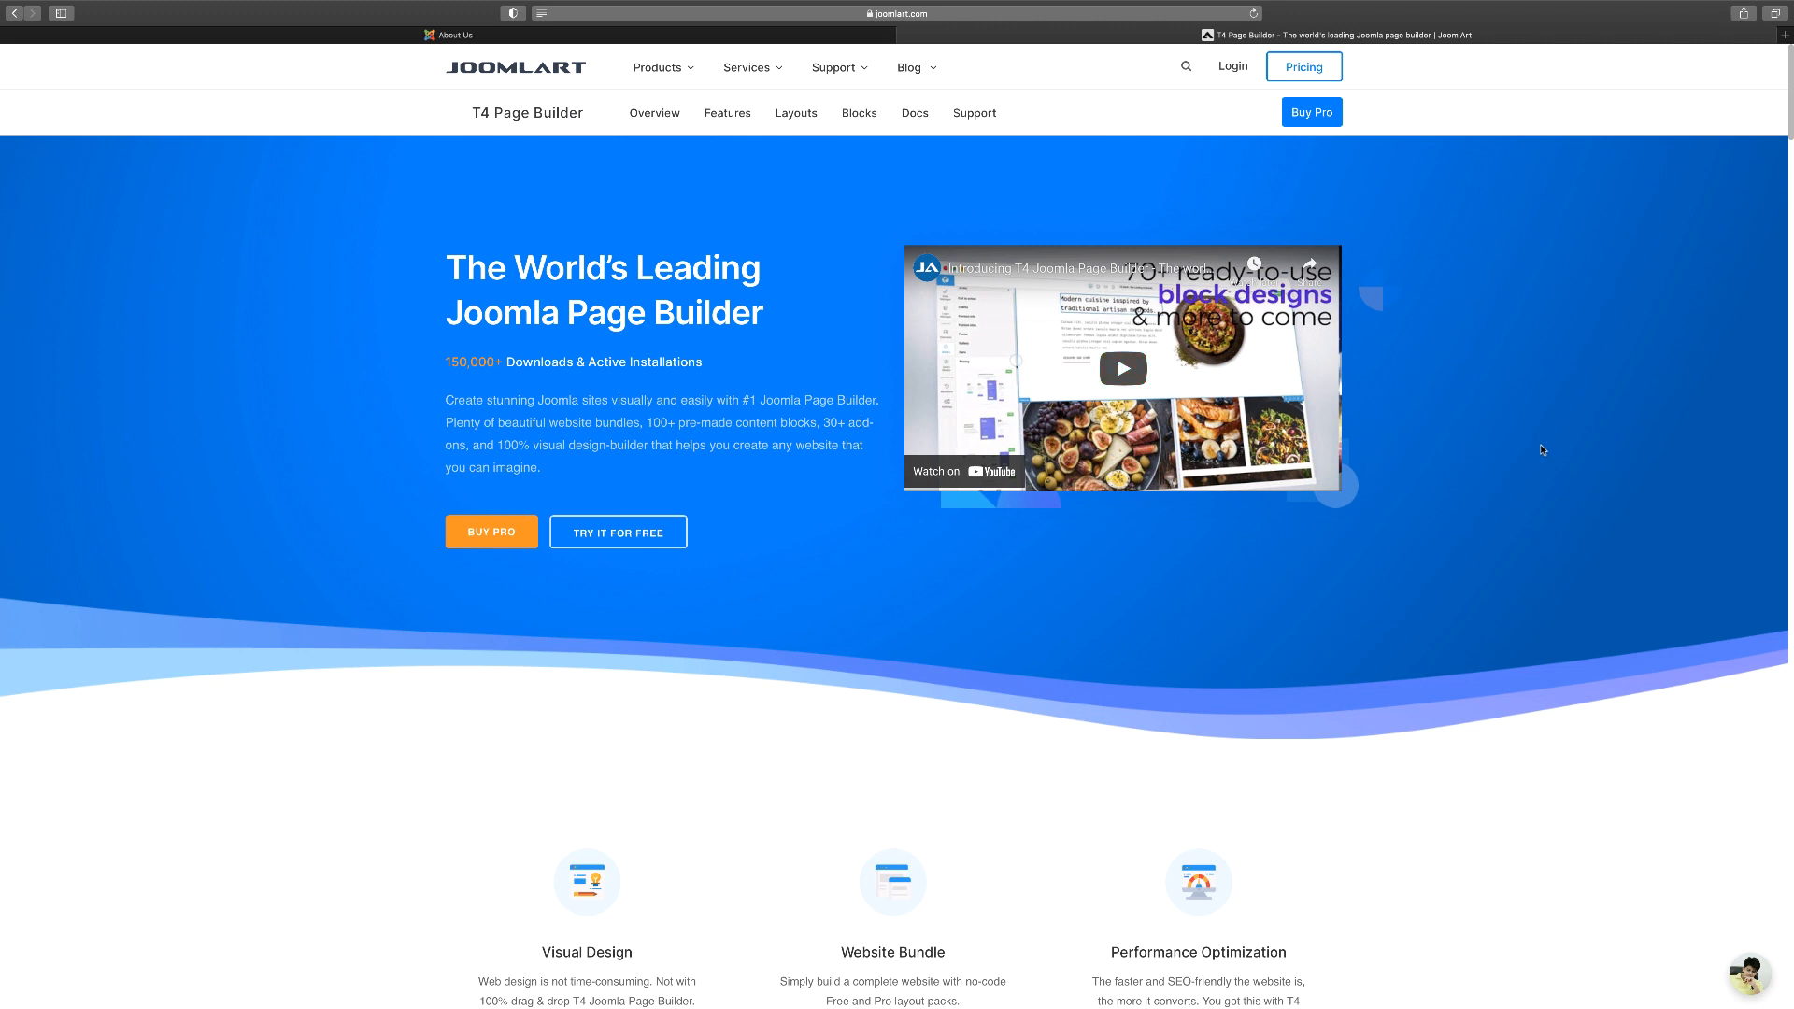
Read through the T4 Page Builder product page's introduction and its no-code, visual design and all-in-one platform feature sections.
scroll(1541, 450, down, 1)
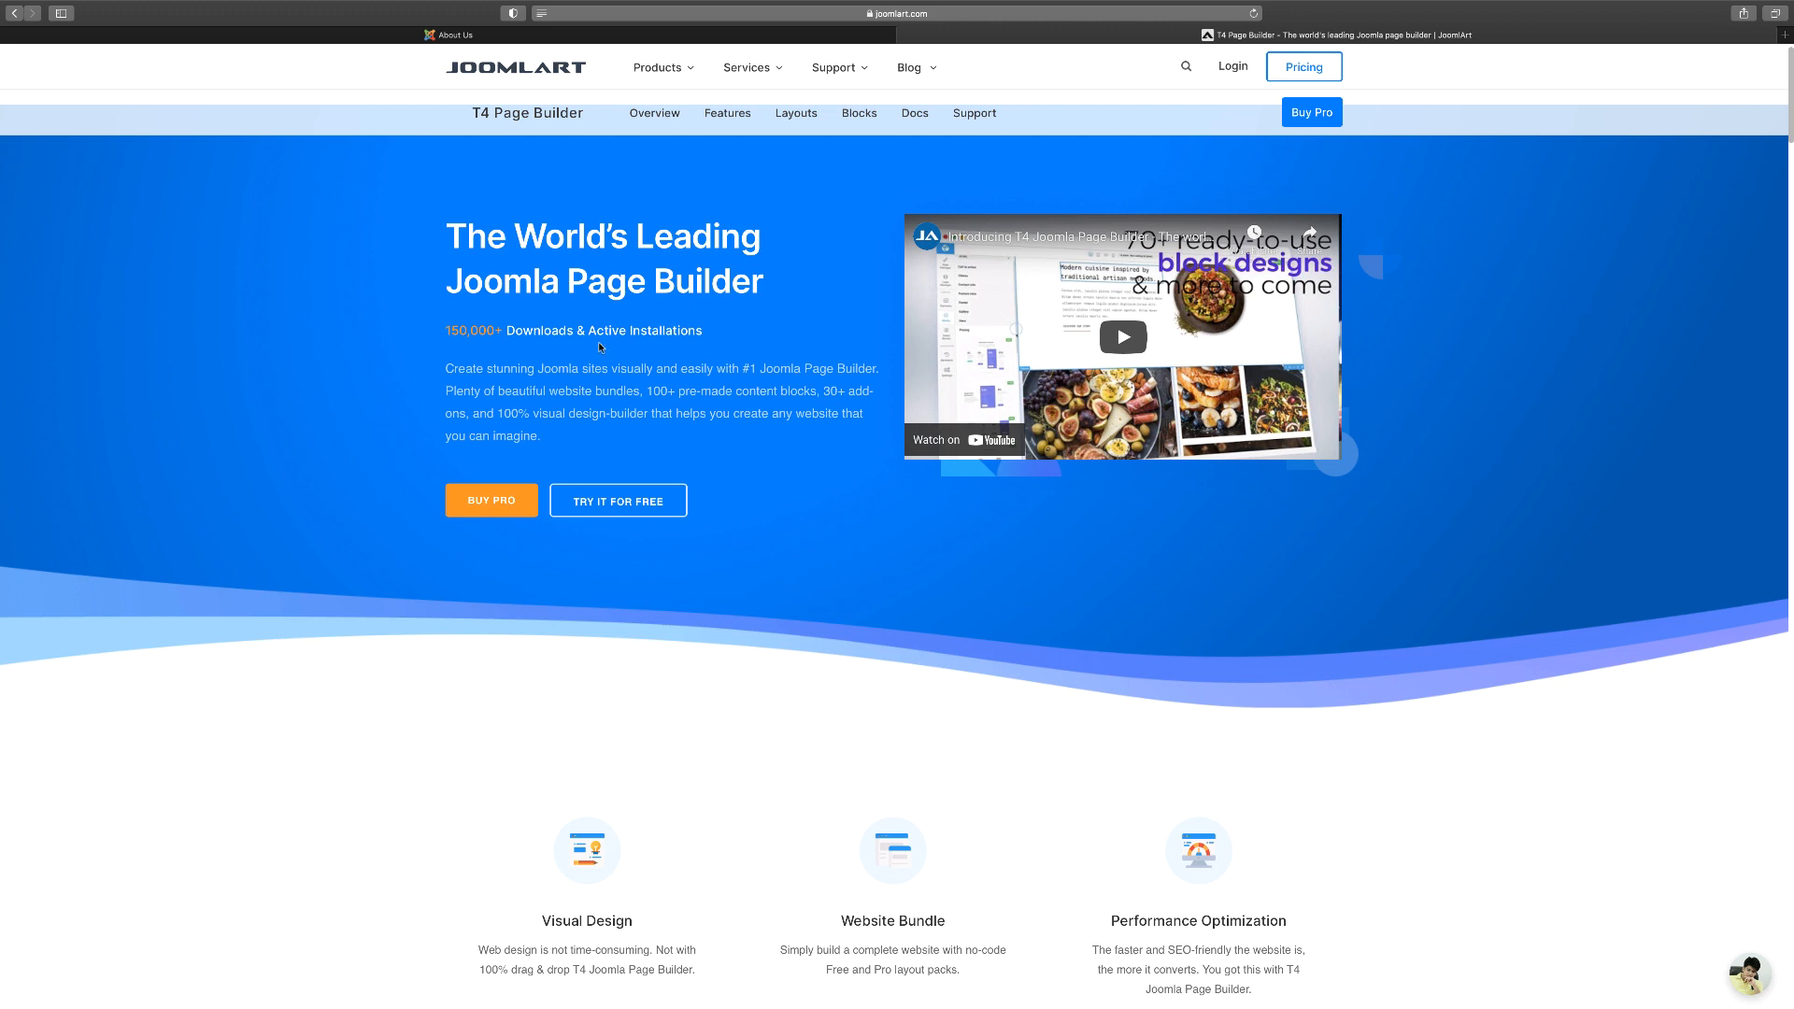
scroll(599, 343, down, 1)
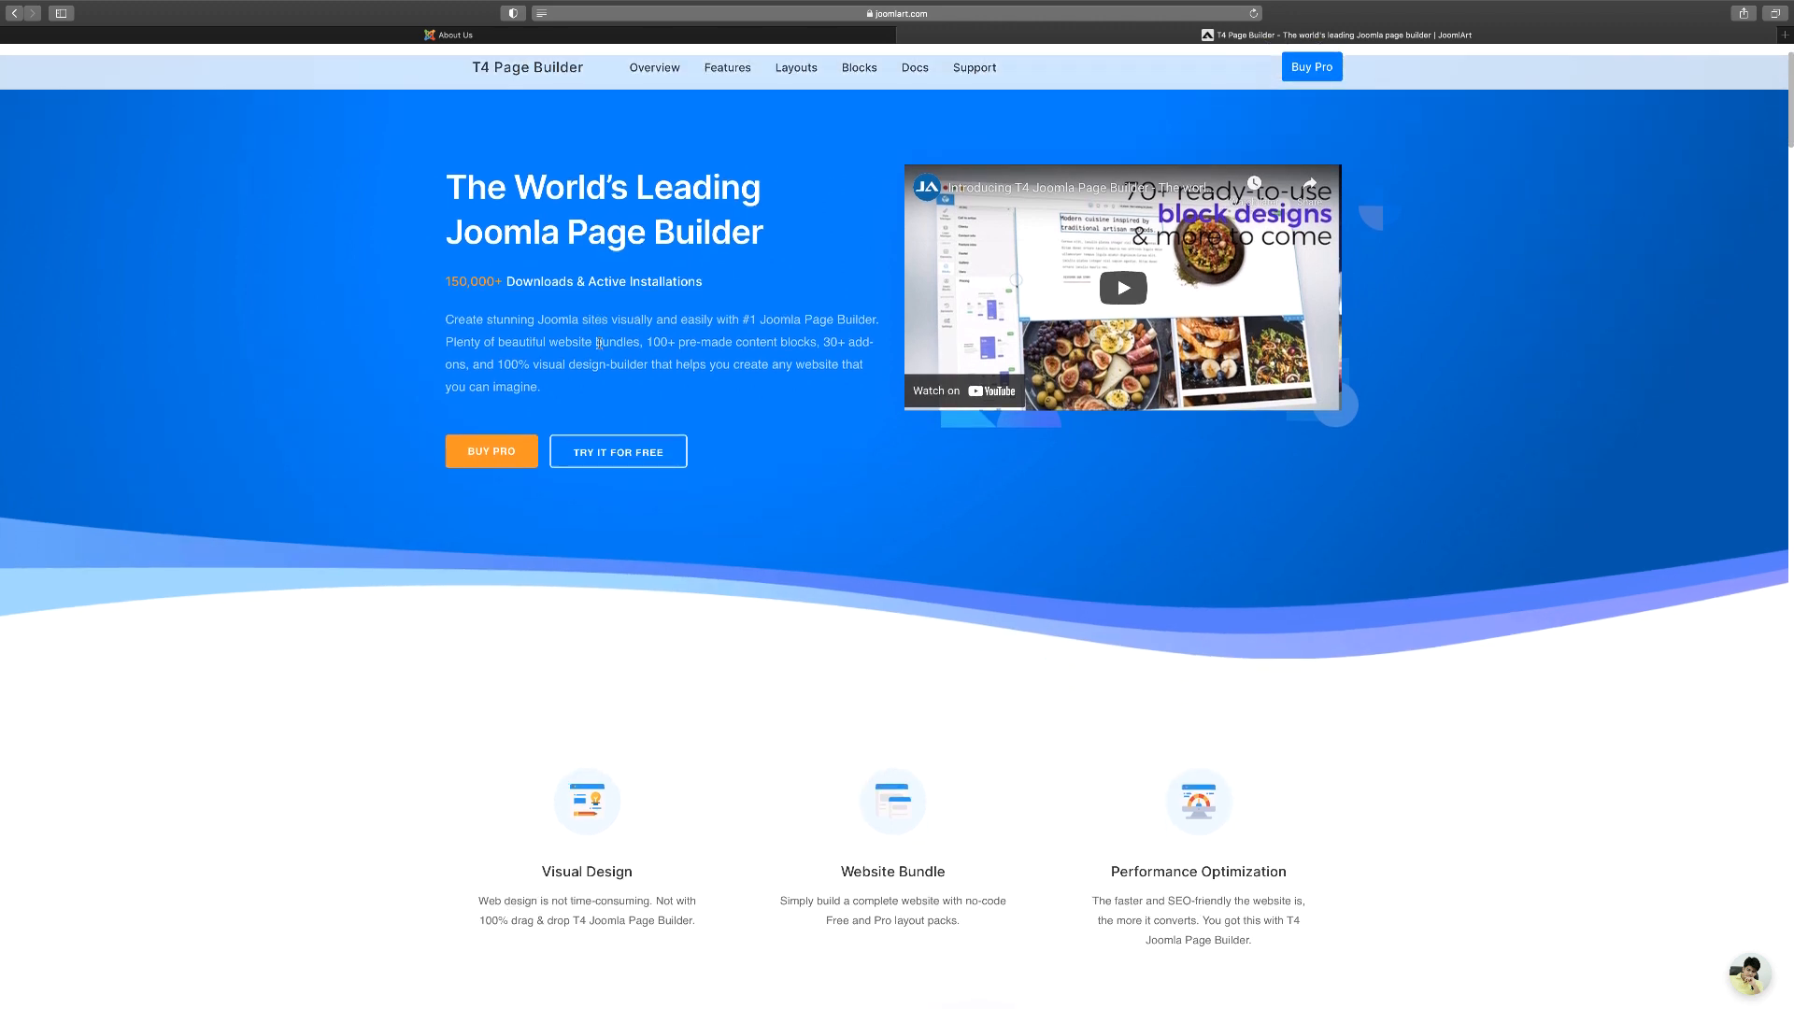
scroll(599, 343, down, 1)
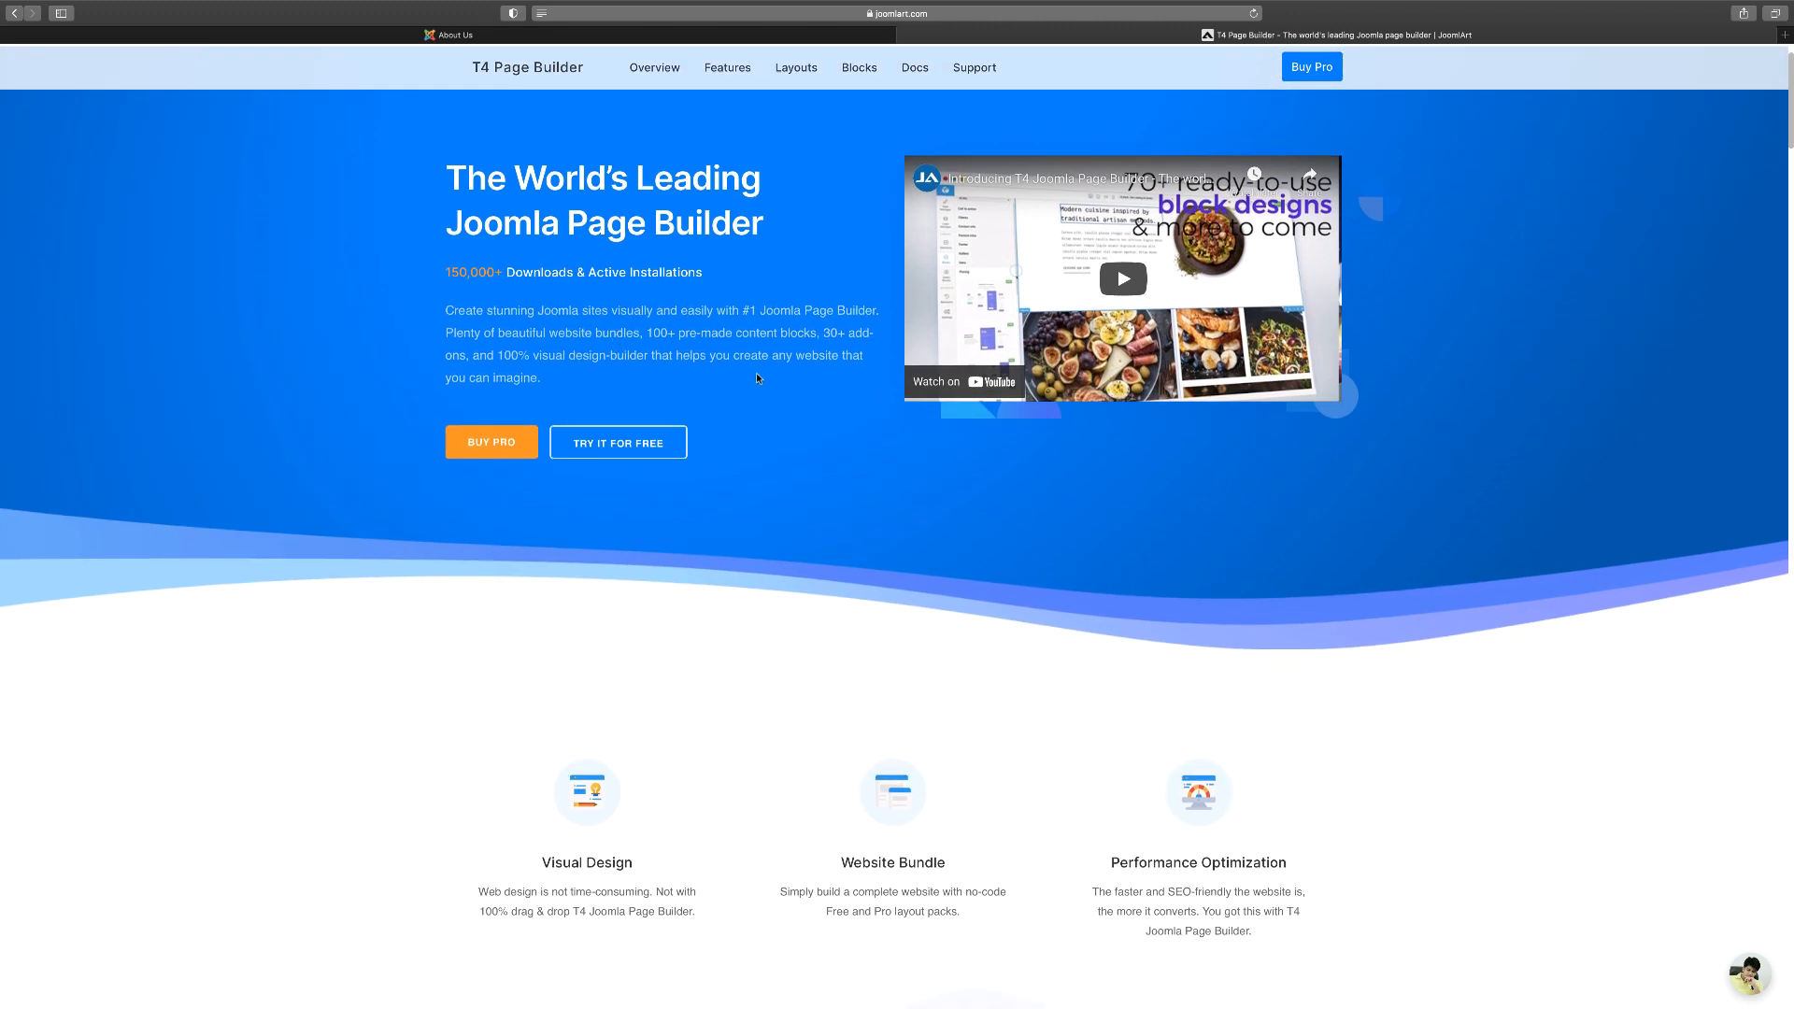
scroll(756, 377, down, 1)
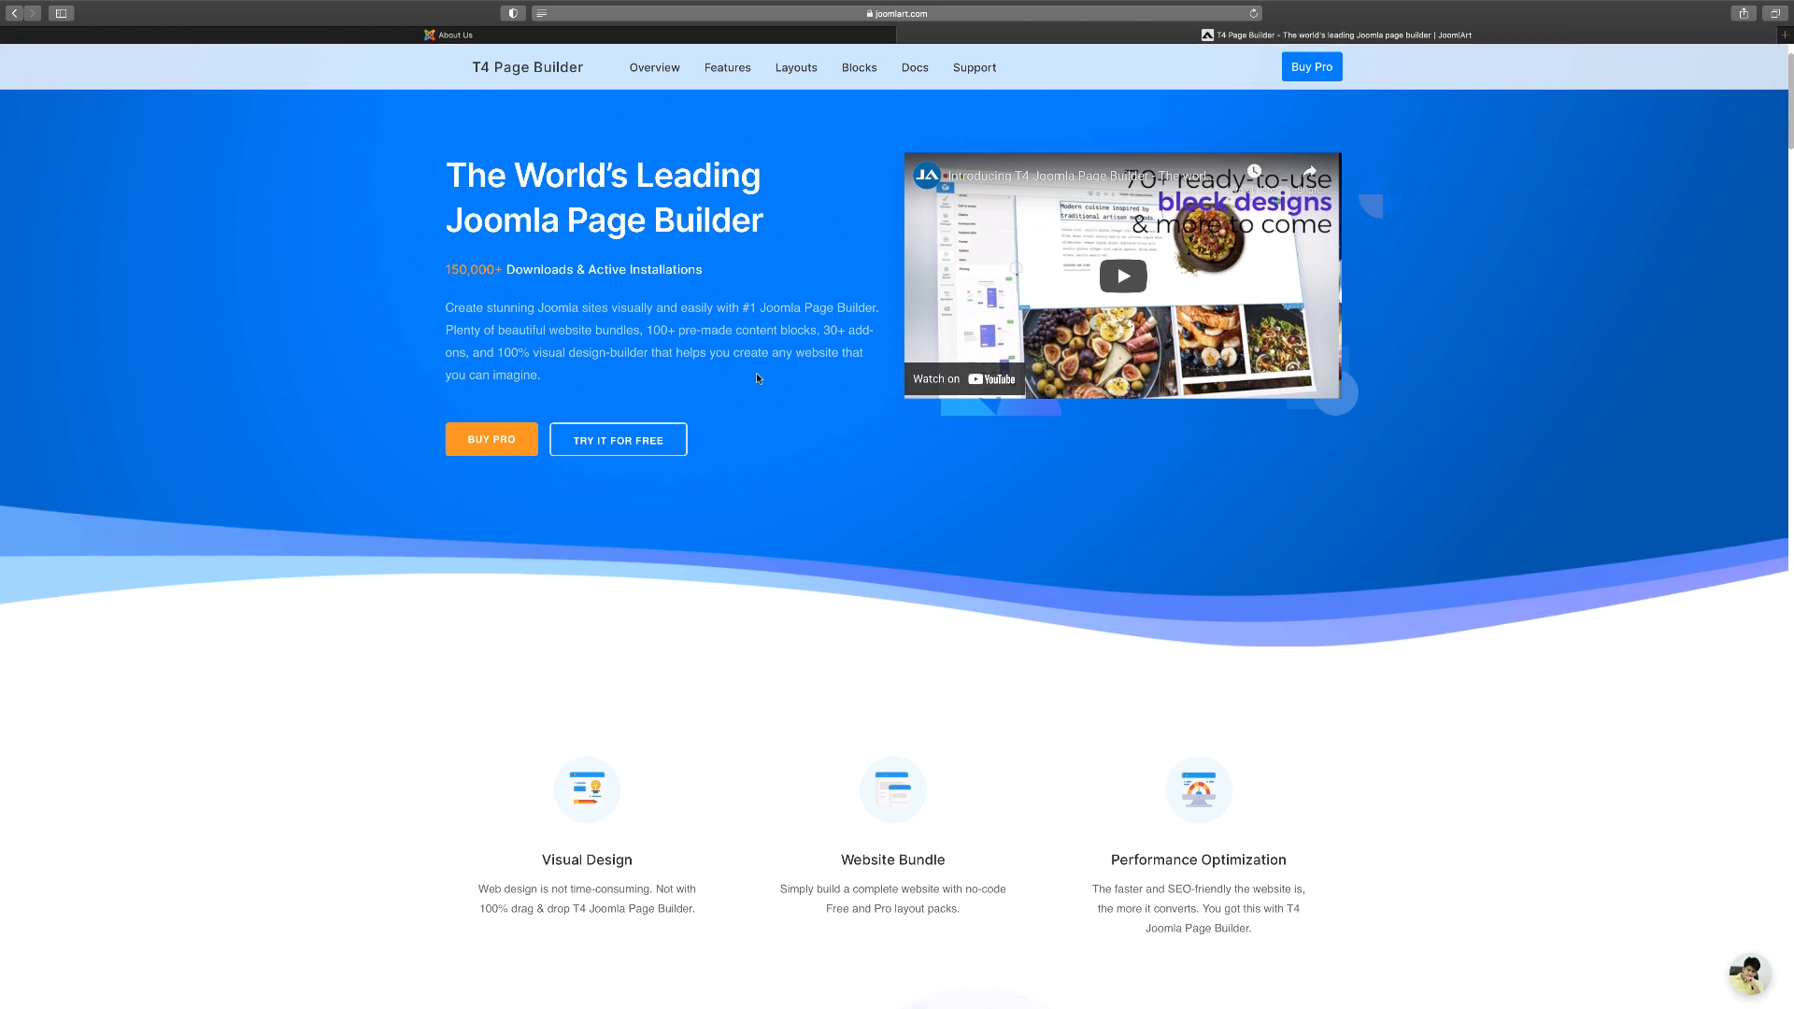
scroll(757, 377, down, 1)
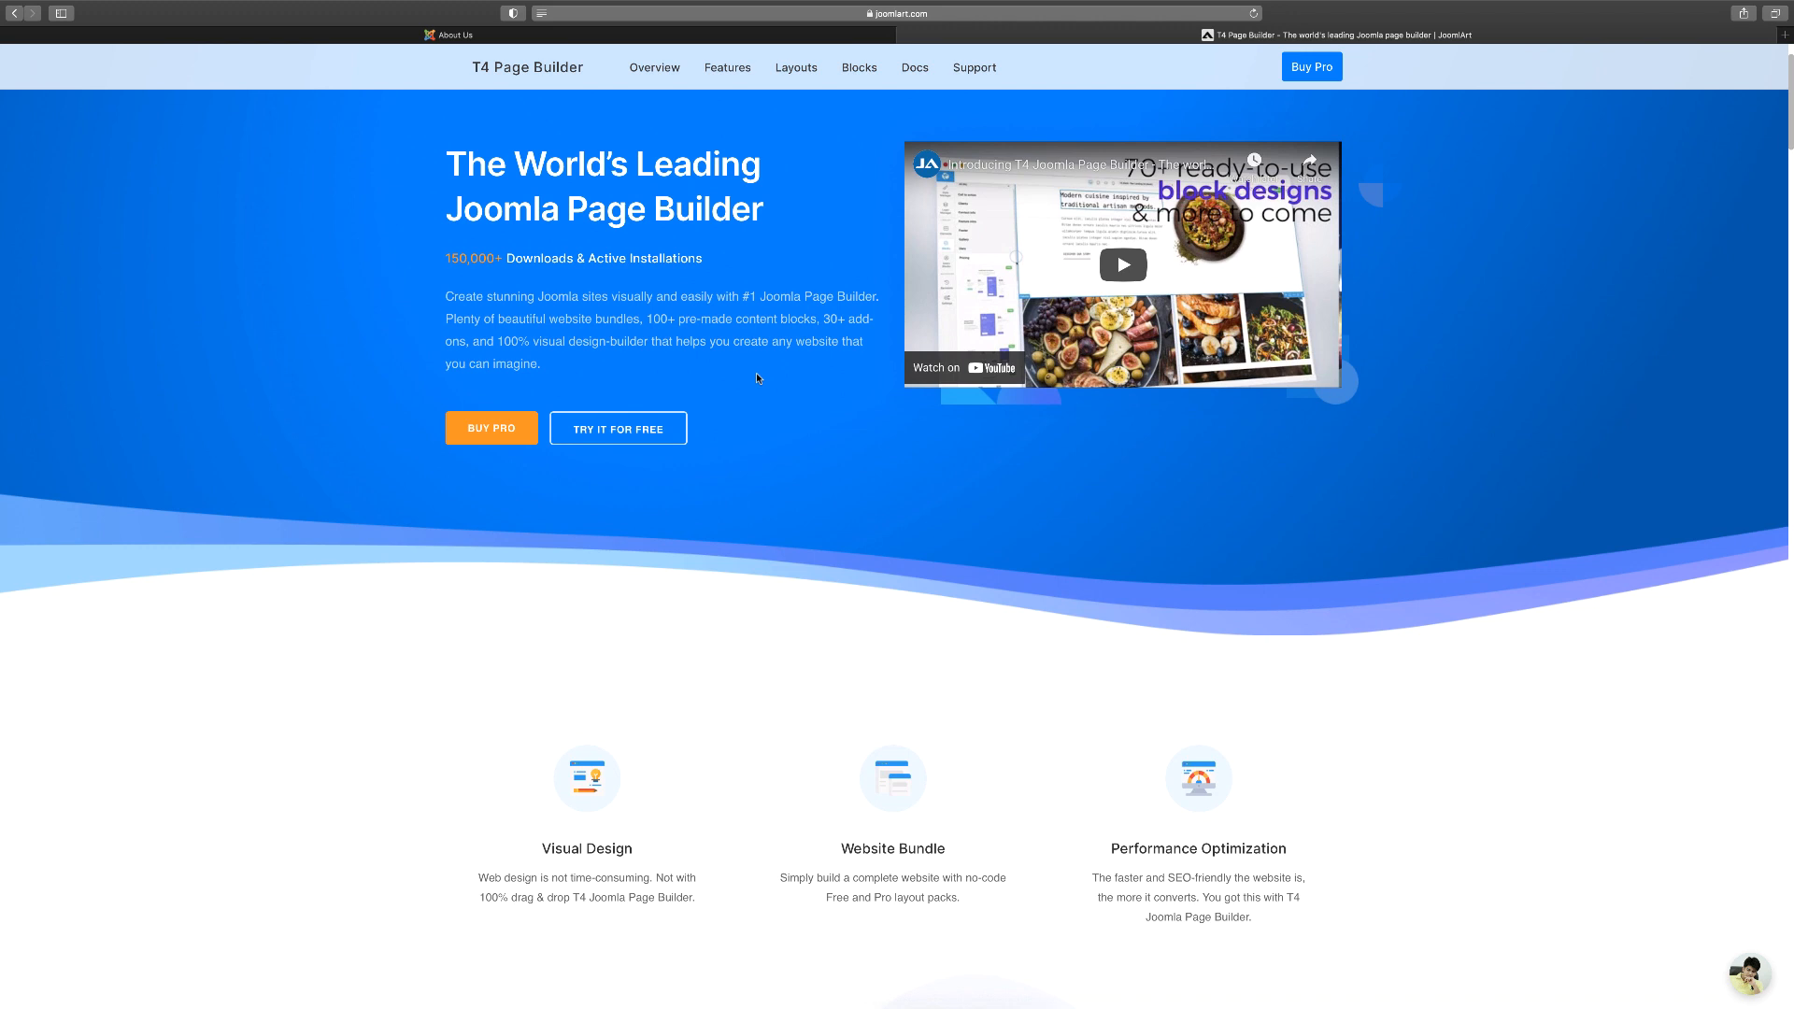
scroll(756, 378, down, 10)
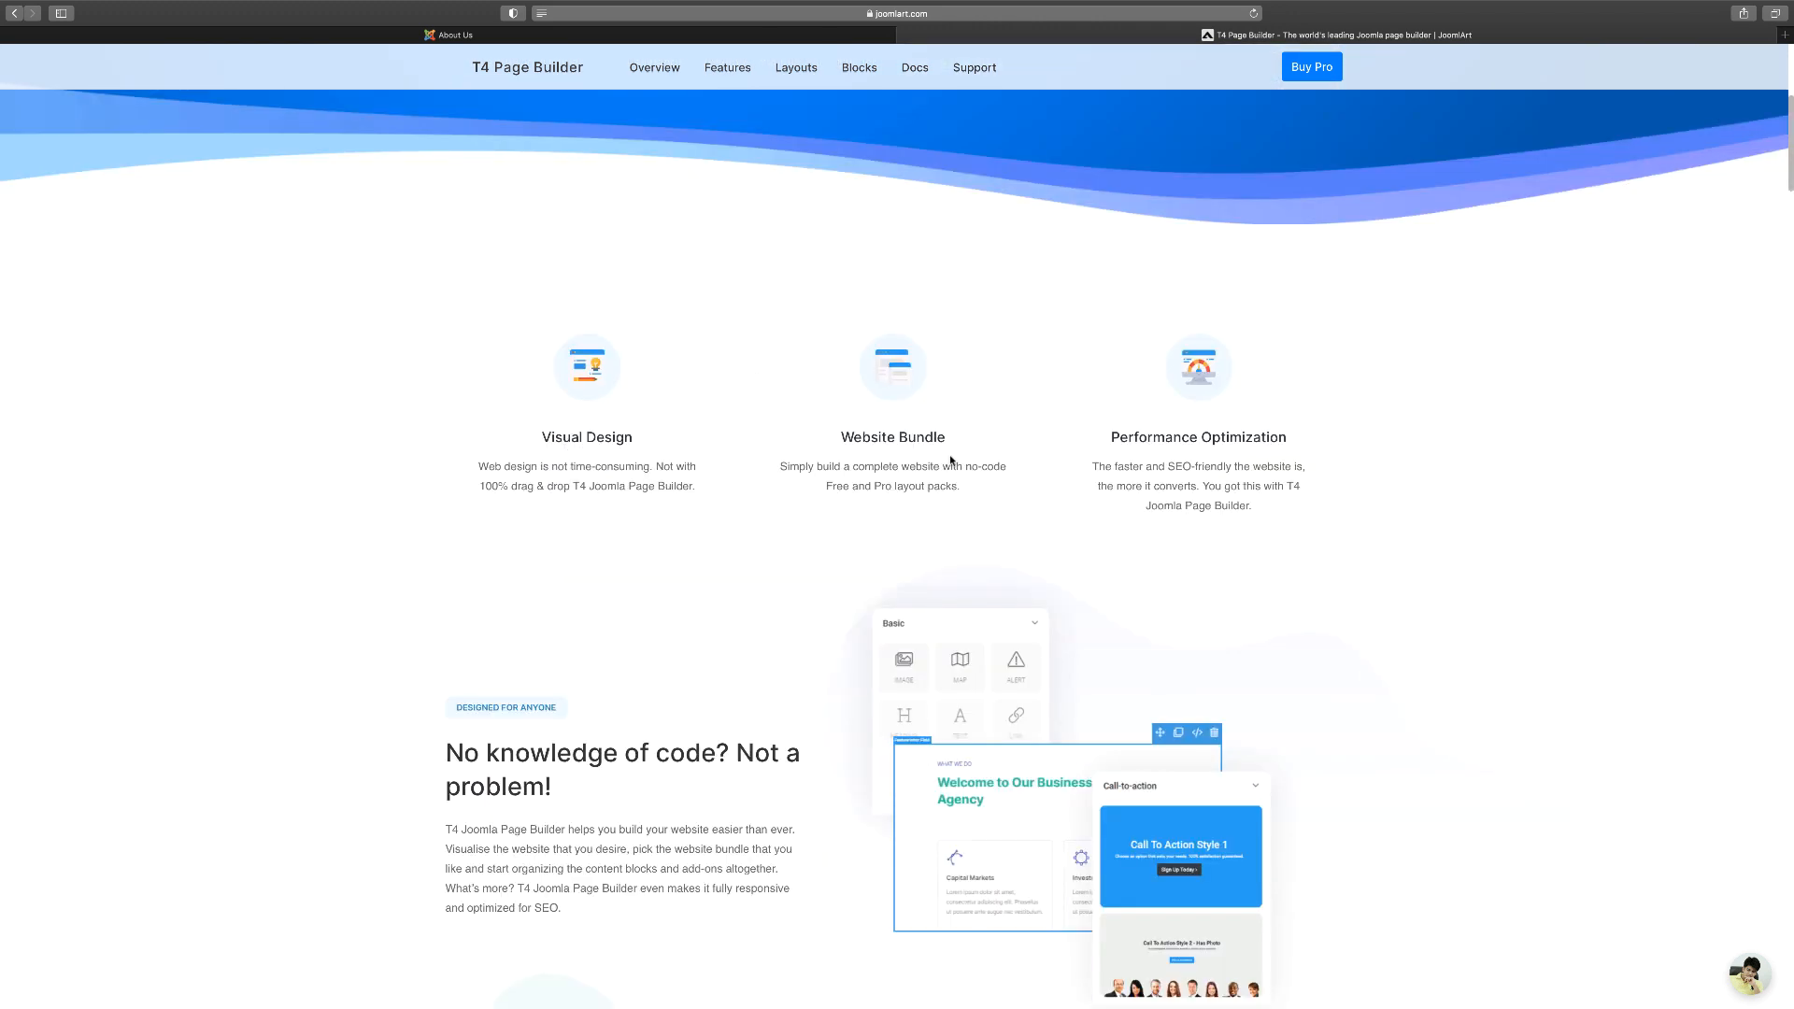
scroll(951, 460, down, 1)
scroll(1153, 457, down, 1)
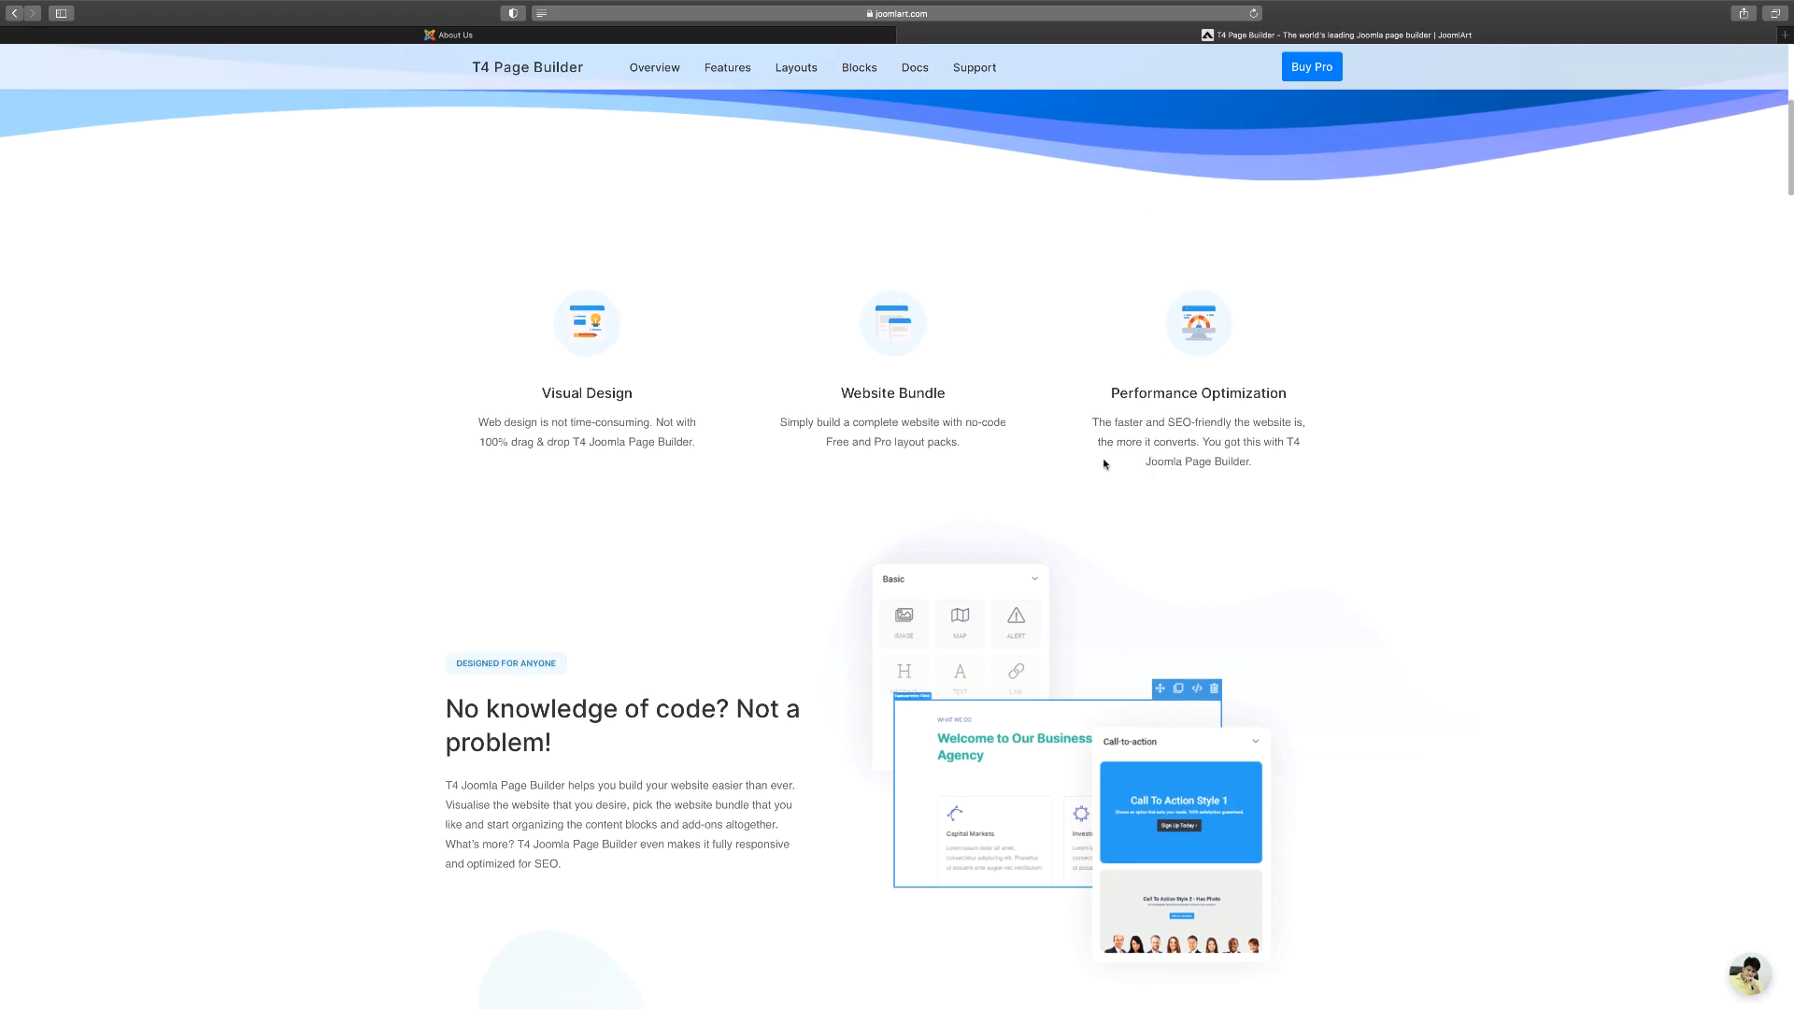
scroll(1046, 472, down, 1)
scroll(1024, 484, down, 5)
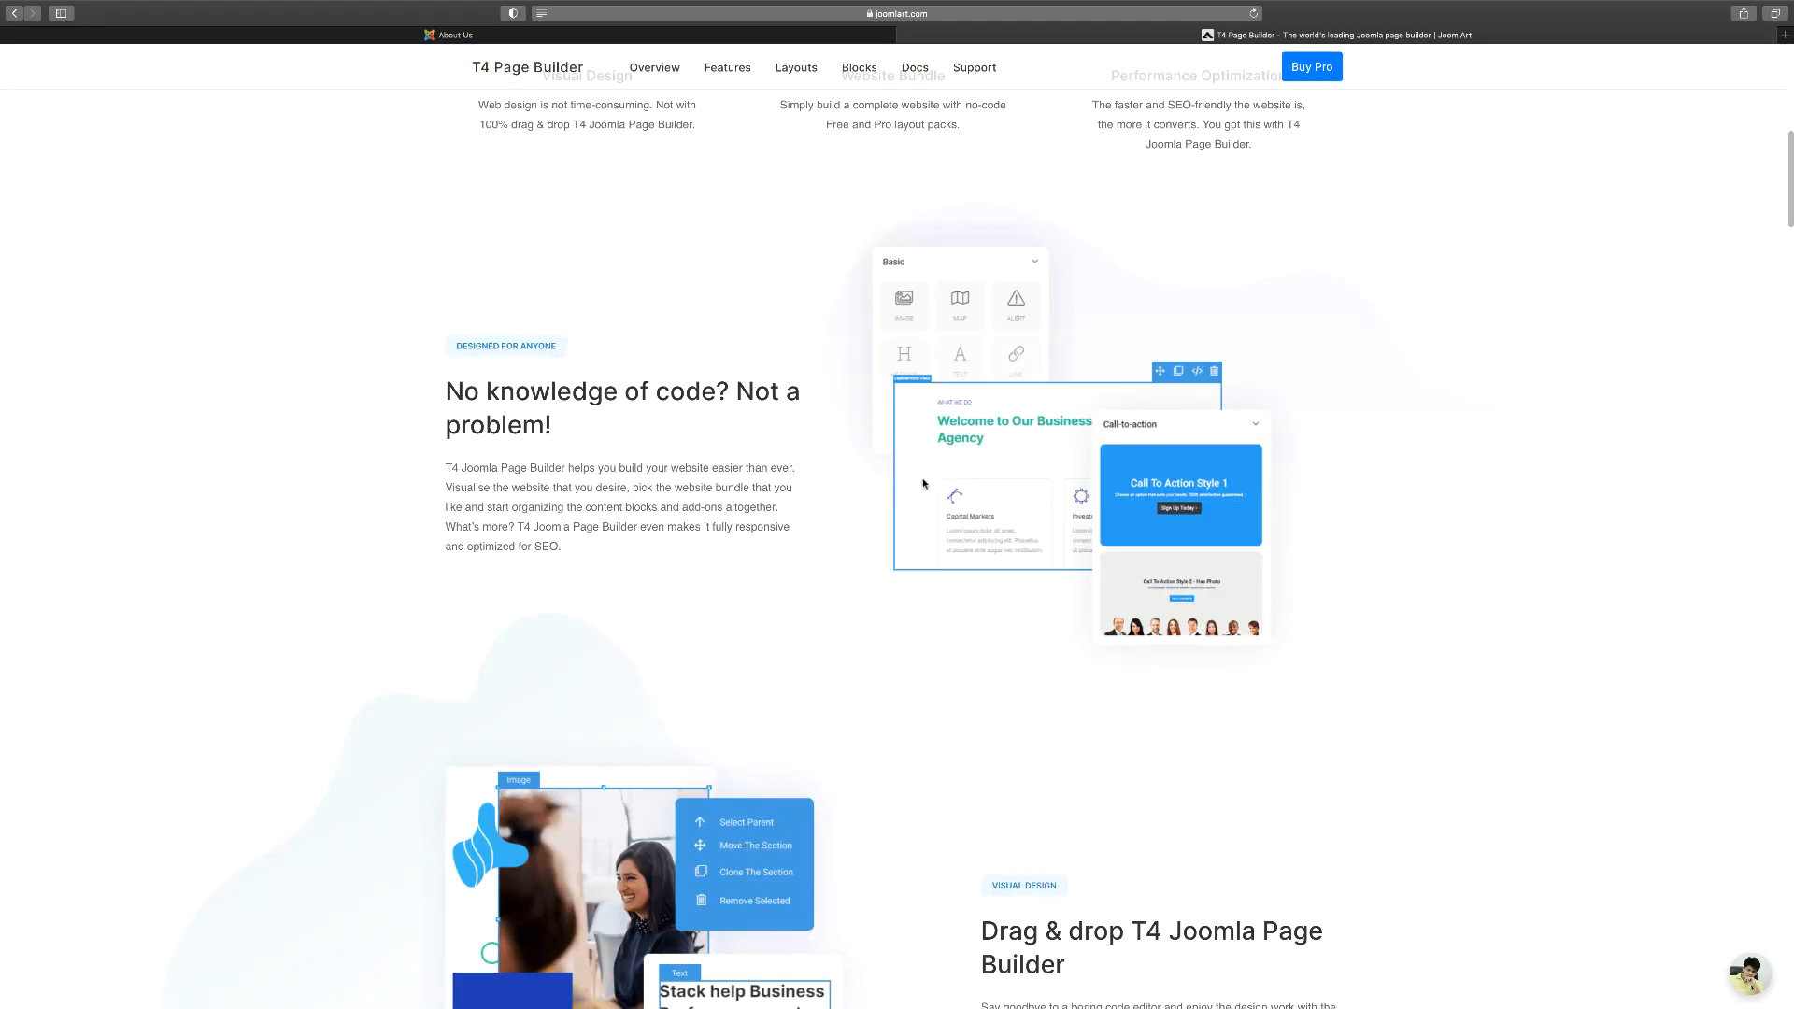
scroll(821, 532, down, 3)
scroll(929, 484, up, 5)
scroll(1037, 632, up, 5)
scroll(1037, 632, down, 10)
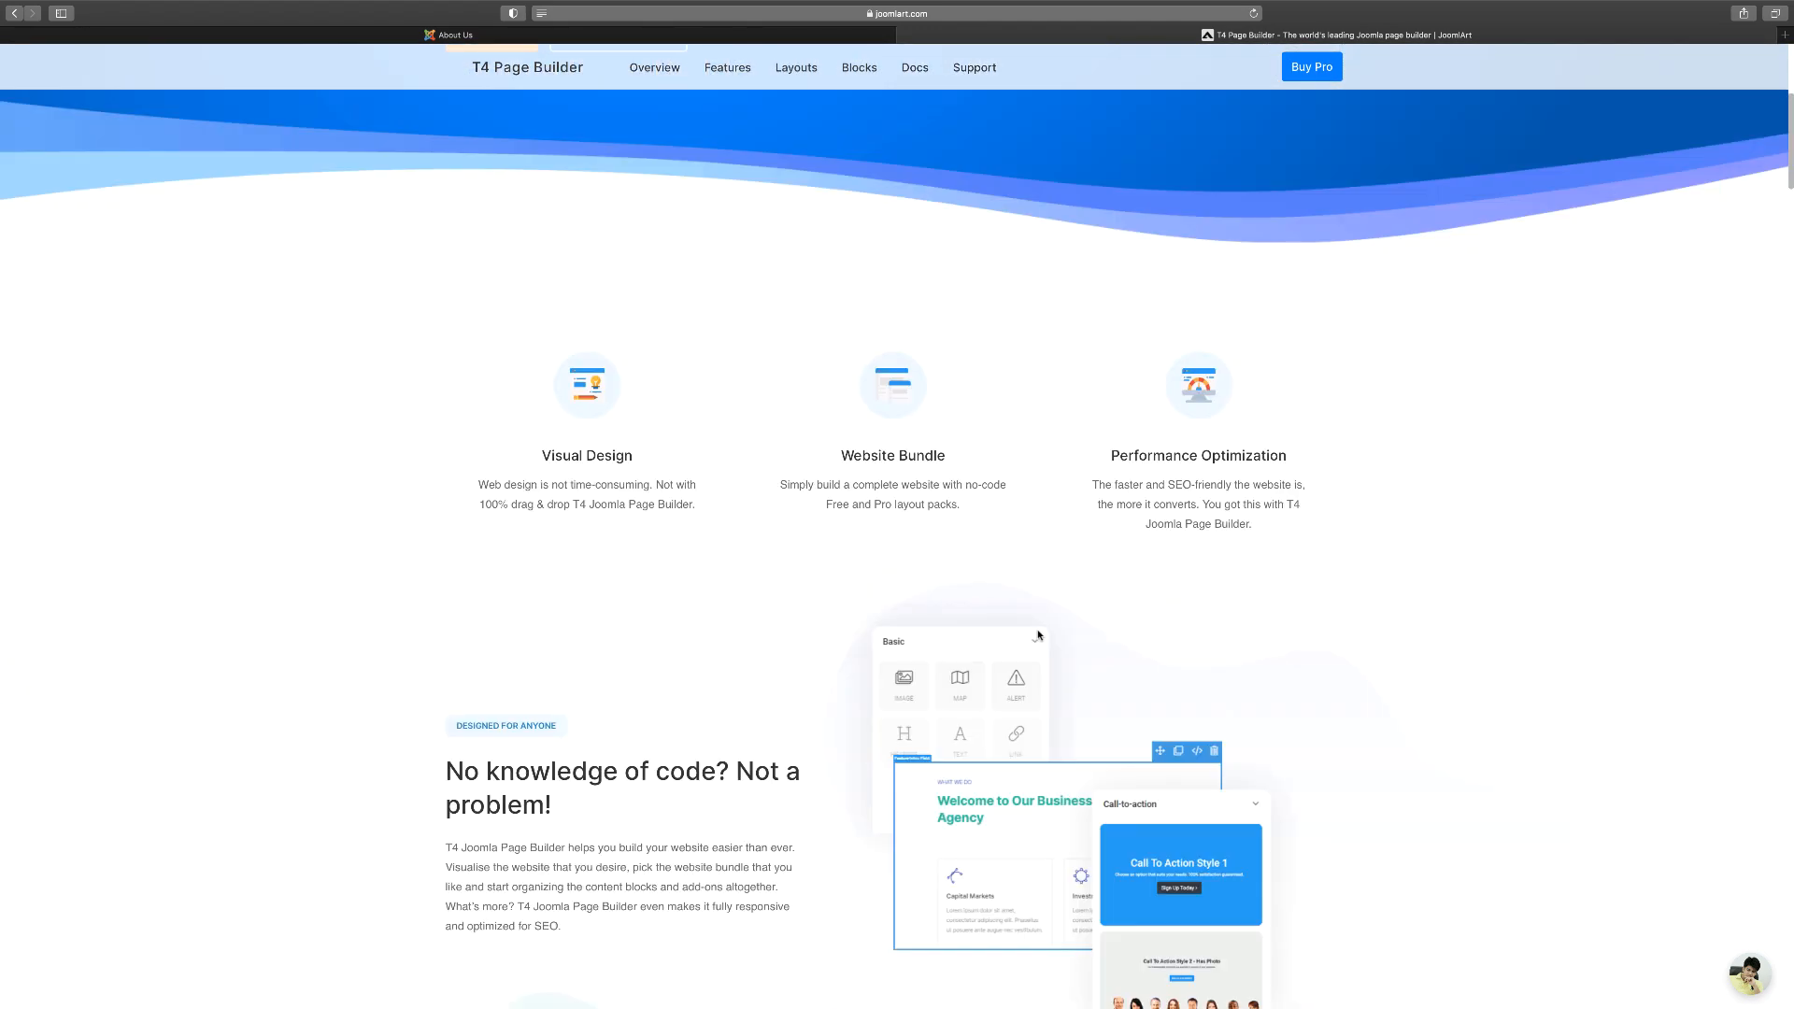
scroll(1037, 635, down, 3)
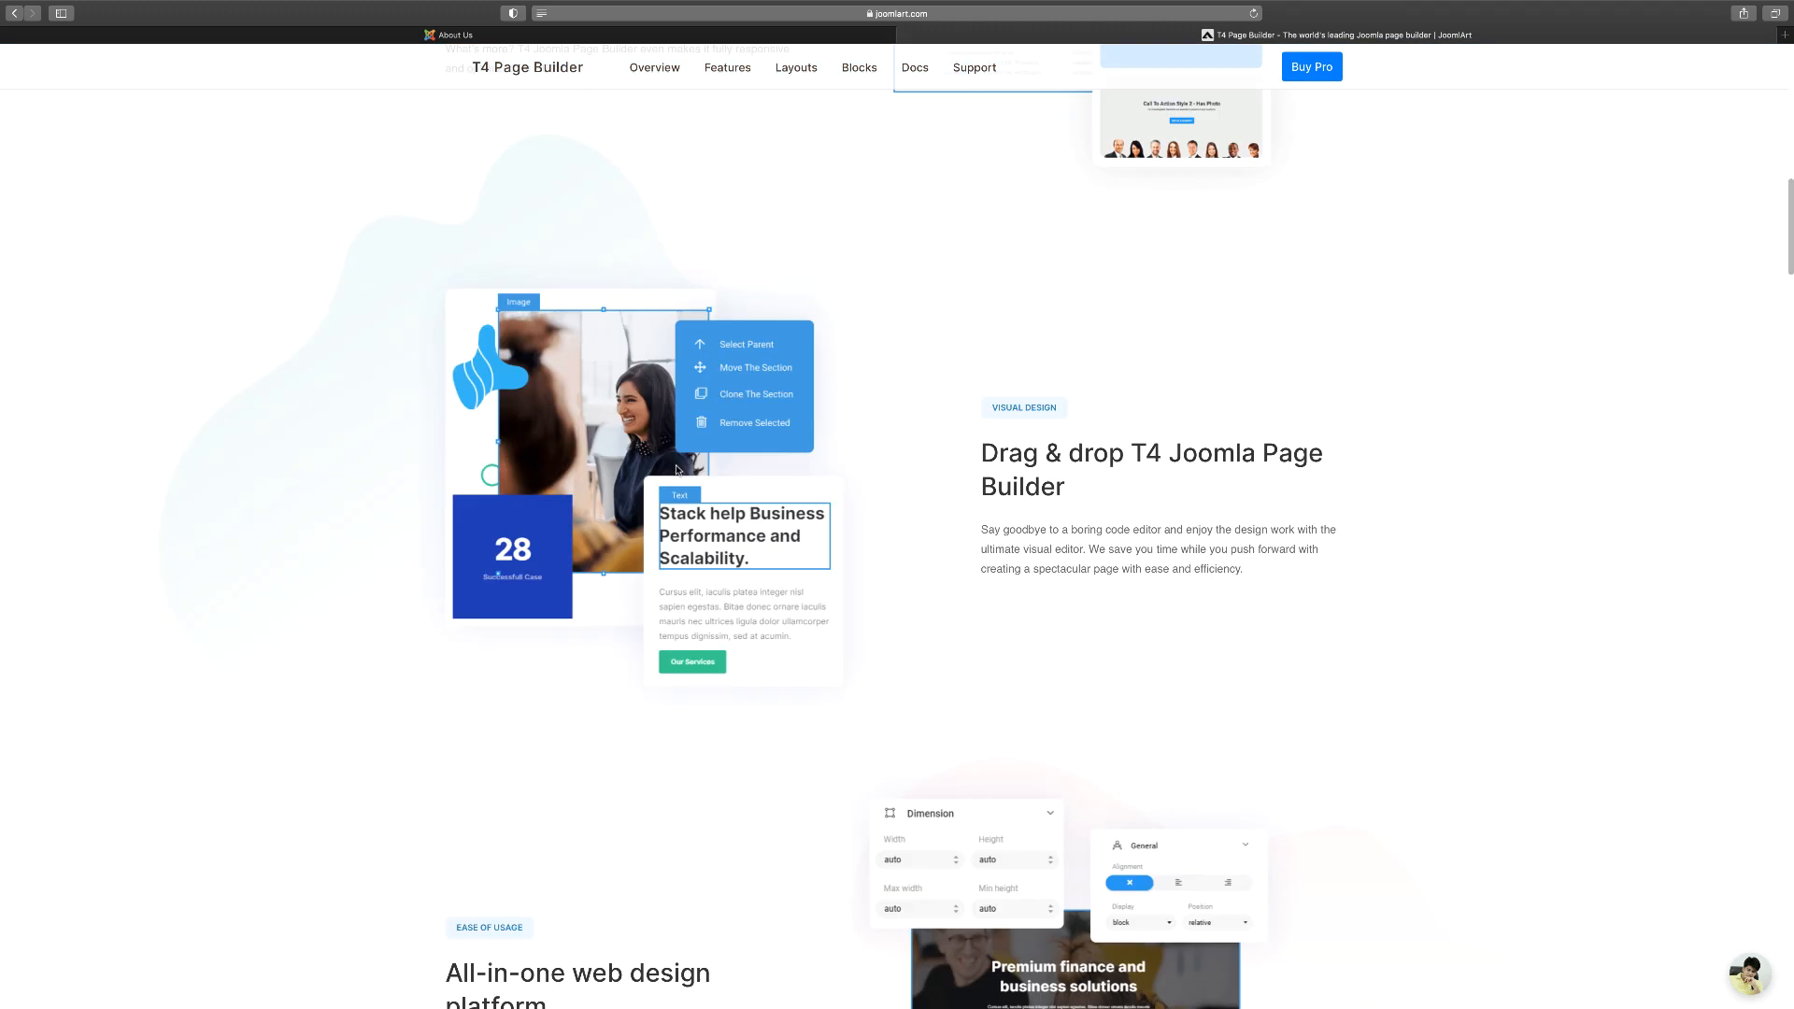
scroll(676, 470, down, 6)
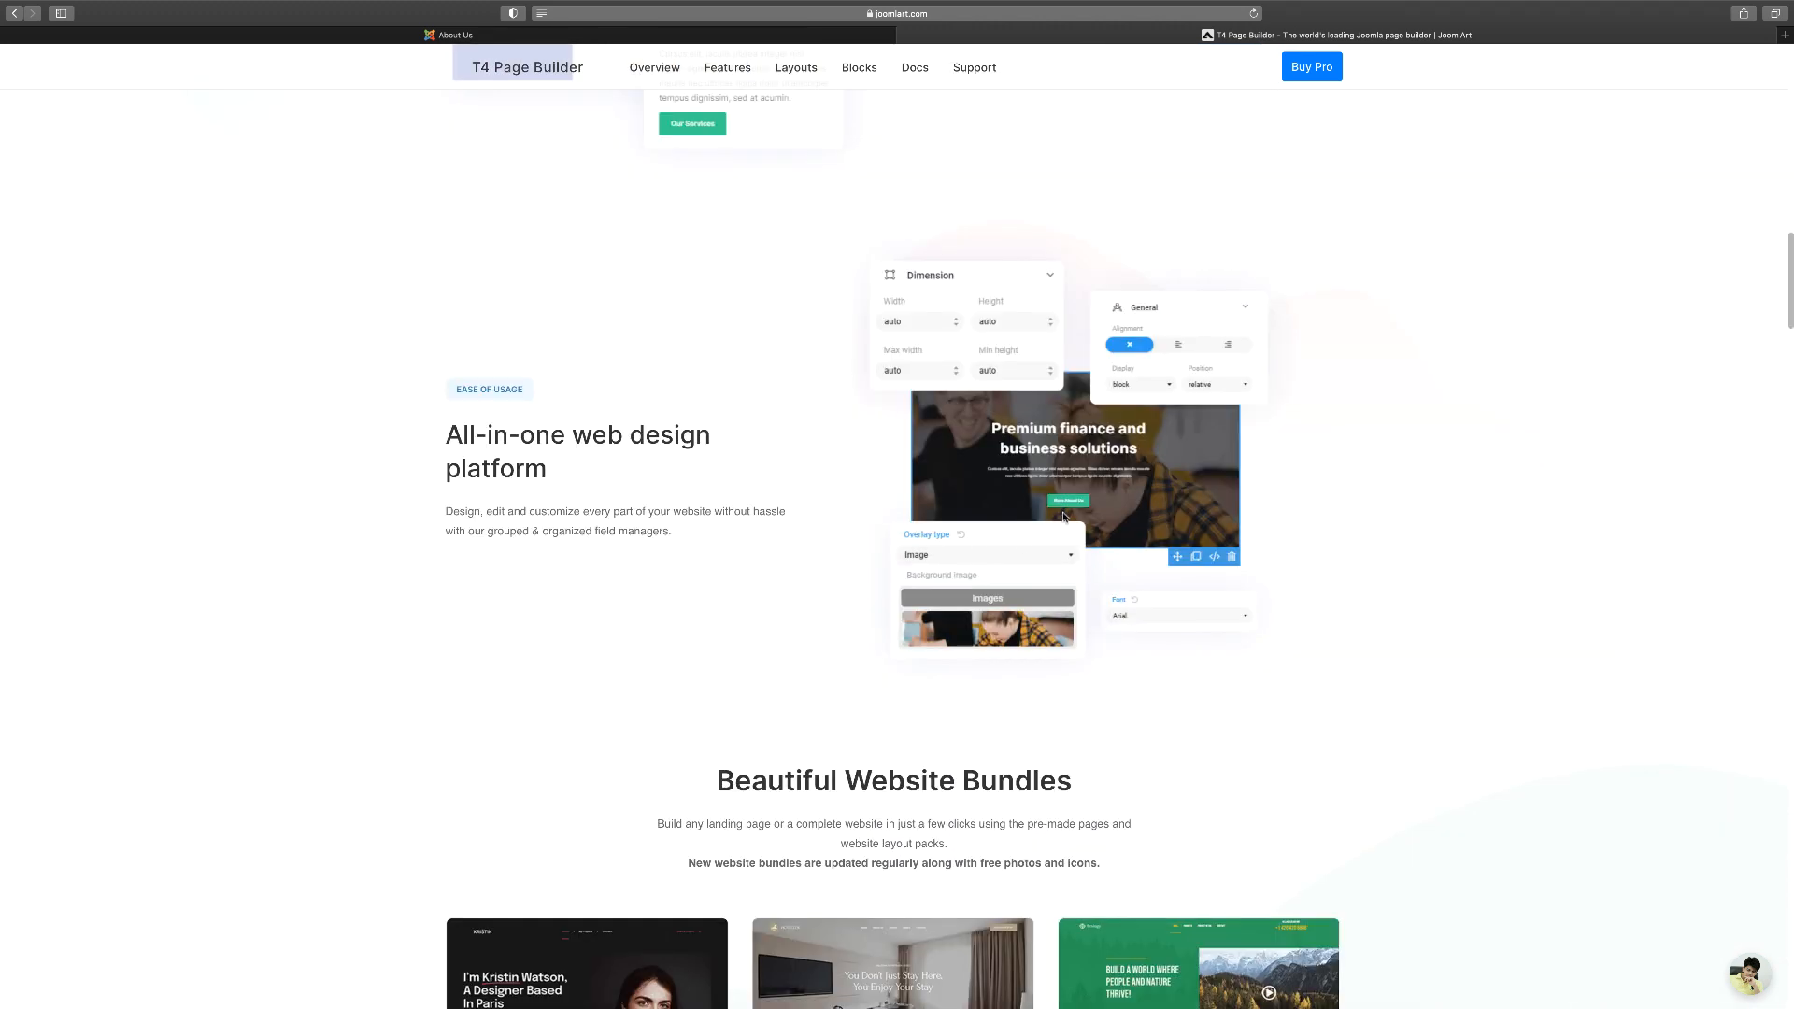
Browse the sample layouts in the Beautiful Website Bundles section of the product page.
scroll(794, 518, down, 3)
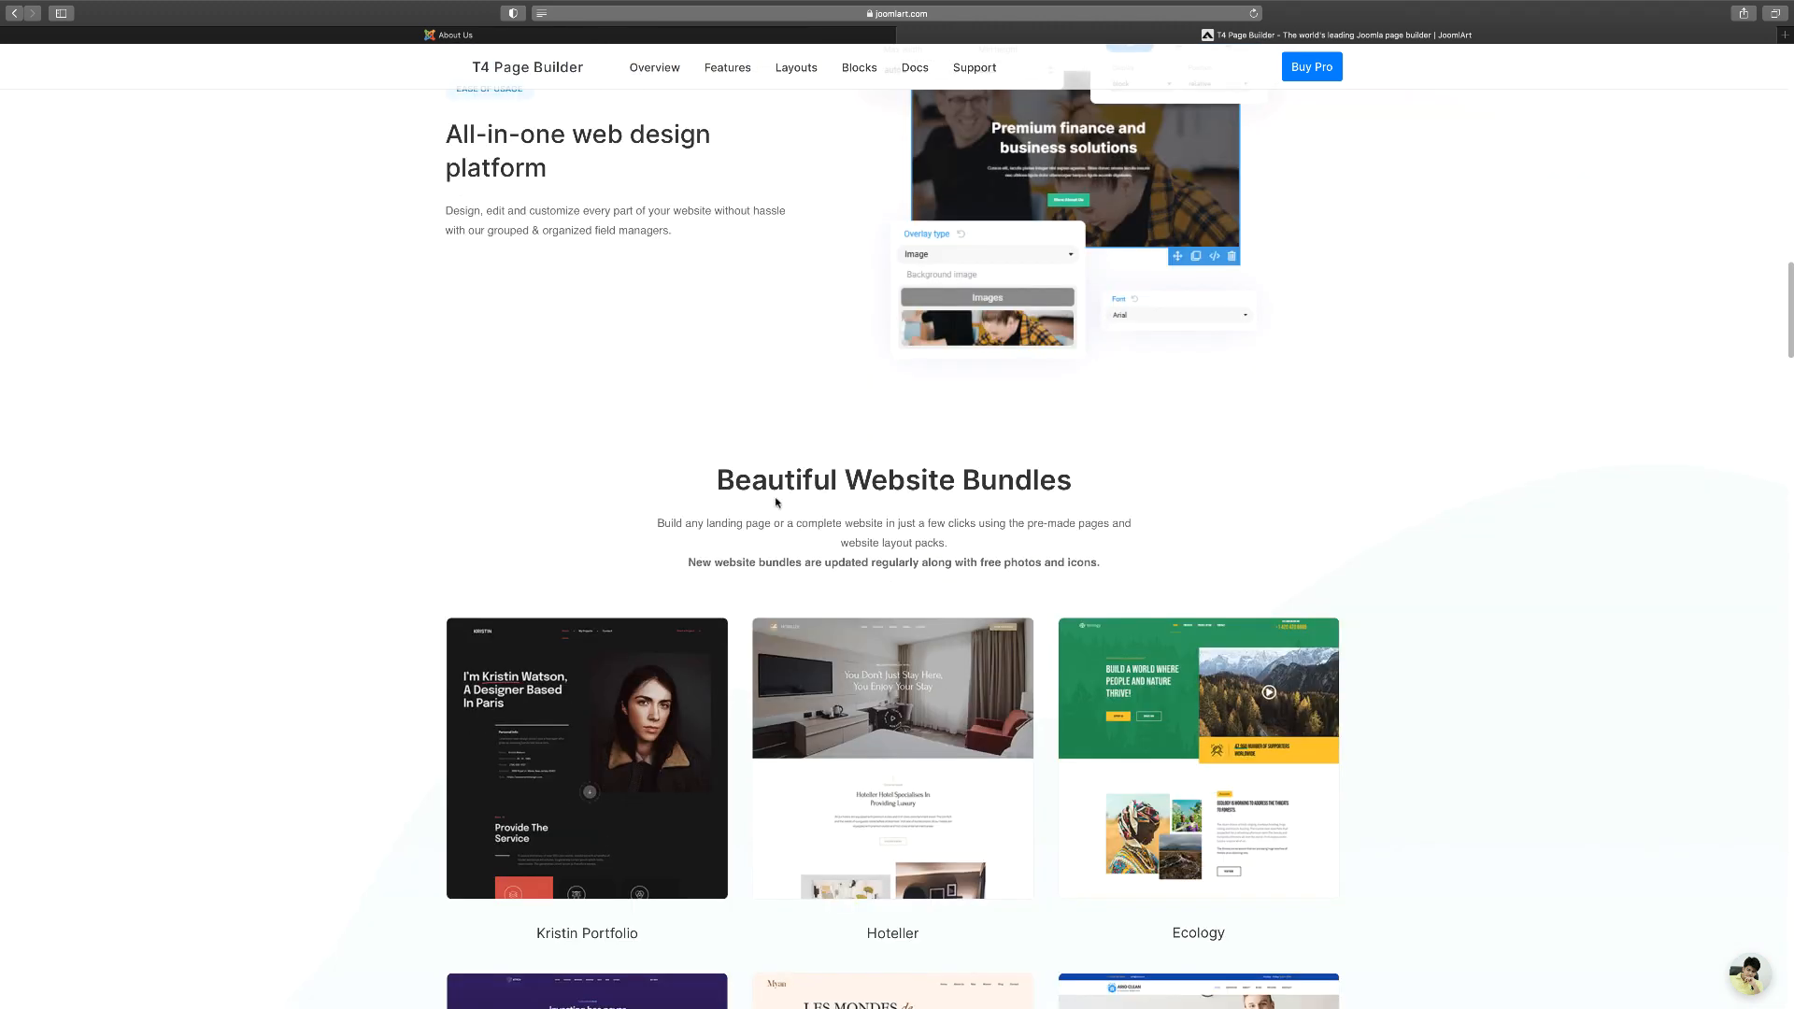
scroll(775, 503, down, 3)
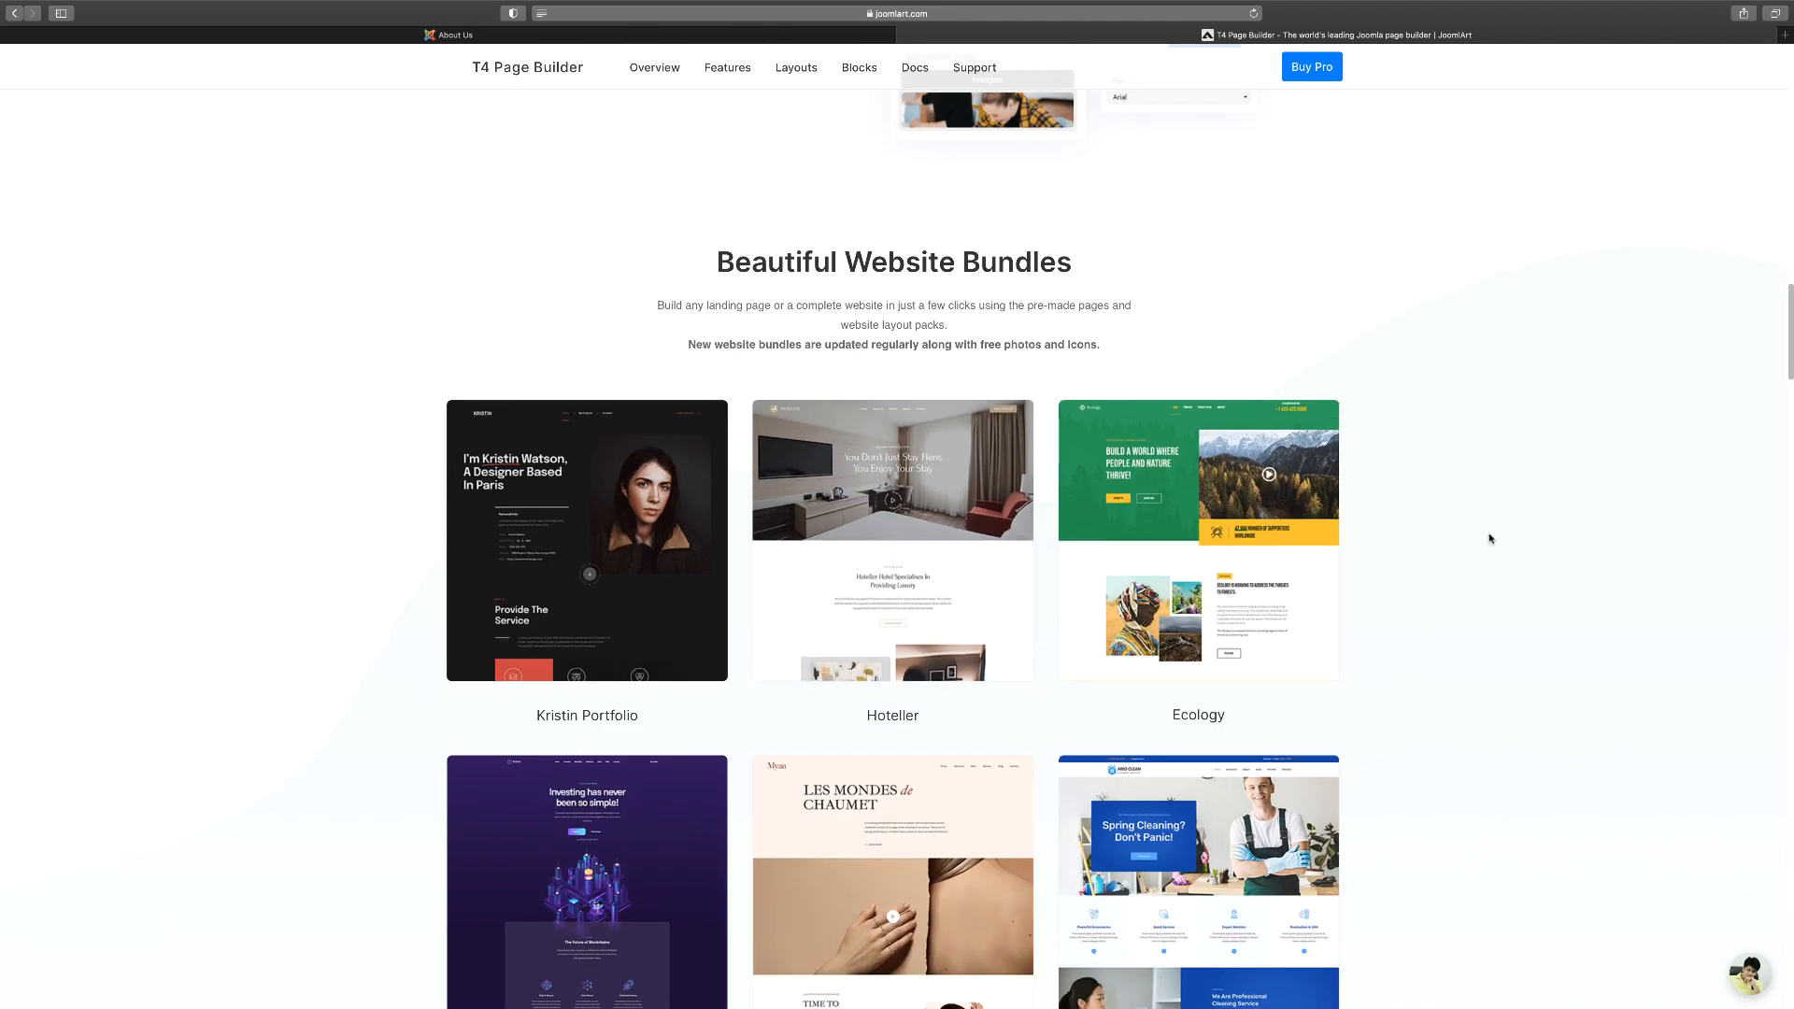
scroll(1485, 539, down, 1)
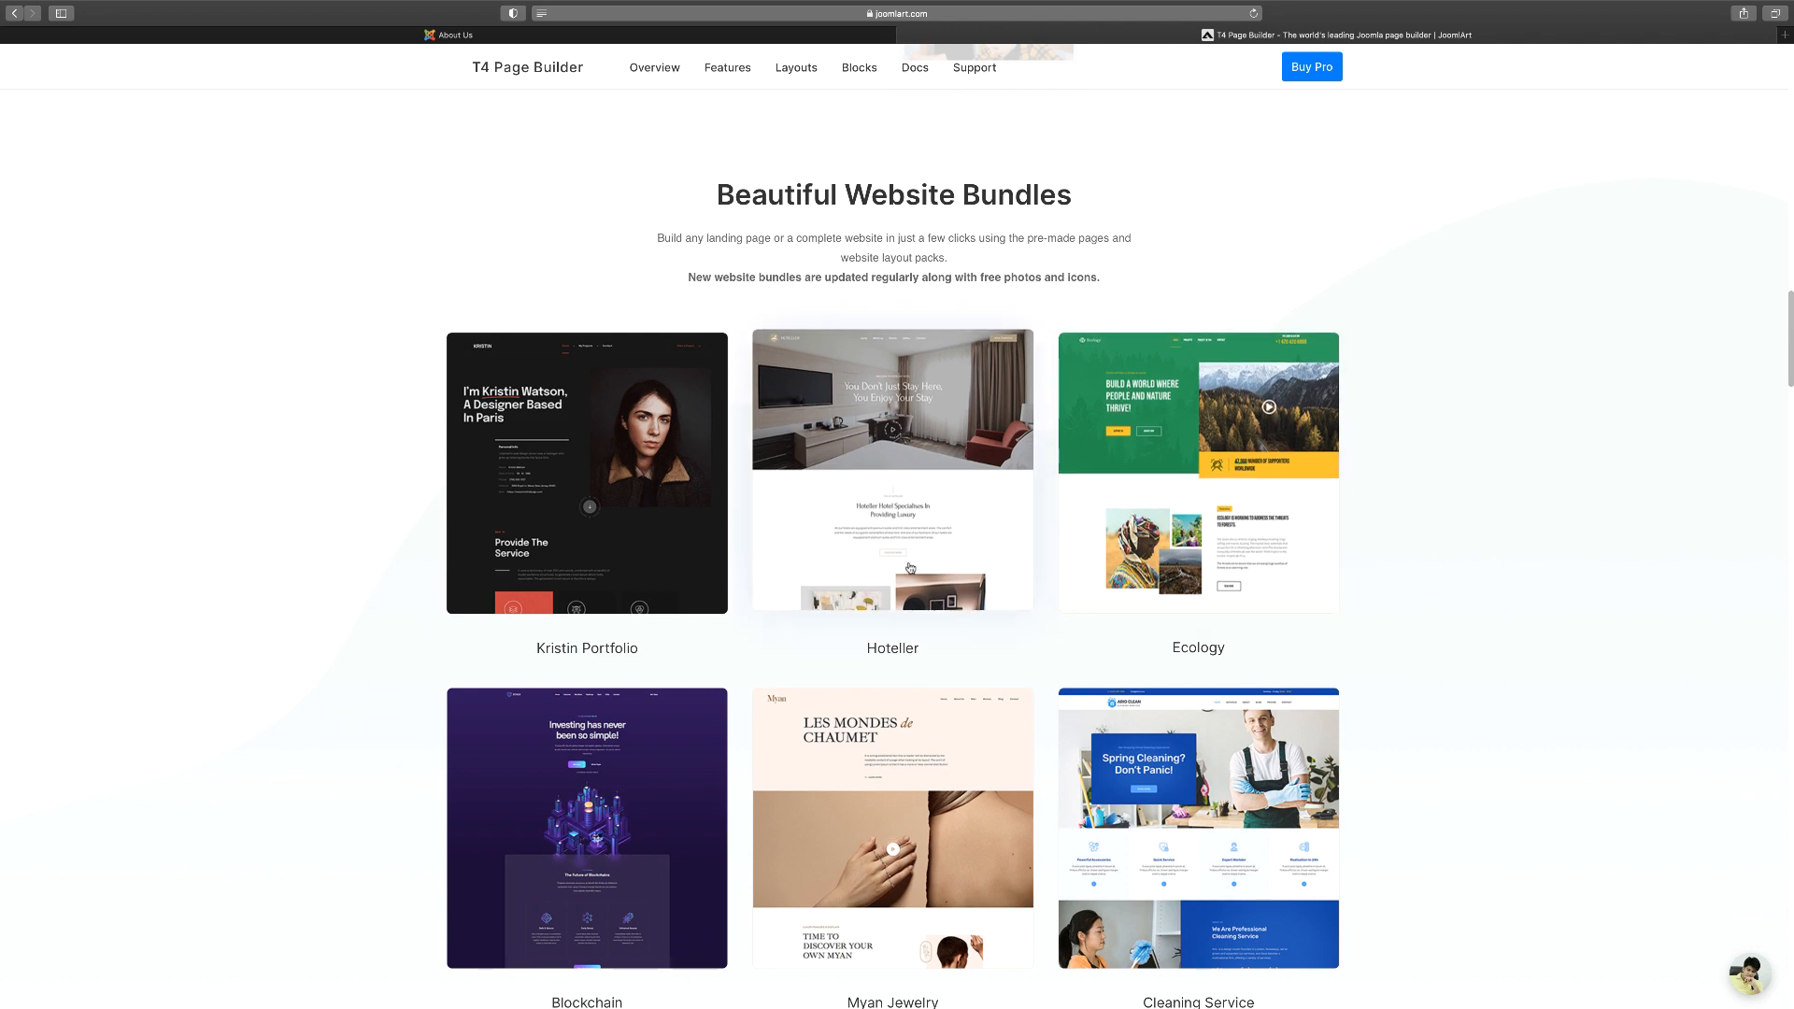
scroll(1287, 573, down, 2)
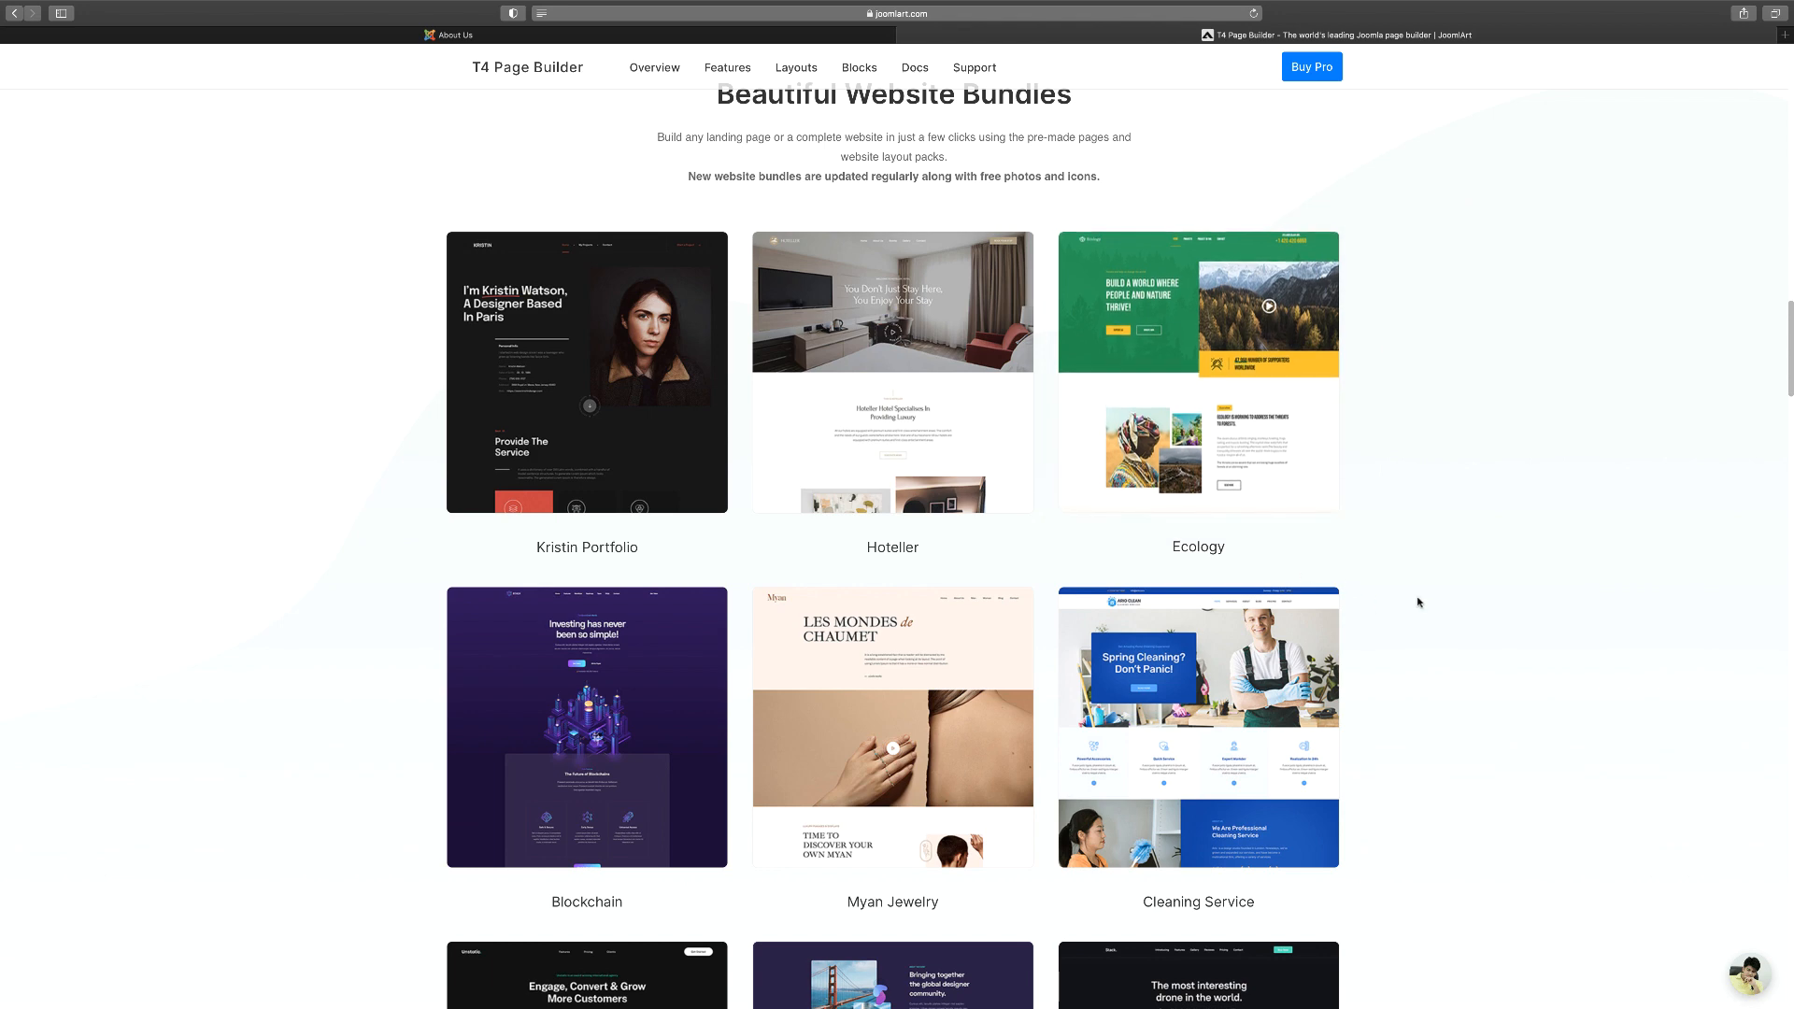
scroll(1425, 601, down, 1)
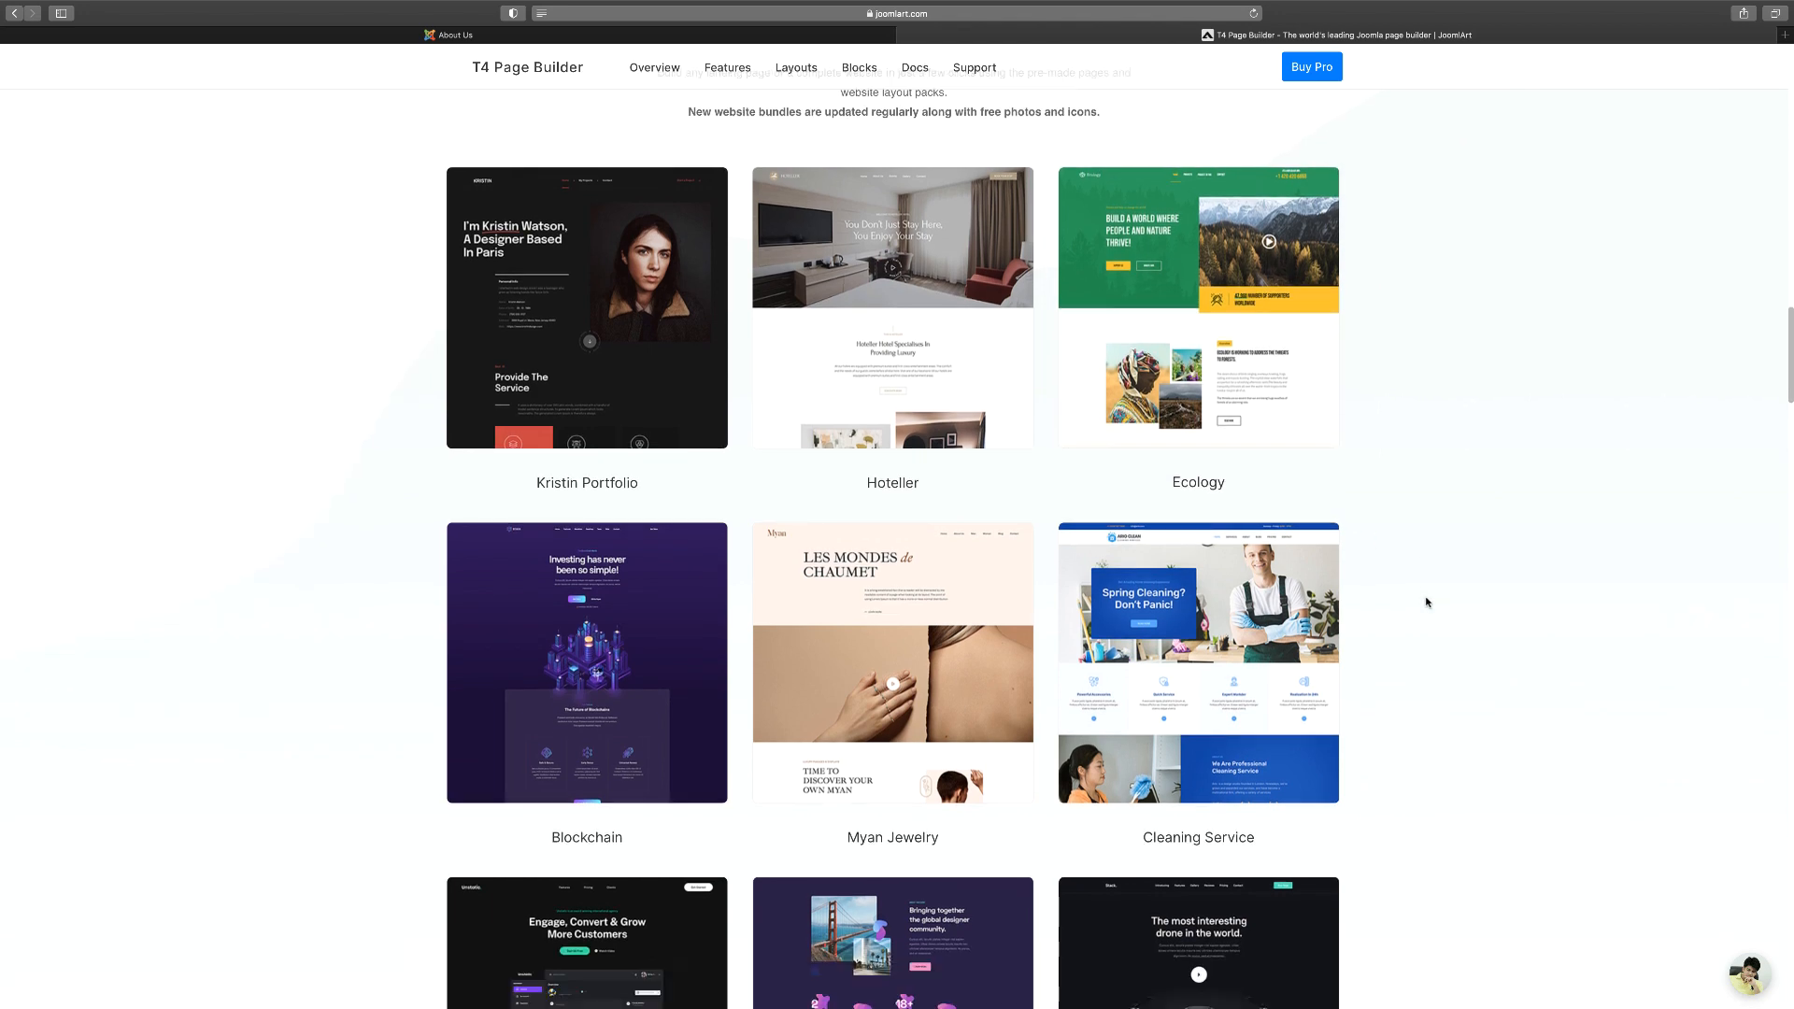
scroll(1426, 602, down, 1)
scroll(1196, 602, down, 5)
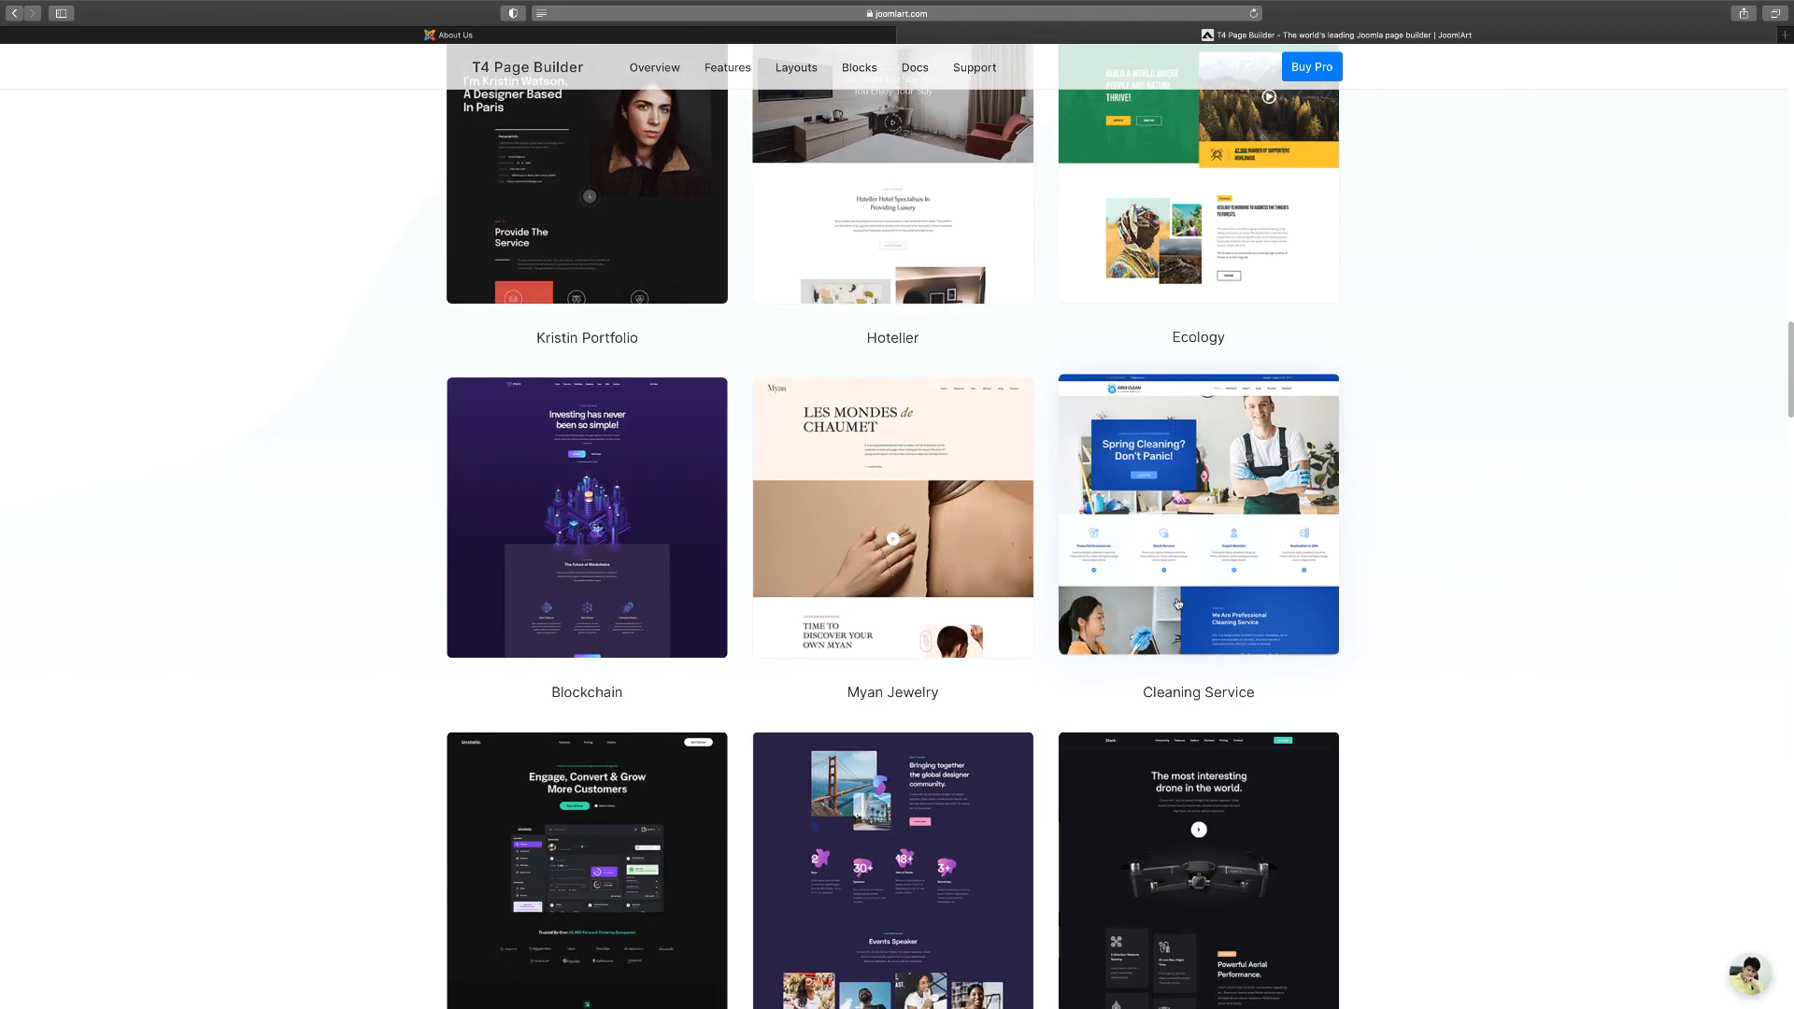
scroll(1469, 609, down, 3)
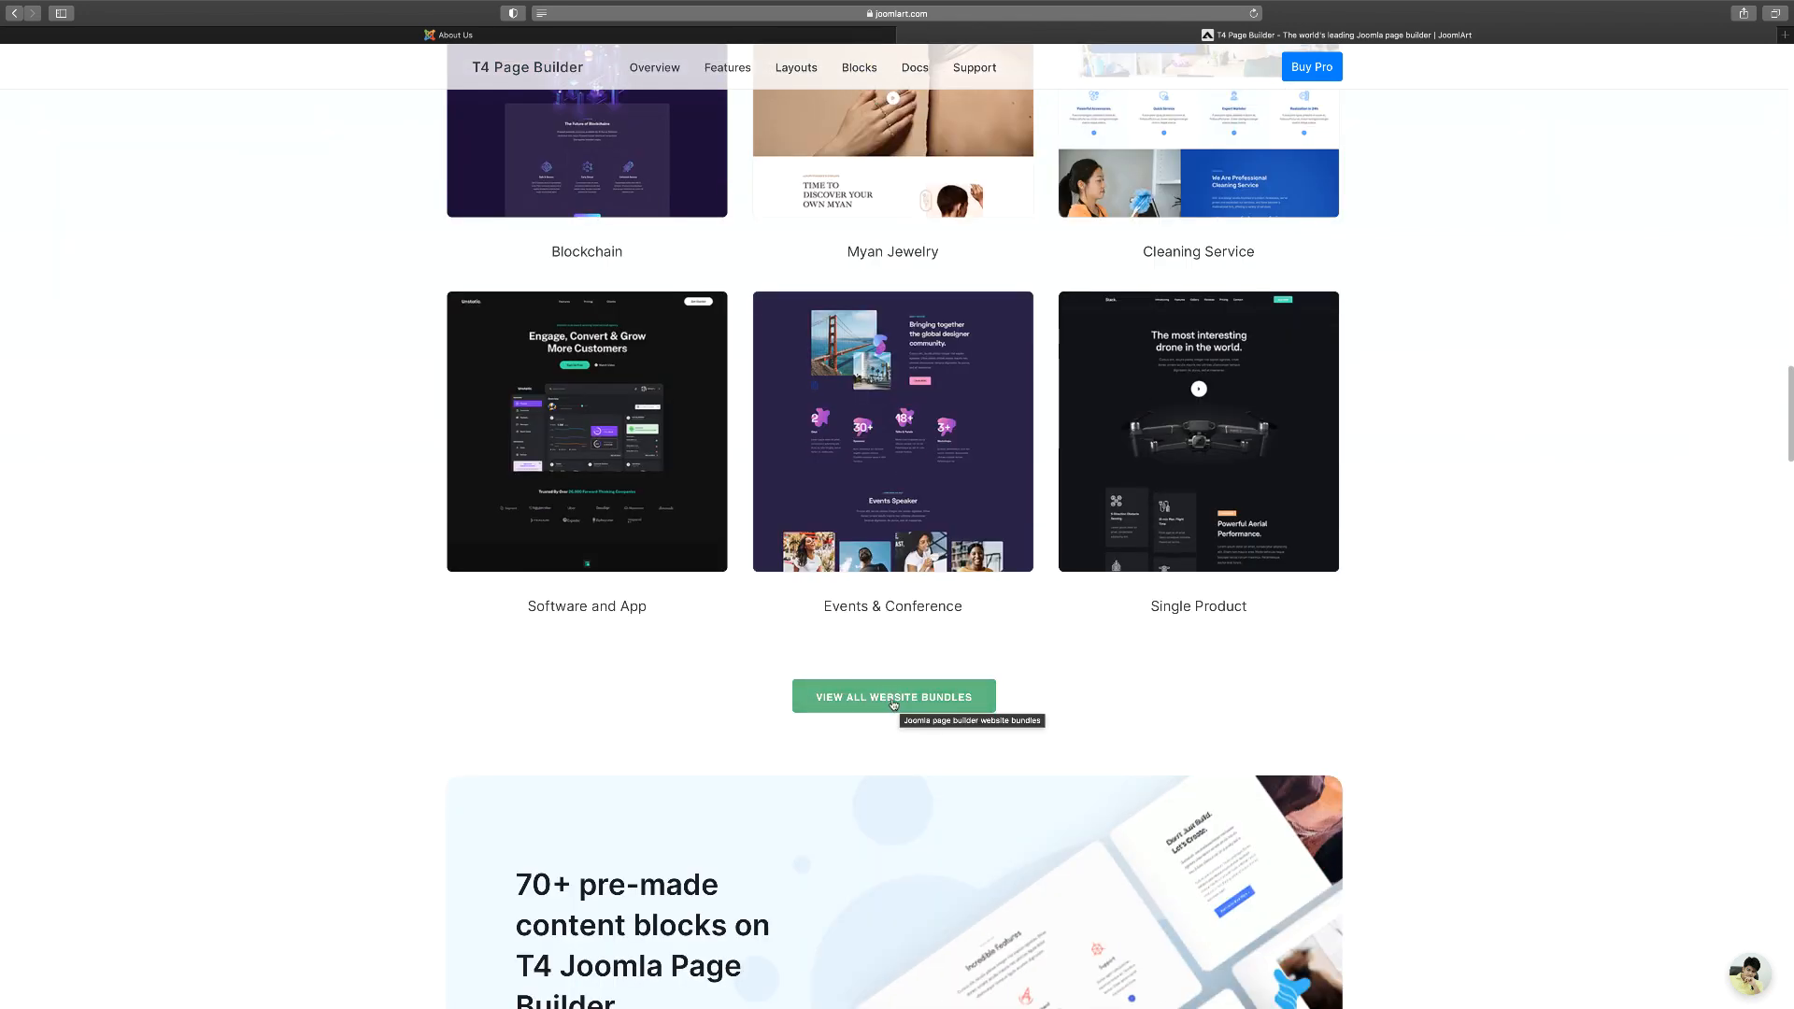
Open the complete collection of T4 website bundles and look over its layout packs and category filters.
click(892, 702)
scroll(892, 702, down, 1)
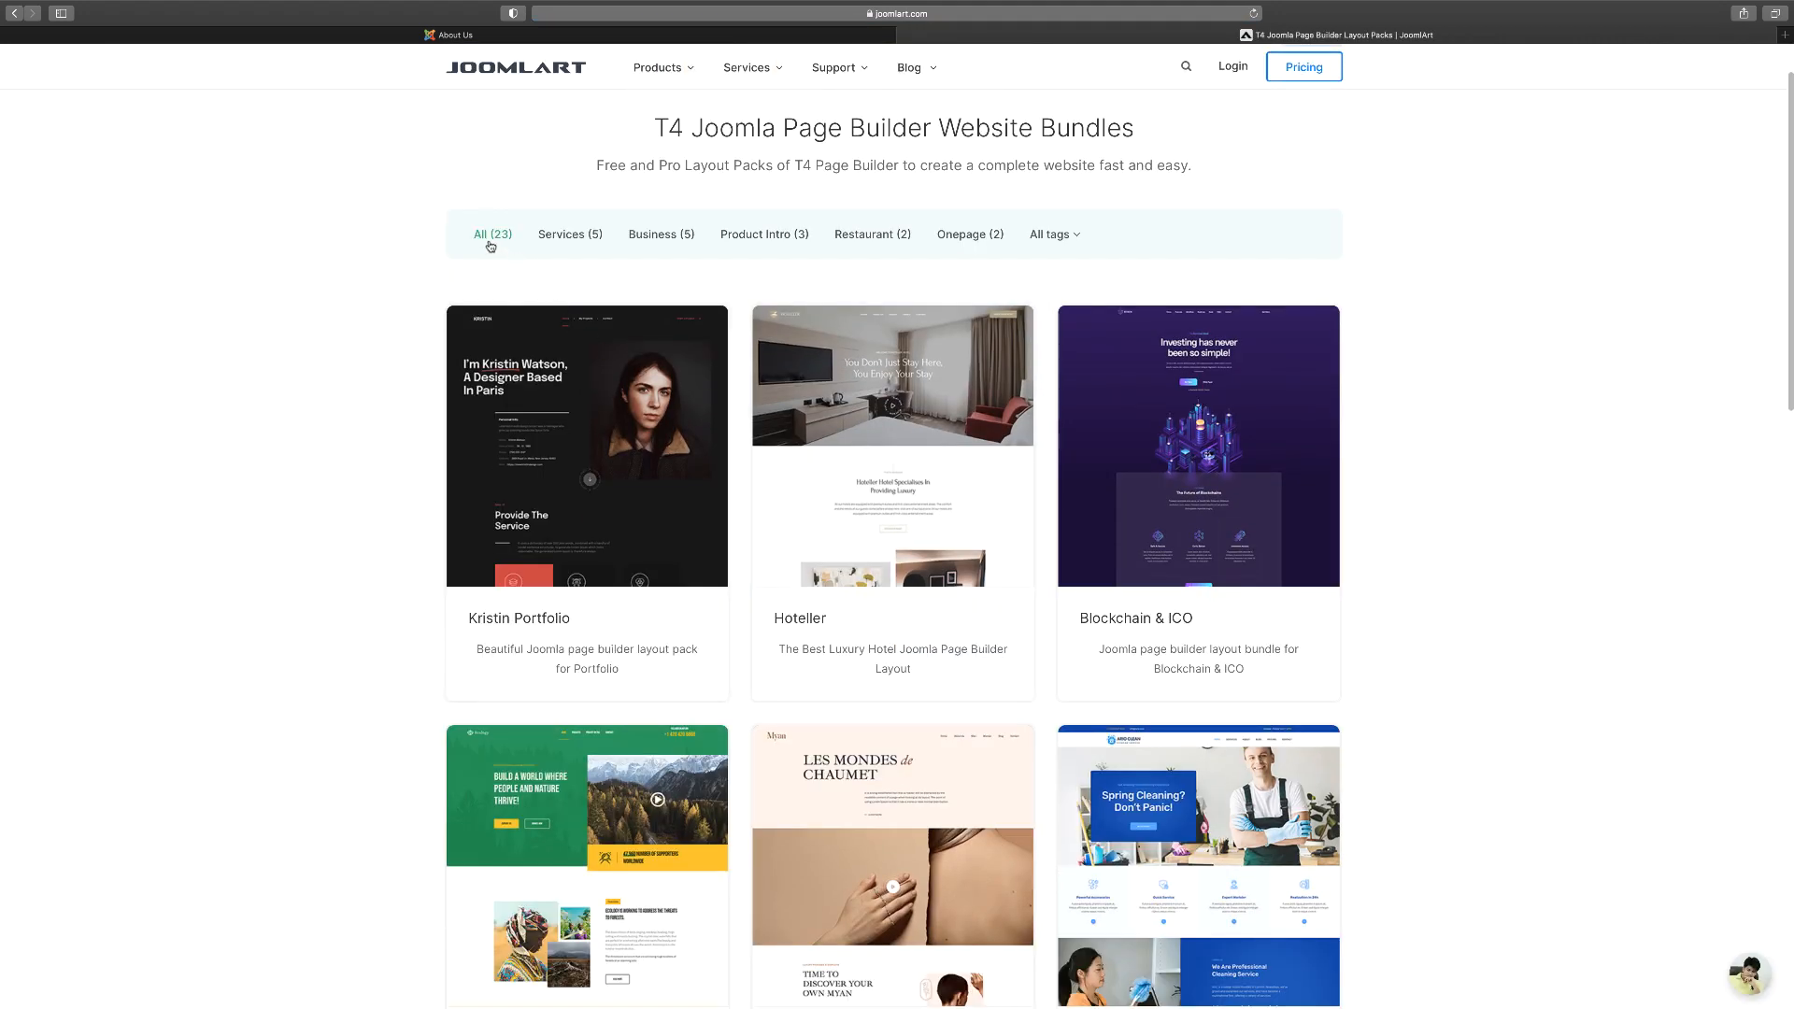
scroll(826, 534, down, 1)
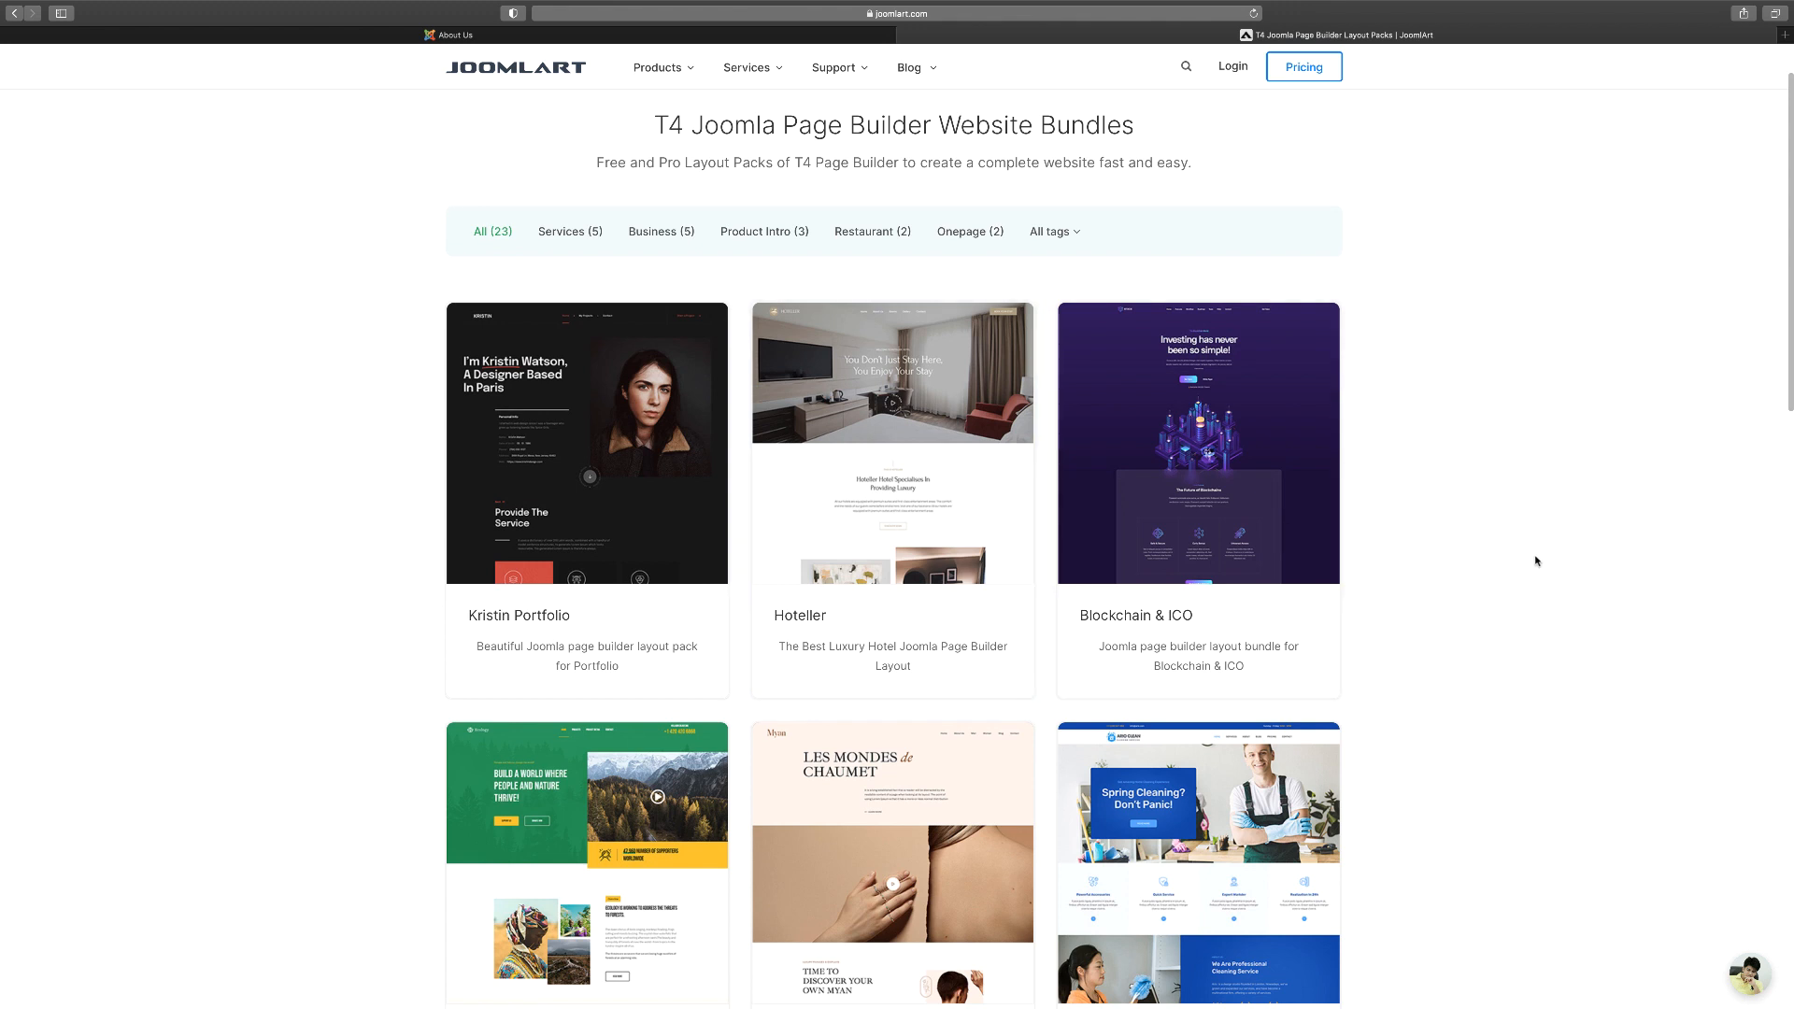
scroll(1338, 556, down, 2)
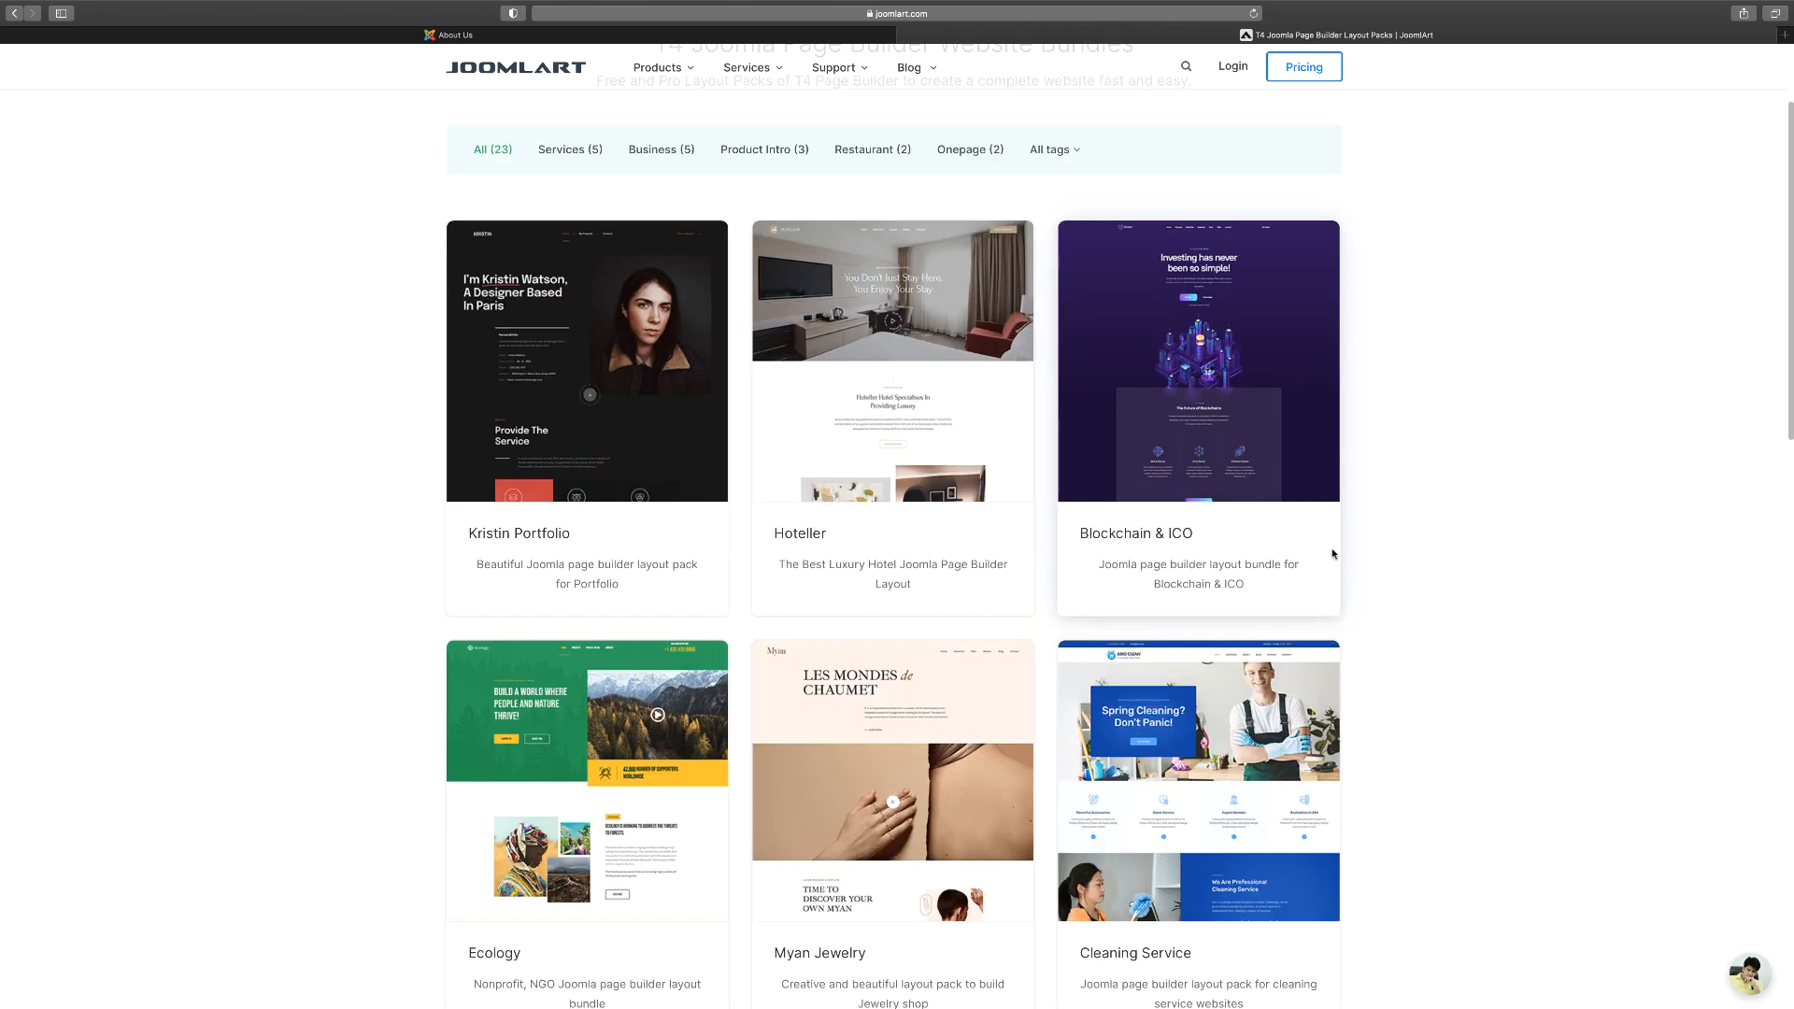
Filter the website bundles by Onepage, Restaurant, Product Intro and Business in turn, and return to all bundles.
click(979, 151)
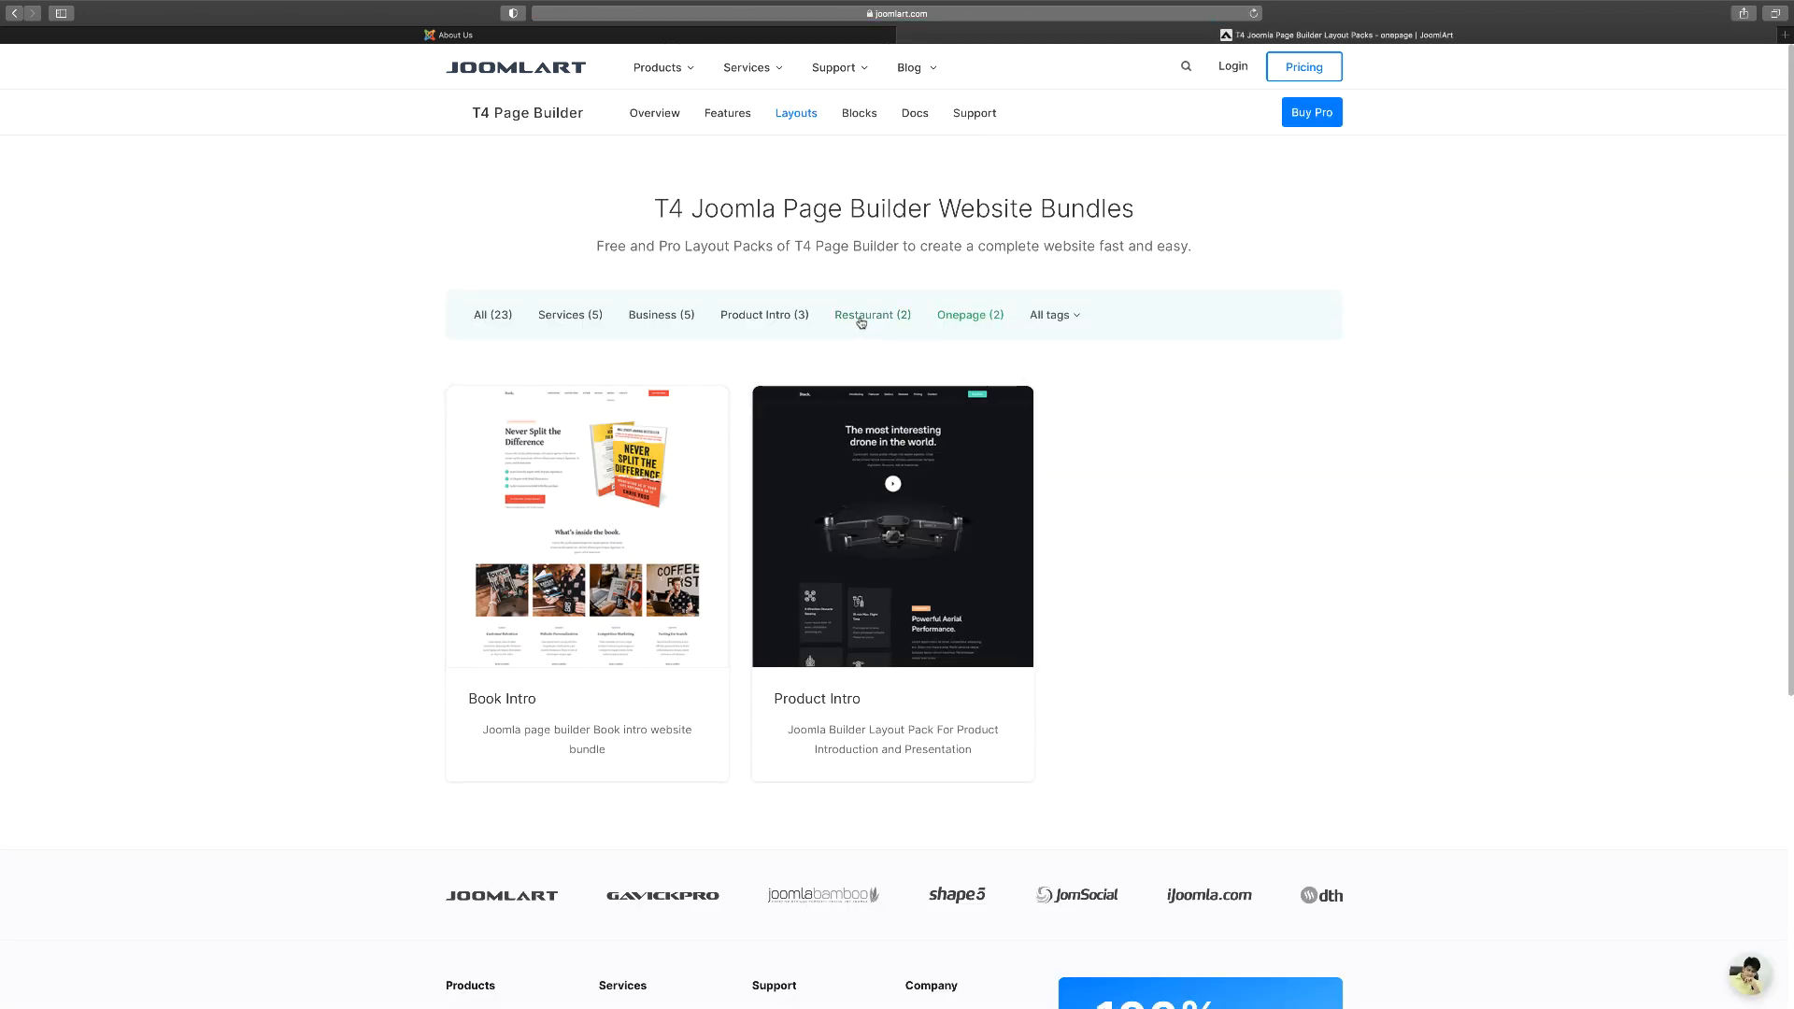
click(861, 319)
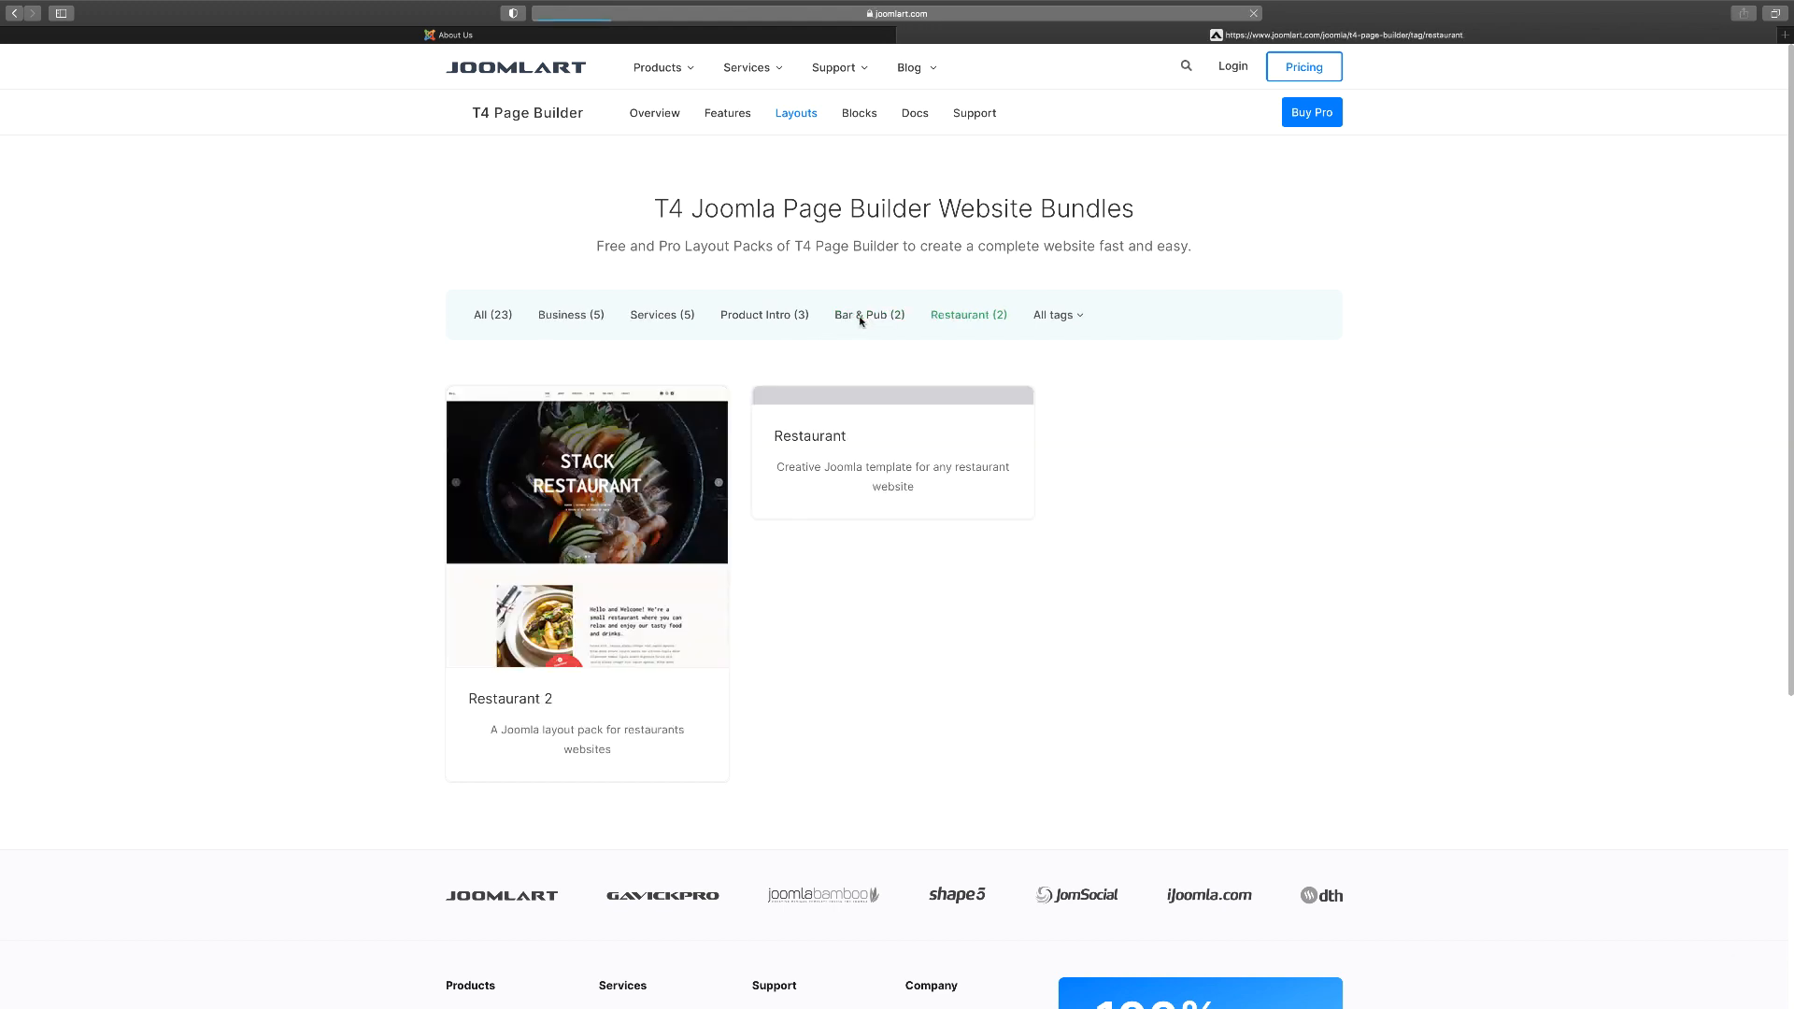
click(751, 320)
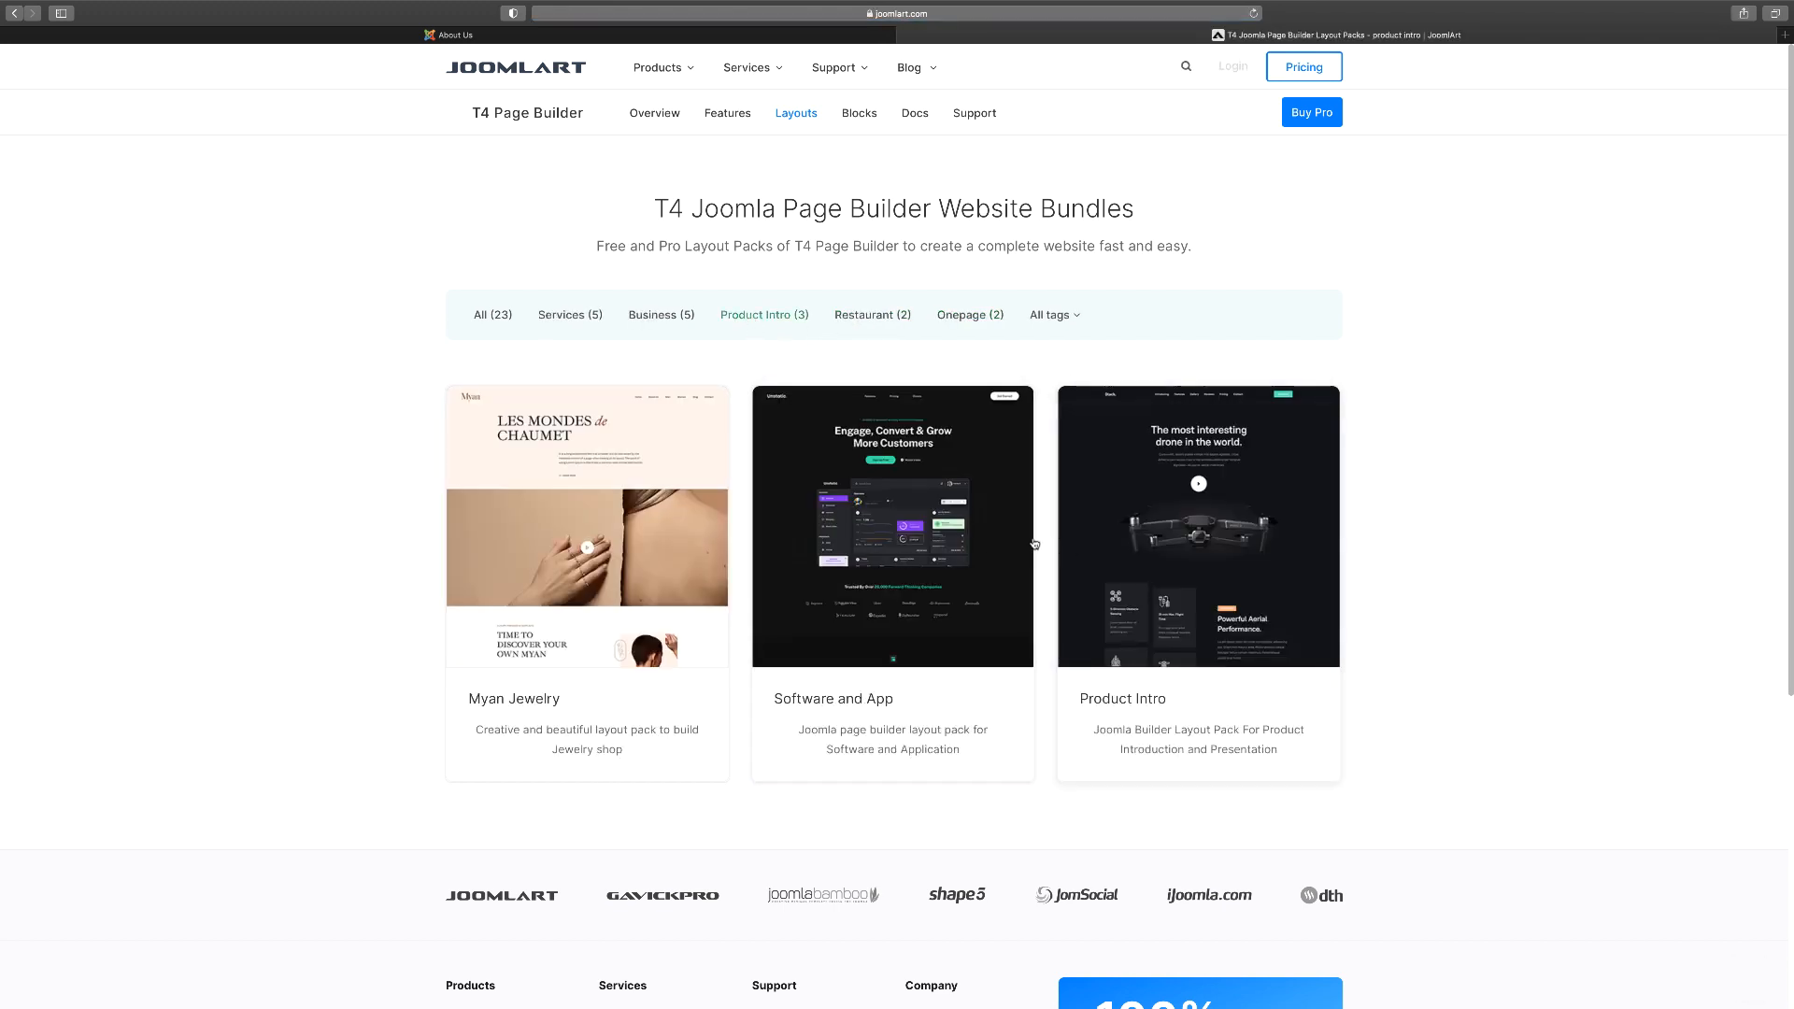
click(630, 319)
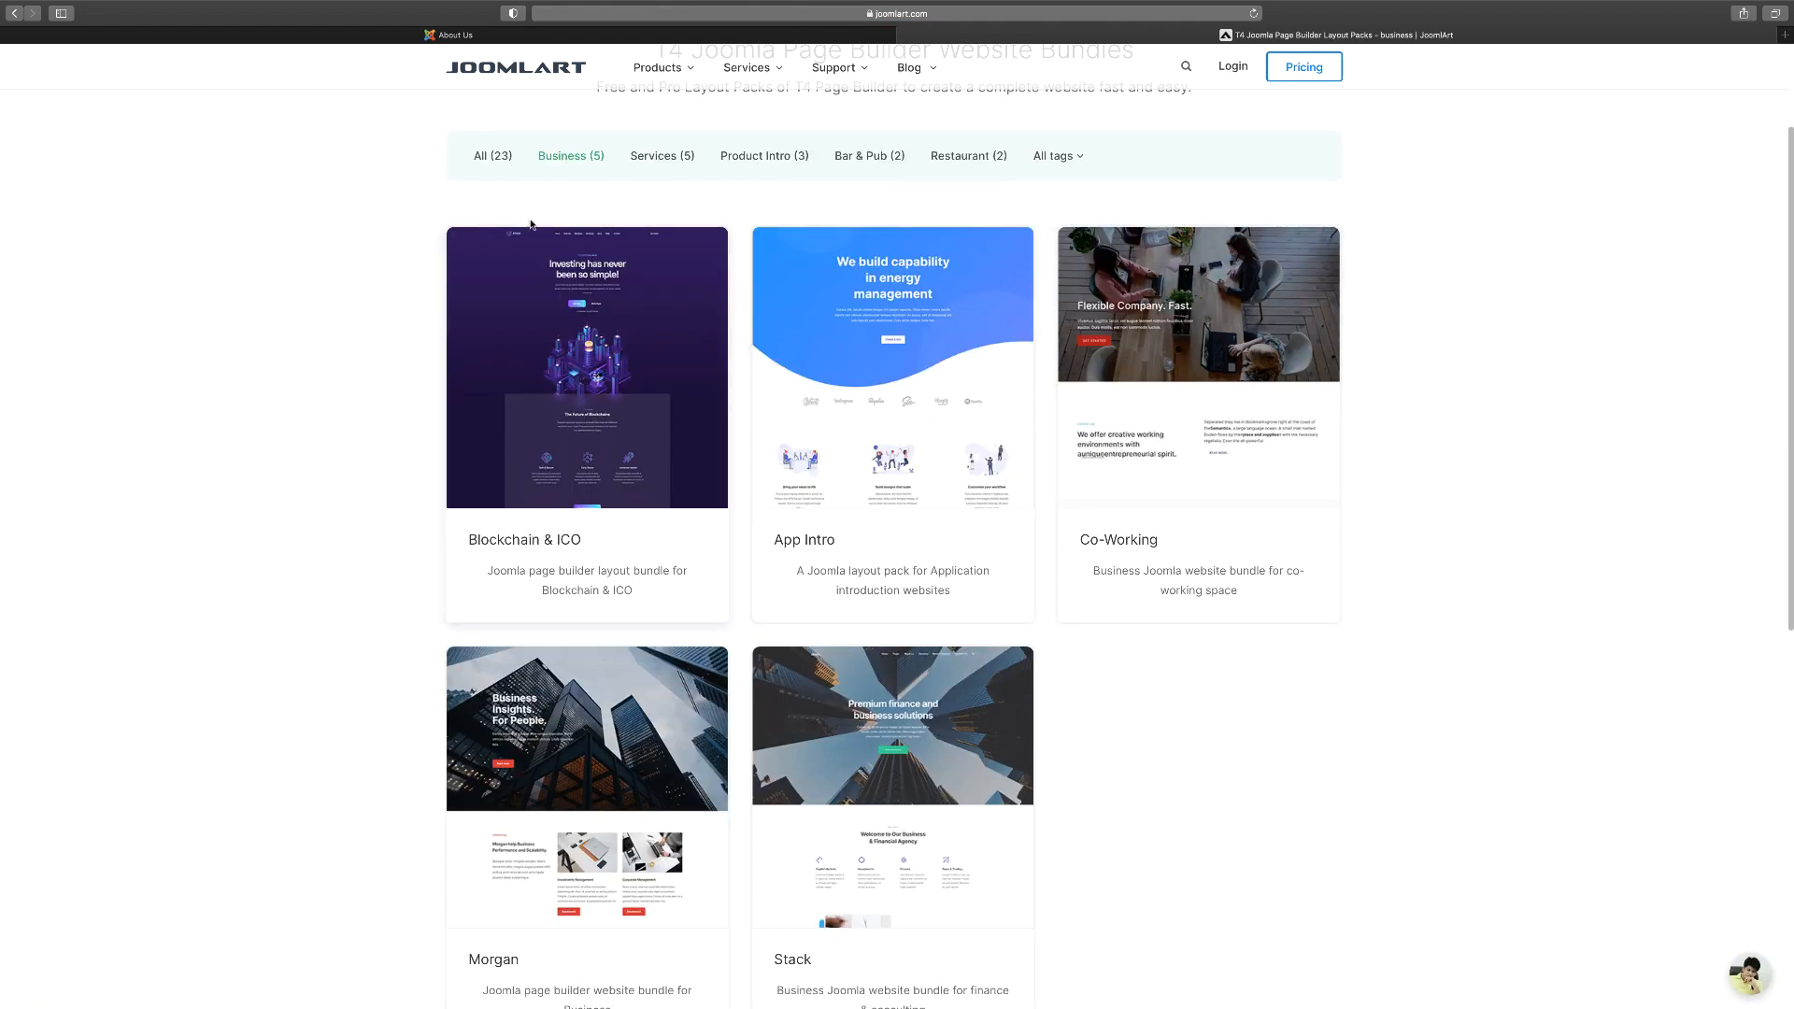
click(502, 156)
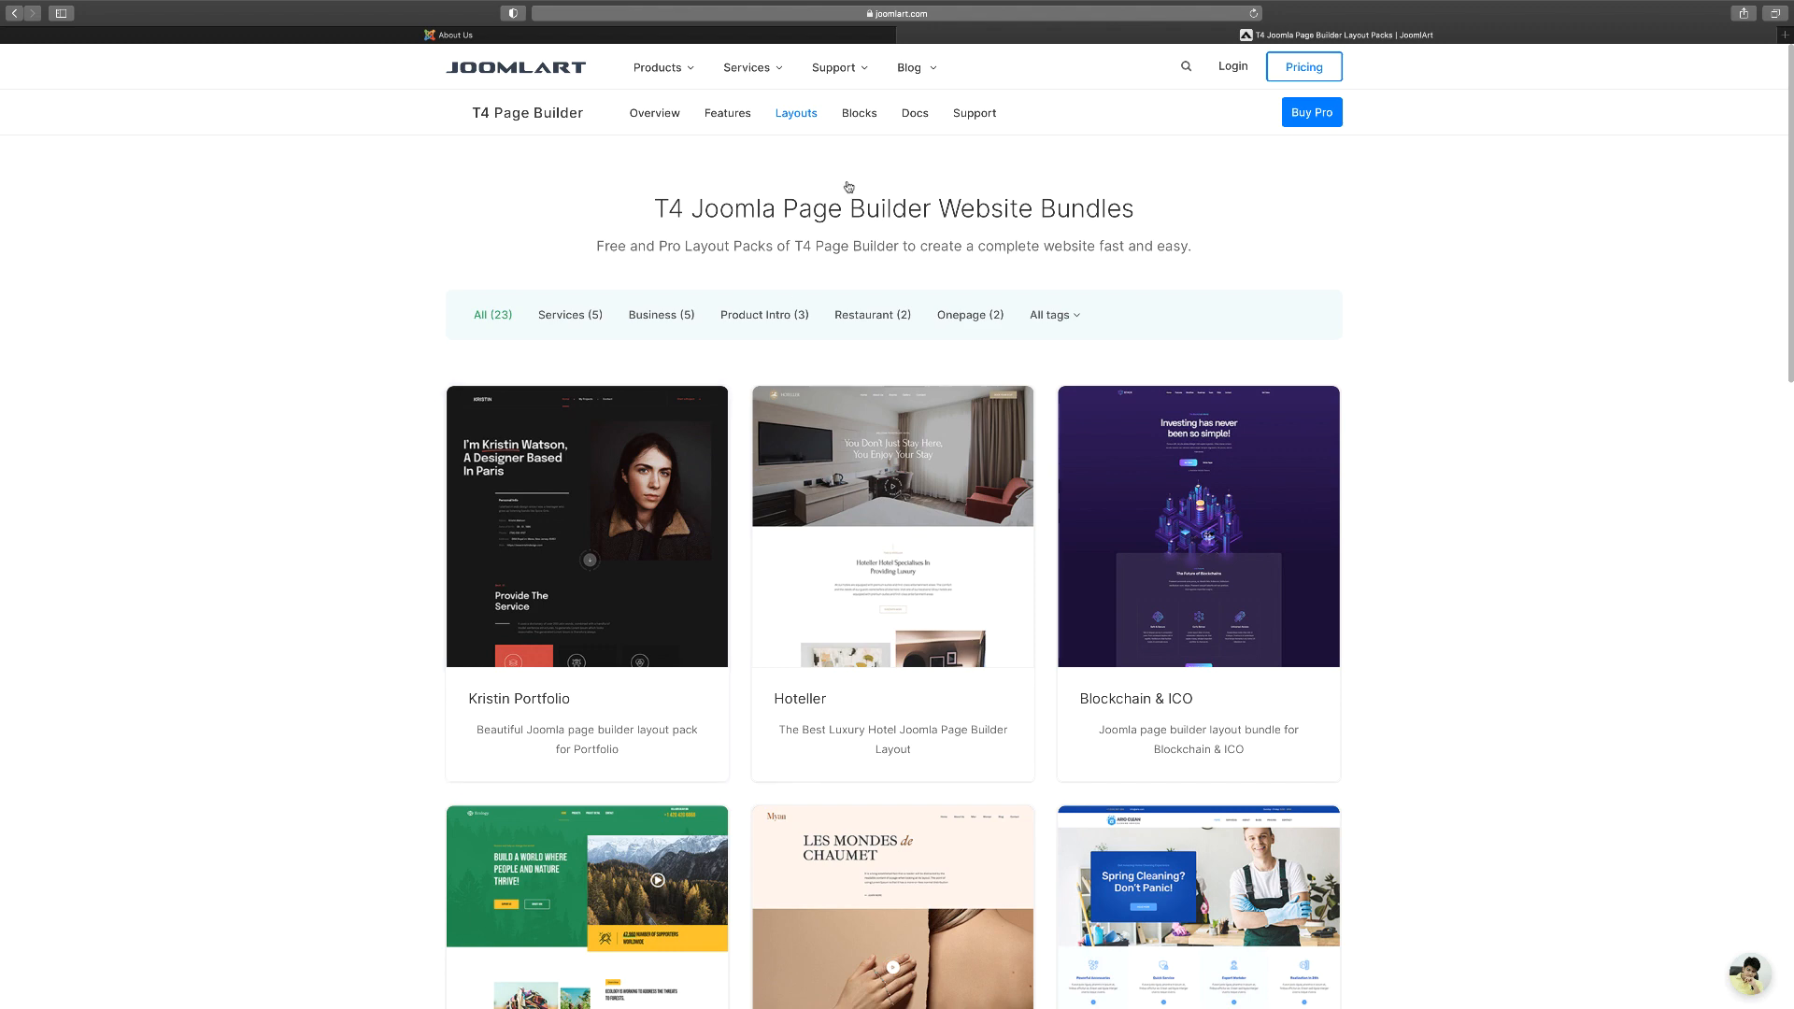
Open the T4 Page Builder content blocks page and browse the hero, features intro, pricing table and testimonial blocks.
click(864, 114)
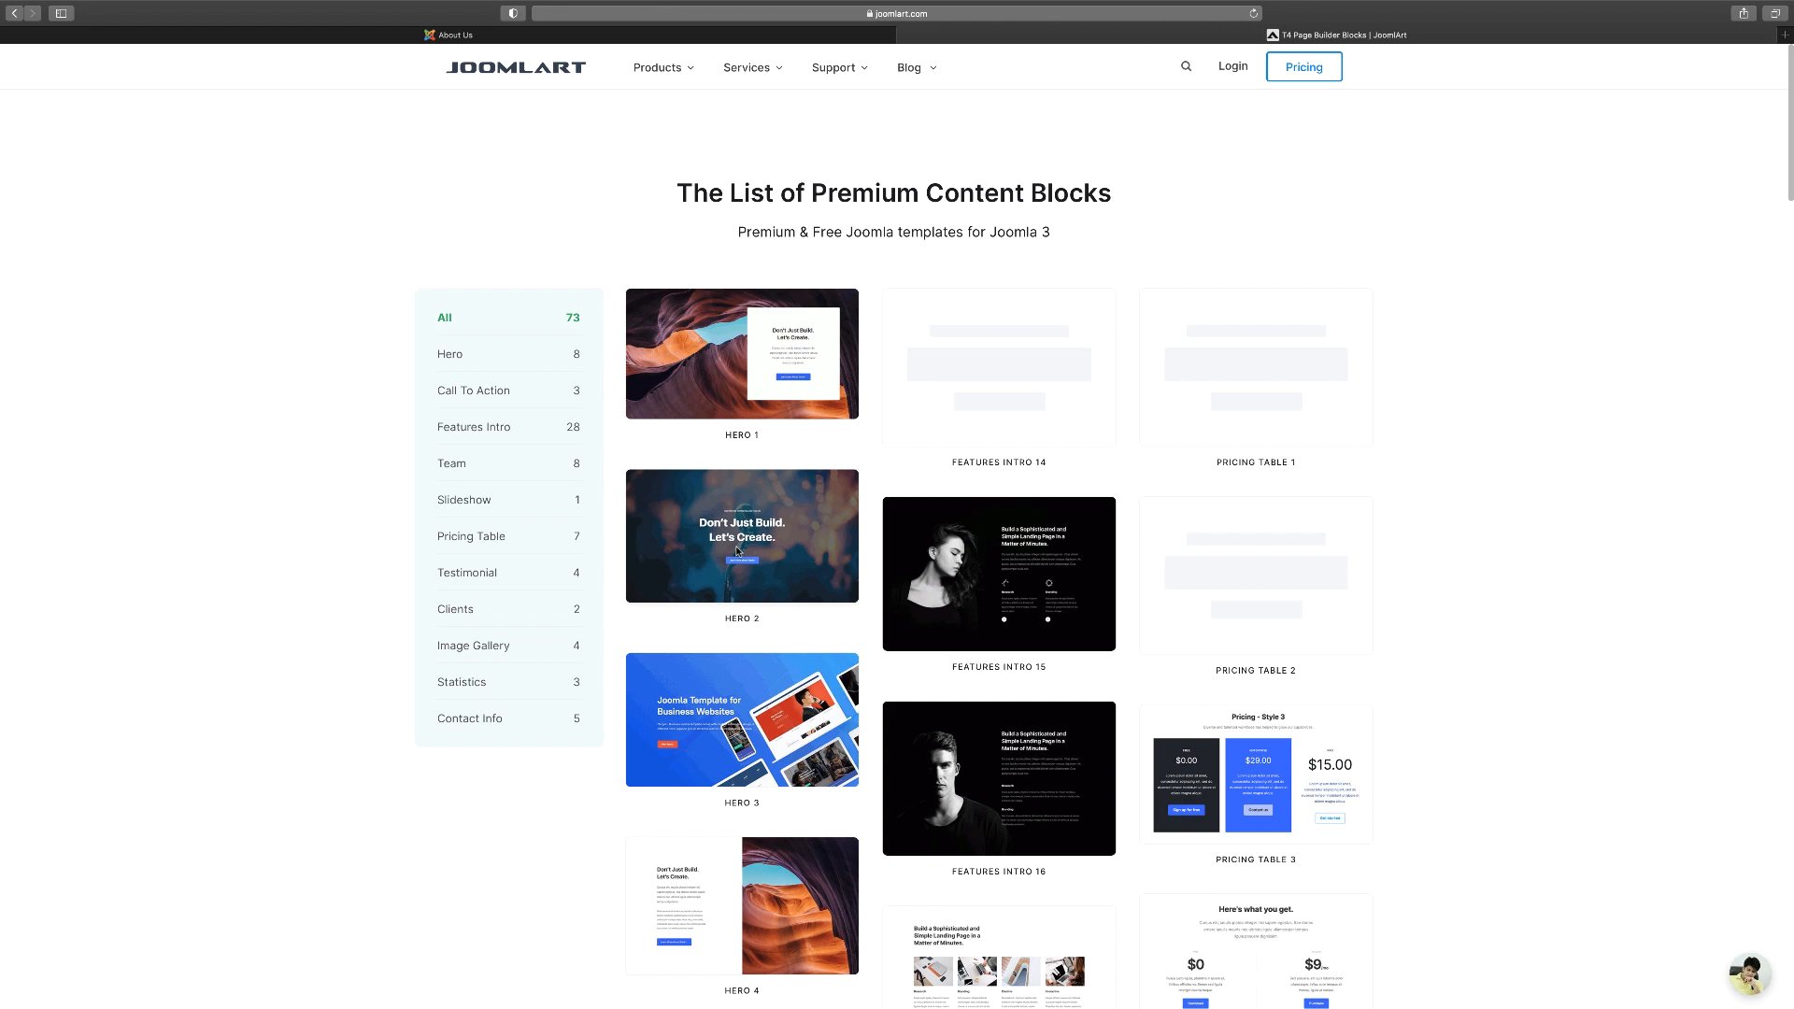
scroll(737, 551, down, 1)
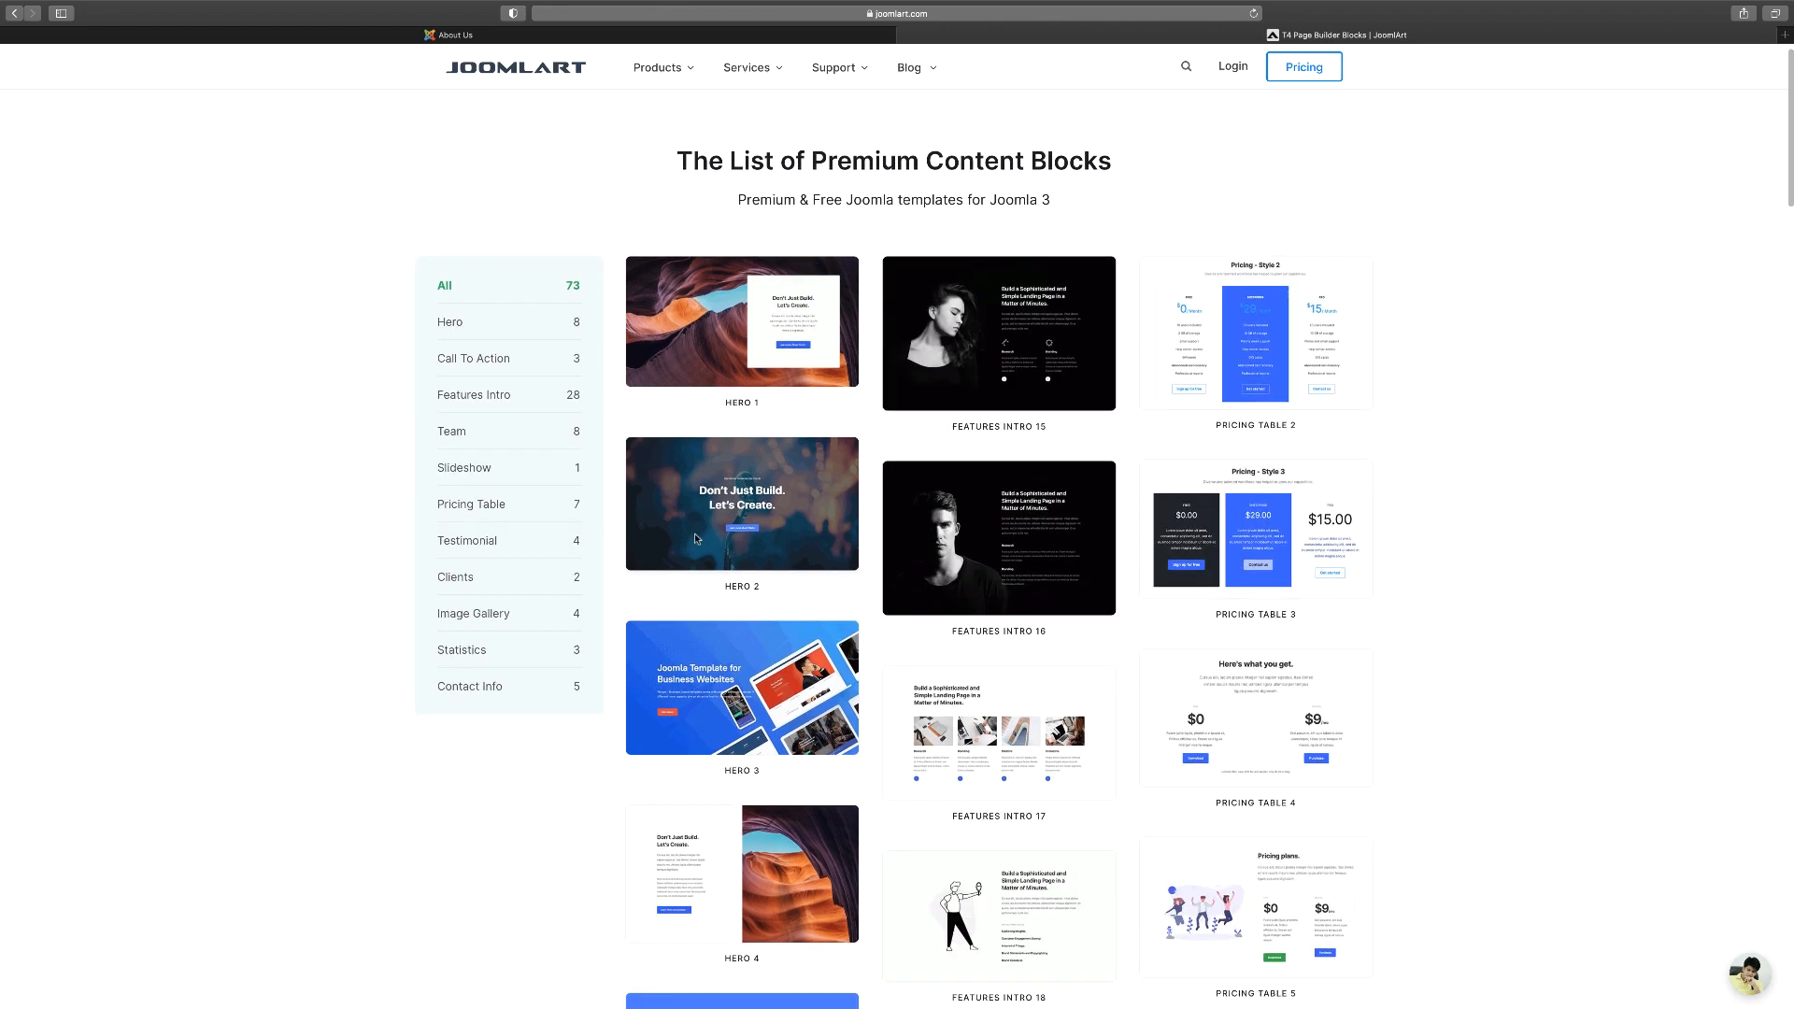
scroll(696, 539, down, 5)
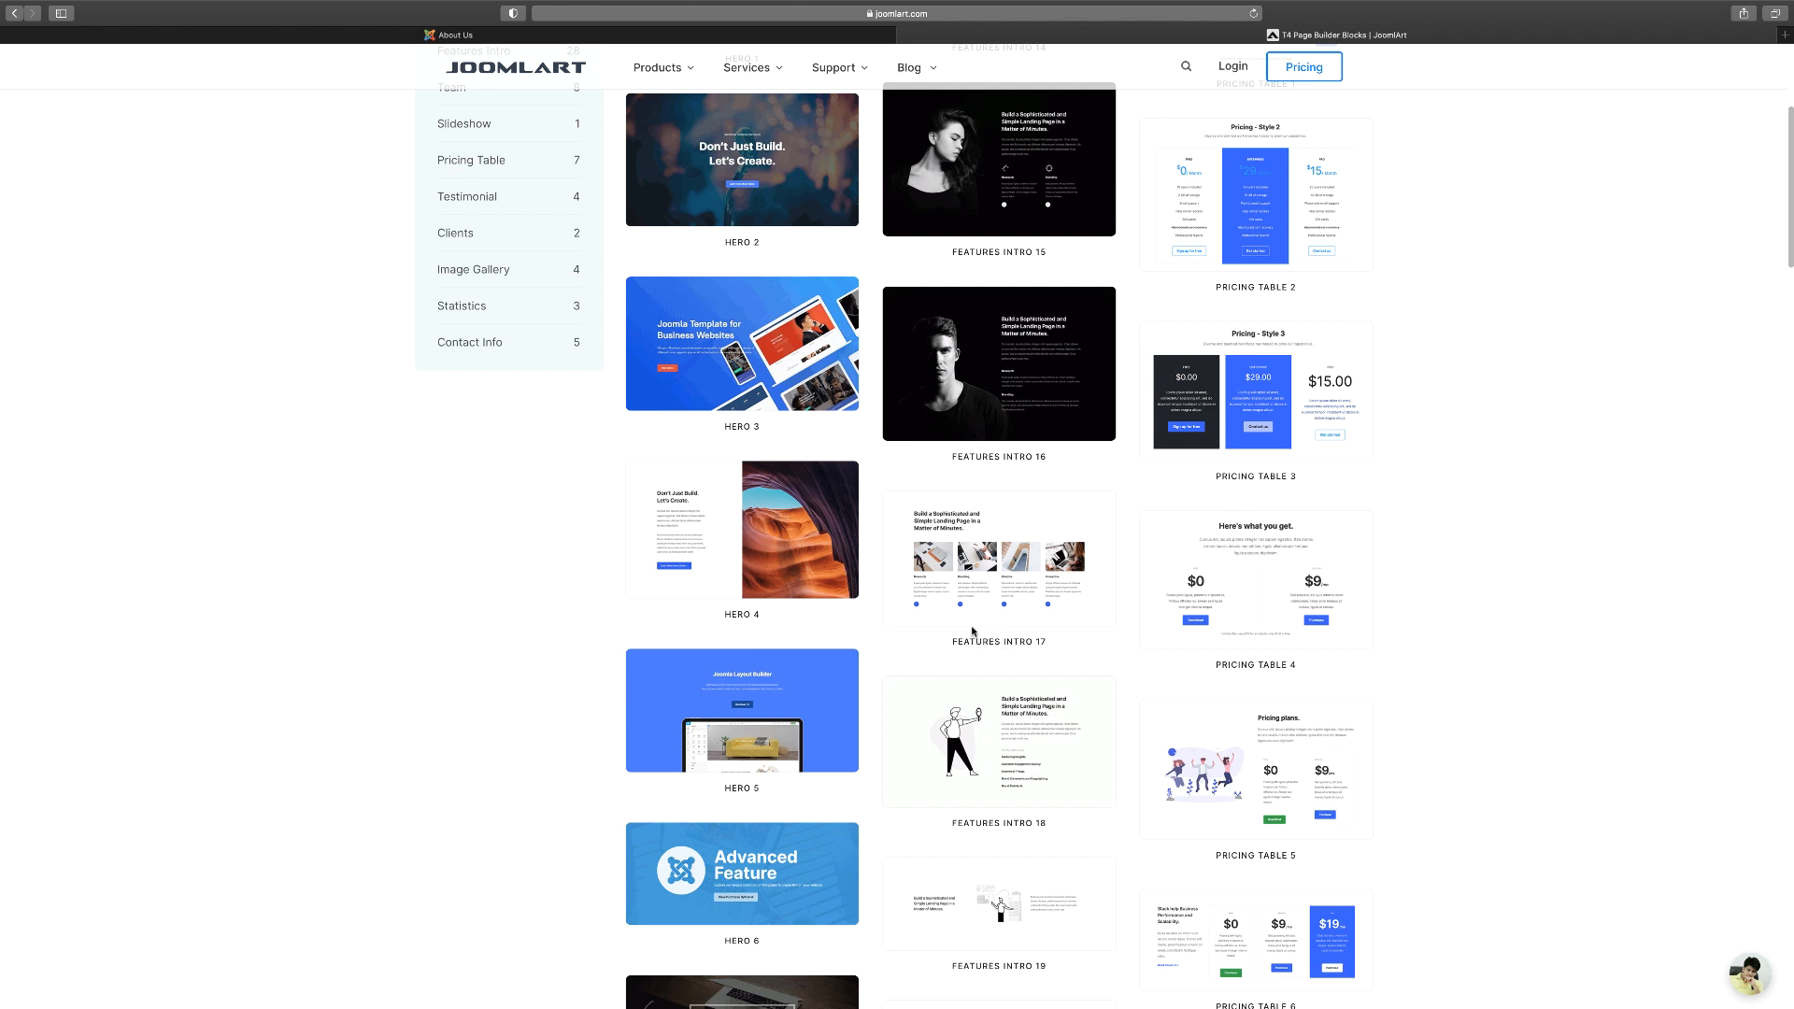
scroll(971, 636, down, 8)
scroll(973, 632, down, 4)
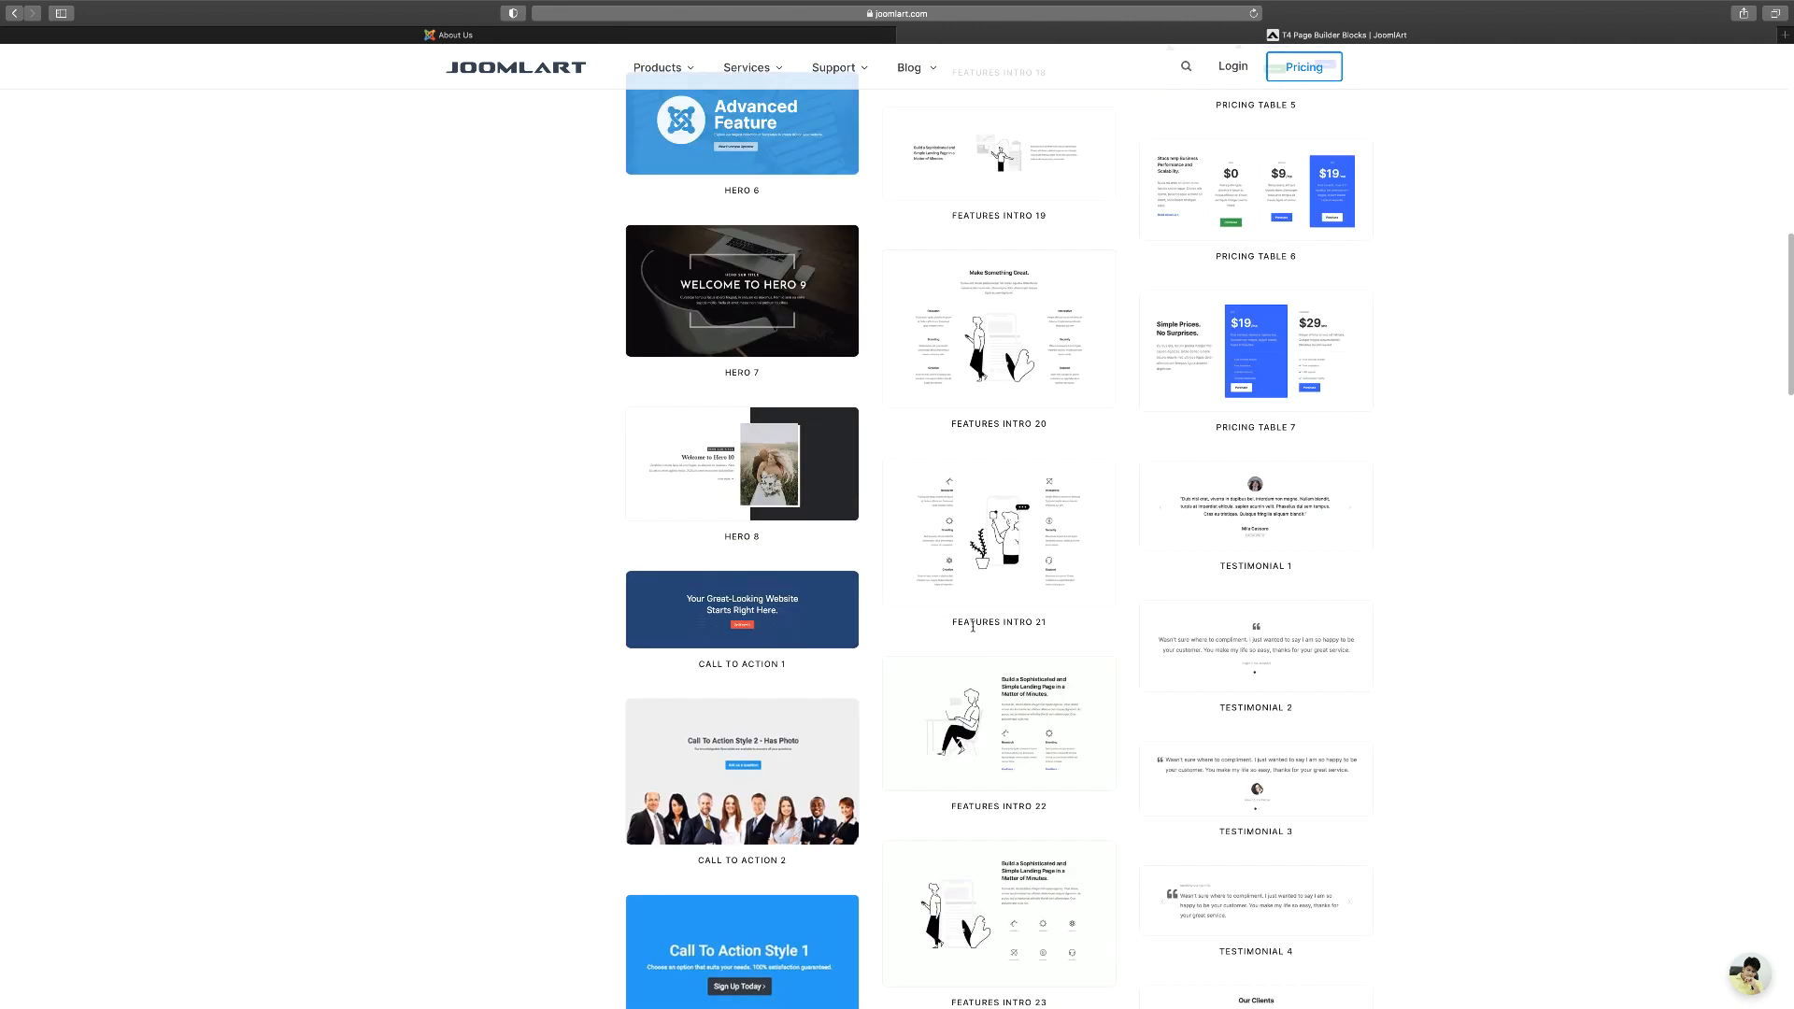
scroll(972, 628, up, 15)
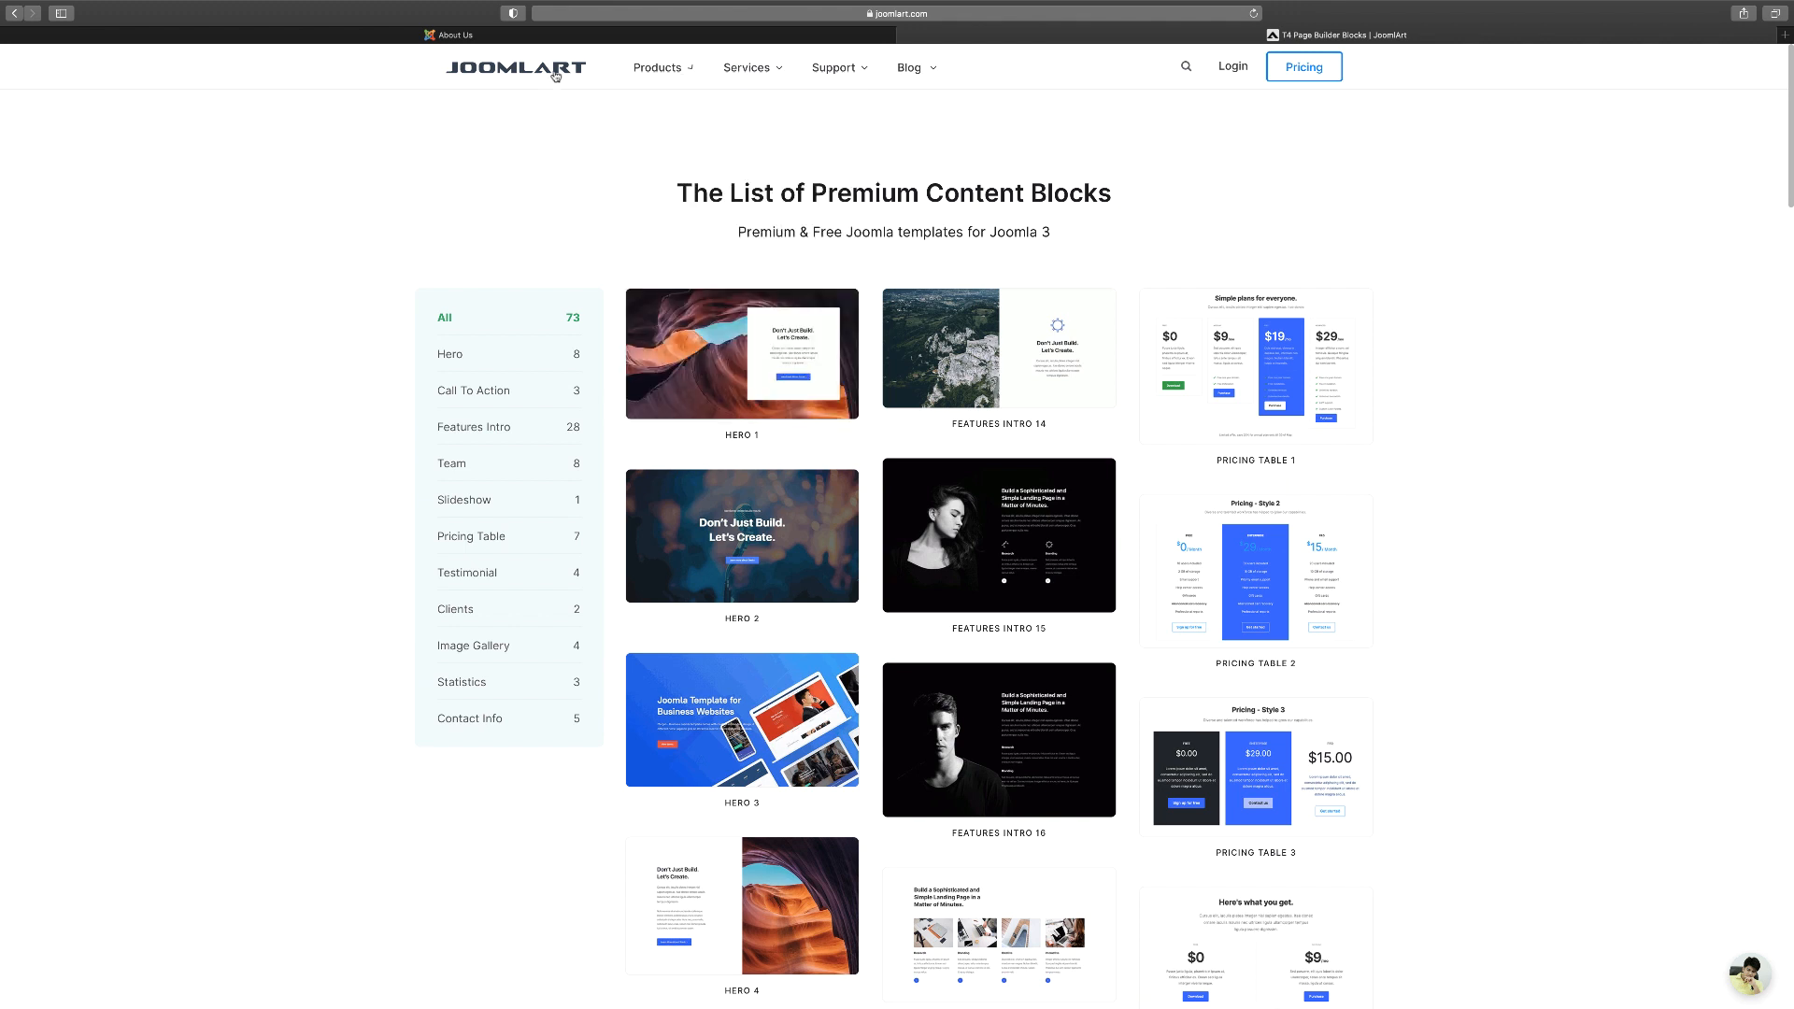
Open the free trial demo site from the T4 page builder product page and return to the product page.
mouse_move(657, 67)
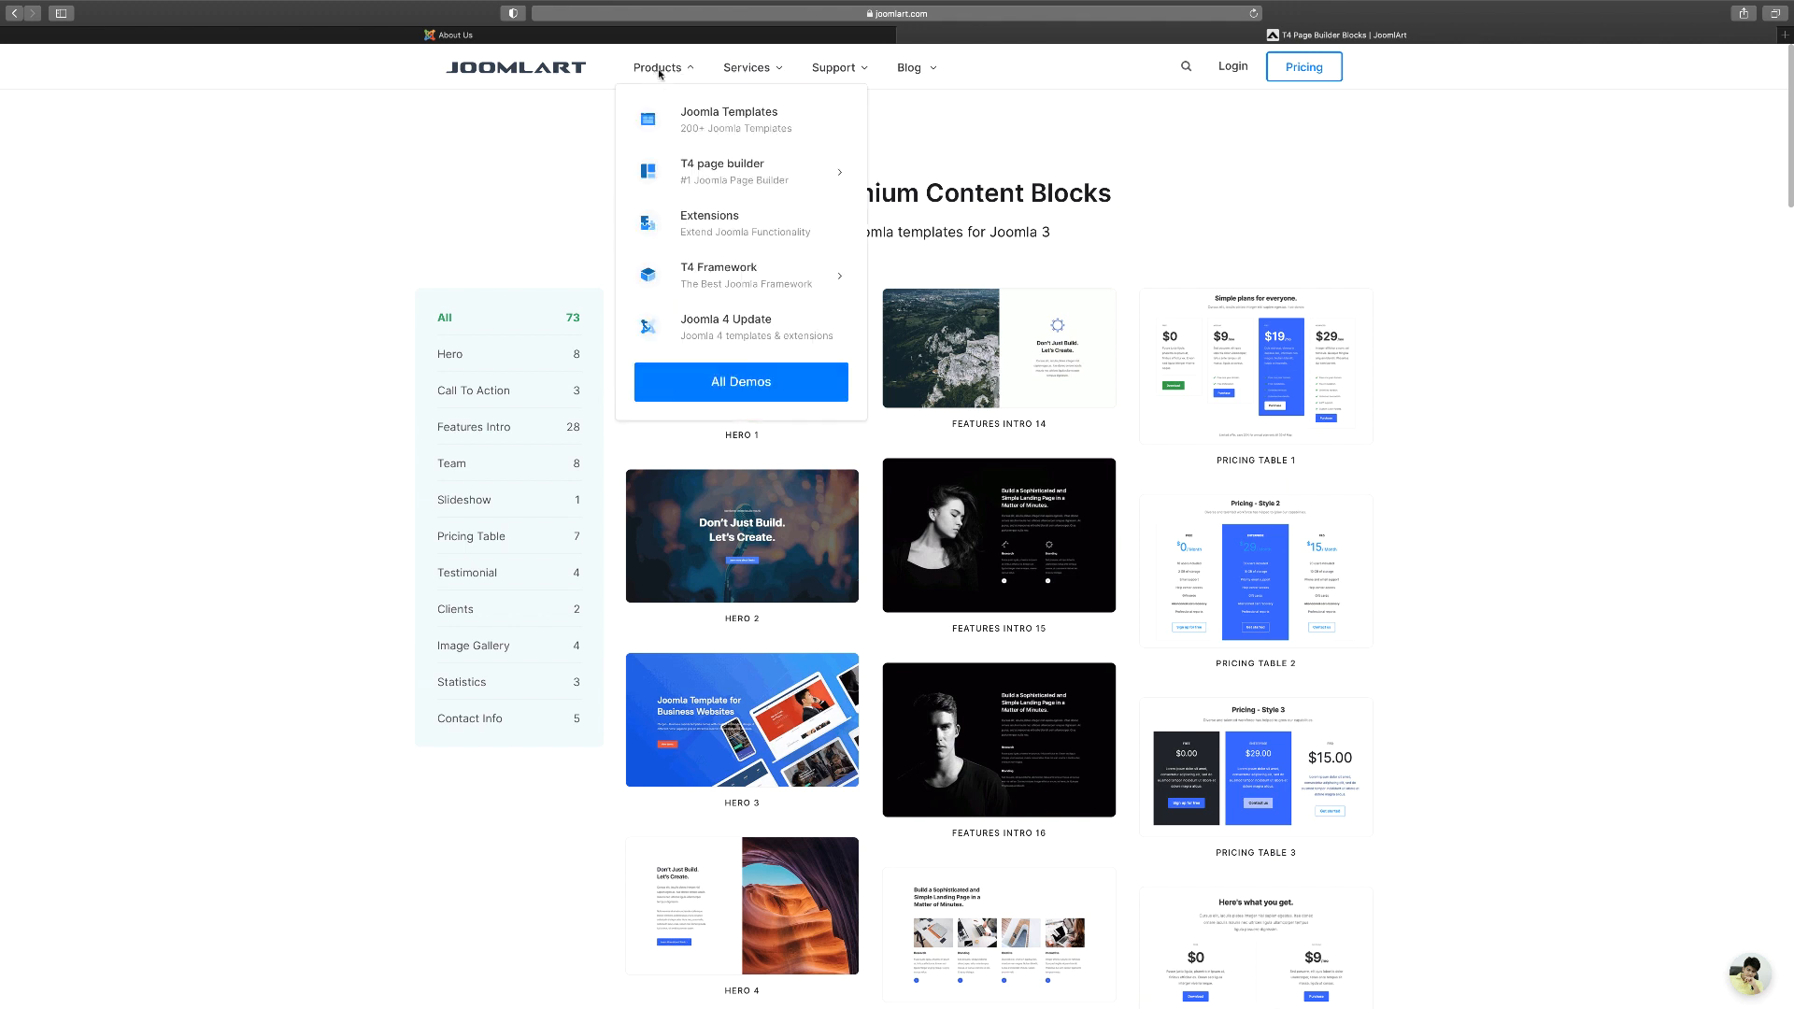
click(781, 172)
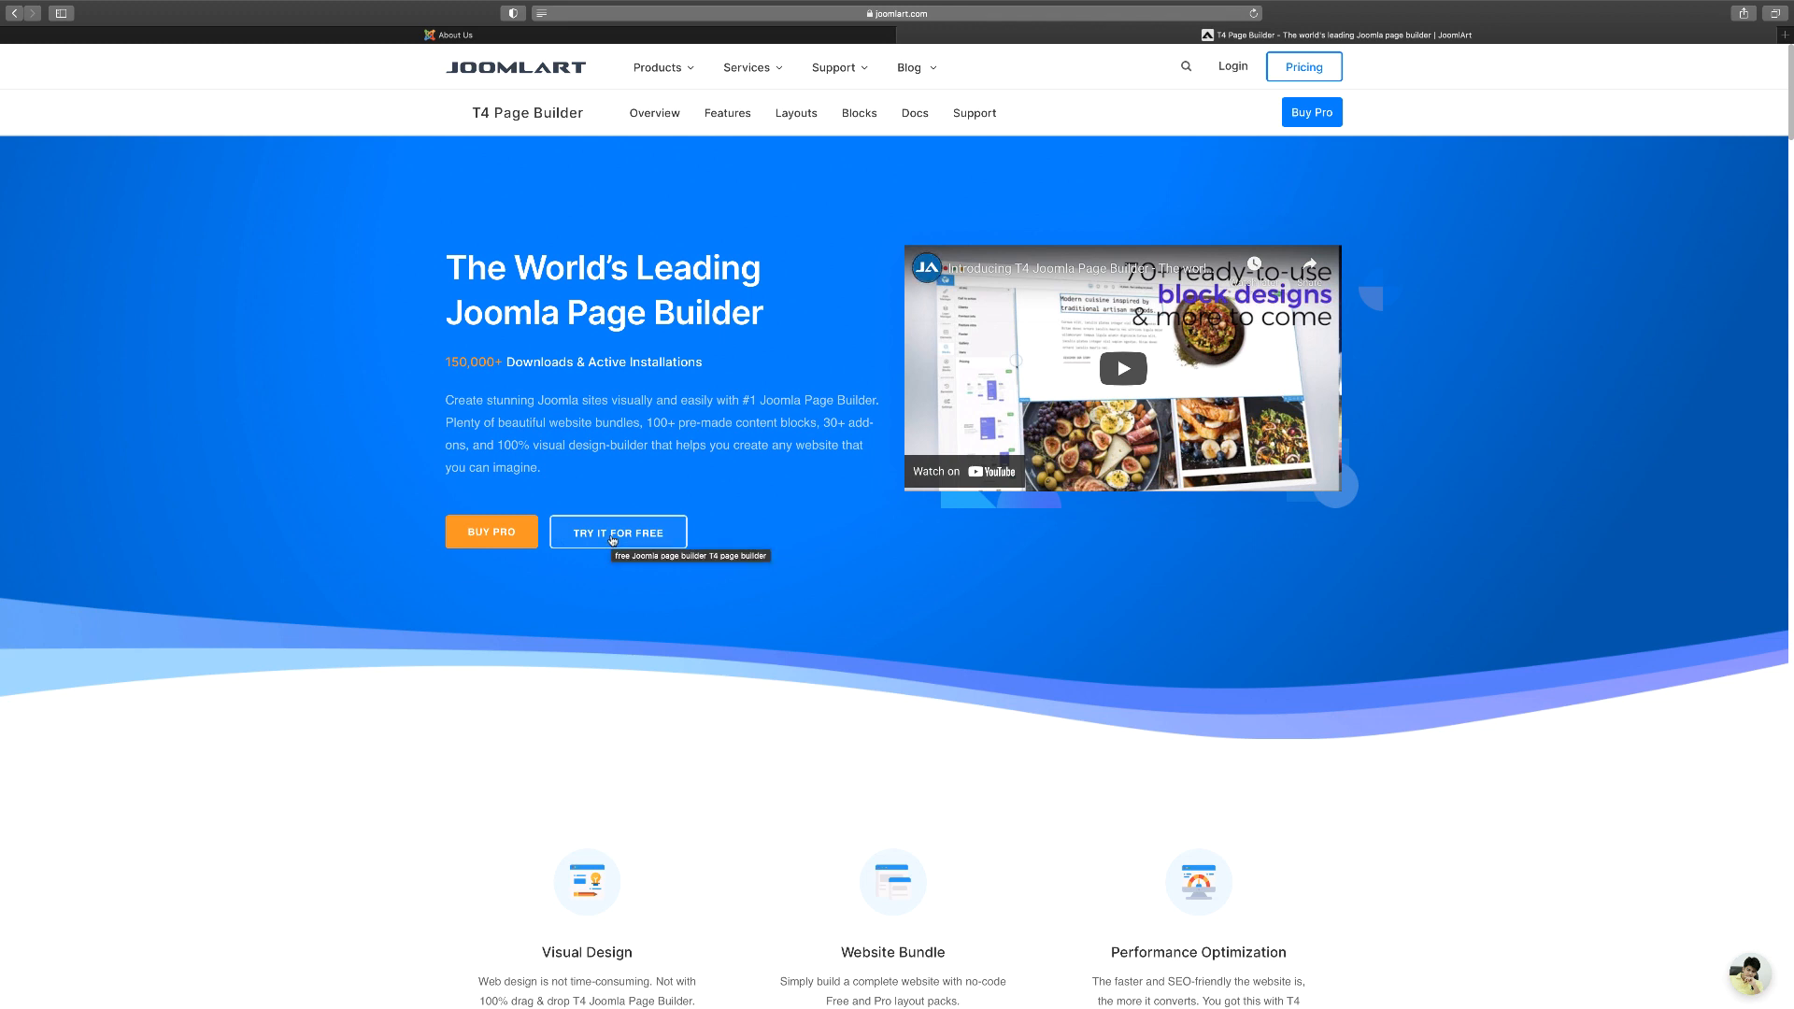
click(613, 540)
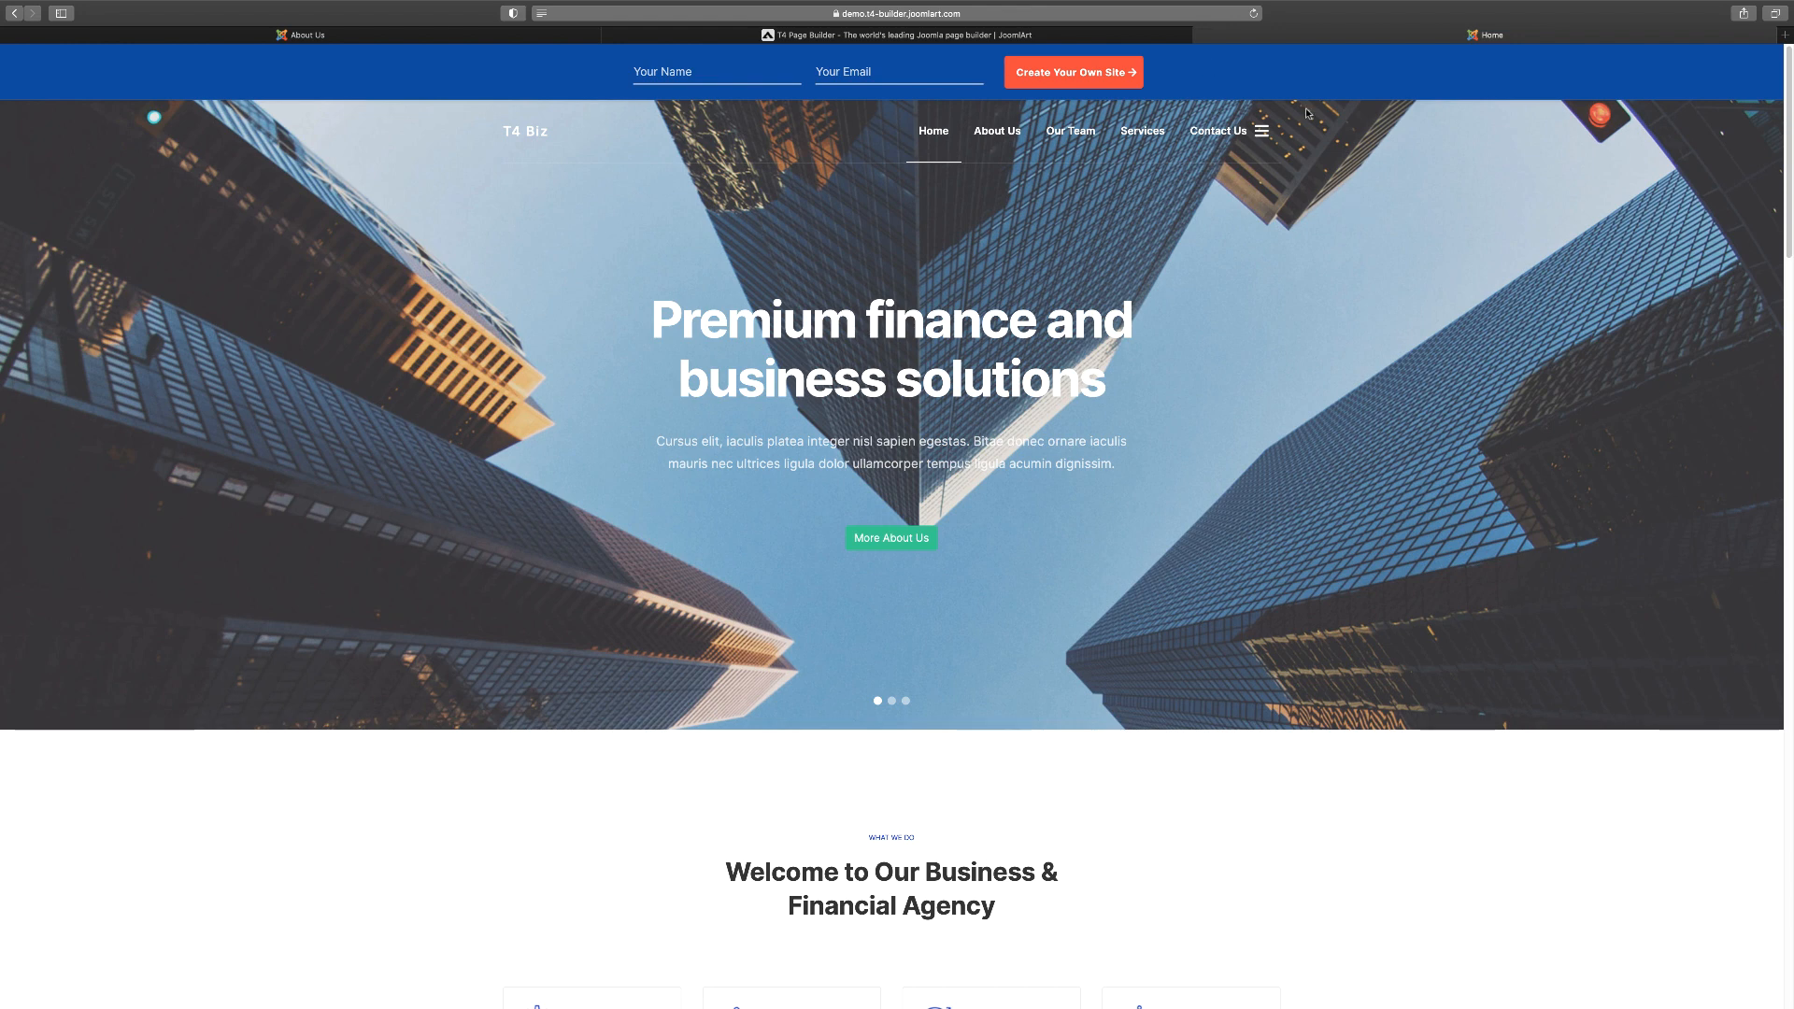
click(1203, 36)
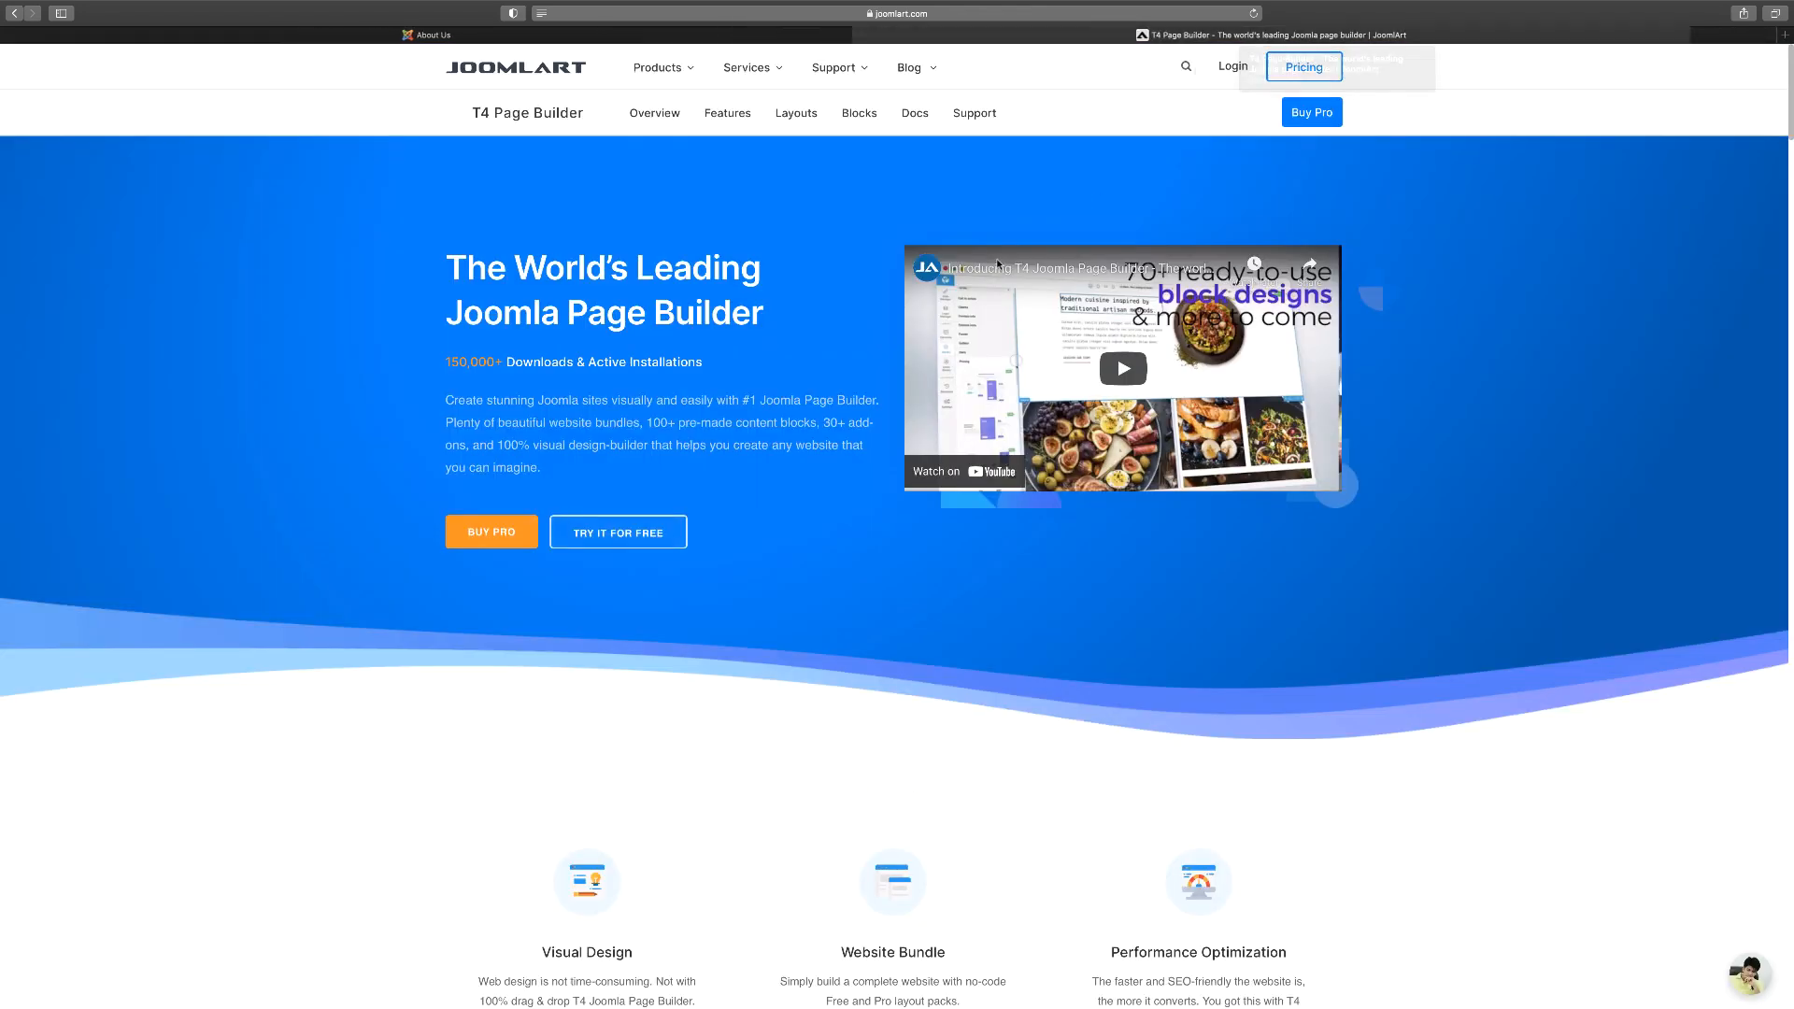
Switch to the T4 Biz demo site and look through the About Us page's mission, statistics and team sections.
click(654, 38)
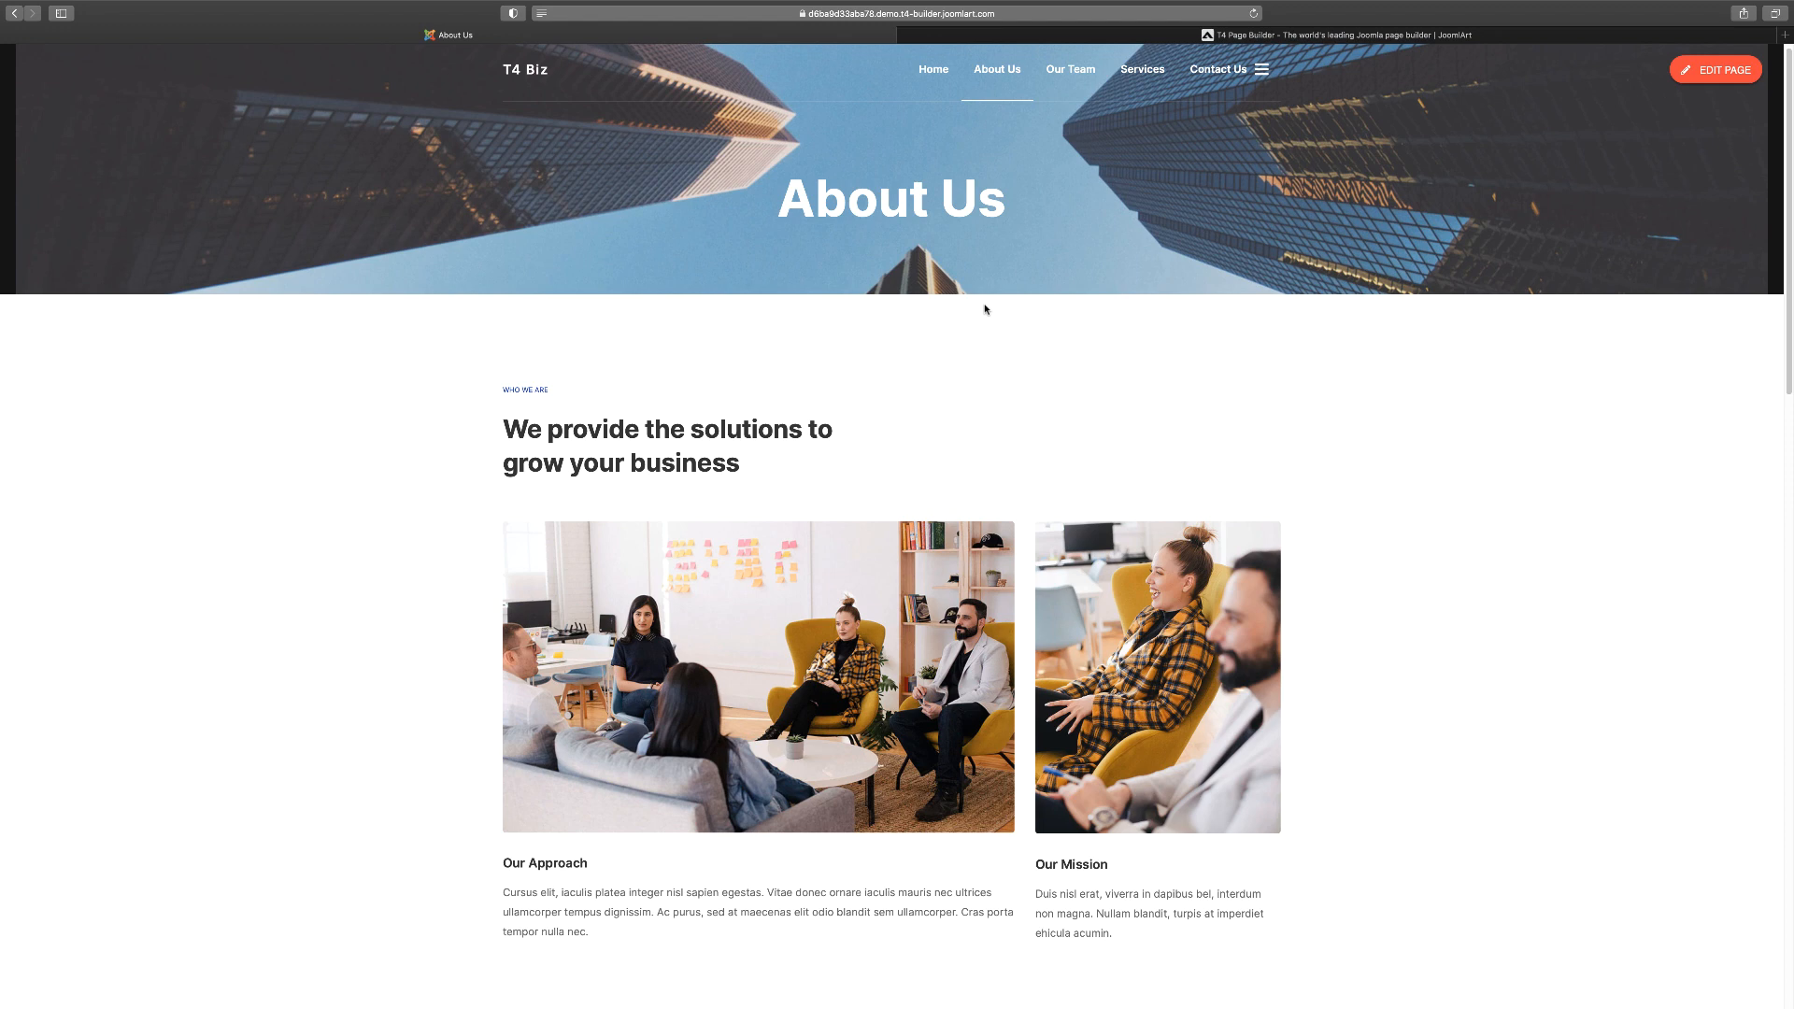
scroll(985, 309, down, 7)
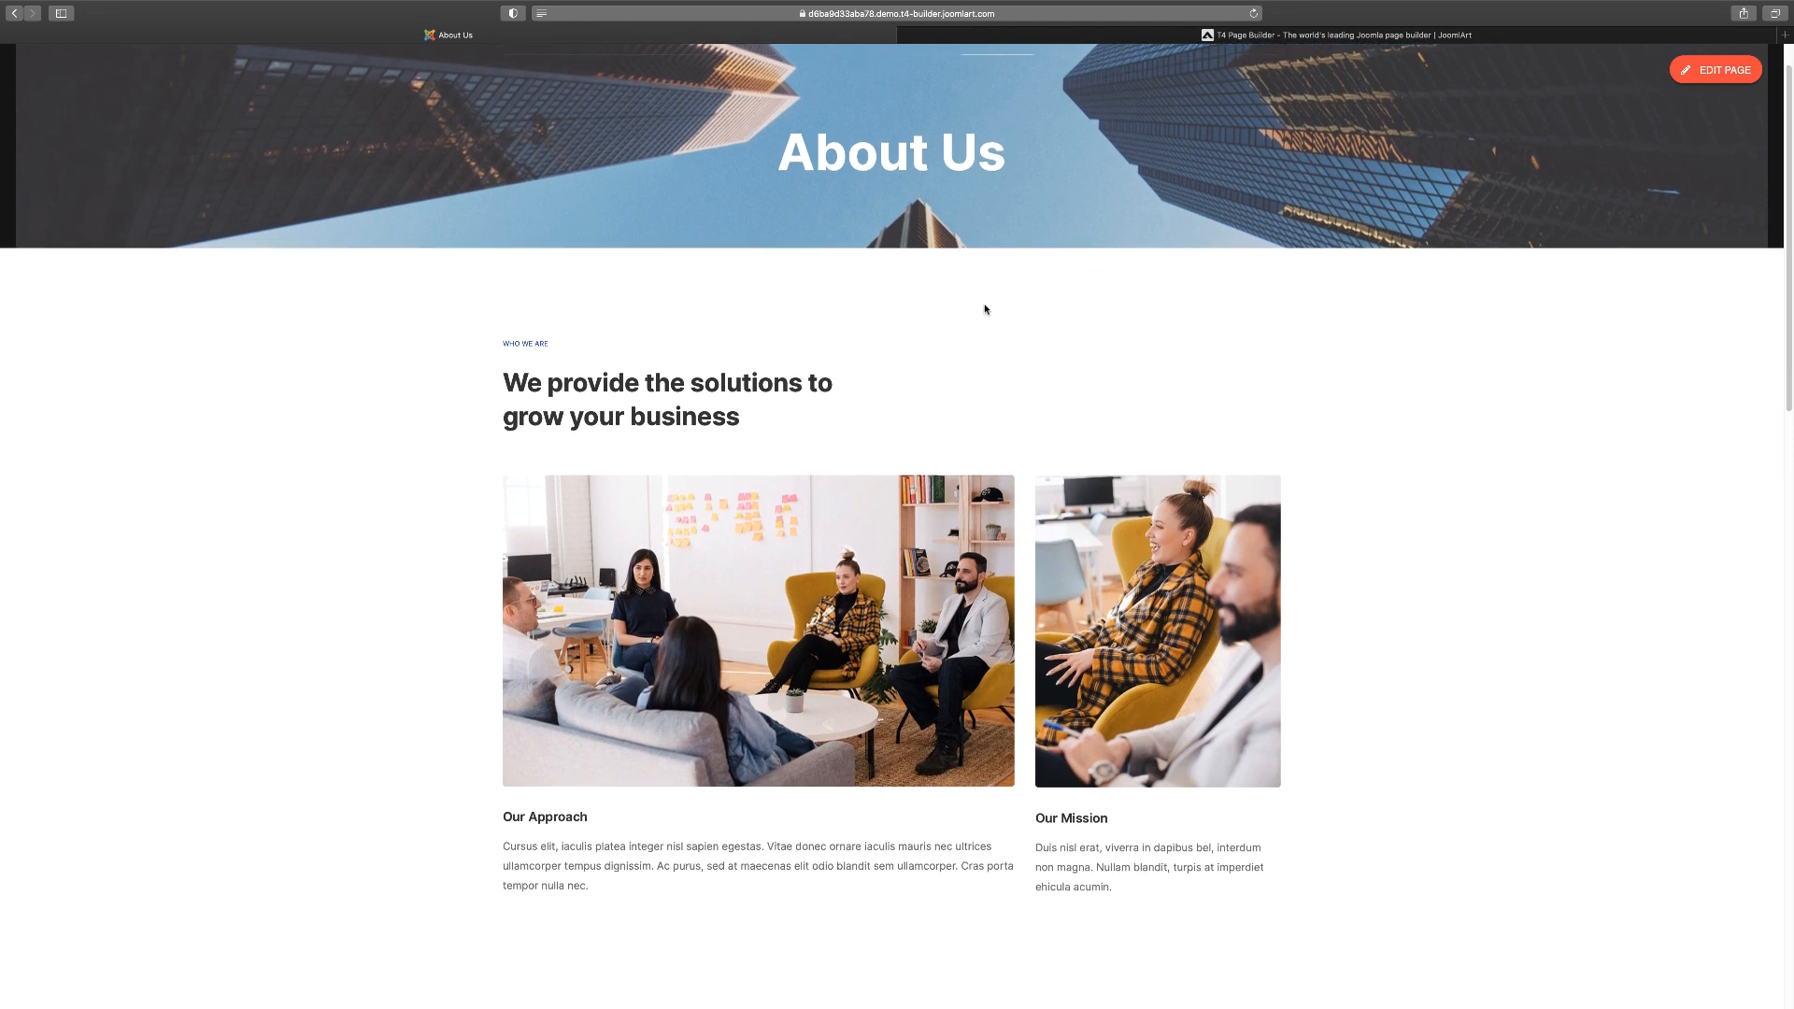
scroll(985, 310, down, 10)
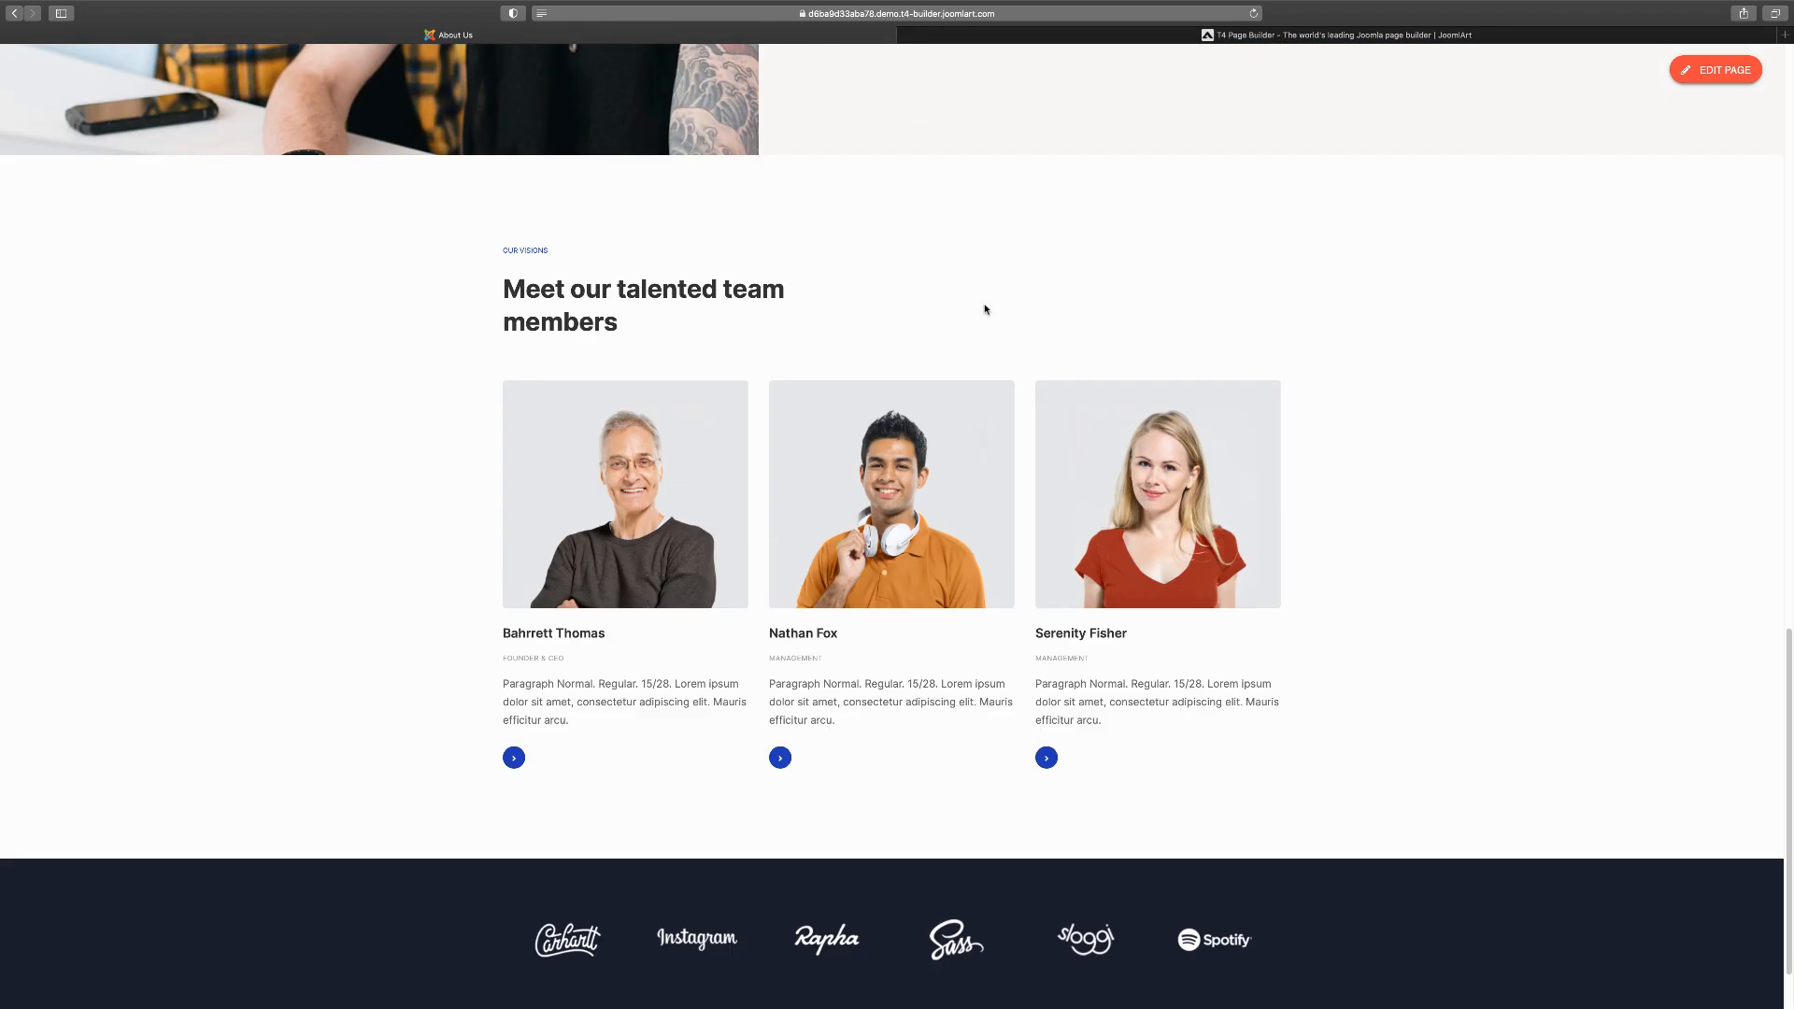
scroll(984, 310, up, 12)
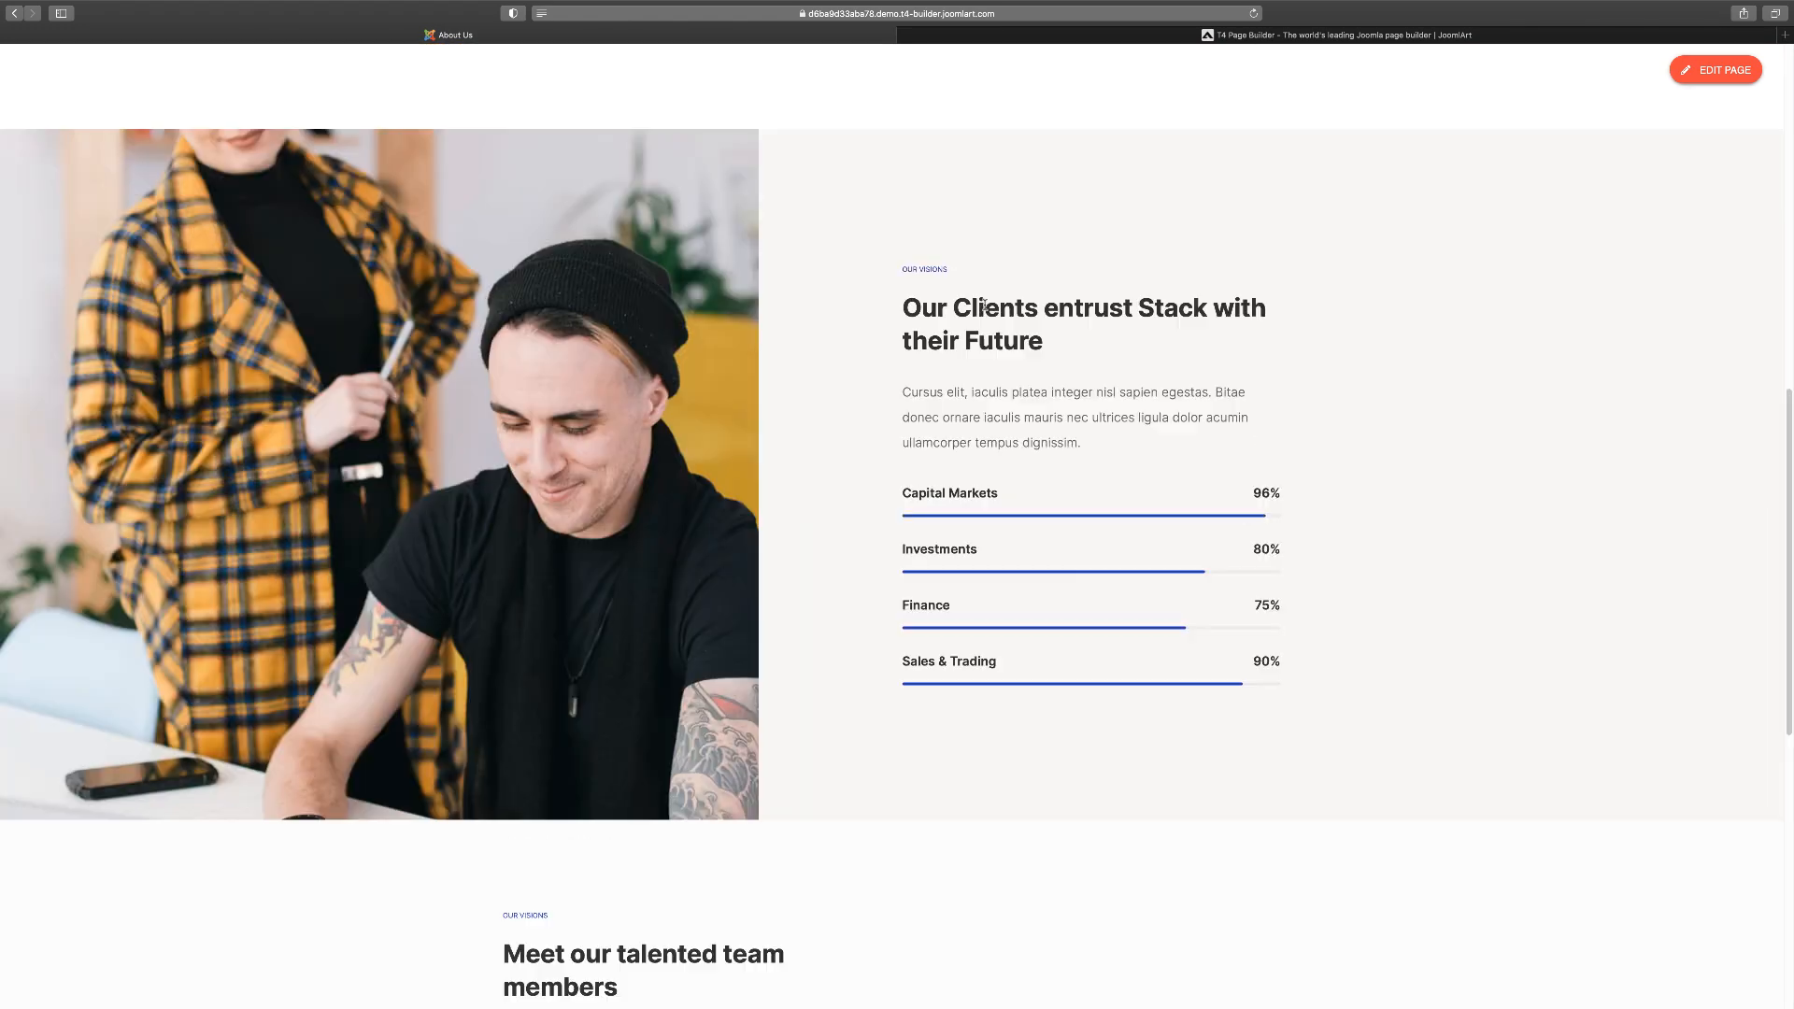
scroll(985, 306, up, 6)
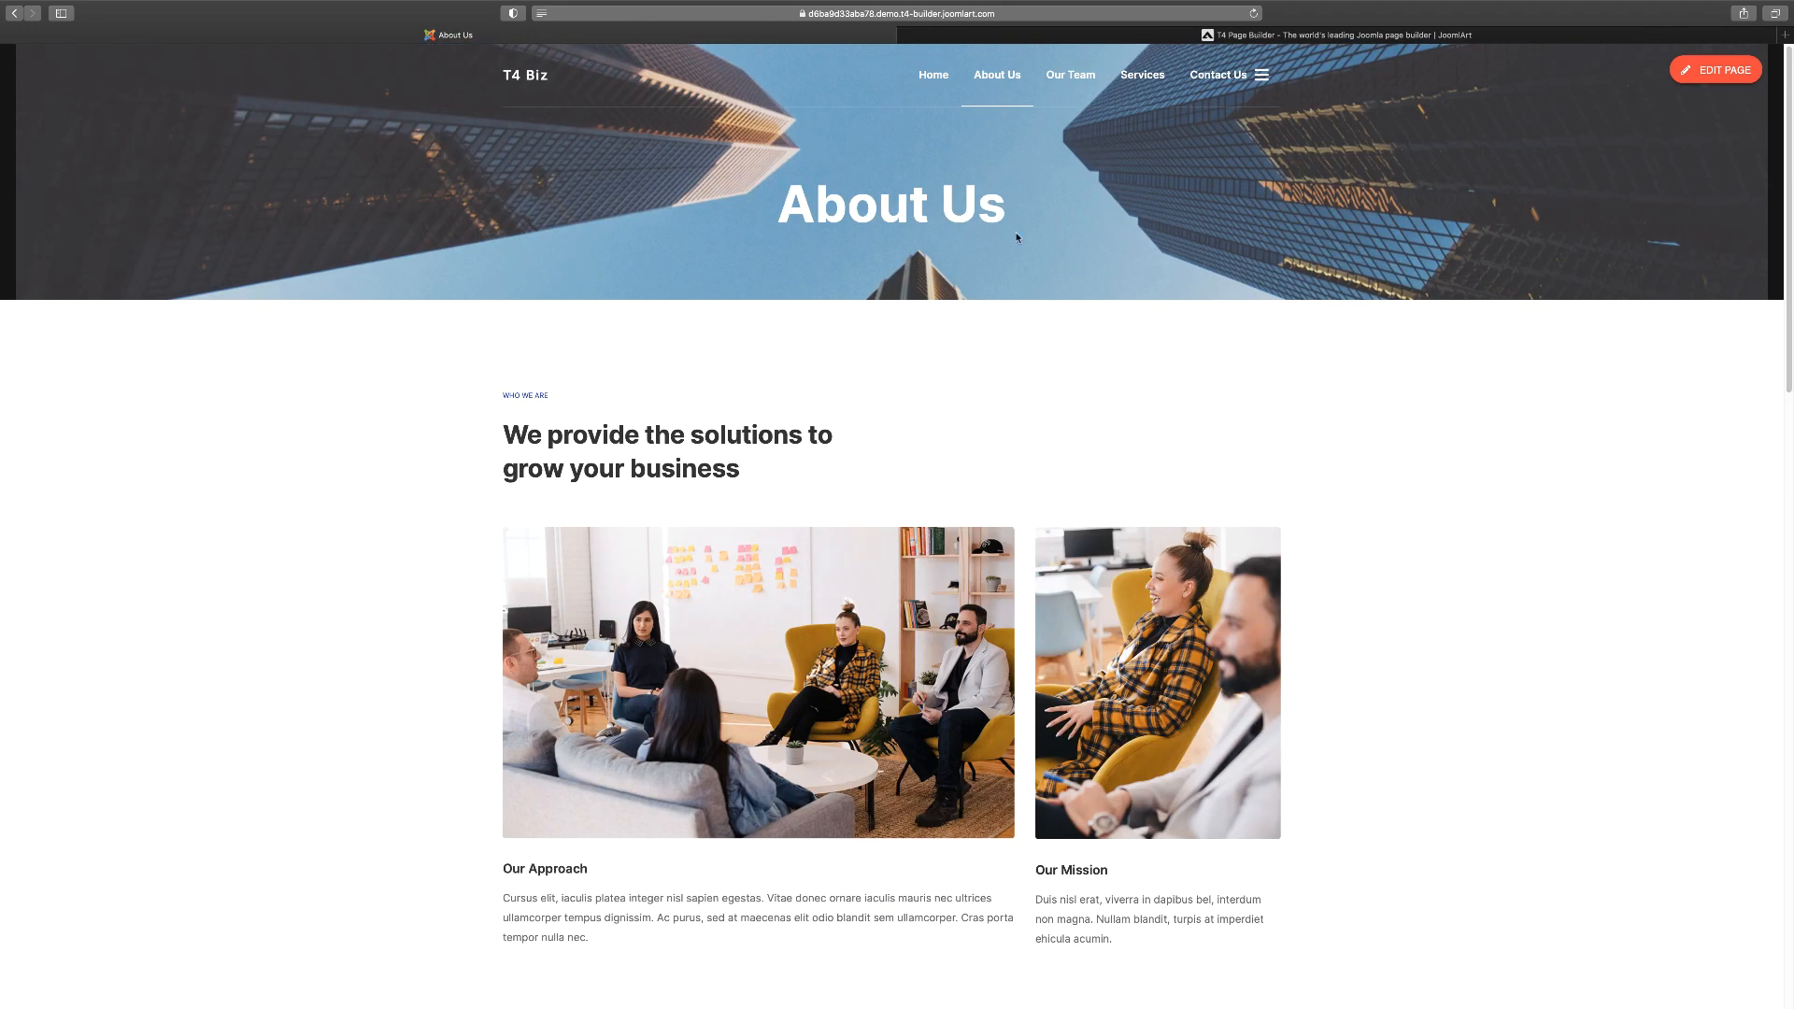
Look at the demo site's Our Team and Services pages and return to the About Us page.
click(1078, 82)
scroll(929, 480, down, 7)
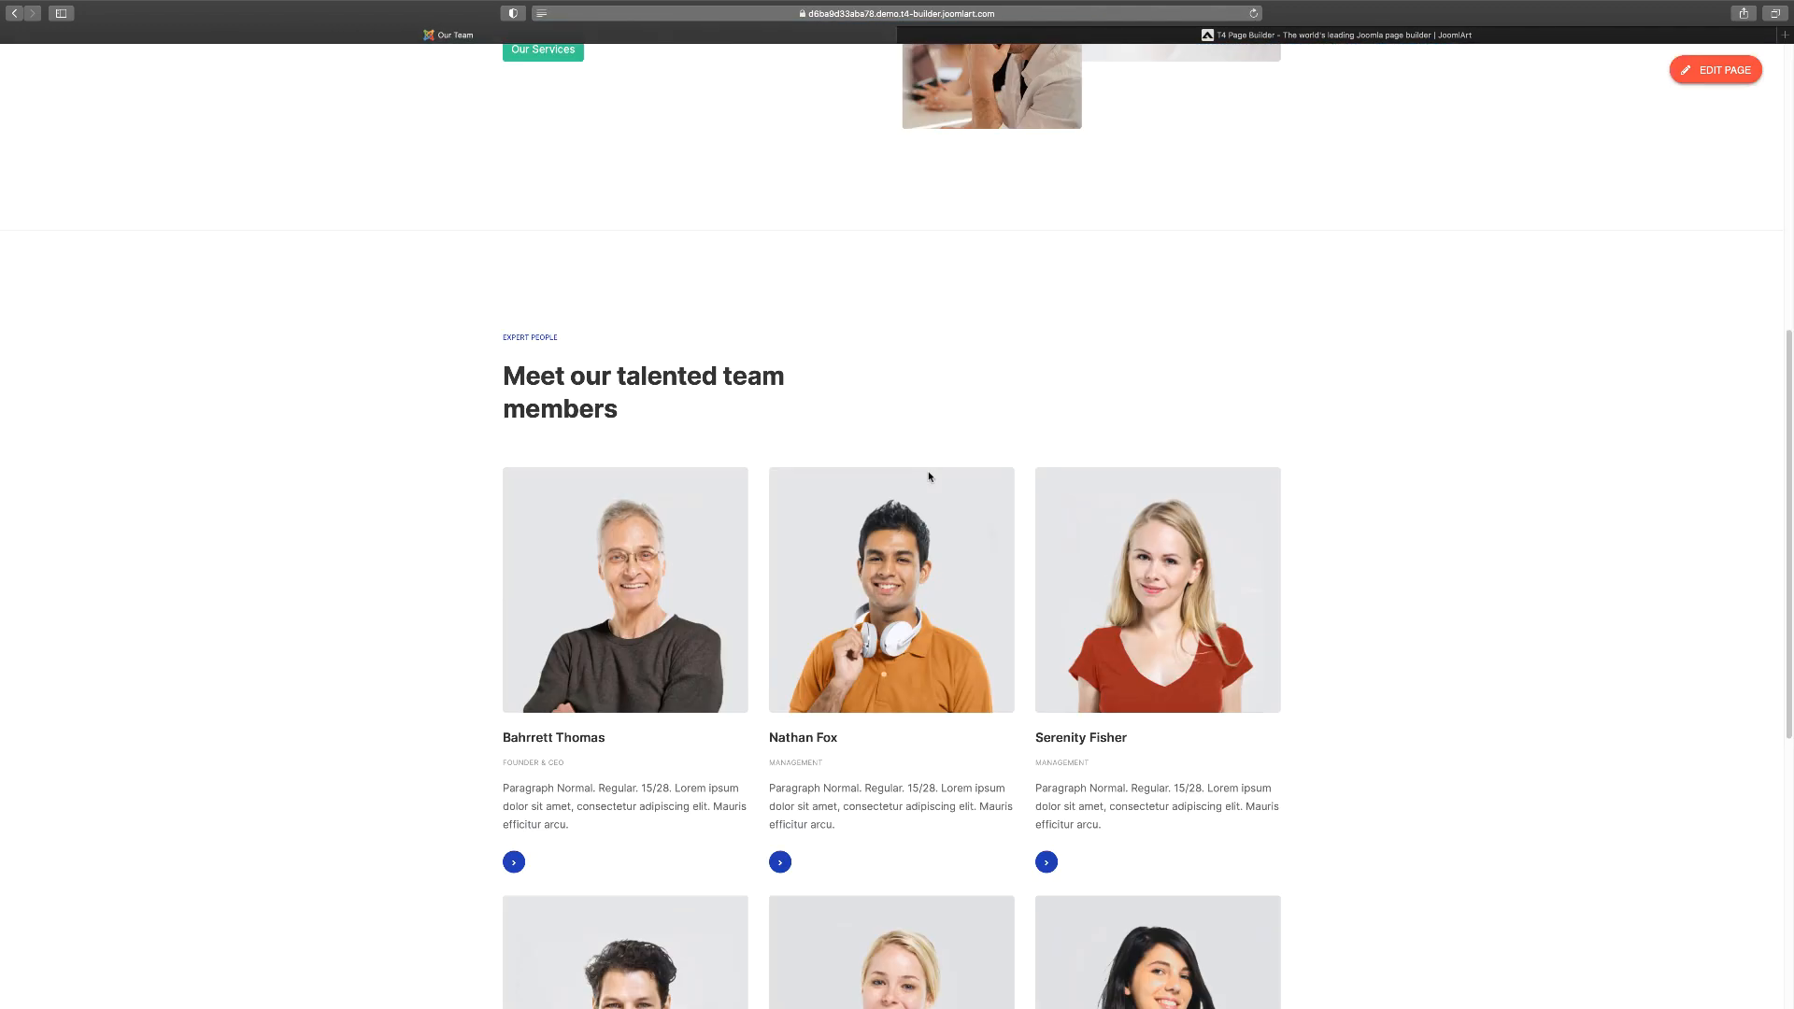
scroll(946, 247, up, 7)
click(1152, 84)
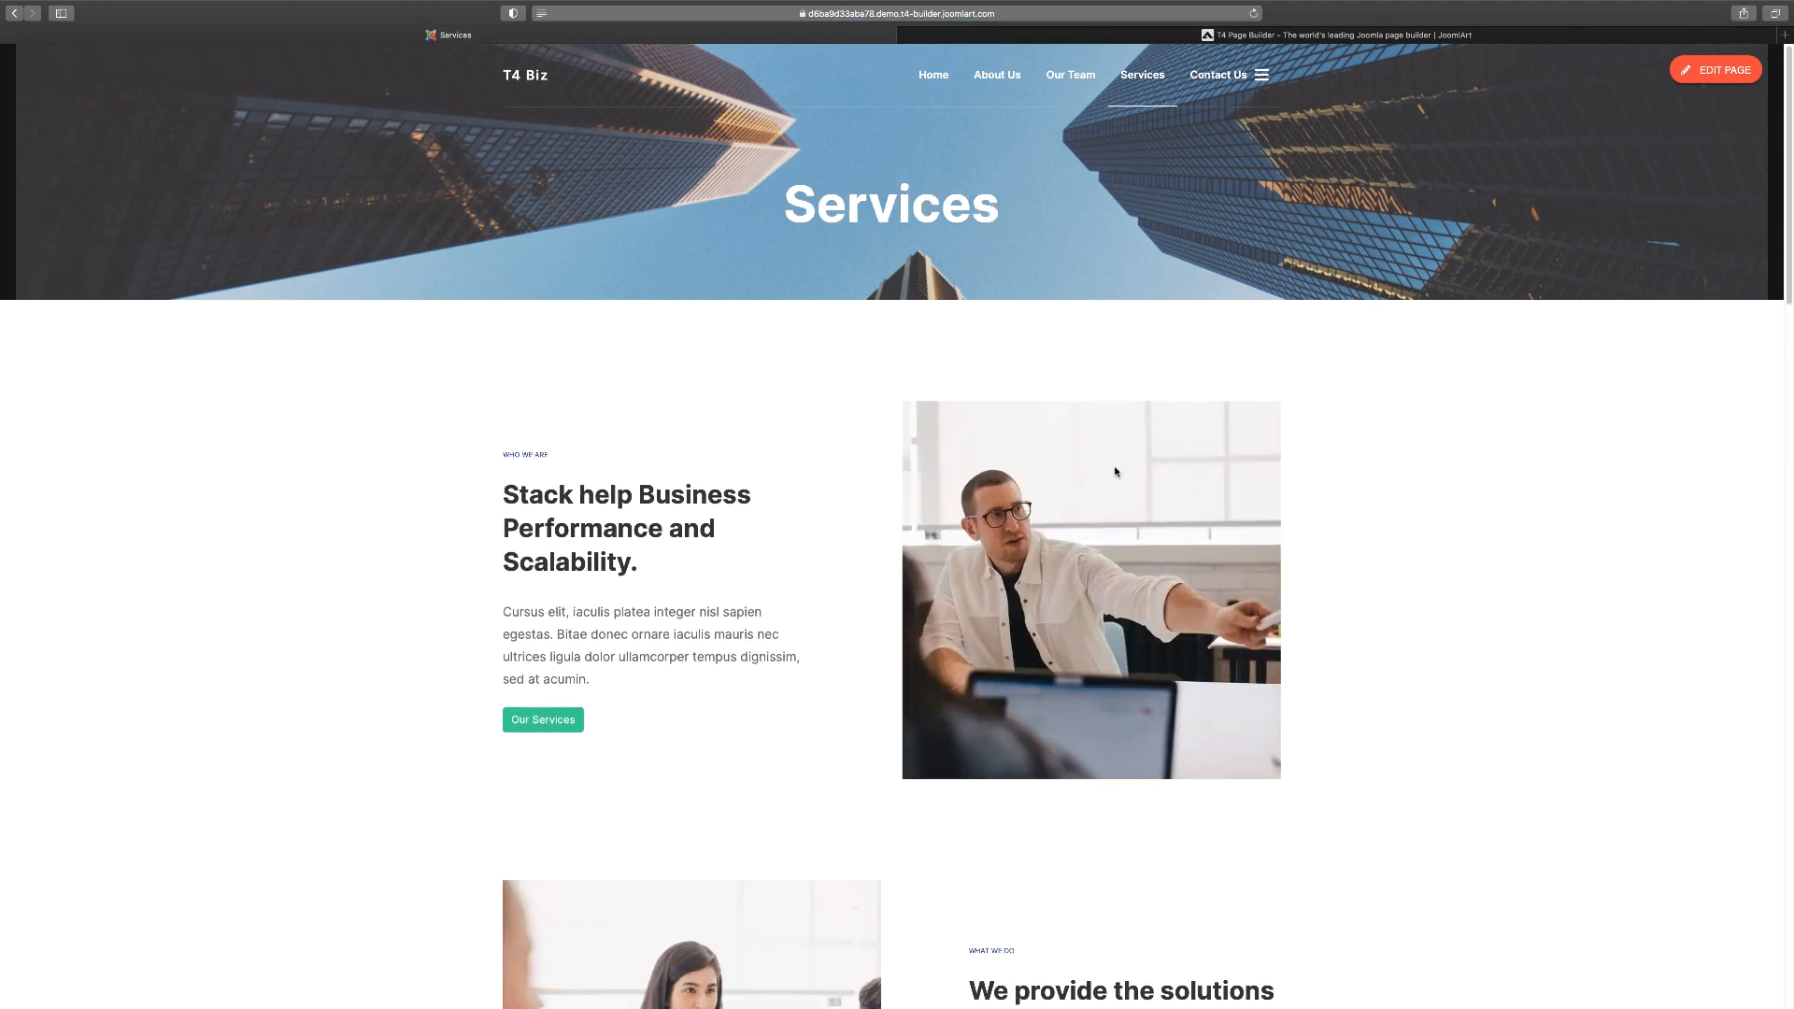
click(996, 76)
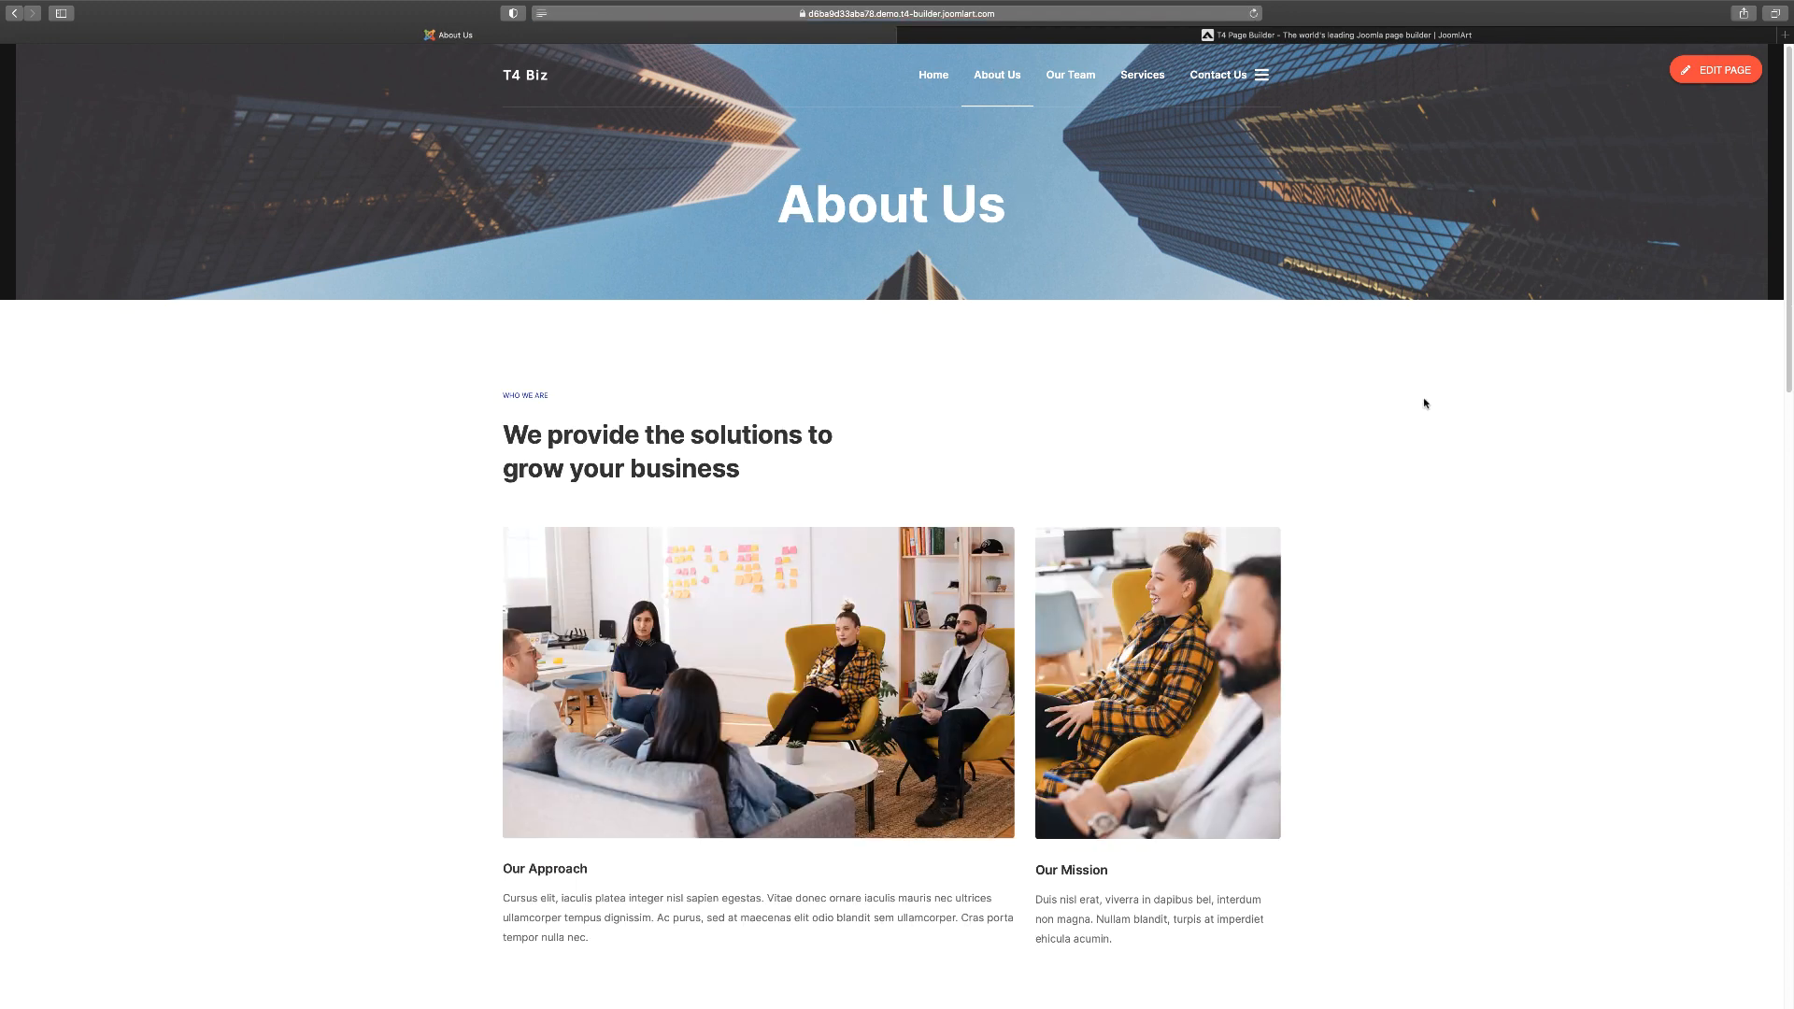
Open the About Us page for editing in the page builder and look over its sections on the canvas.
click(1716, 73)
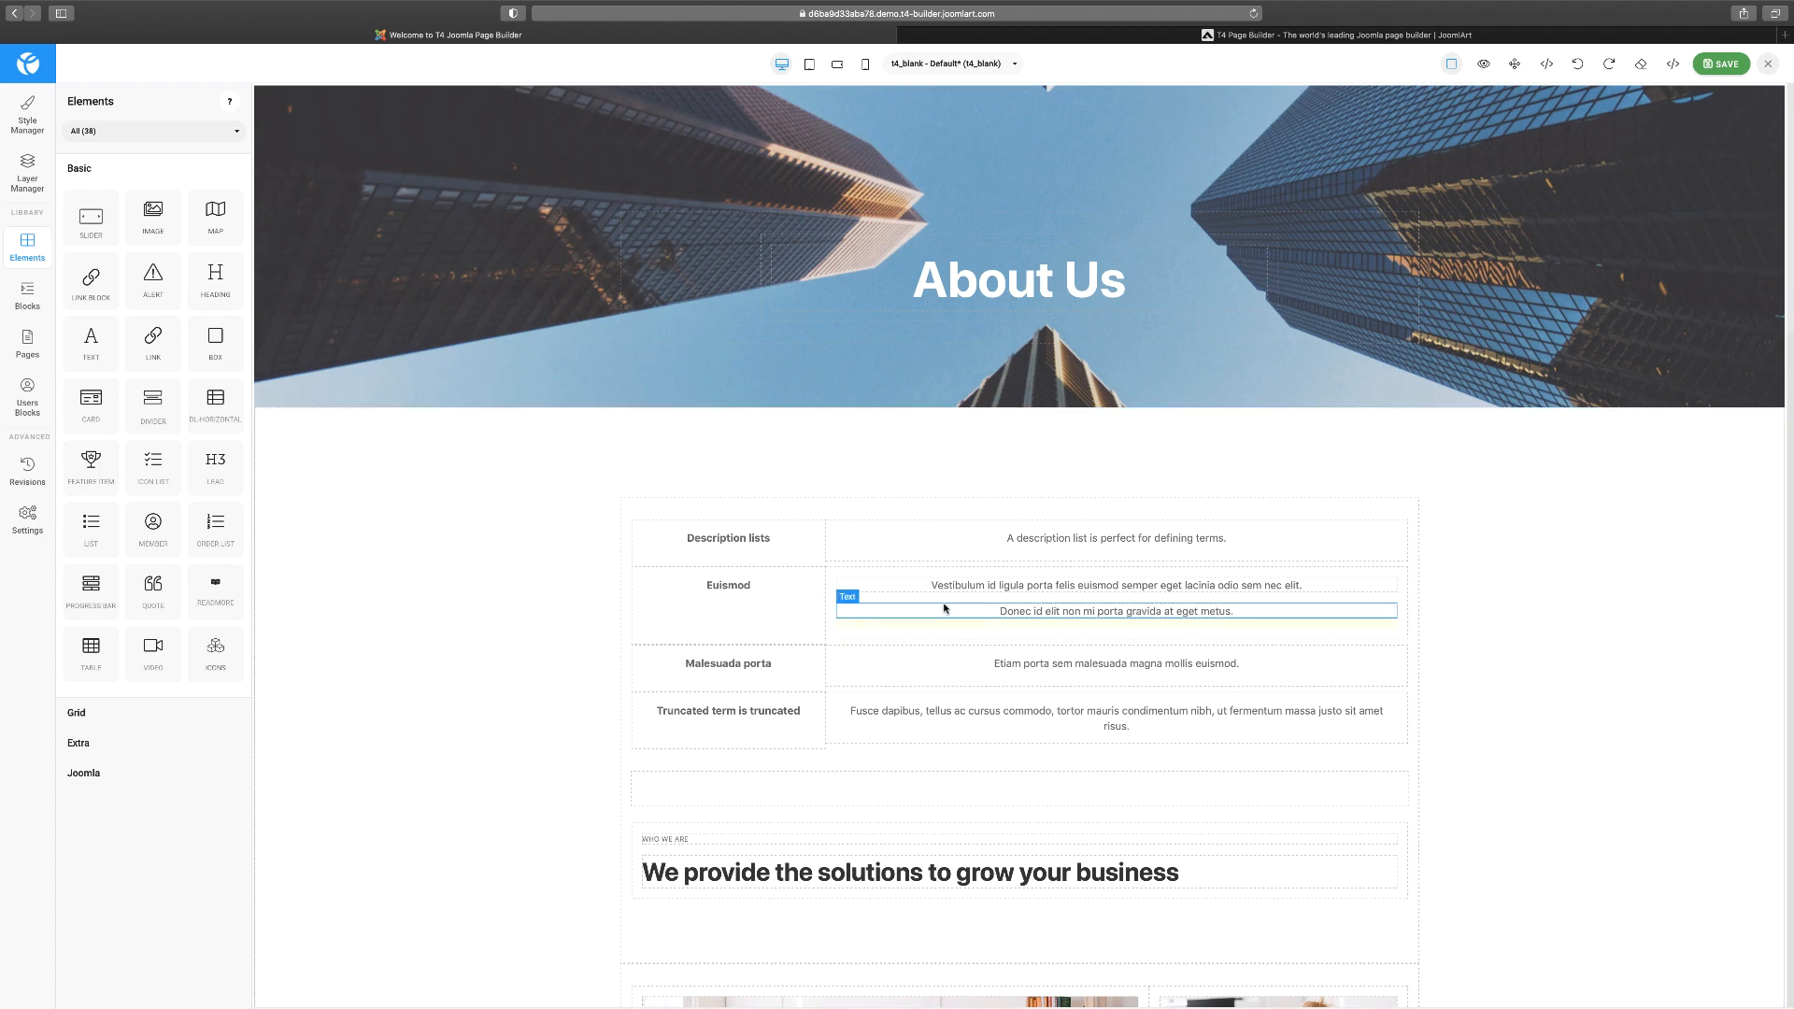
scroll(939, 612, down, 5)
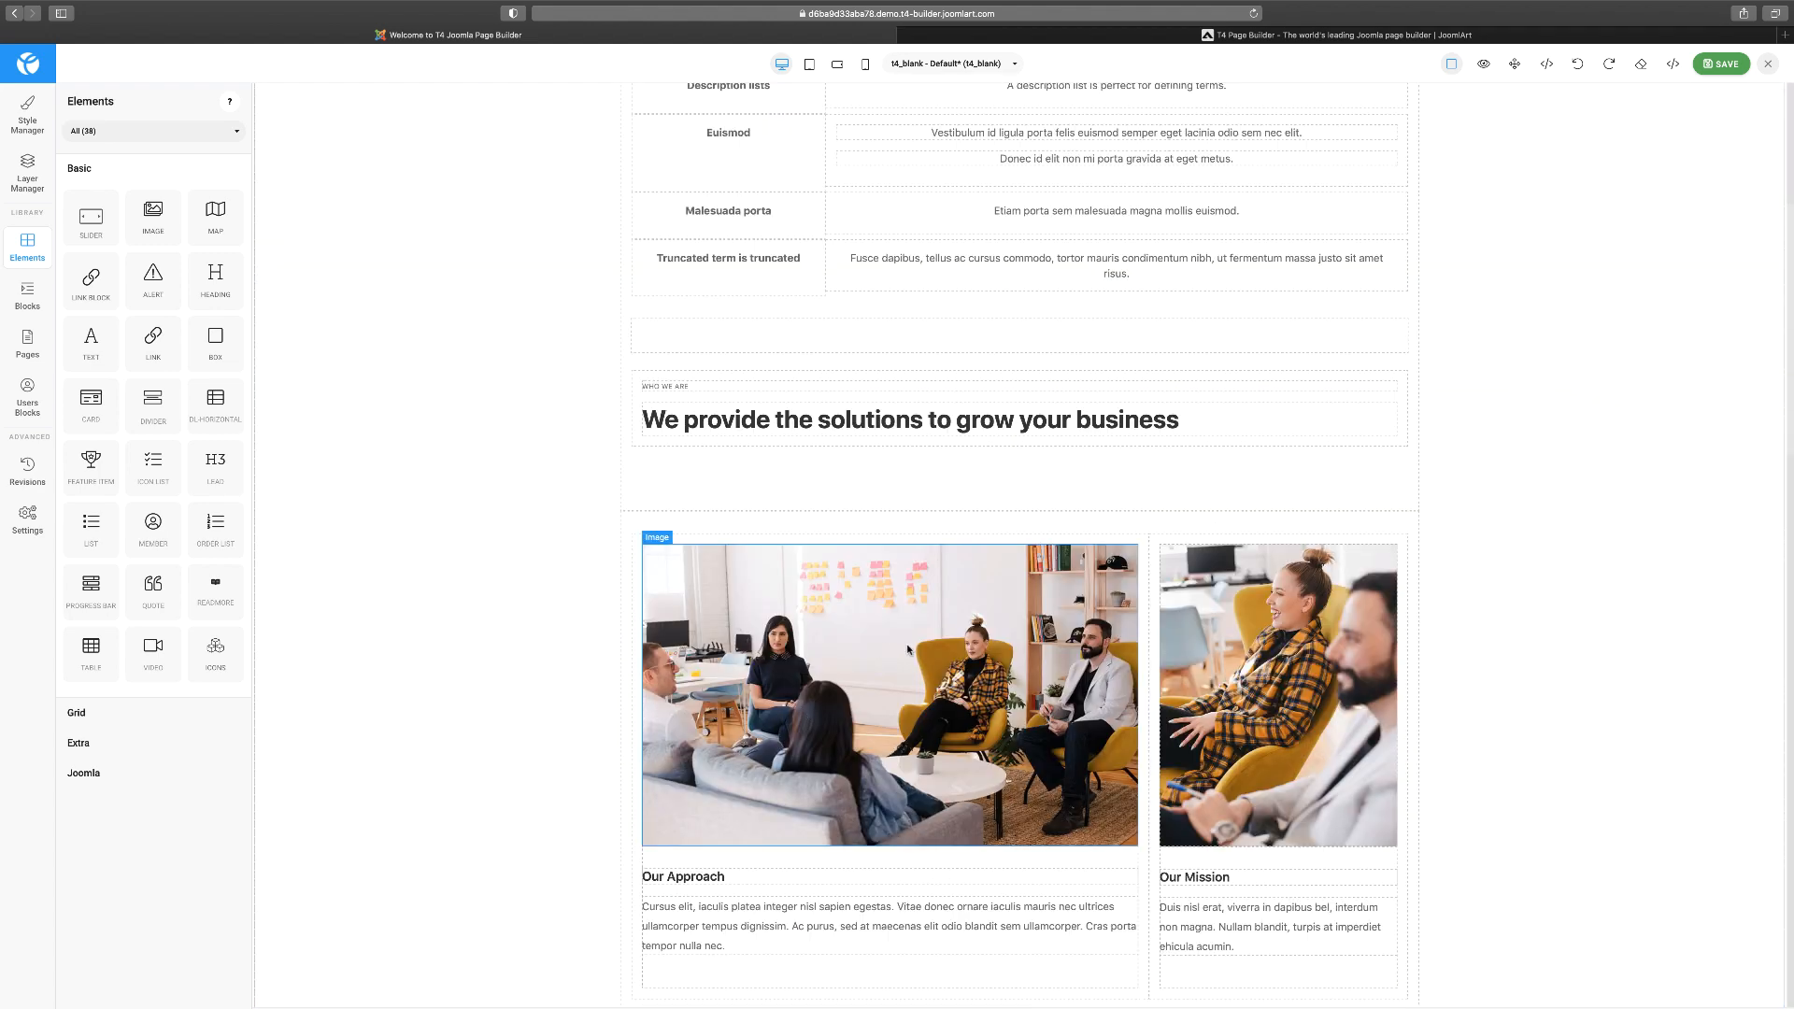
scroll(795, 663, down, 6)
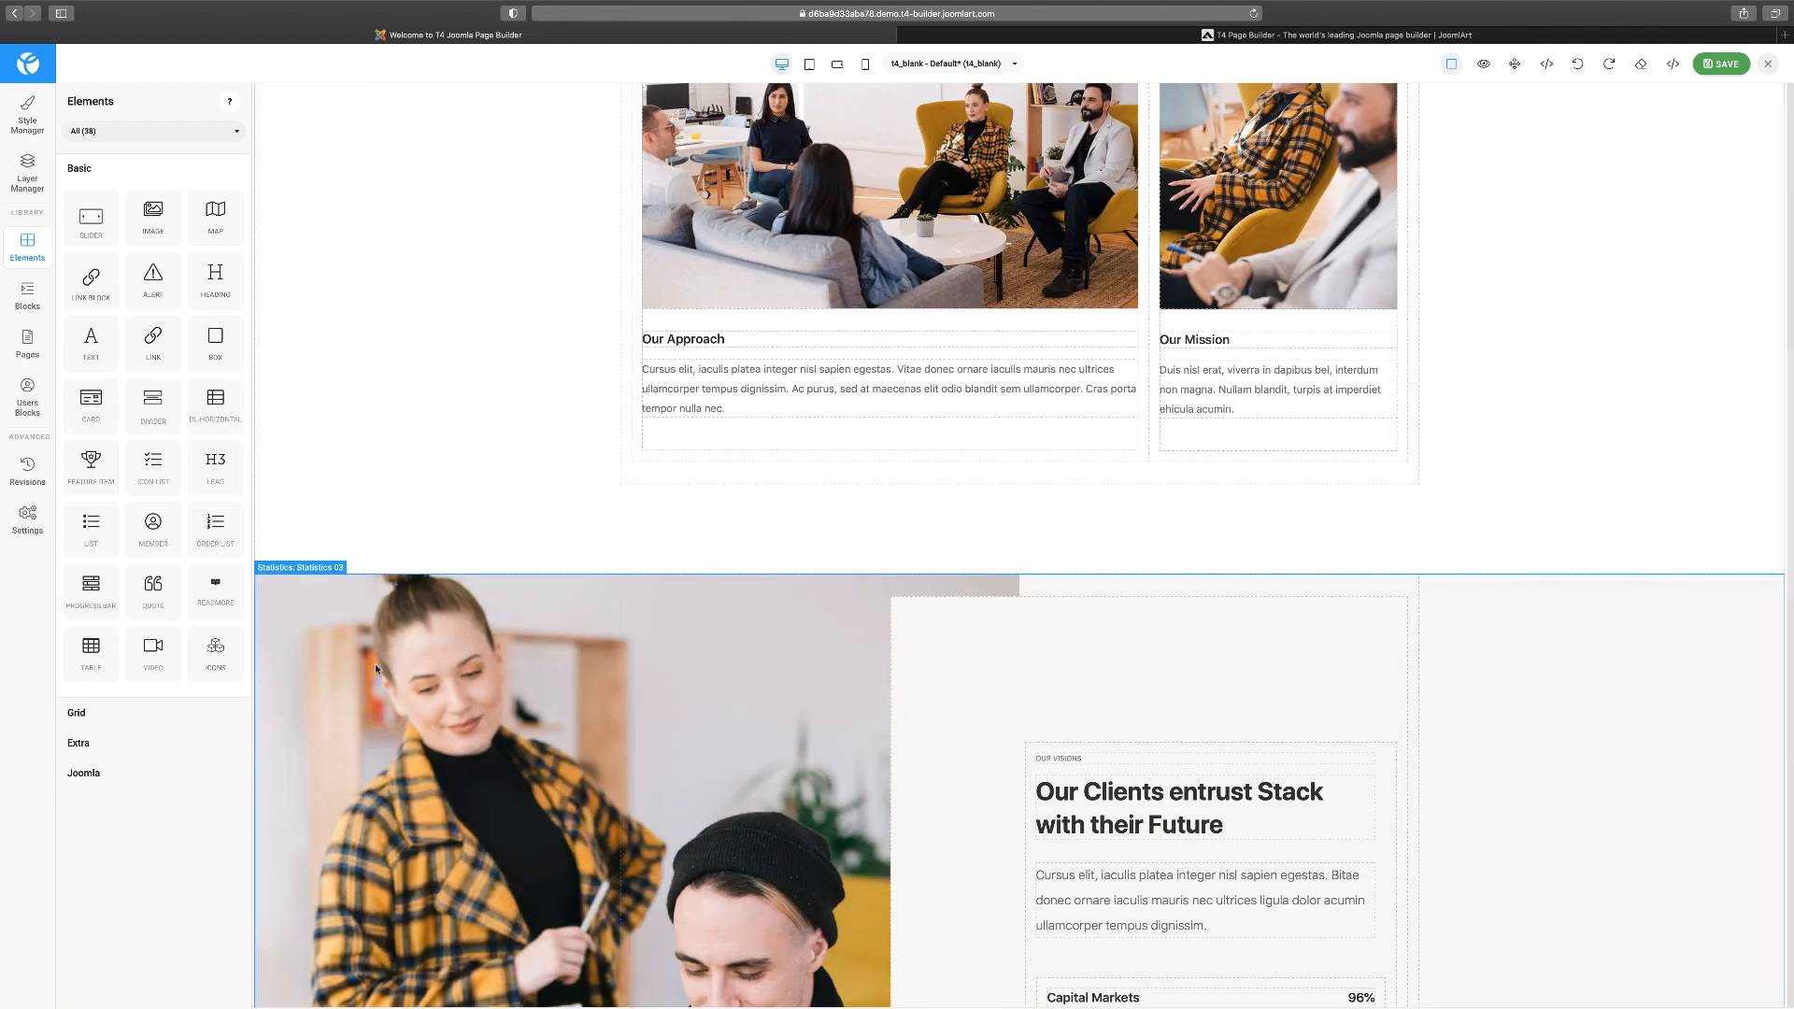
scroll(925, 712, down, 2)
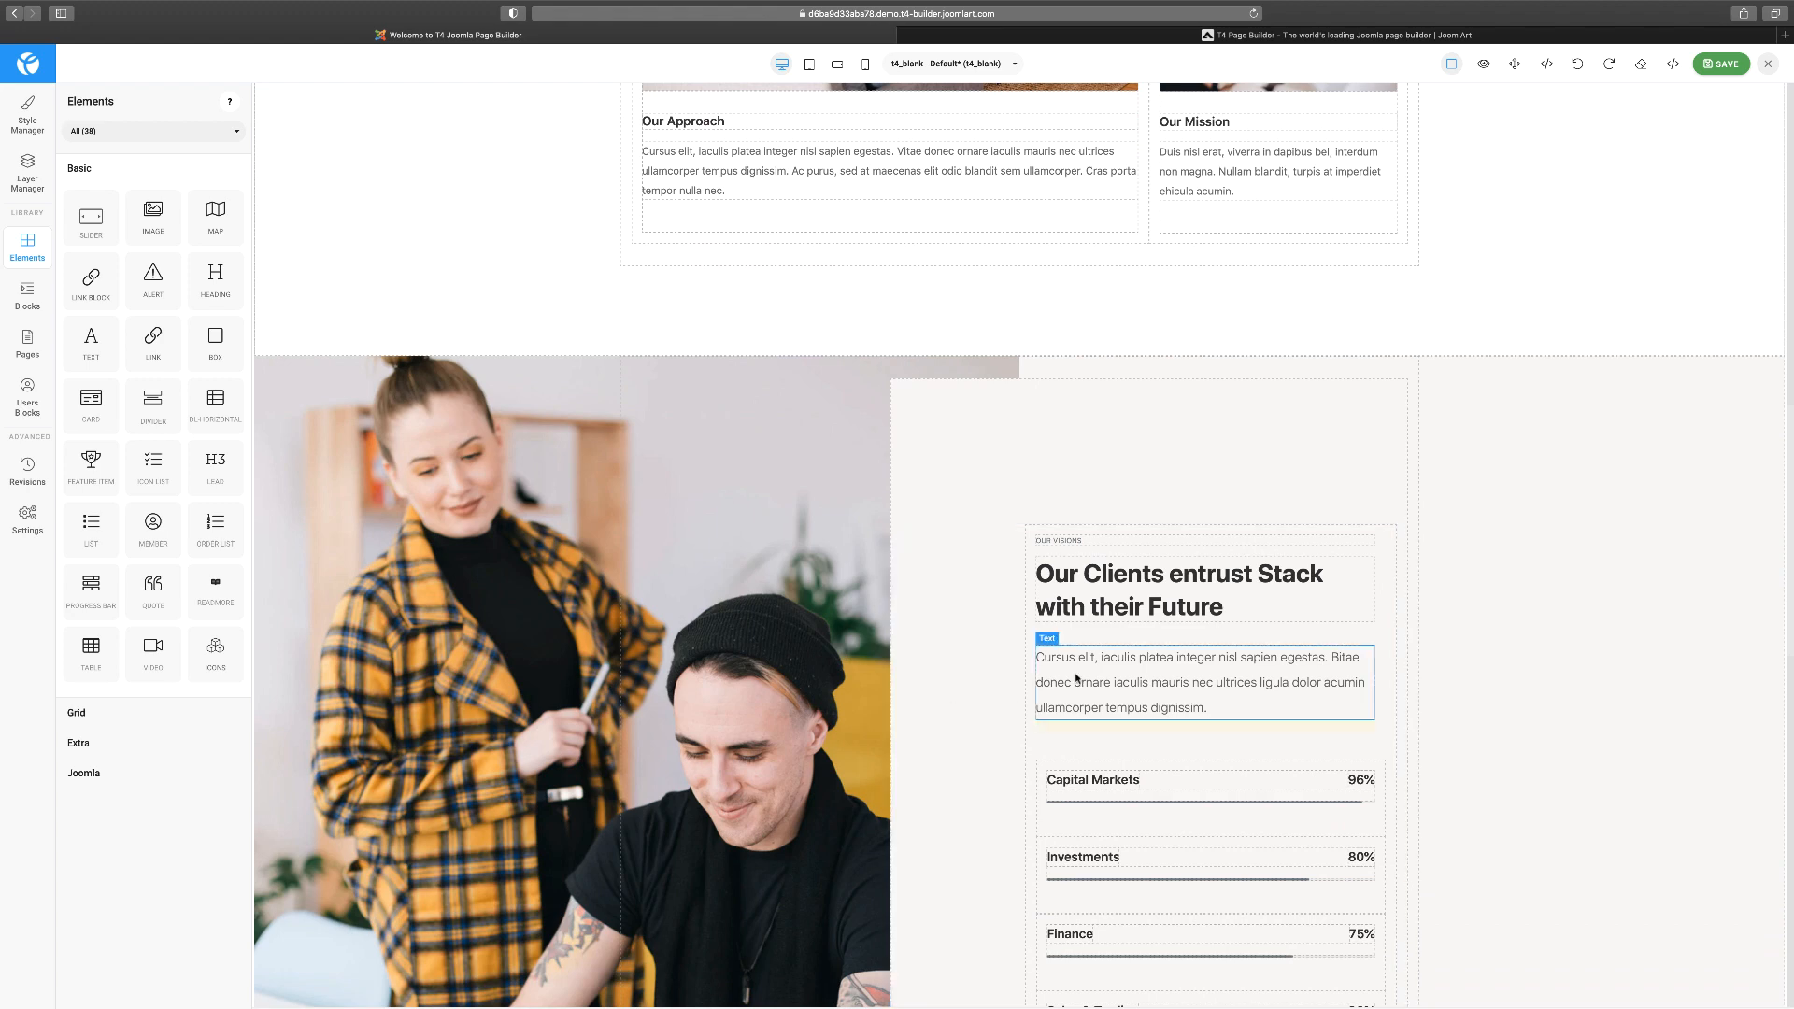
scroll(1065, 681, down, 2)
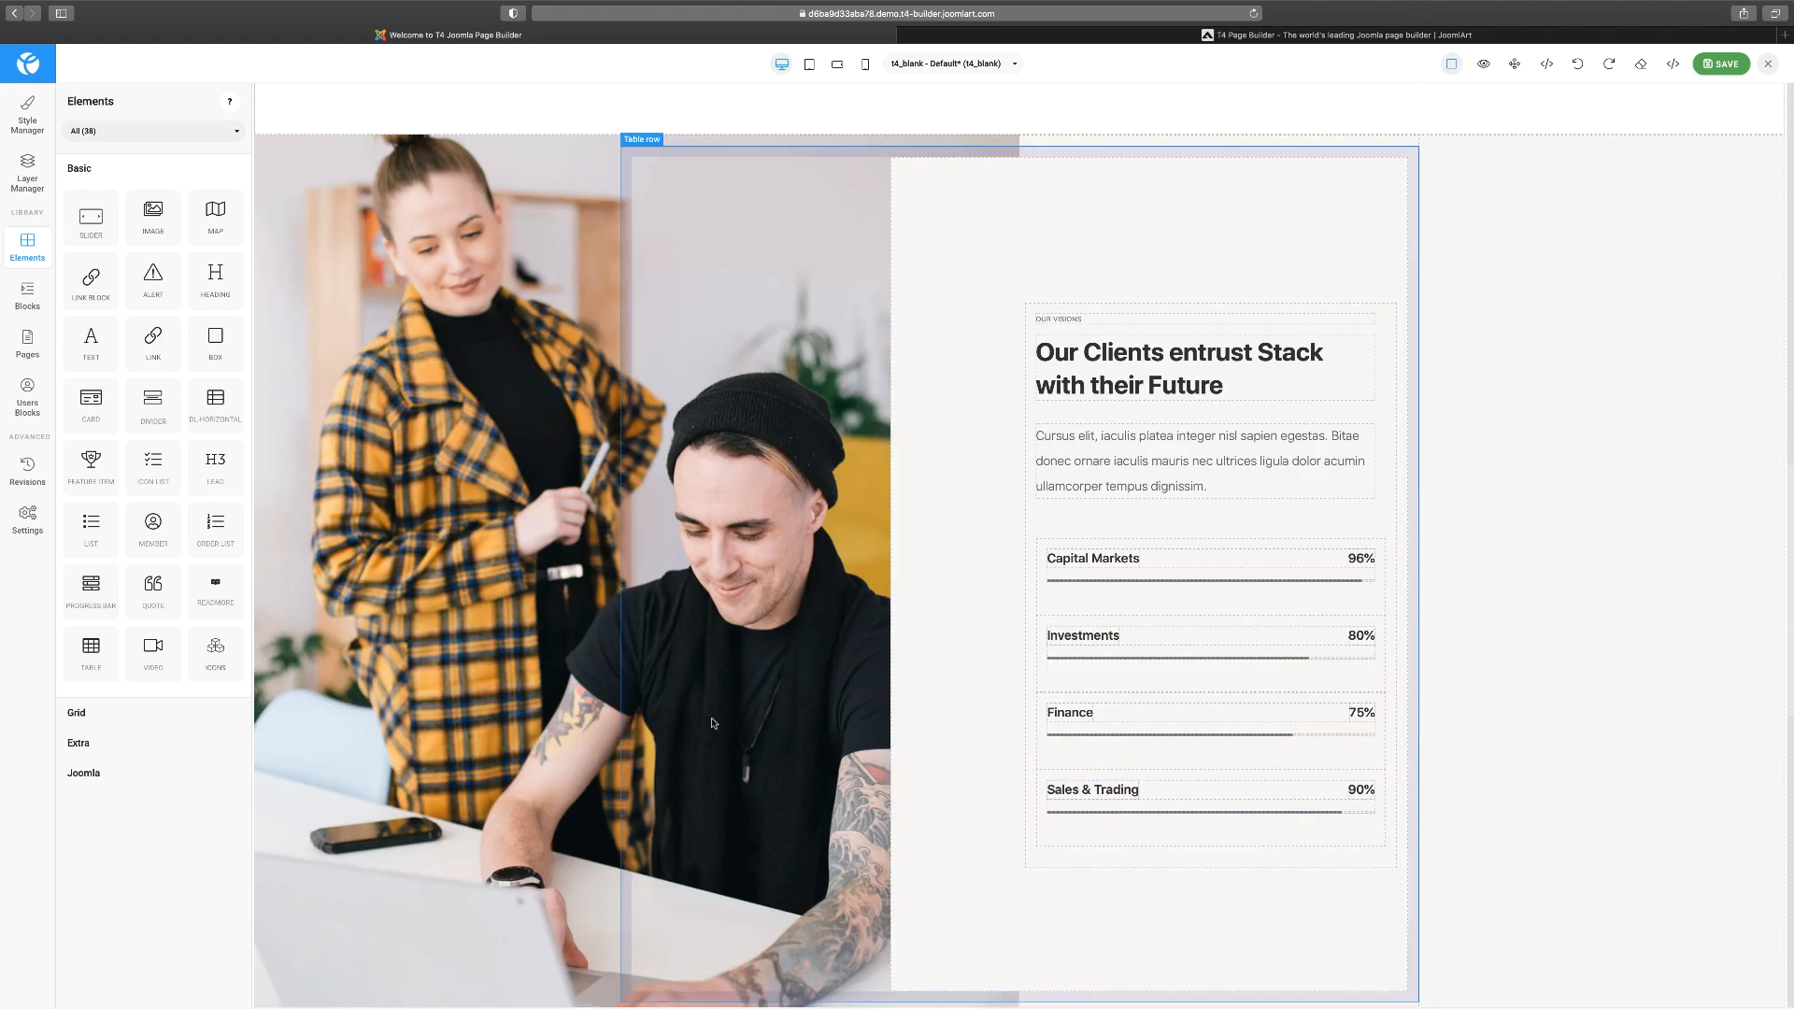
scroll(712, 725, down, 5)
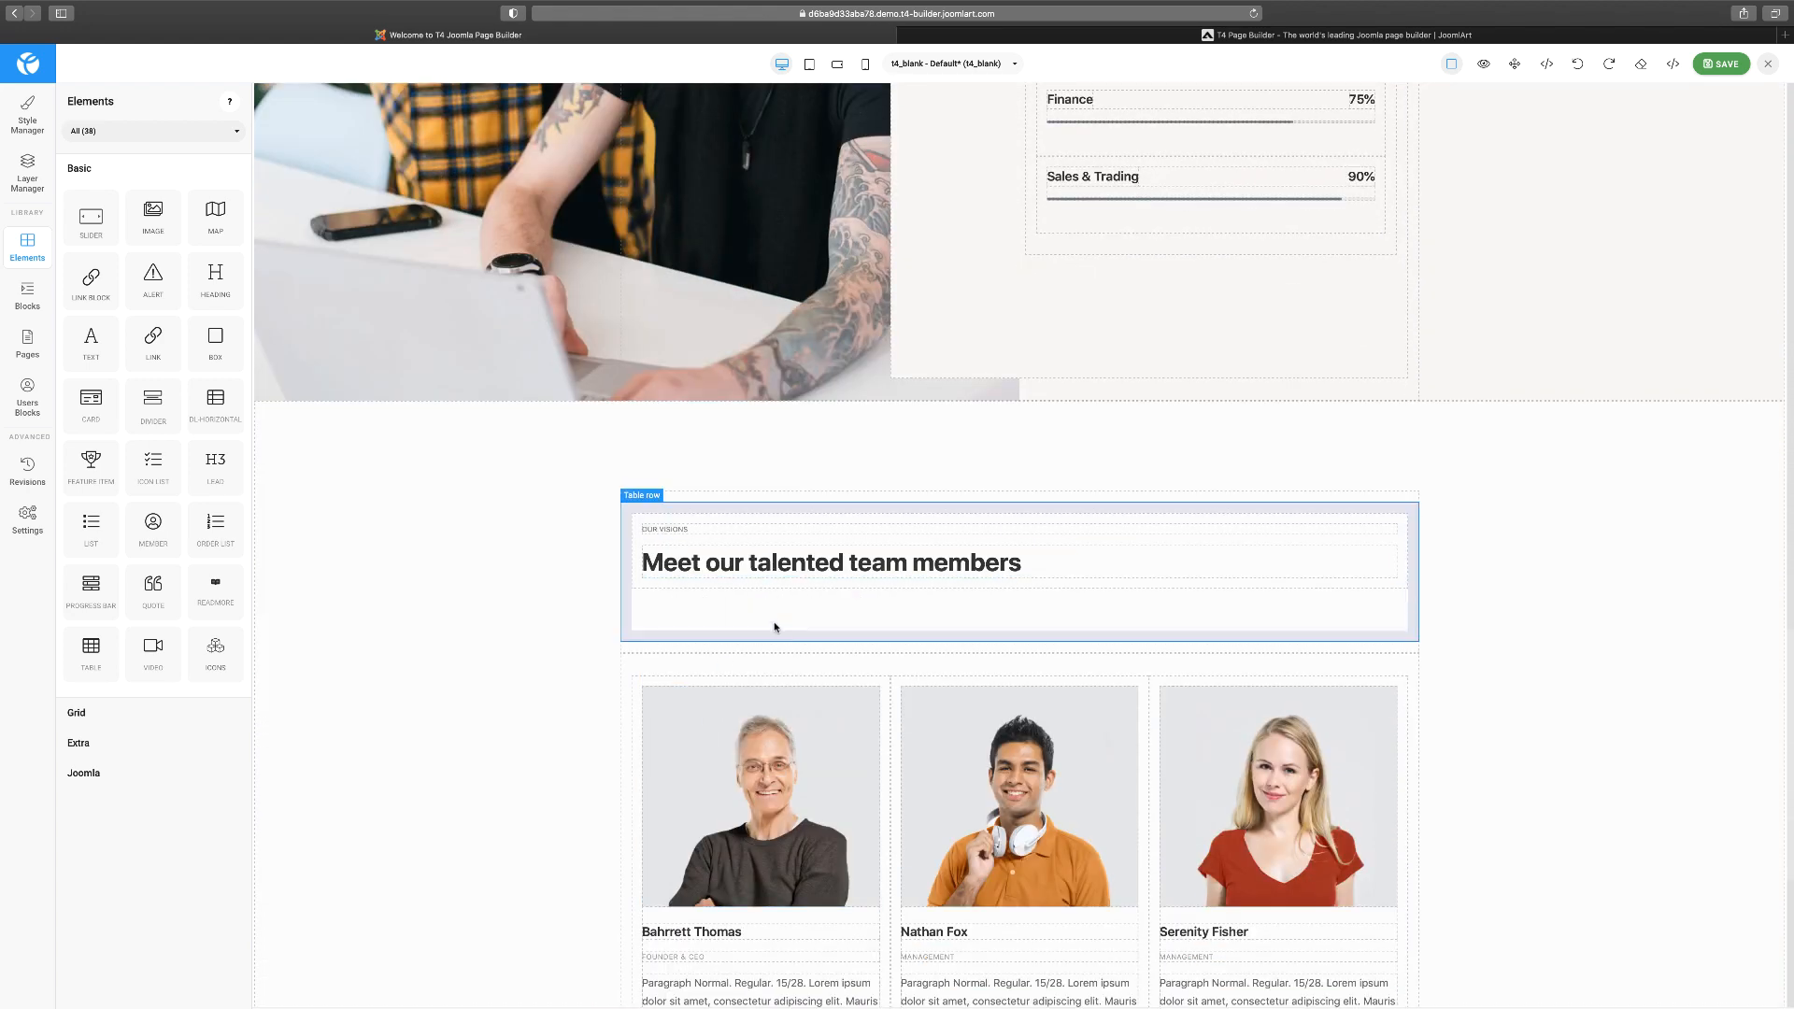
scroll(785, 691, down, 1)
scroll(794, 714, up, 15)
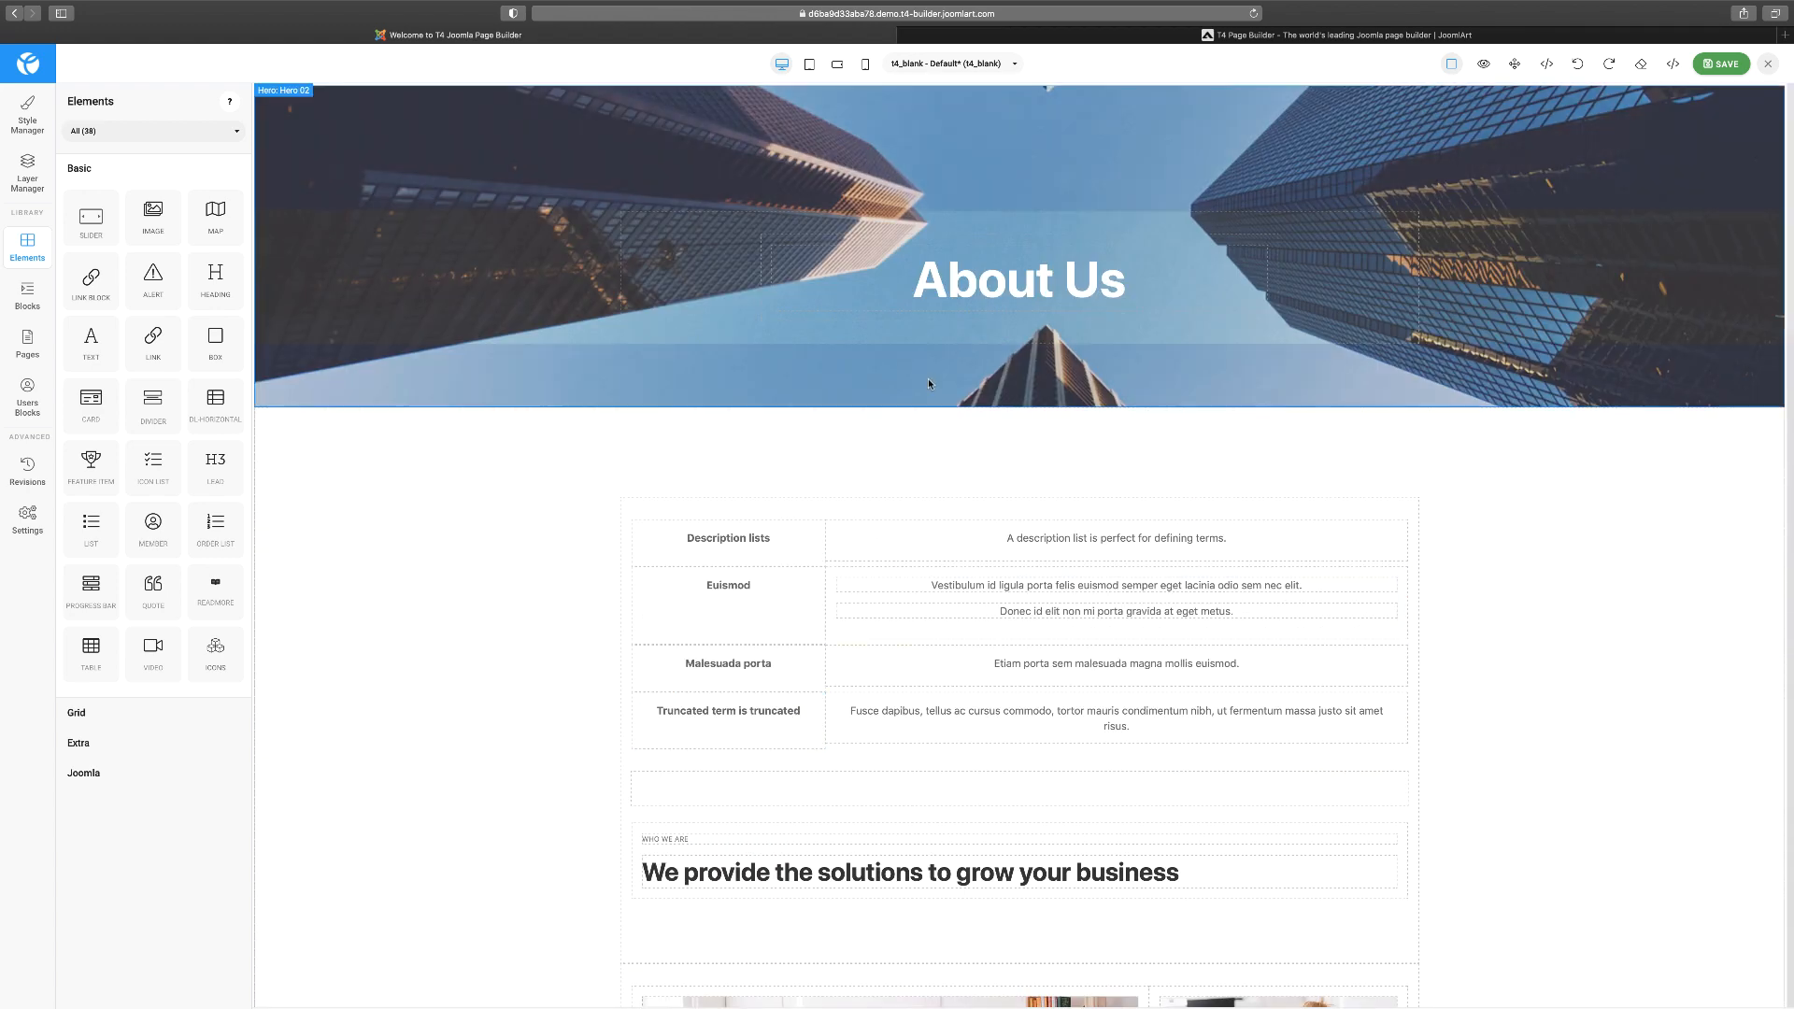
Check the page in tablet, mobile landscape and mobile portrait layouts, view the available template styles, and return to the desktop layout.
click(810, 67)
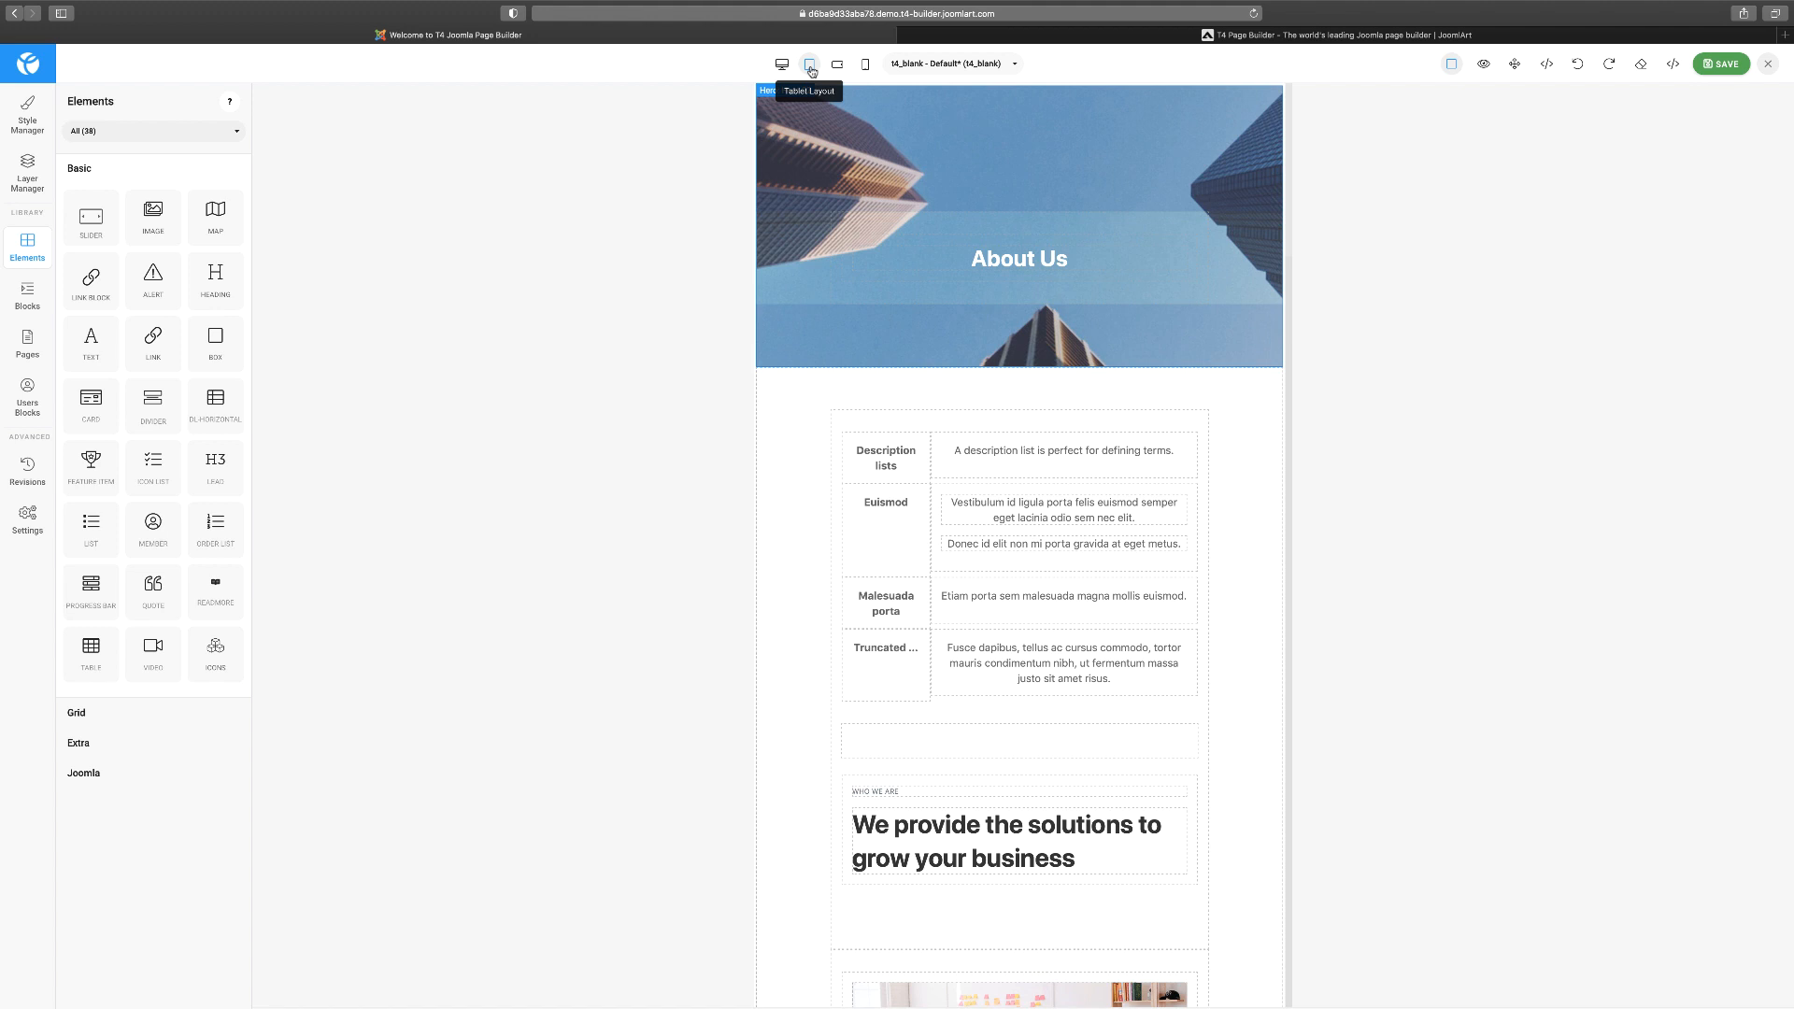
click(837, 65)
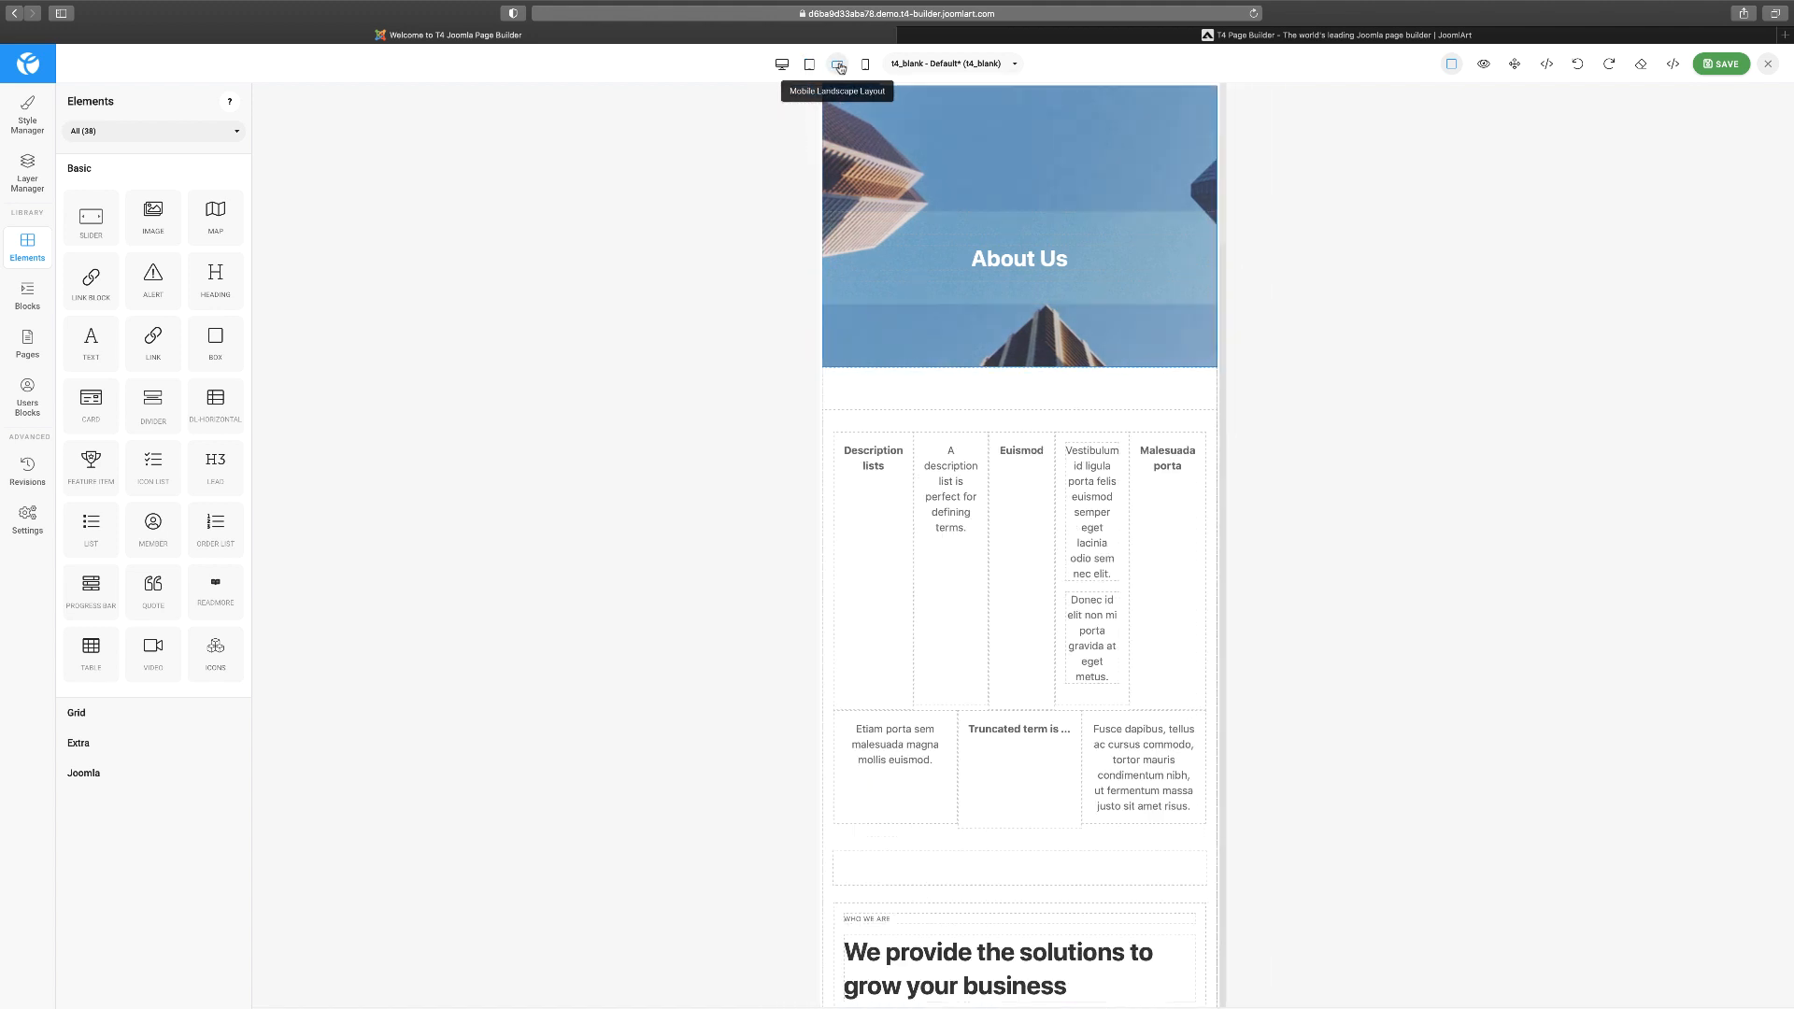
click(867, 65)
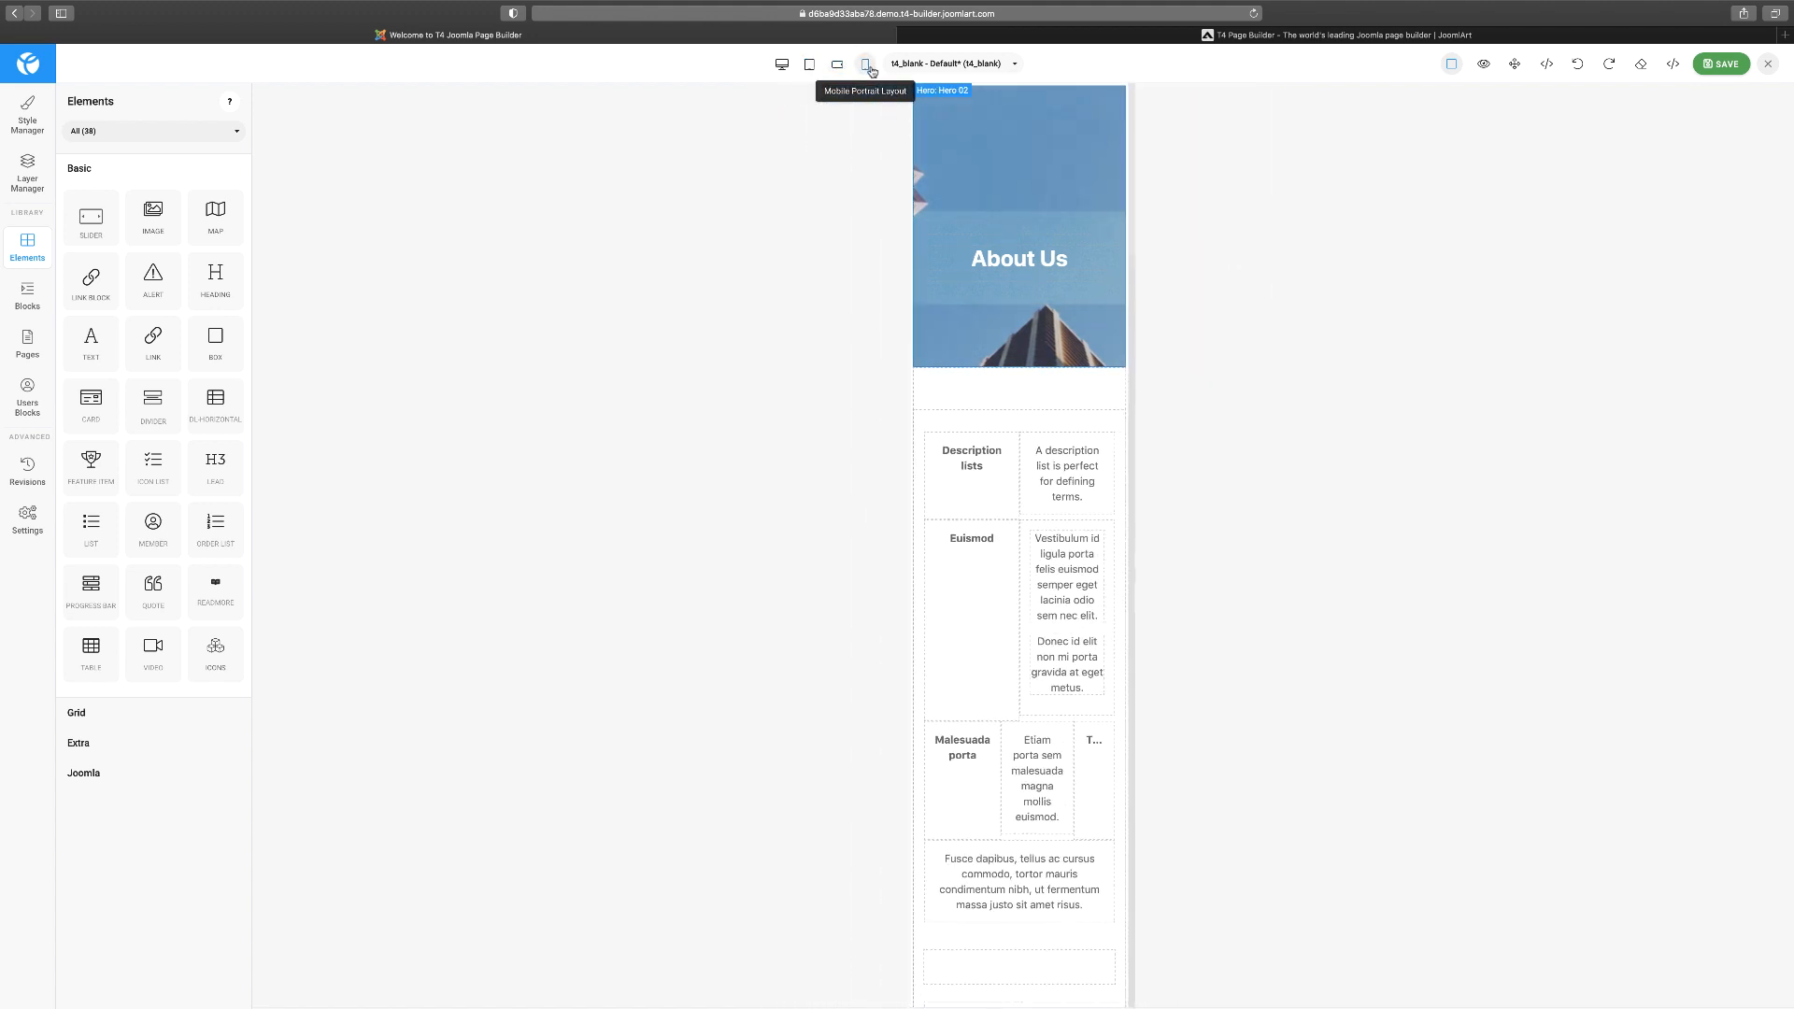
click(964, 63)
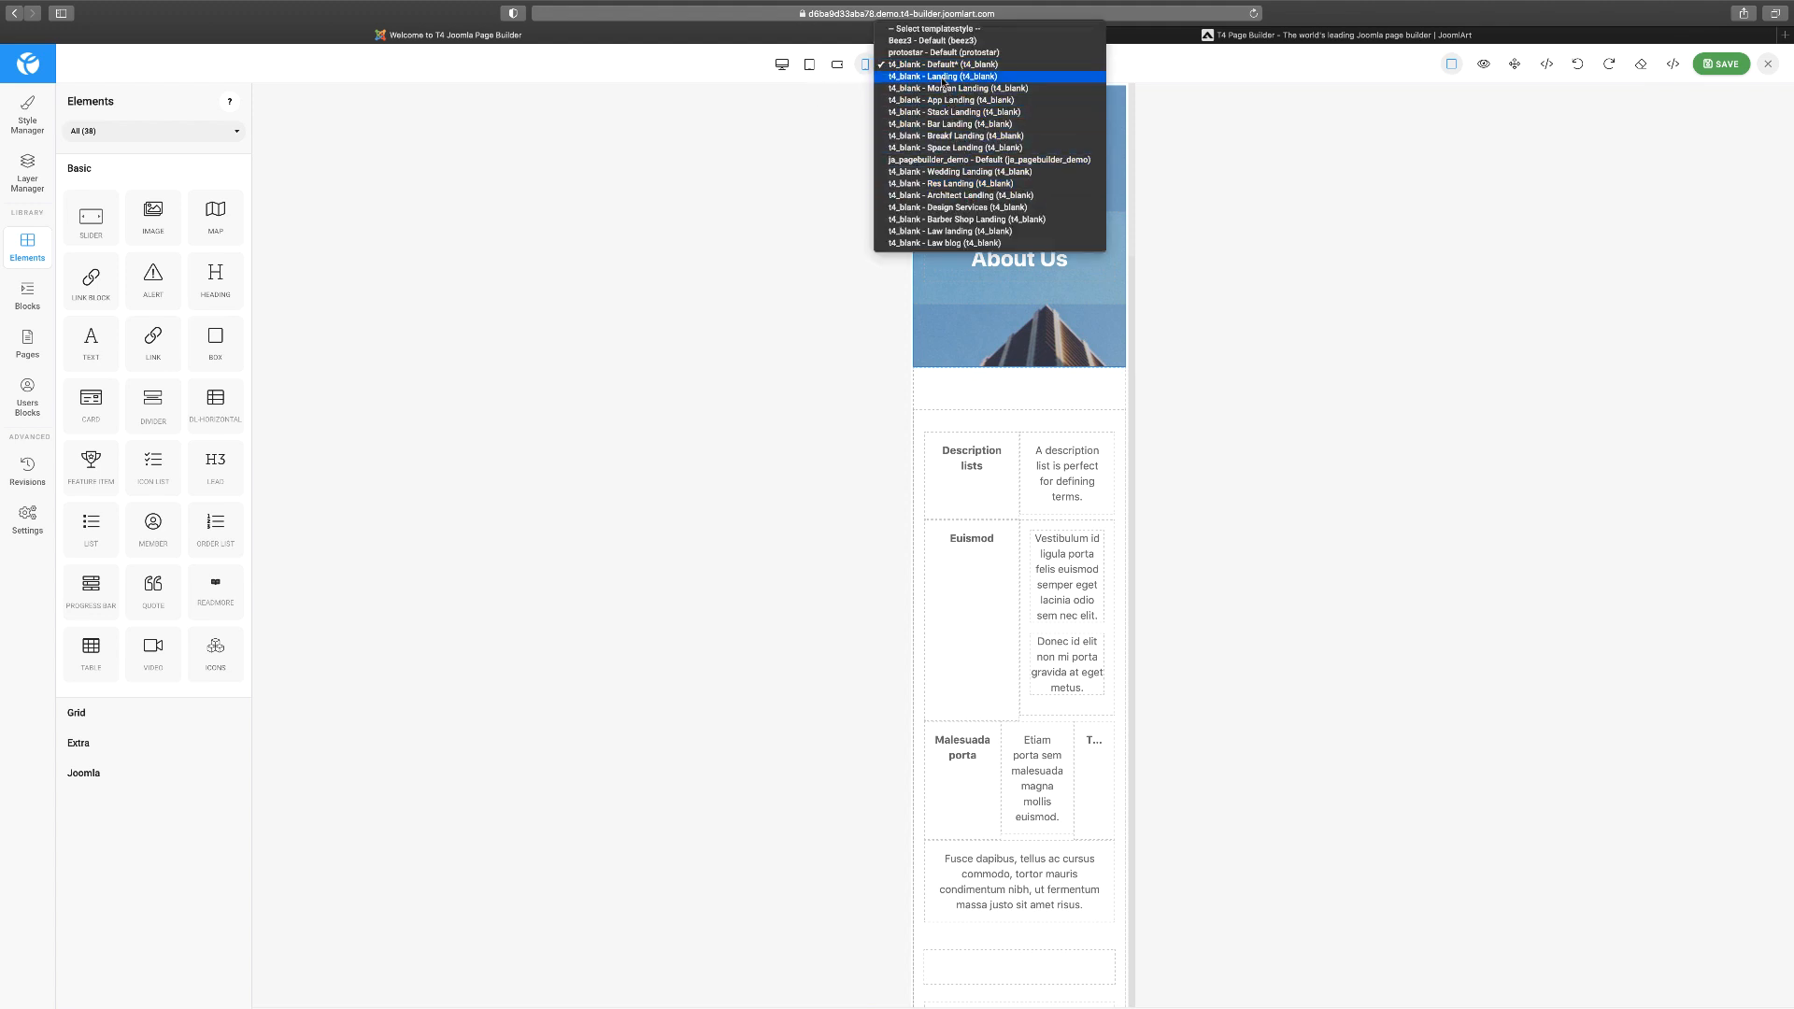
click(822, 97)
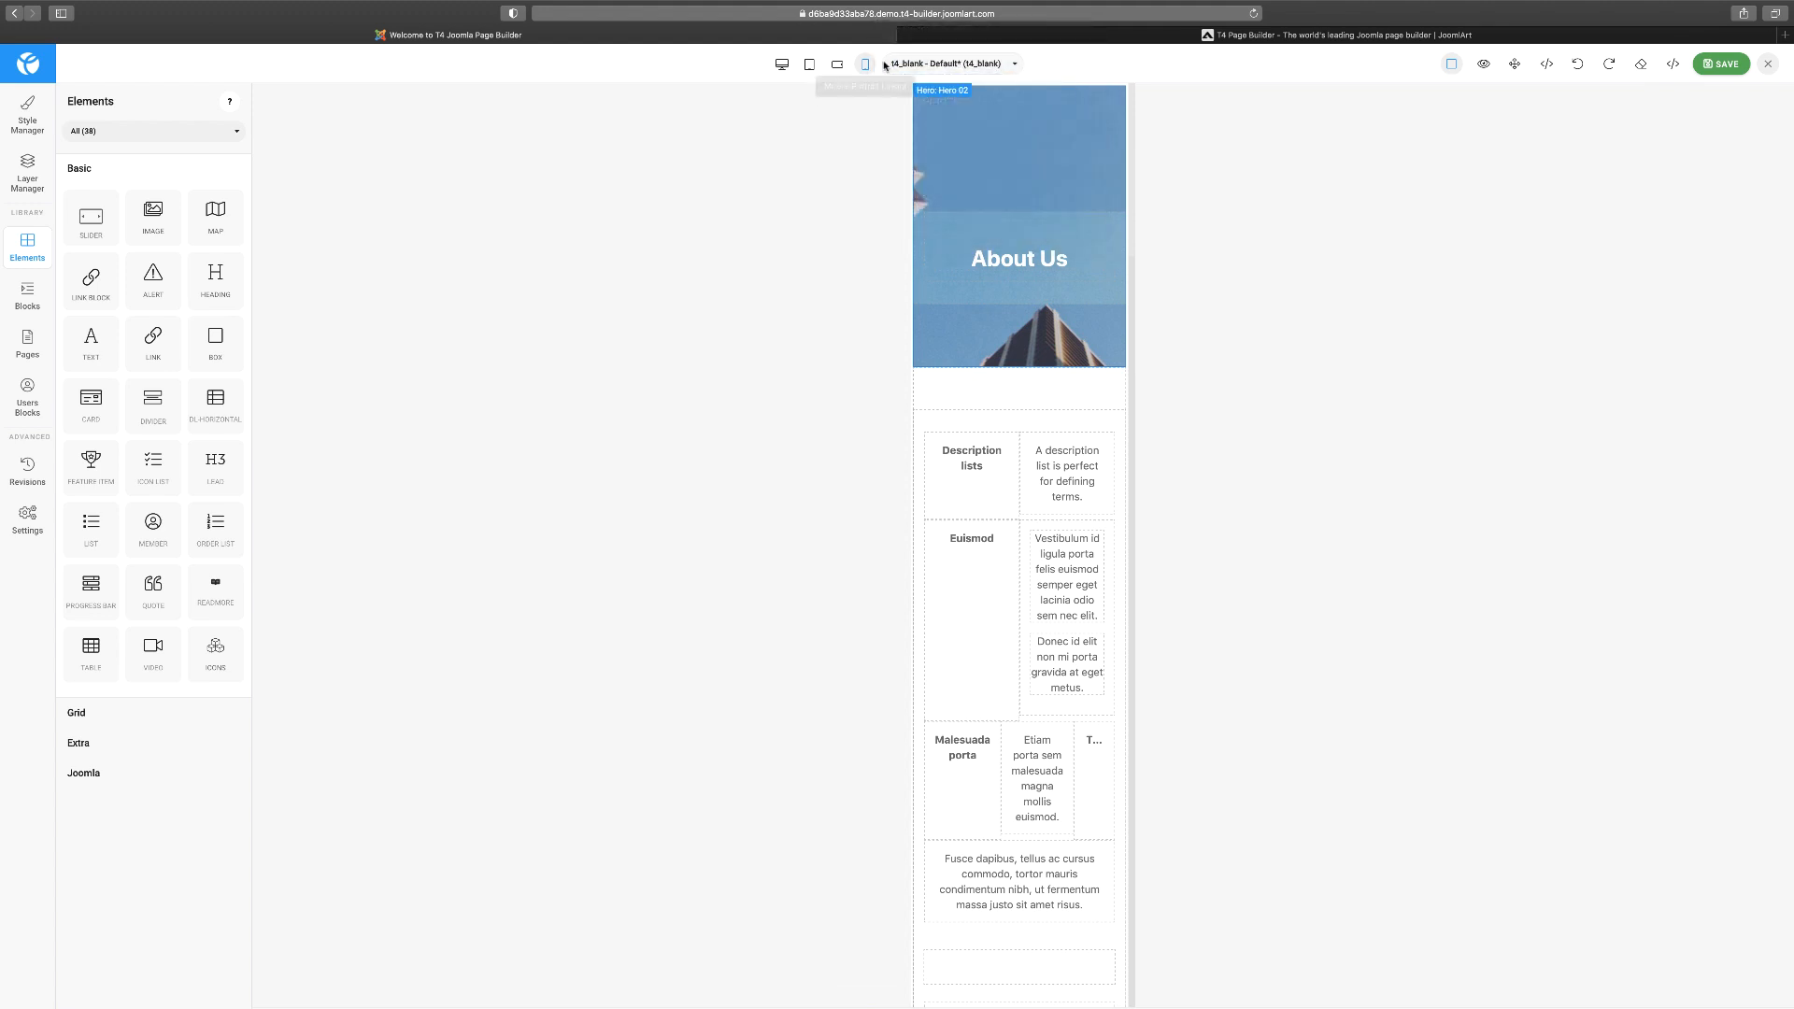
click(781, 65)
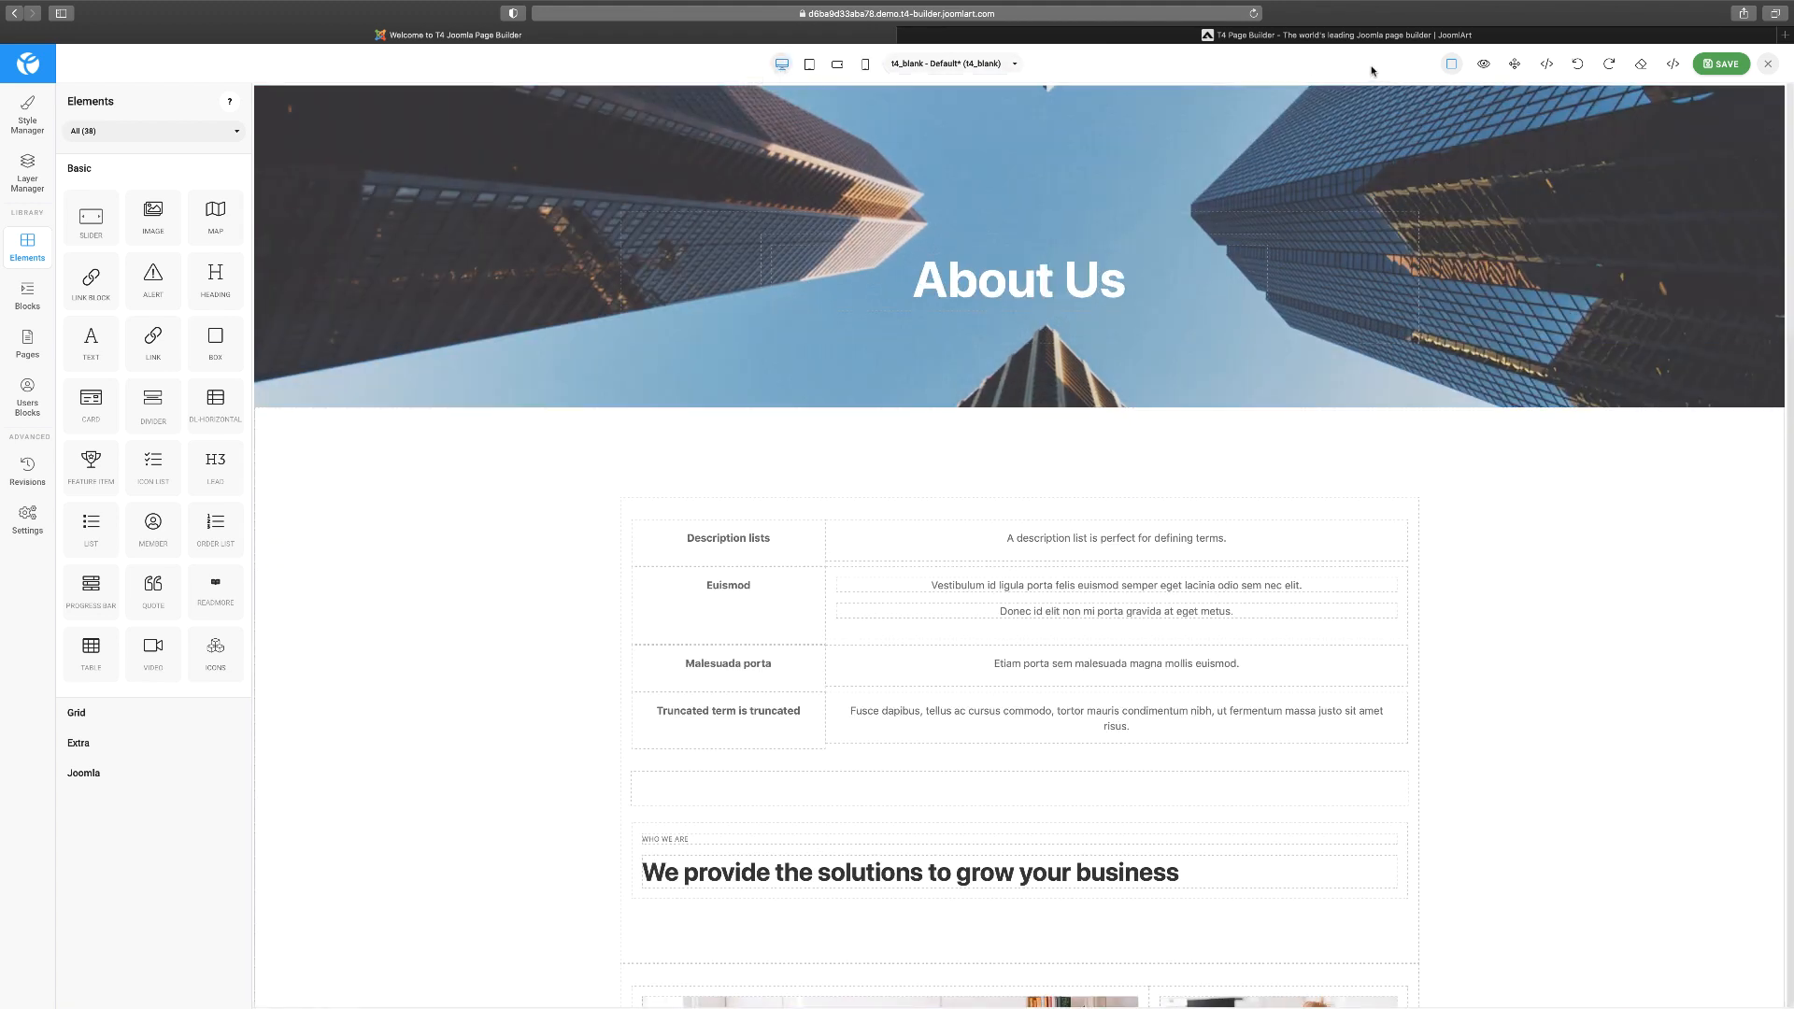
Compare the page canvas with the element outlines hidden and shown, leaving the outlines on.
click(1453, 65)
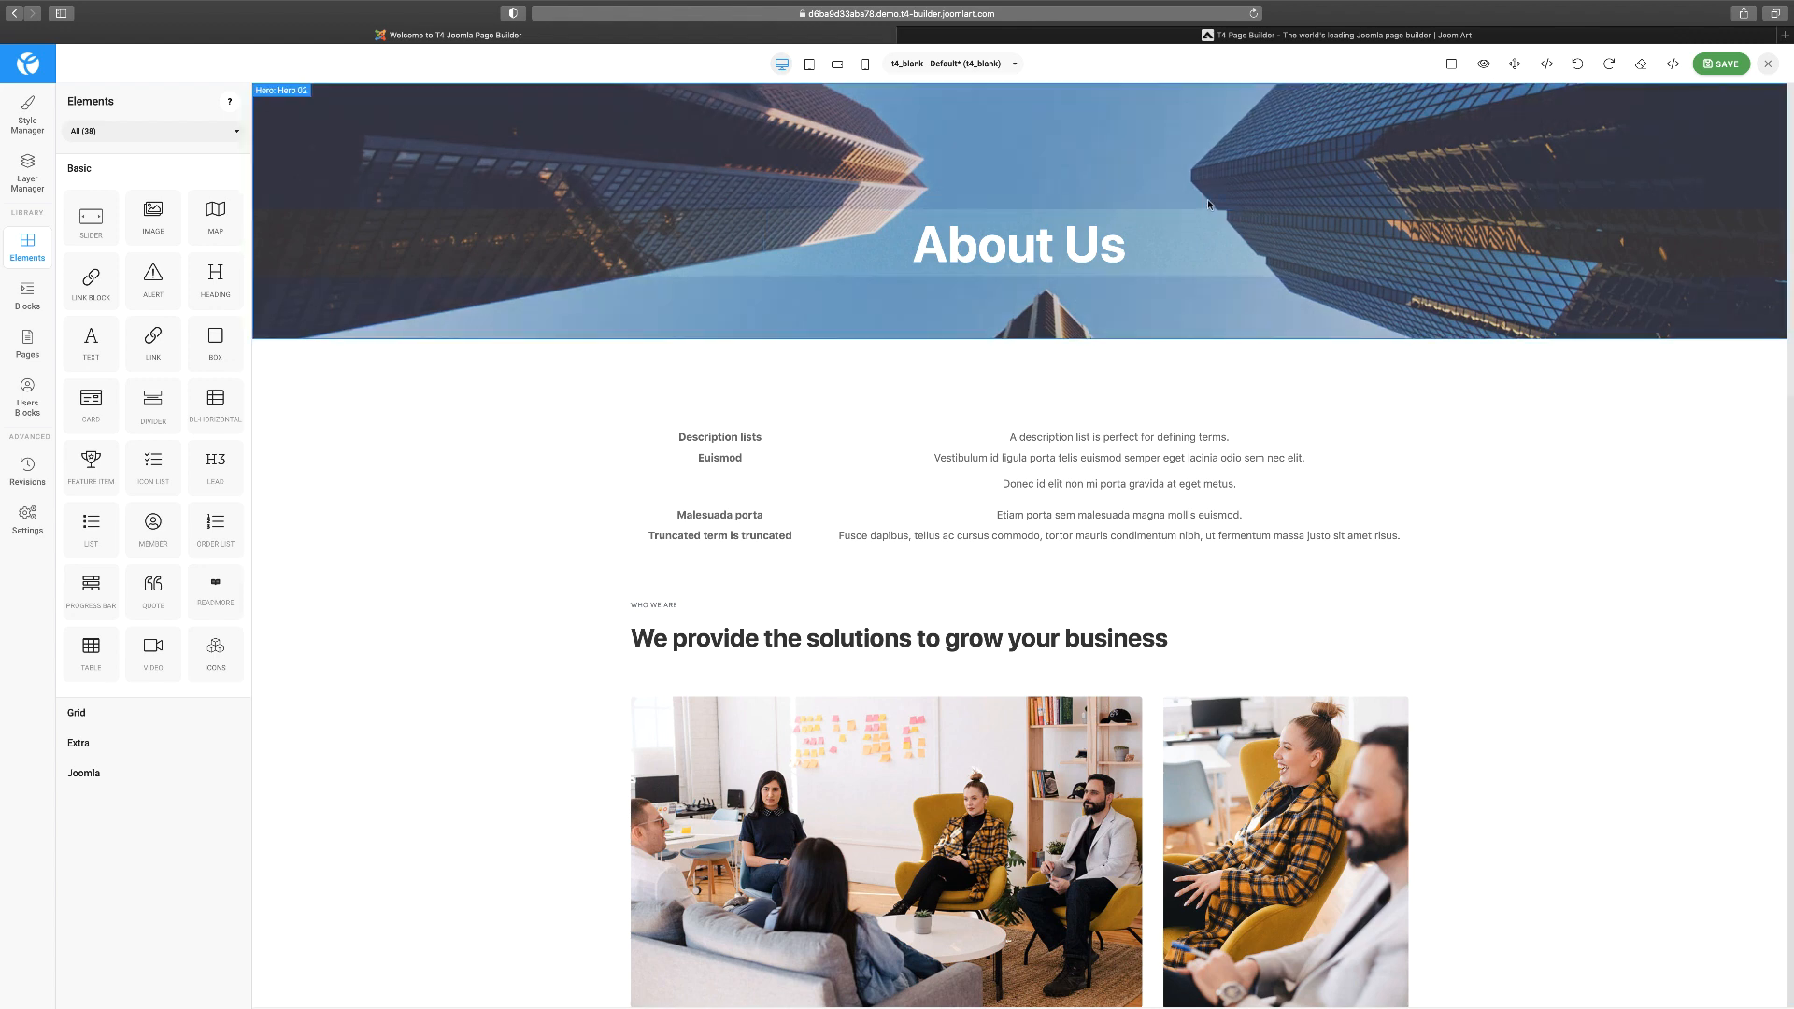
click(1451, 66)
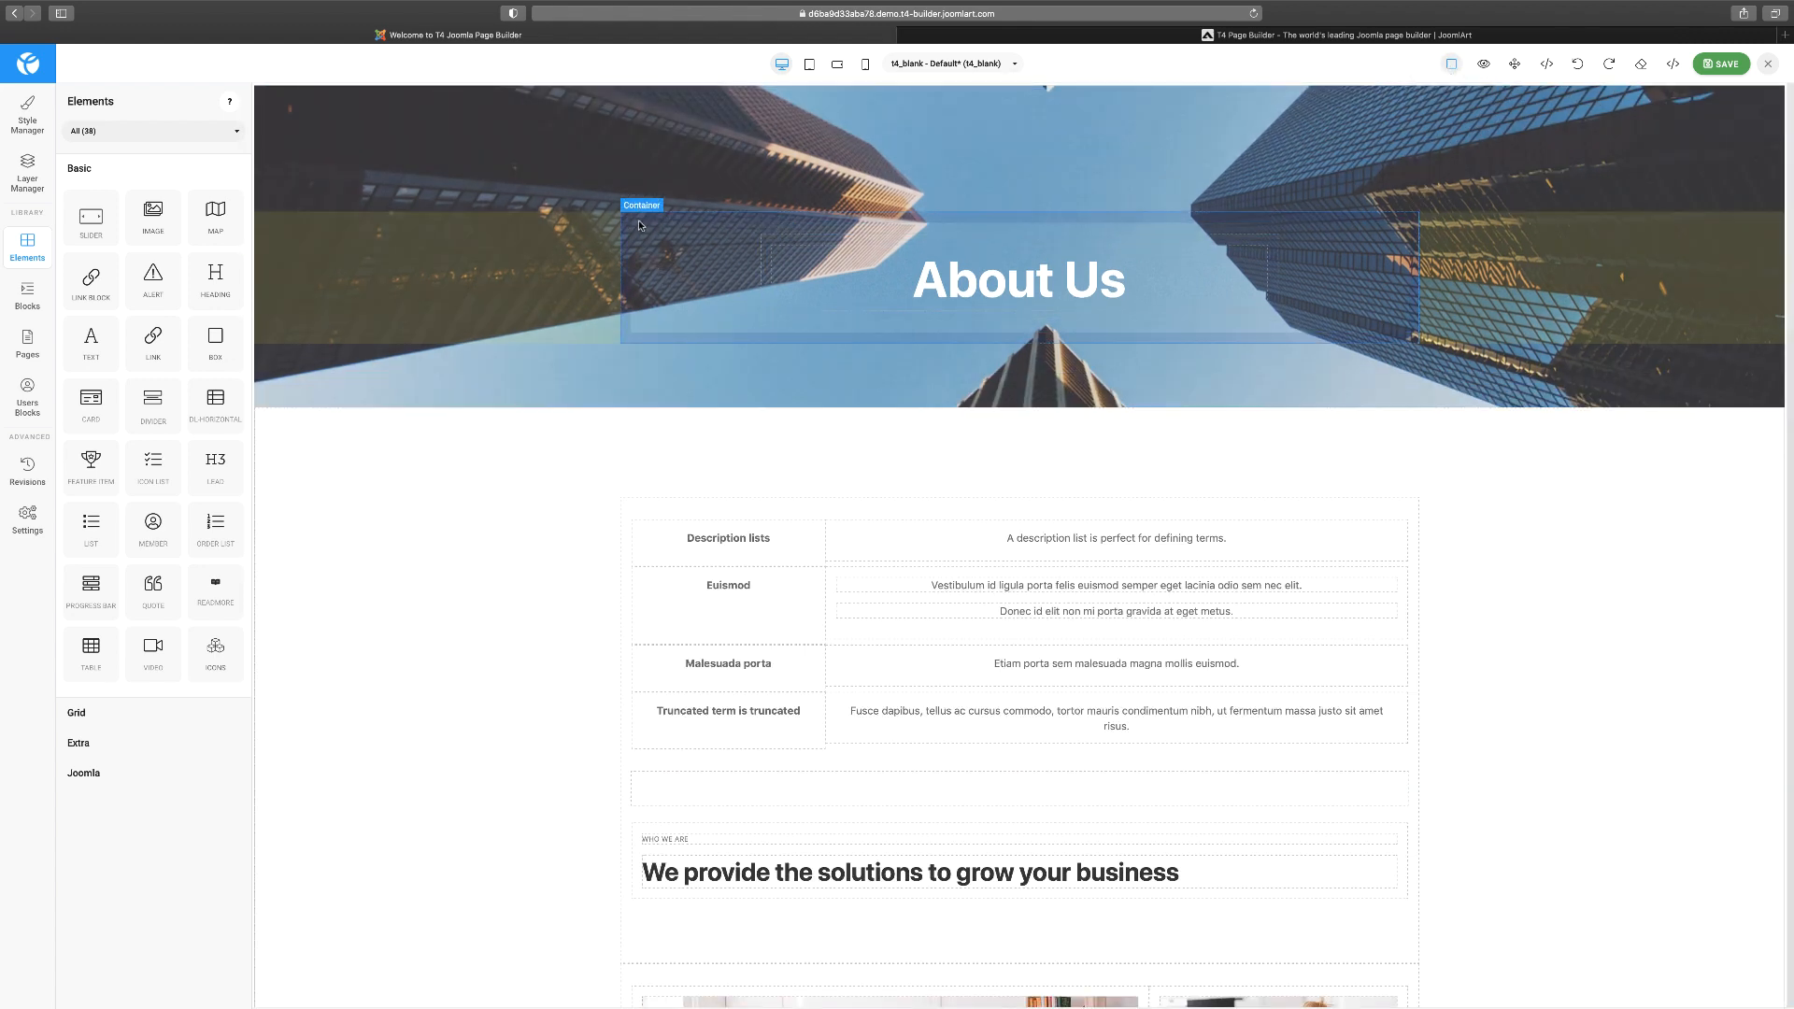
click(1451, 64)
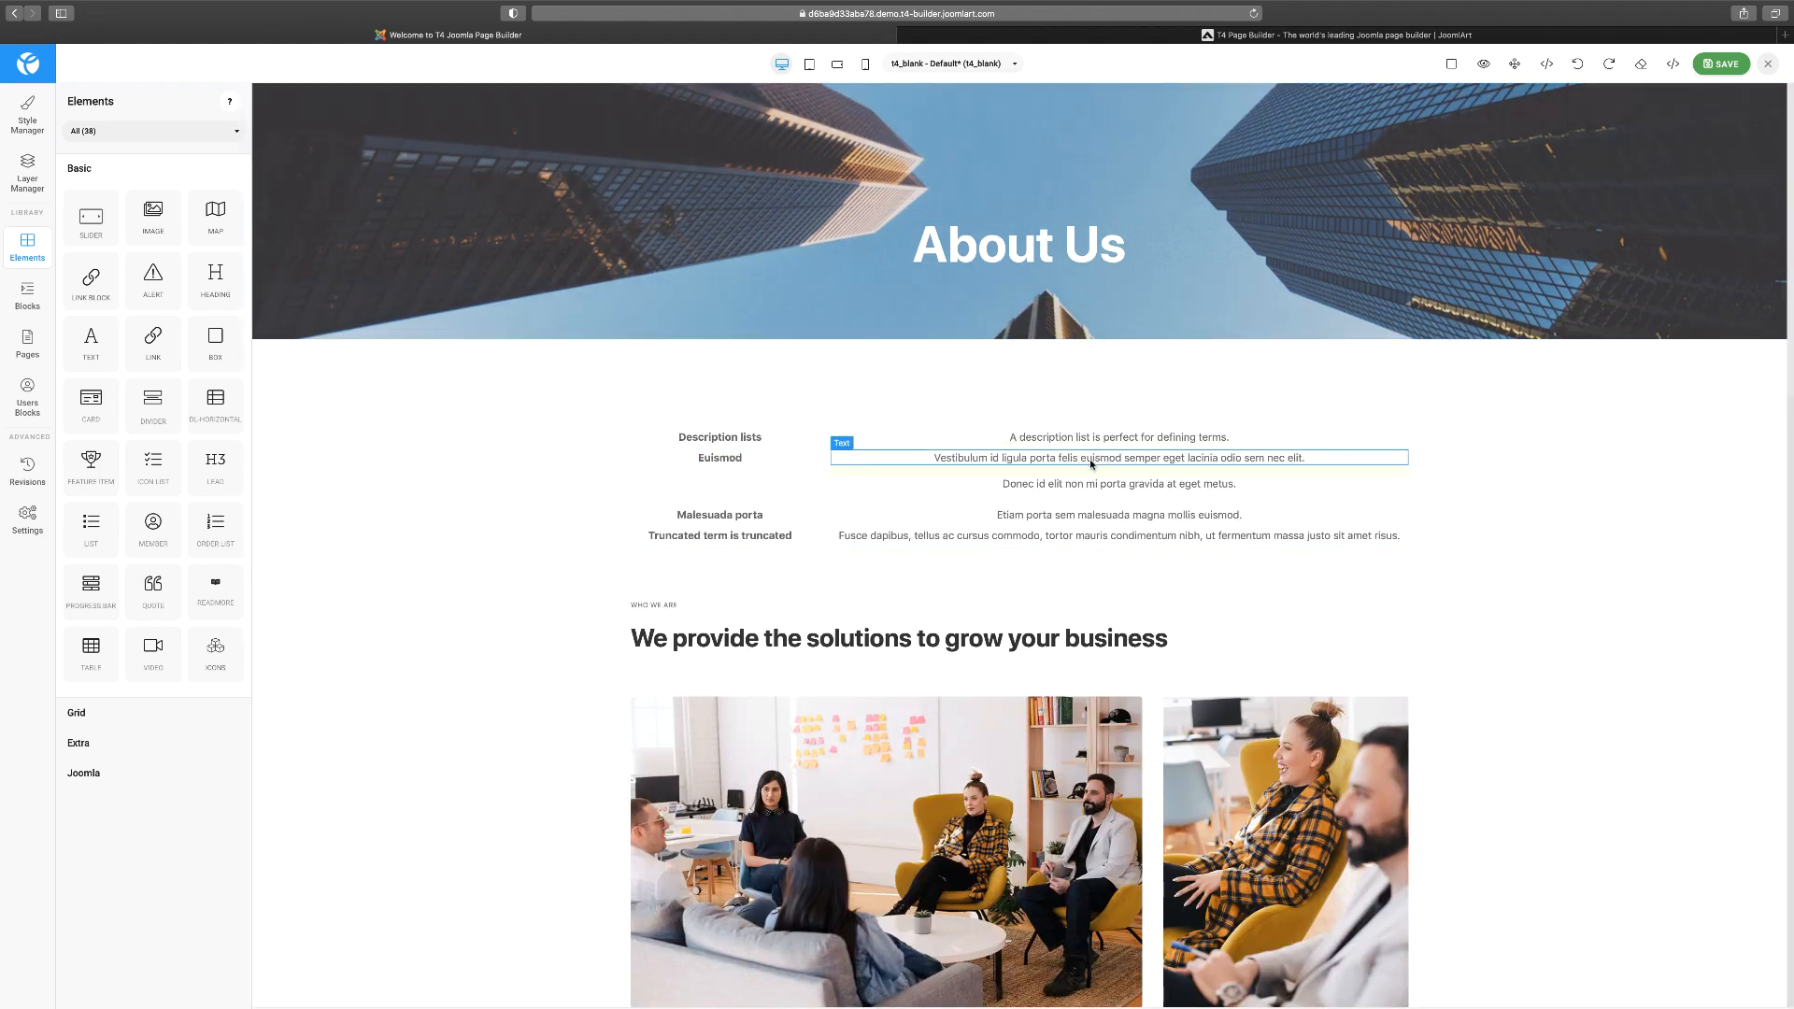
click(1454, 67)
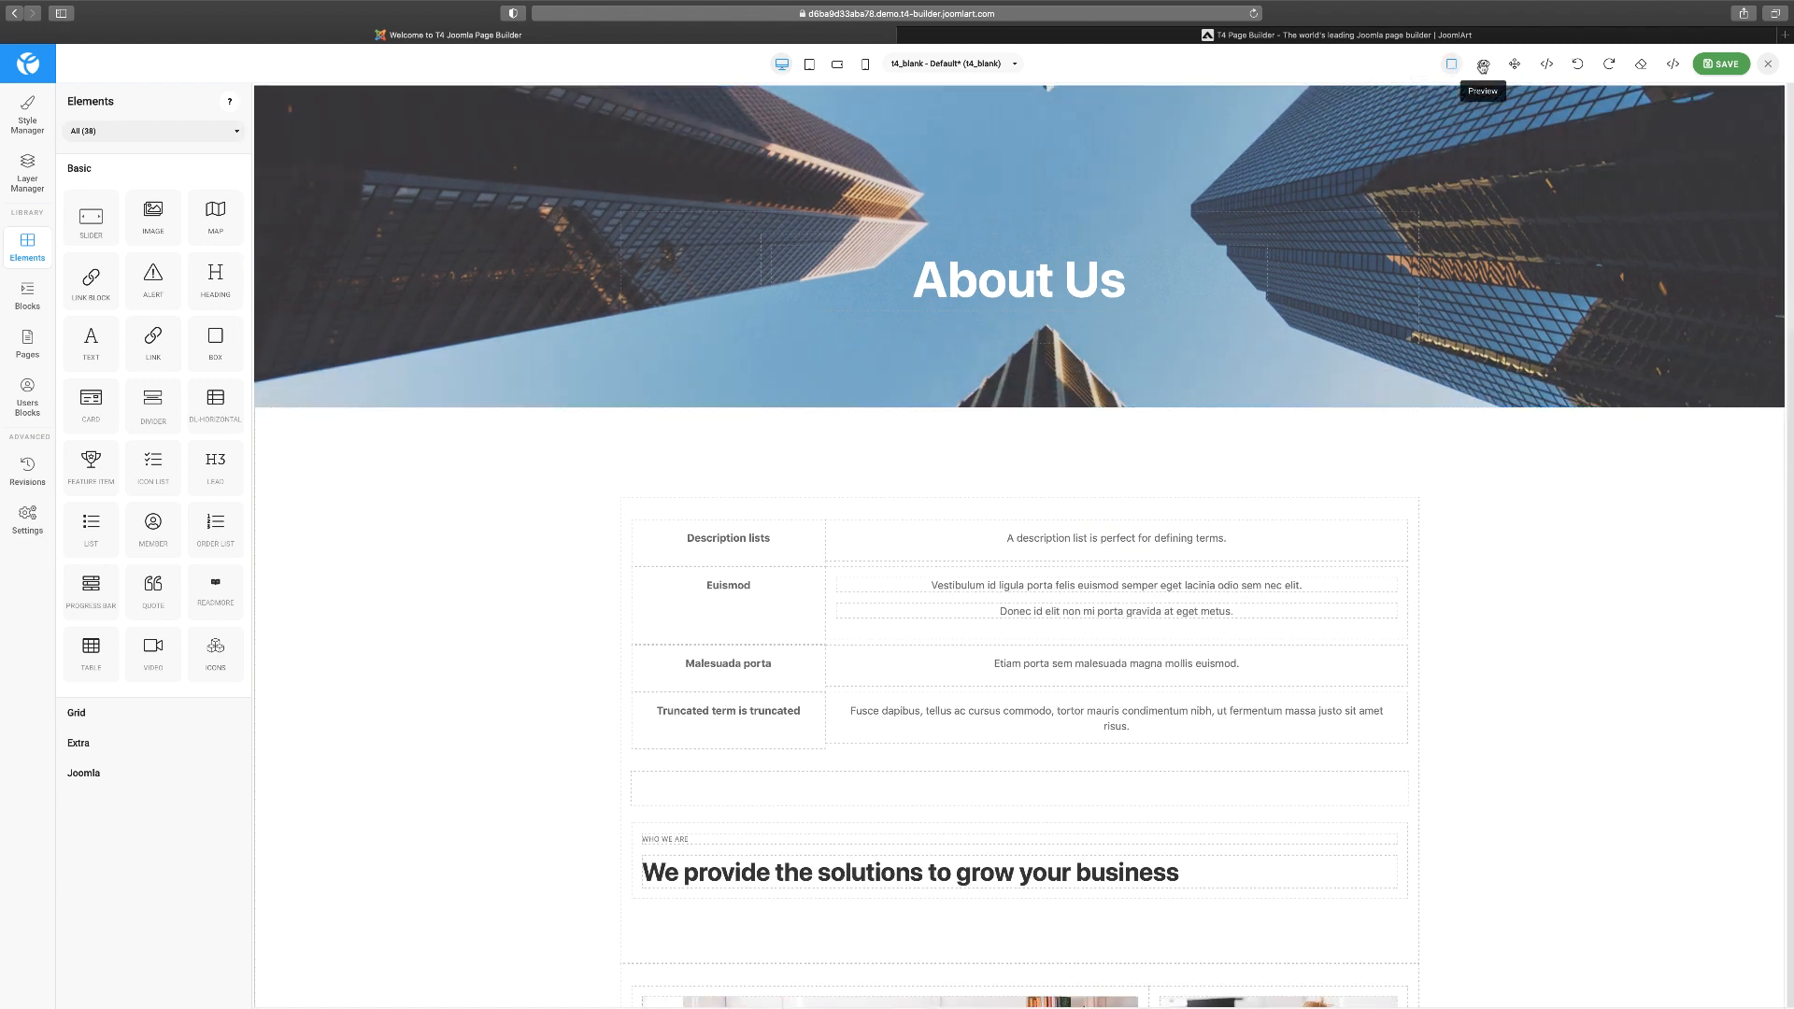
Preview the About Us page in tablet, mobile landscape, mobile portrait and desktop layouts, and return to editing.
click(1483, 66)
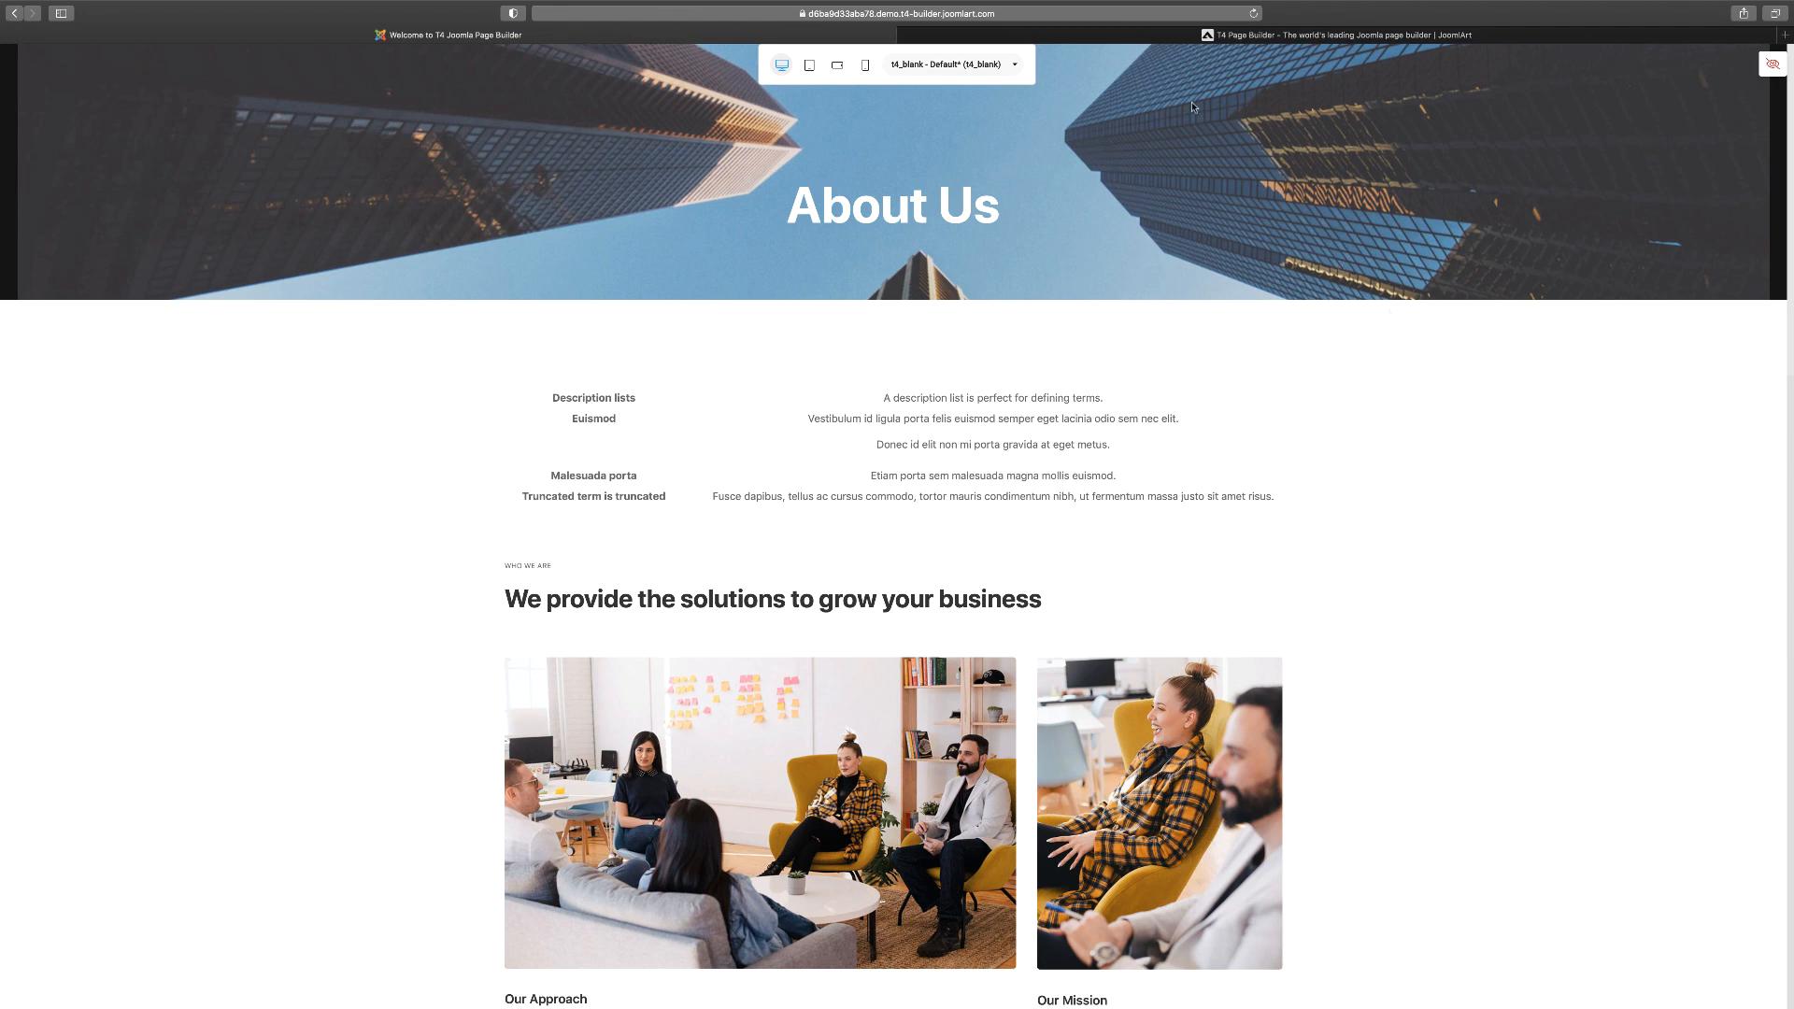
click(809, 65)
click(837, 65)
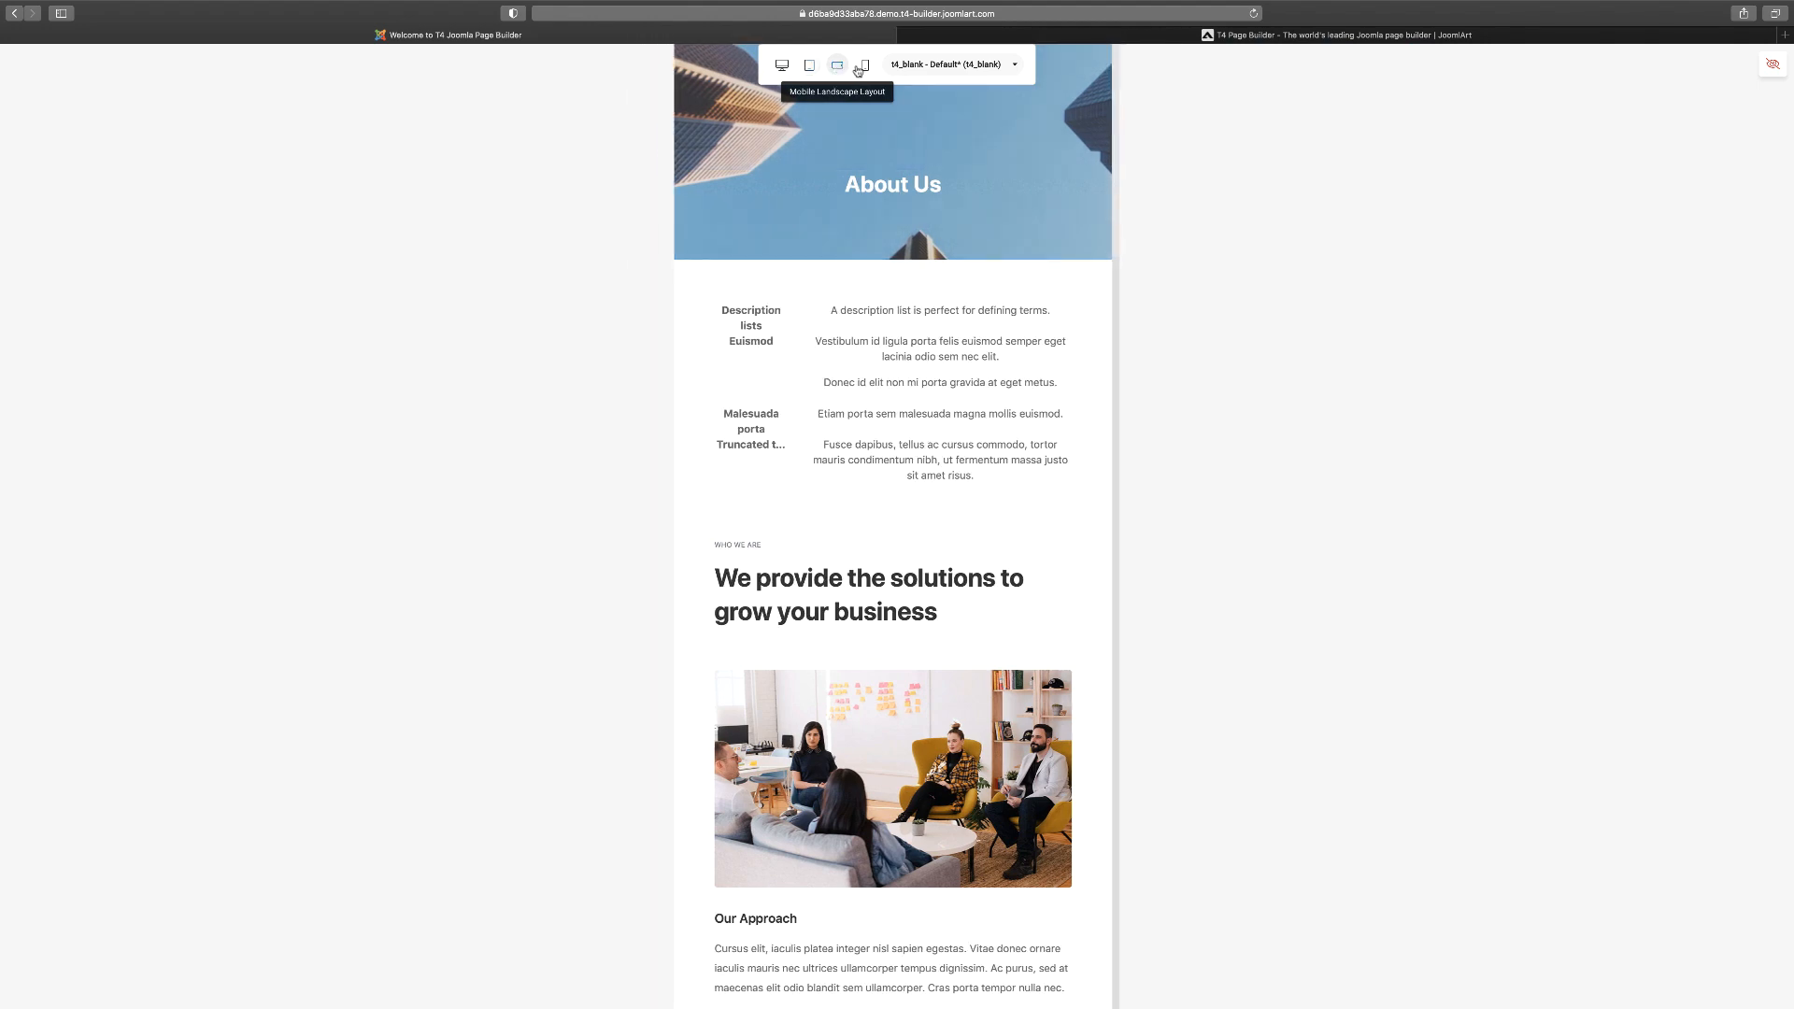
click(865, 67)
click(782, 65)
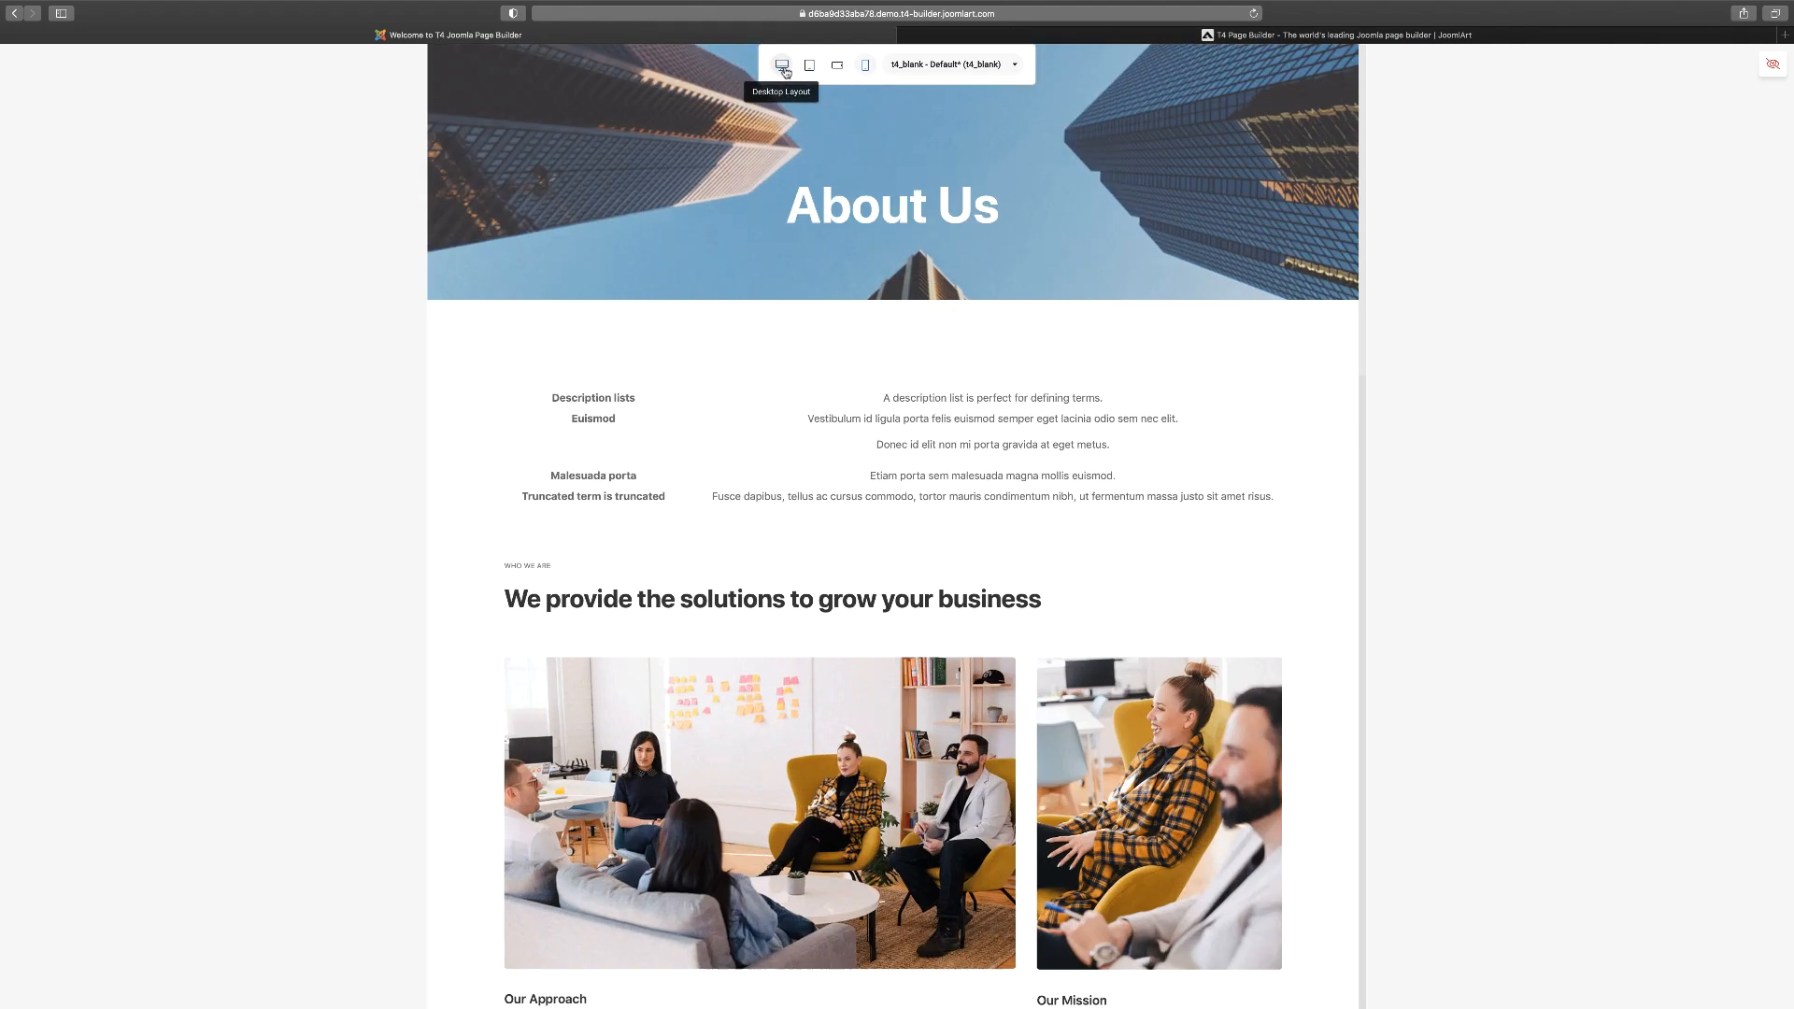
click(1772, 64)
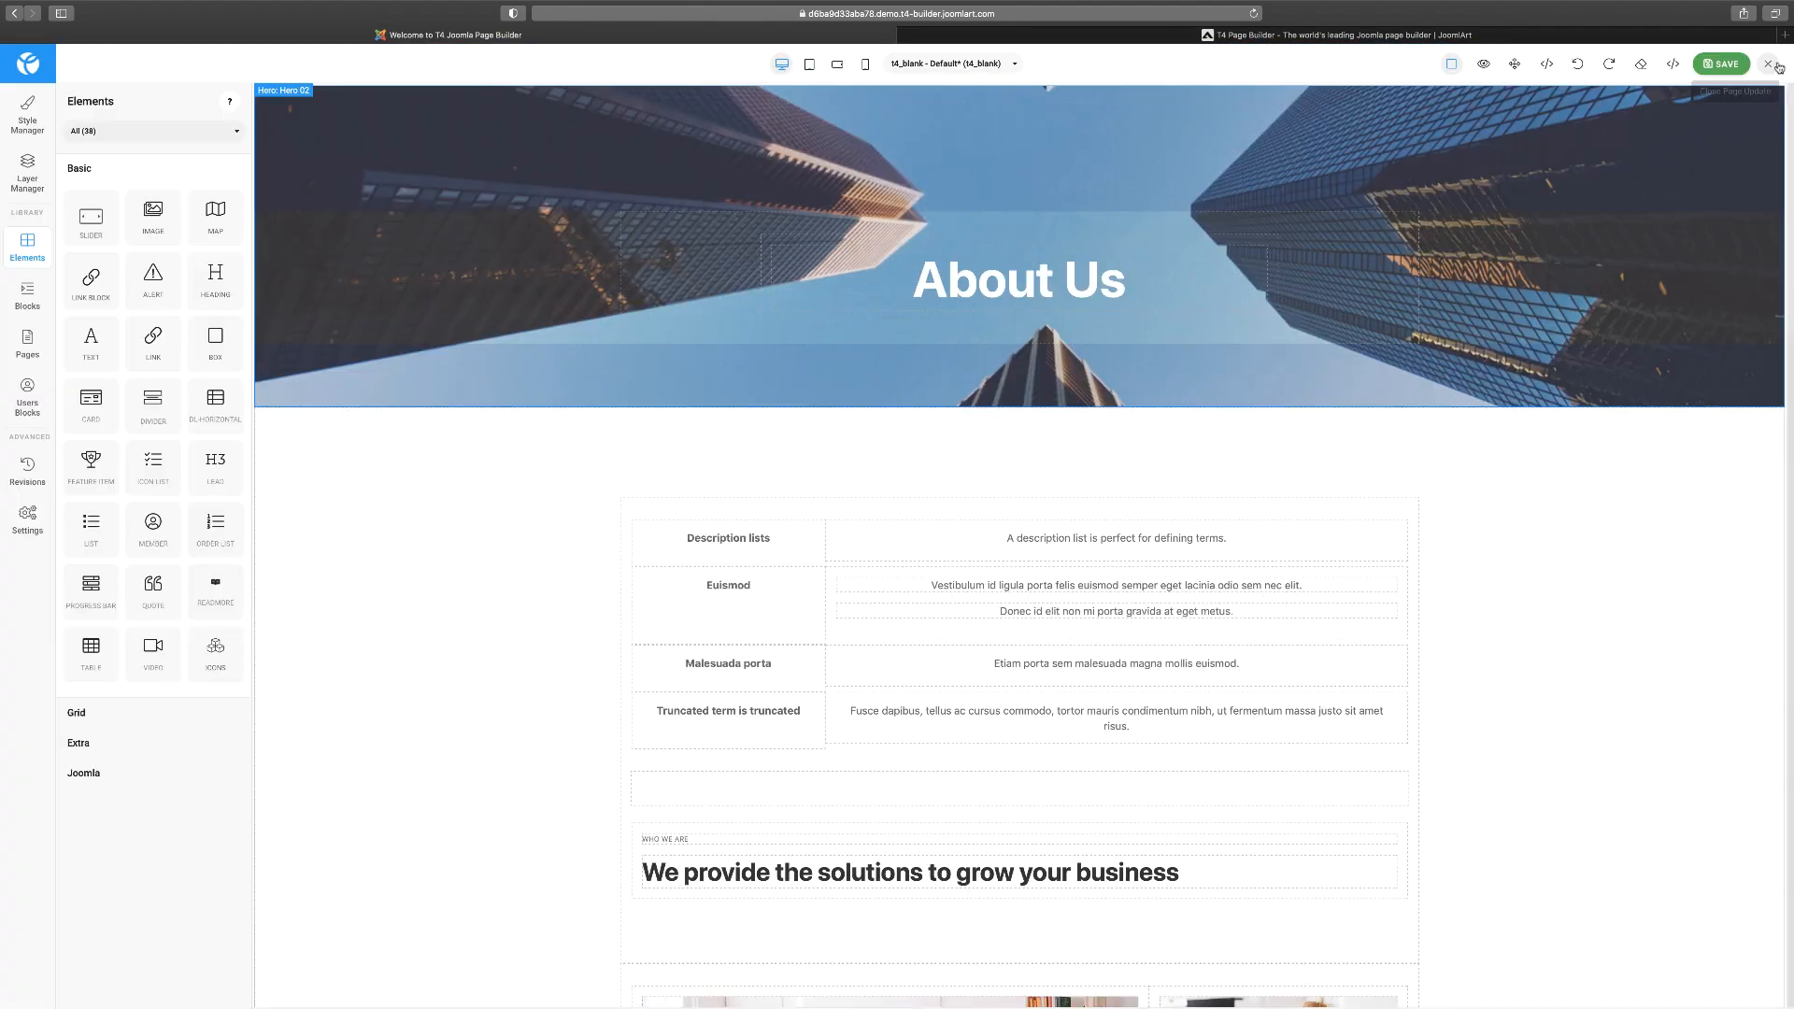
Set the editor to full screen and examine the page's HTML and CSS code.
click(1516, 65)
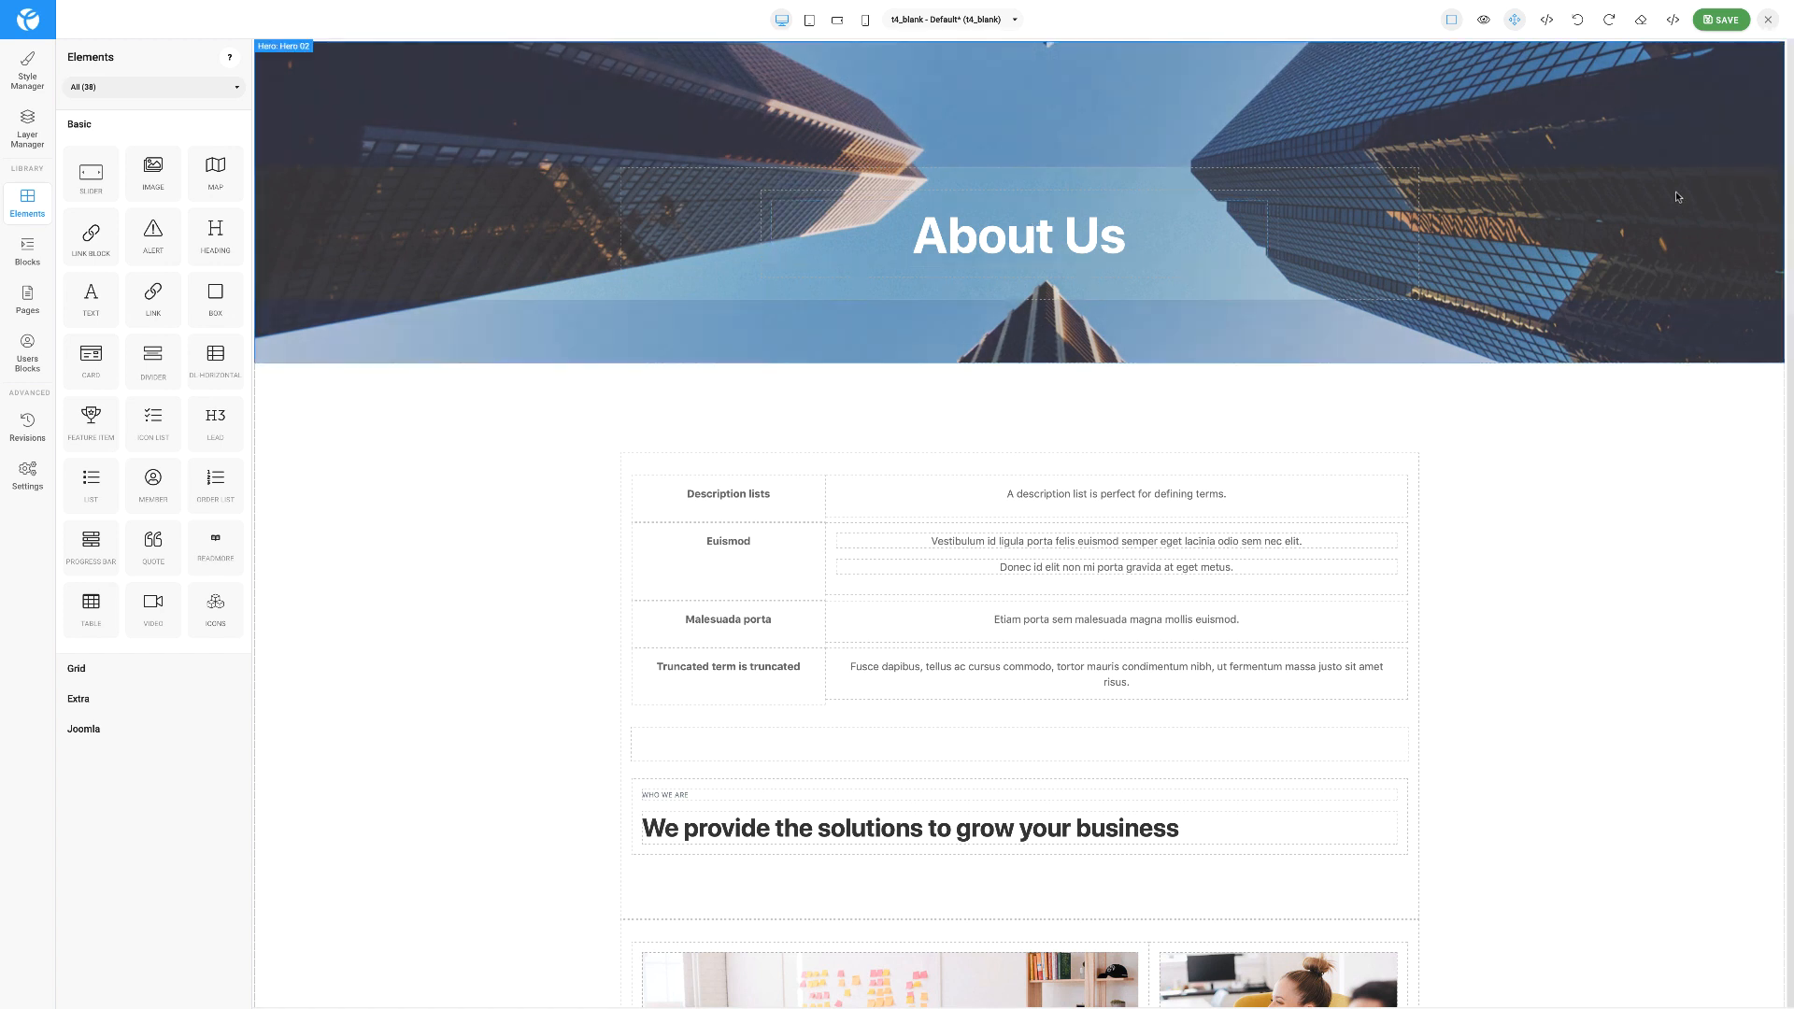
click(1547, 20)
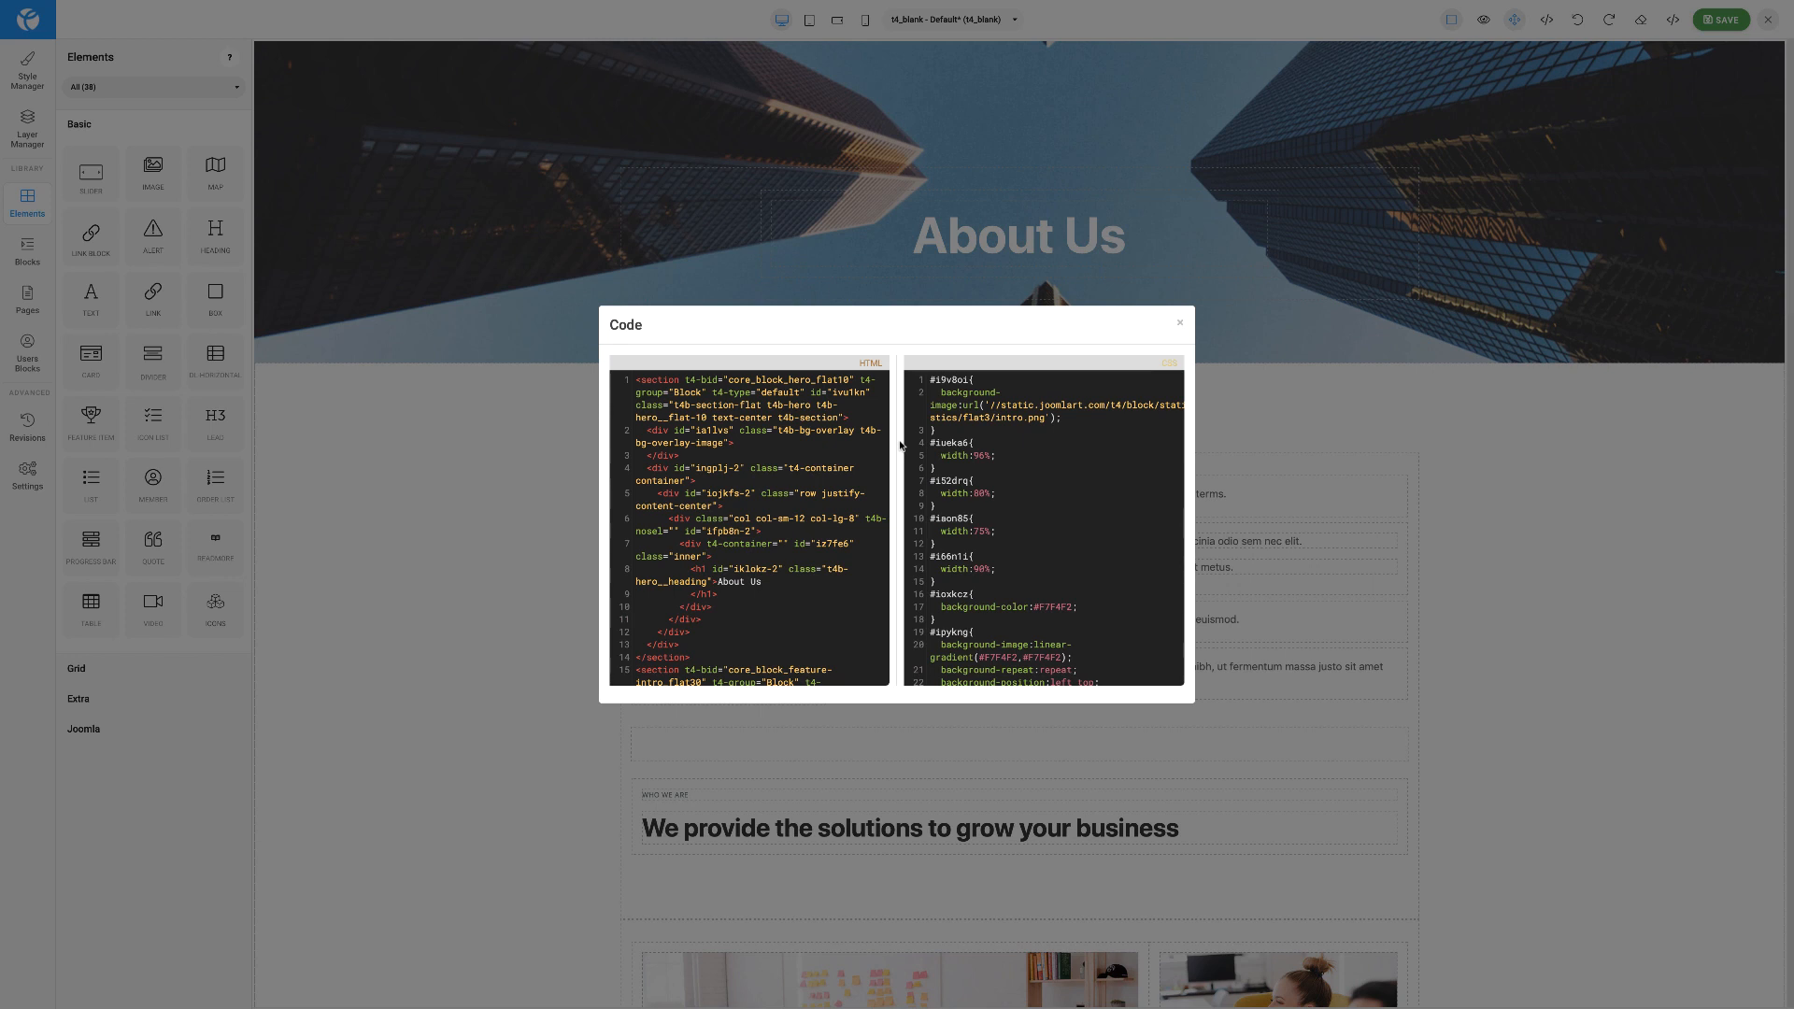
scroll(795, 524, down, 5)
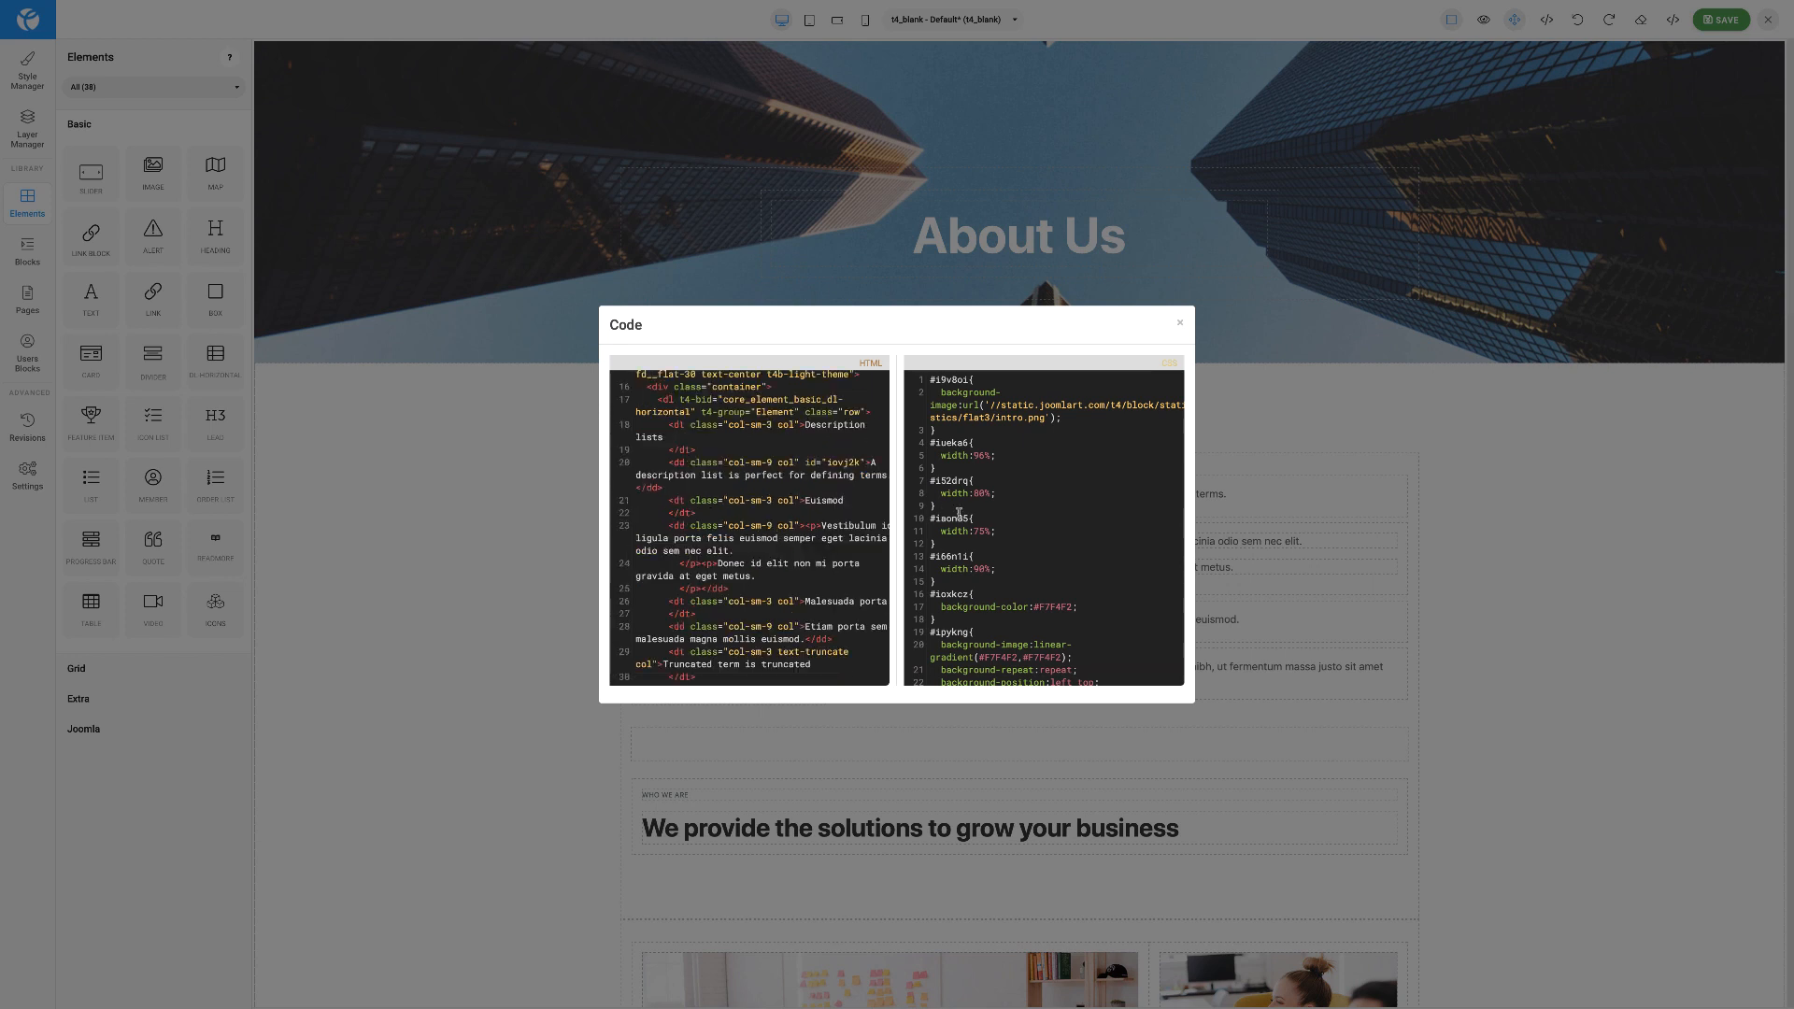
scroll(960, 514, down, 2)
scroll(756, 551, down, 5)
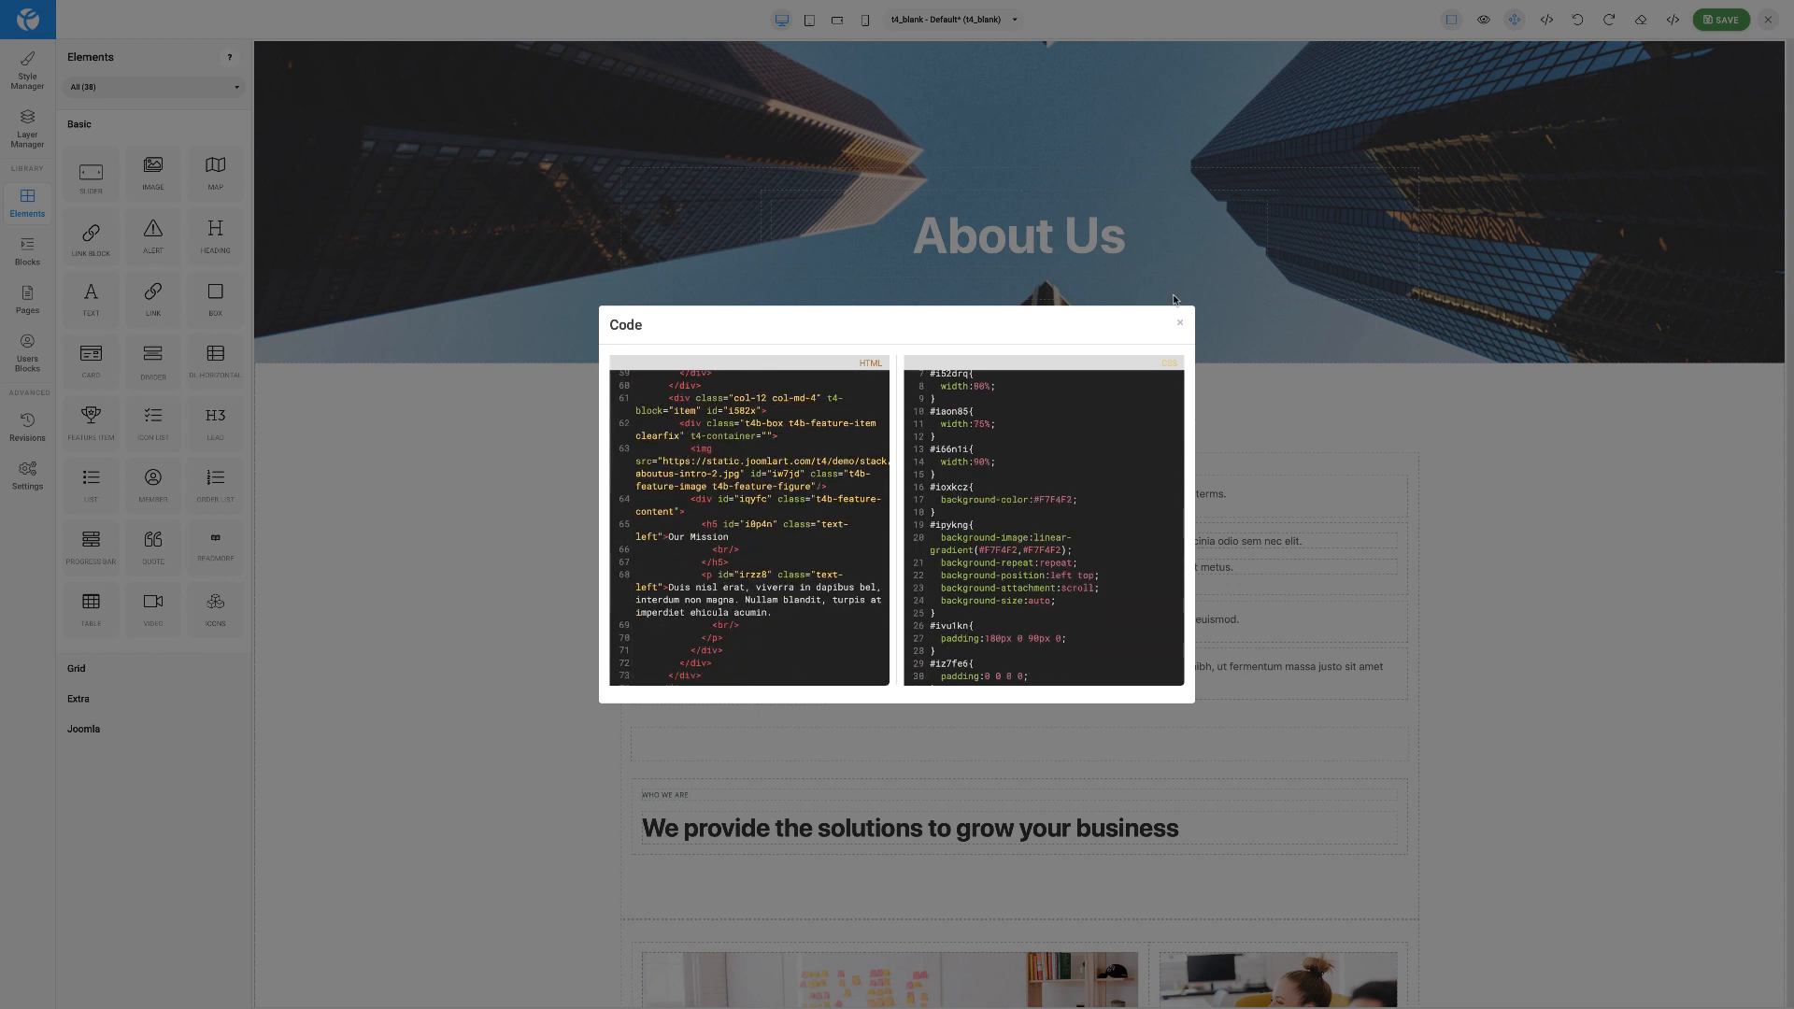
click(1181, 324)
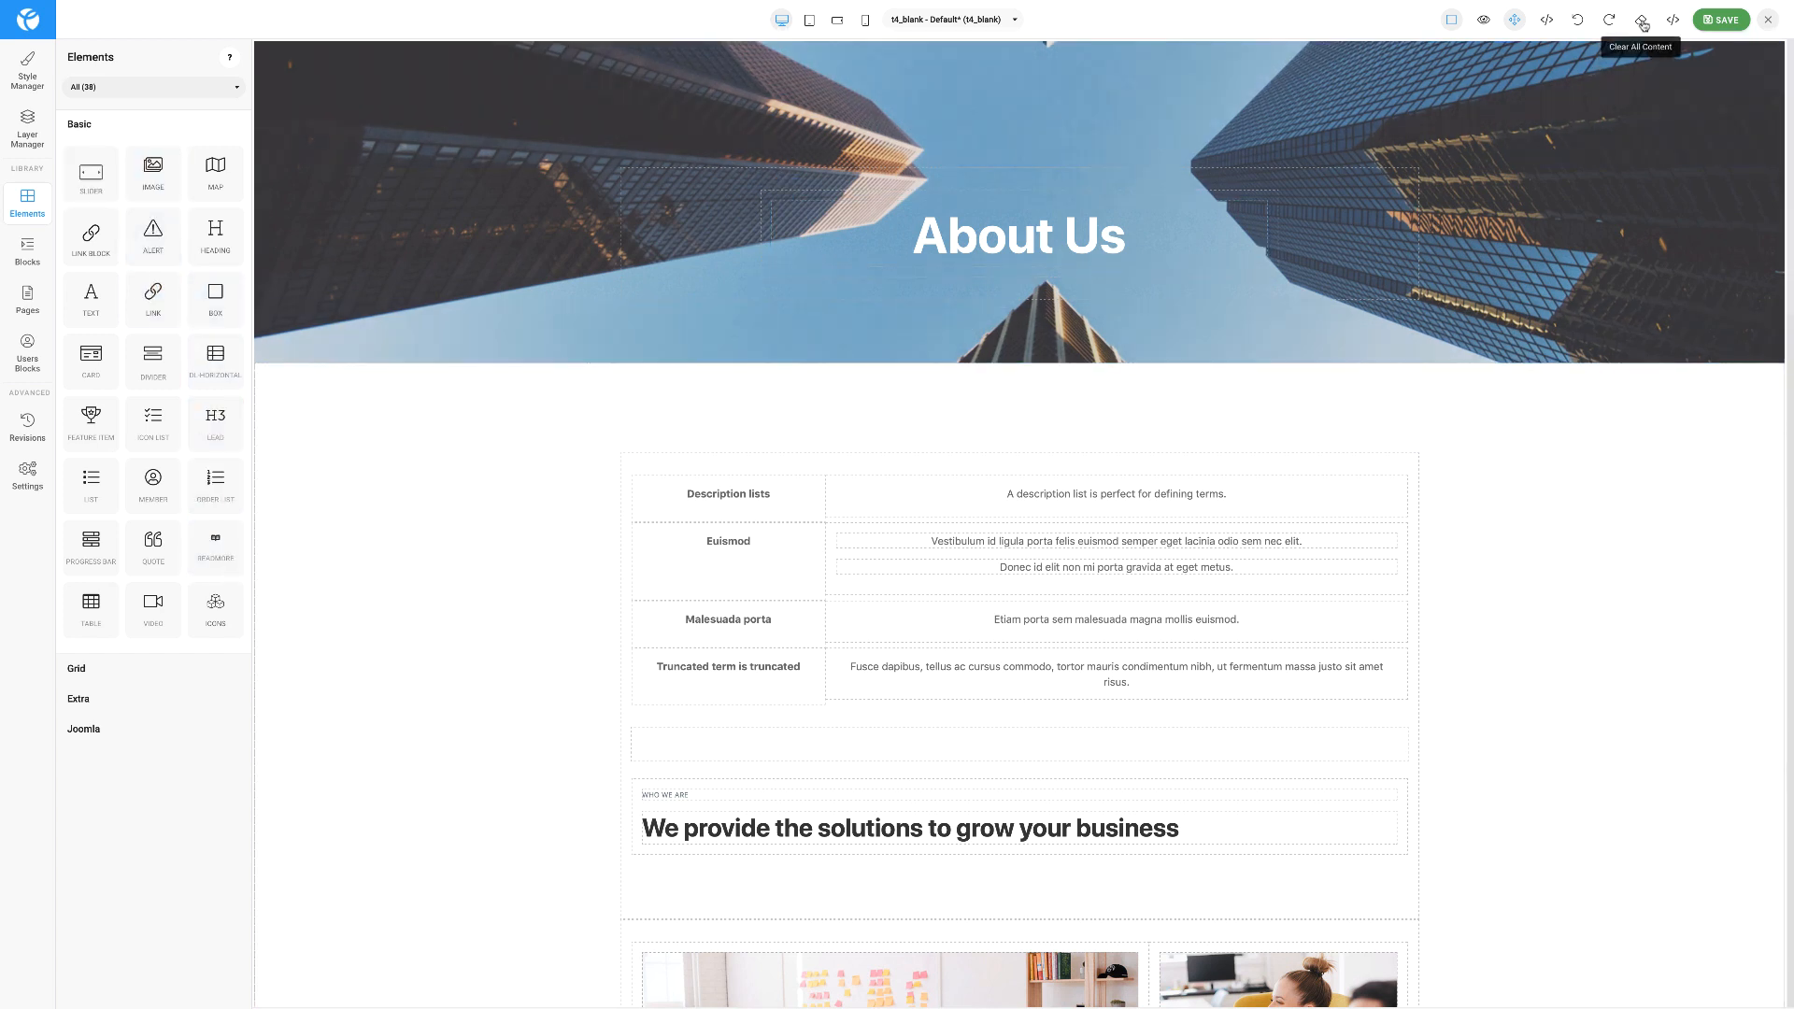
scroll(1381, 240, down, 12)
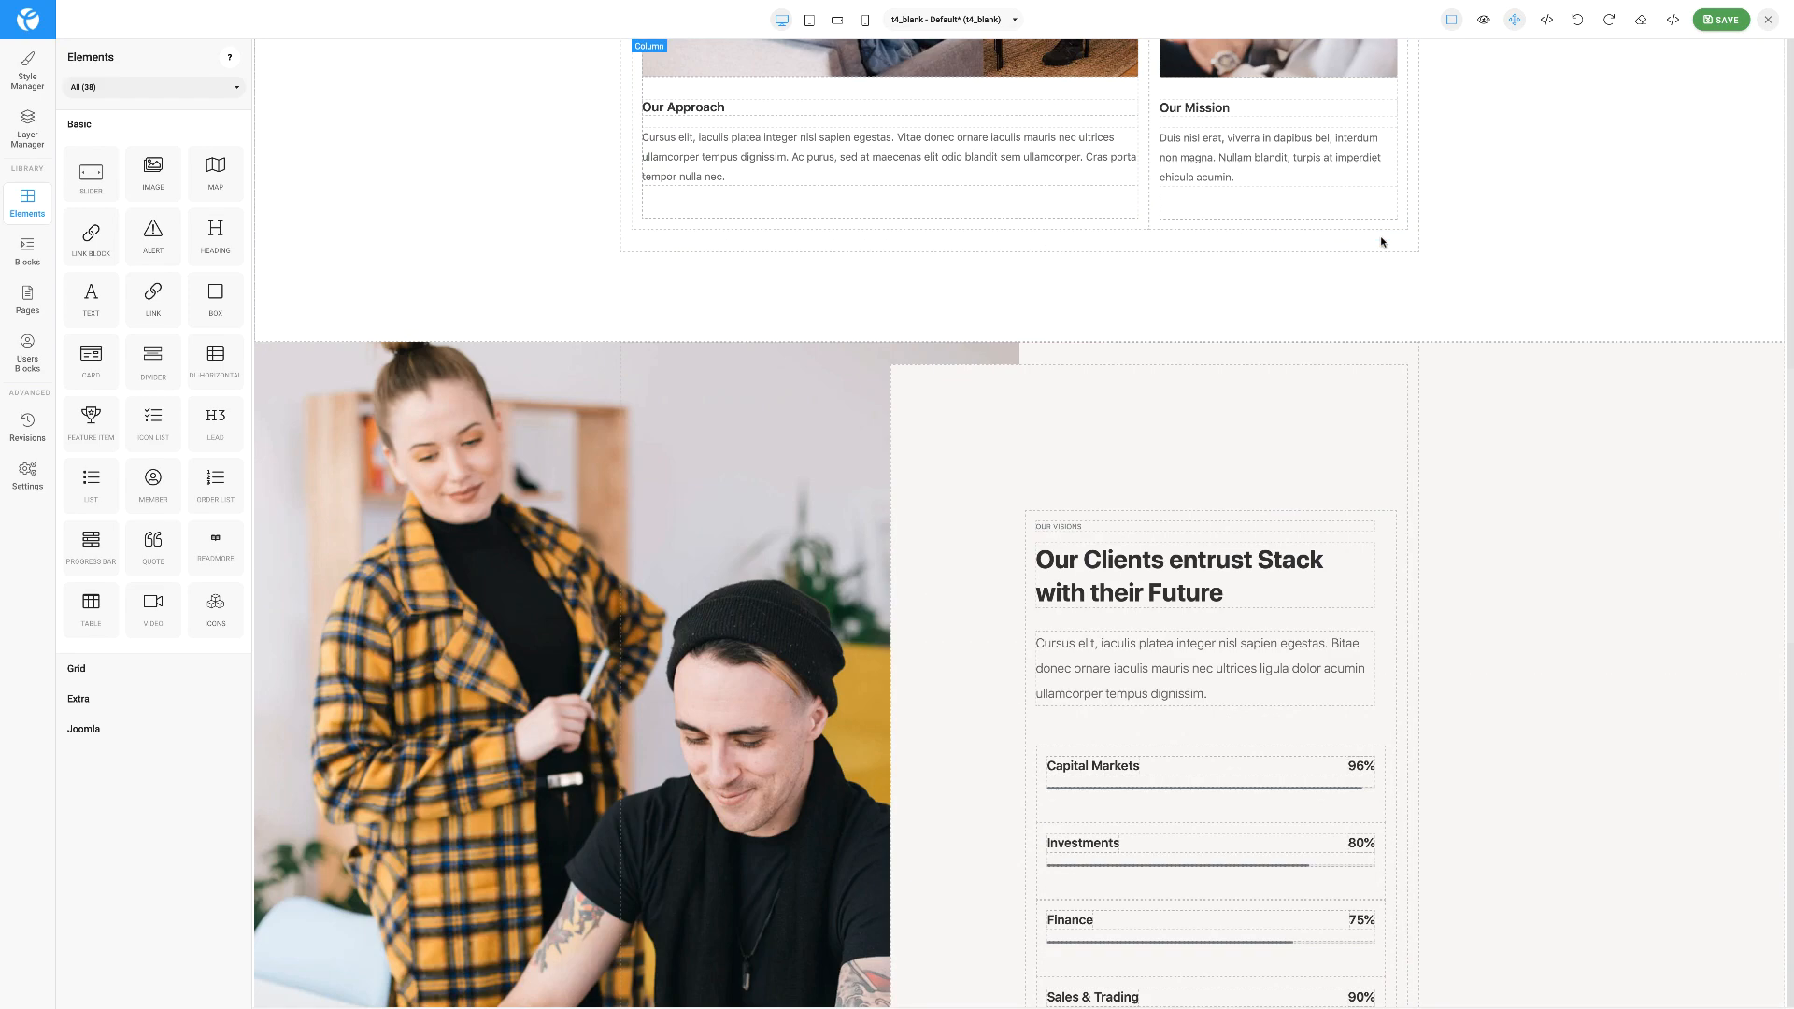
Review the HTML and CSS in the page's code editor once more and apply the code to the page.
scroll(1381, 240, down, 8)
scroll(1381, 240, up, 20)
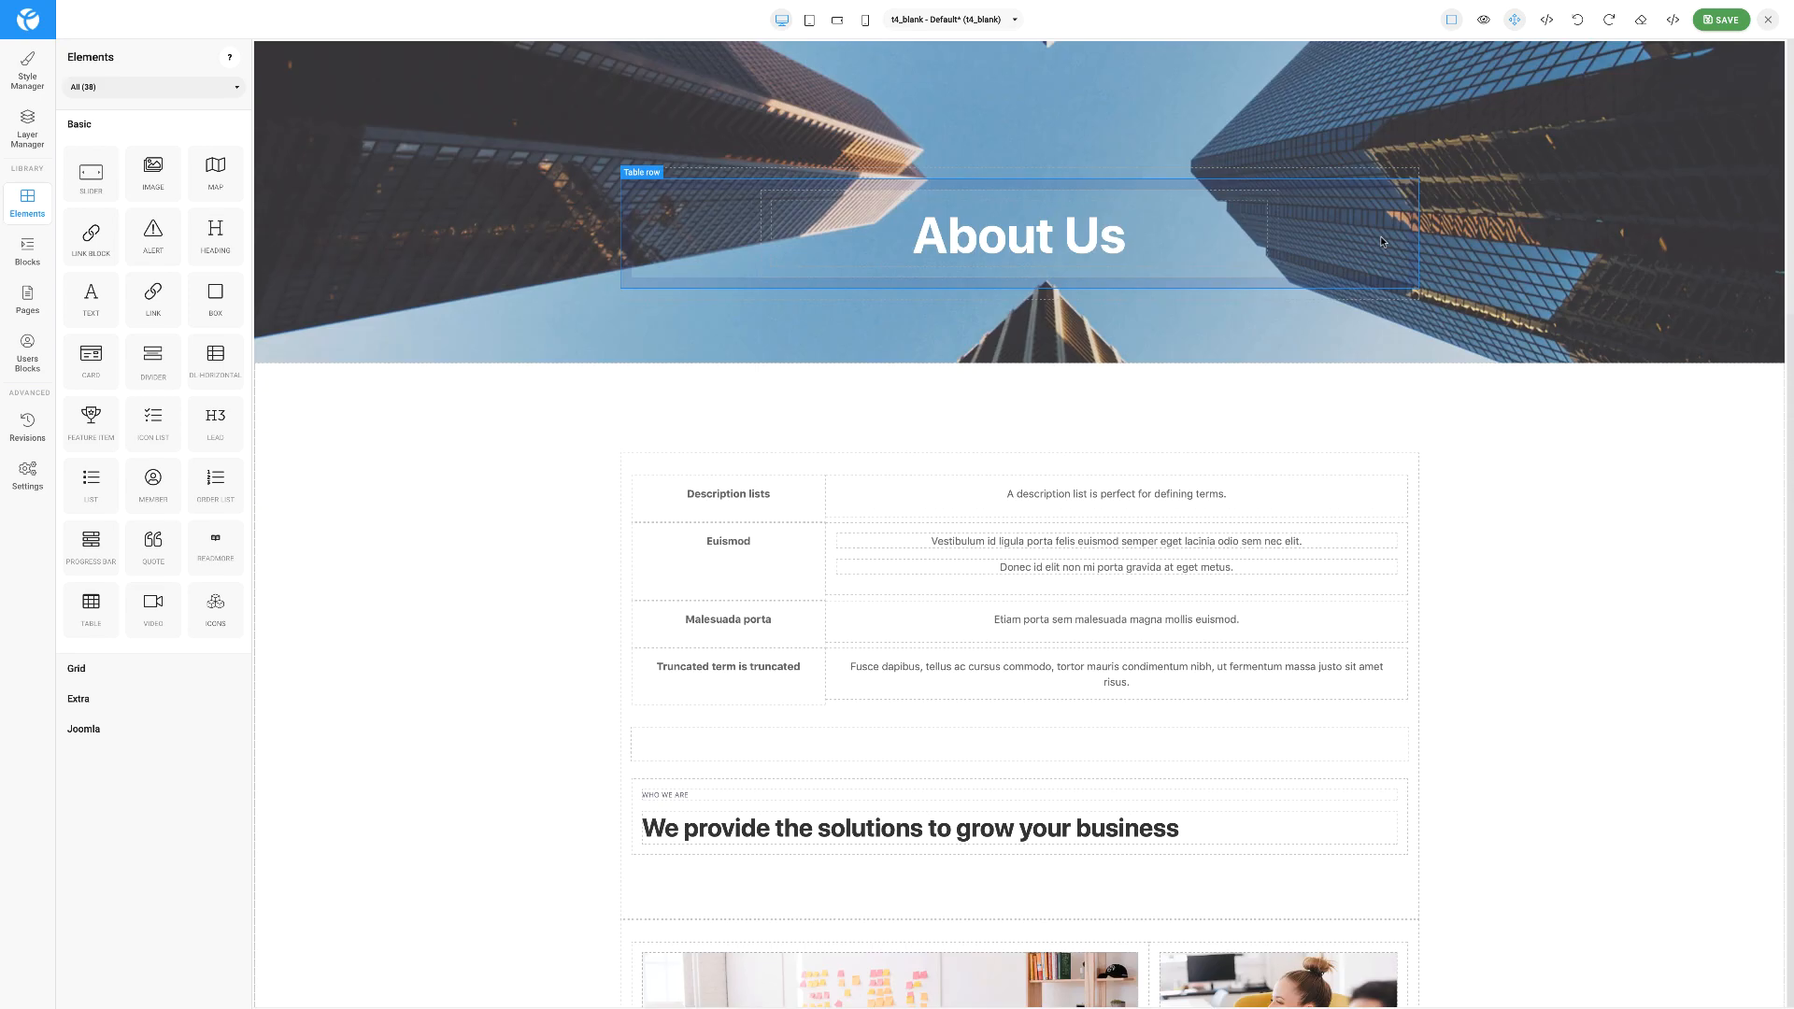
click(1673, 25)
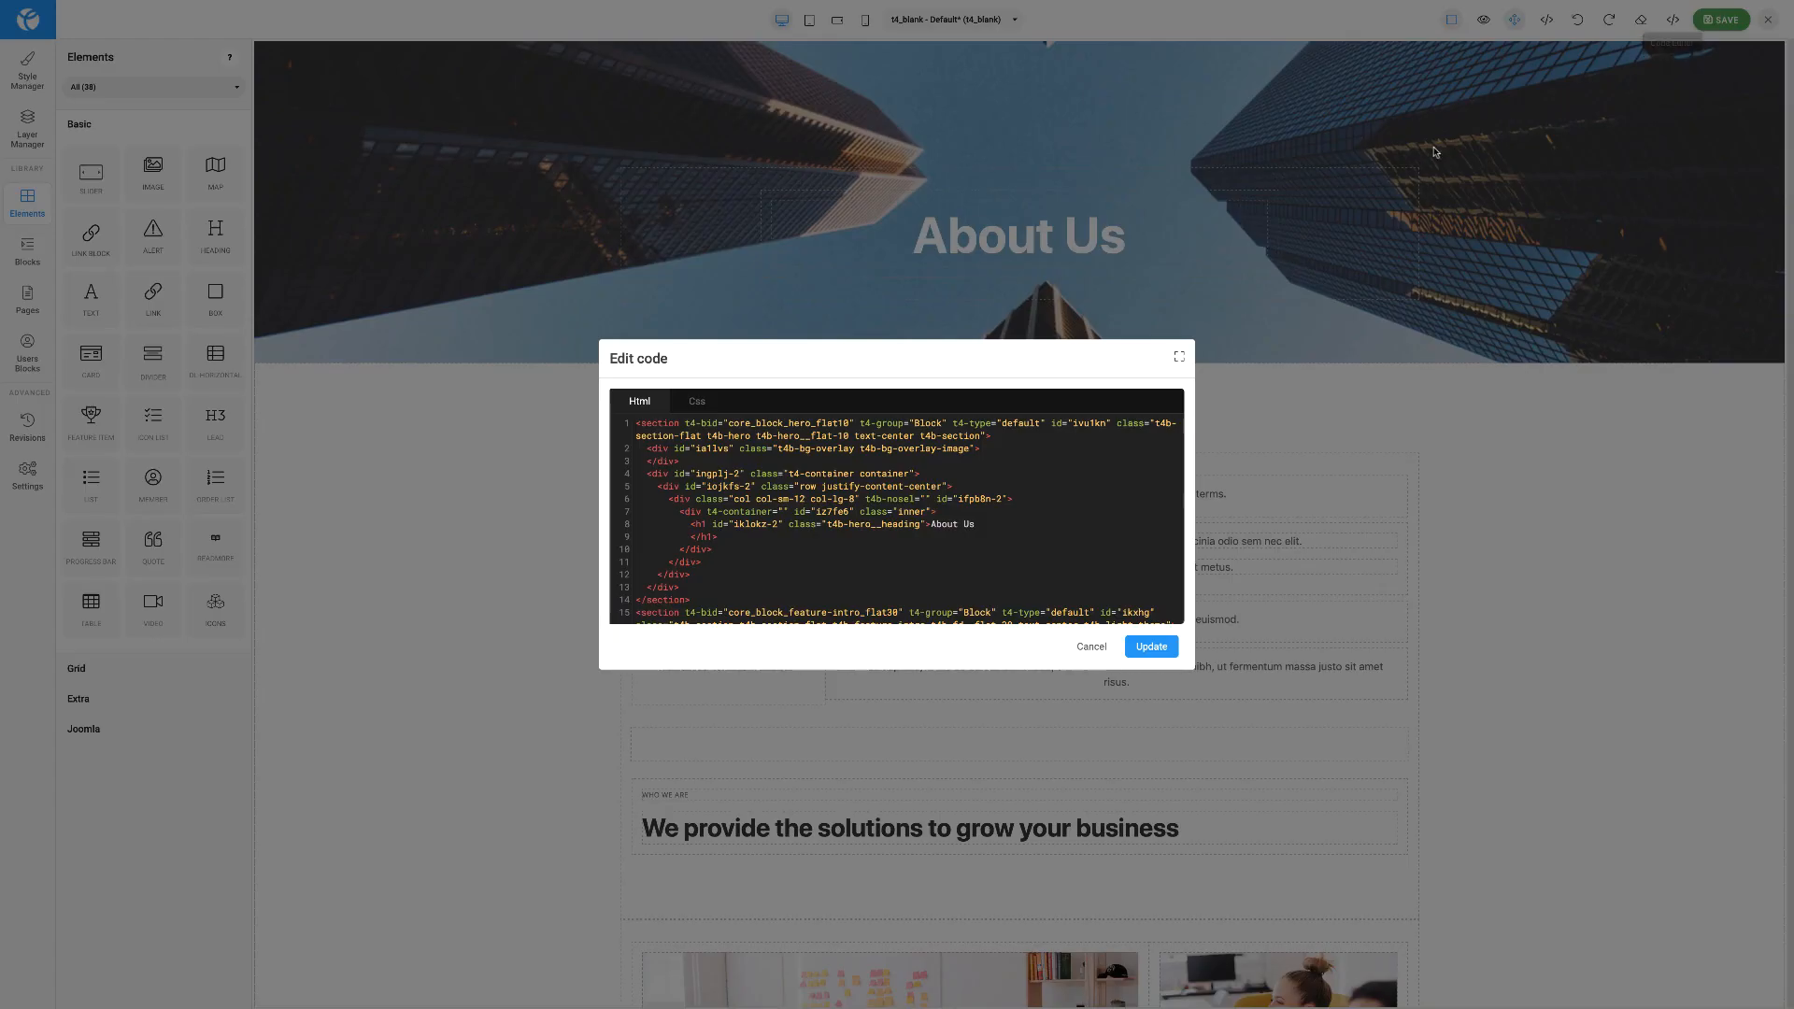
click(720, 409)
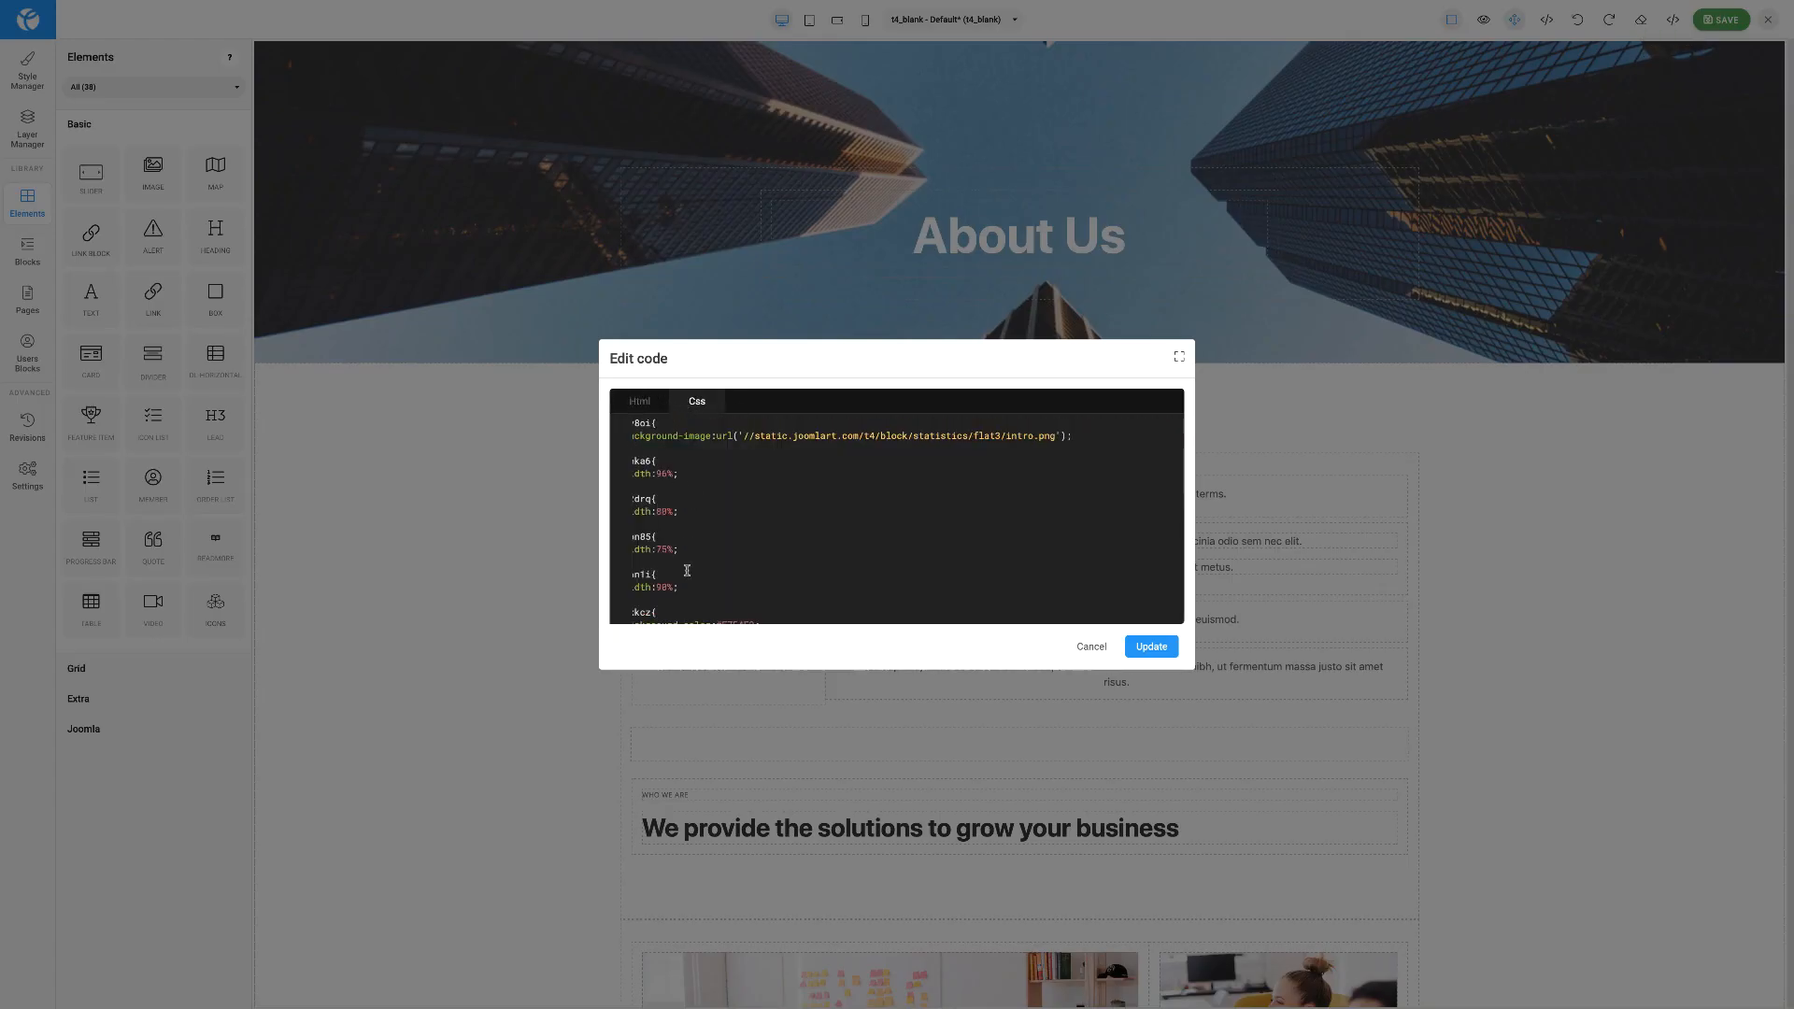
drag(686, 561, 619, 563)
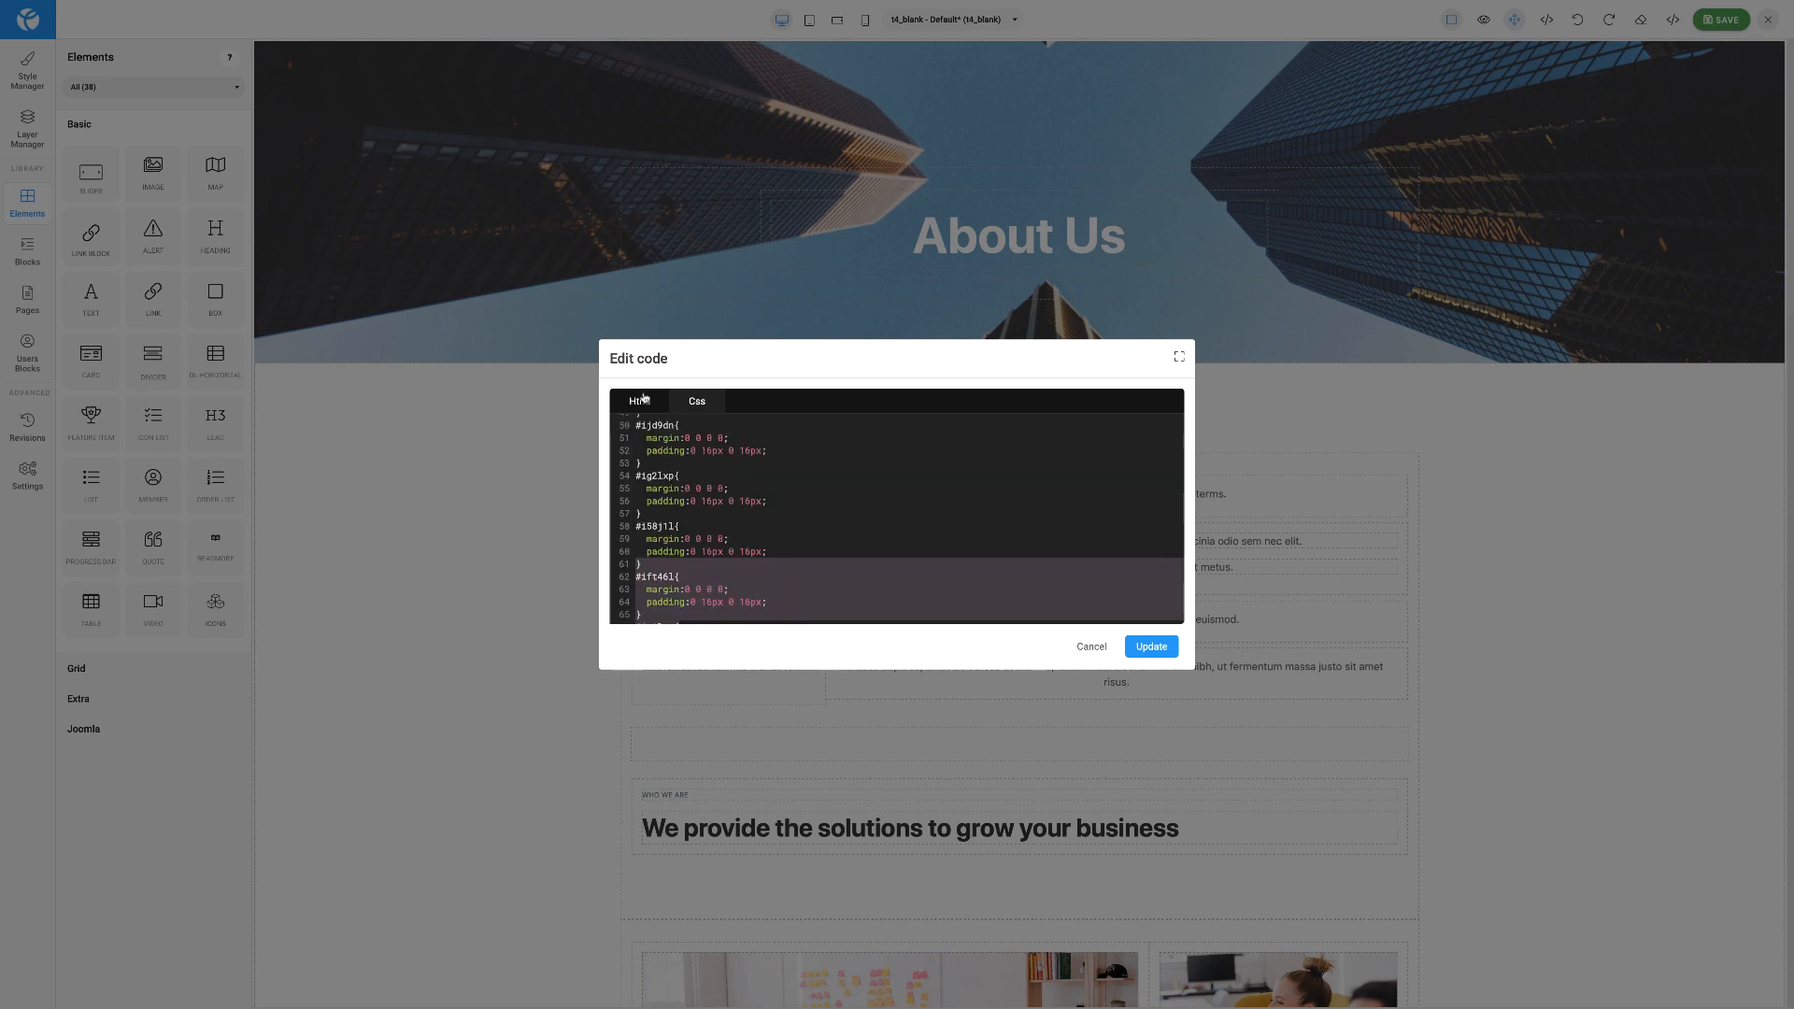
click(1144, 652)
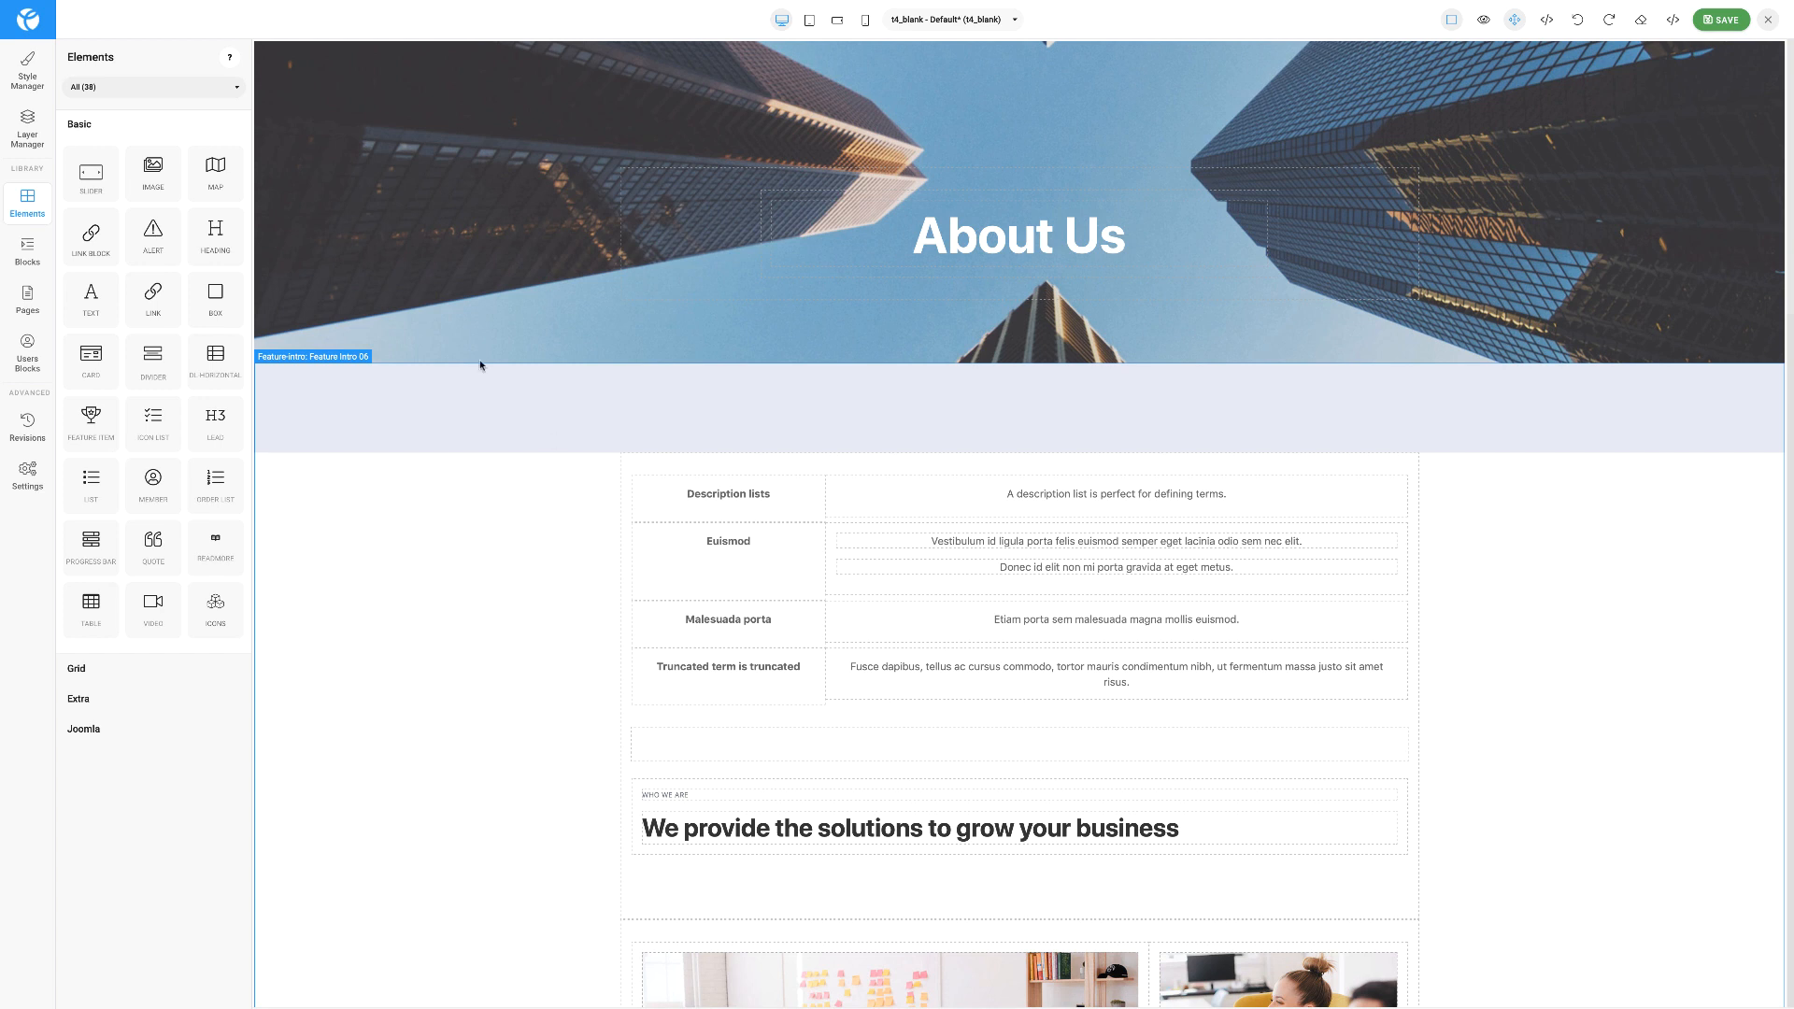
View the Style Manager, and list the Body's sections in the Layer Manager before collapsing them.
click(27, 86)
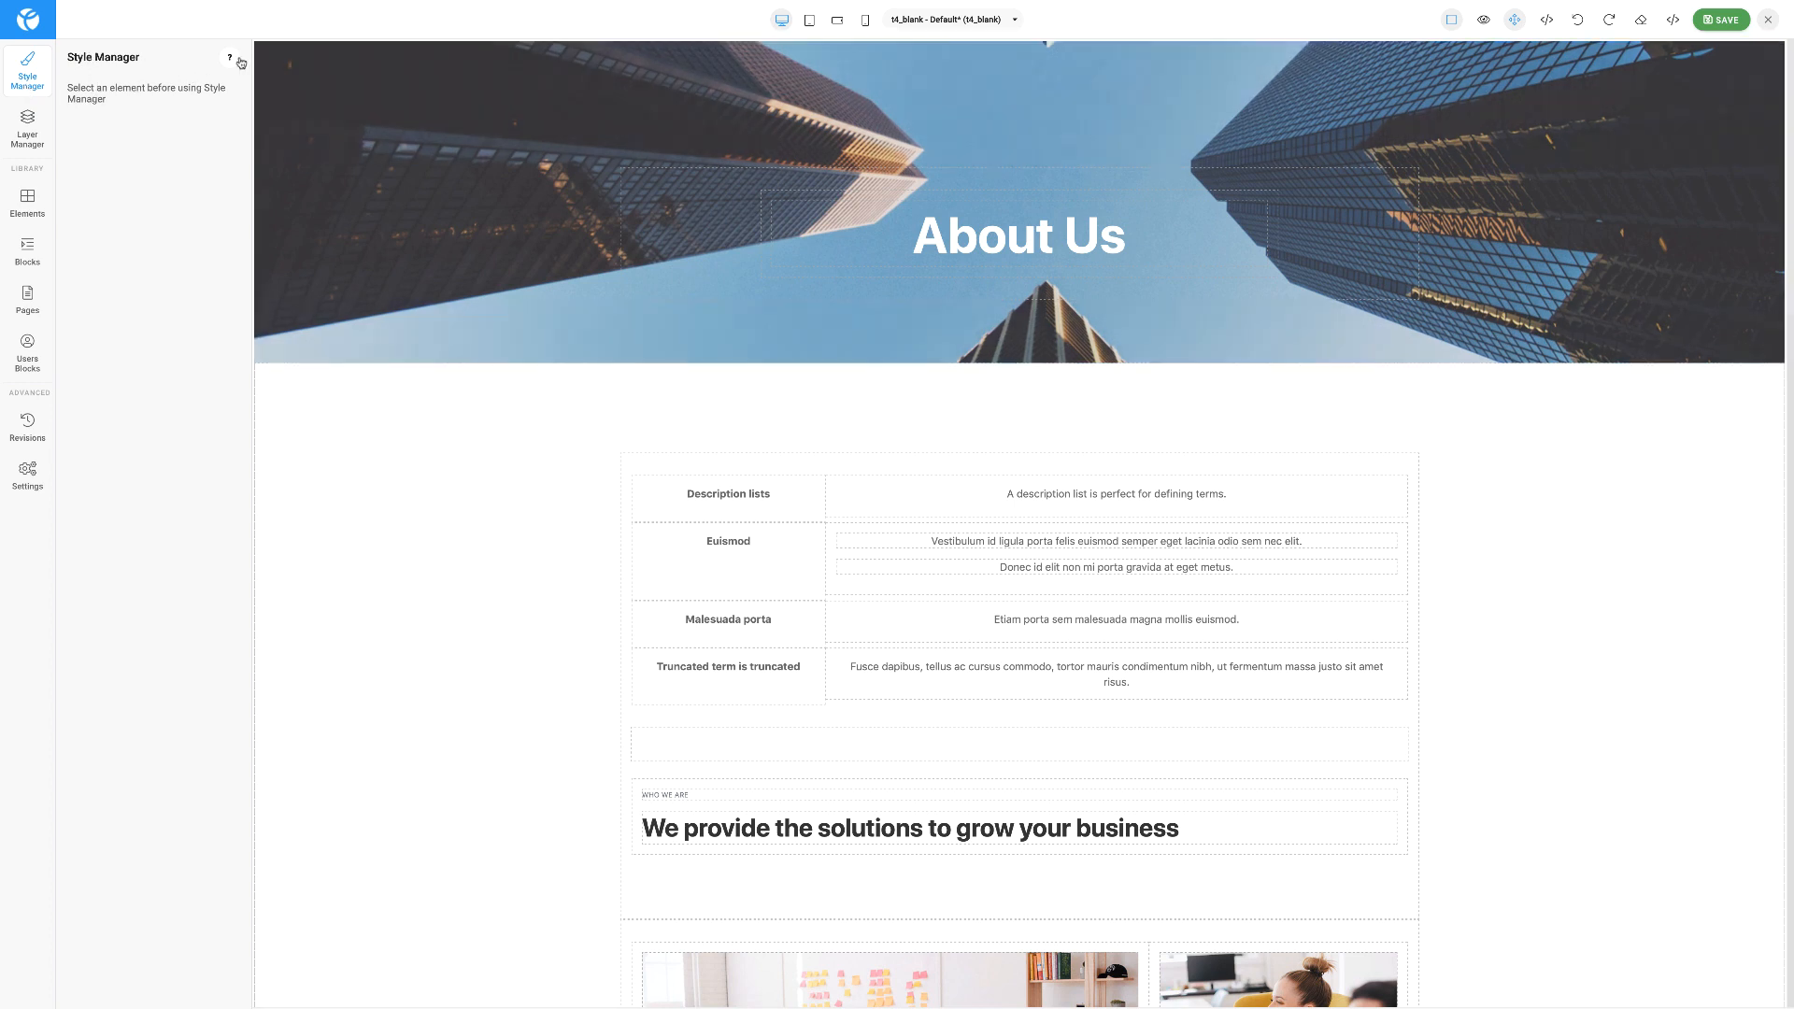
click(27, 134)
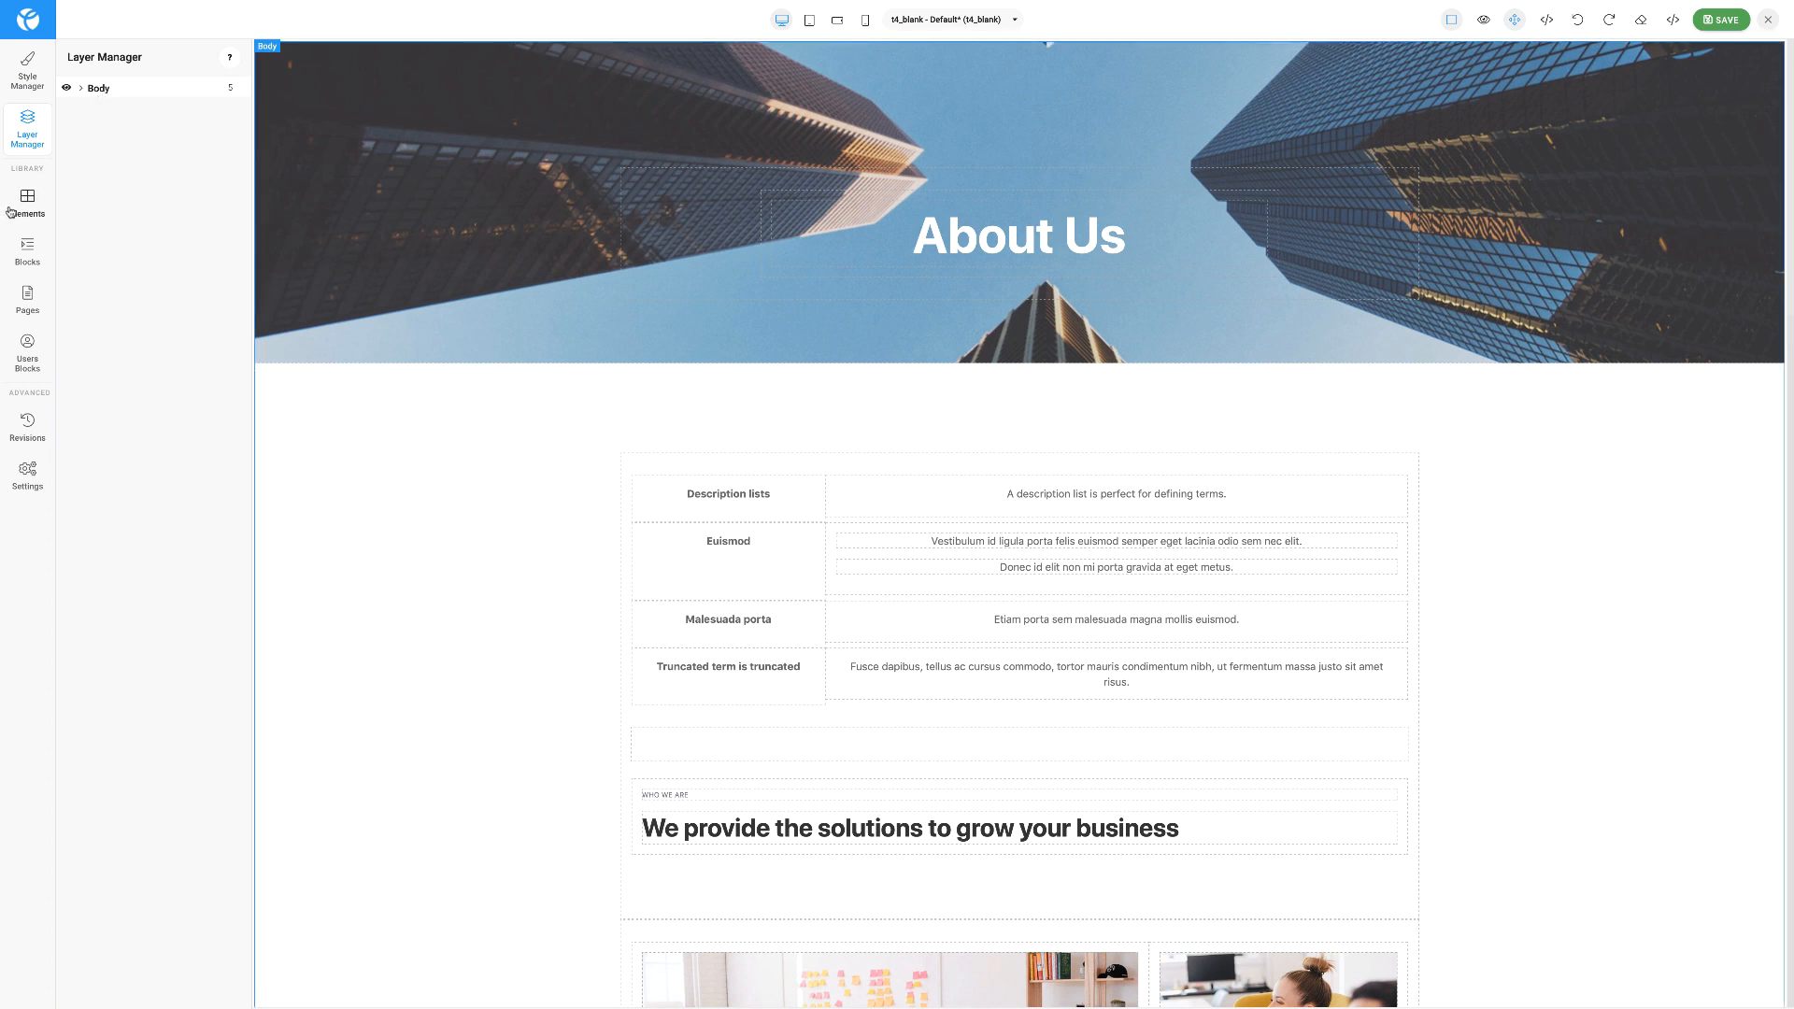
click(155, 91)
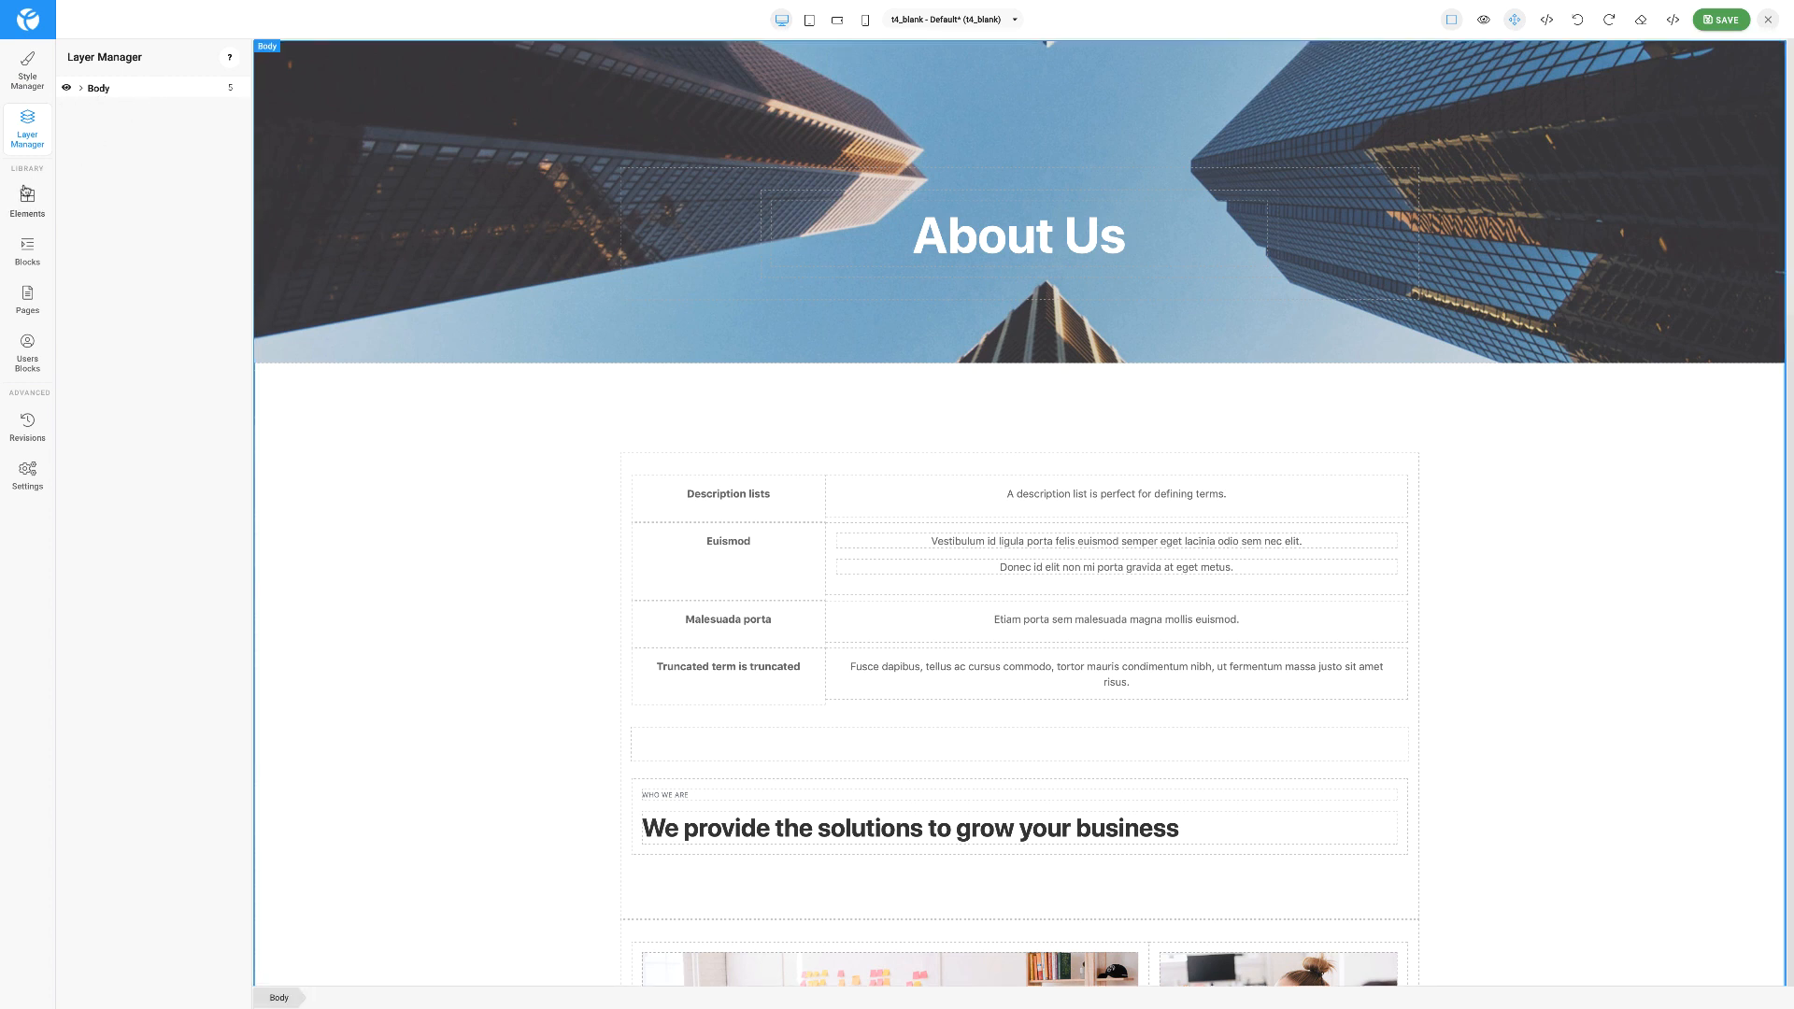
click(81, 89)
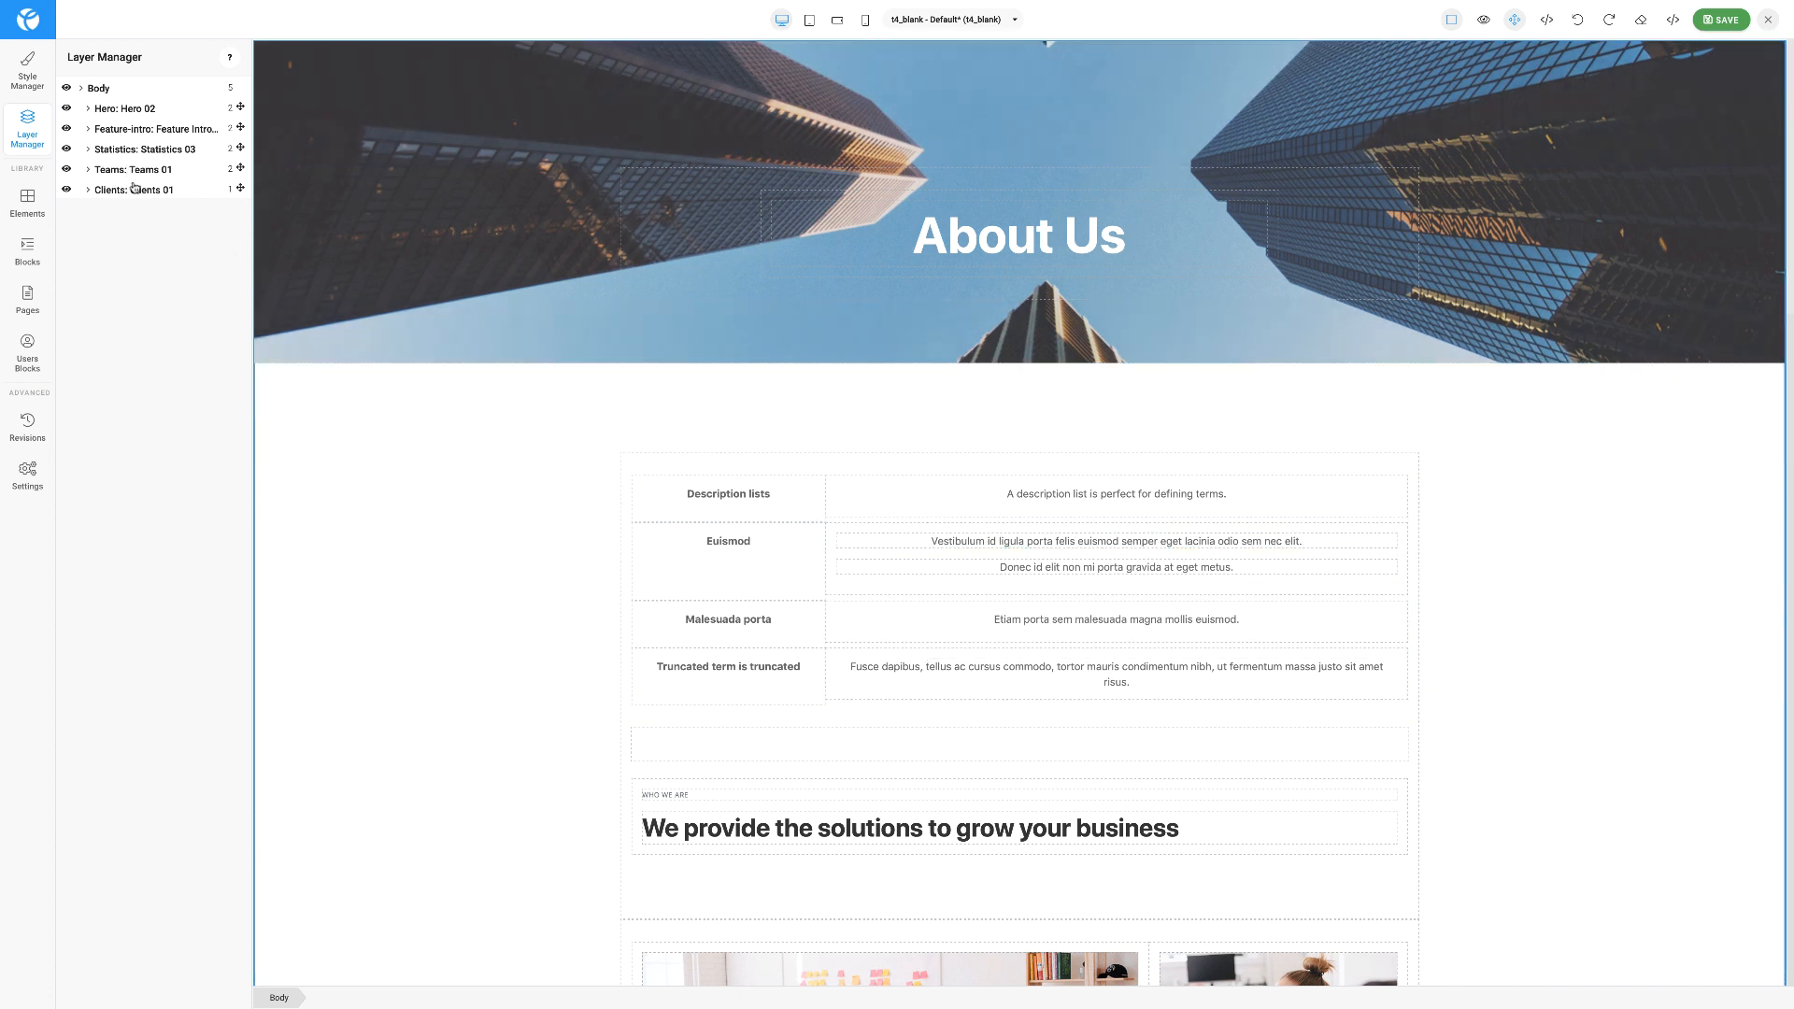
click(82, 89)
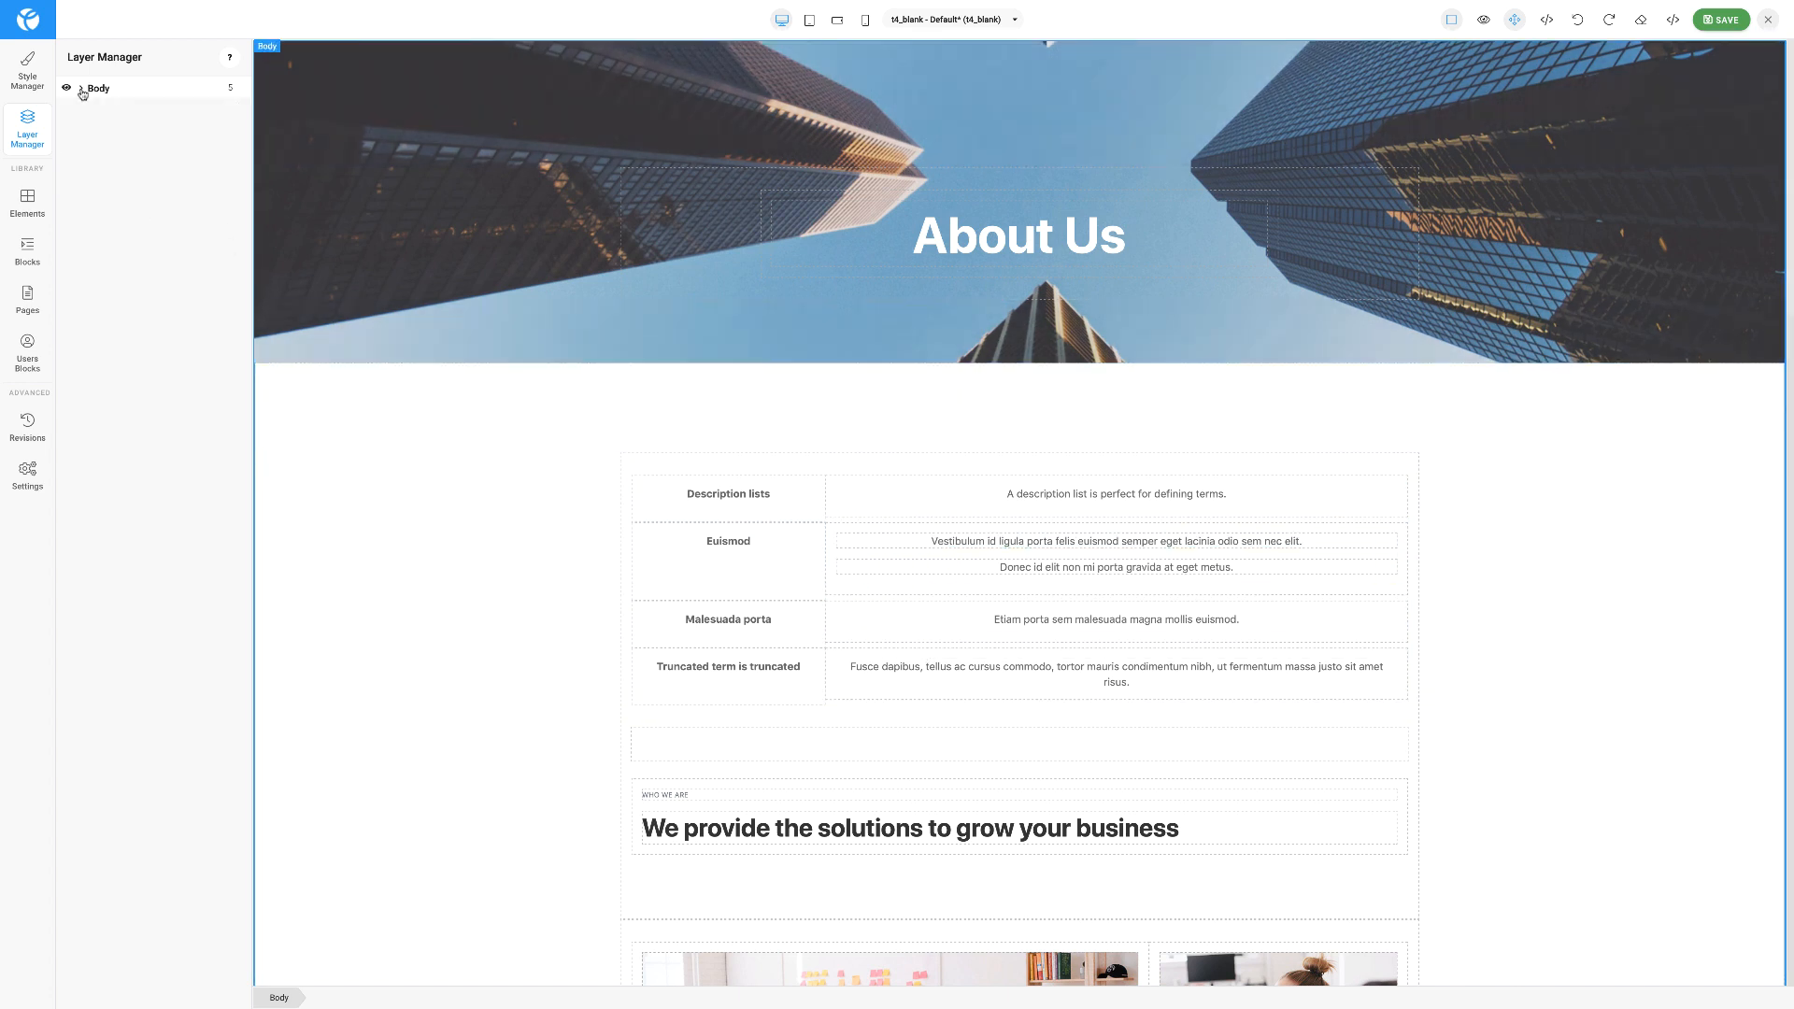
Bring up the Elements library and look over the page sections down to the client statistics and back.
click(30, 210)
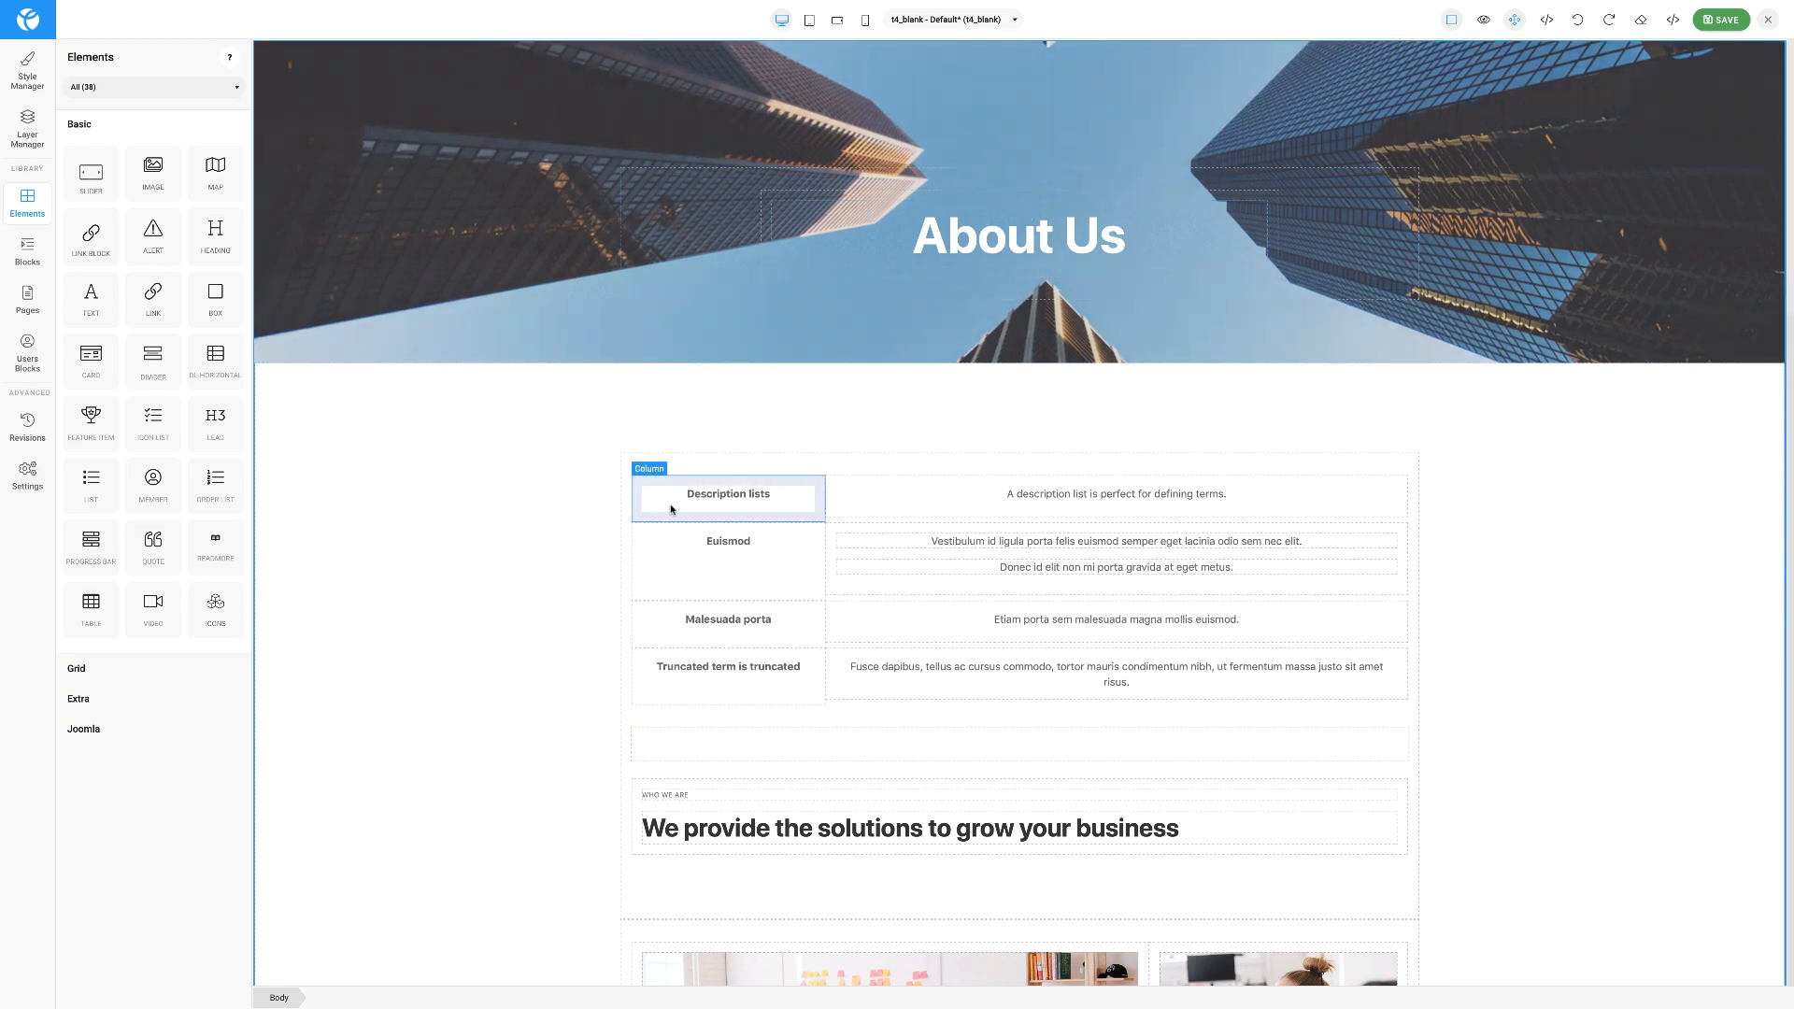
scroll(920, 601, down, 3)
scroll(941, 599, down, 12)
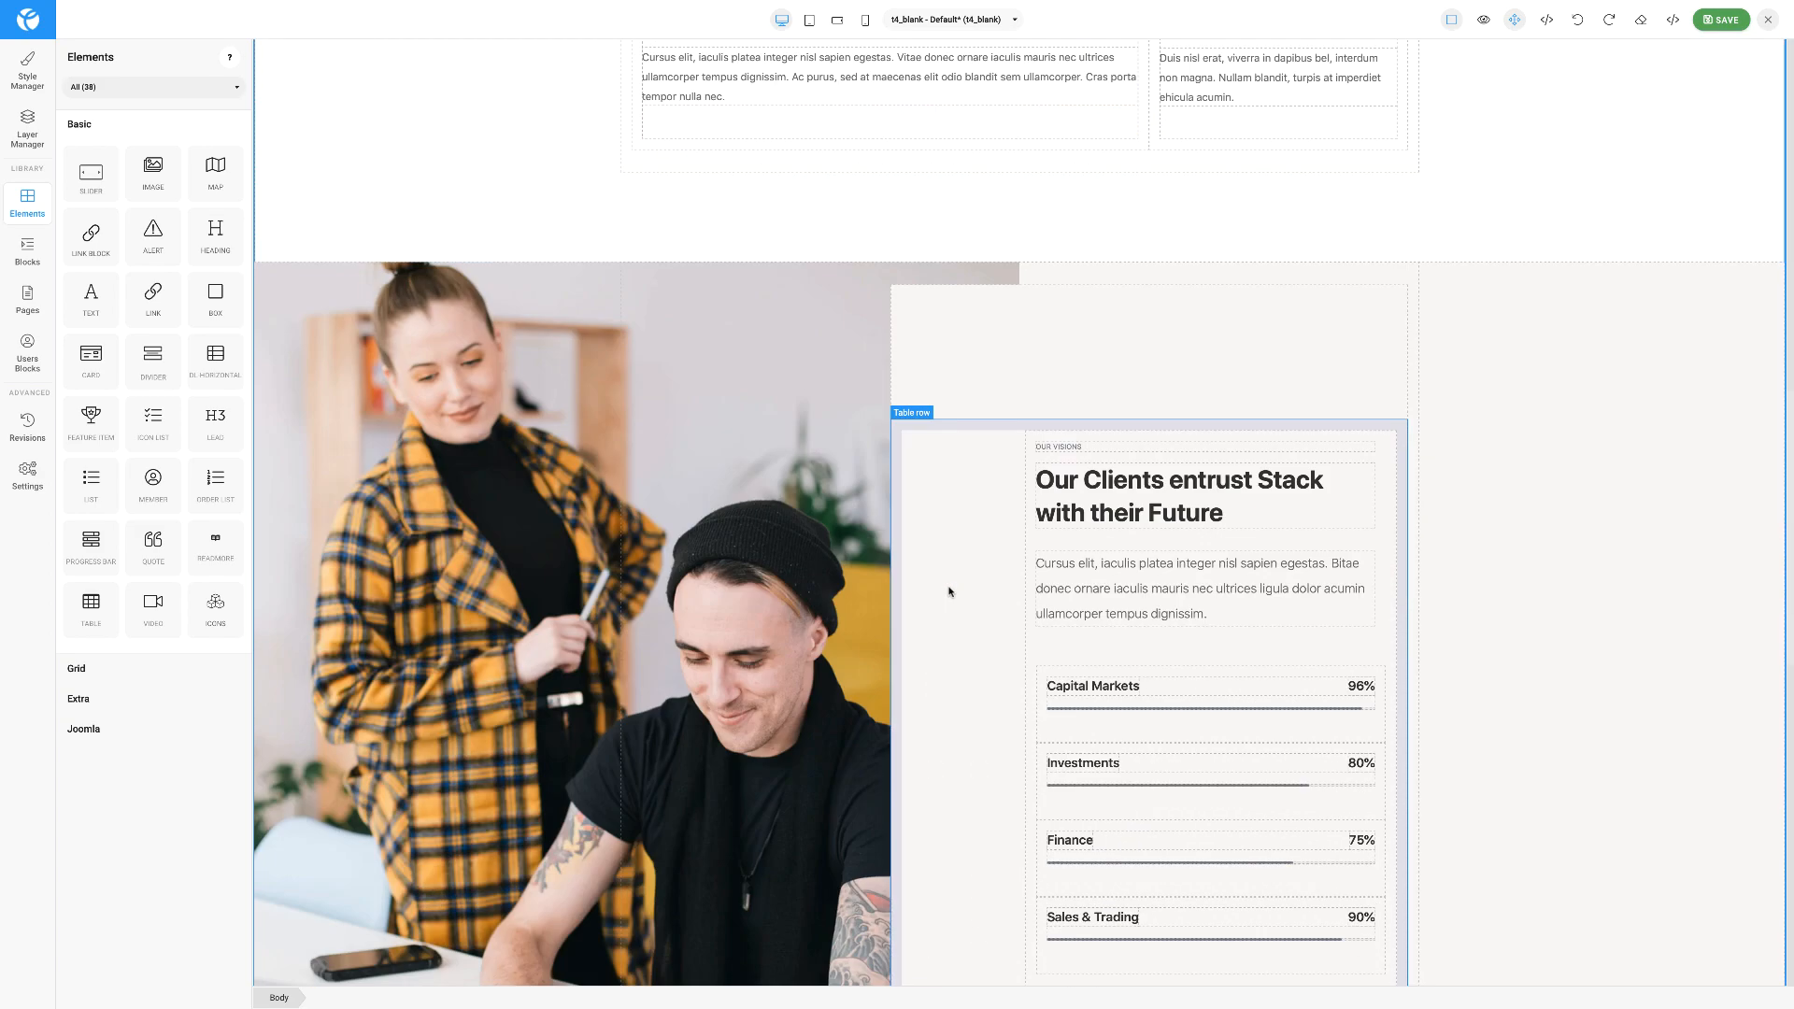
scroll(955, 586, up, 15)
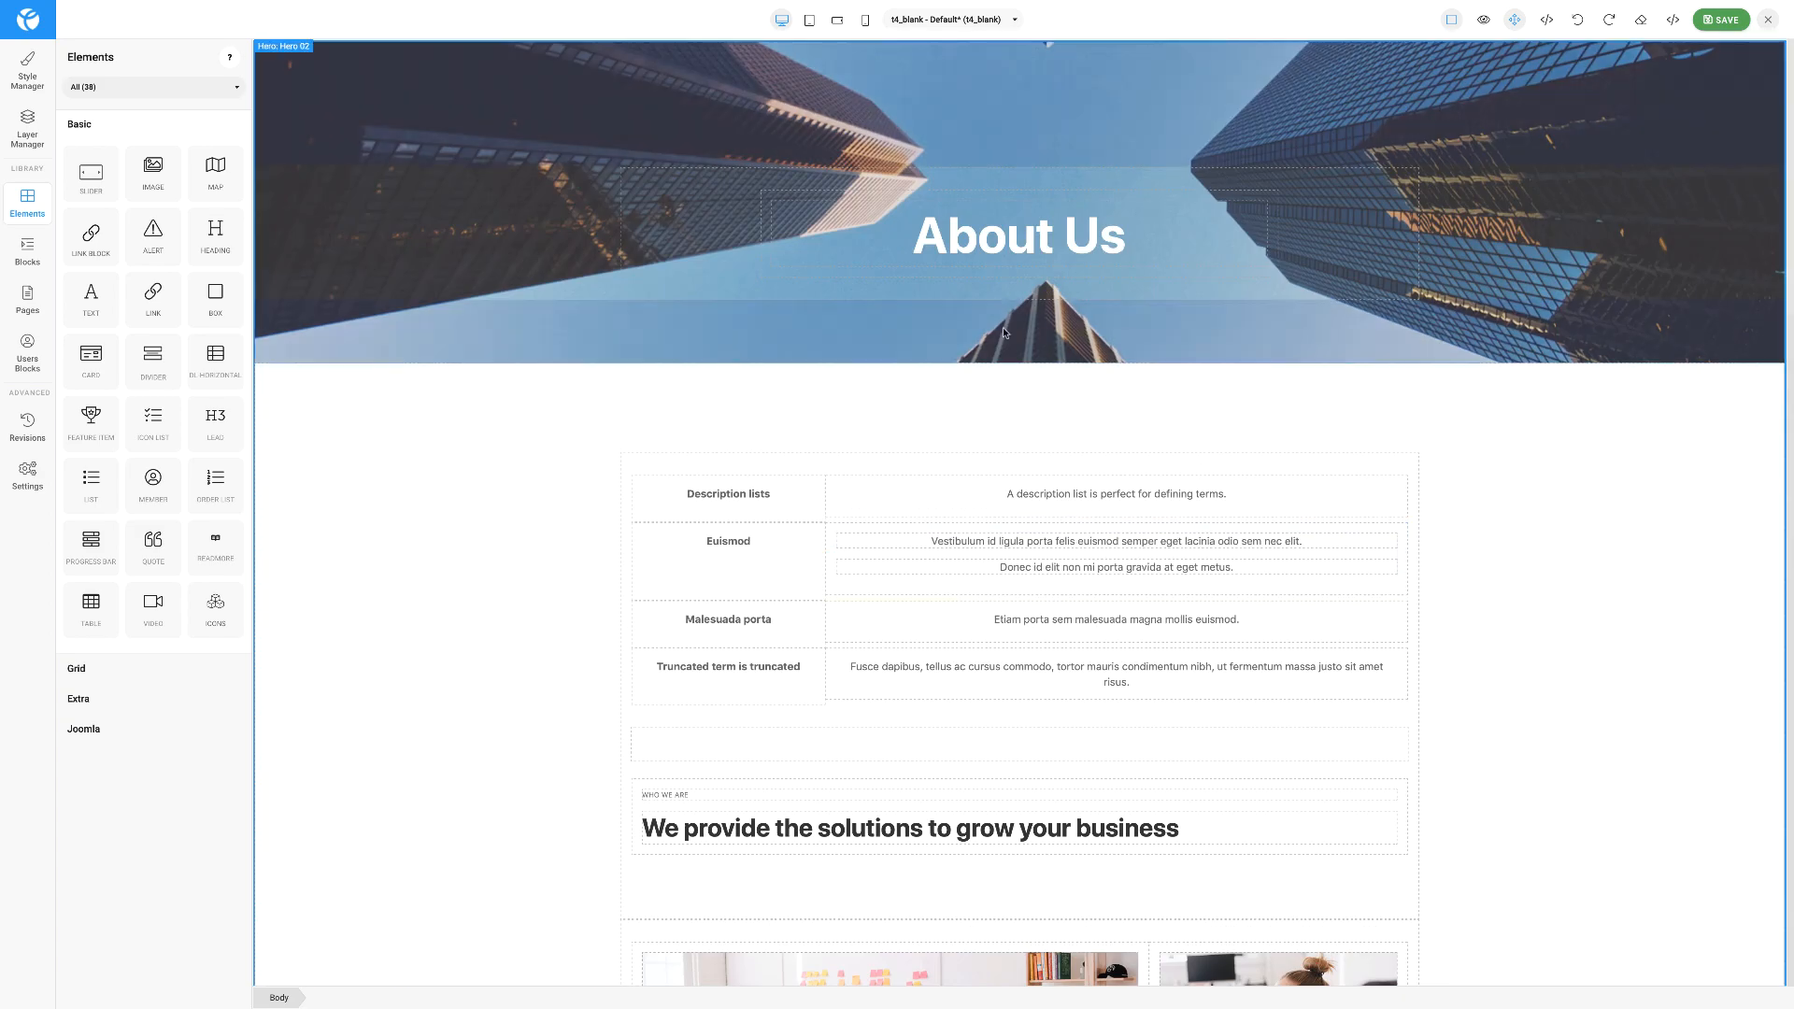
Delete and retype "bo" in the About Us hero heading, and view the text's highlight color palette without choosing one.
click(962, 241)
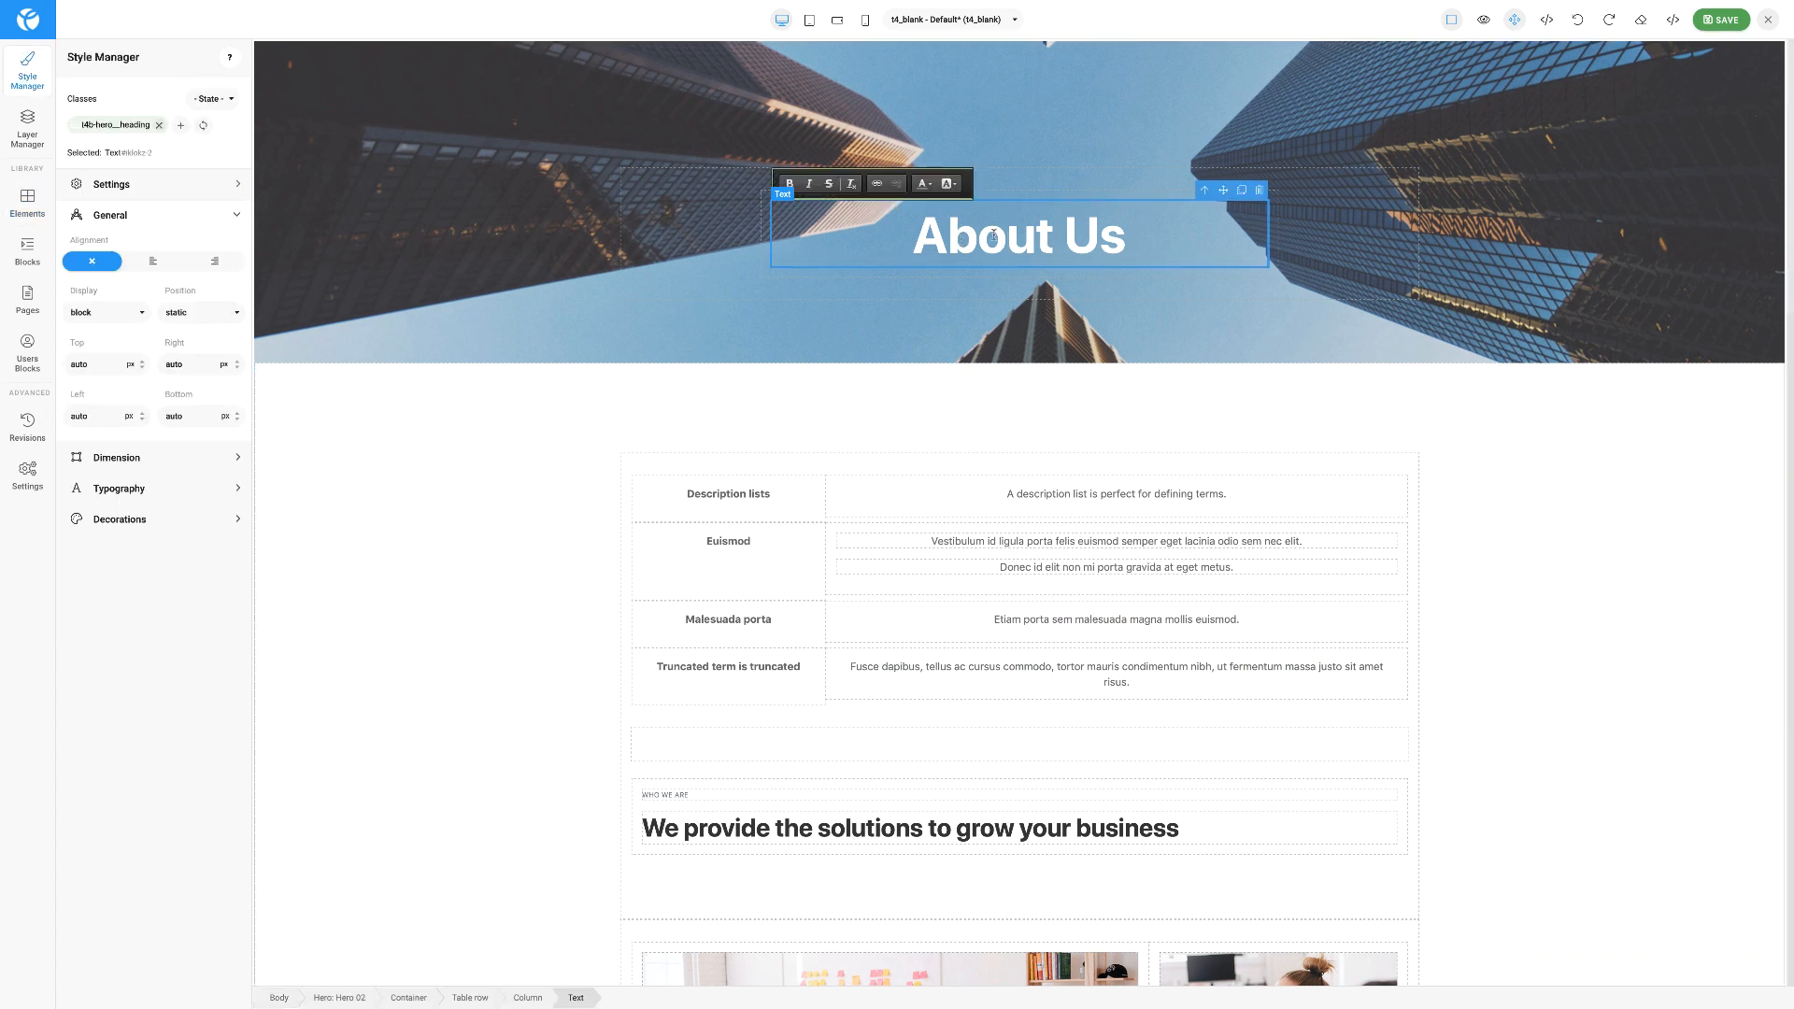
key(BackSpace)
key(BackSpace)
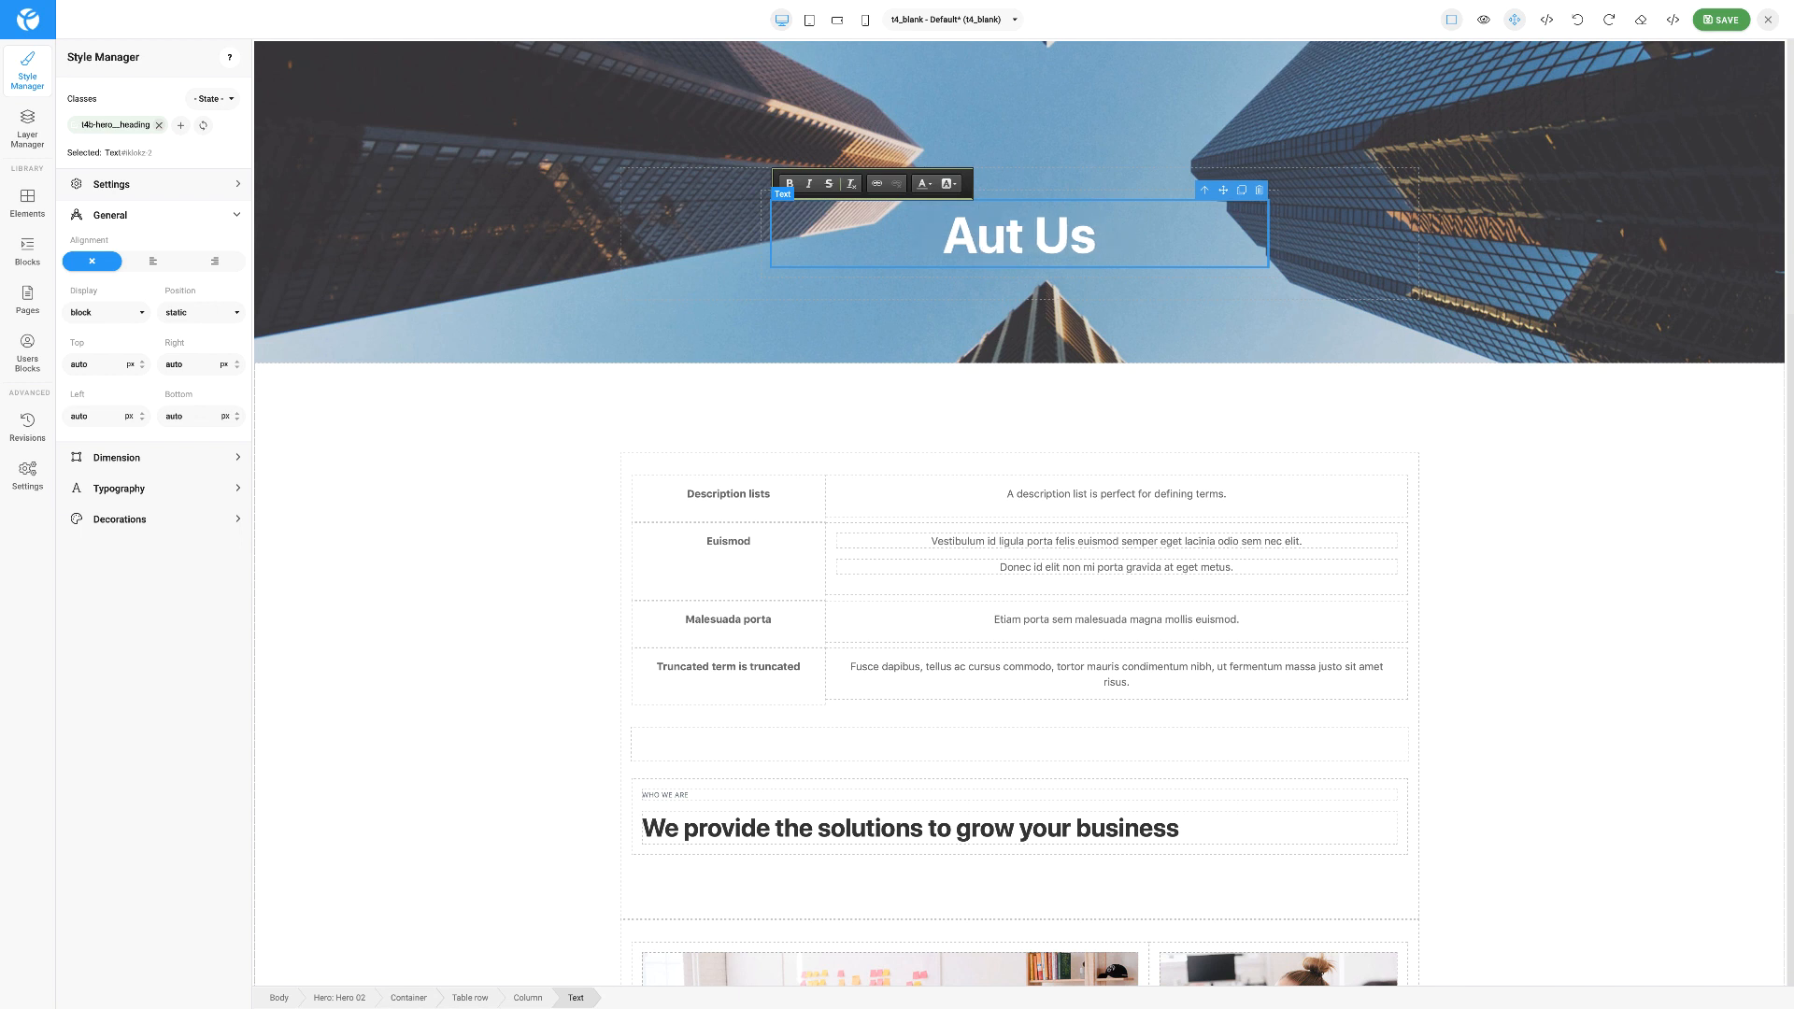
text(bo)
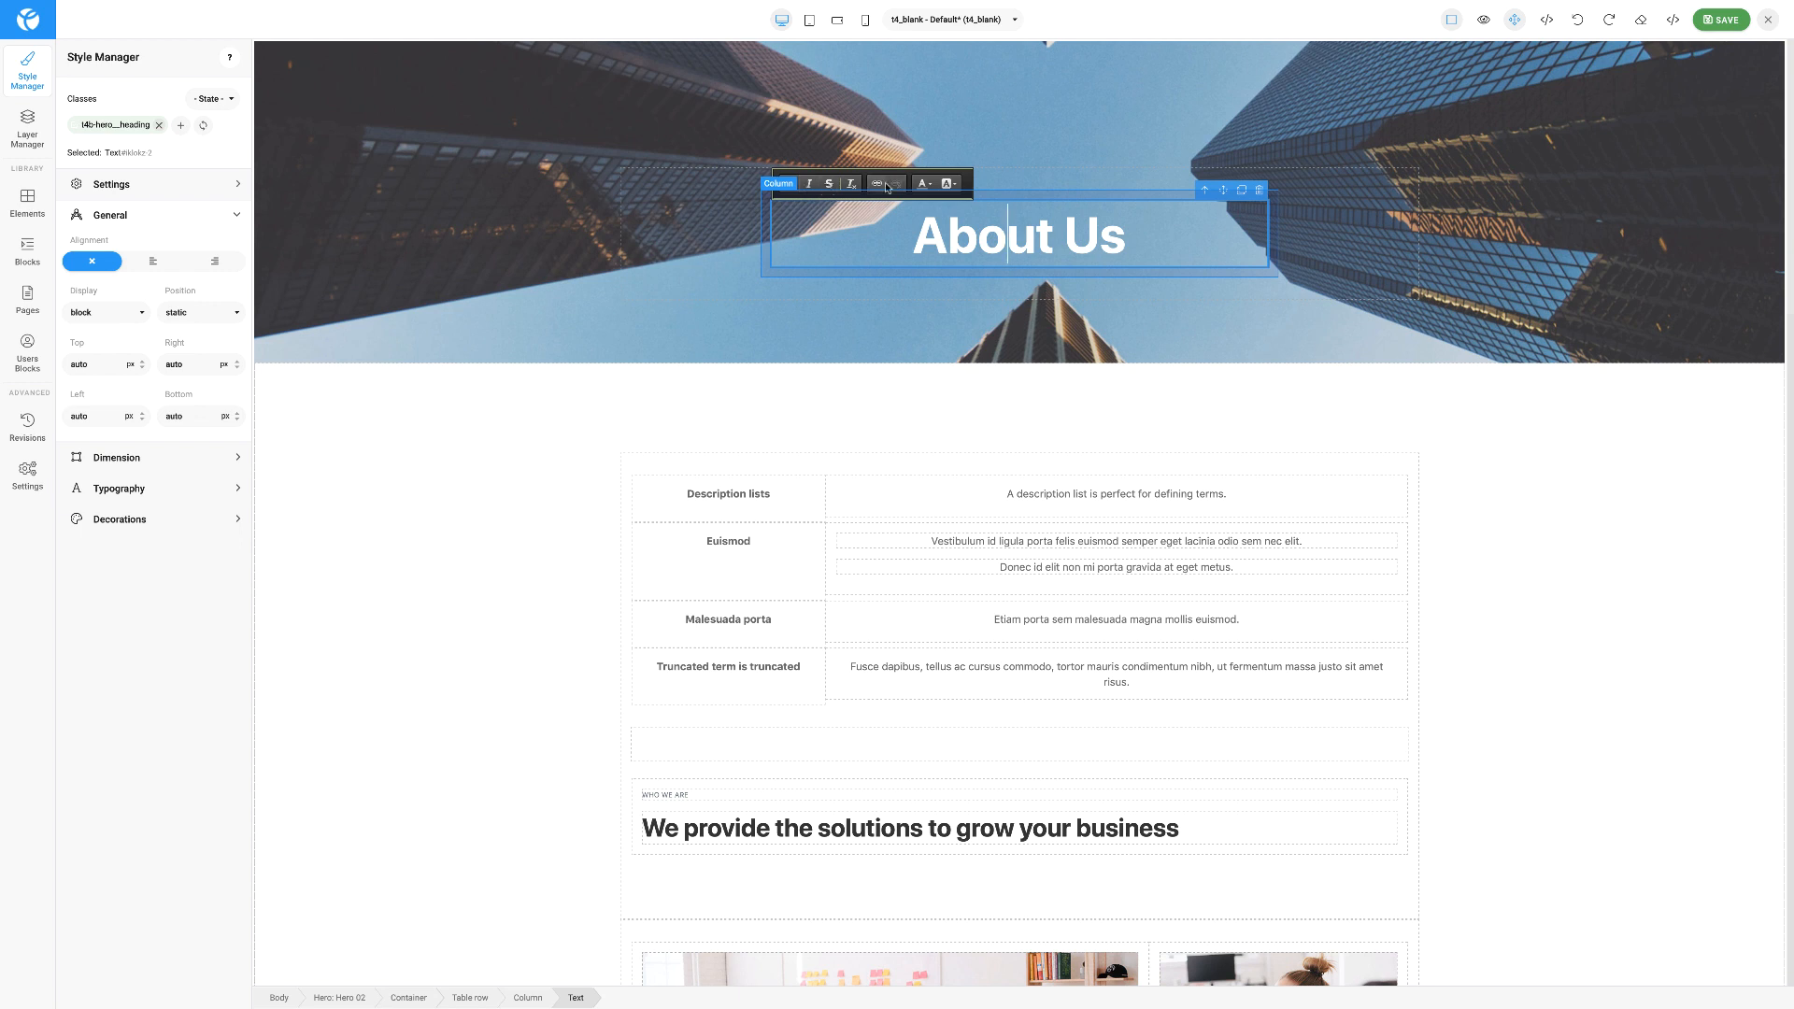
click(948, 184)
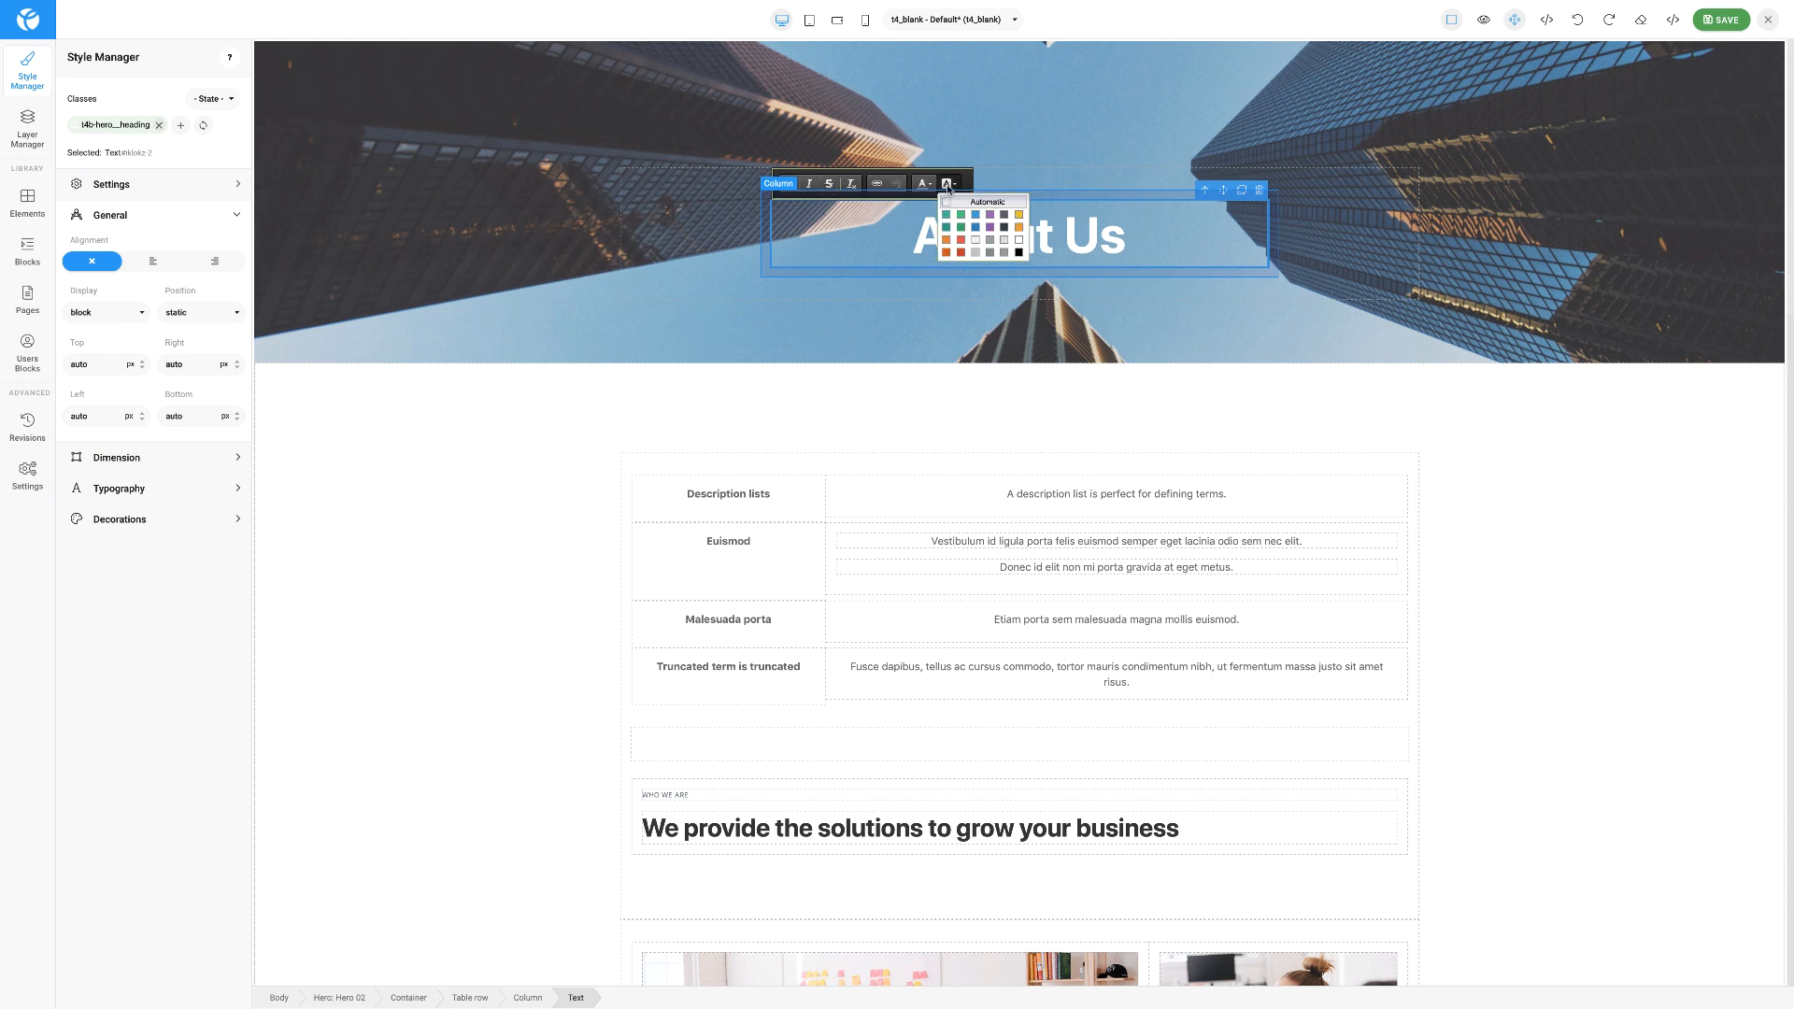
click(921, 226)
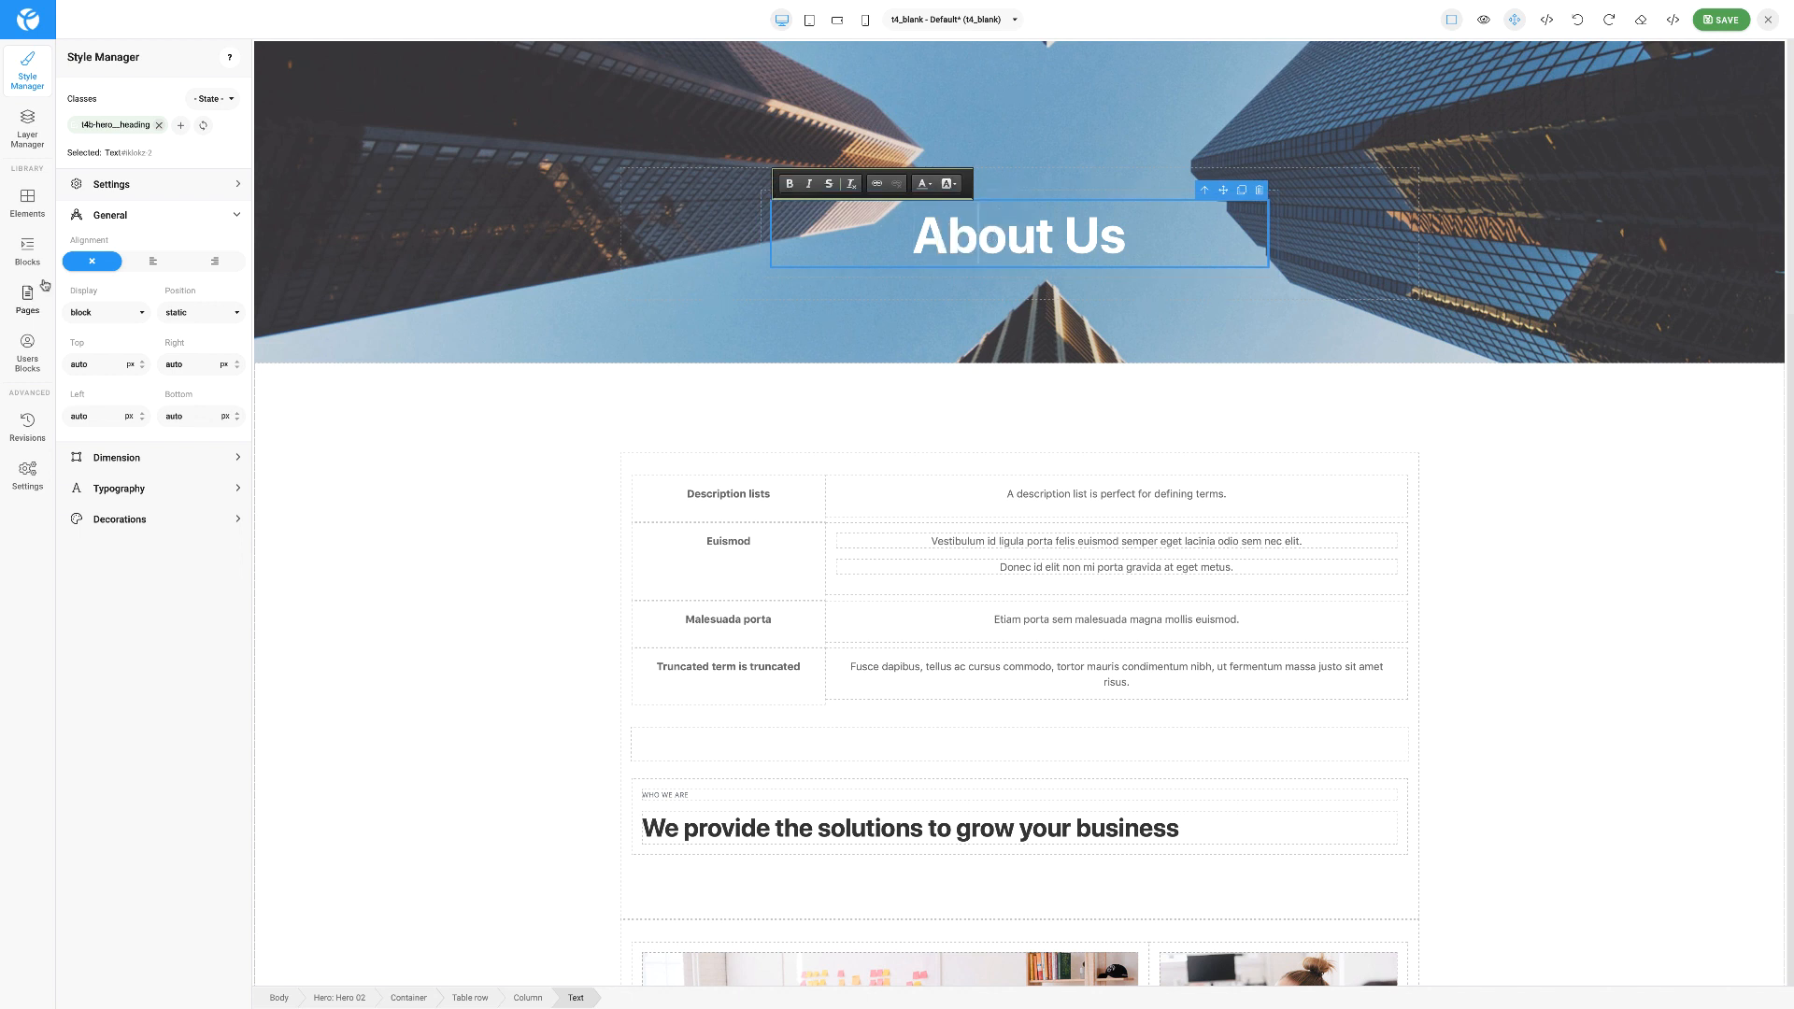
Try the inline display on the About Us heading and set it back to block.
click(133, 318)
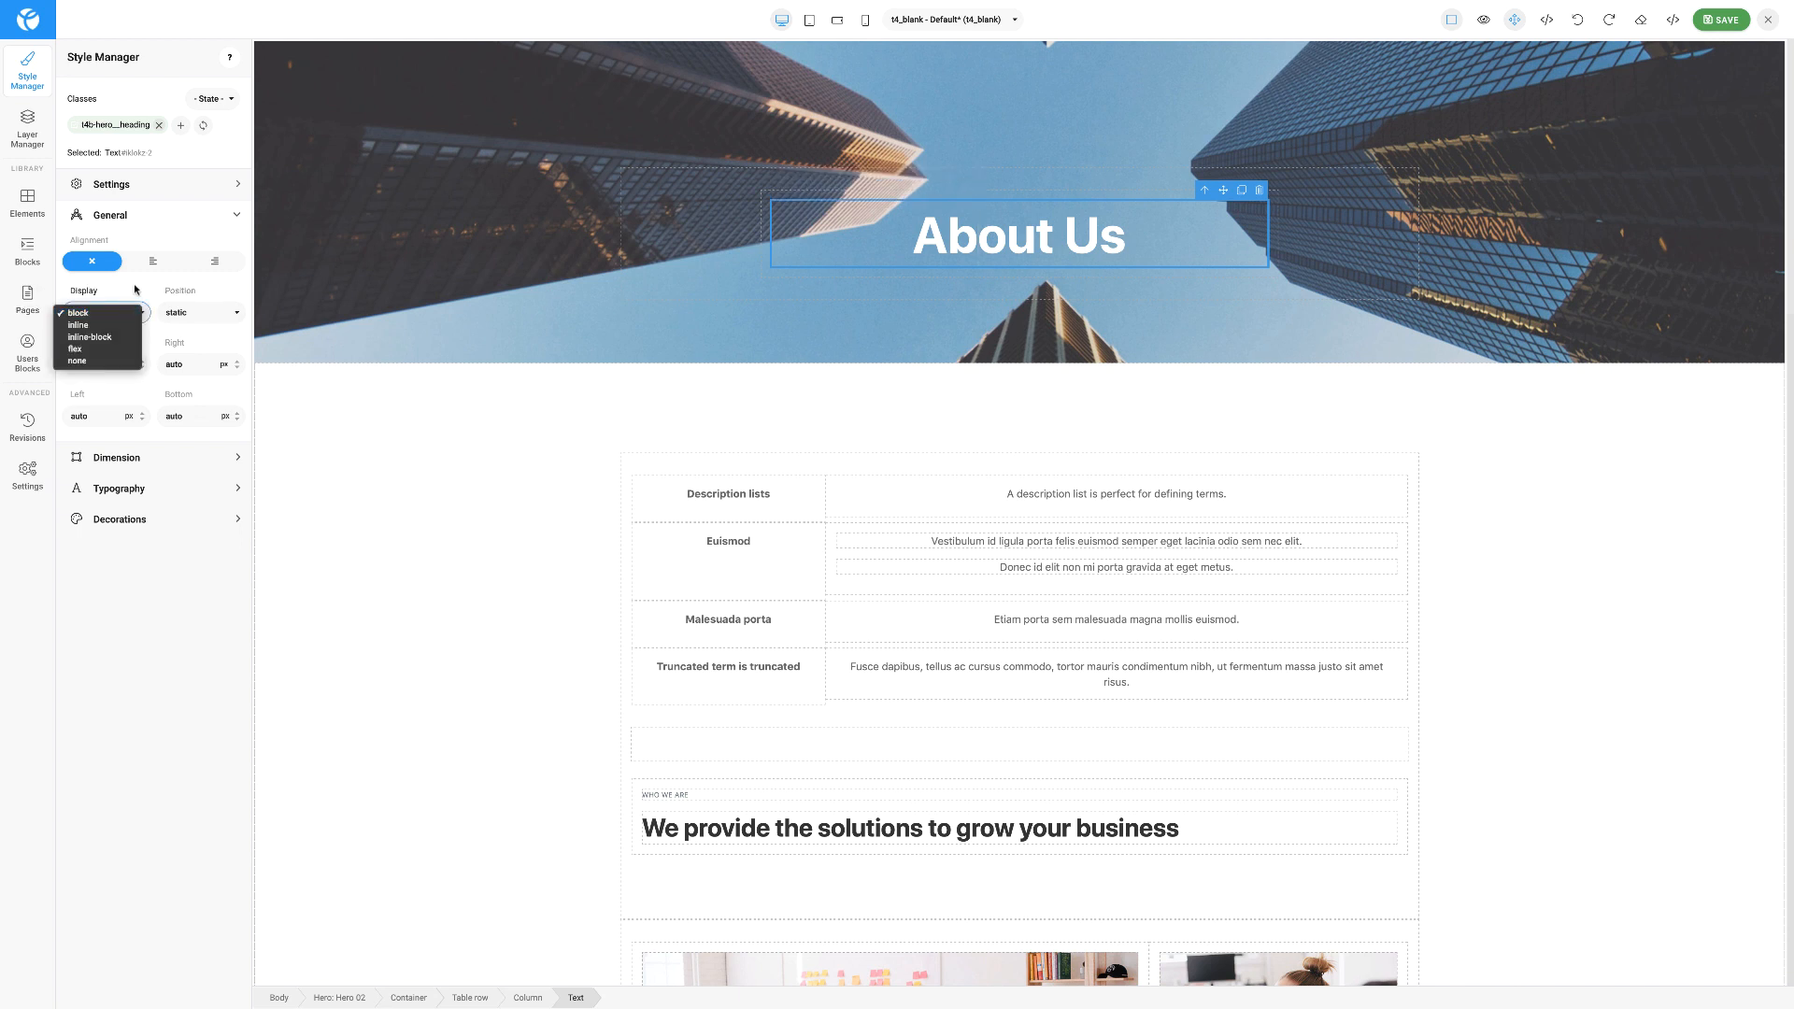
click(103, 324)
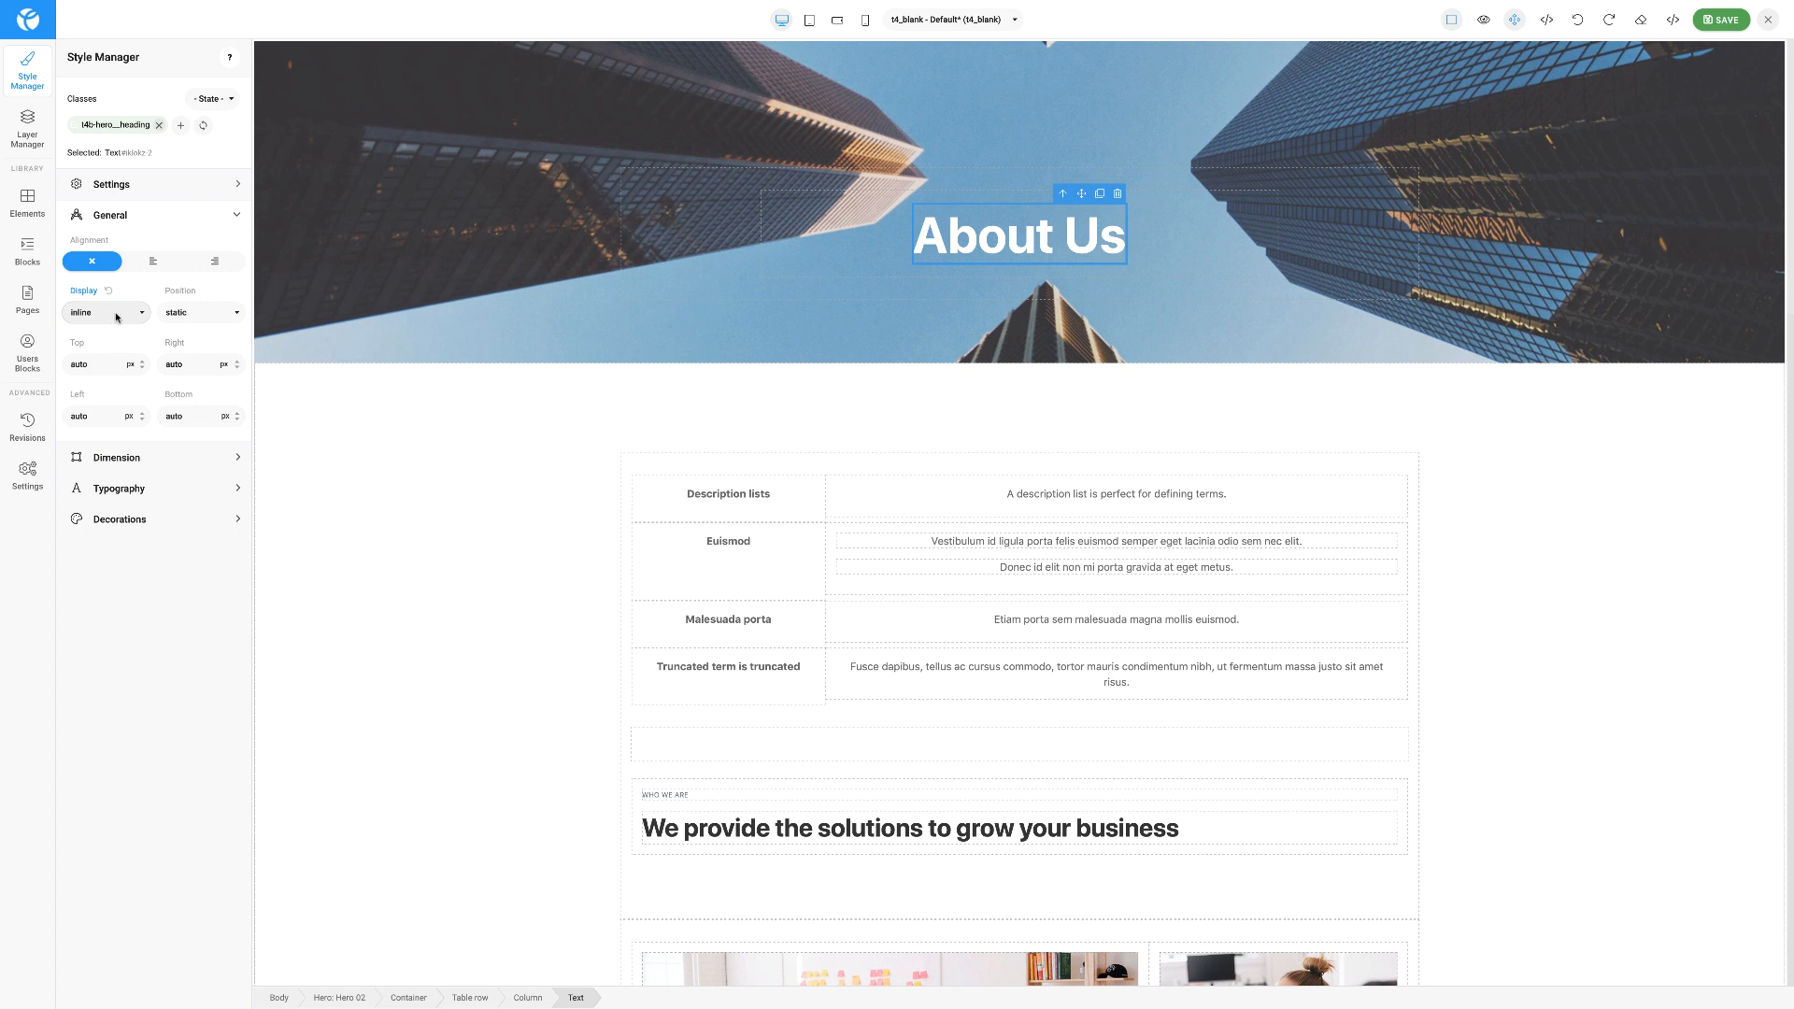
click(129, 316)
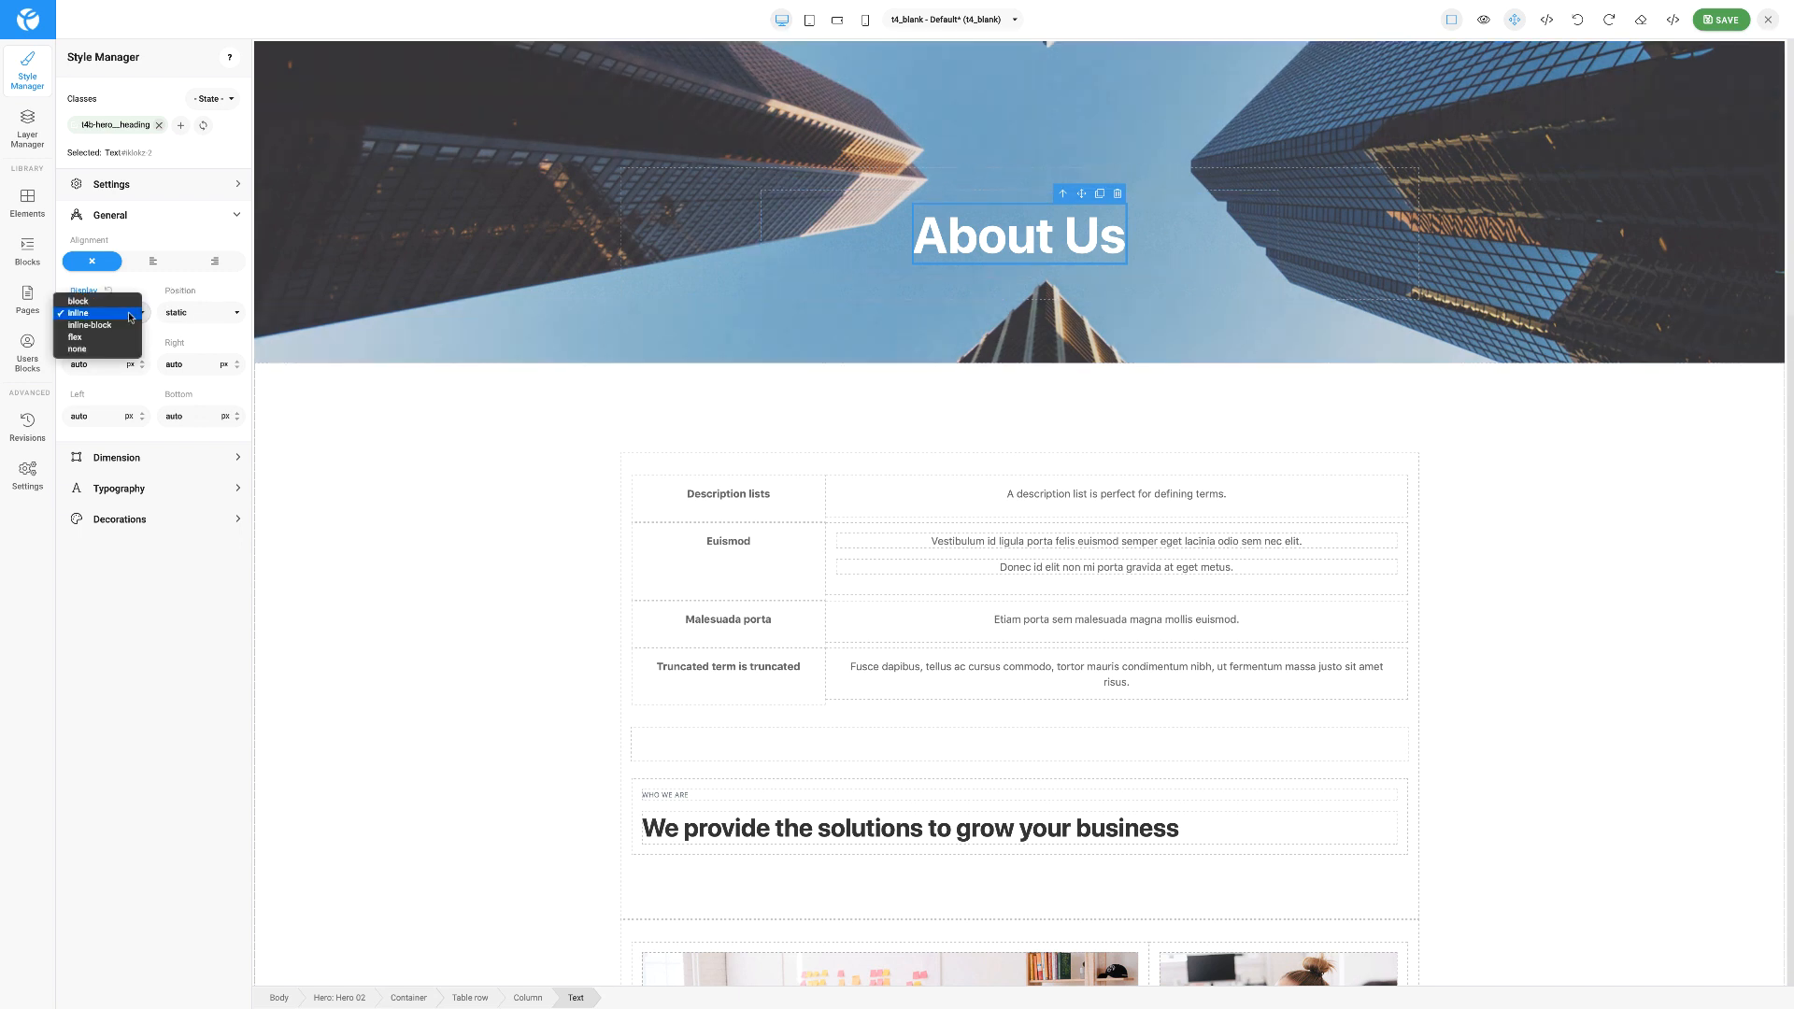
click(108, 302)
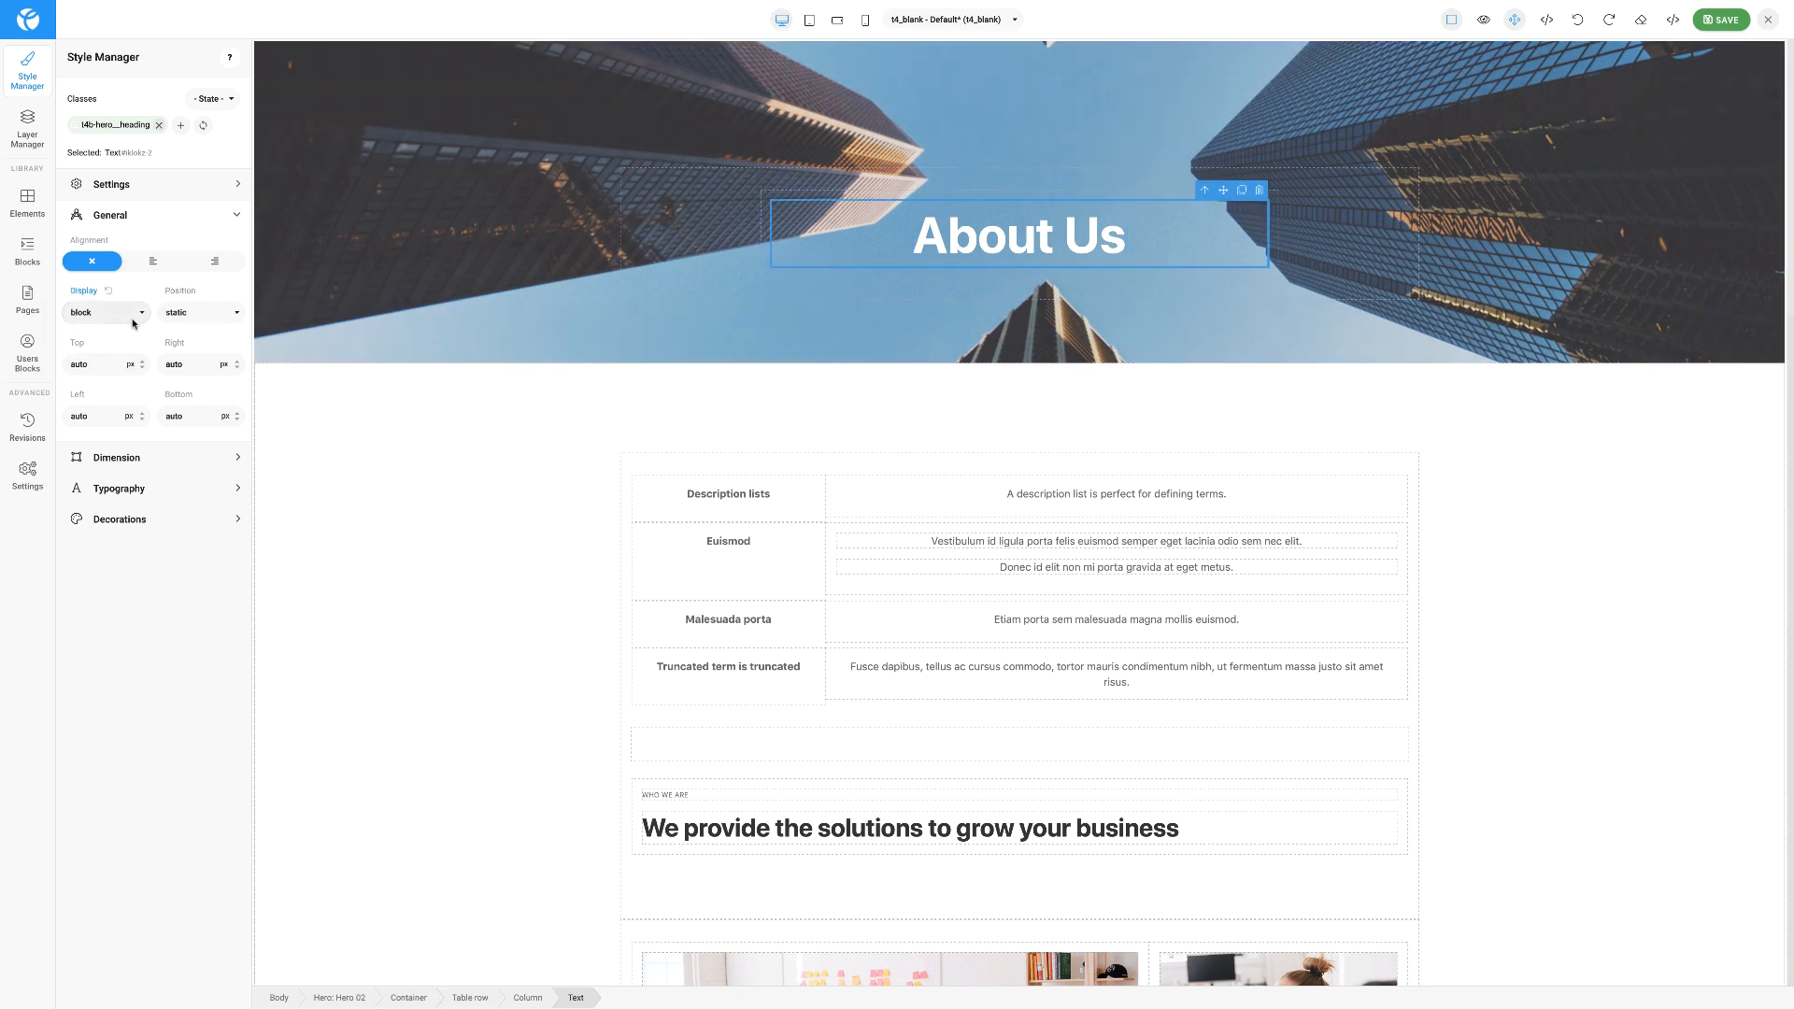
Try the absolute and relative positions on the About Us heading and return it to static.
click(194, 314)
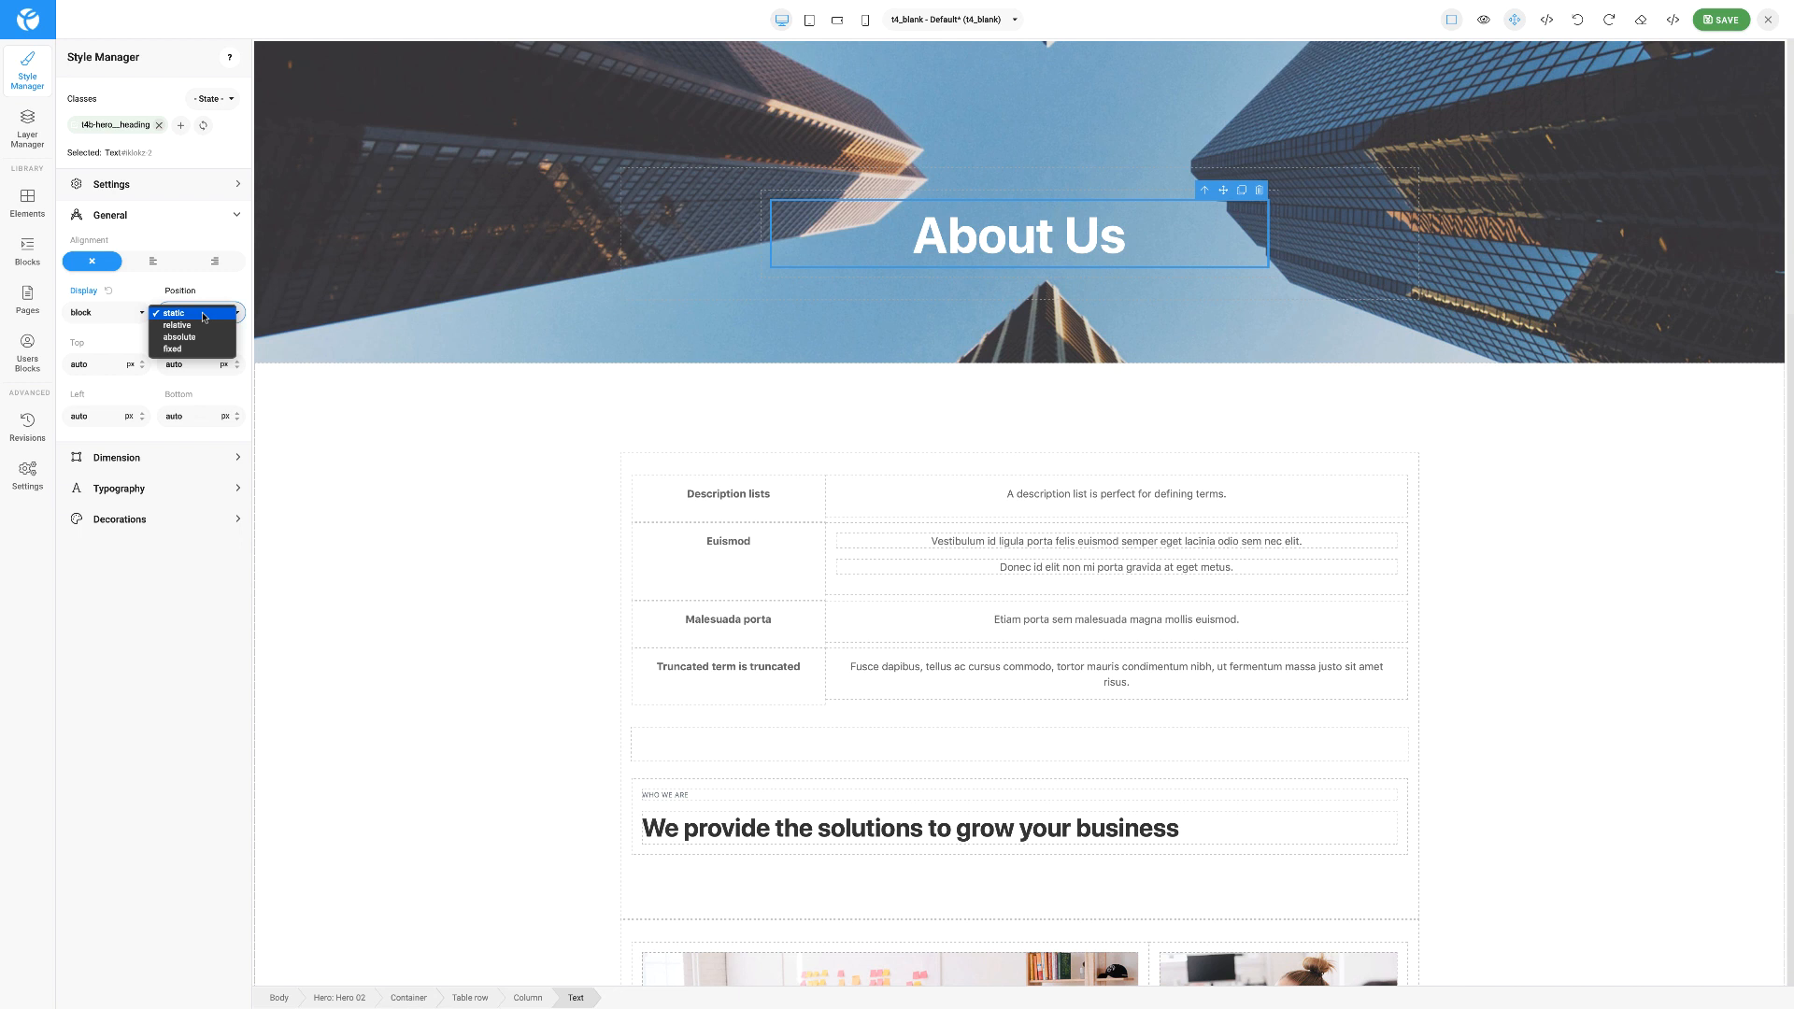
click(149, 284)
click(193, 315)
click(180, 338)
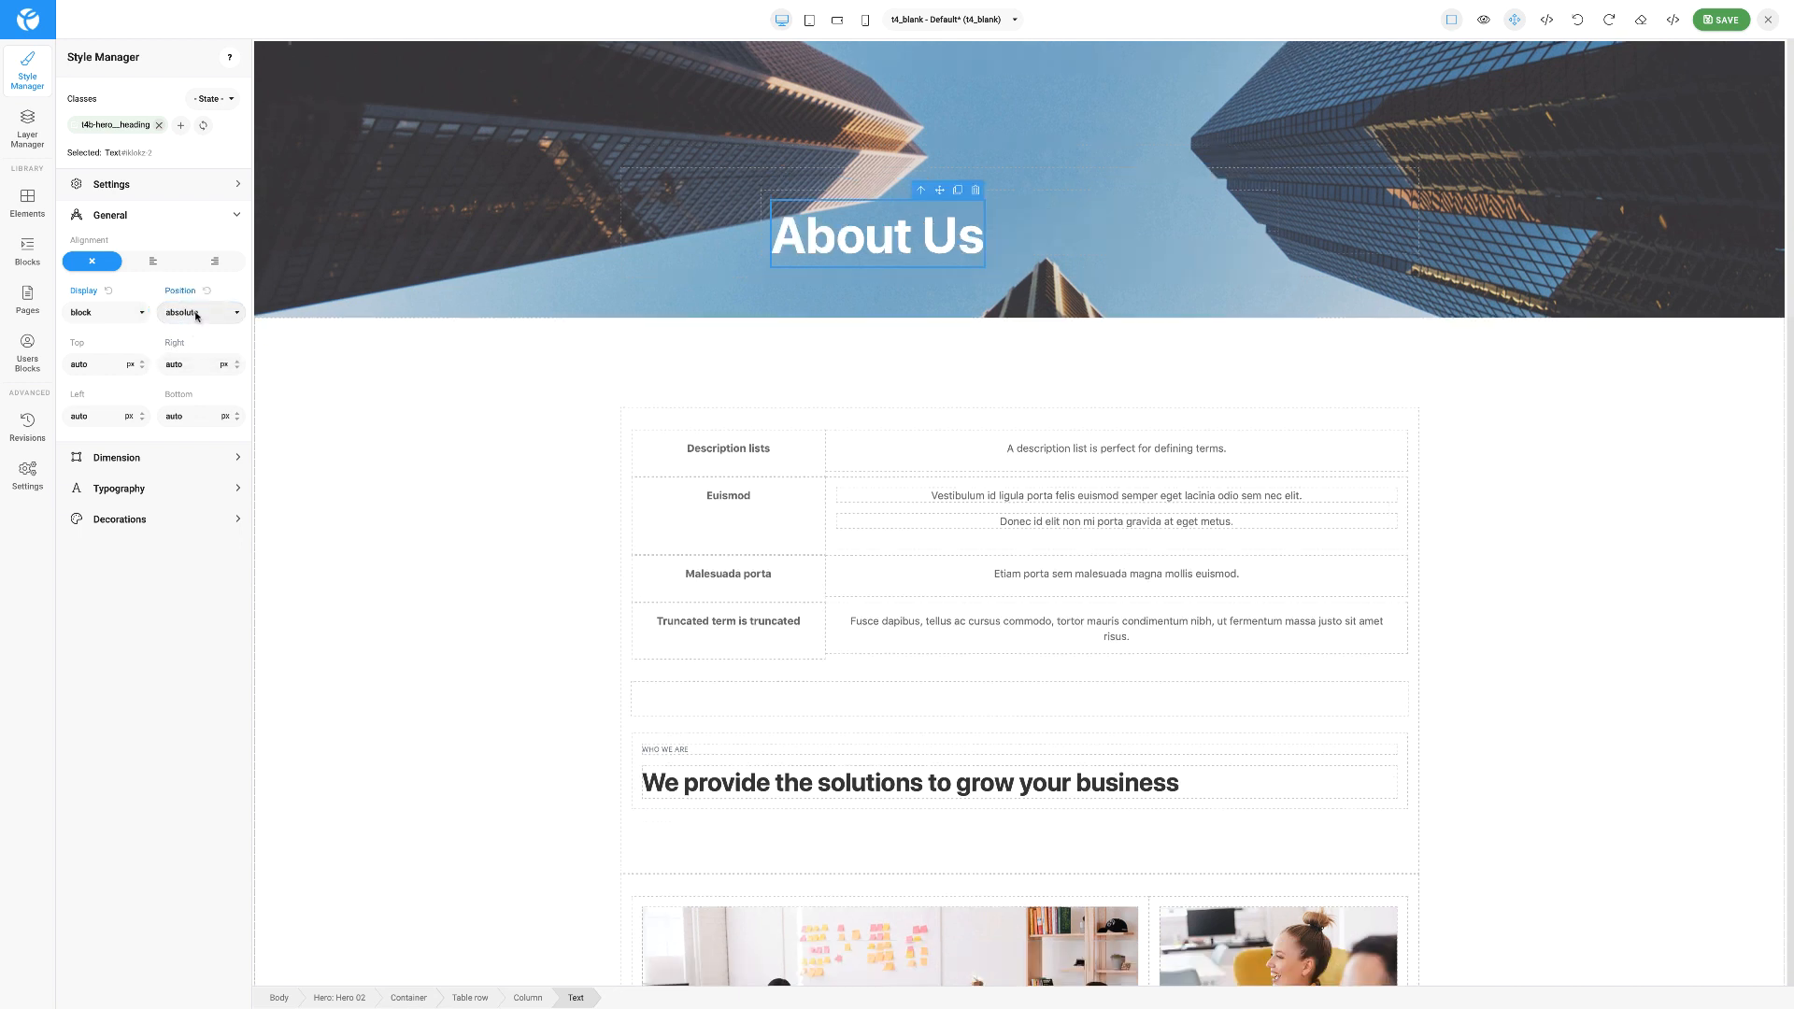
click(196, 314)
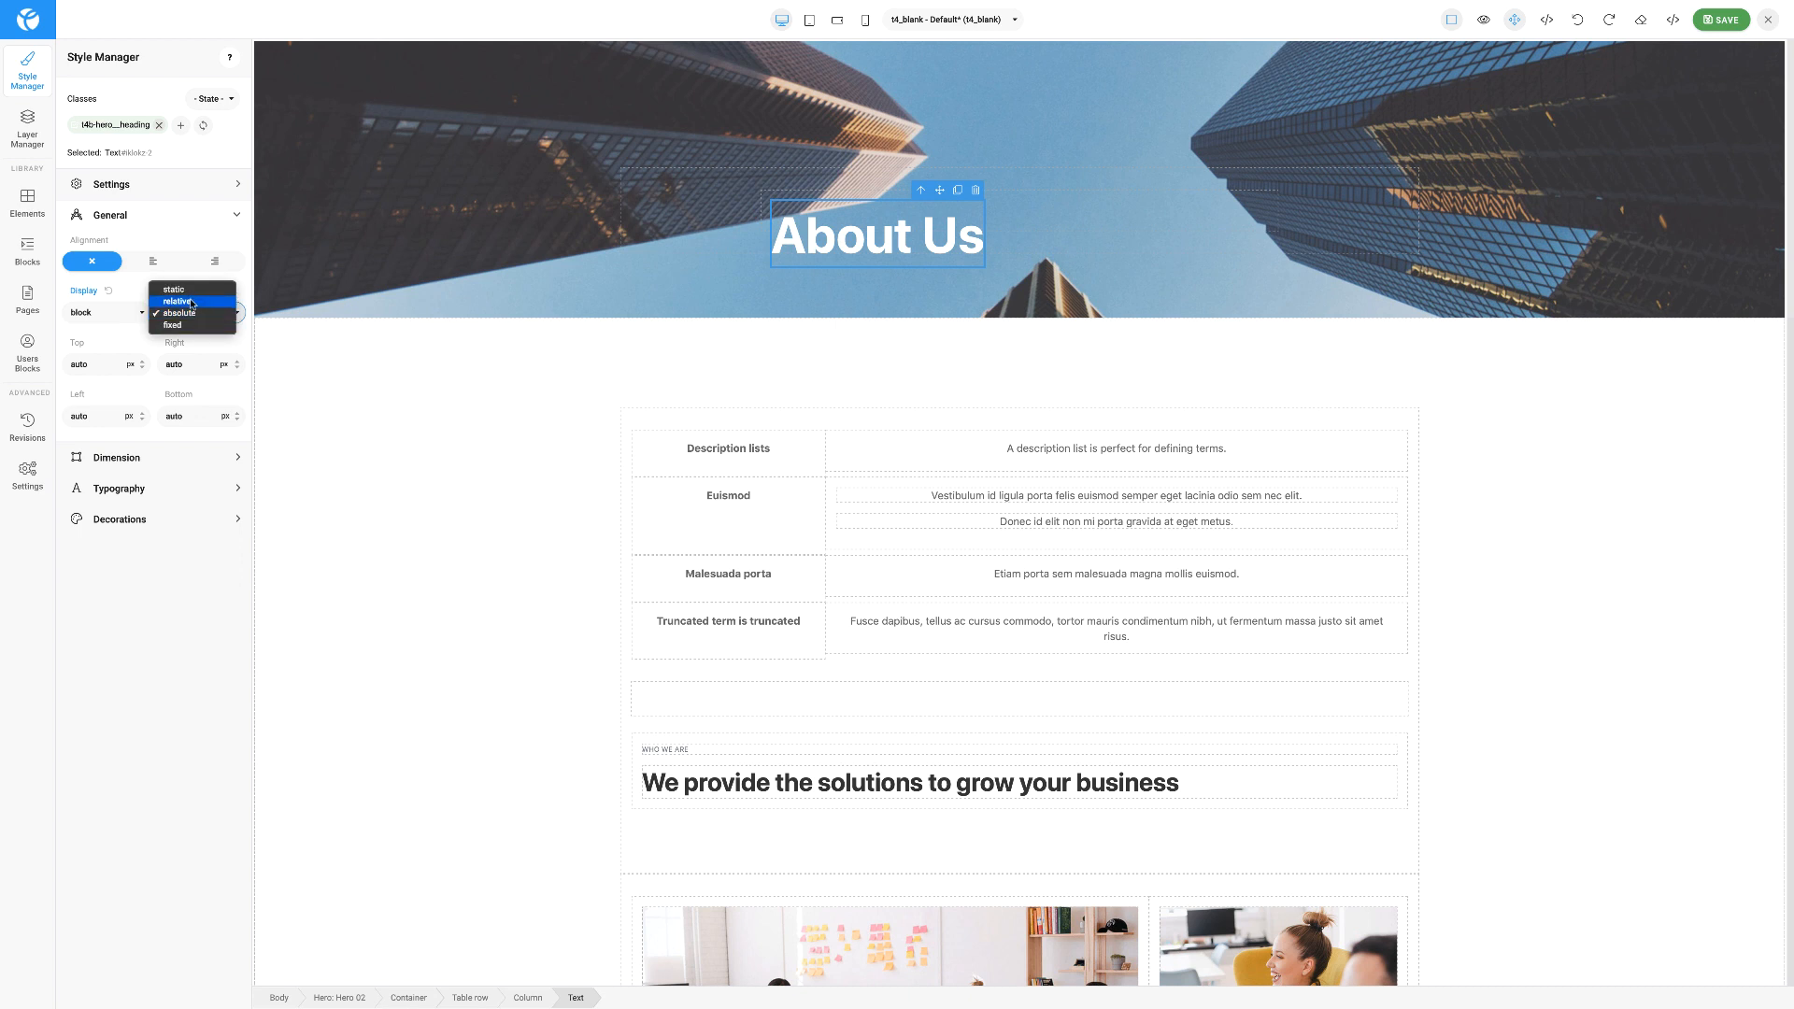
click(192, 303)
click(207, 317)
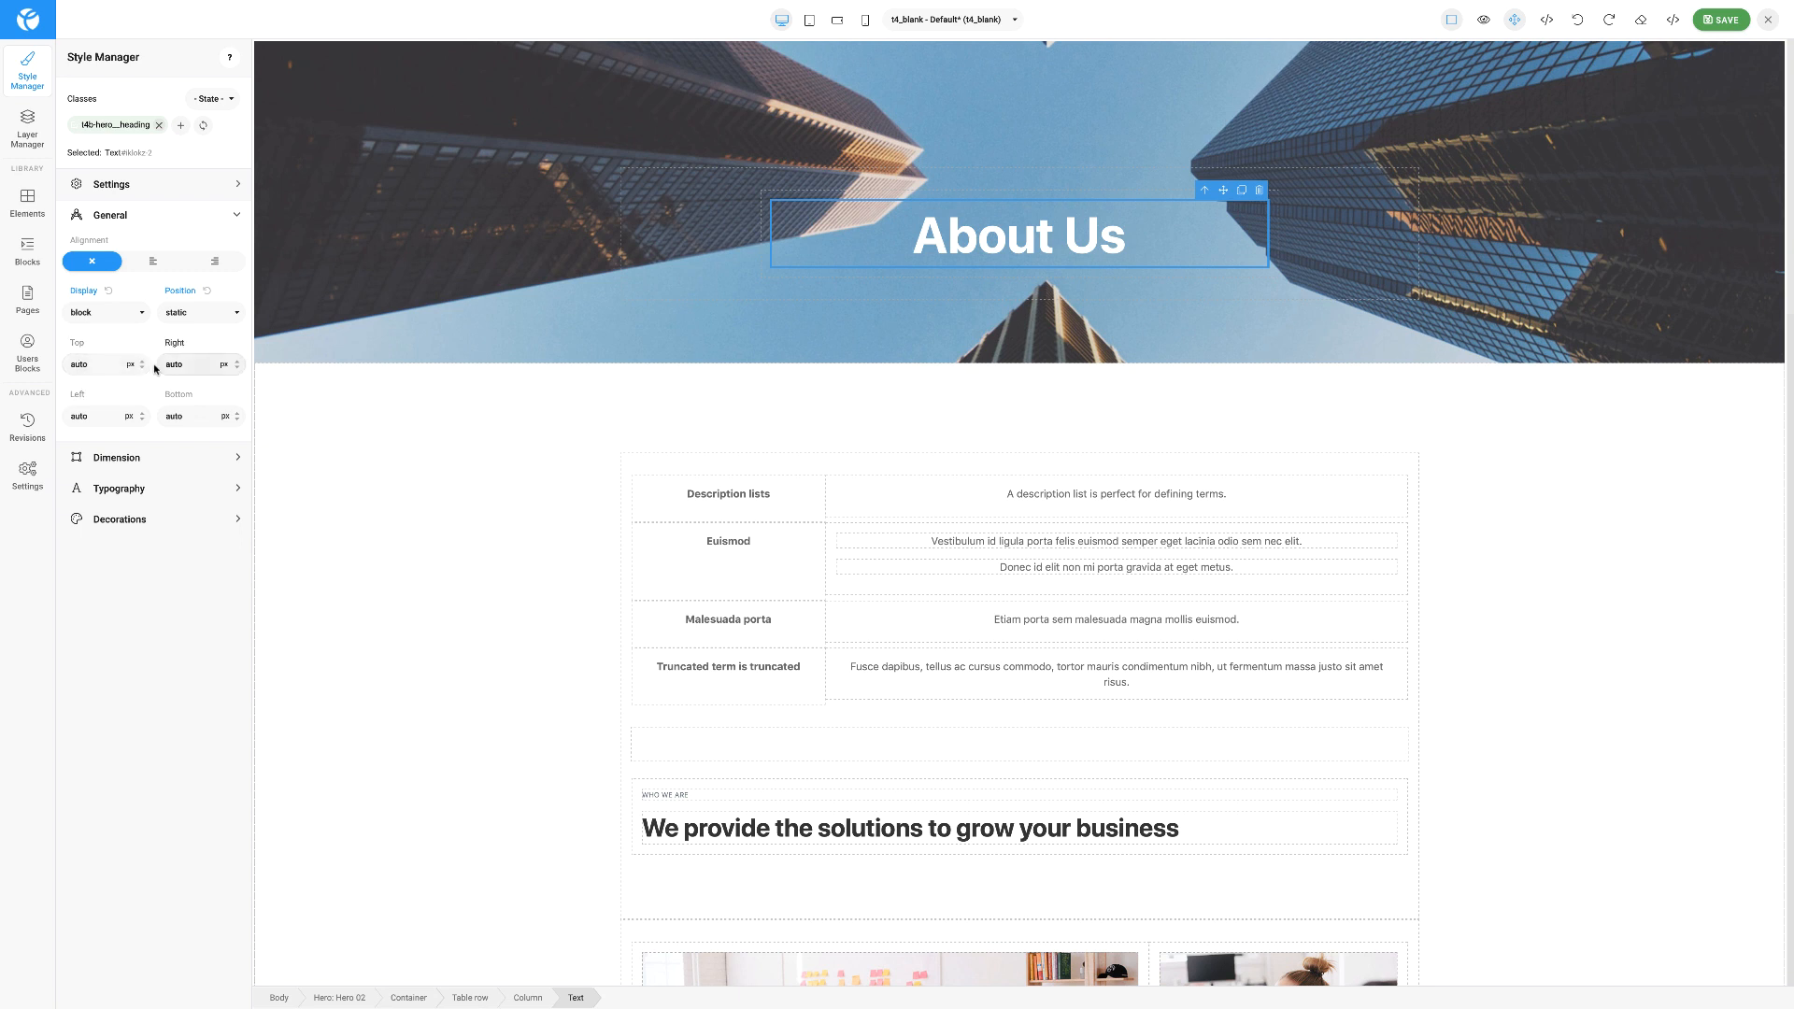
Adjust the About Us heading's top offset, trying 94 px, and view its dimension settings.
drag(142, 360, 139, 317)
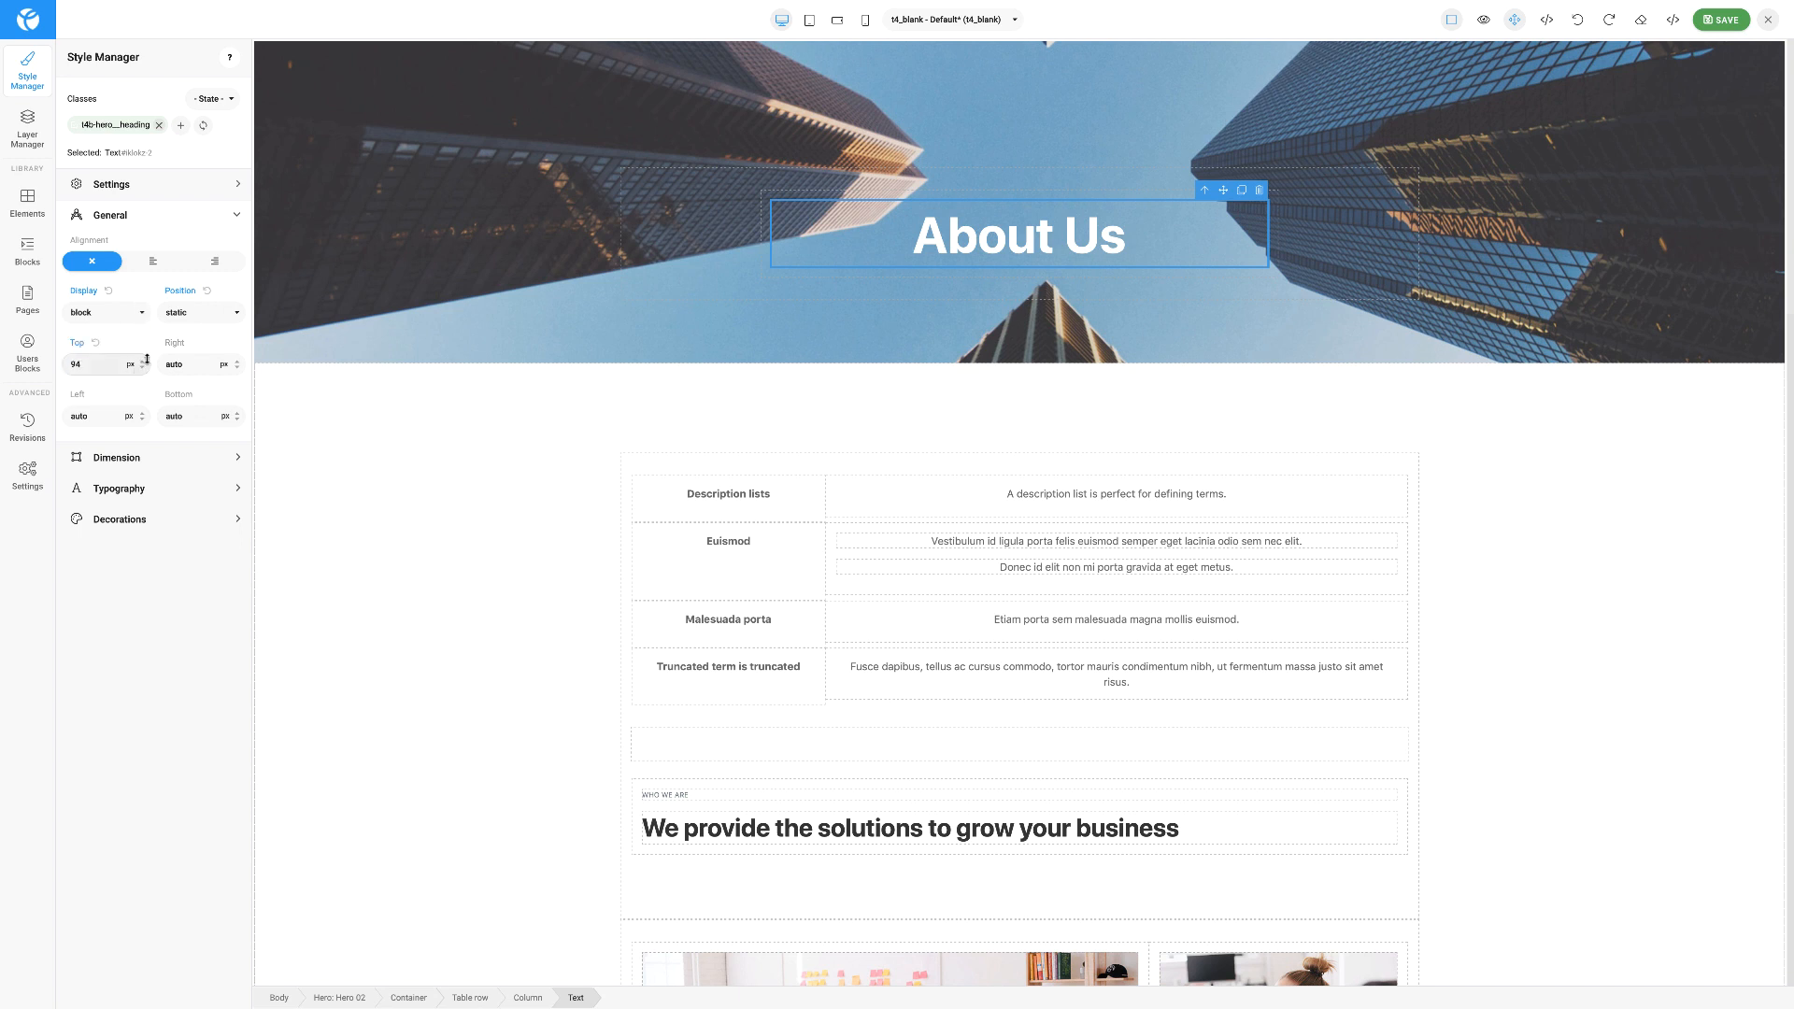
drag(143, 357, 55, 366)
click(166, 460)
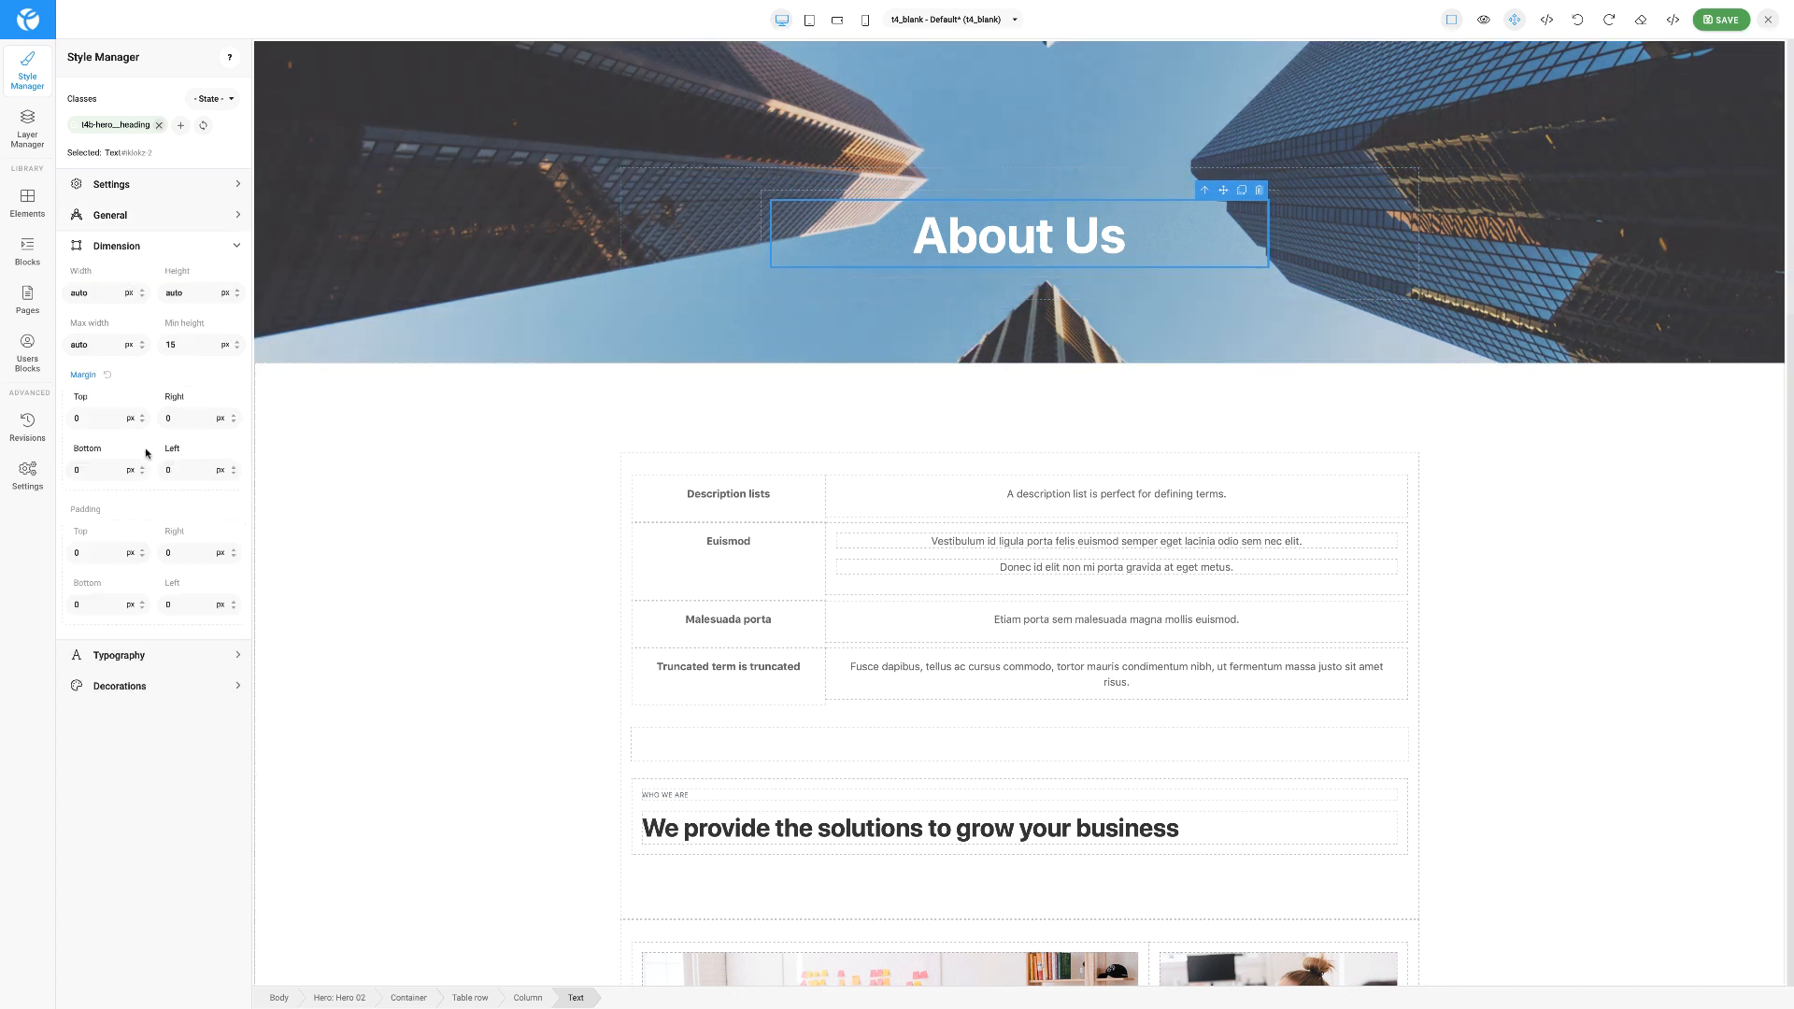
Increase the About Us heading's font size to 108 px.
click(140, 659)
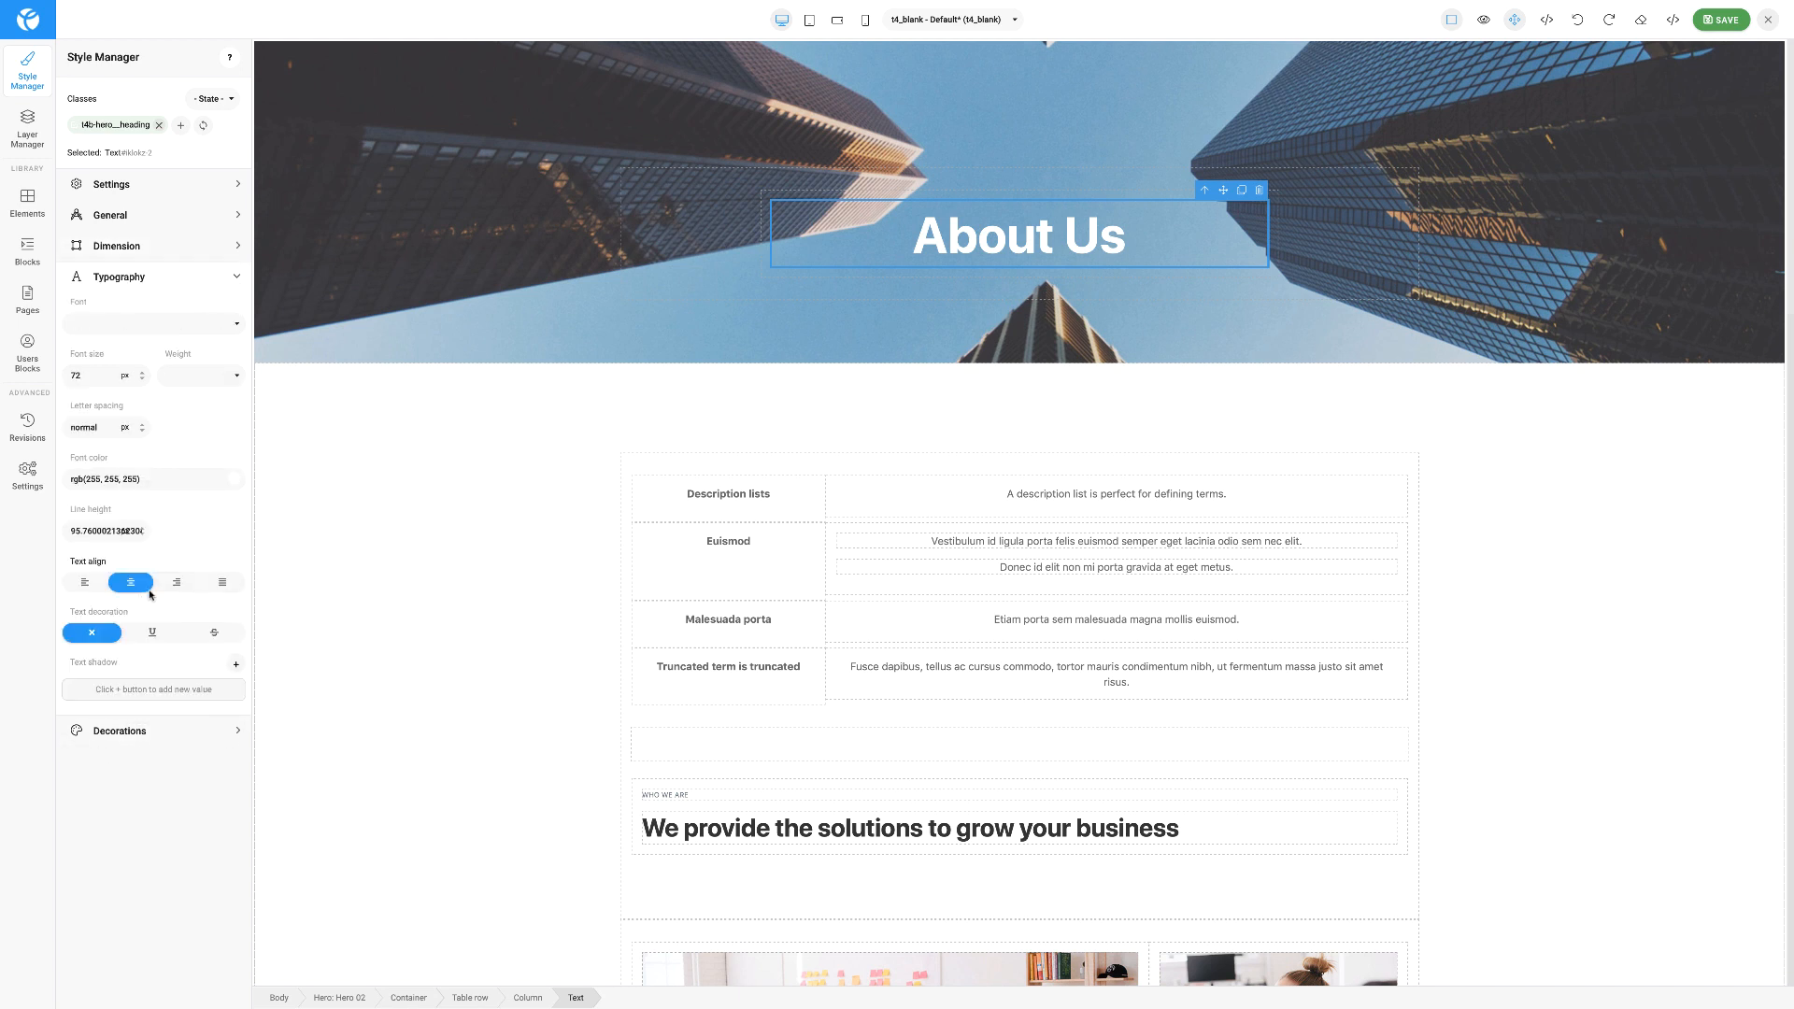
click(143, 373)
click(143, 372)
click(143, 372)
click(143, 373)
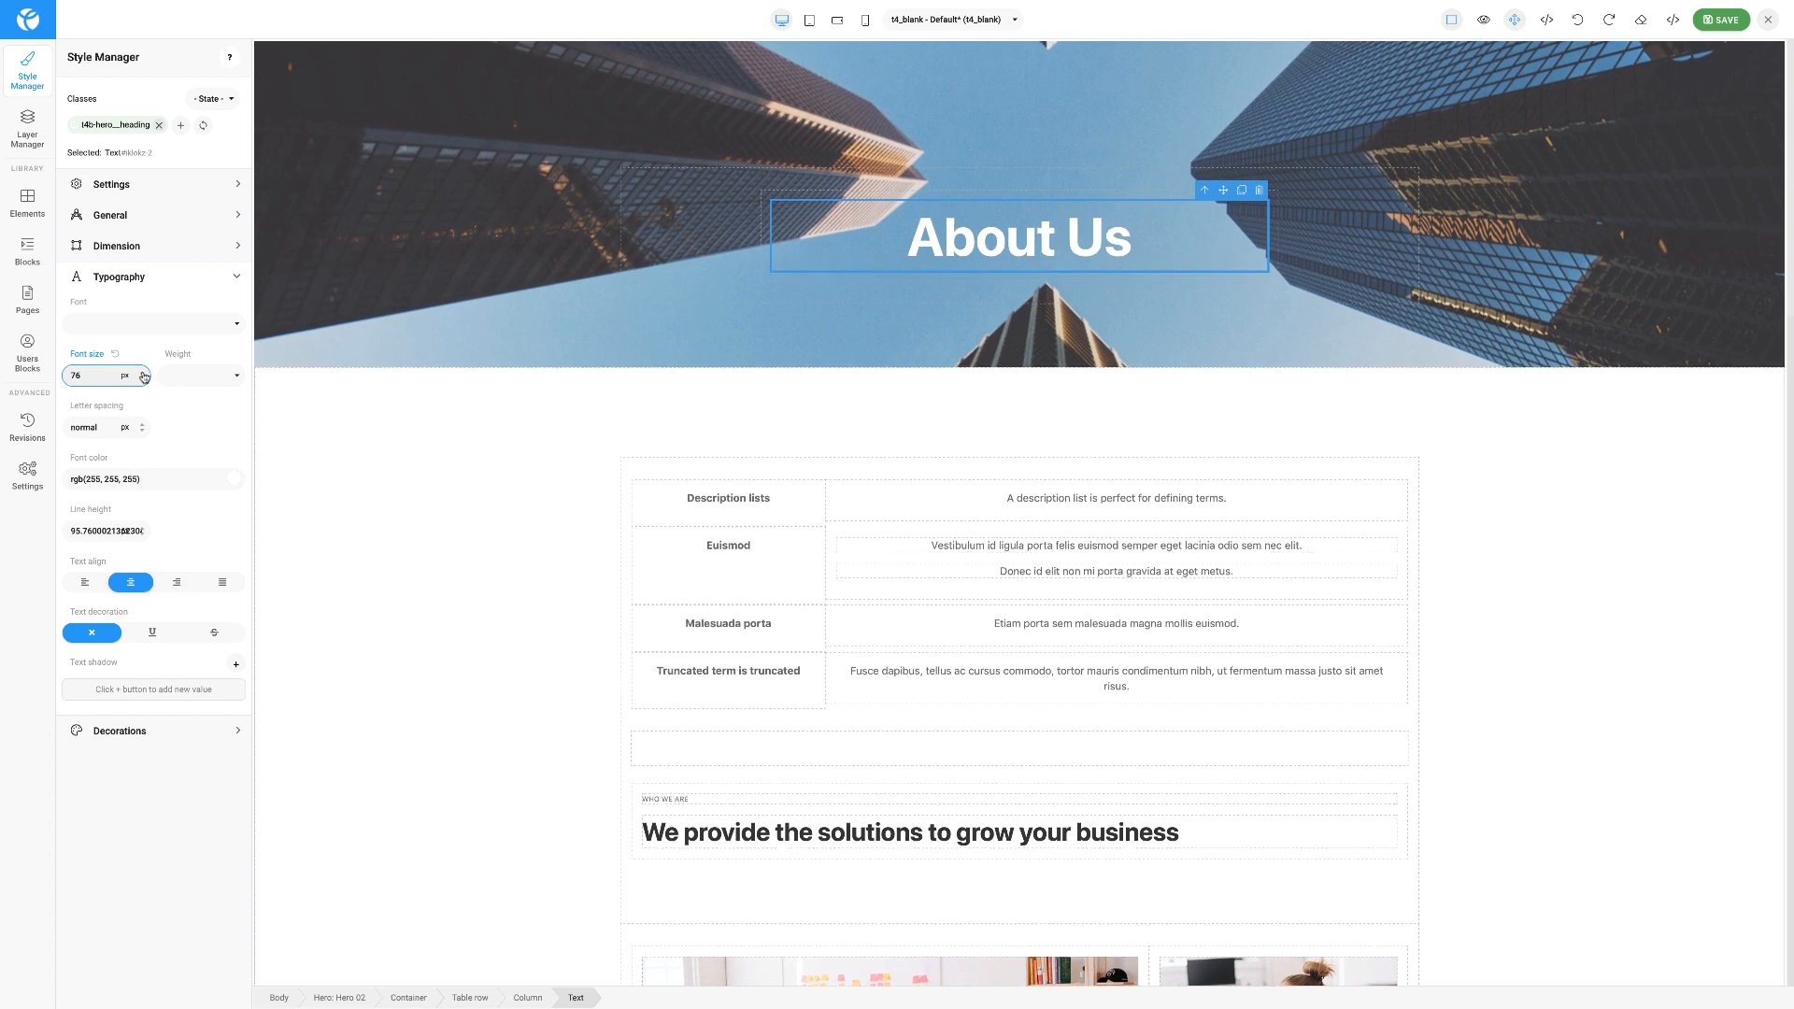
click(143, 372)
click(143, 373)
click(143, 373)
click(143, 373)
click(142, 373)
click(141, 373)
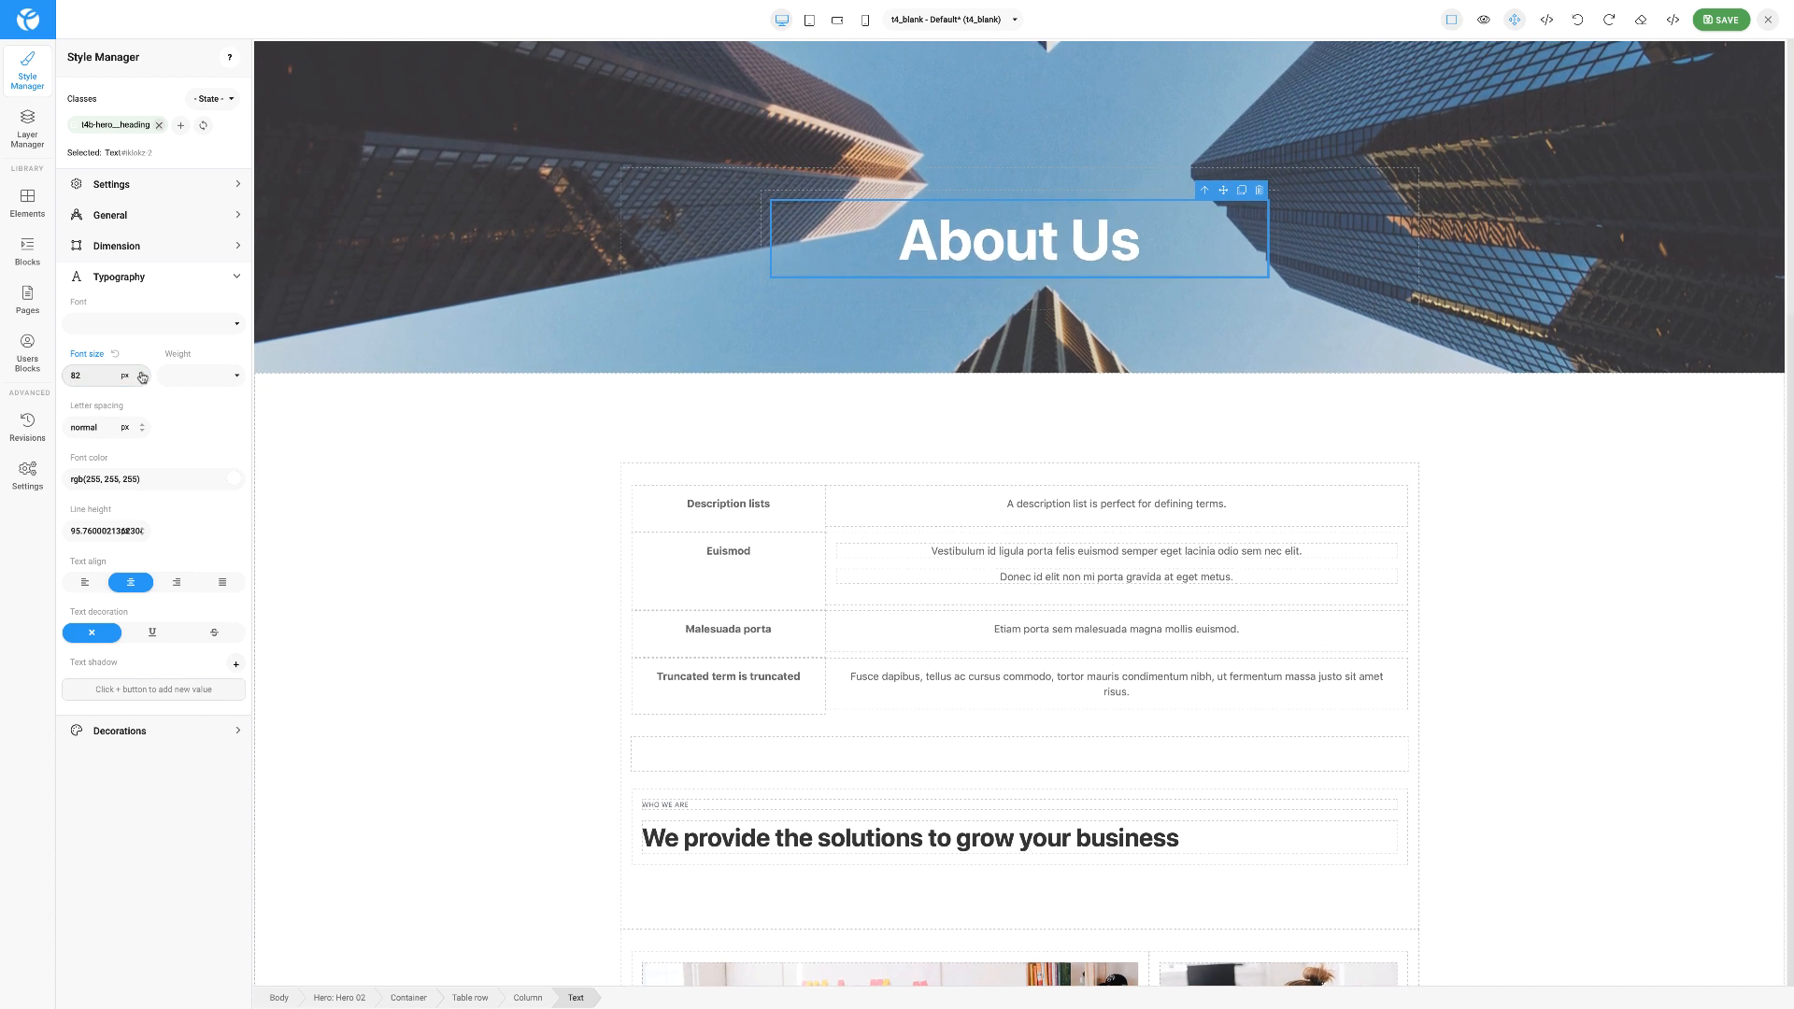
mouse_move(143, 372)
mouse_down()
mouse_move(146, 297)
mouse_move(149, 356)
mouse_up()
Set the About Us heading's font weight to Ultra-Bold and its letter spacing to 8 px.
click(239, 376)
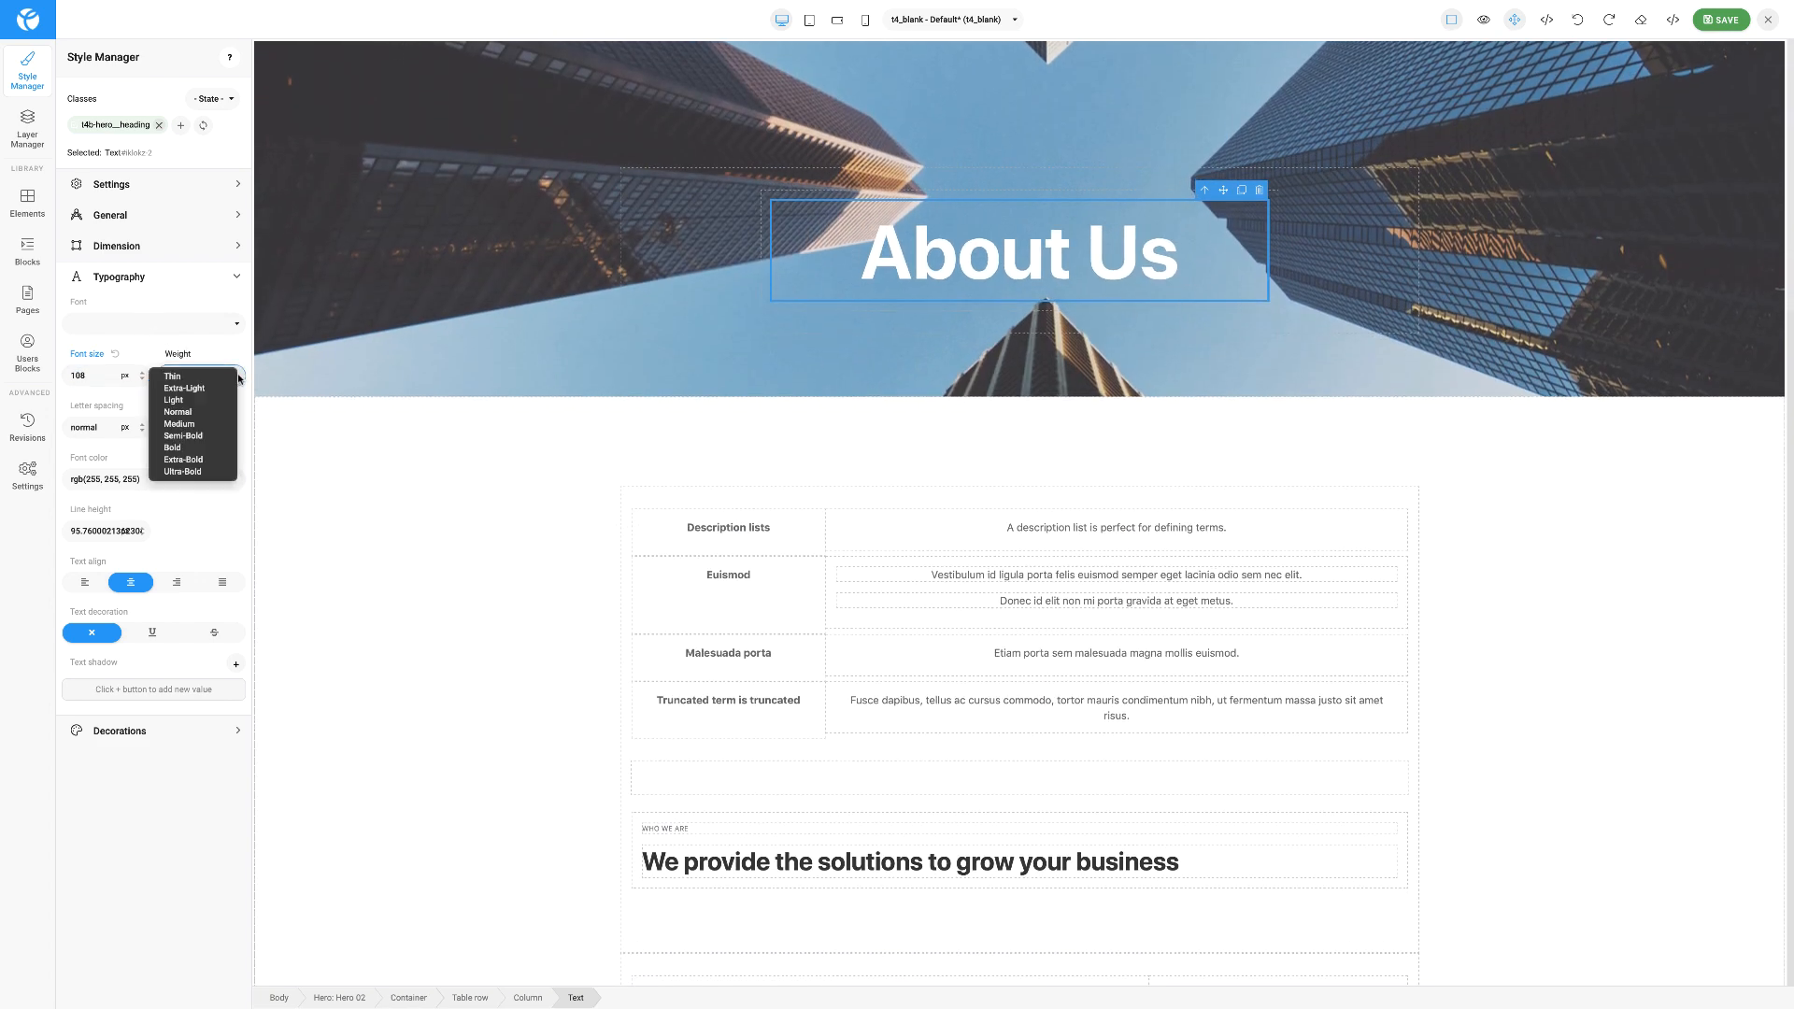
click(202, 471)
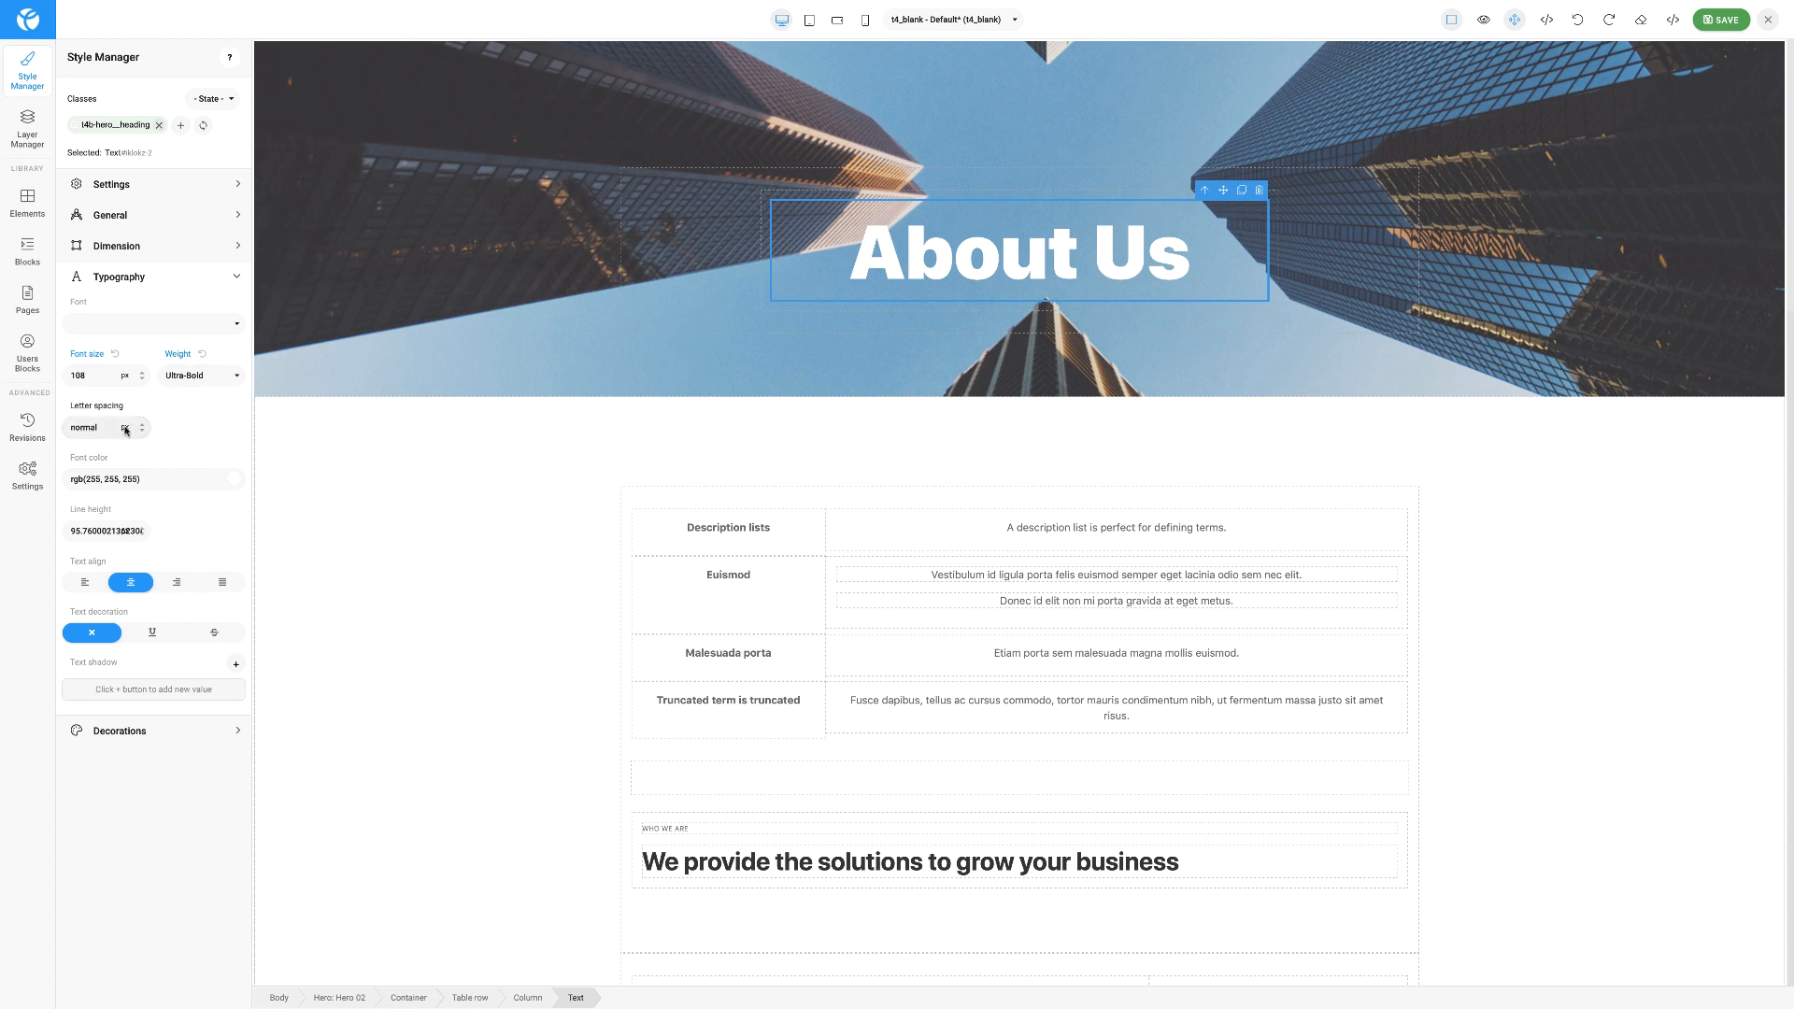
drag(144, 423, 142, 422)
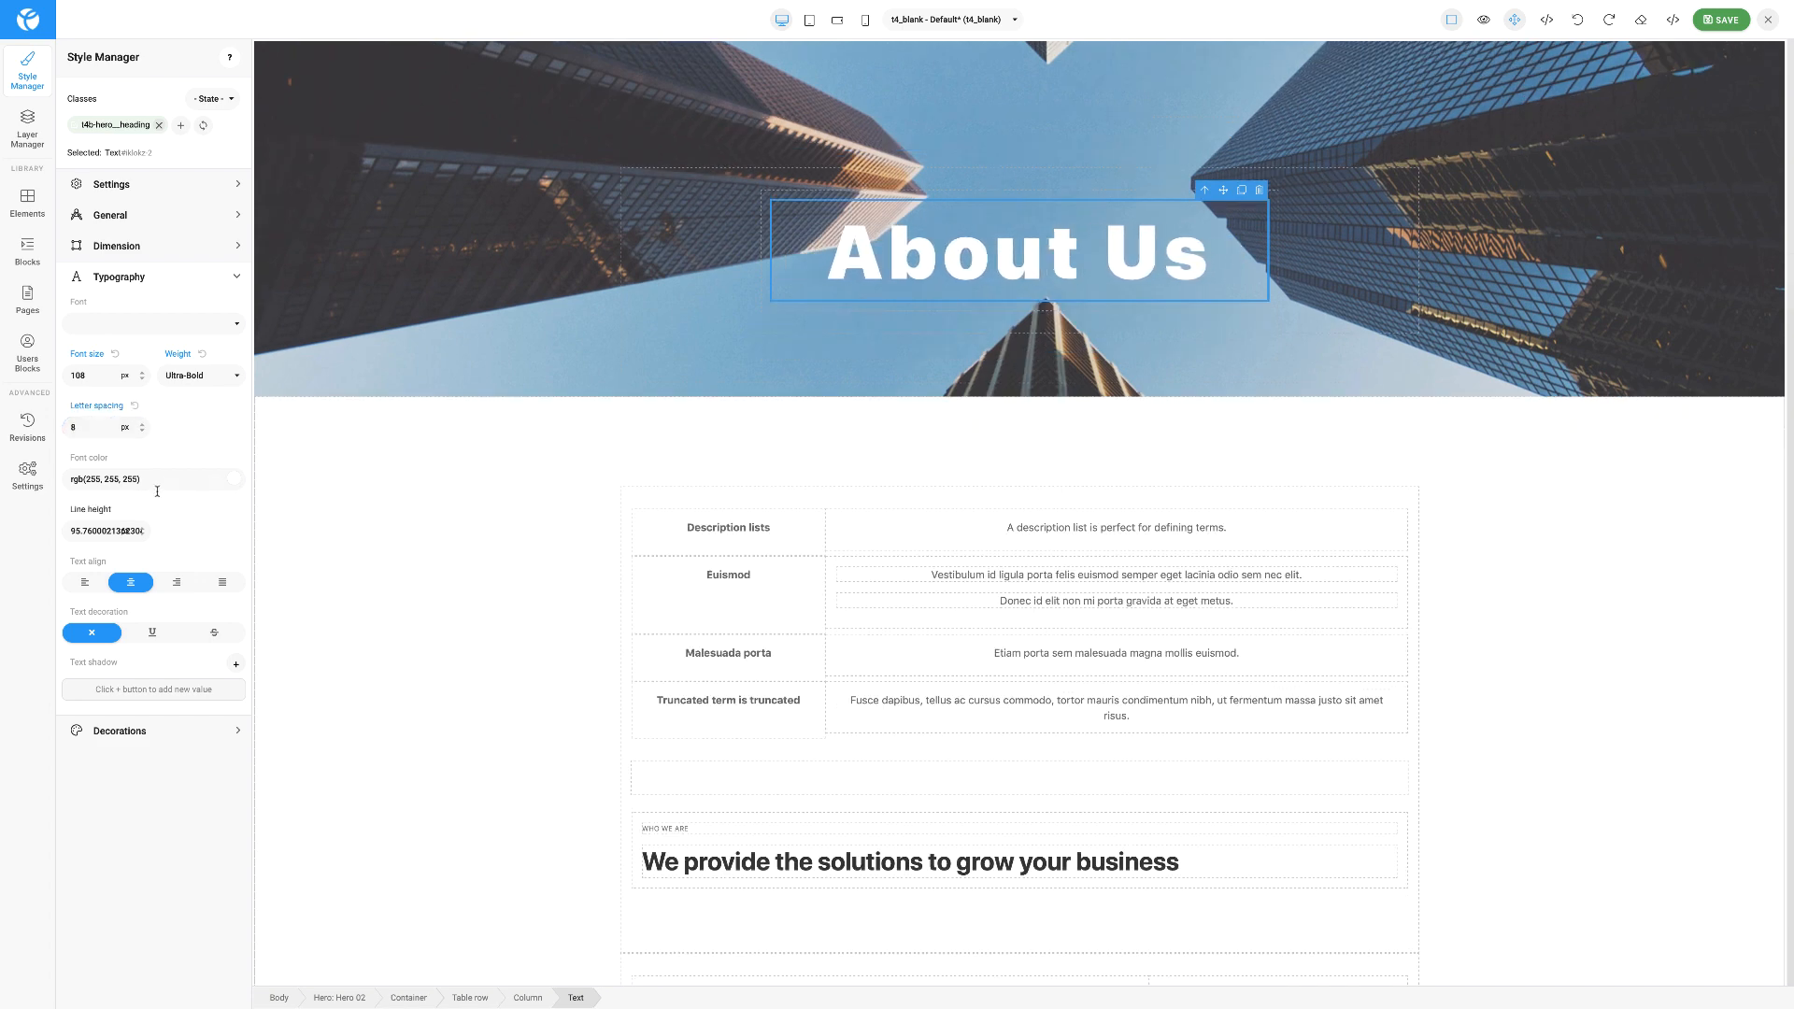
Try cream and black font colors on the About Us heading and return it to white.
click(235, 481)
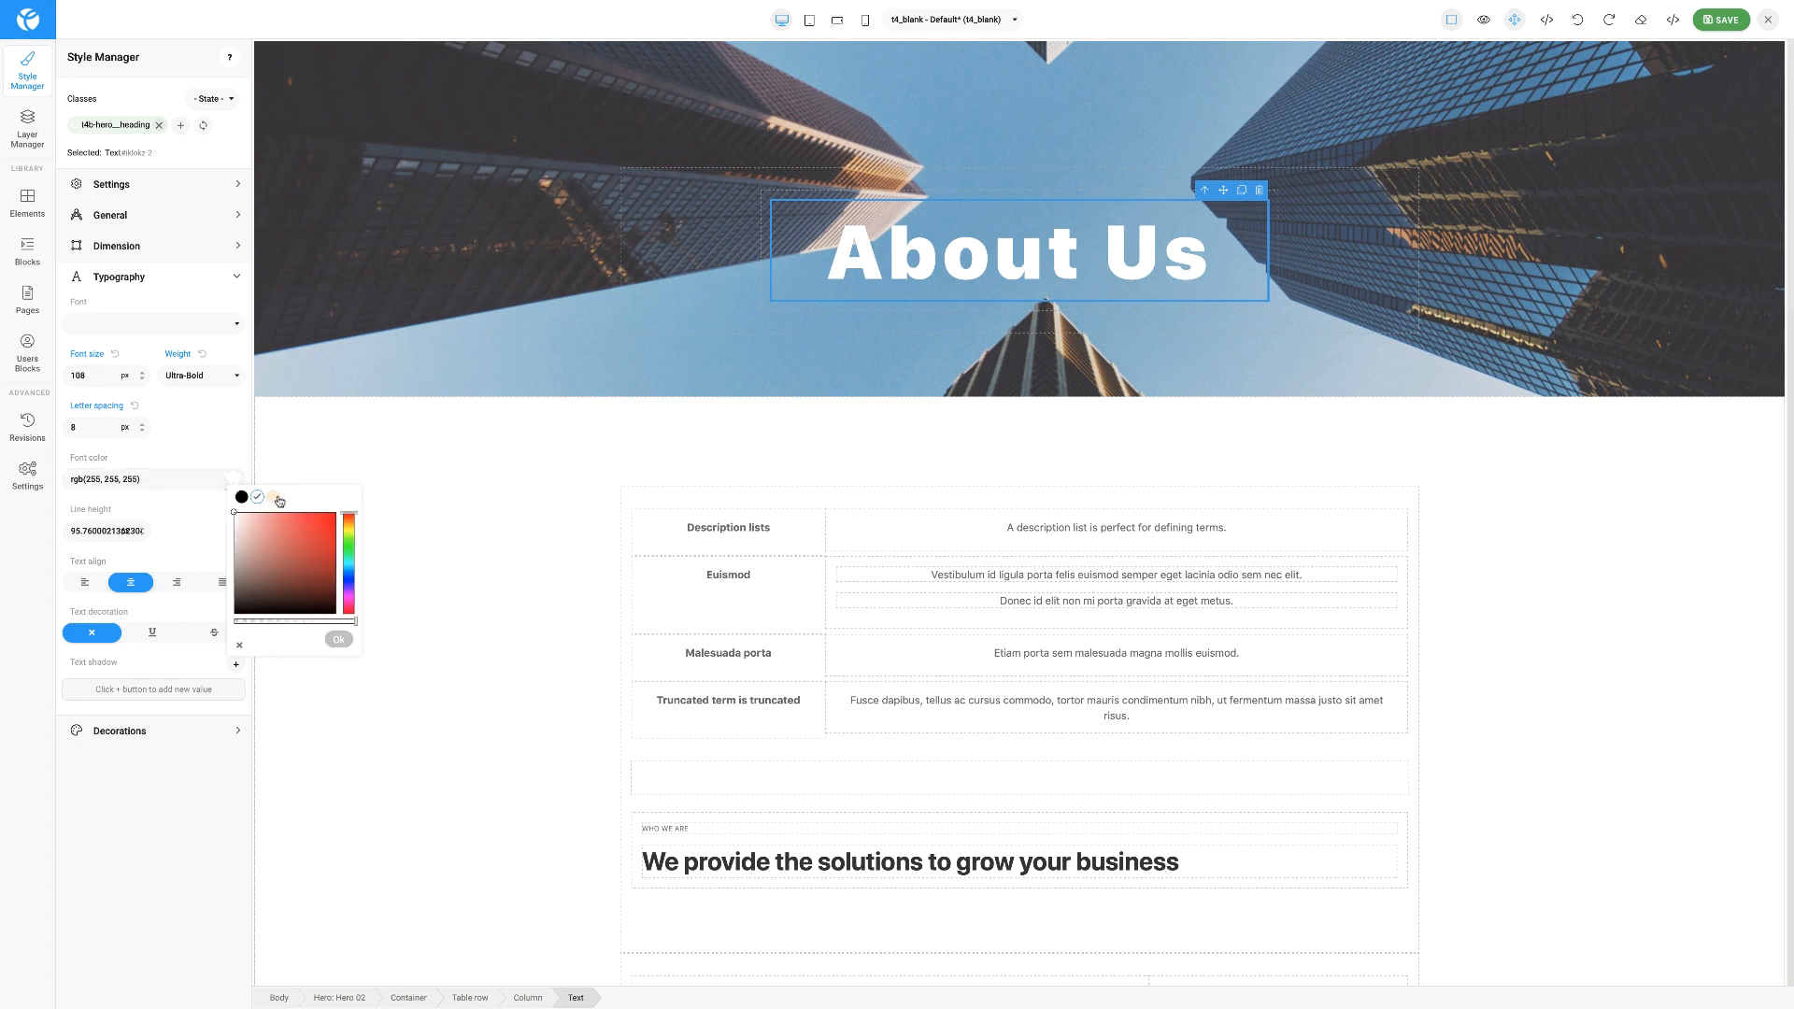
click(273, 497)
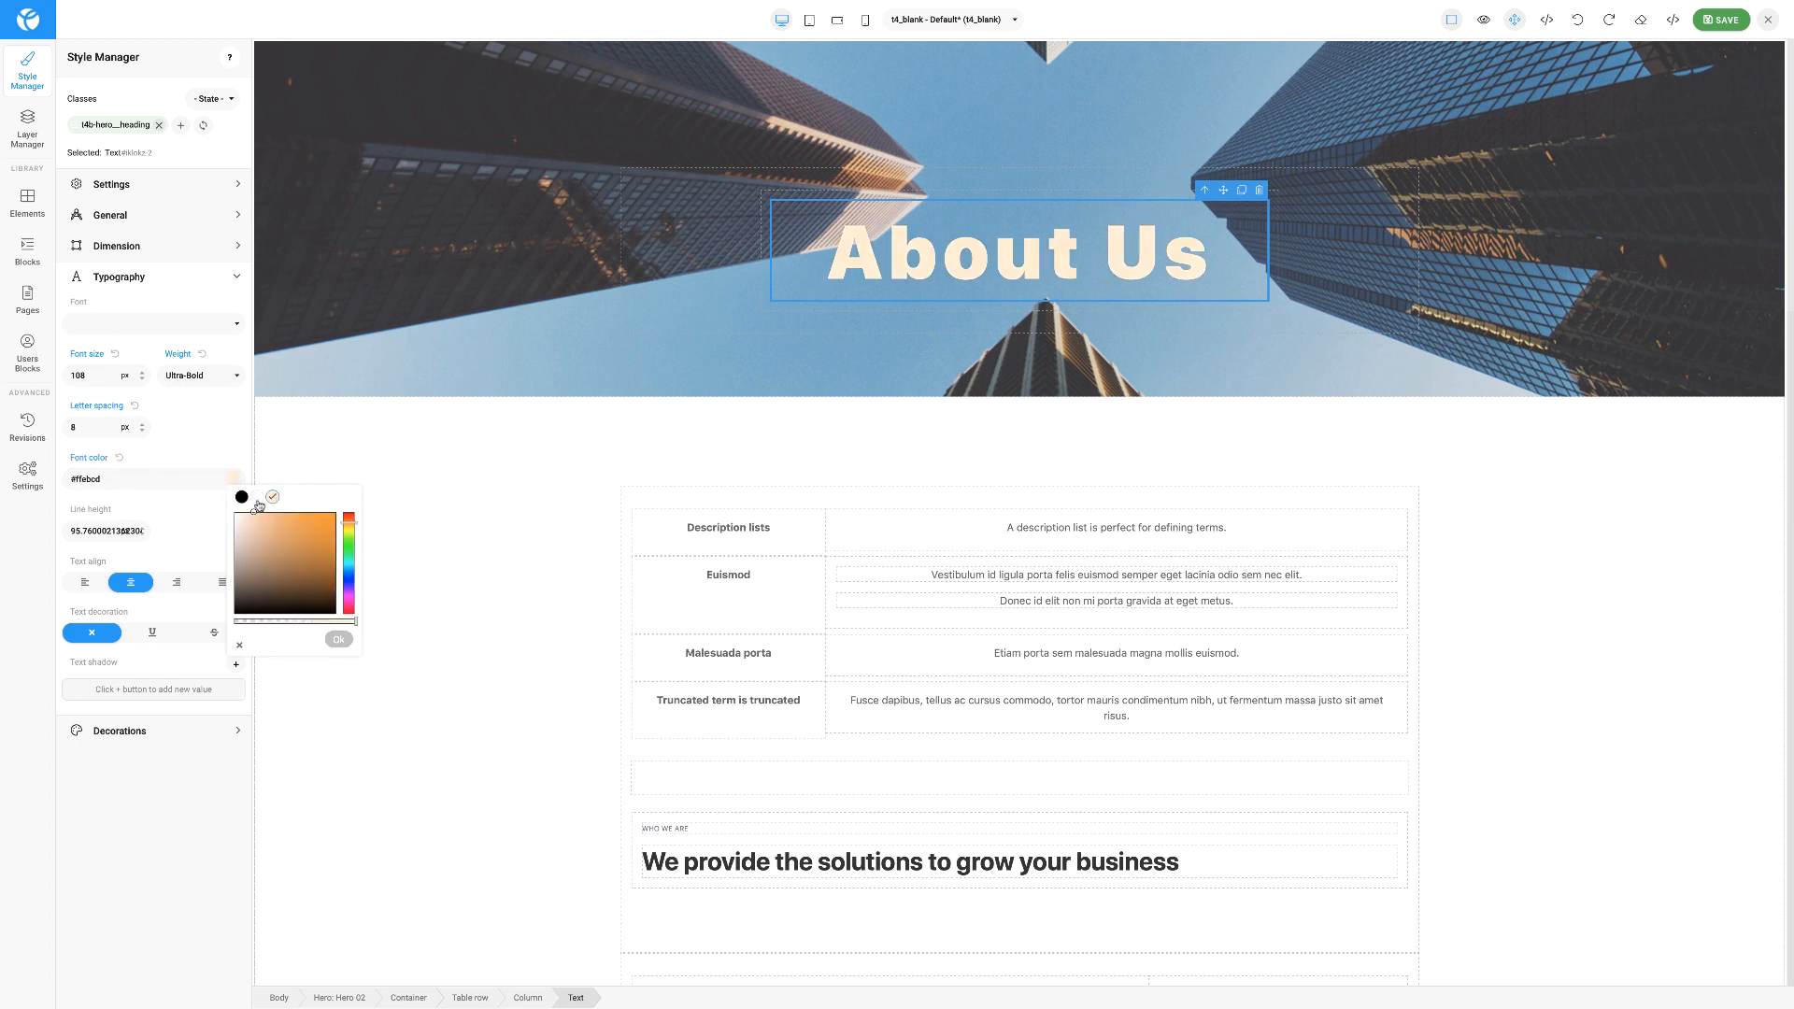
click(257, 498)
click(241, 498)
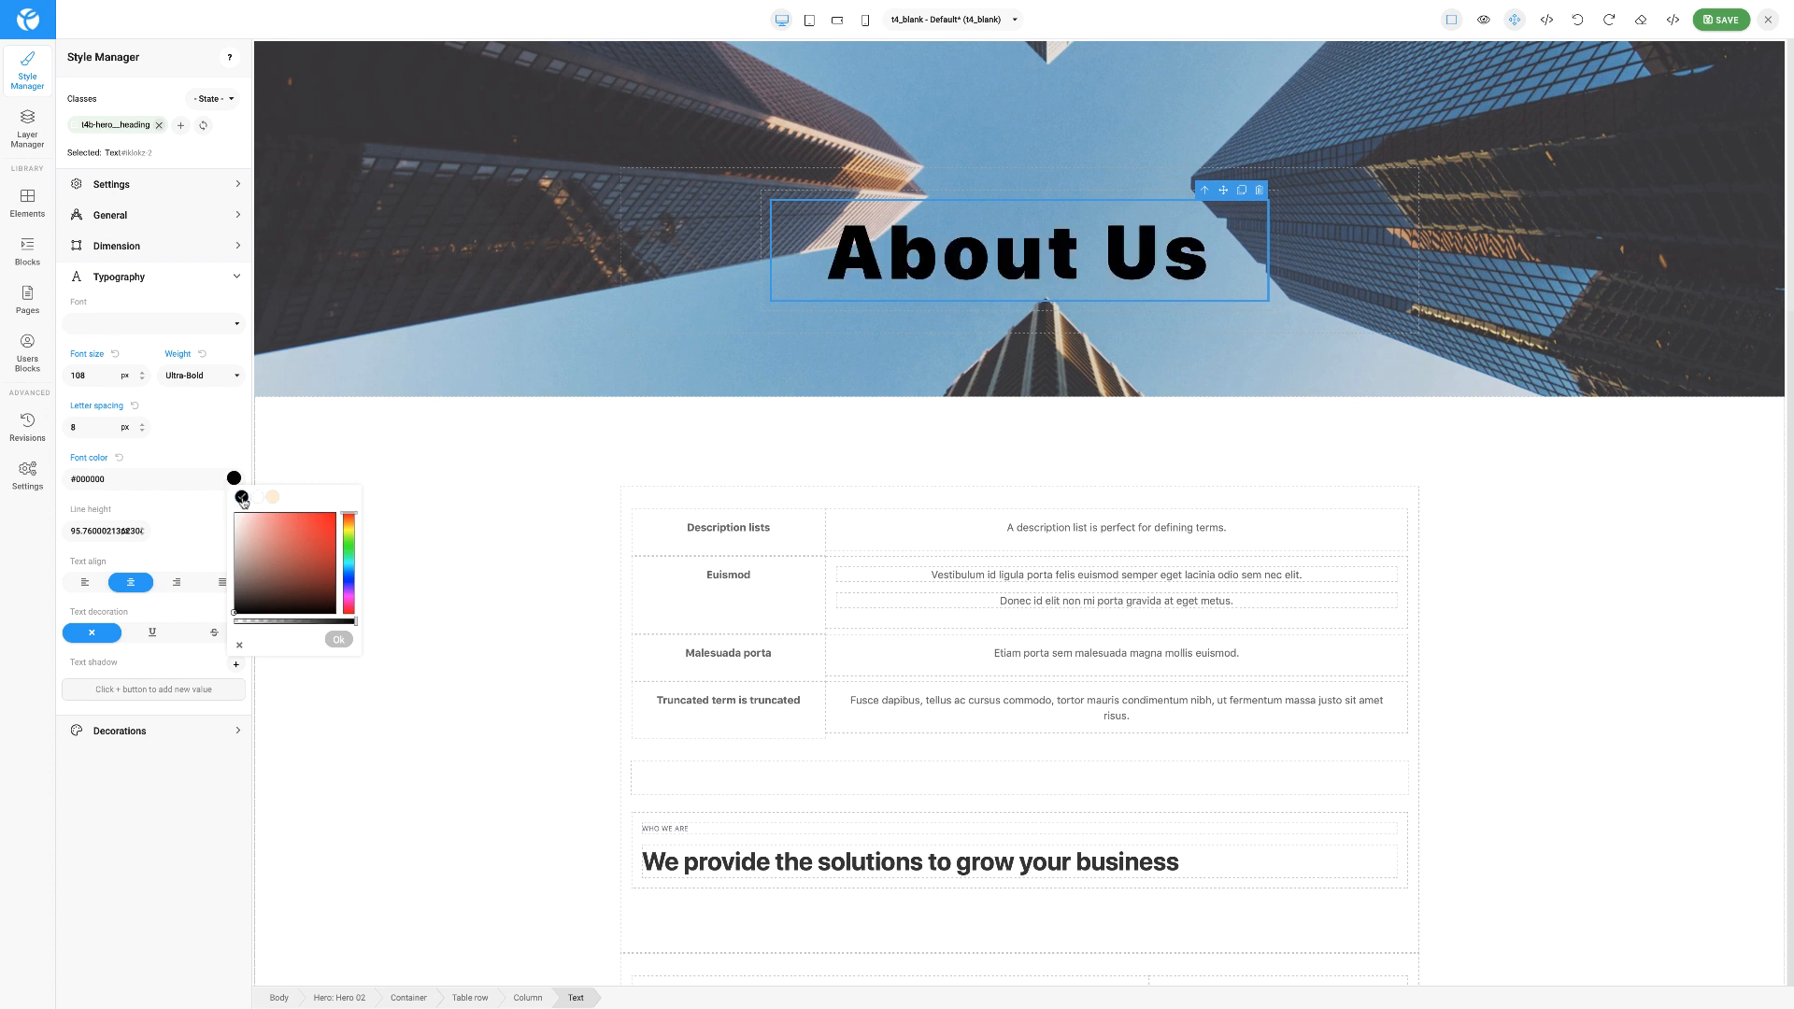
click(258, 499)
click(195, 537)
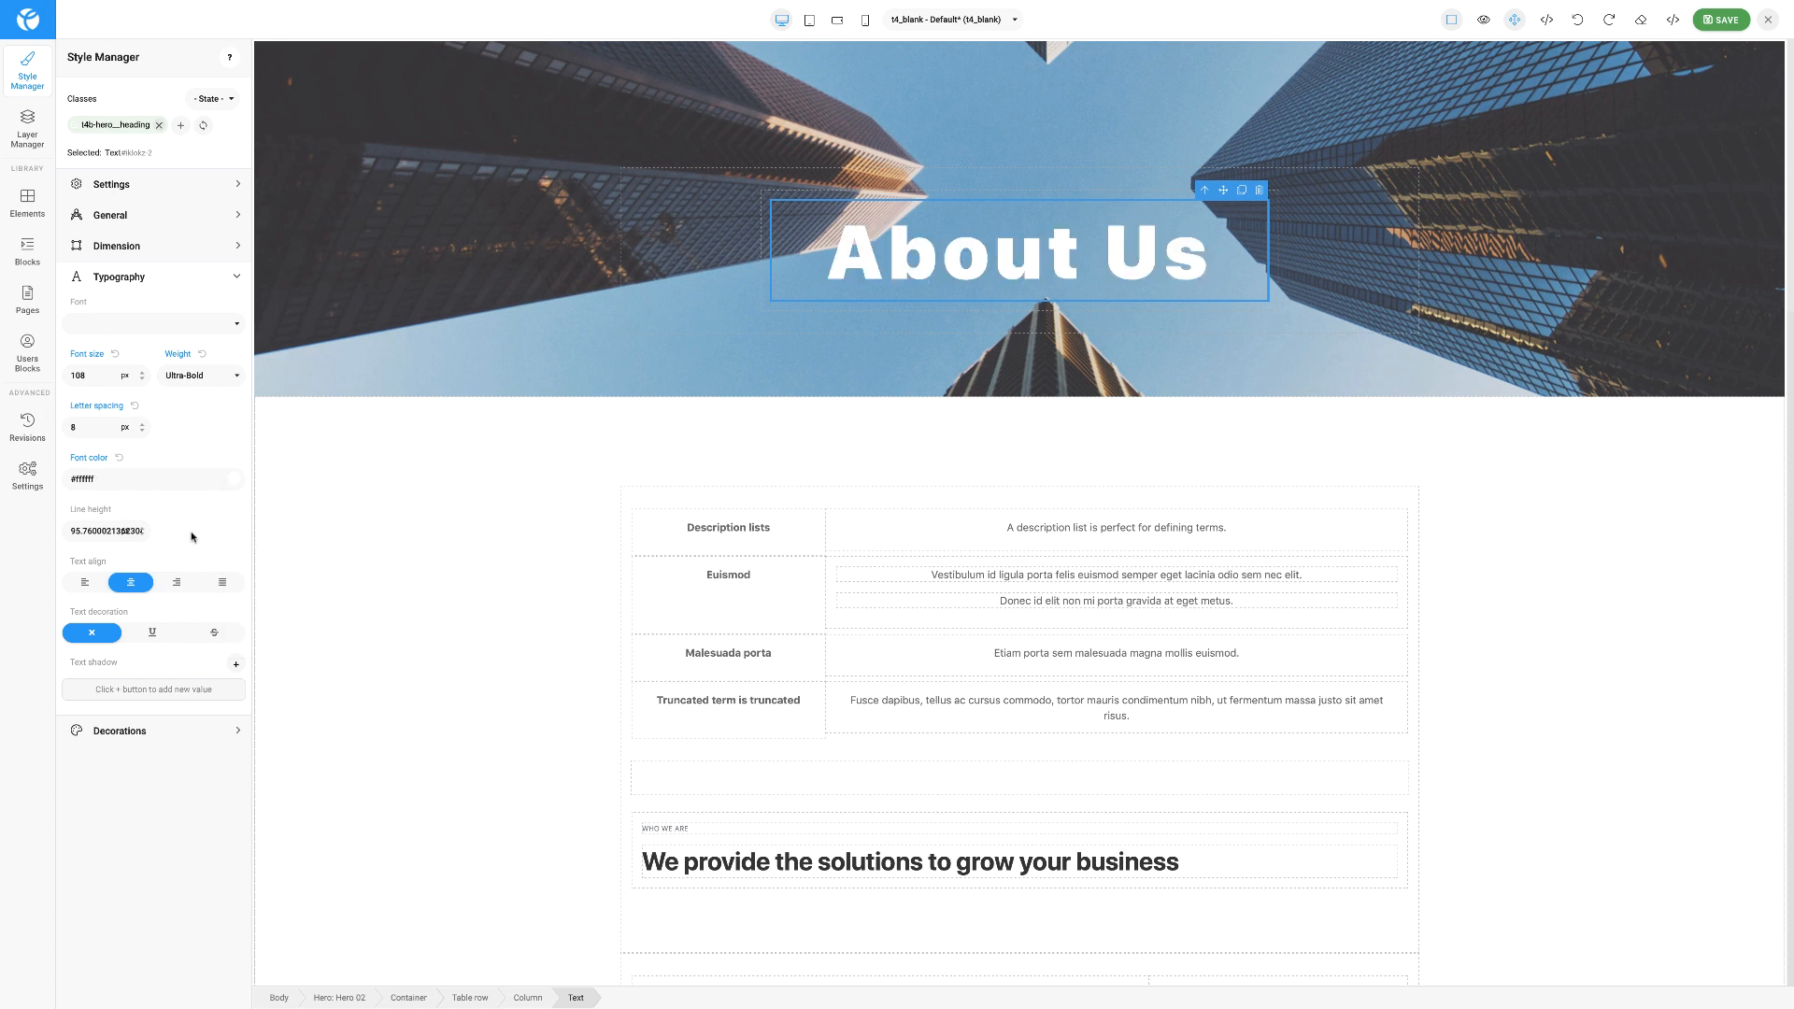
Try the right, justified and centered alignments on the About Us heading and settle on left alignment.
click(177, 582)
click(220, 583)
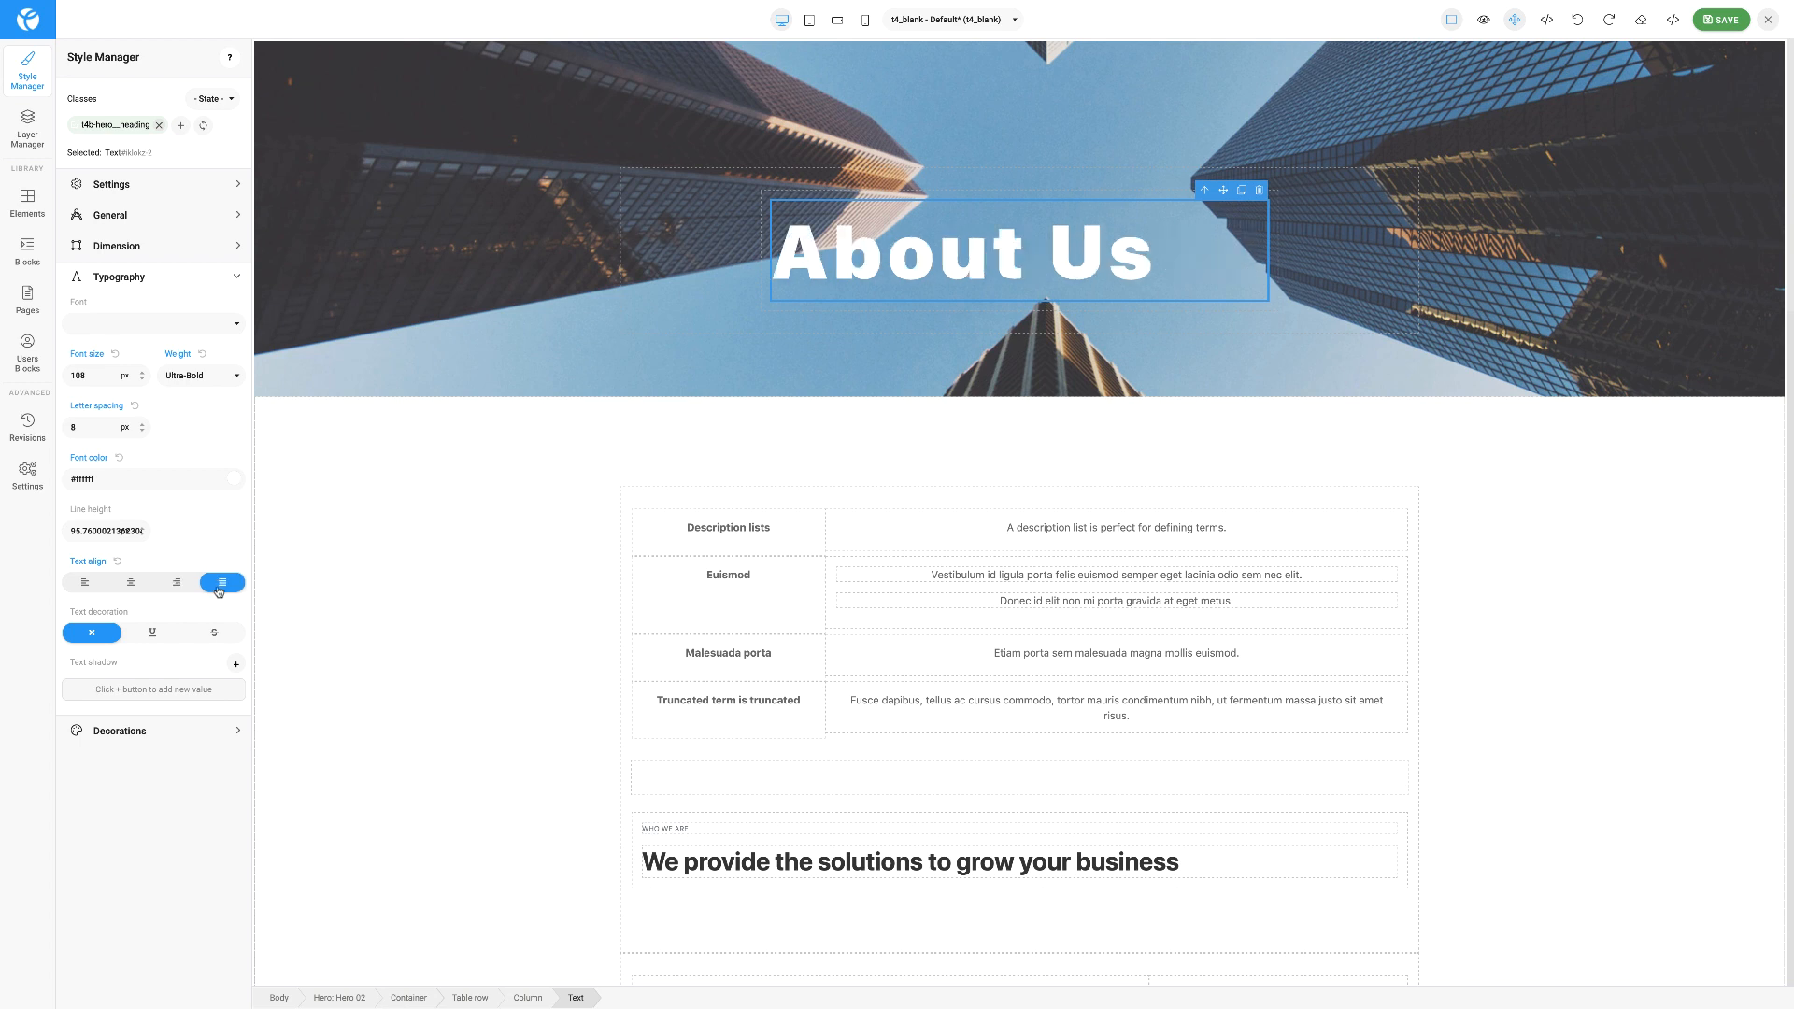
click(179, 583)
click(140, 585)
click(82, 585)
Try underline and strikethrough on the About Us heading, return its decoration to none, and add two text shadow layers.
click(151, 634)
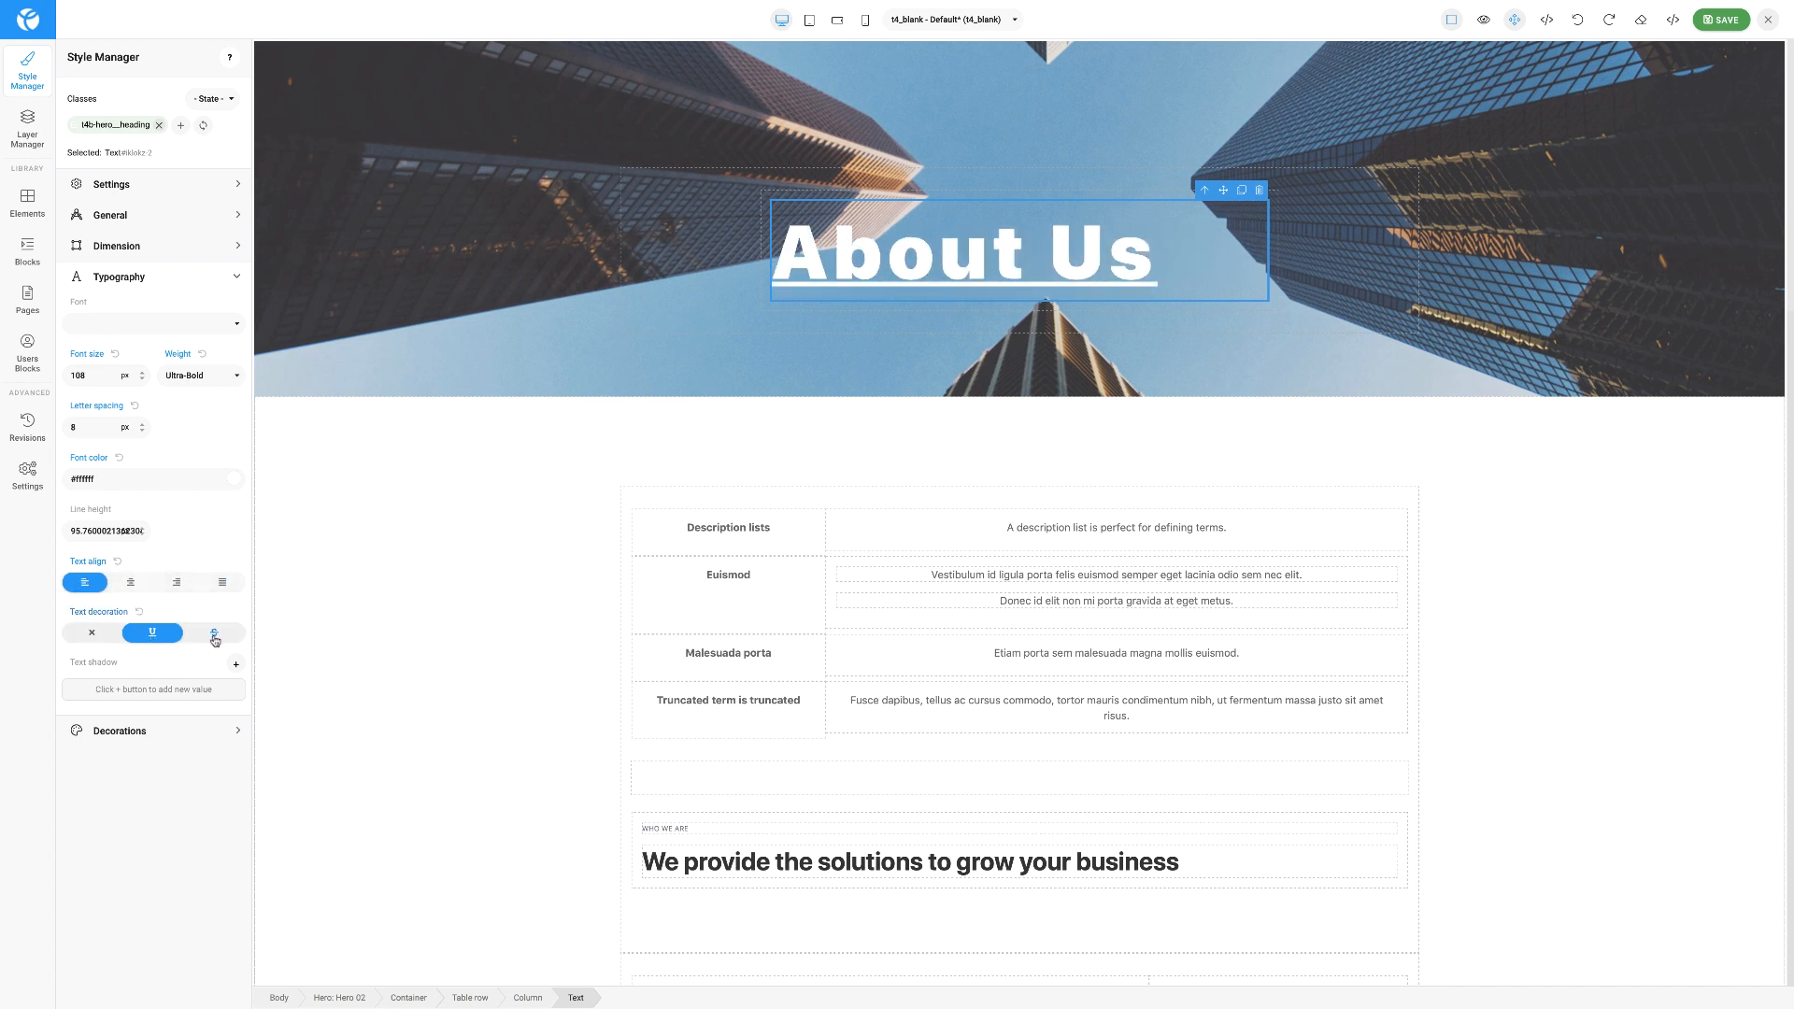
click(214, 634)
click(153, 635)
click(89, 635)
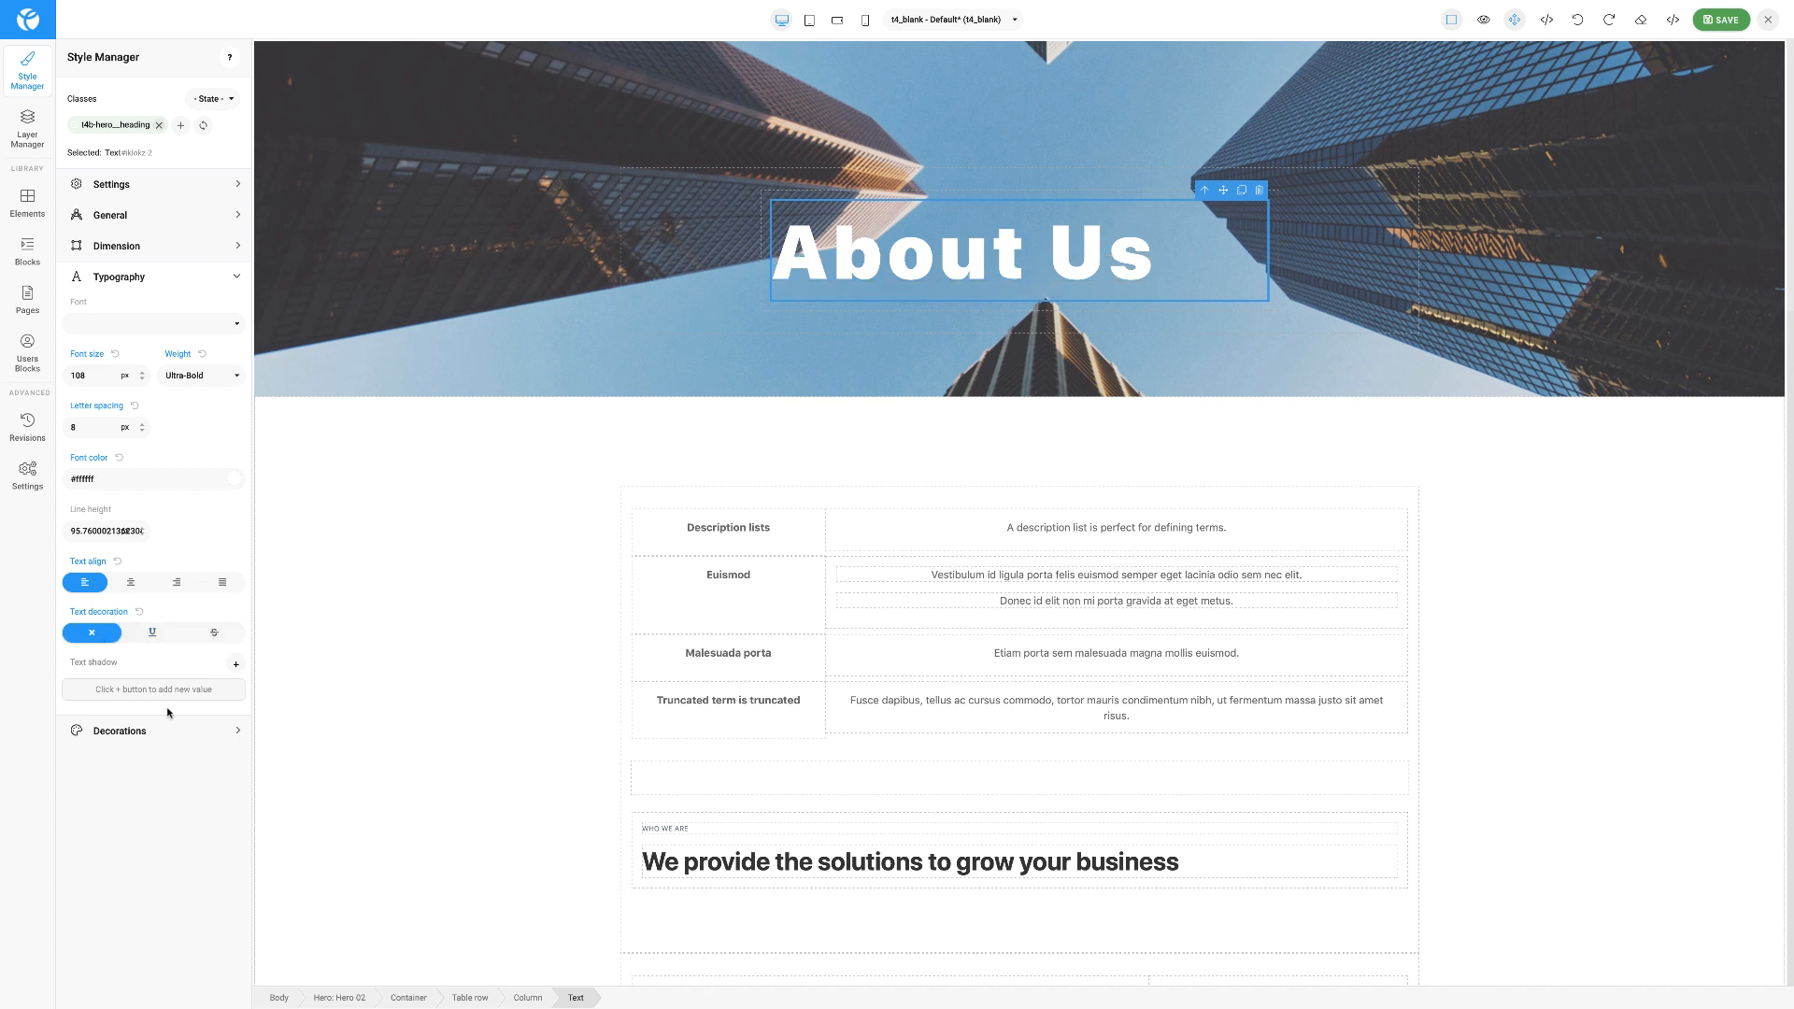
click(235, 663)
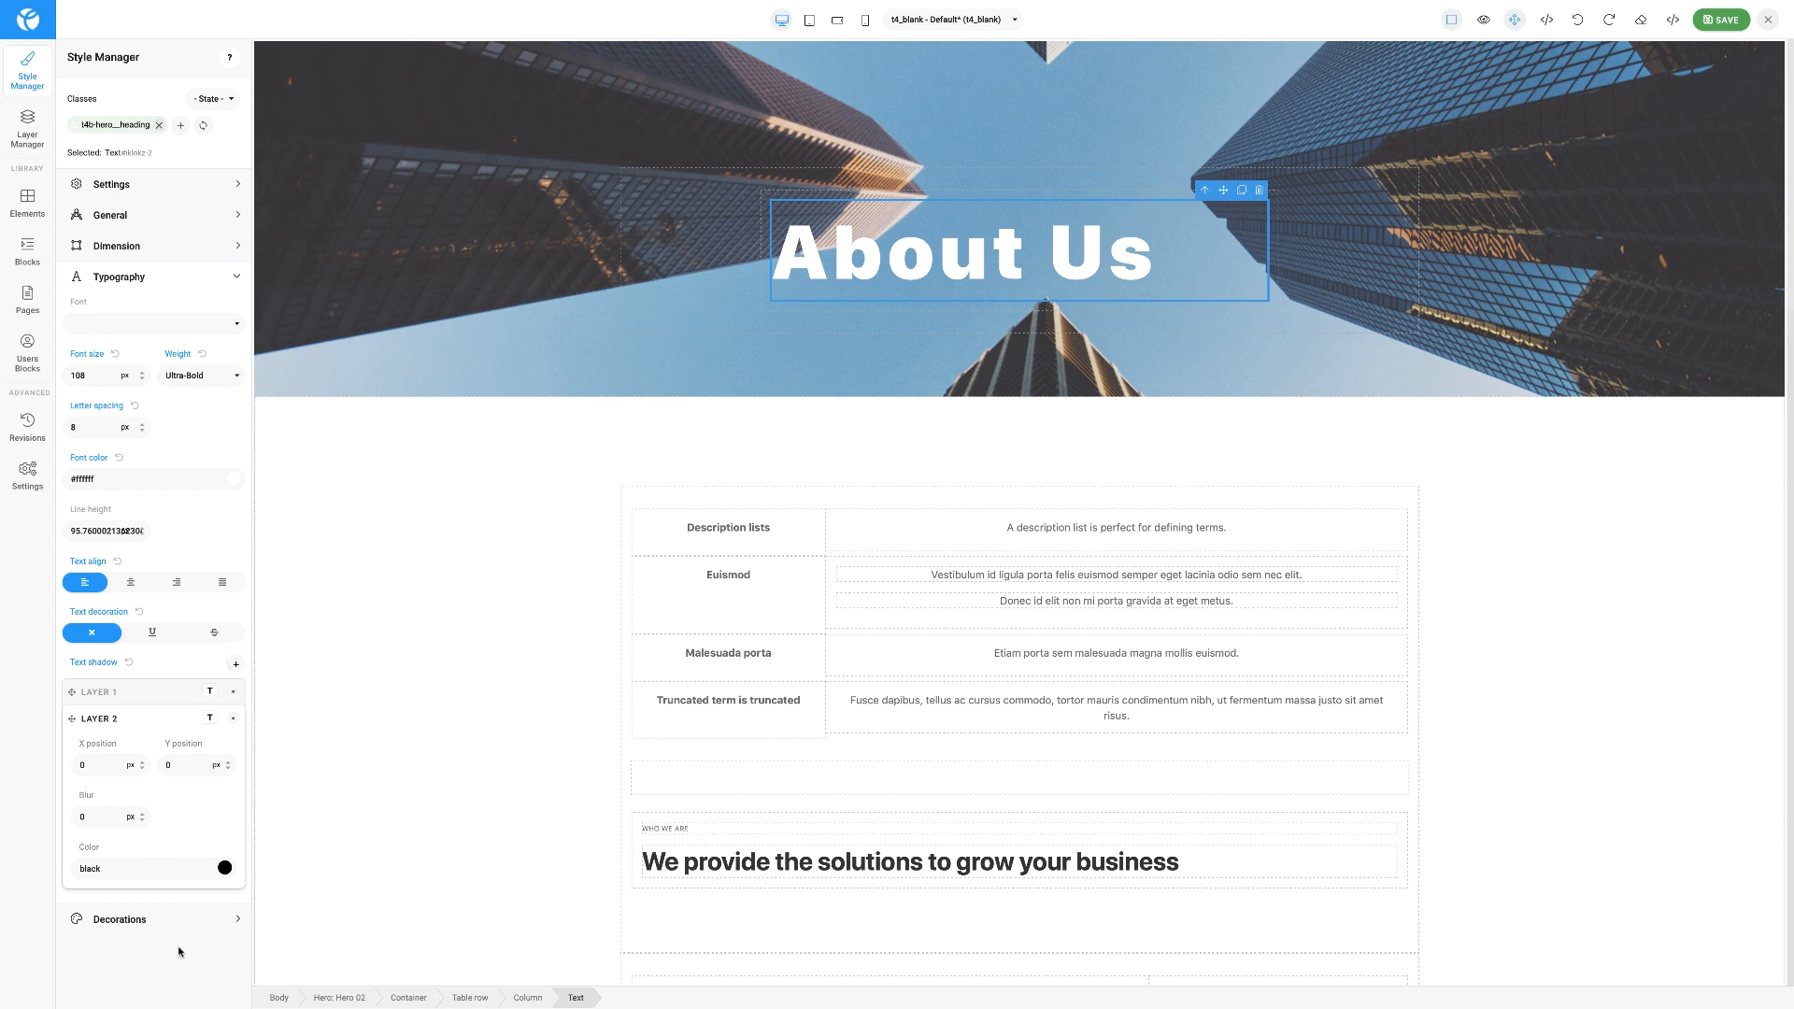
Set the About Us heading's border color to the dark brown #251111.
click(183, 923)
scroll(192, 597, down, 3)
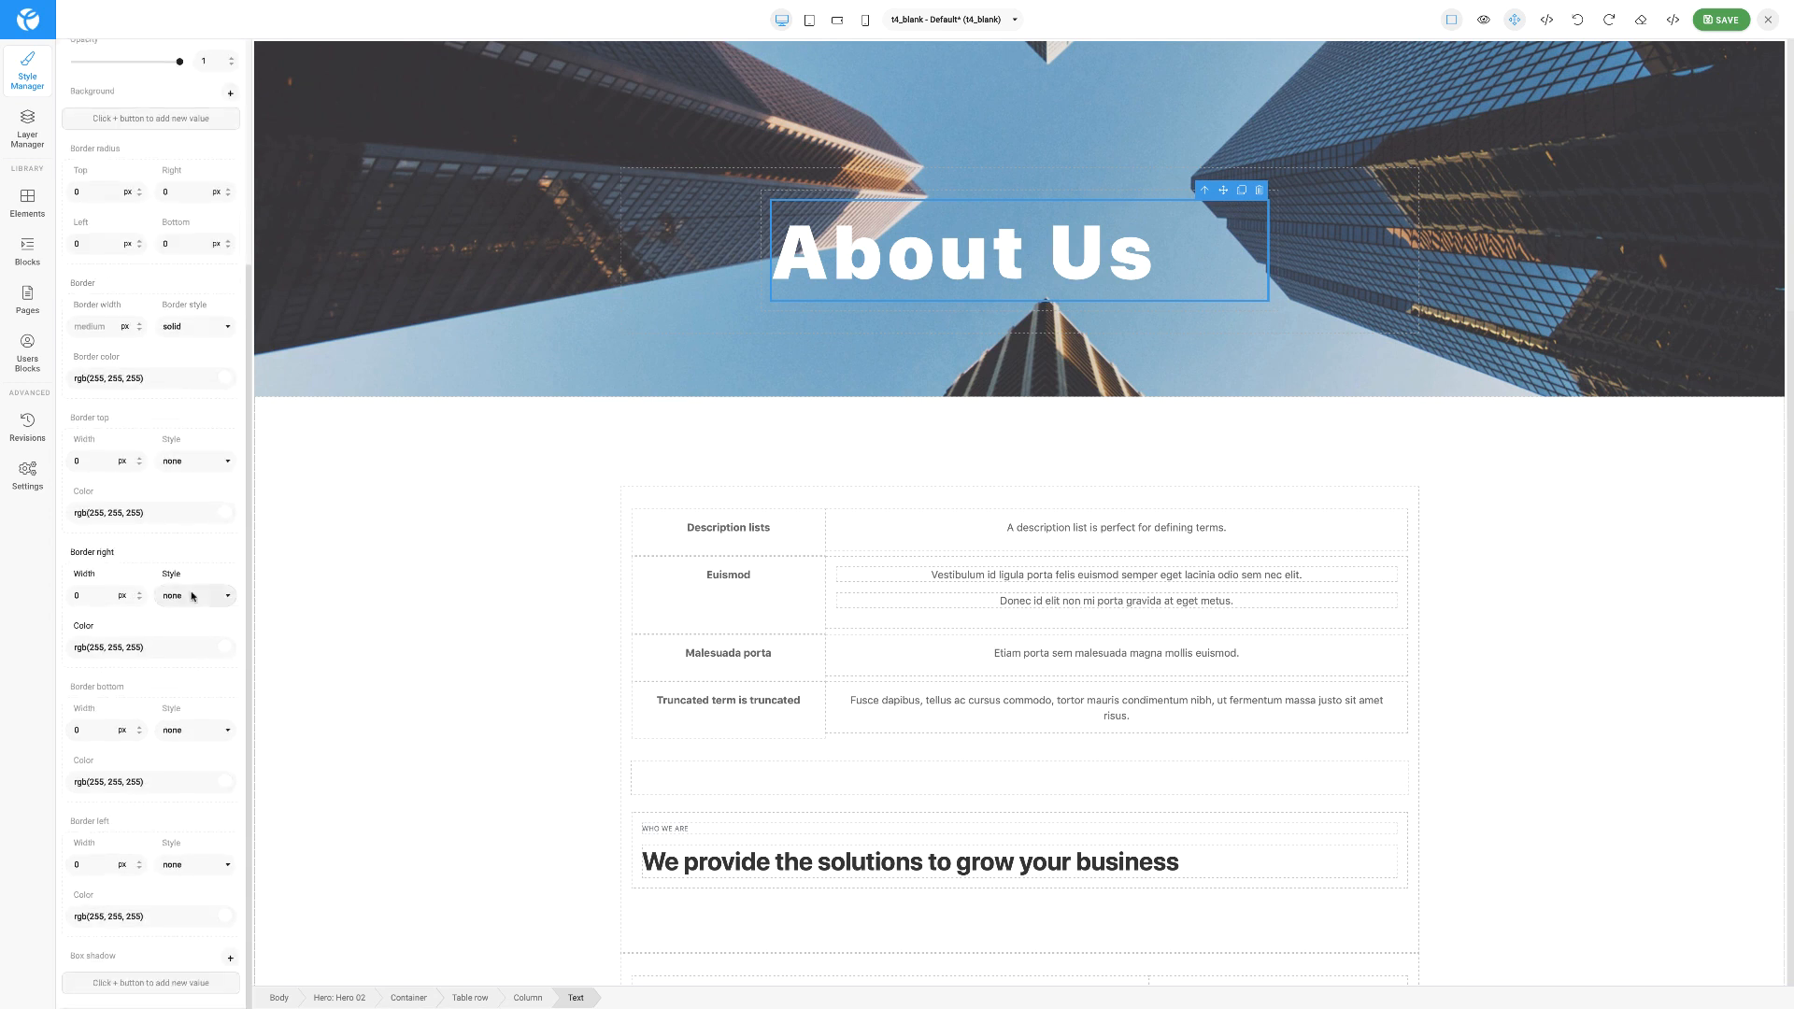
scroll(192, 596, up, 2)
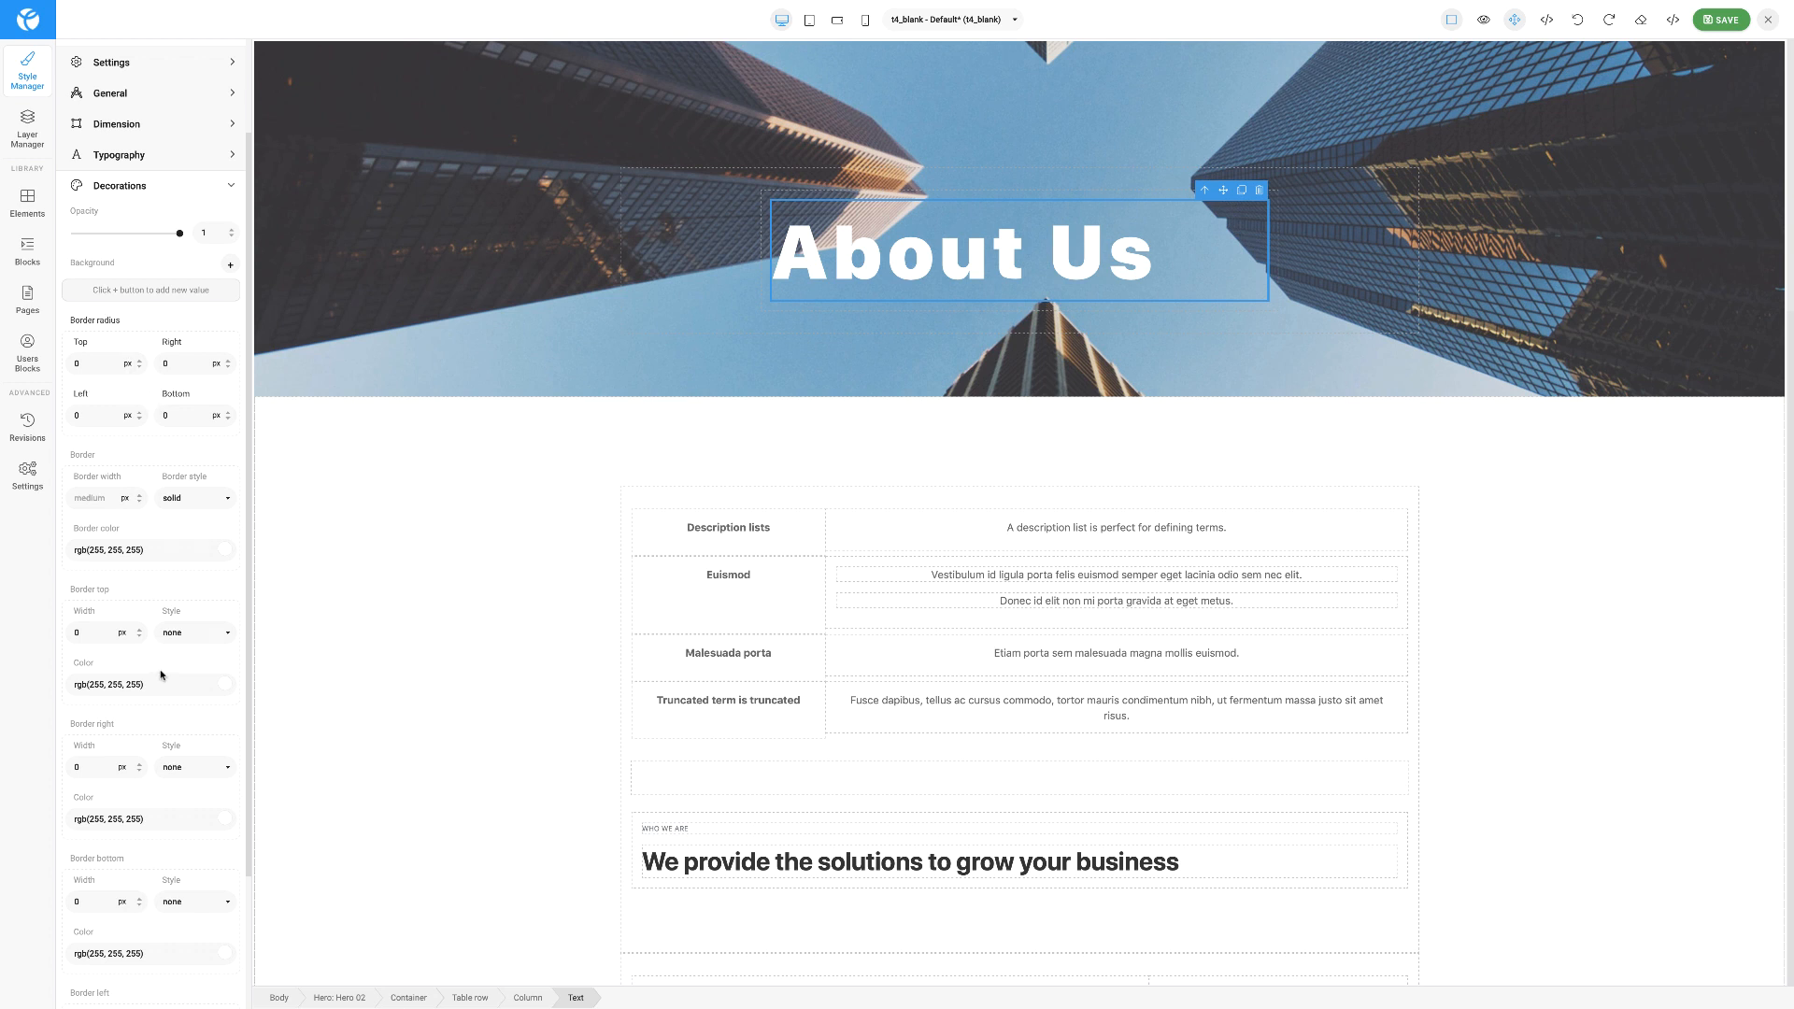
click(228, 555)
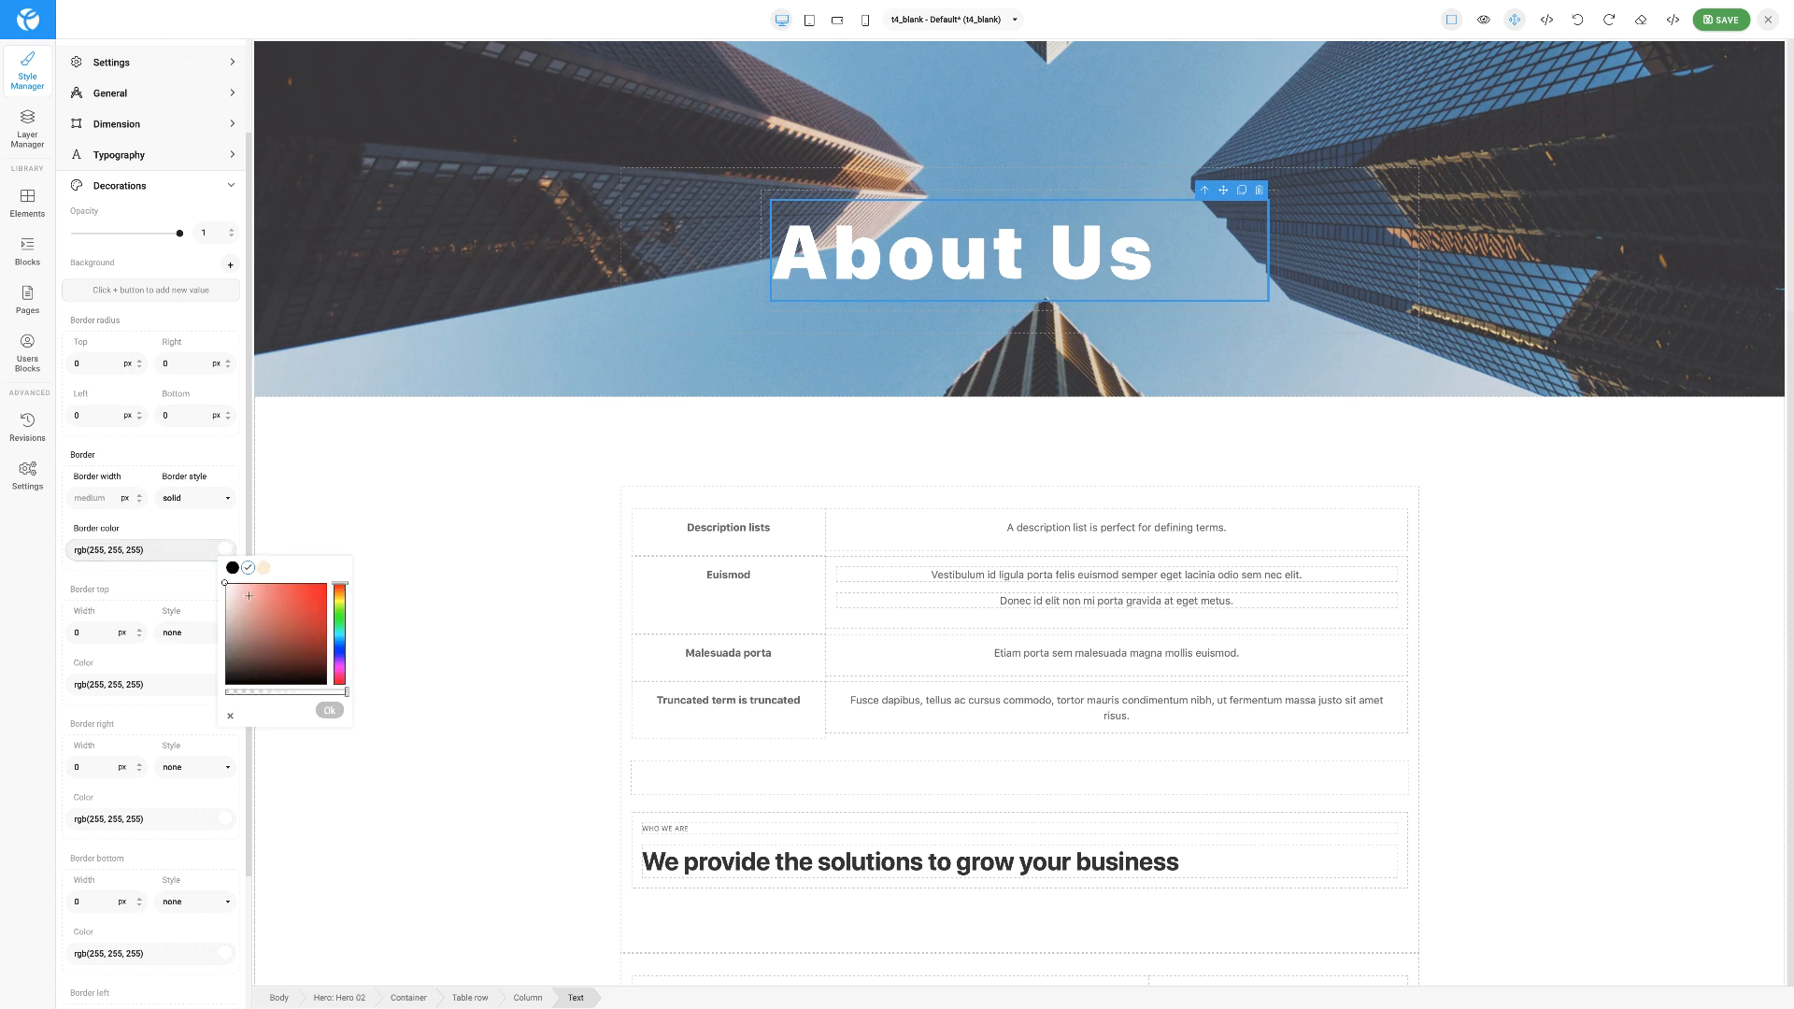
click(298, 644)
mouse_move(310, 615)
mouse_down()
mouse_move(314, 593)
mouse_move(278, 669)
mouse_up()
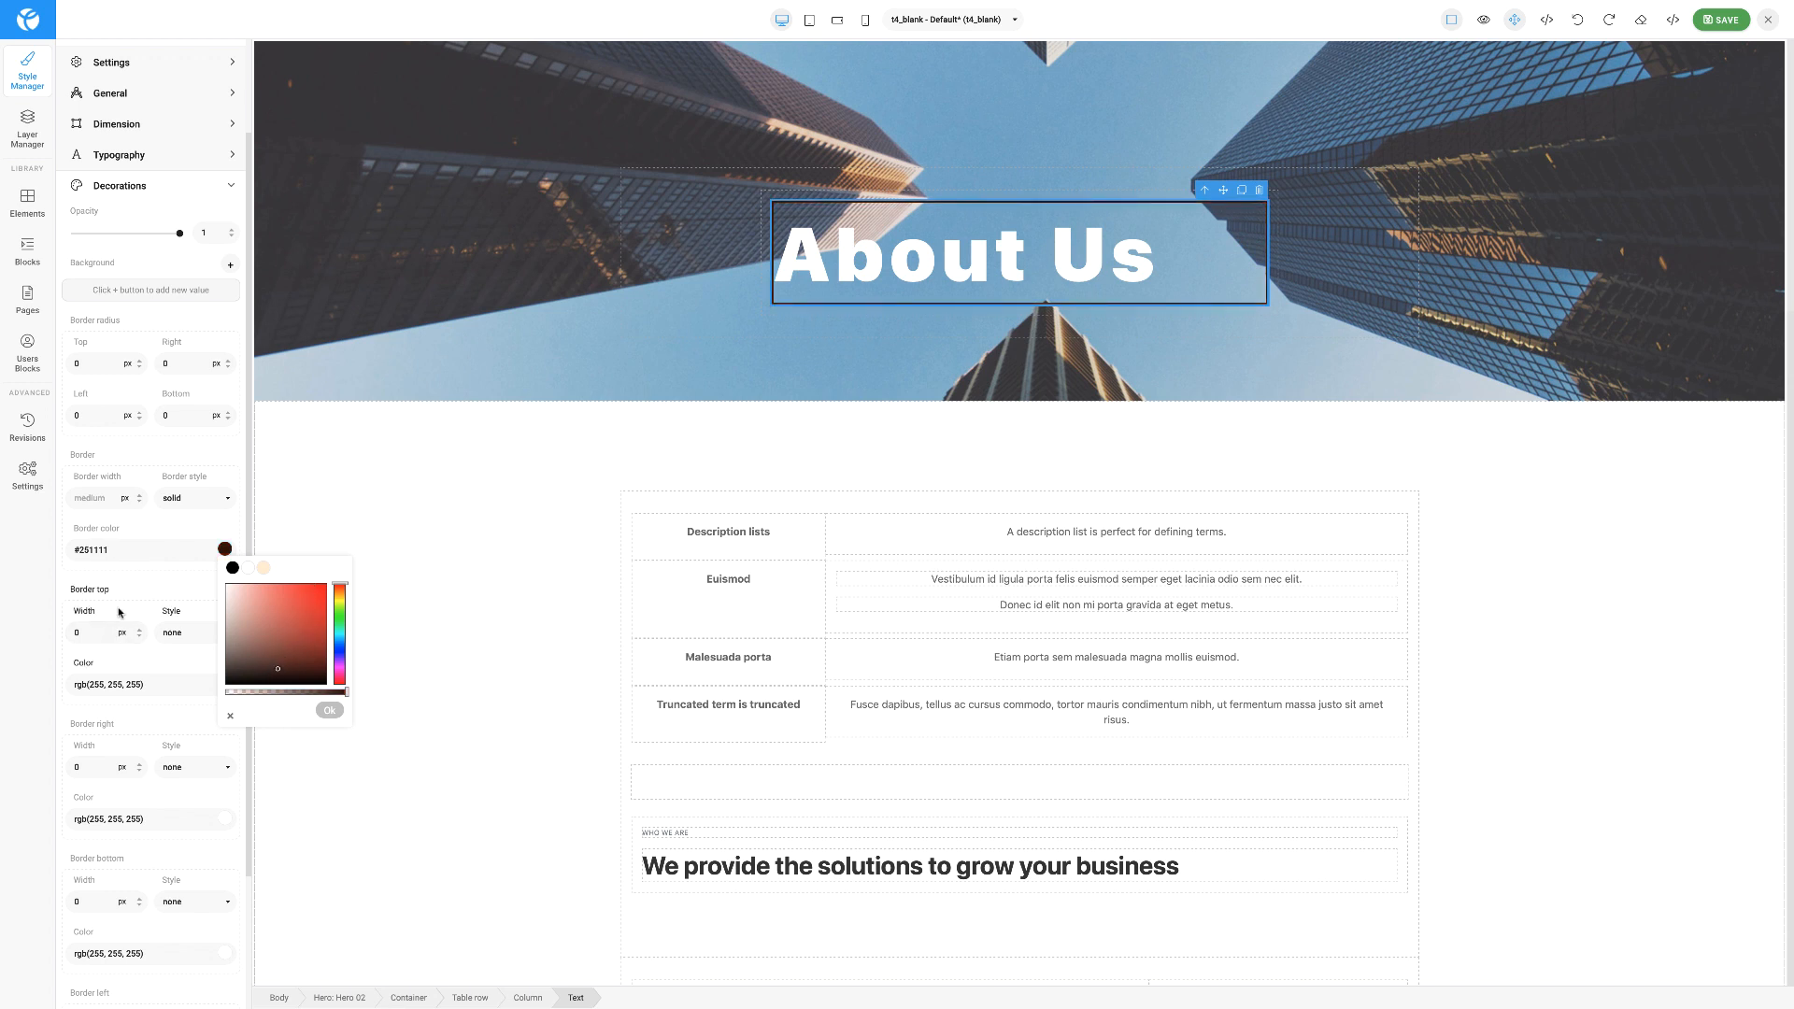
Try an 18 px top border width on the About Us heading and set it to 0 px.
click(93, 641)
click(139, 630)
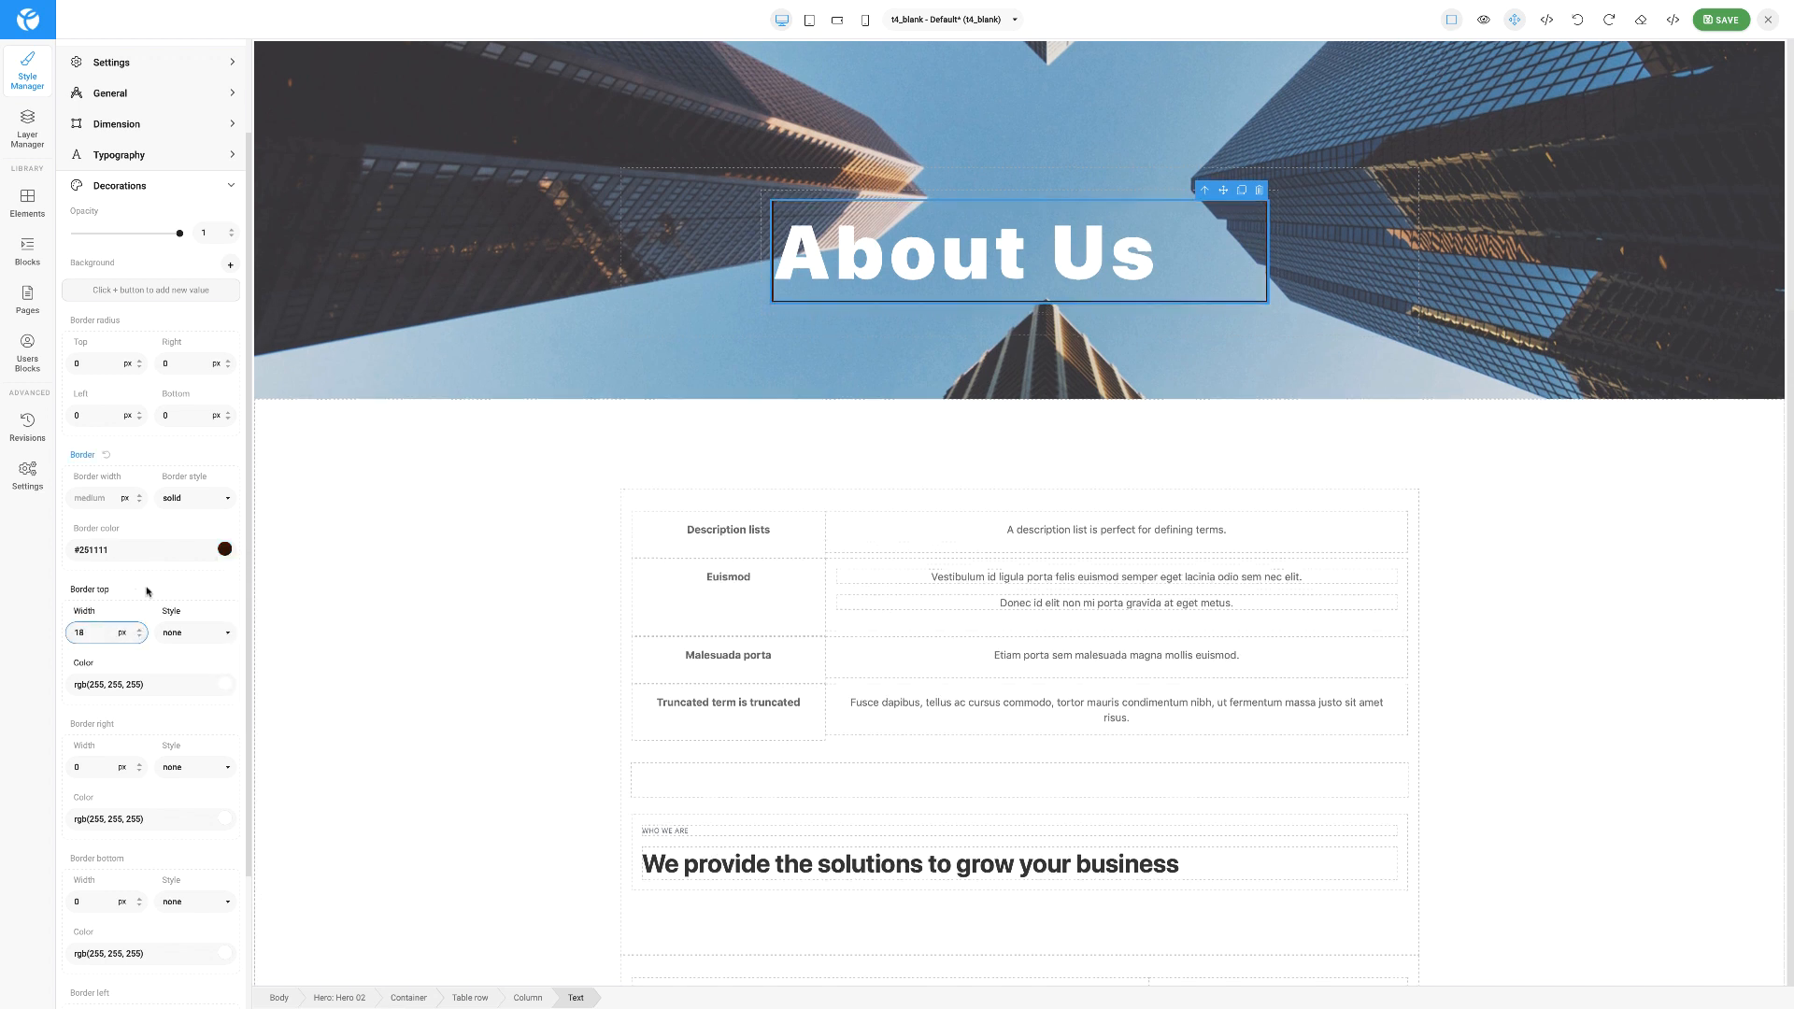
drag(144, 611, 63, 635)
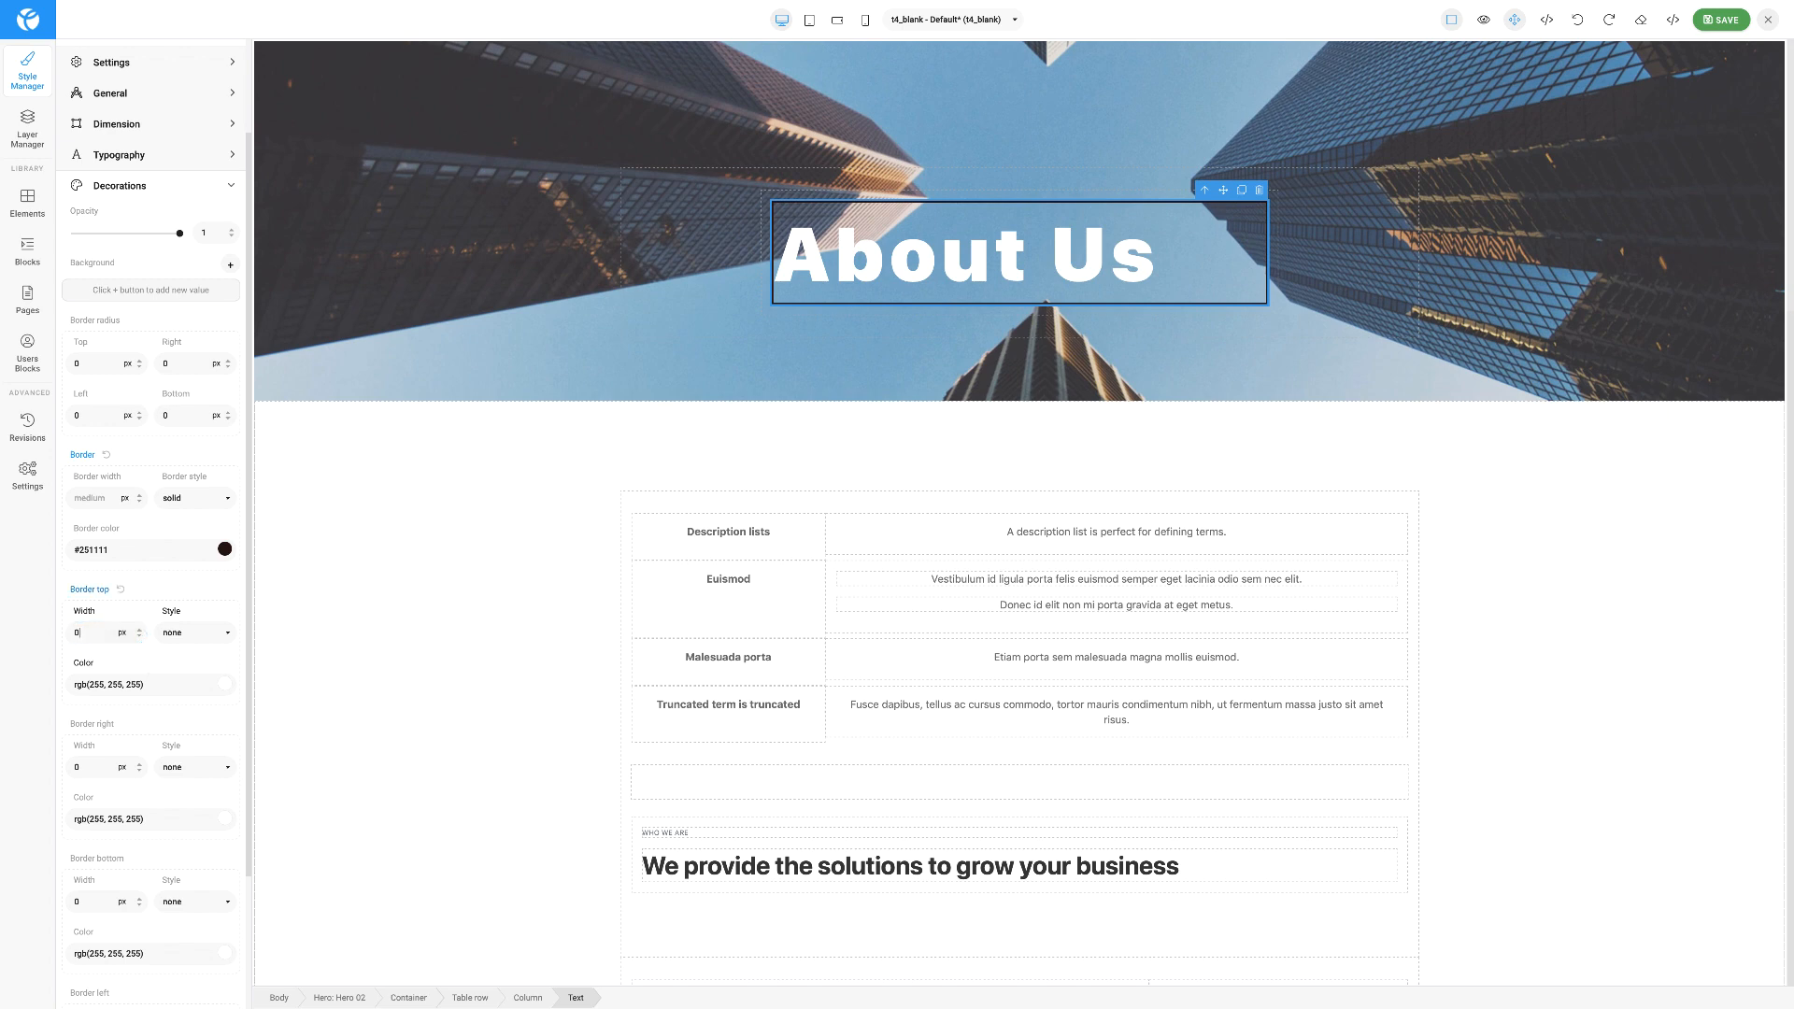
click(200, 453)
scroll(203, 636, down, 1)
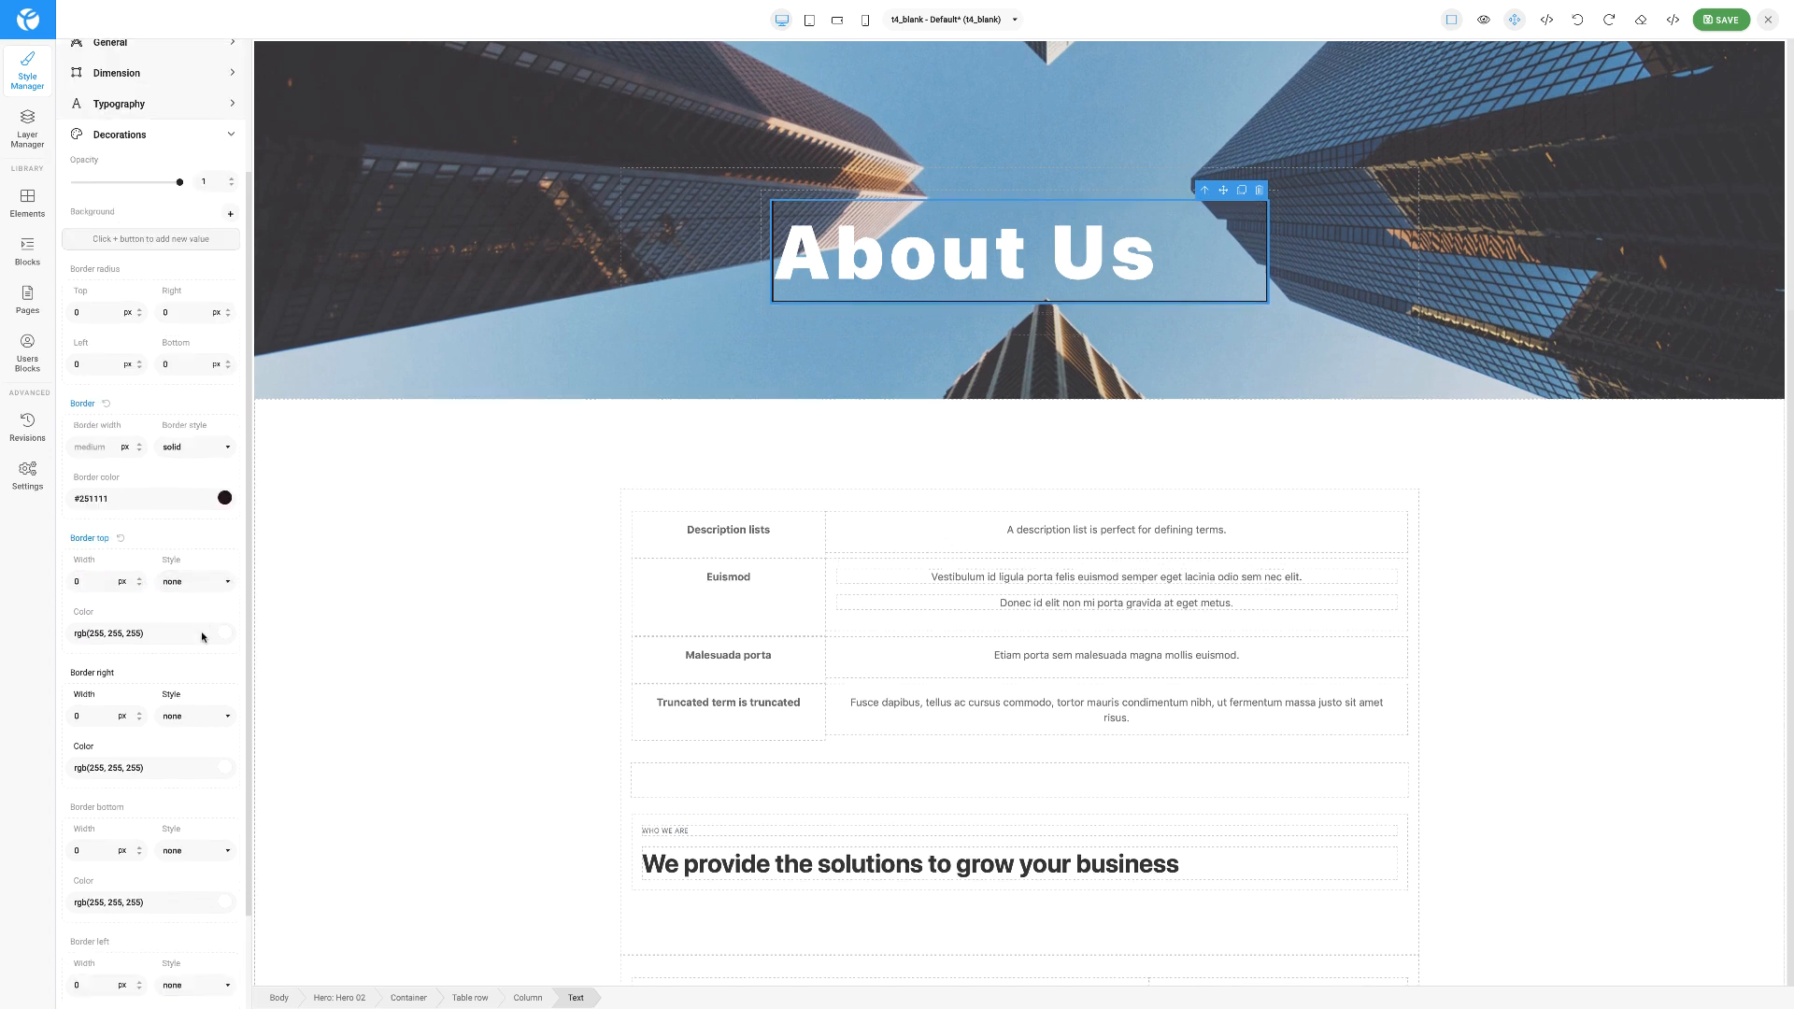
scroll(202, 636, up, 2)
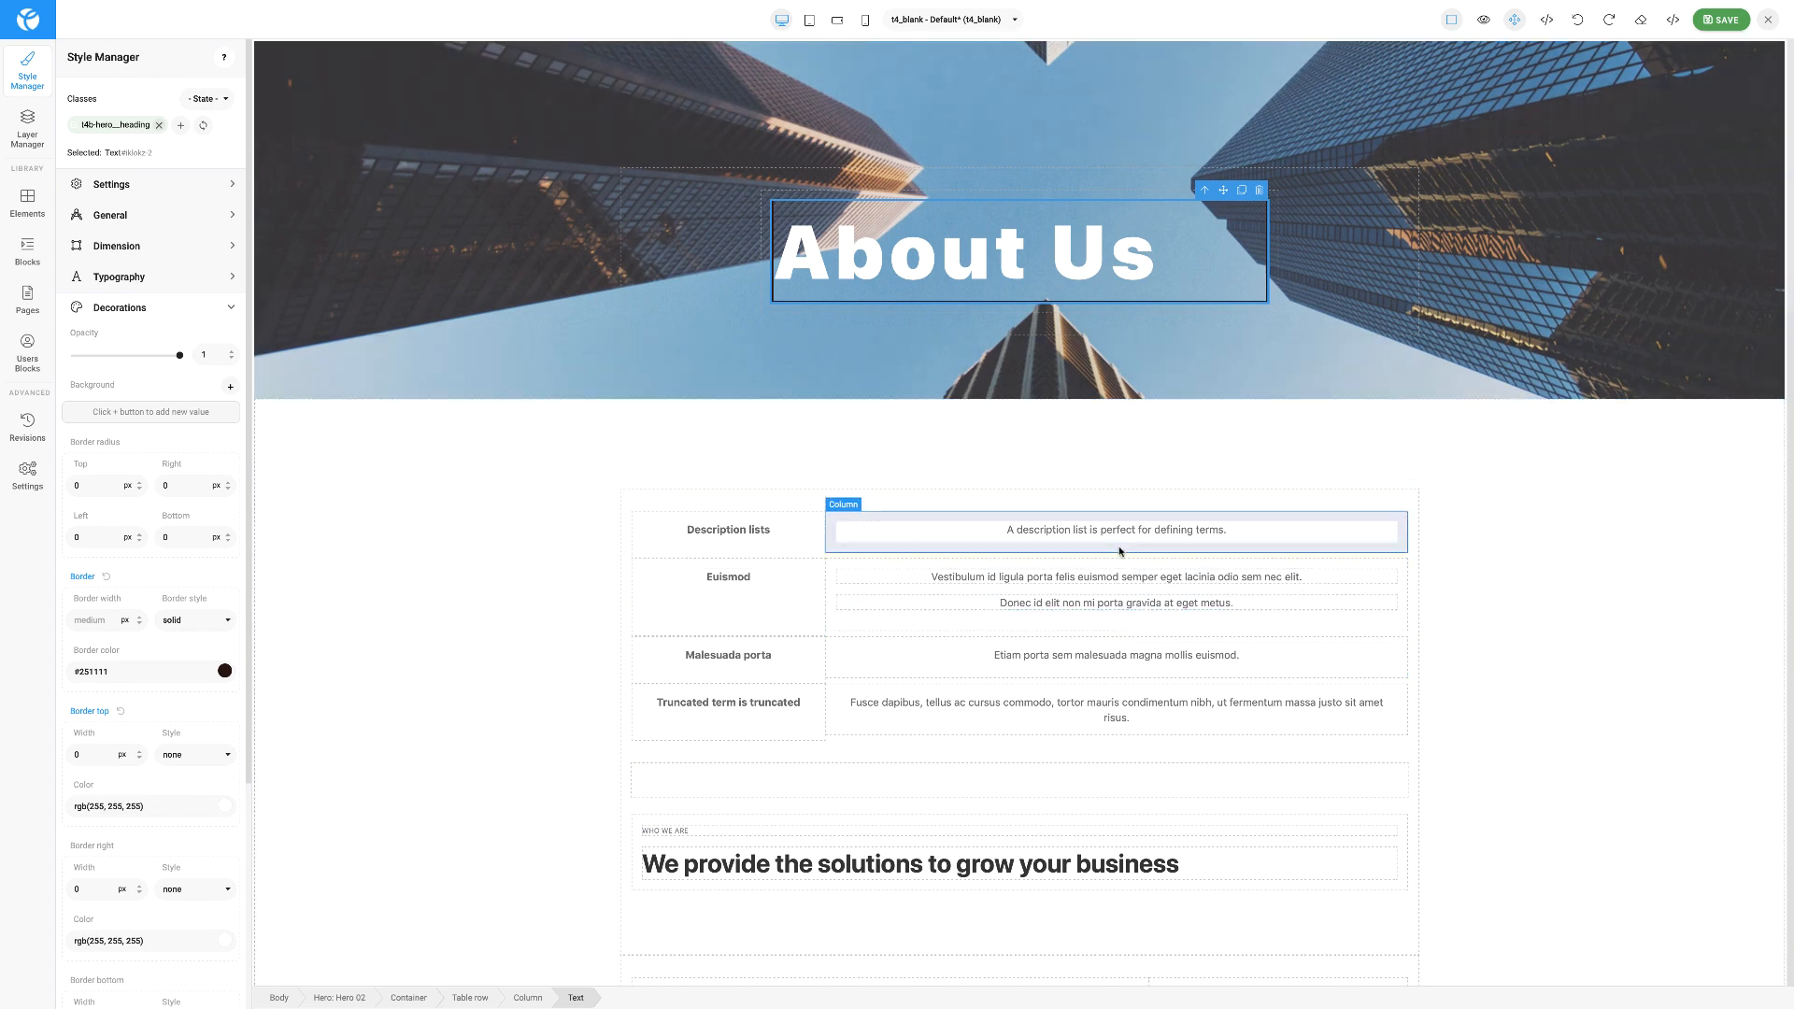
View the image chooser for the Our Approach picture and close it without replacing the picture.
double_click(1065, 602)
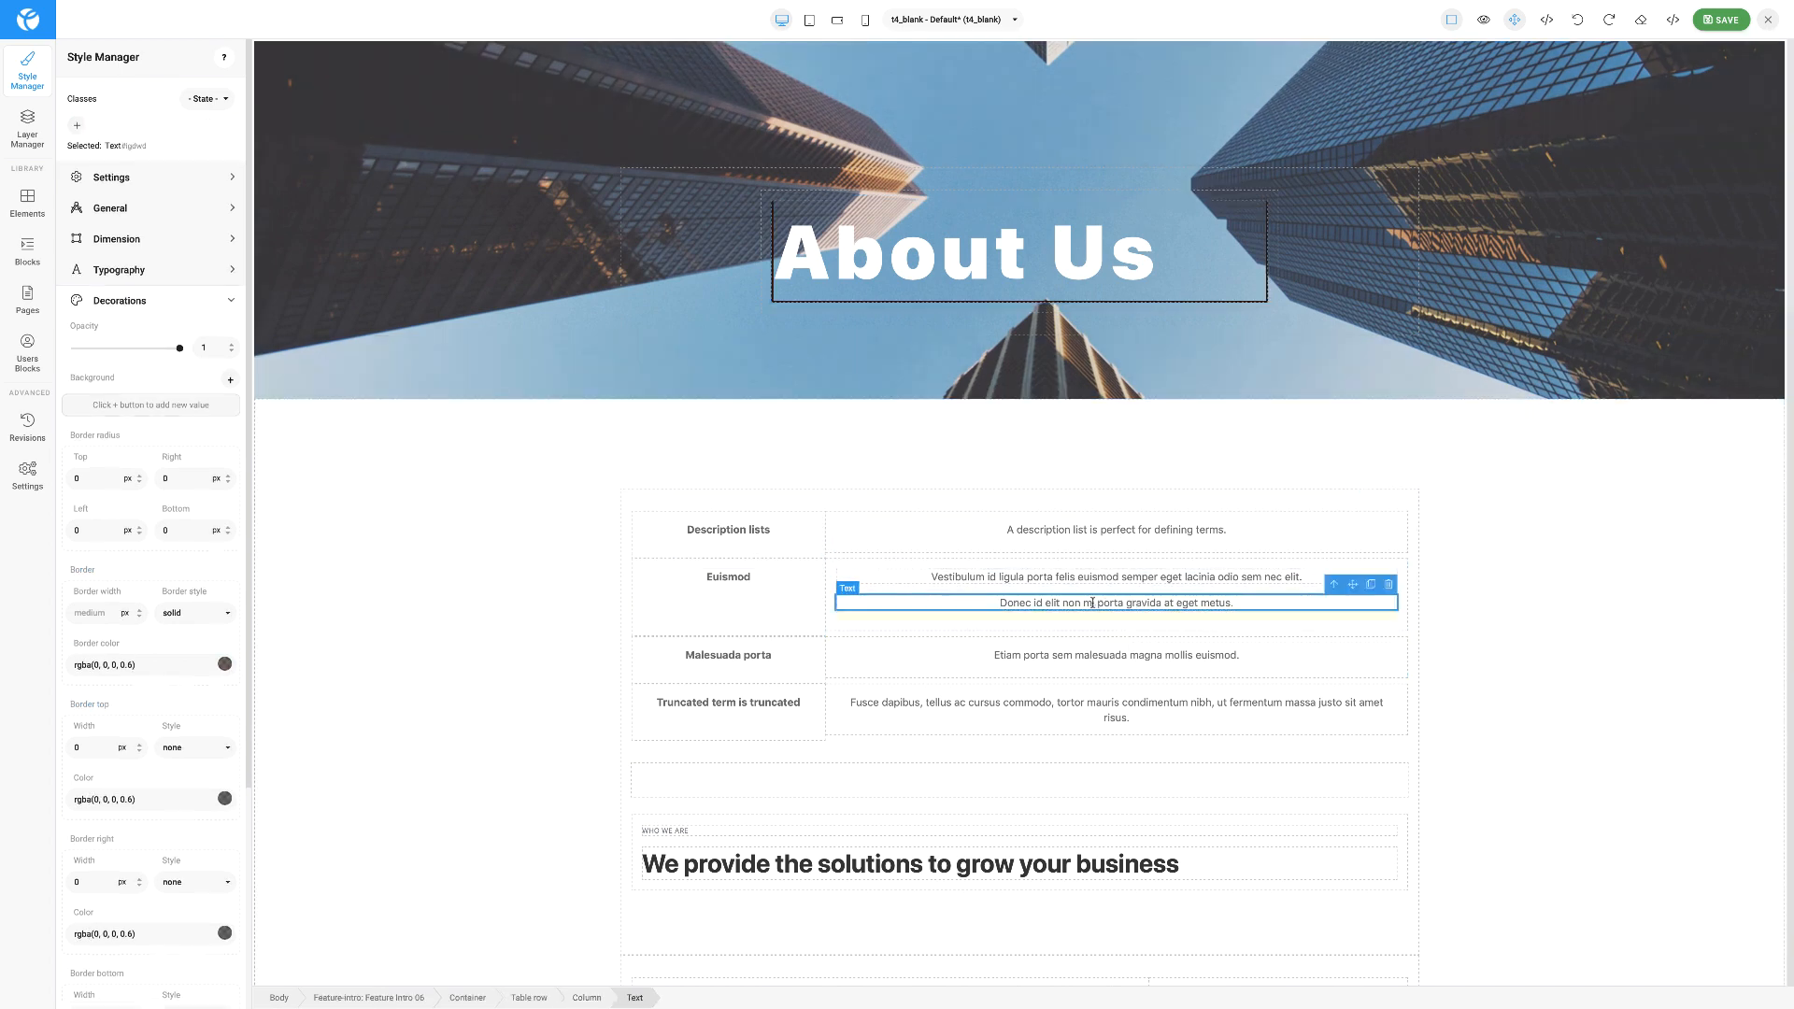
click(1061, 664)
scroll(1013, 696, down, 4)
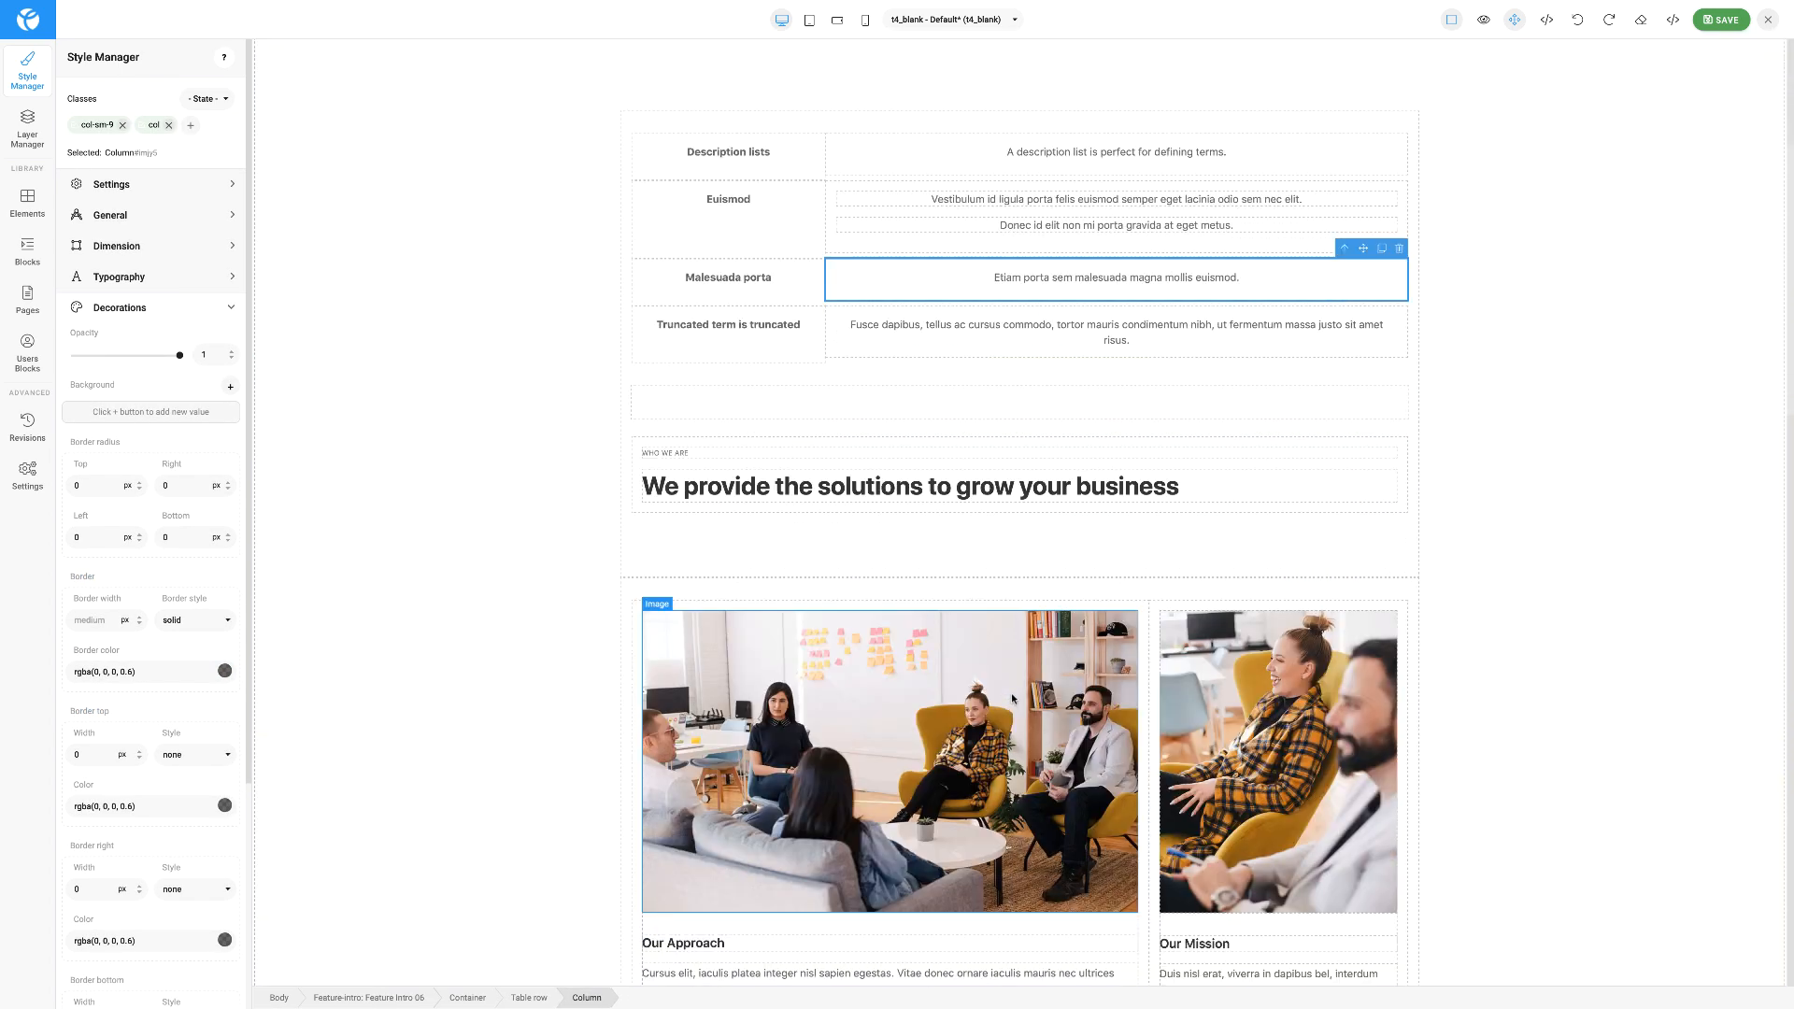
double_click(807, 688)
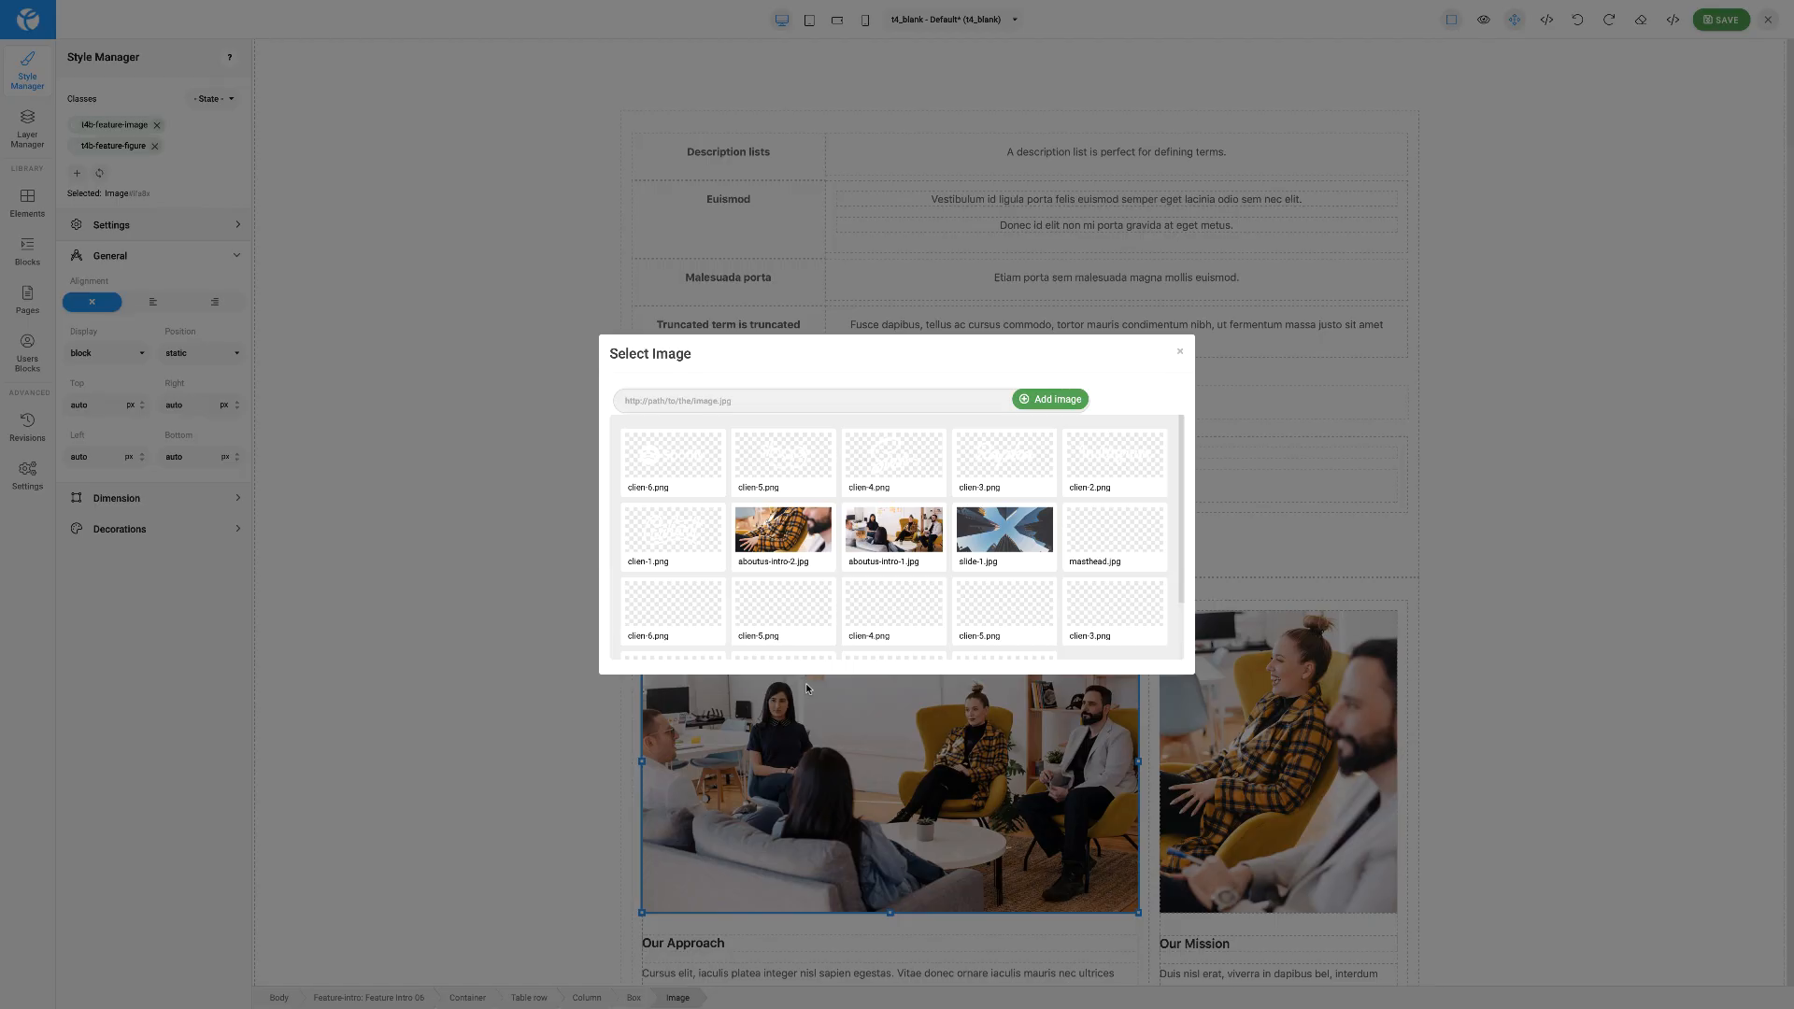
click(1180, 354)
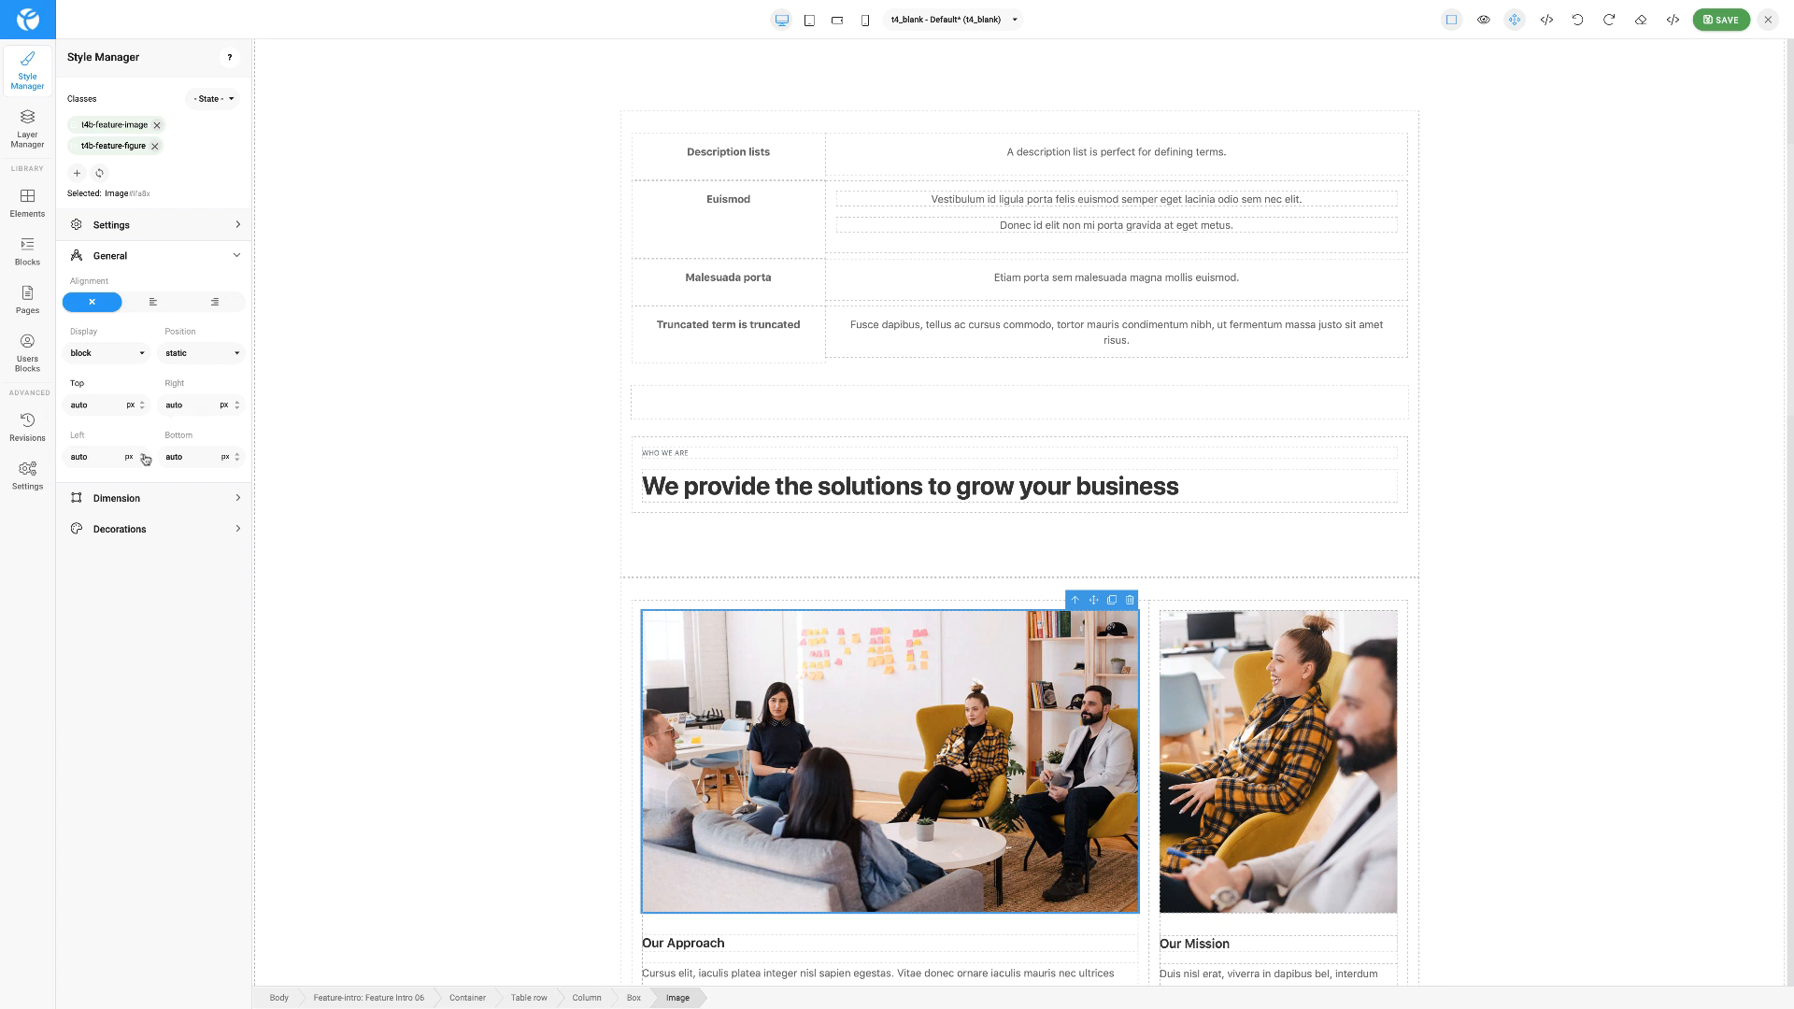
Set the top border radius of the Our Approach picture to 0 px and look over the page.
click(130, 529)
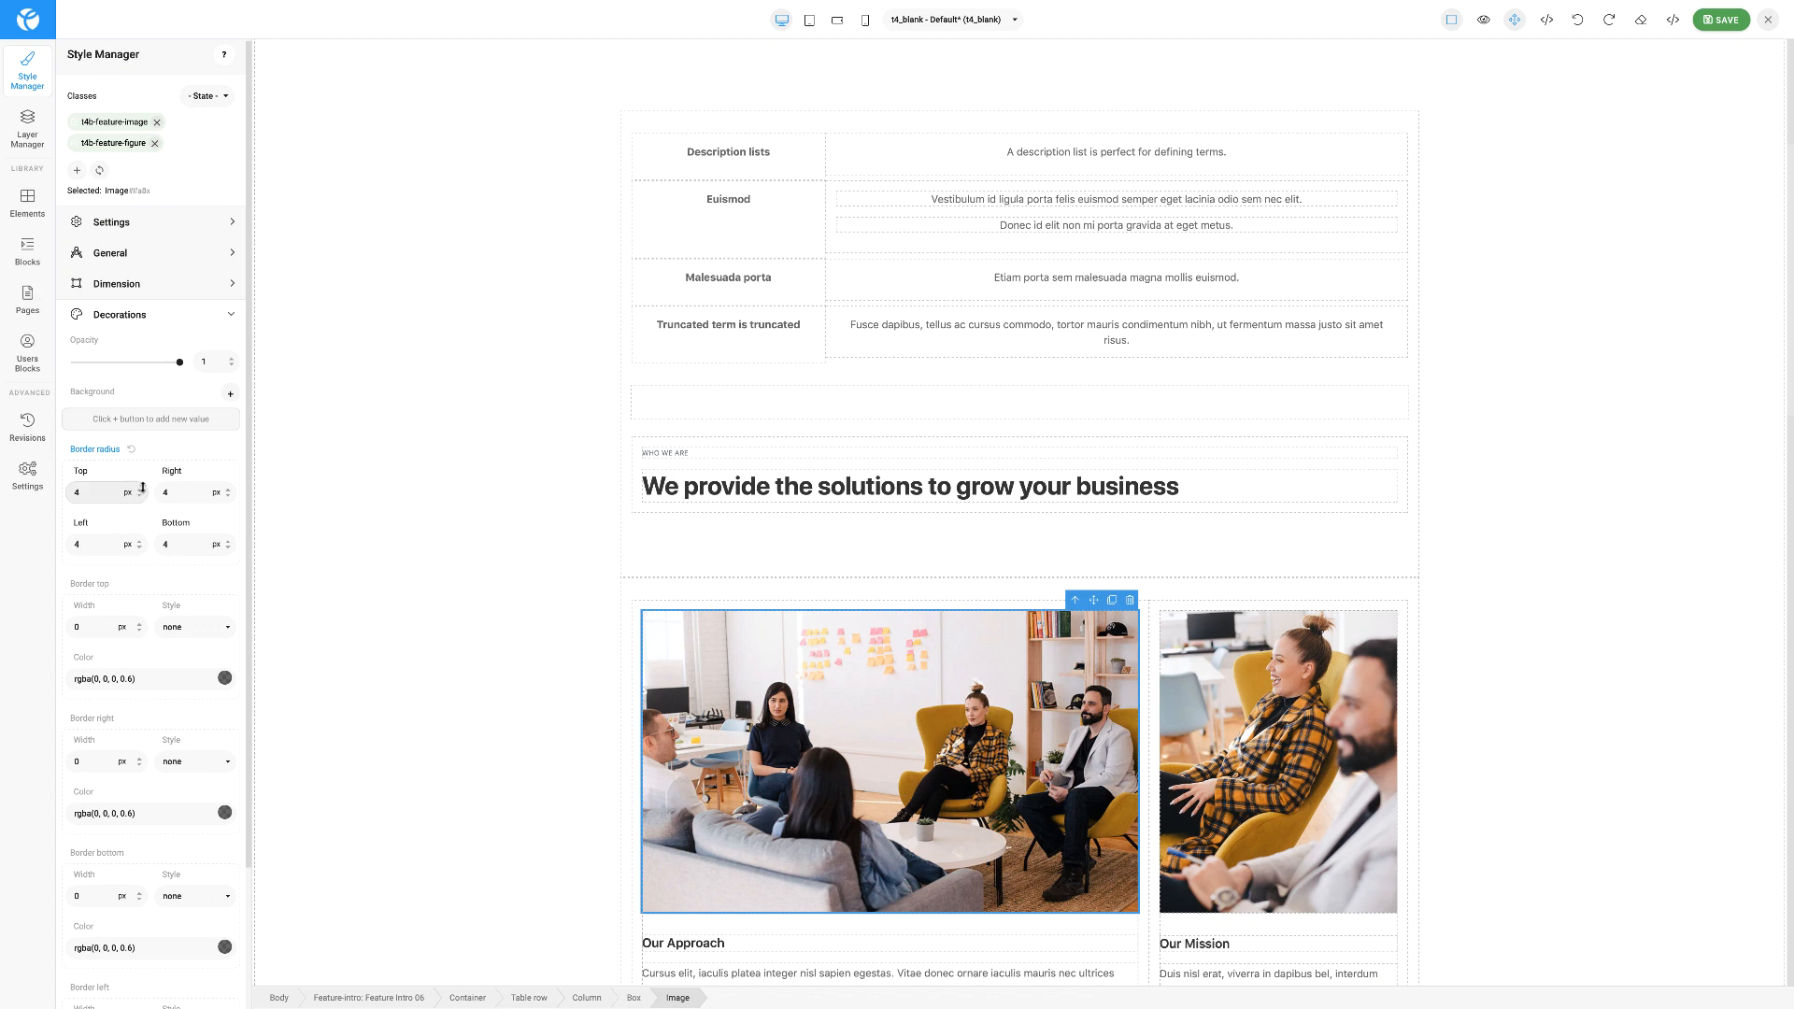
mouse_move(143, 487)
mouse_down()
mouse_move(143, 469)
mouse_move(145, 496)
mouse_up()
scroll(627, 587, down, 3)
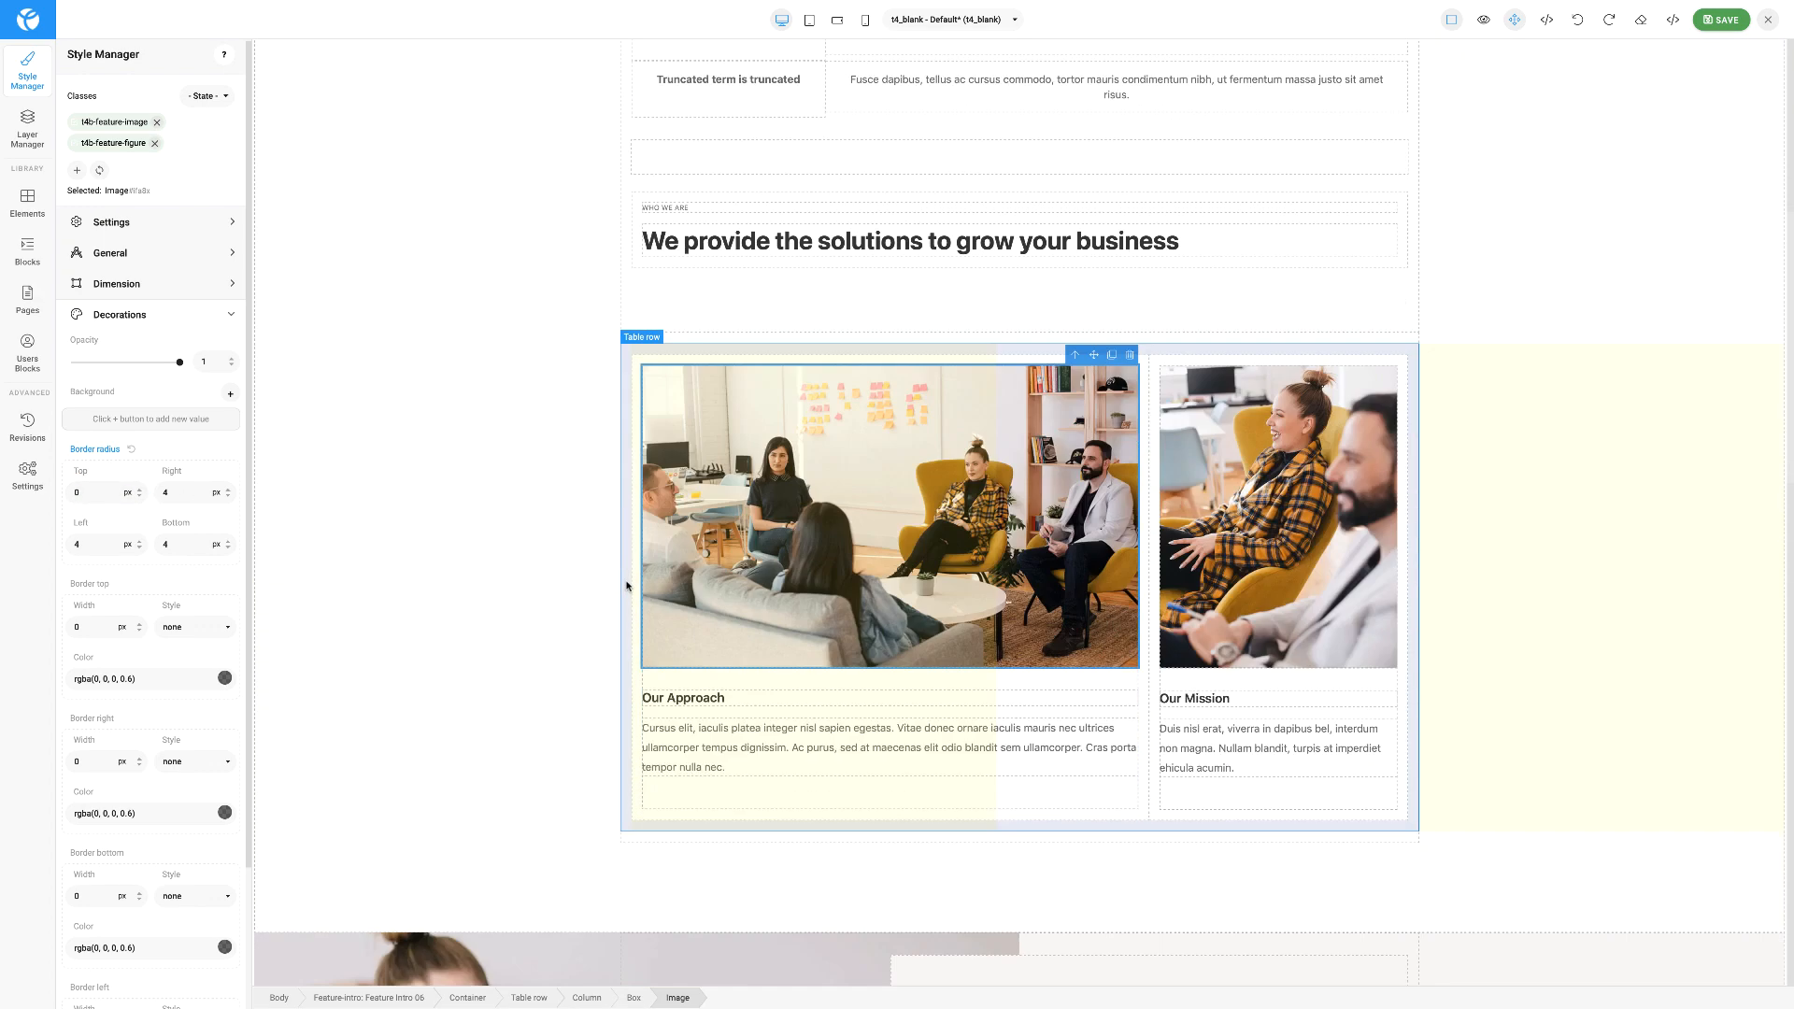
scroll(627, 644, down, 5)
scroll(626, 660, up, 10)
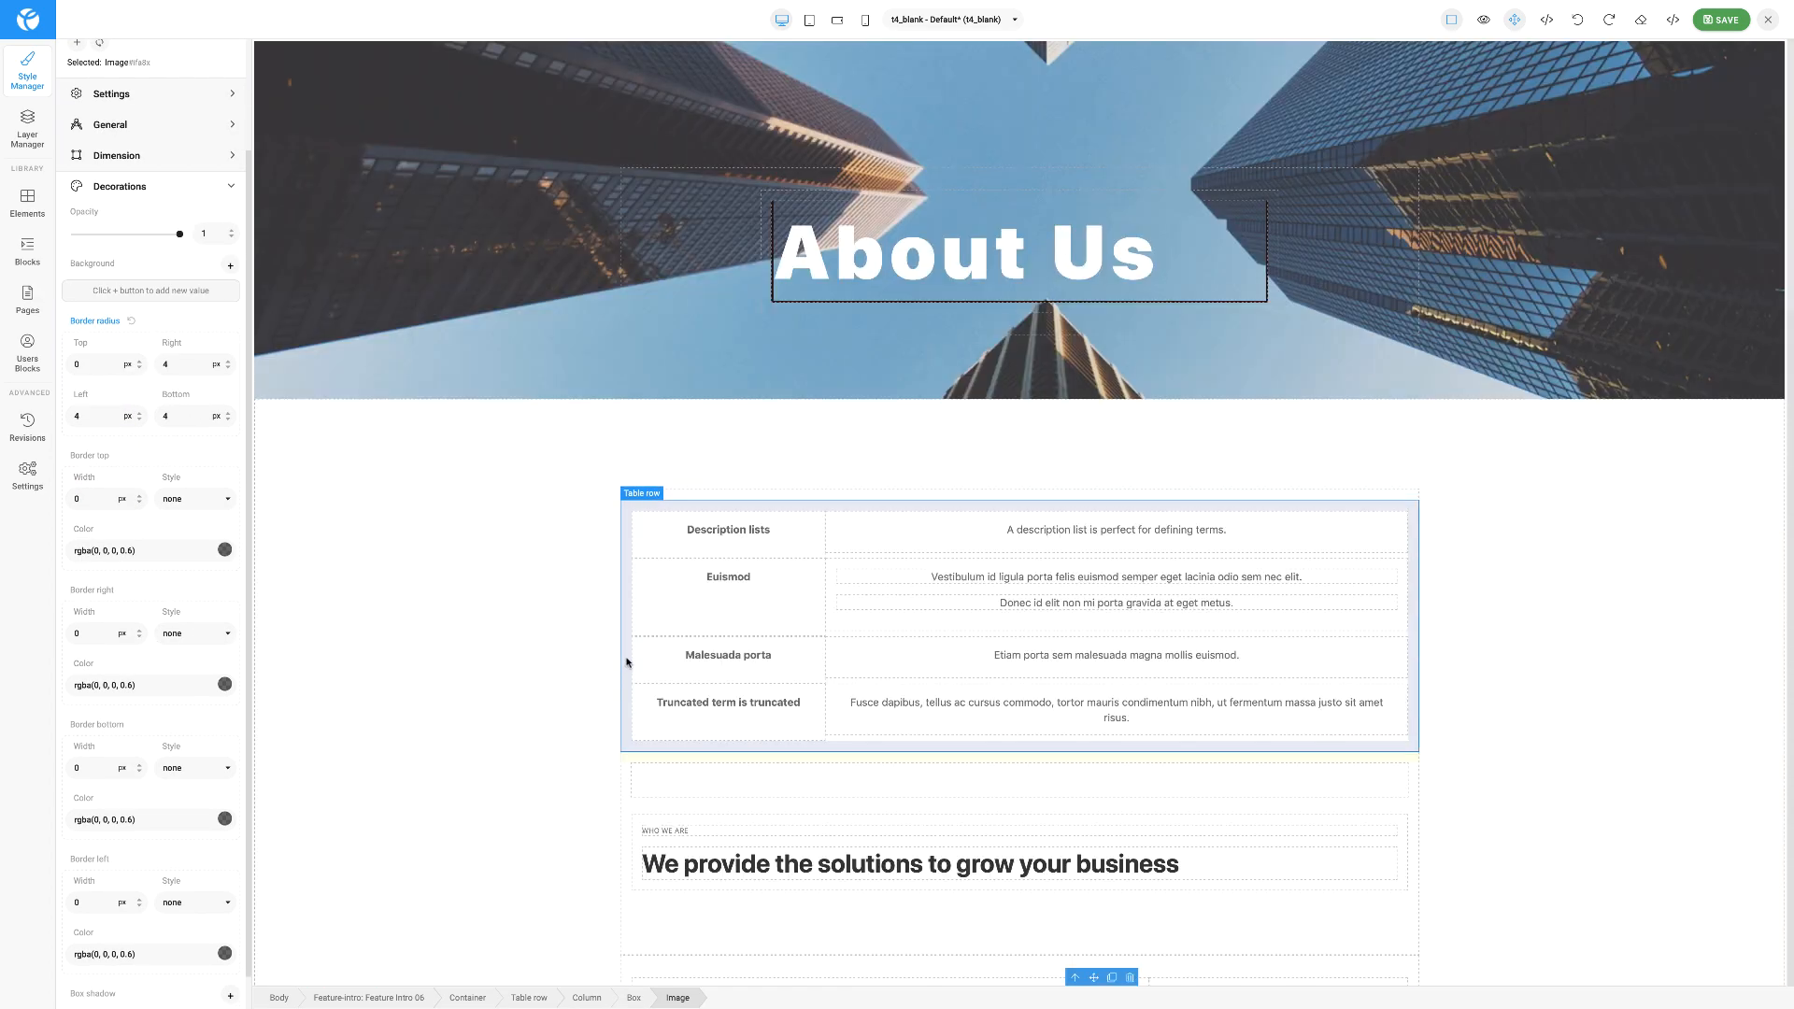
scroll(626, 660, down, 3)
scroll(626, 660, up, 3)
Show the library of basic elements and clear all content from the page canvas.
click(27, 208)
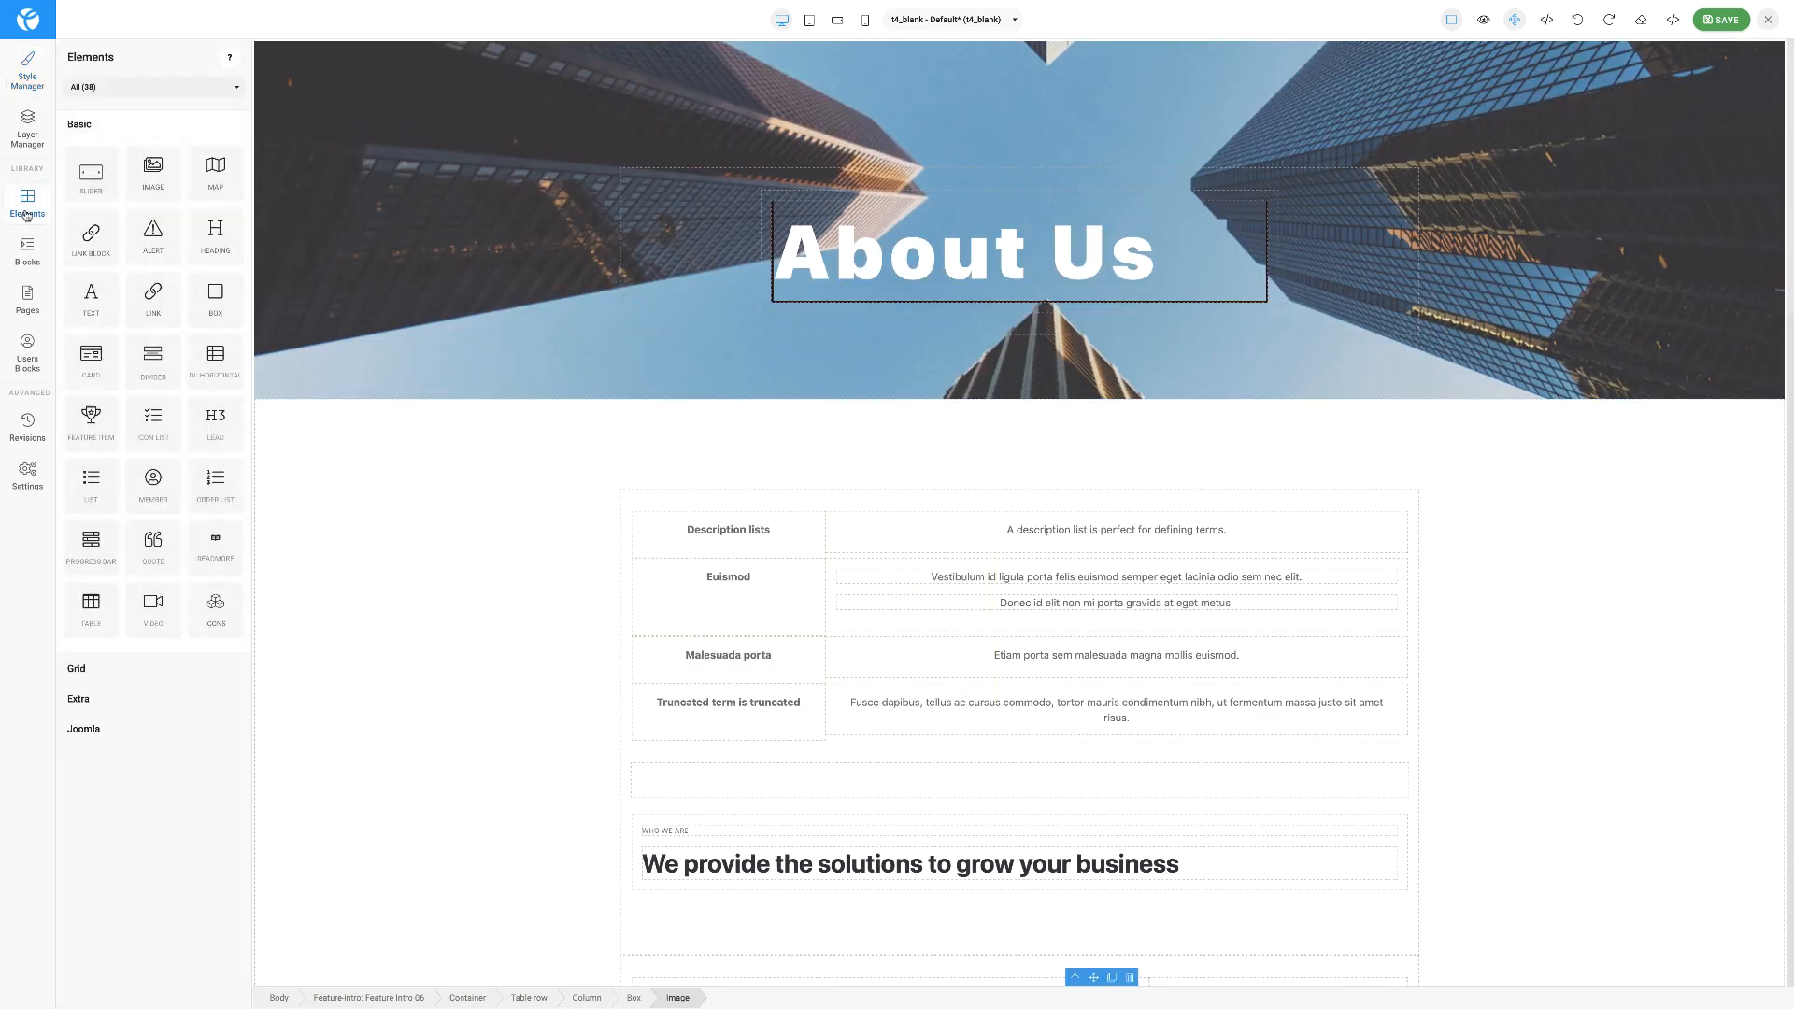
scroll(820, 411, down, 6)
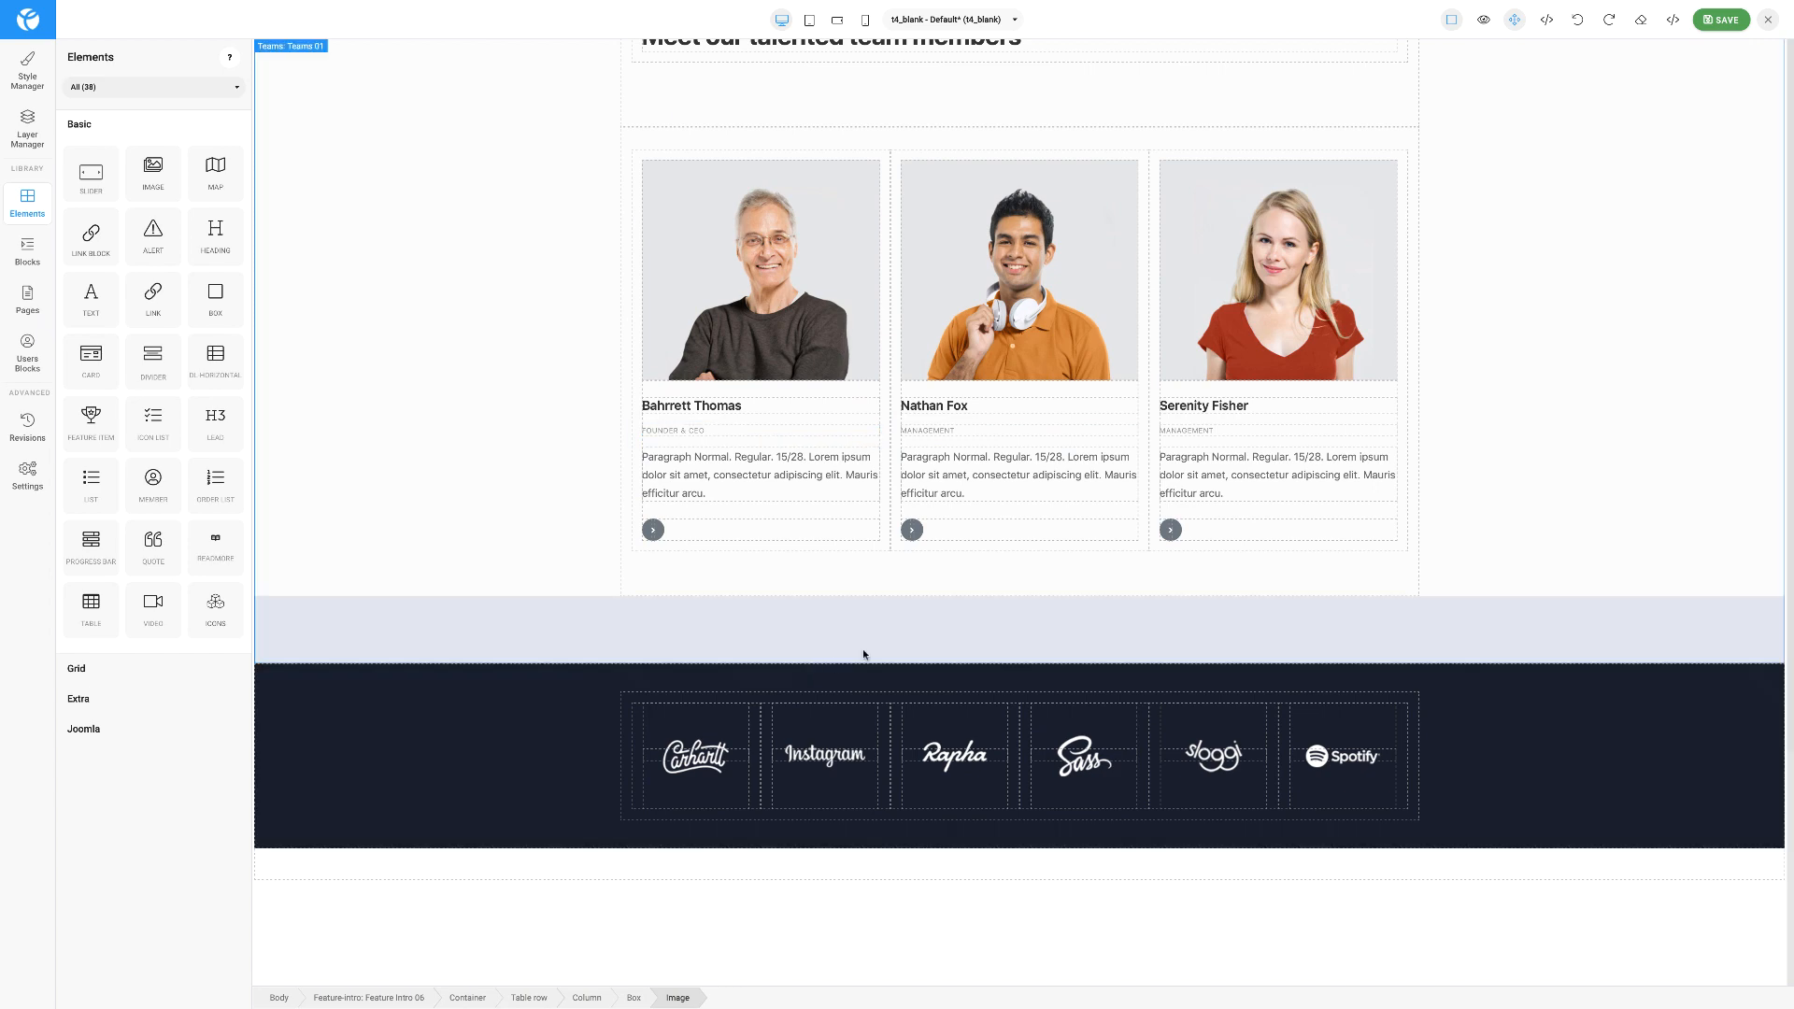
scroll(881, 640, up, 10)
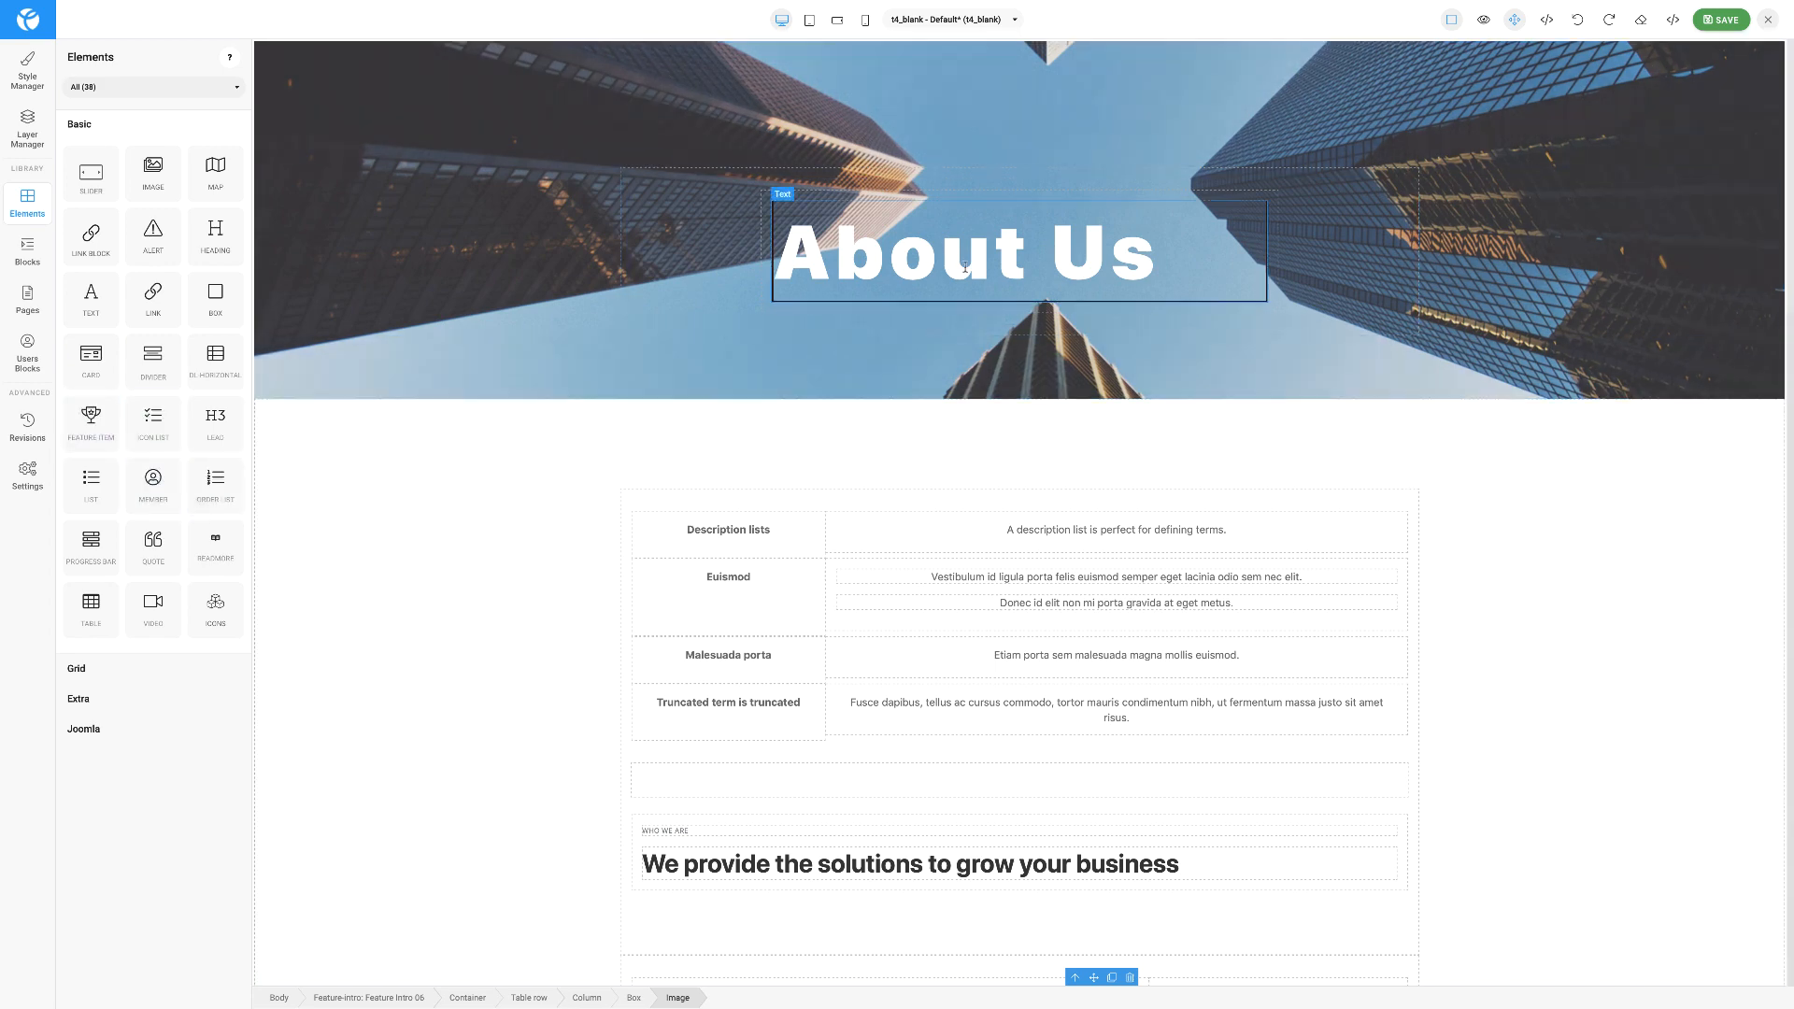
click(1642, 21)
click(1025, 499)
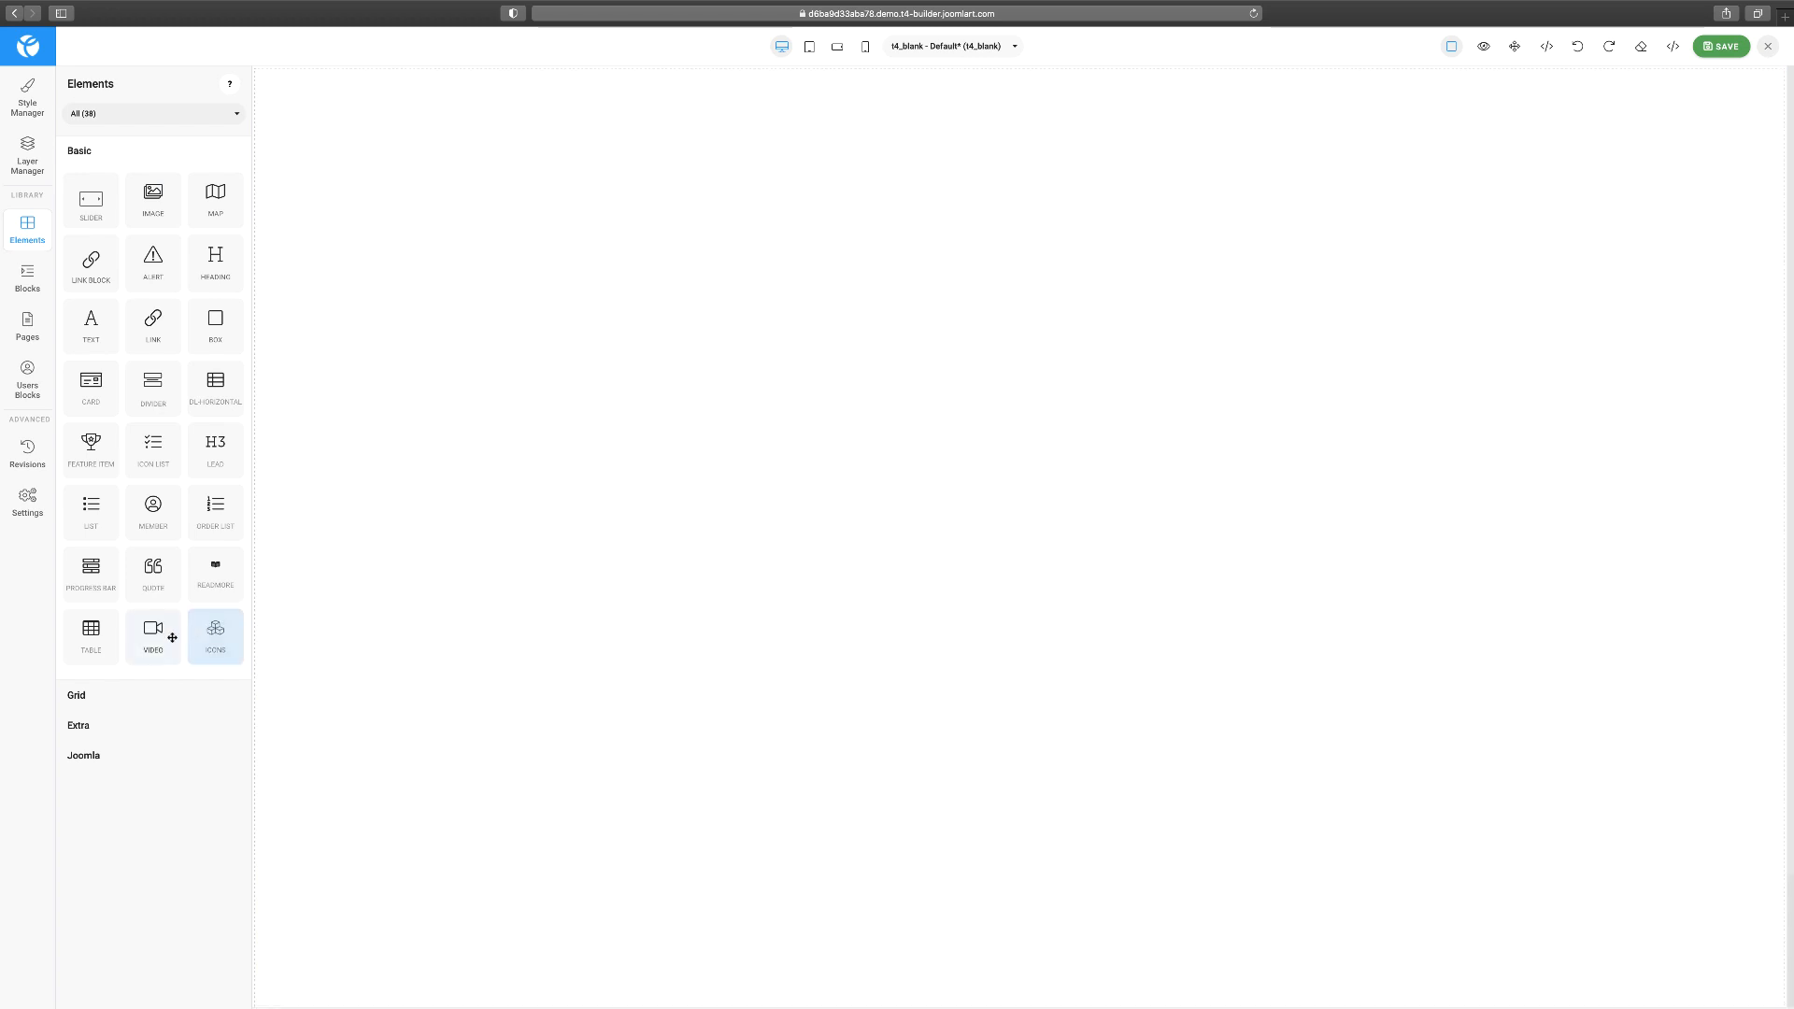
Add three grid sections to the empty page in this order: 2 Columns 4/8, 2 Columns and 3 Columns.
click(76, 695)
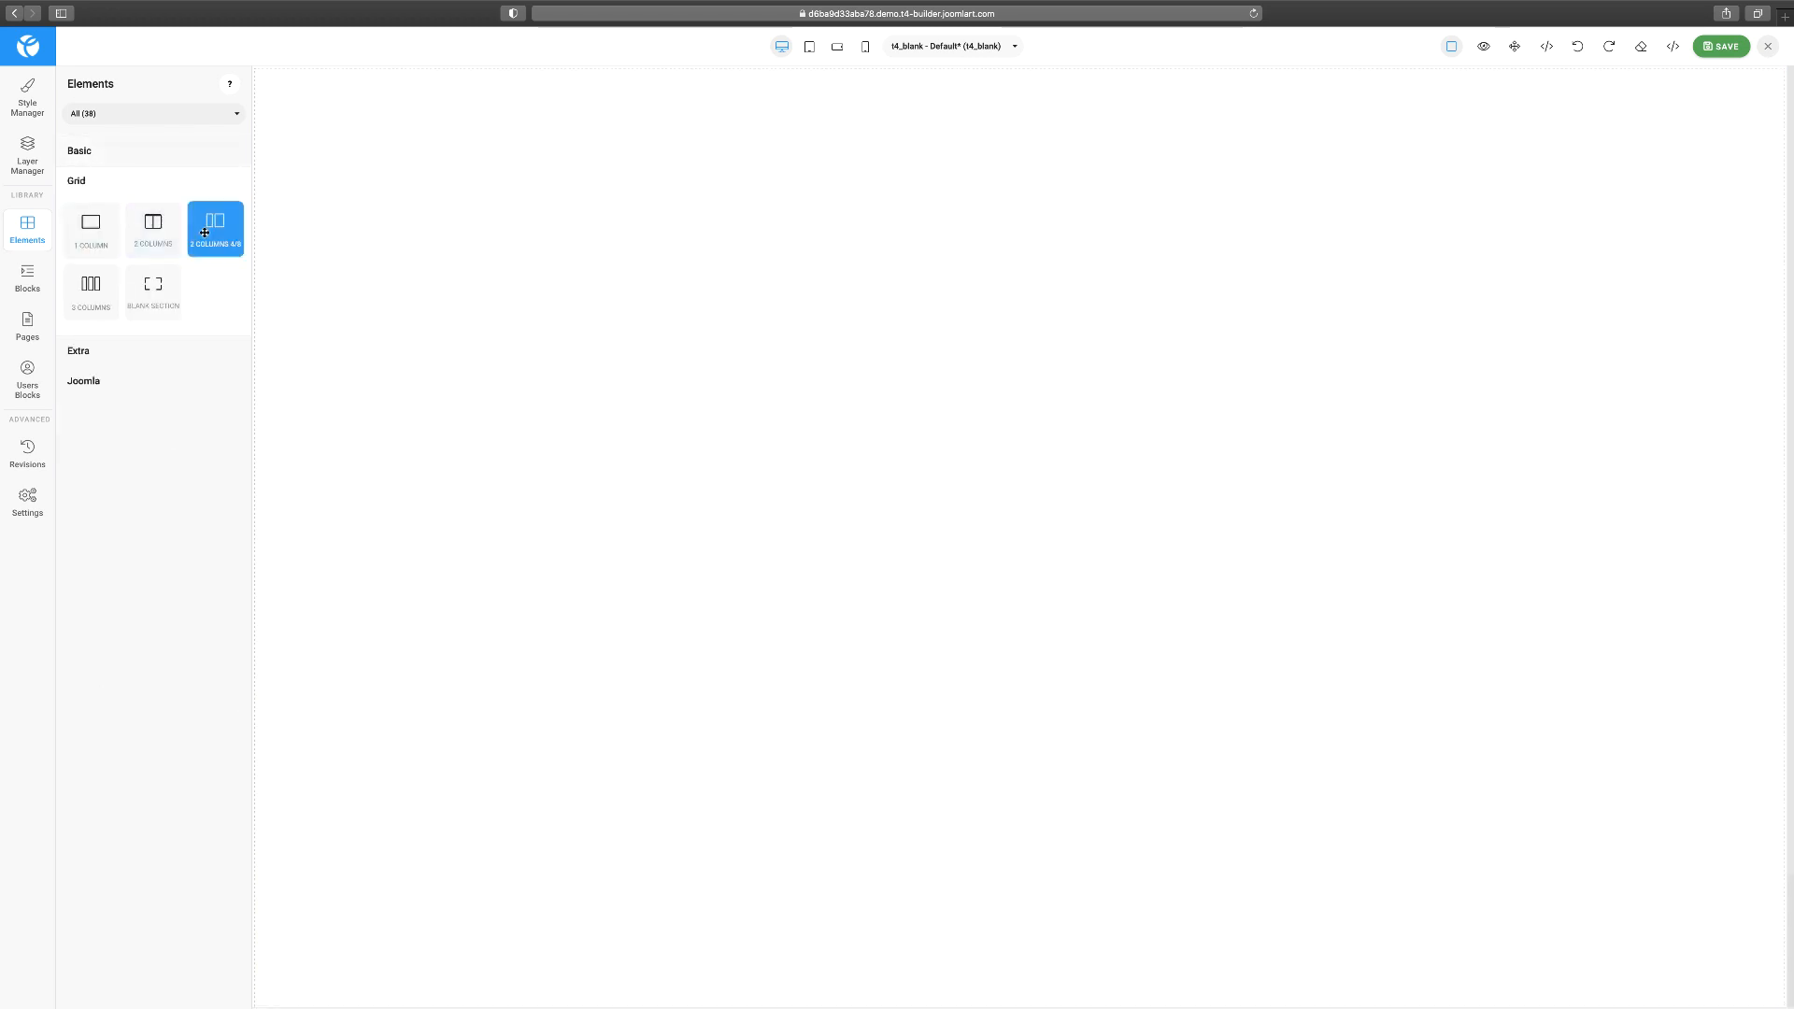
drag(215, 230, 525, 203)
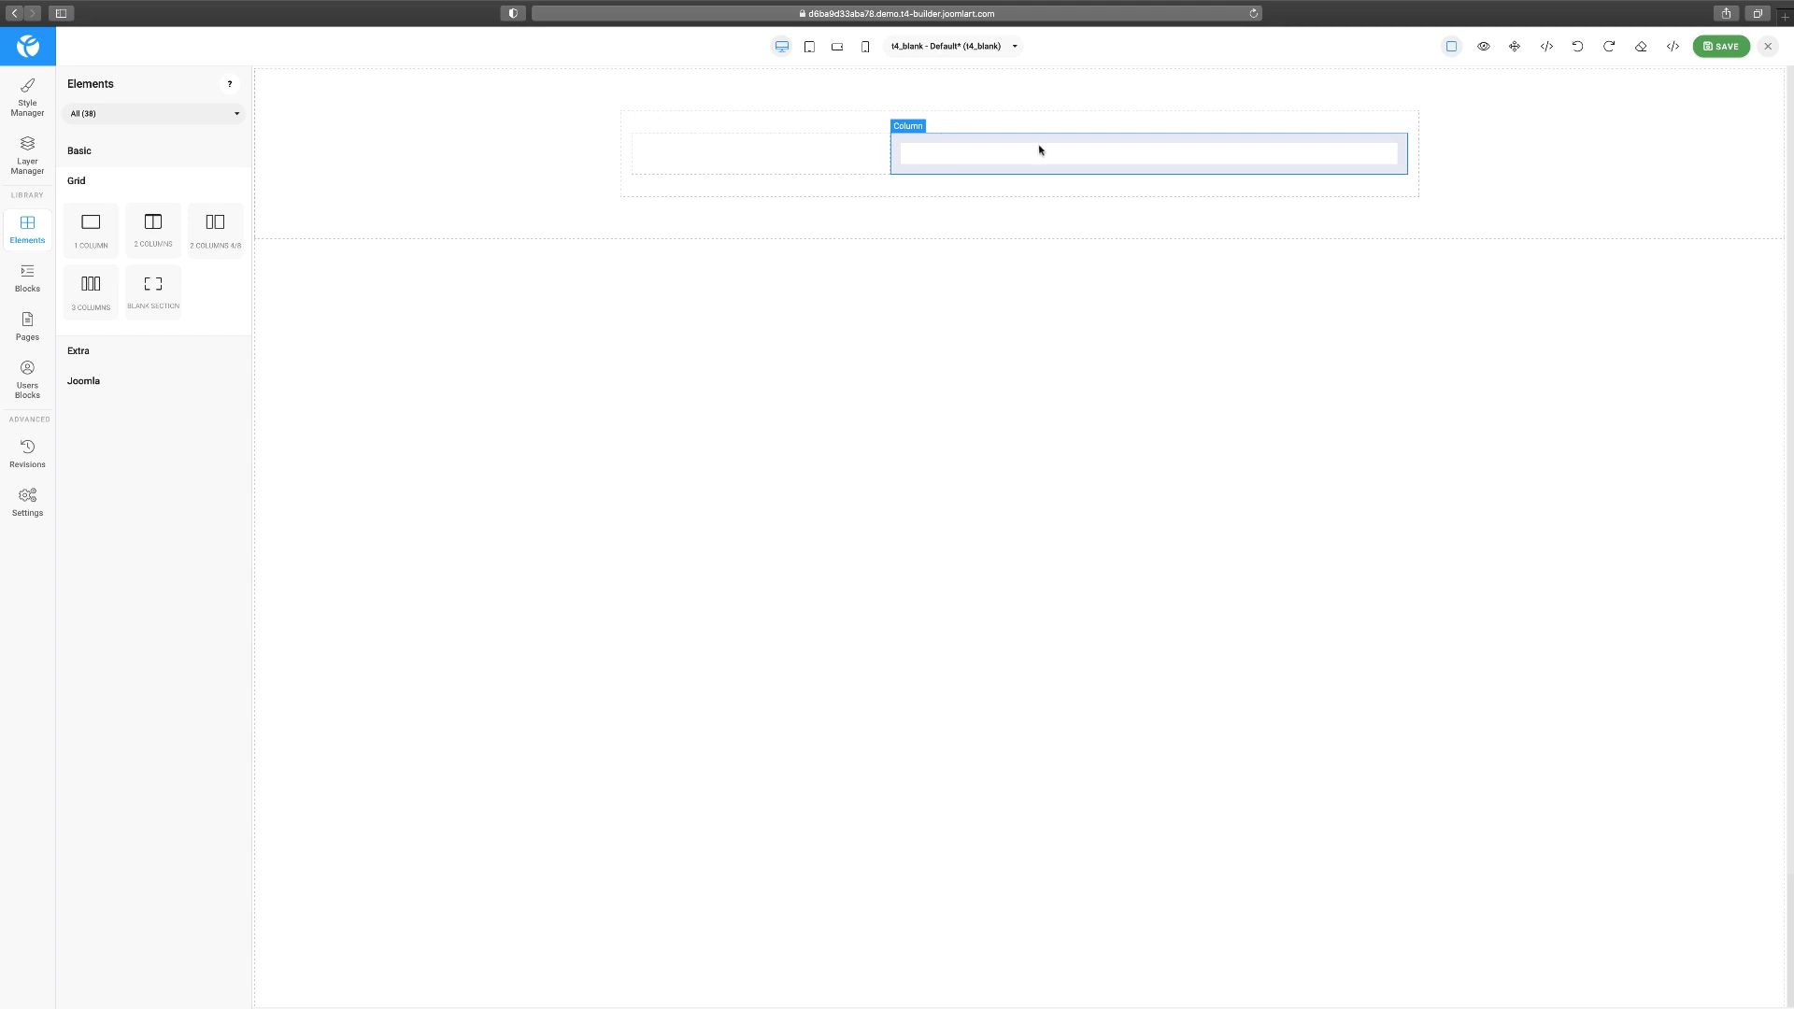
drag(153, 222, 689, 209)
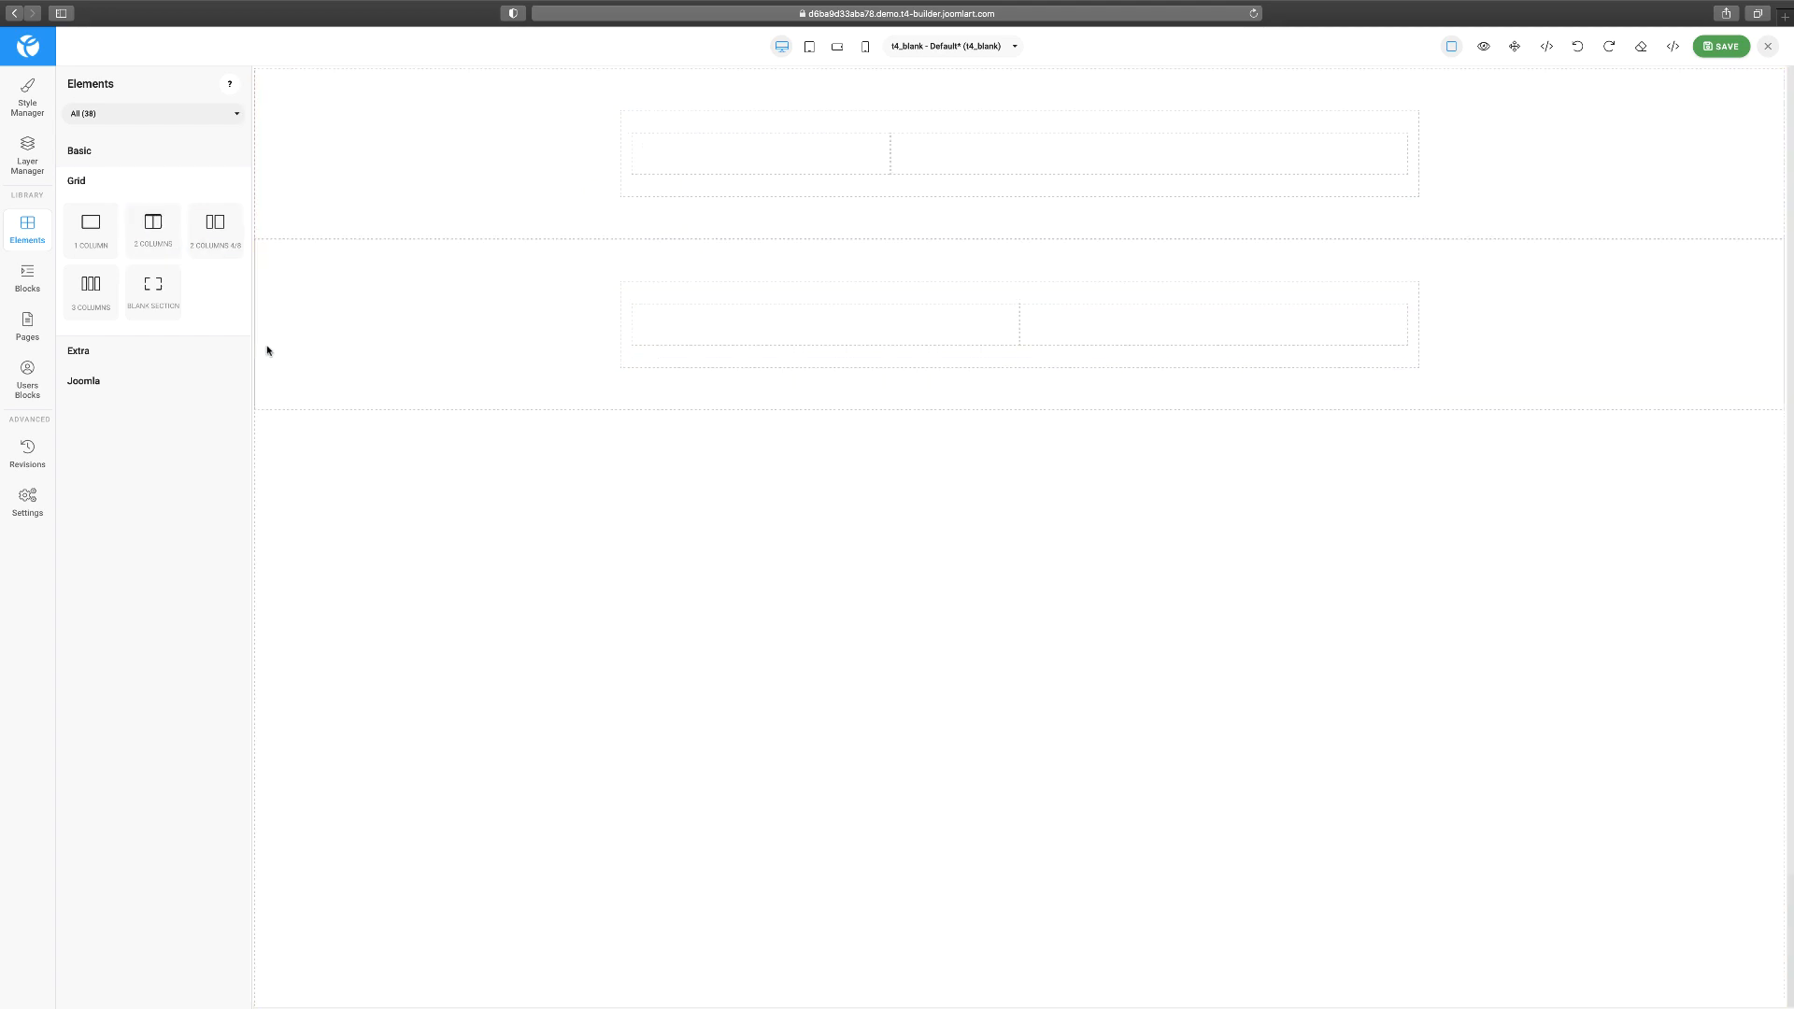
drag(91, 290, 752, 408)
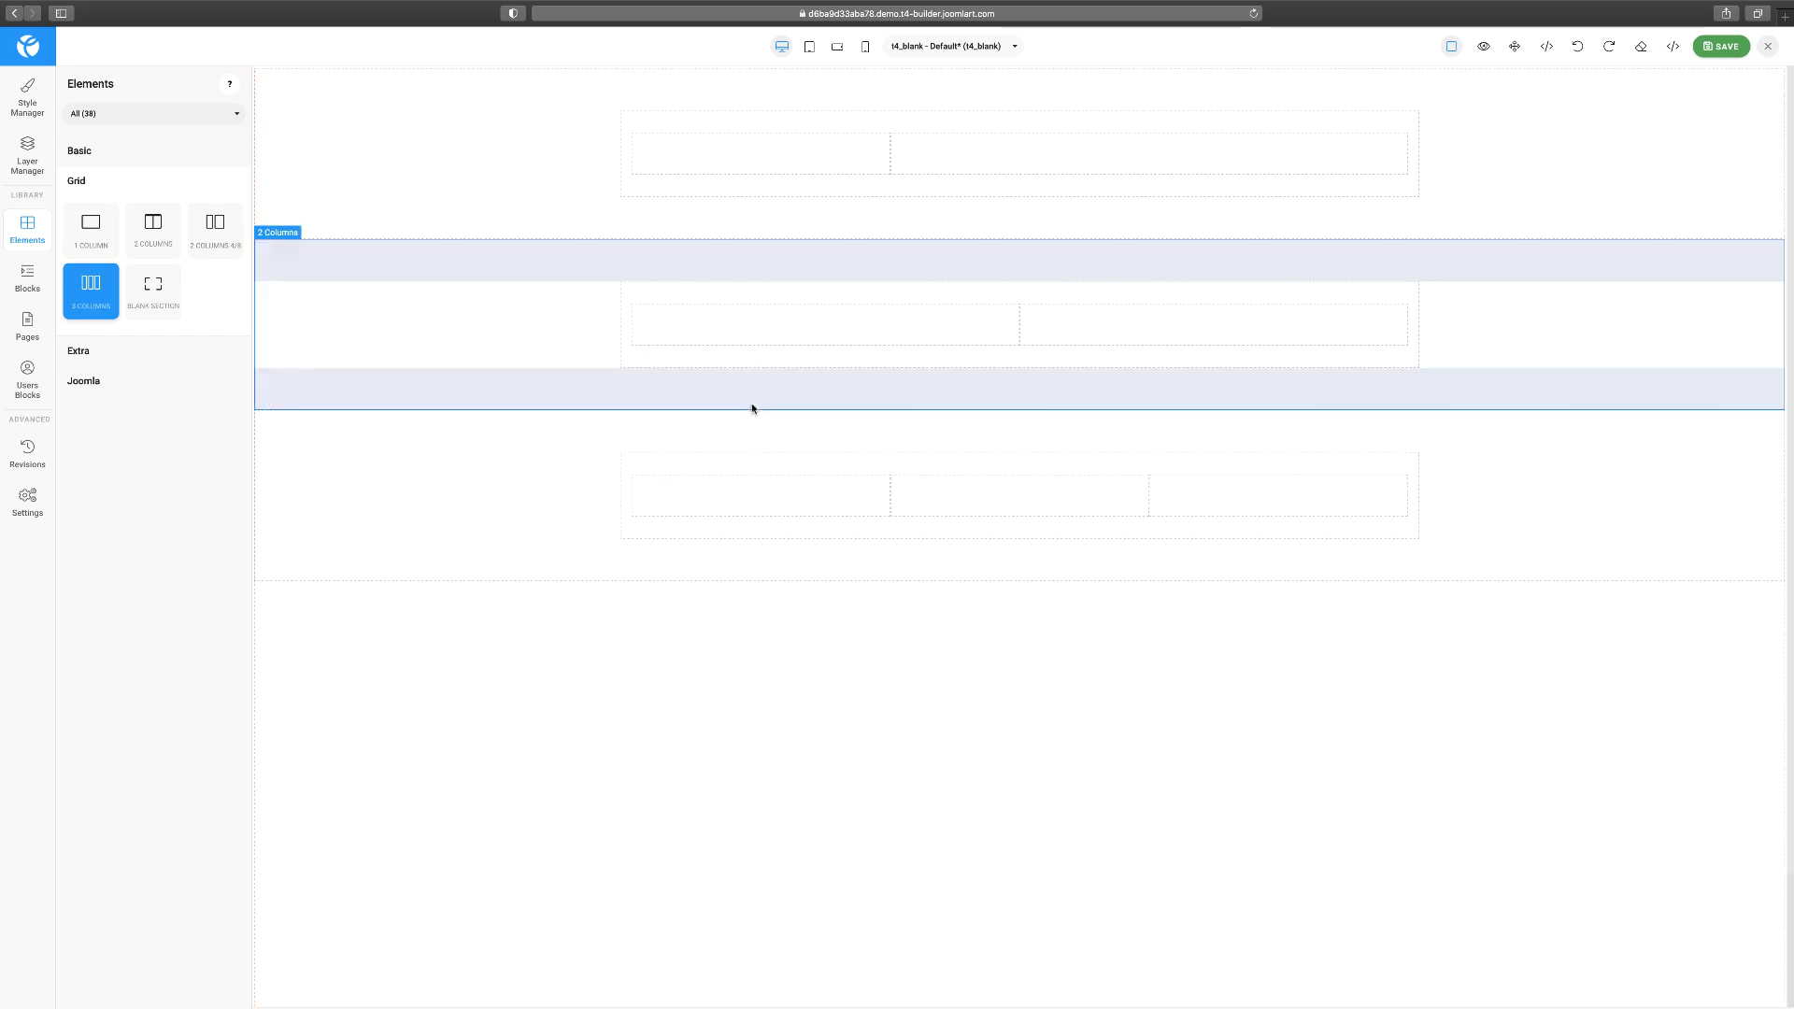
drag(153, 289, 155, 294)
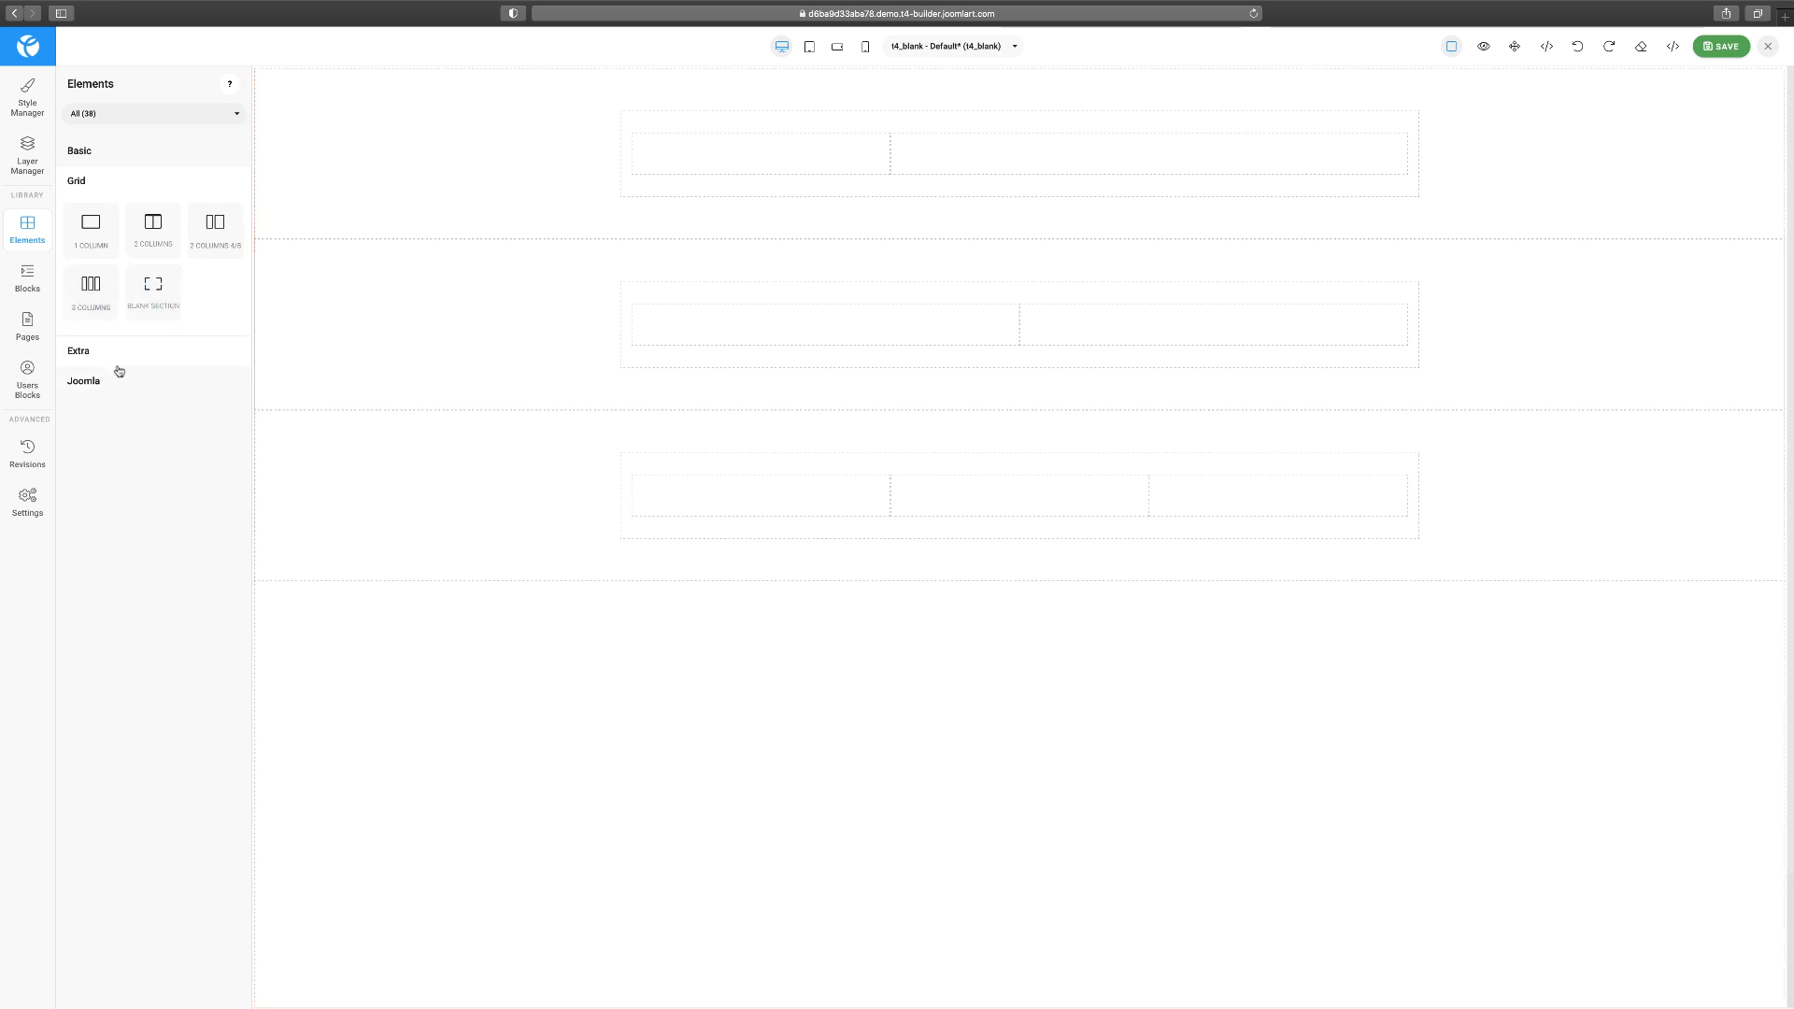
Place a Heading element in the narrow column of the 4/8 section and open its text for editing.
click(103, 151)
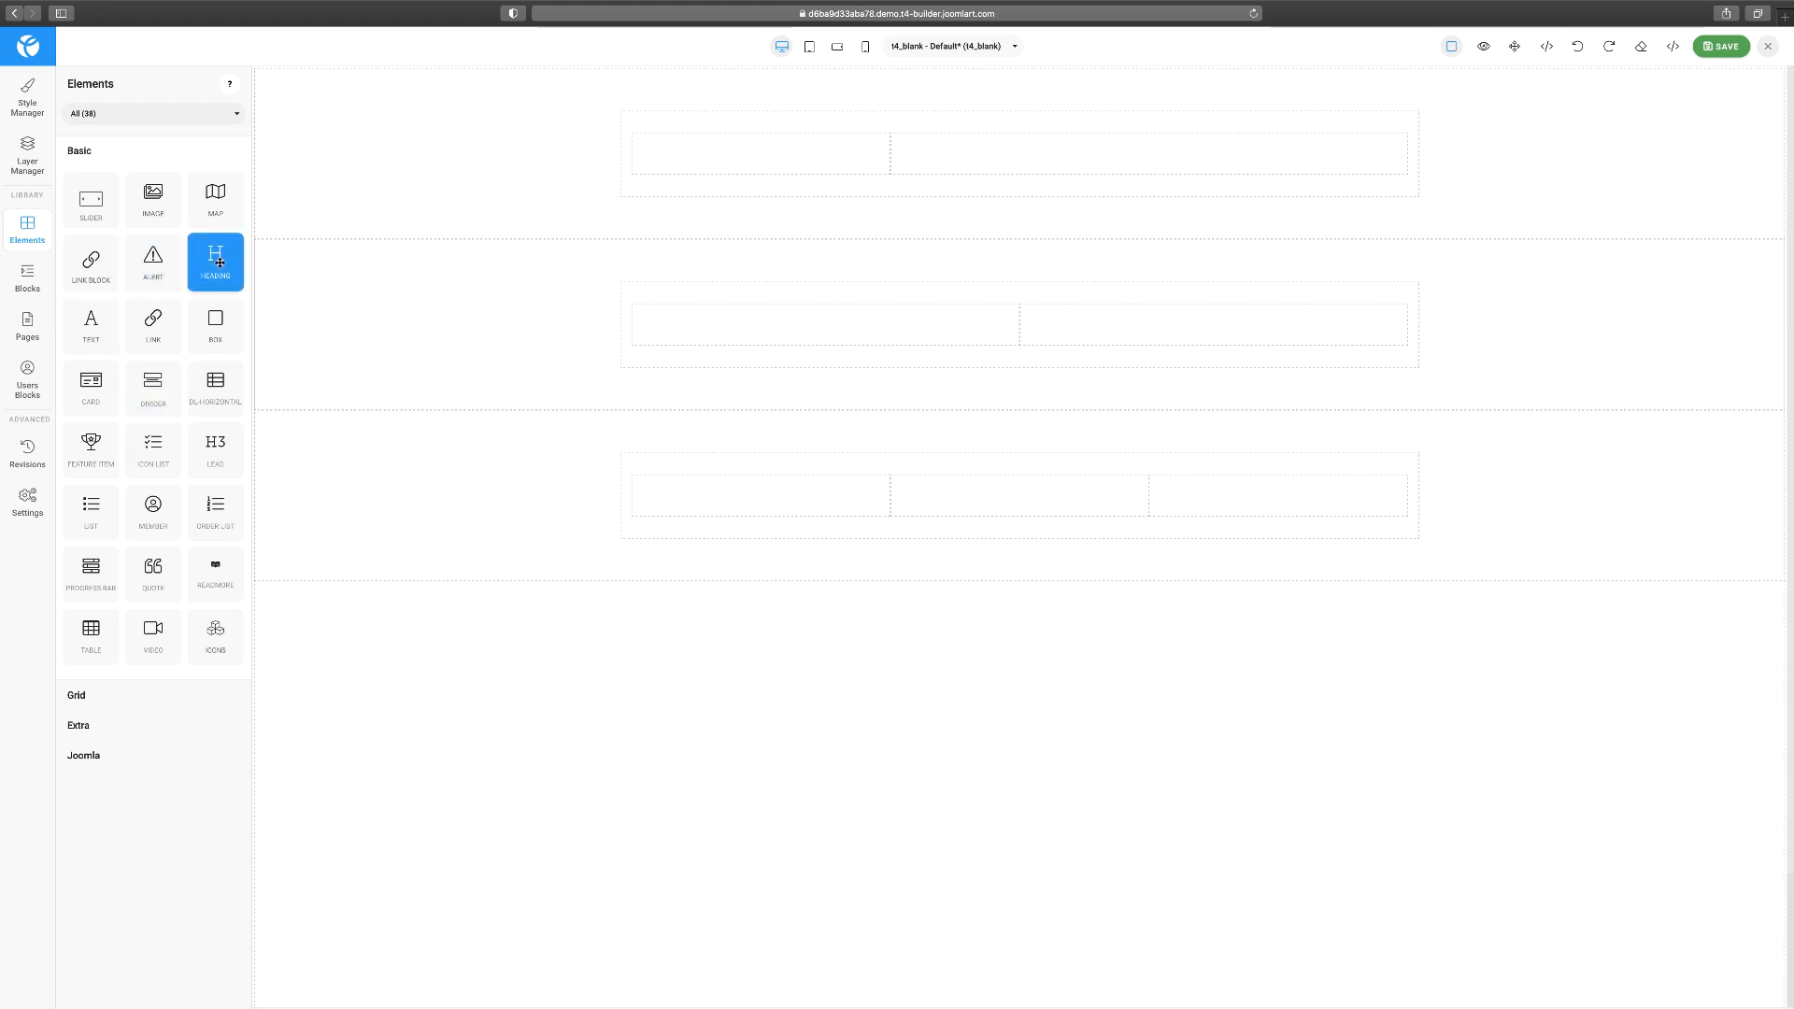
drag(213, 262, 768, 159)
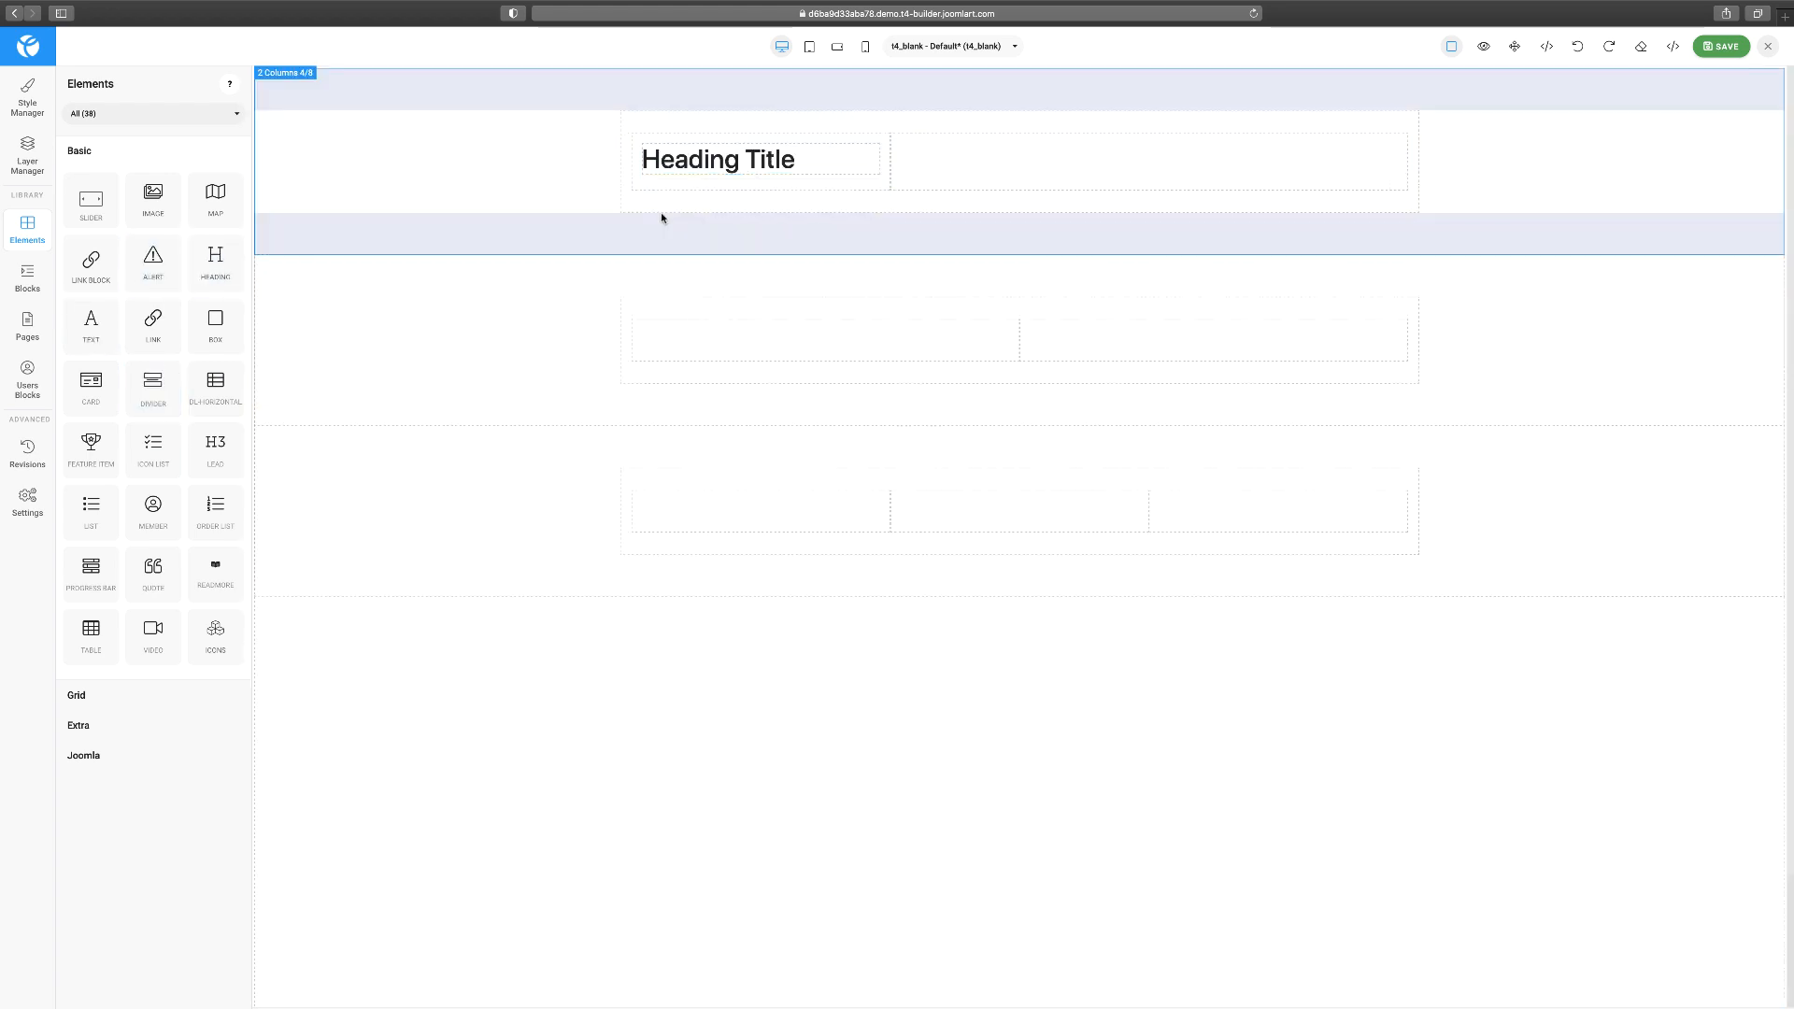
double_click(751, 153)
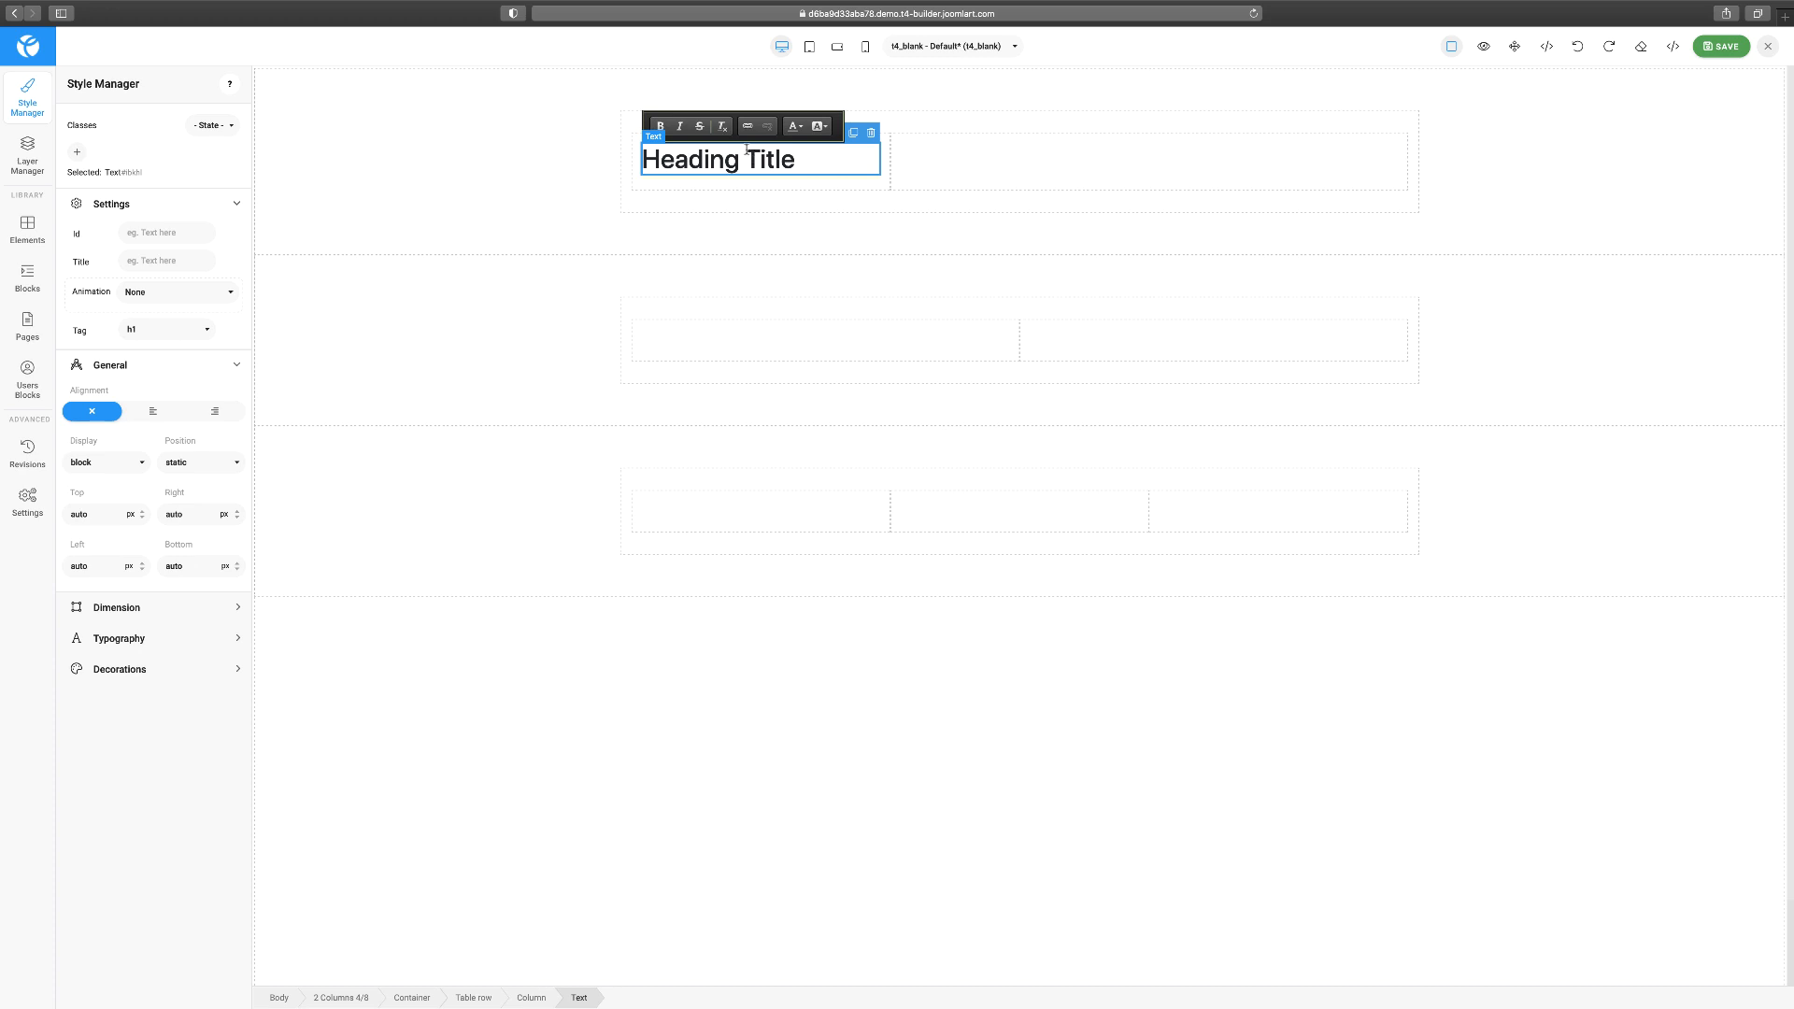
Place List, Feature Item and Icon List elements across the three-column section and a Progress Bar in the 2 Columns section's first column.
click(1009, 161)
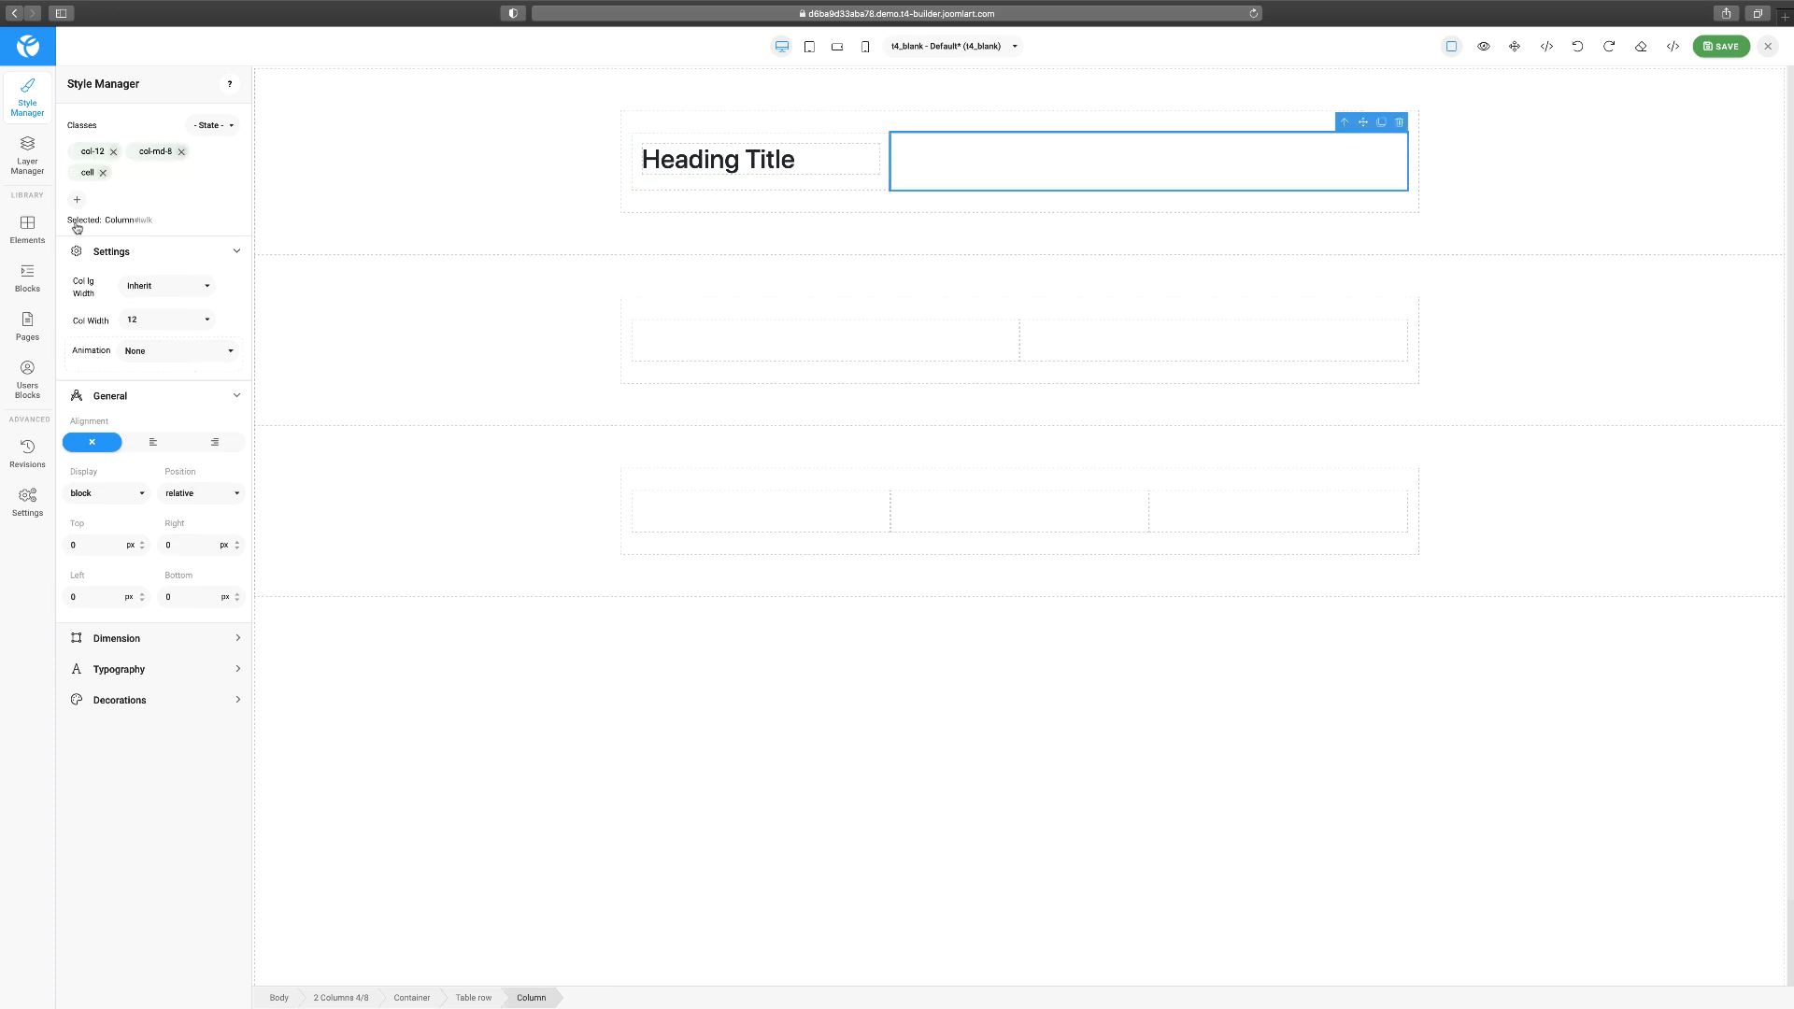
click(29, 243)
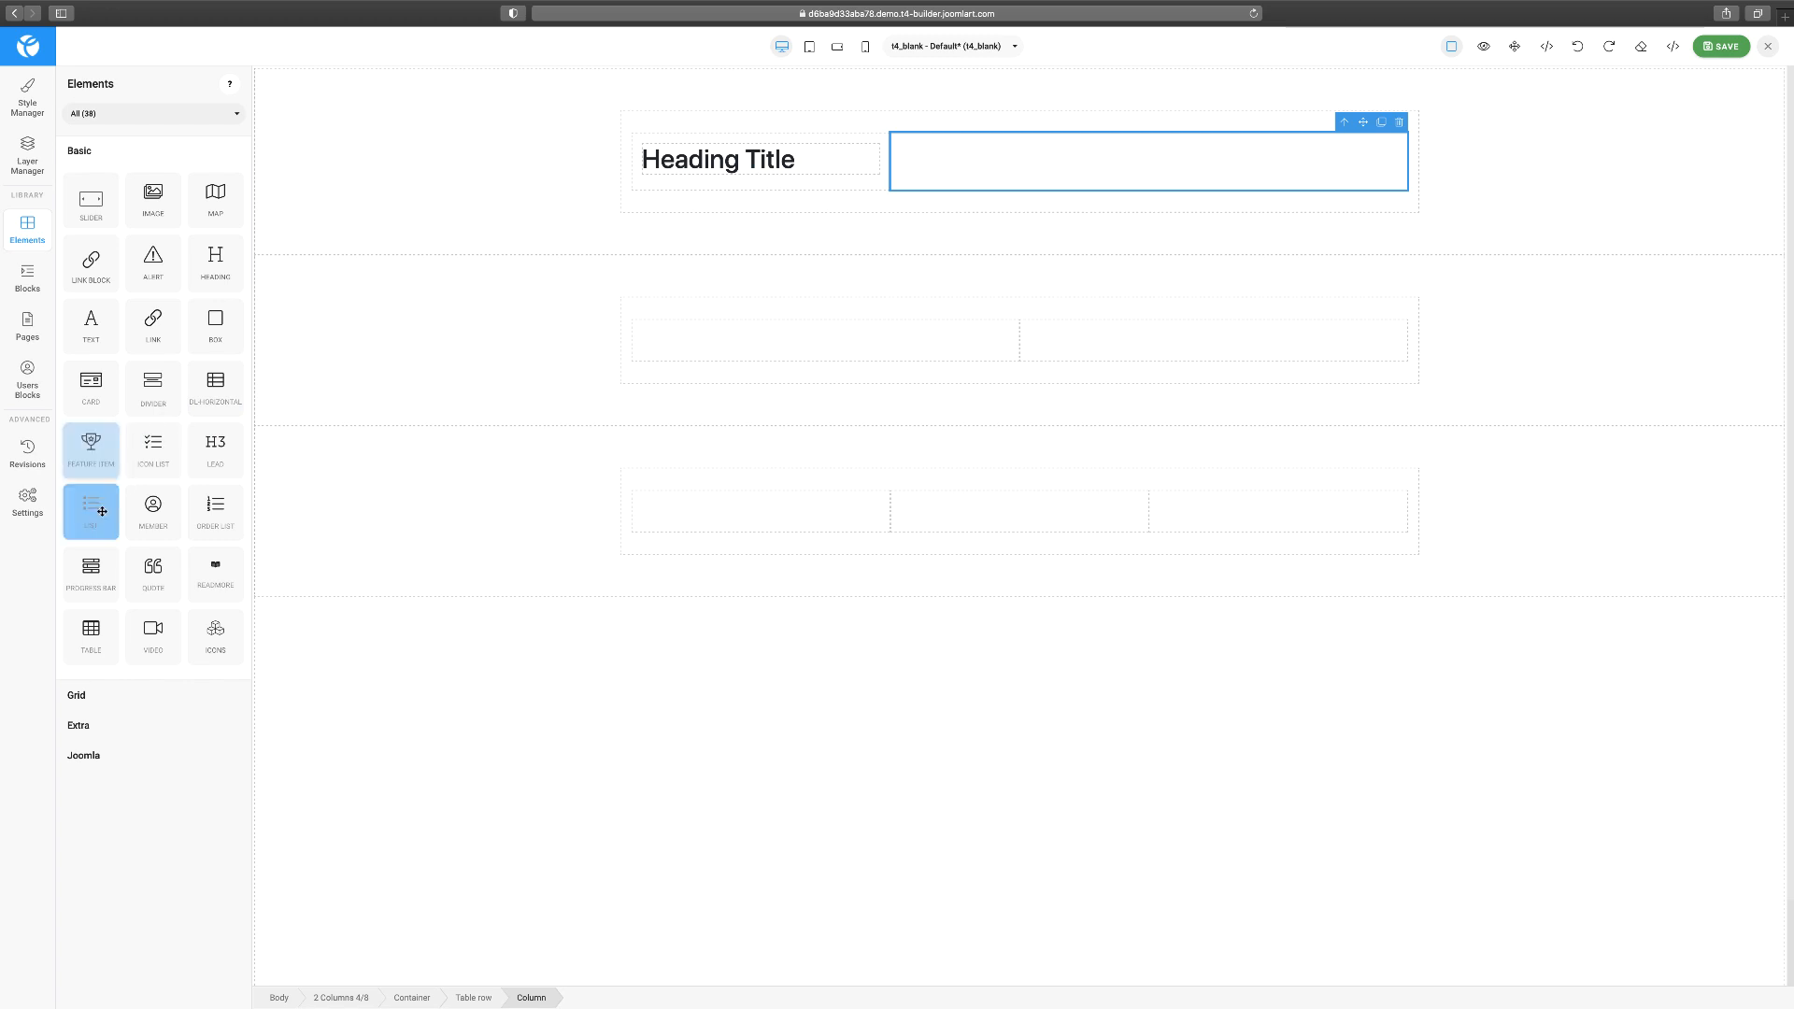
drag(99, 516, 691, 509)
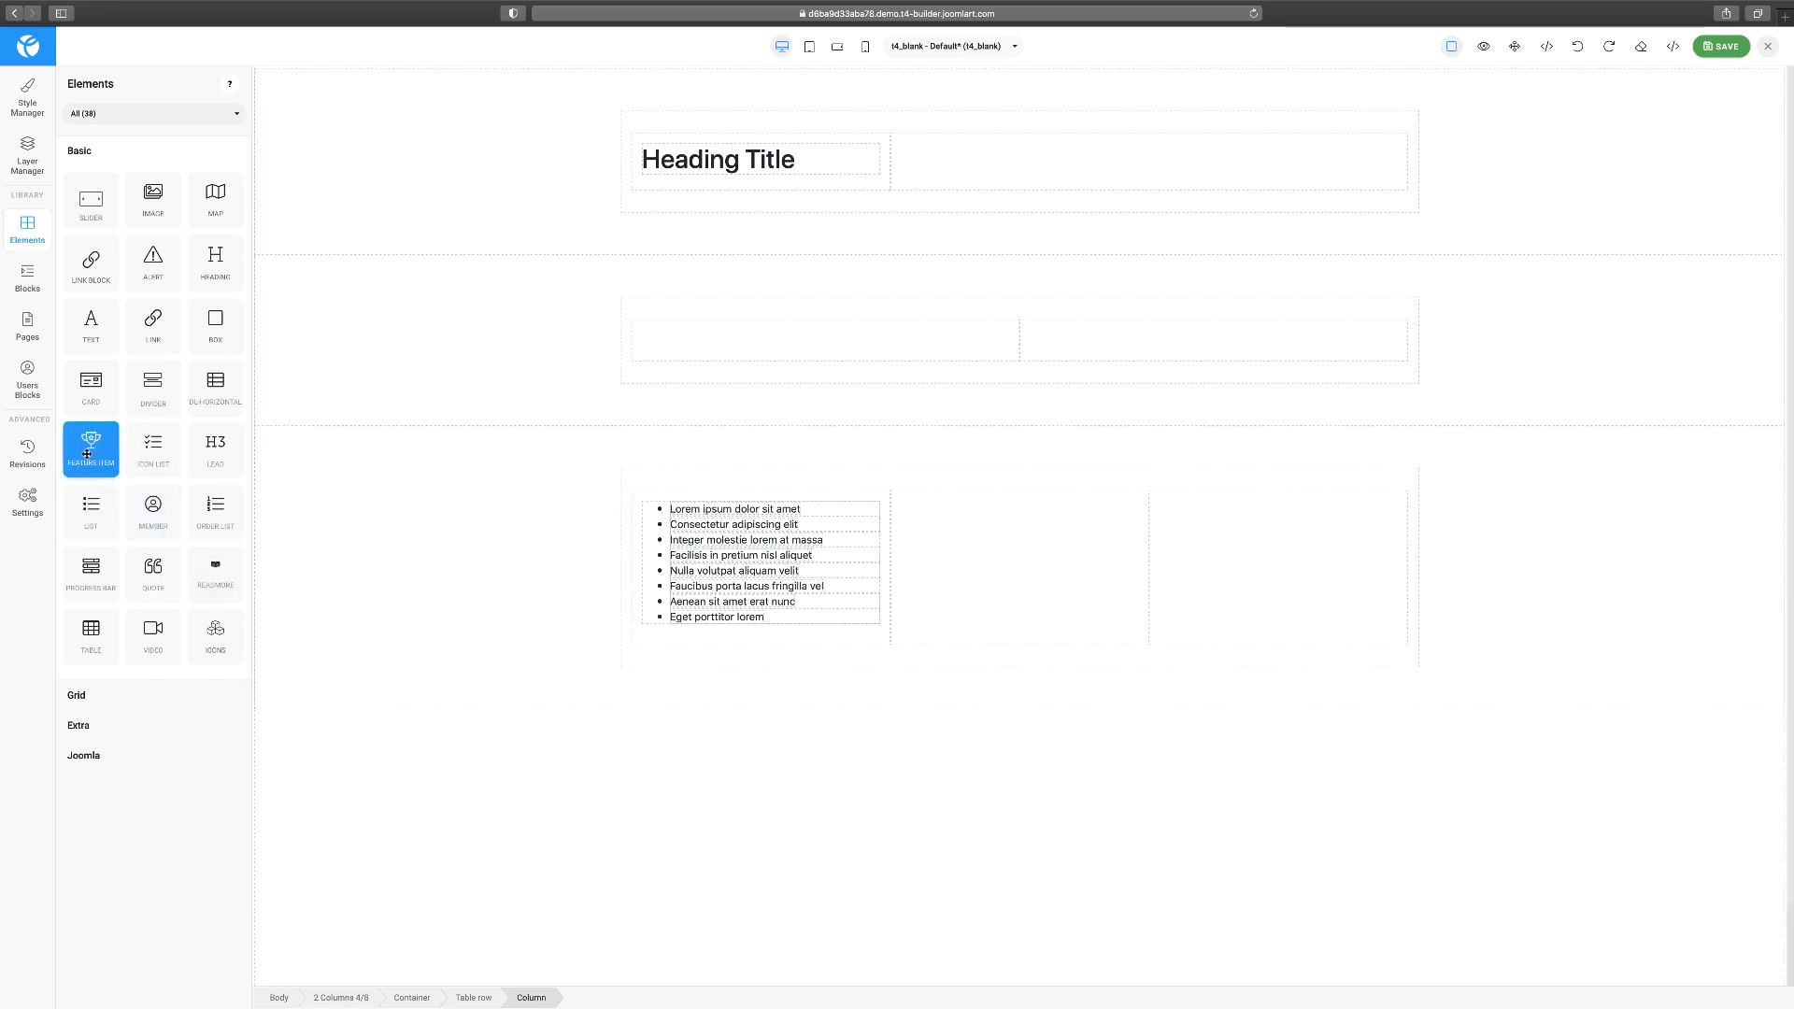
drag(89, 455, 962, 525)
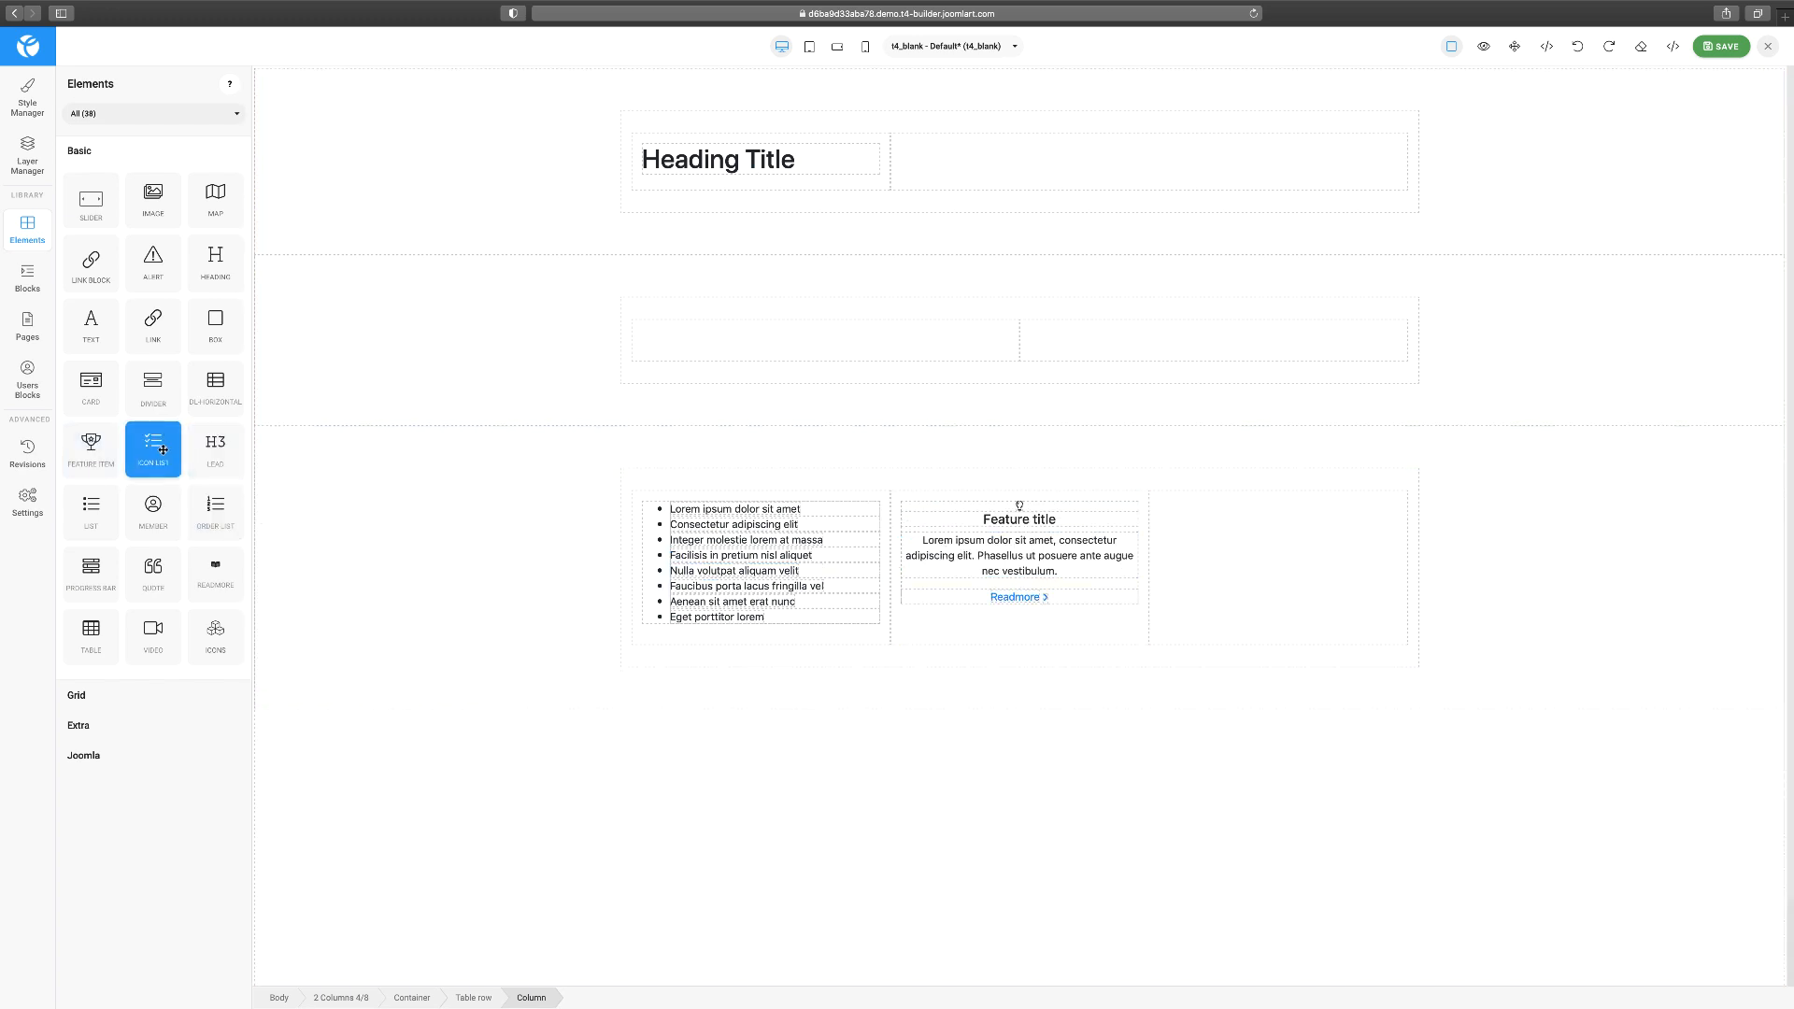
drag(153, 448, 1238, 535)
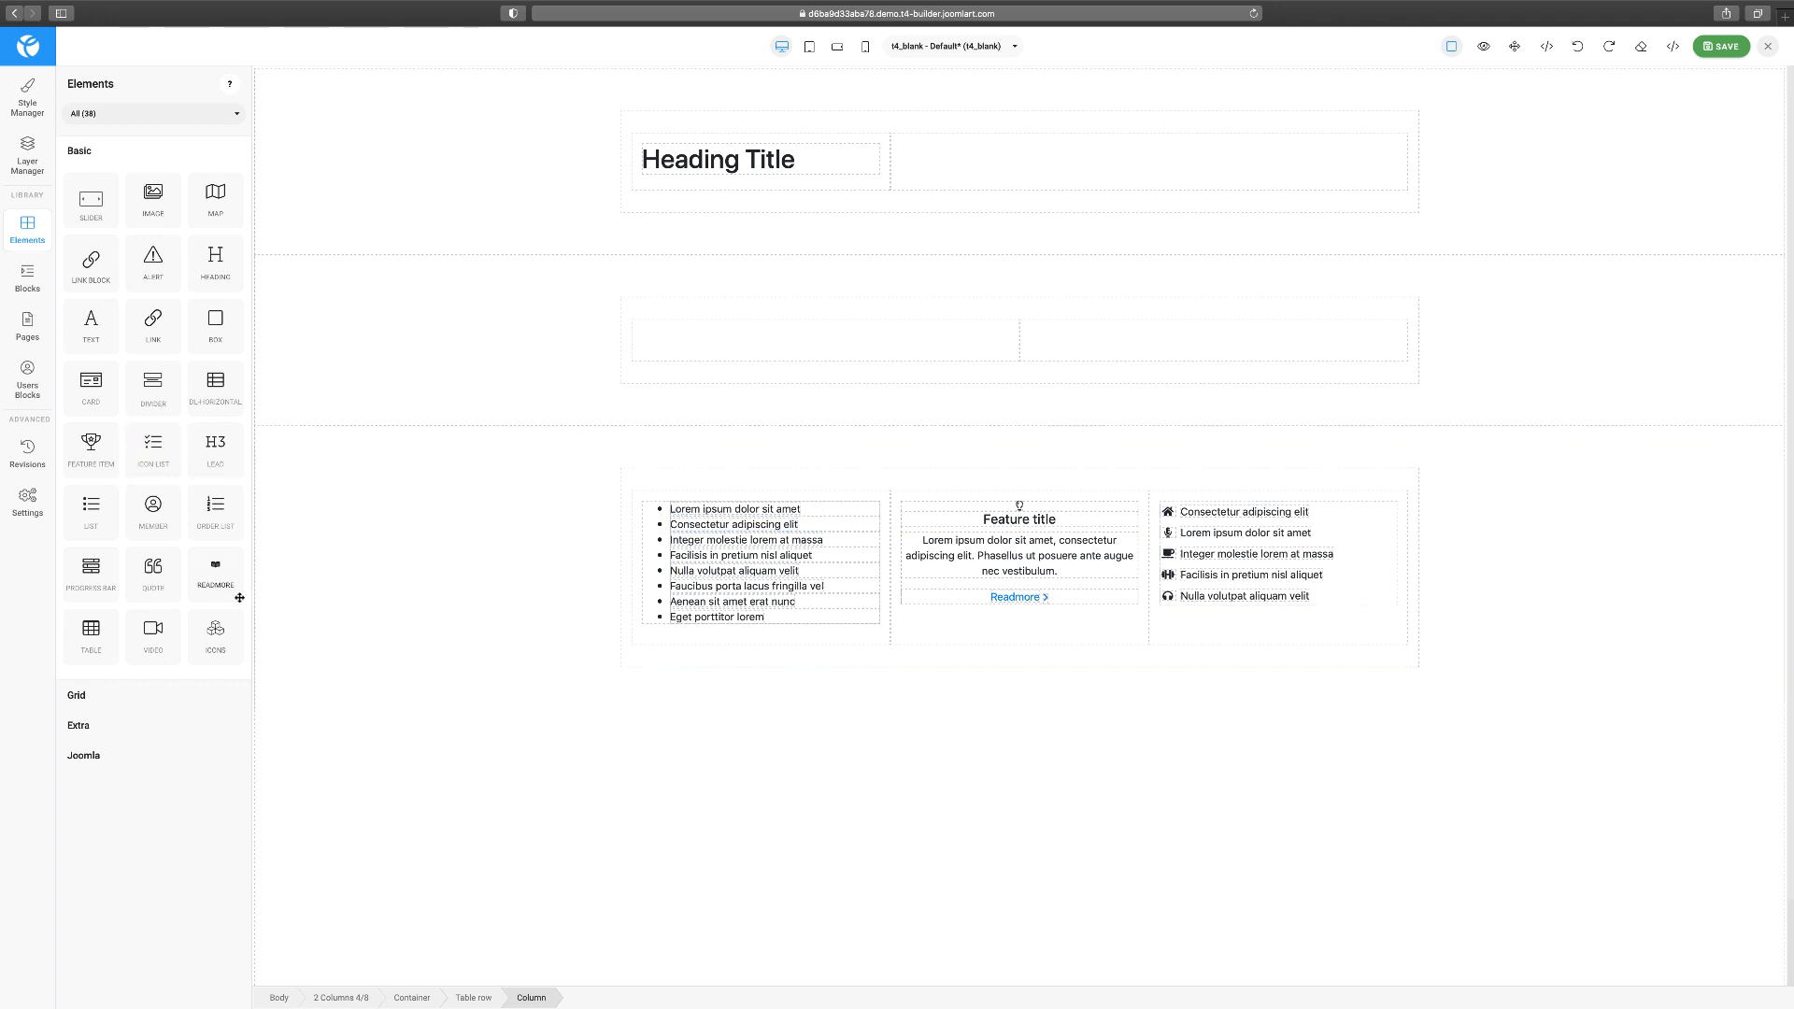
drag(91, 572, 801, 337)
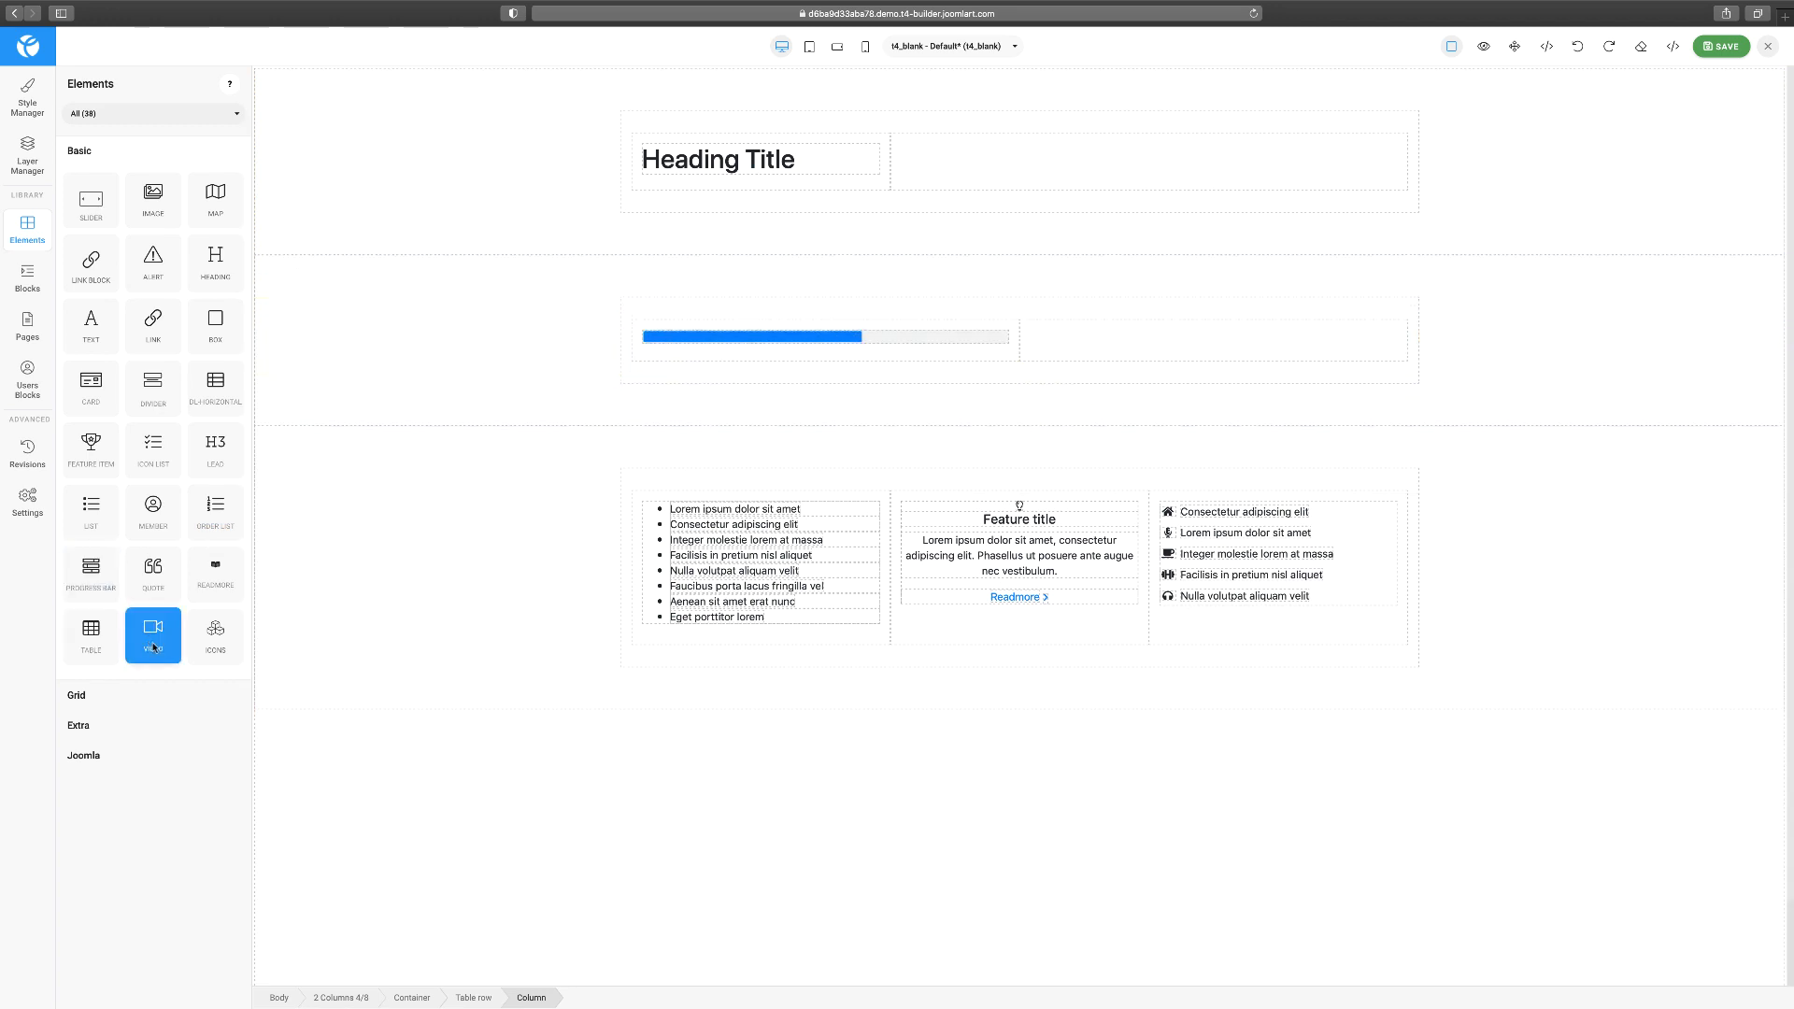
Place a Video element in the wide column beside the heading, with Youtube as provider and video ID PWjX73R-0BY.
drag(151, 637, 981, 161)
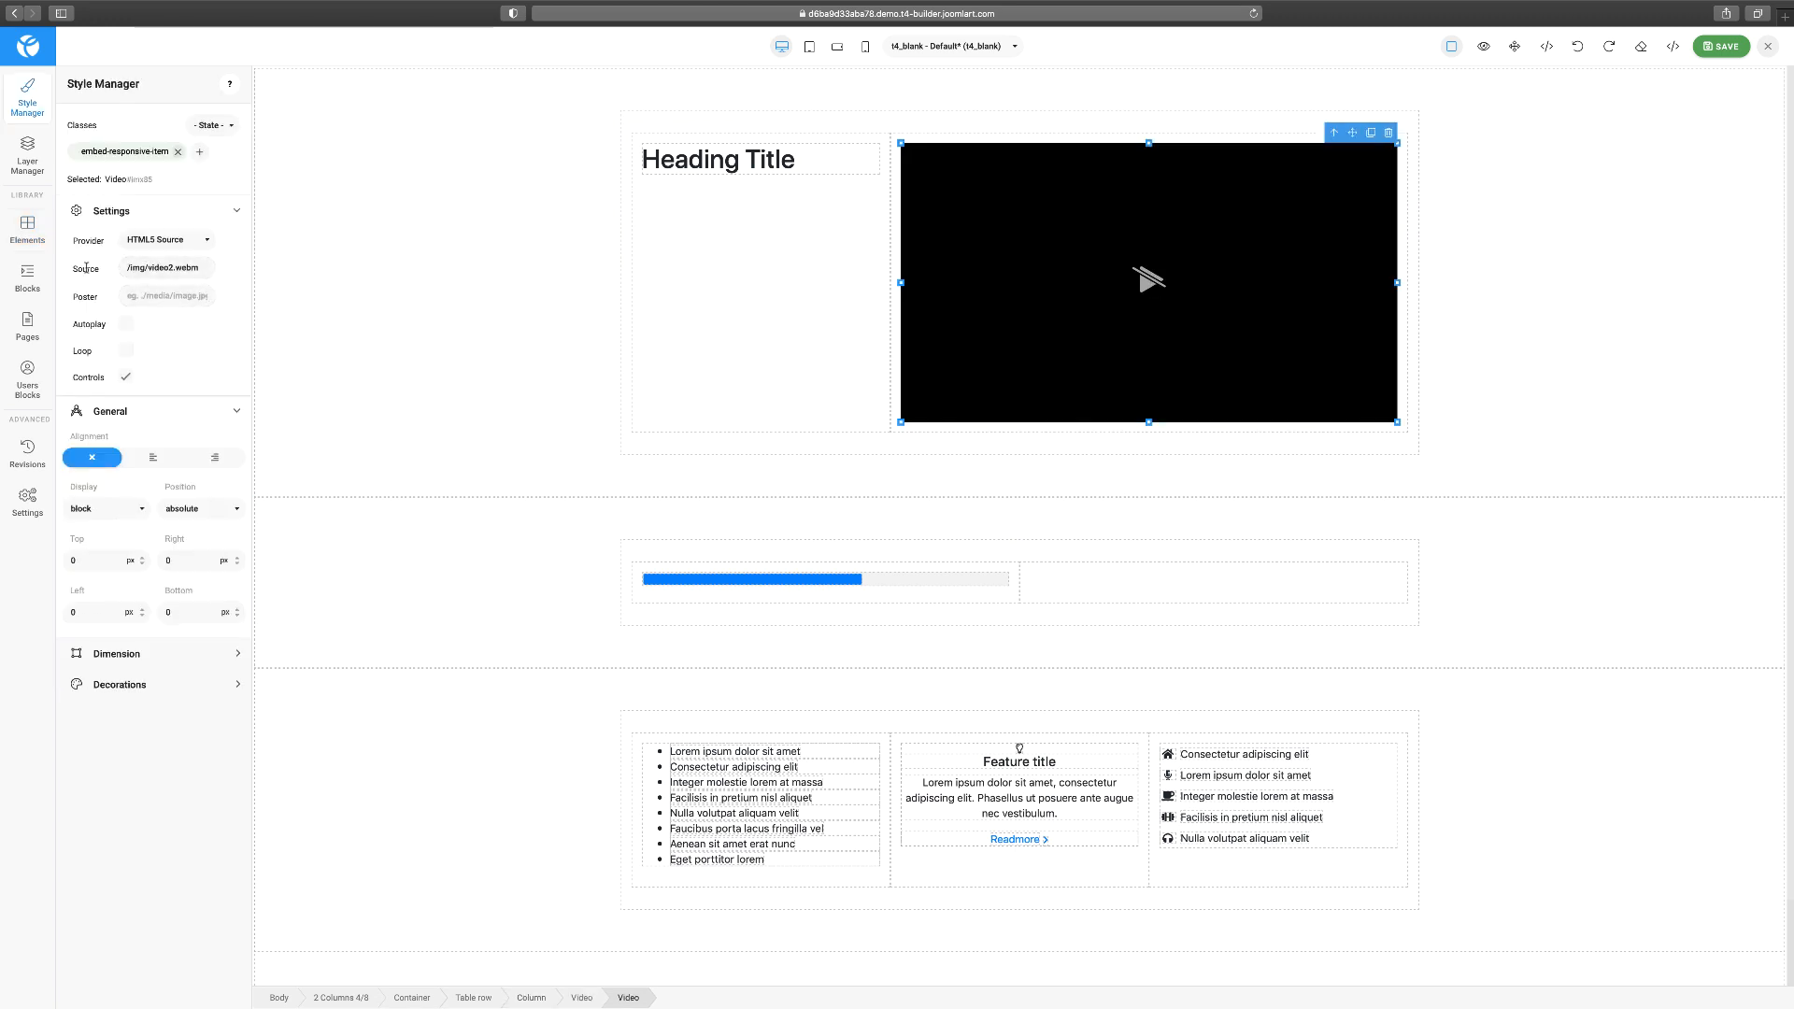
click(165, 246)
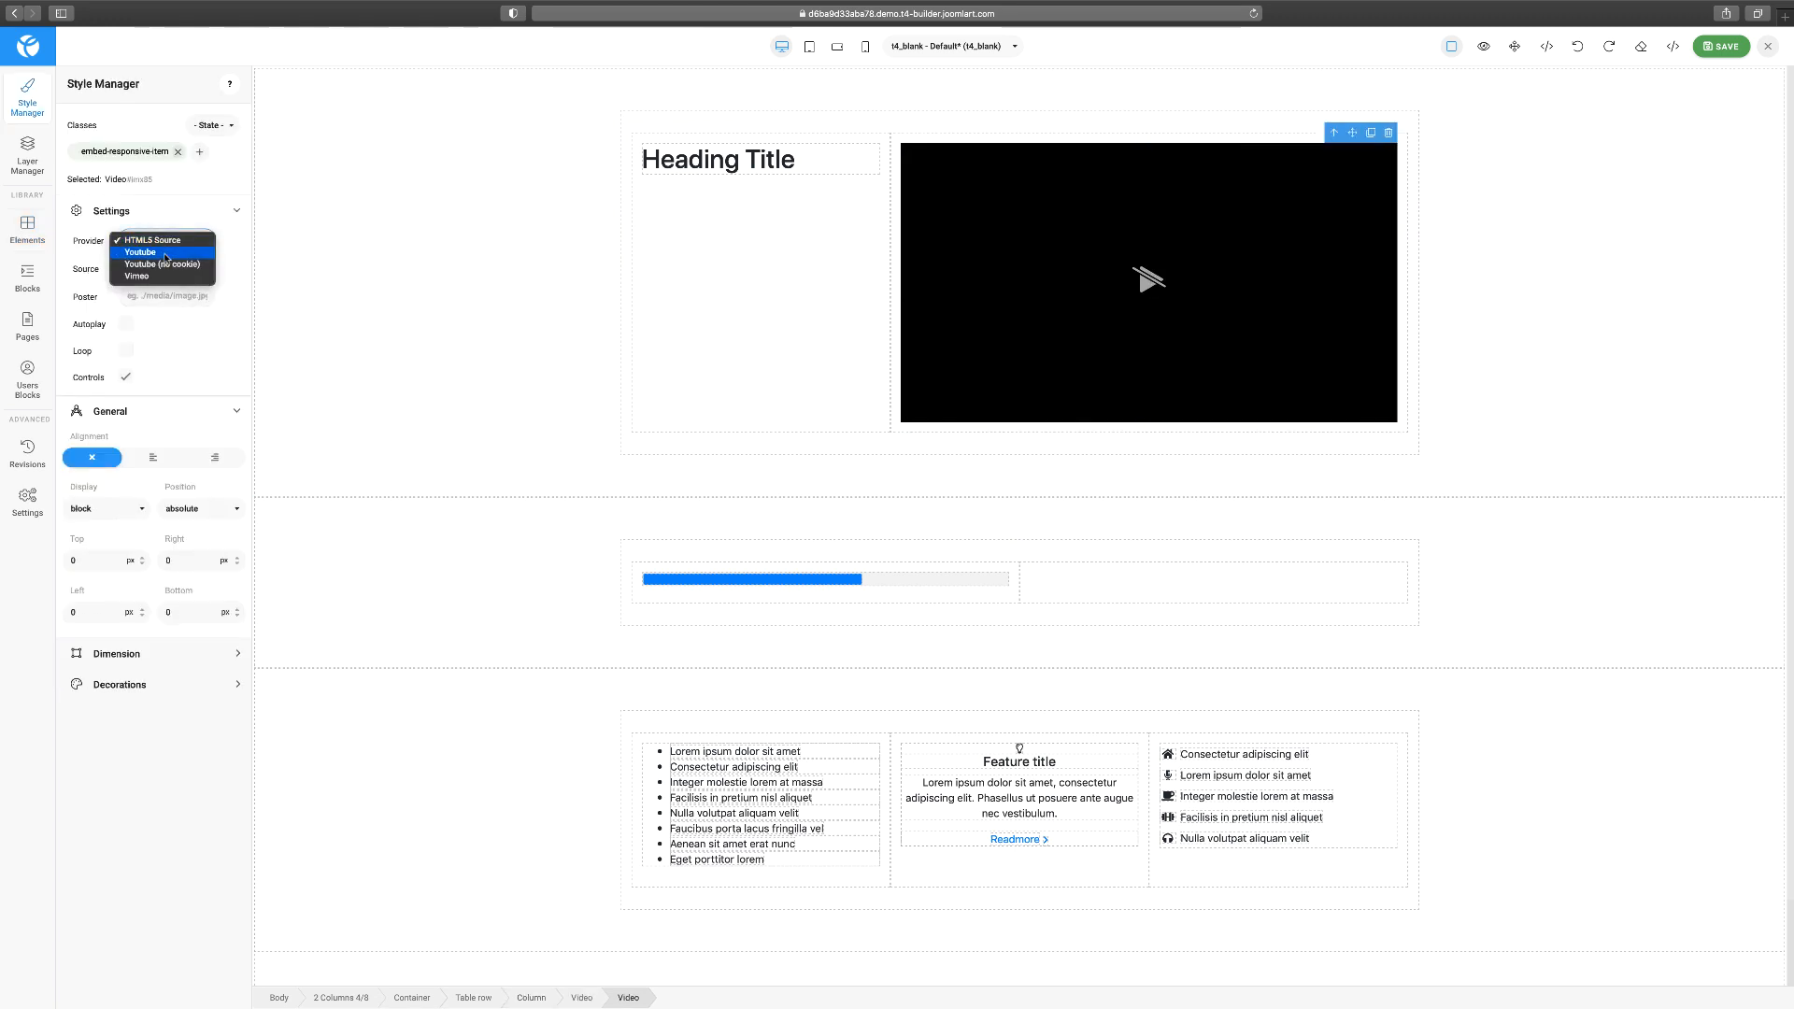
click(164, 254)
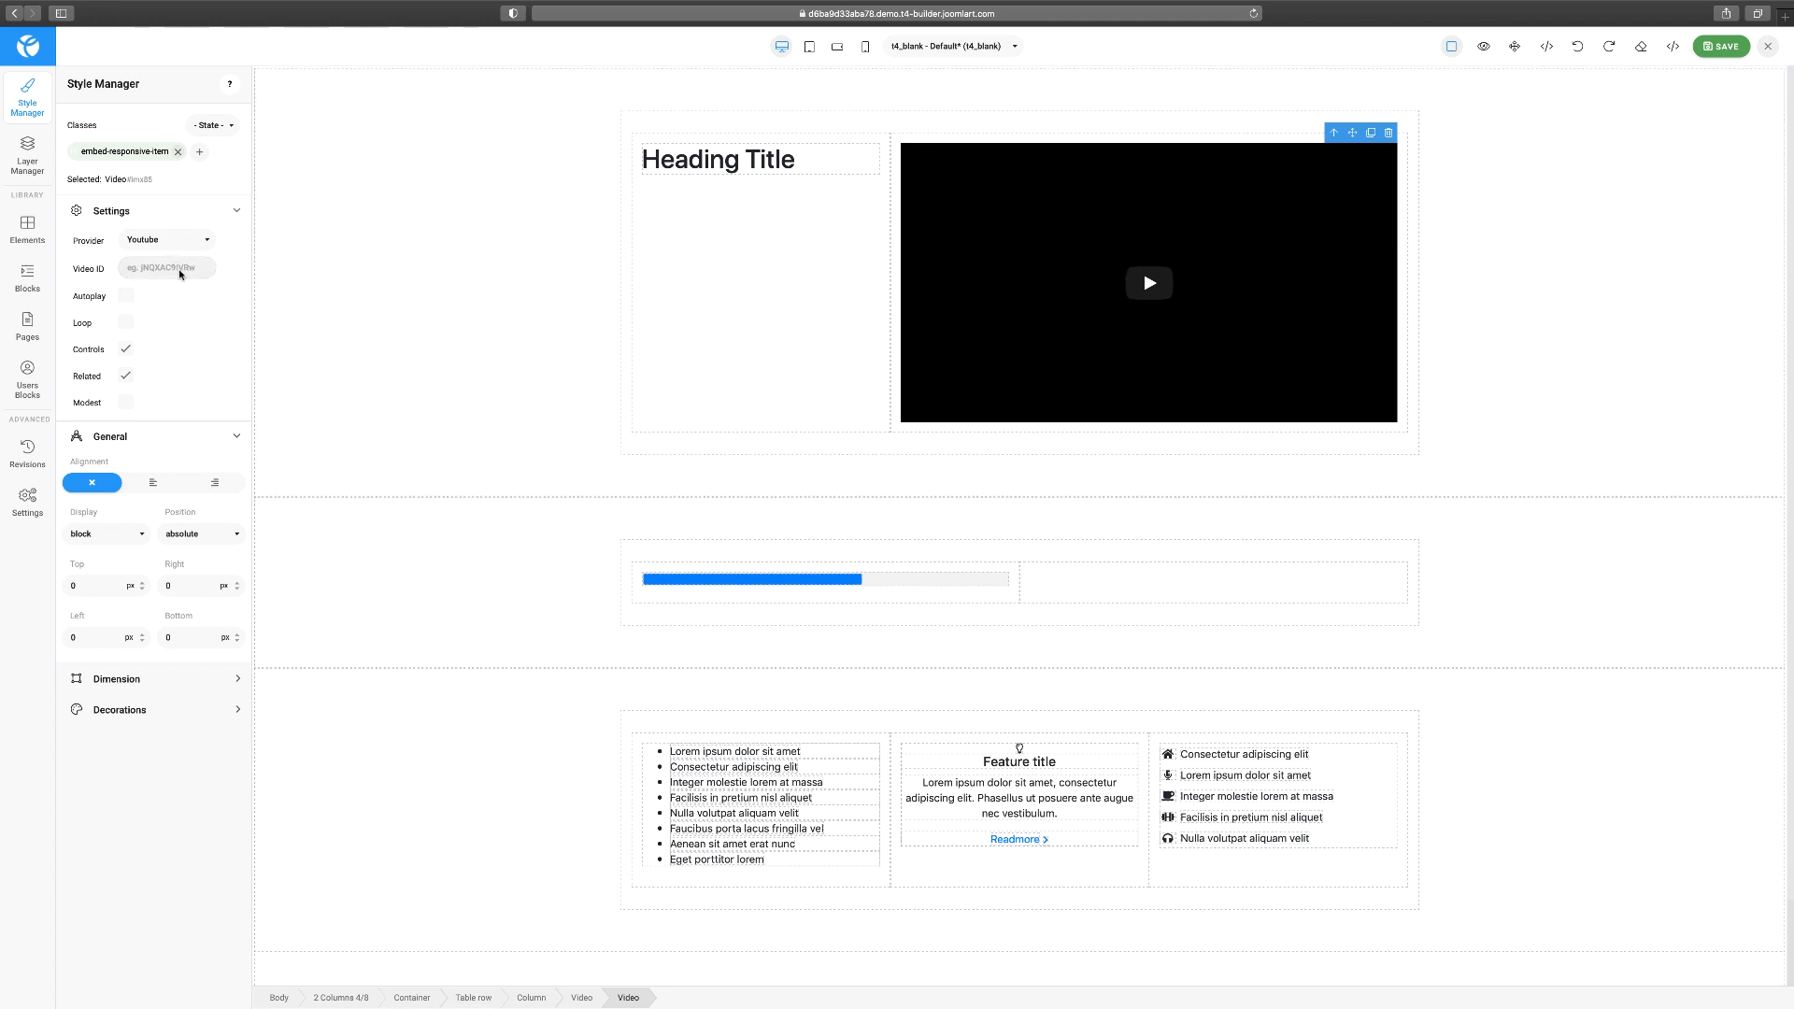
click(180, 269)
text(PWjX73R-0BY)
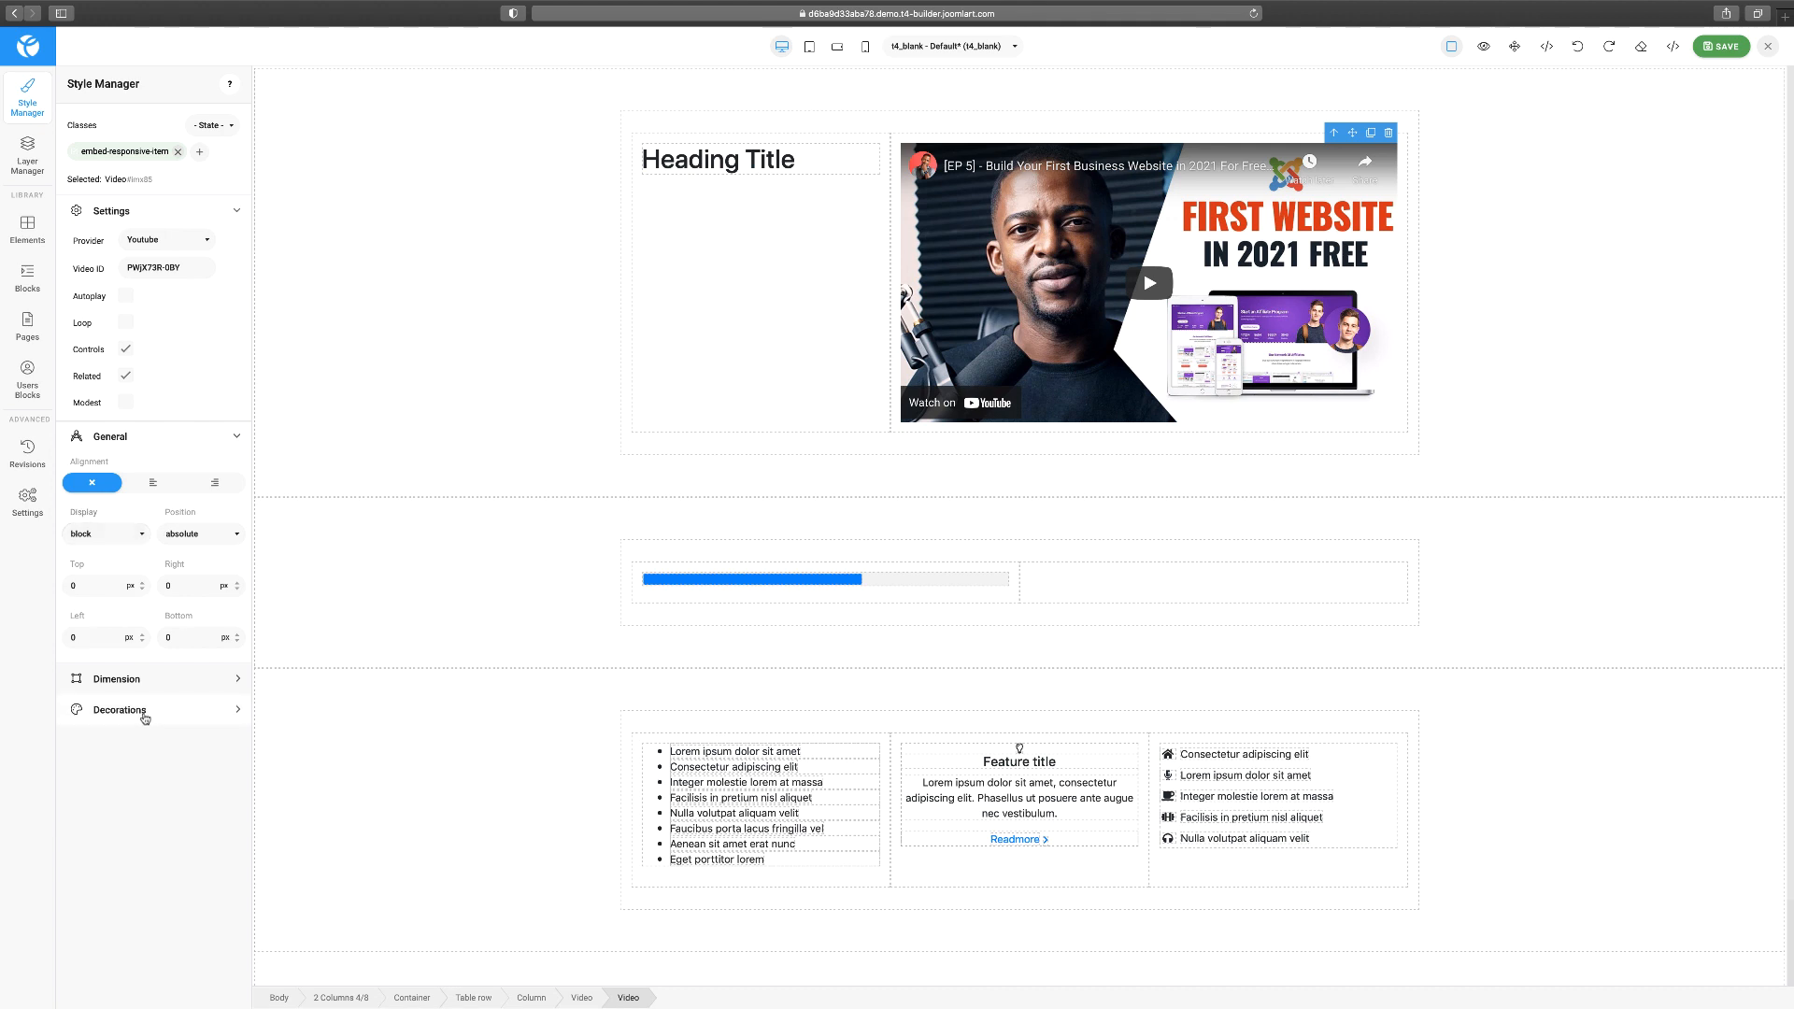
Set the background color of the 2 Columns 4/8 section to black (#000000).
click(363, 189)
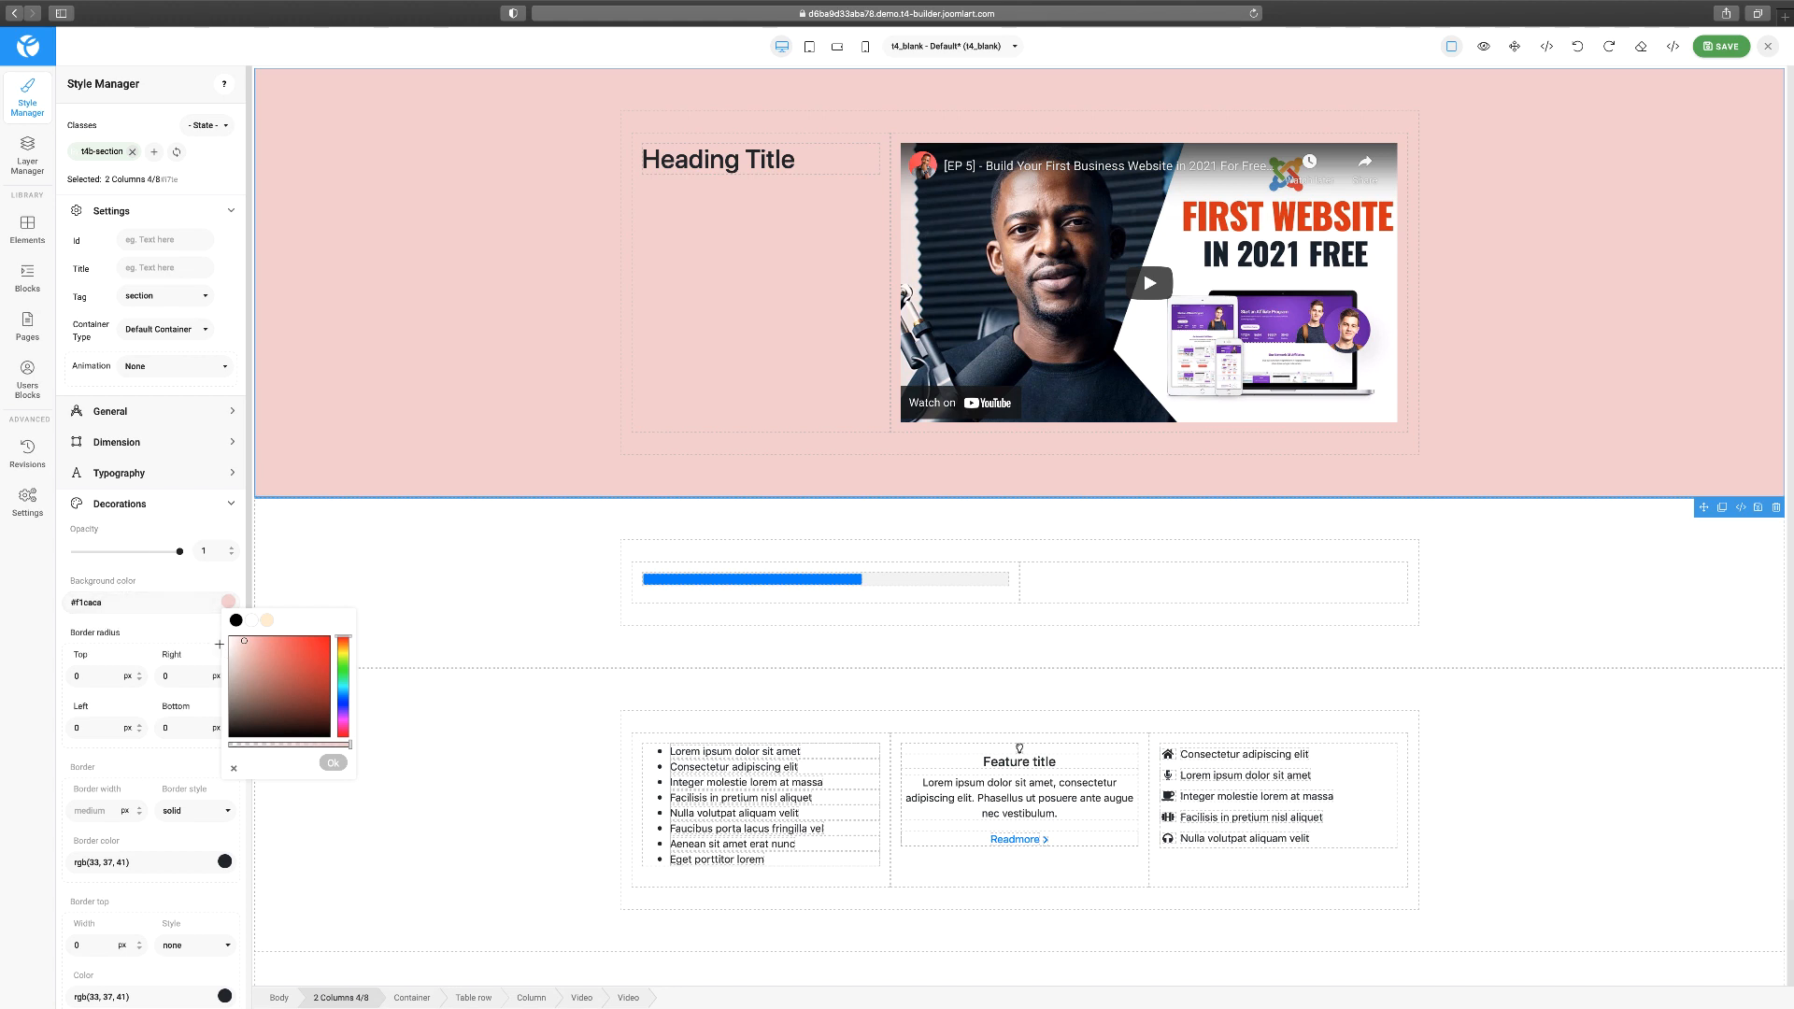
click(236, 620)
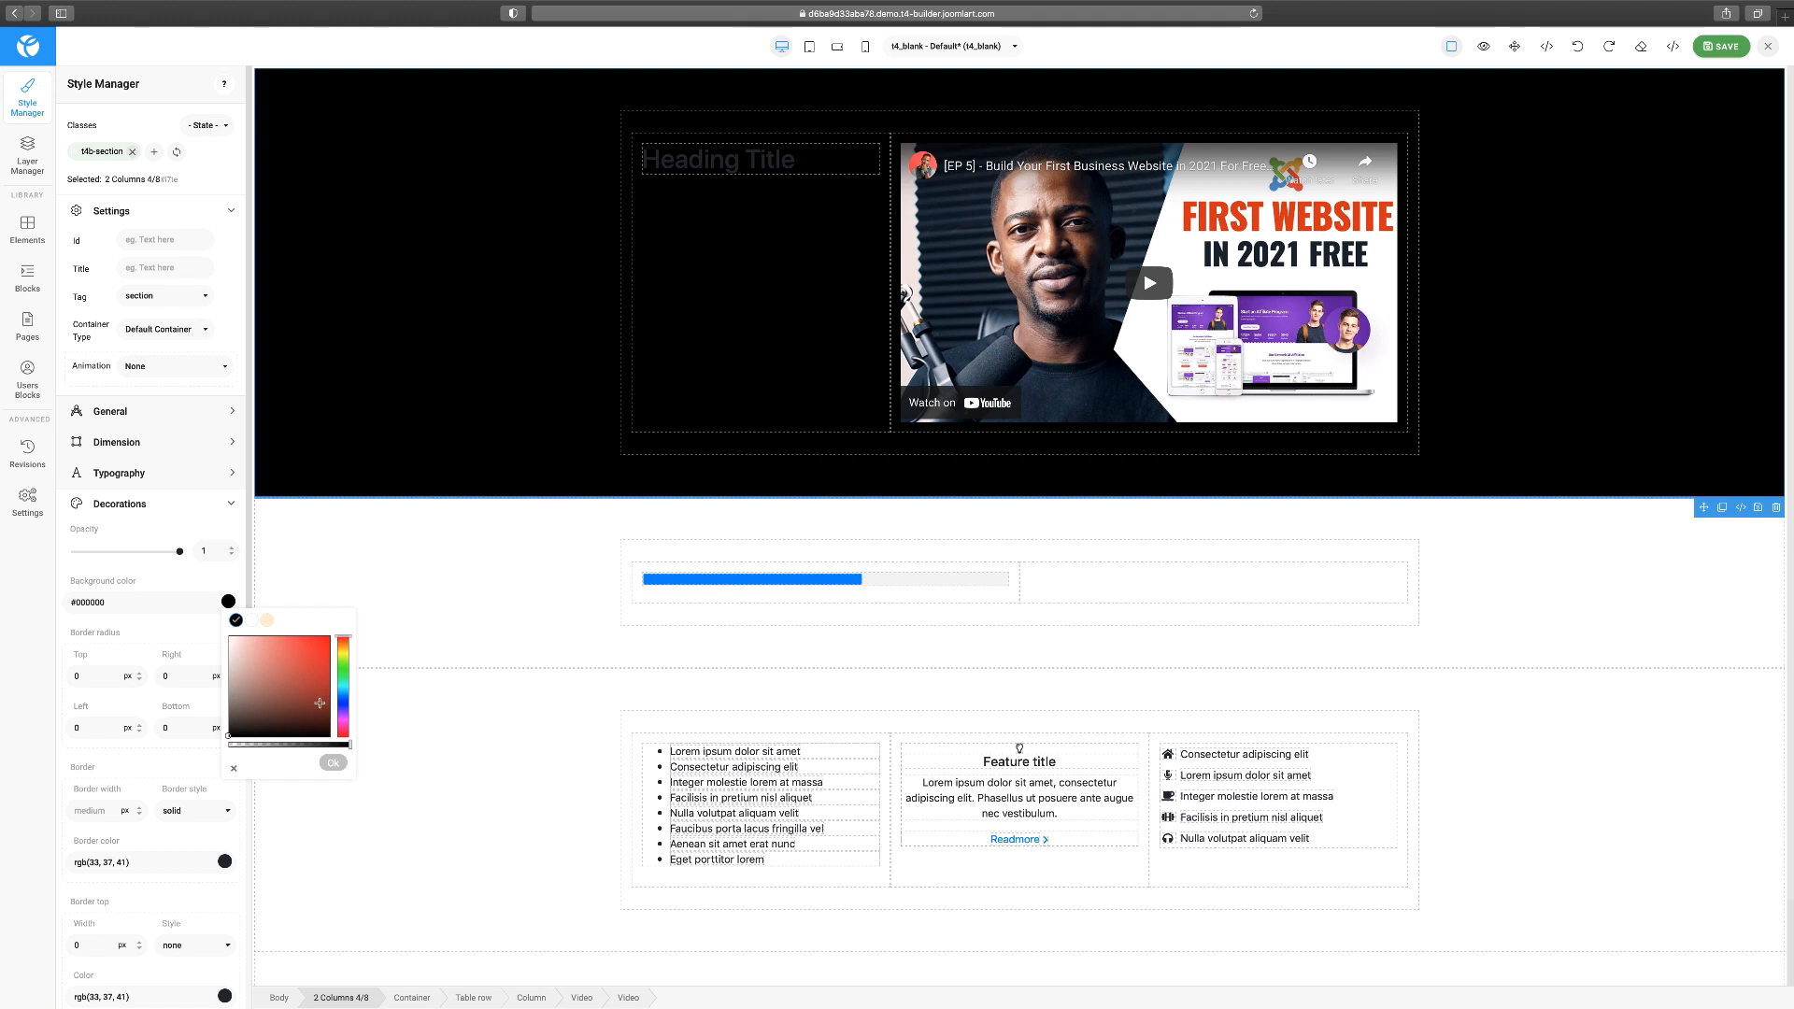
click(268, 622)
drag(303, 662, 334, 745)
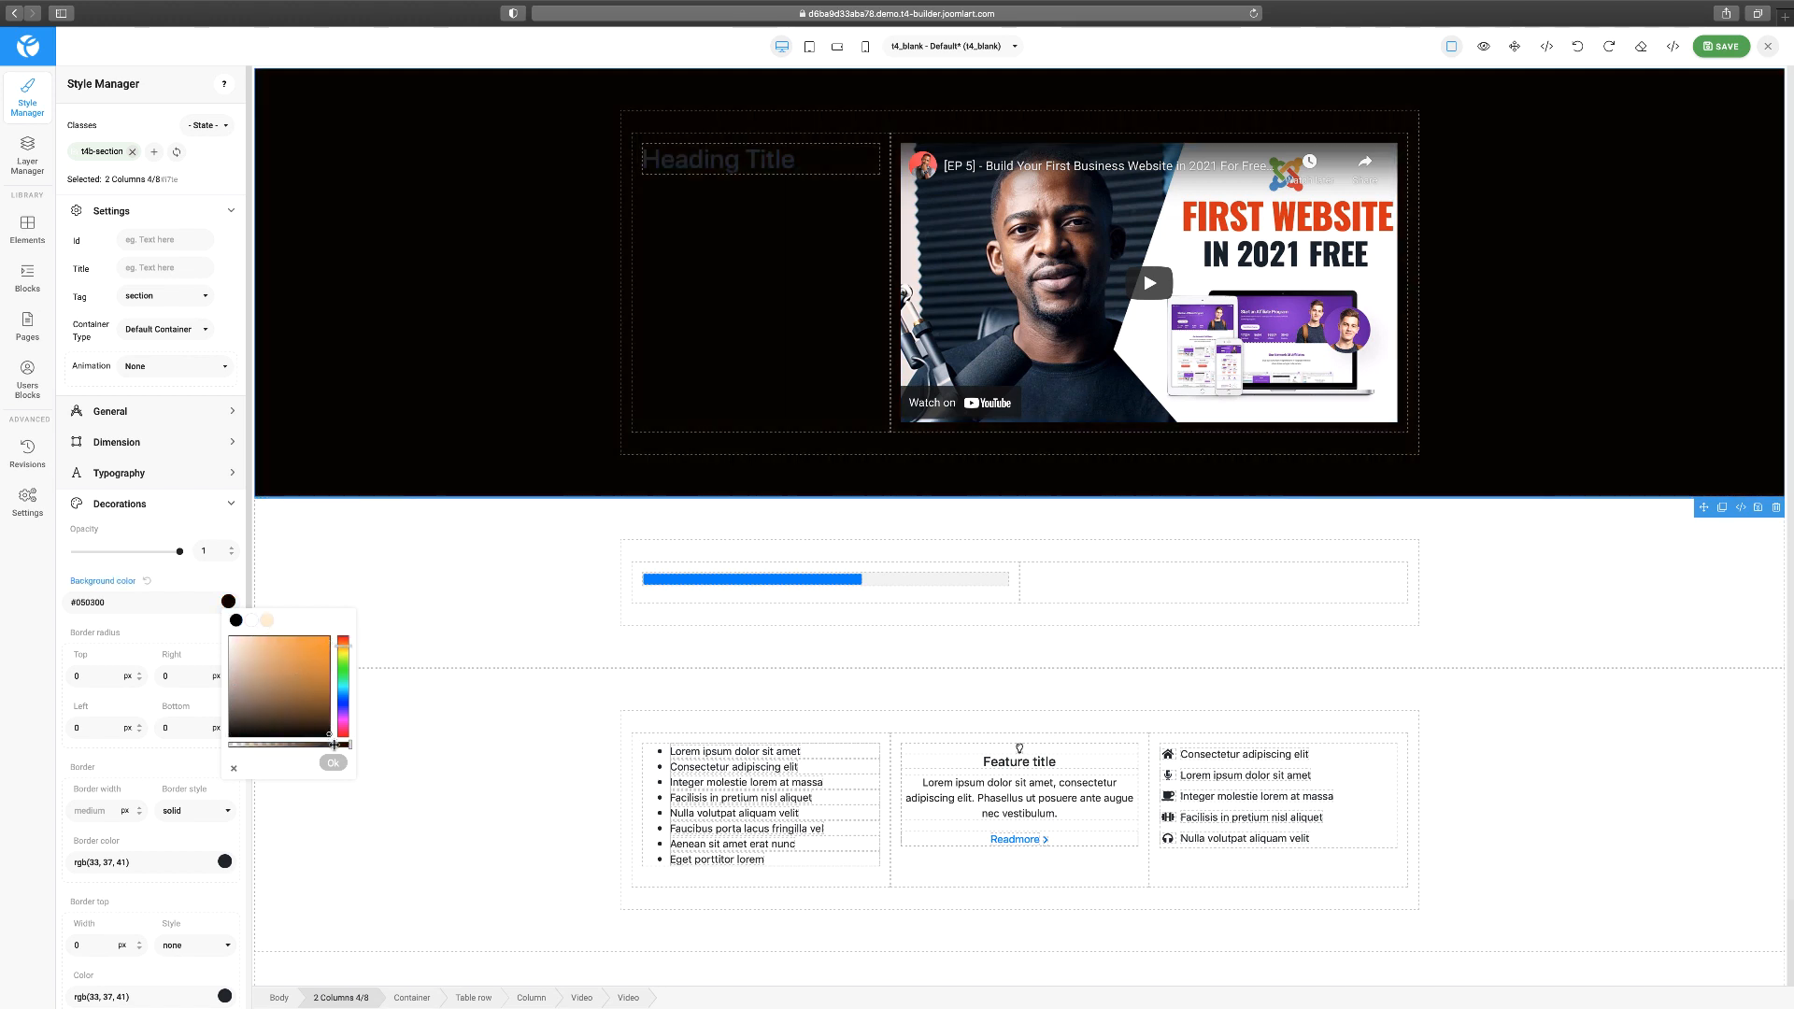
click(238, 577)
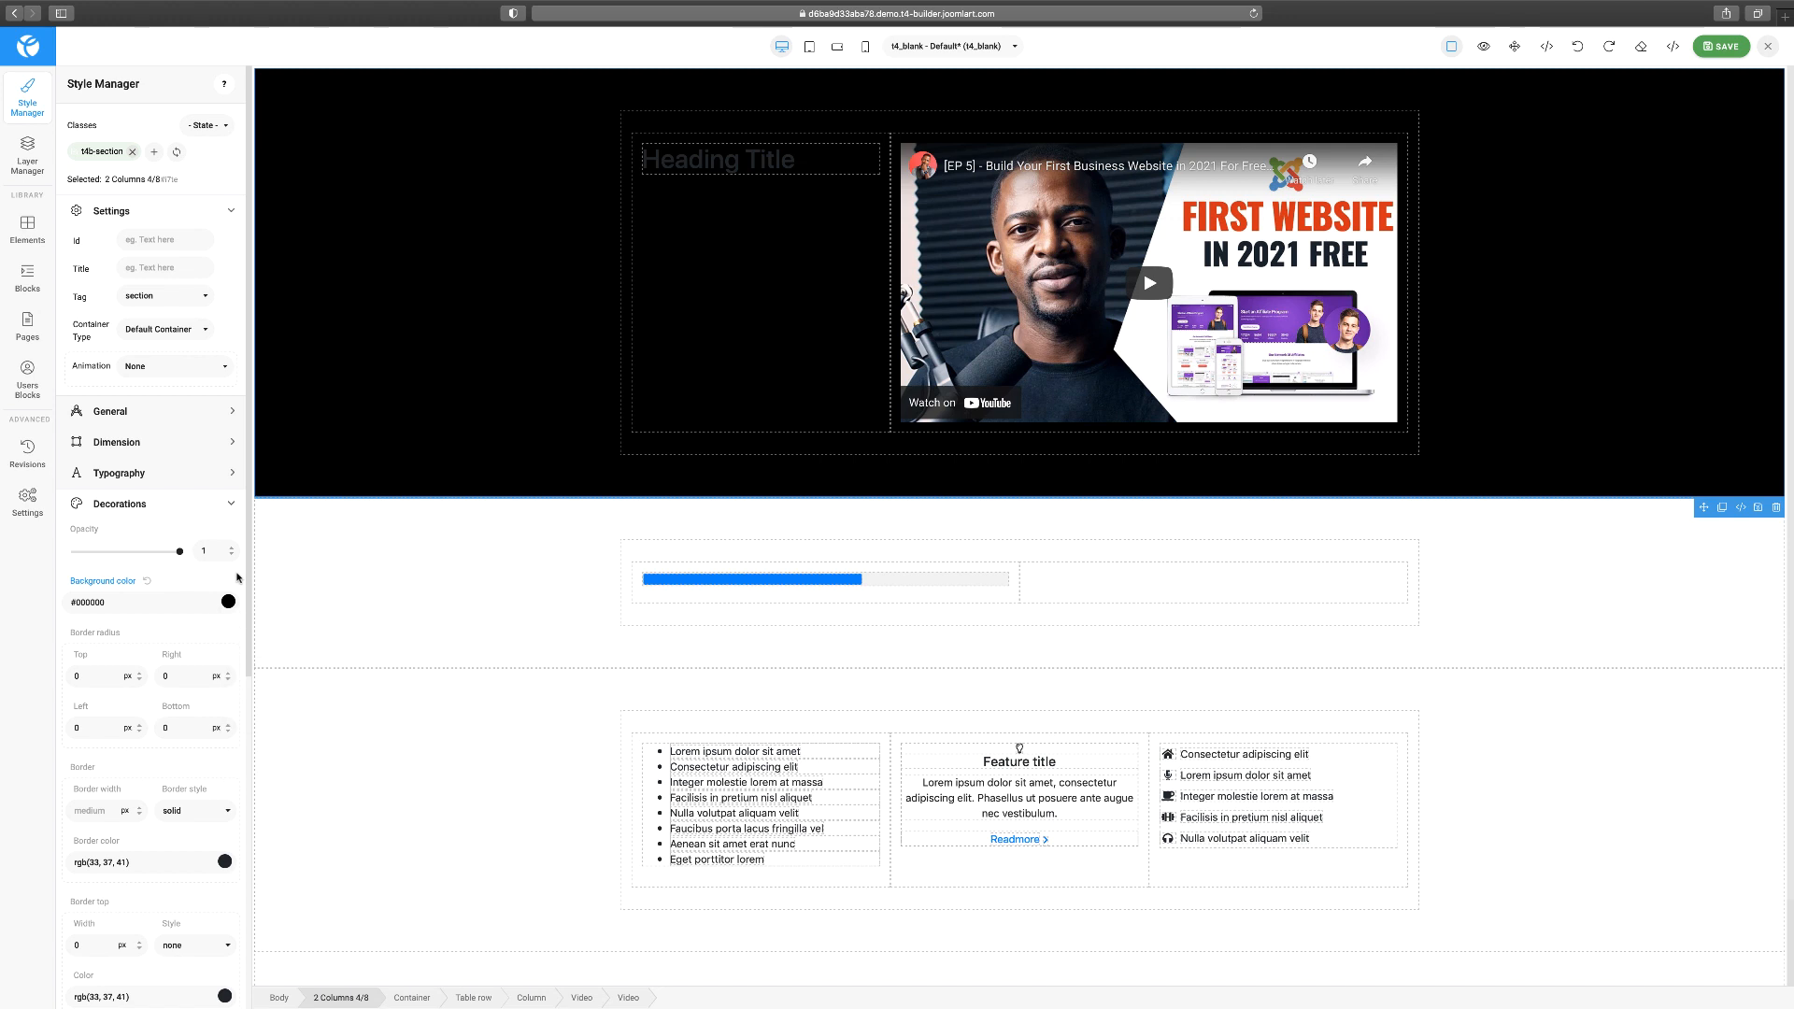
click(176, 513)
click(162, 479)
click(162, 479)
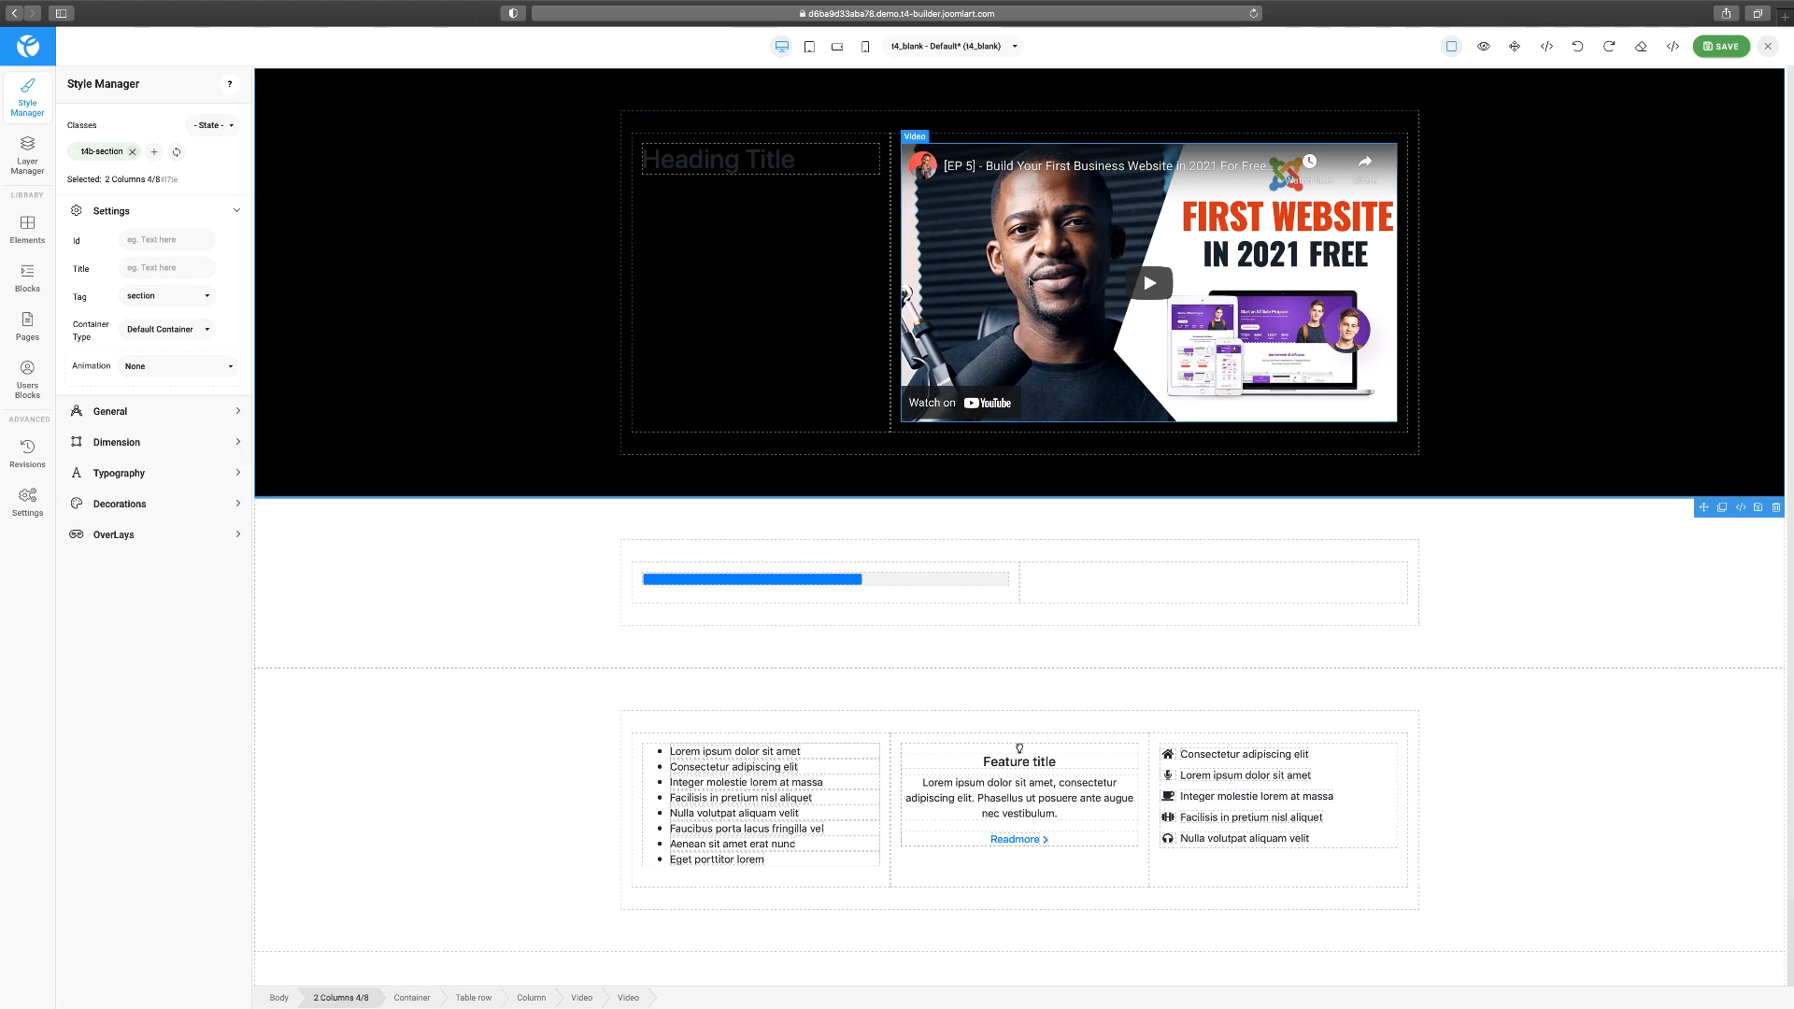
Add an Extra Typed element in the empty column of the 2 Columns section and a Tabs Horizontal element above its row.
click(27, 229)
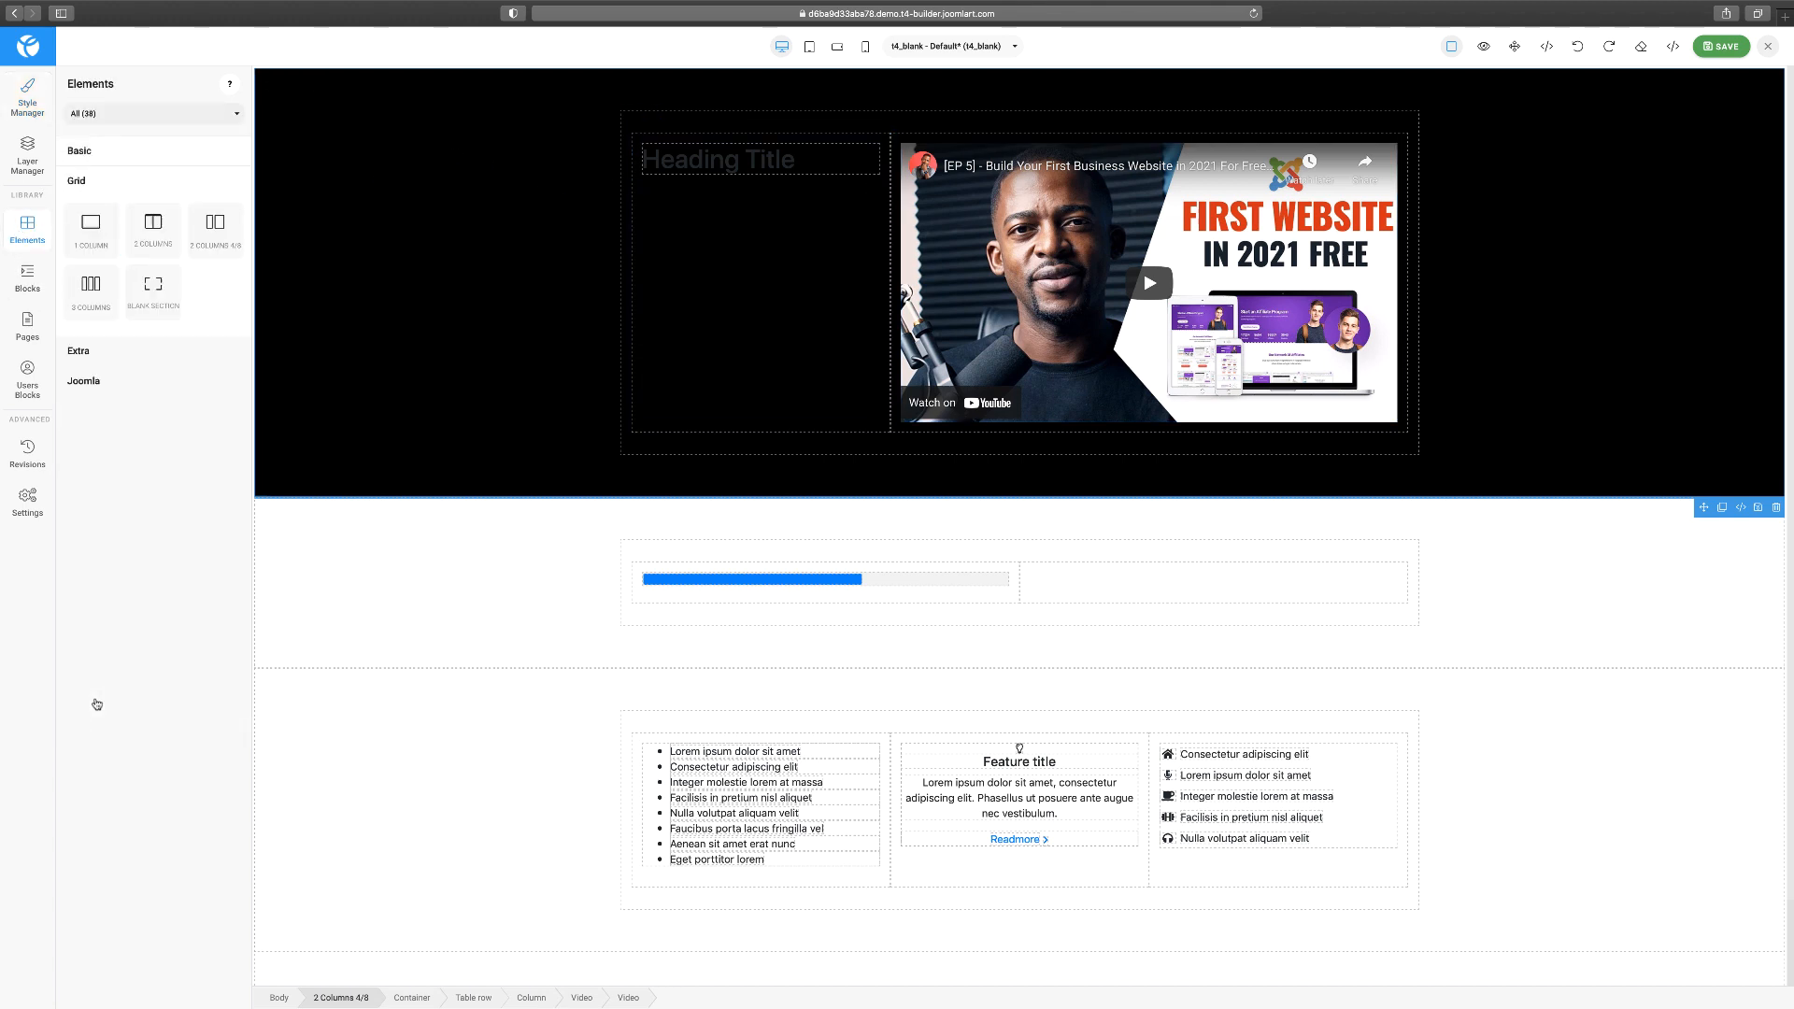
click(98, 349)
scroll(830, 664, down, 1)
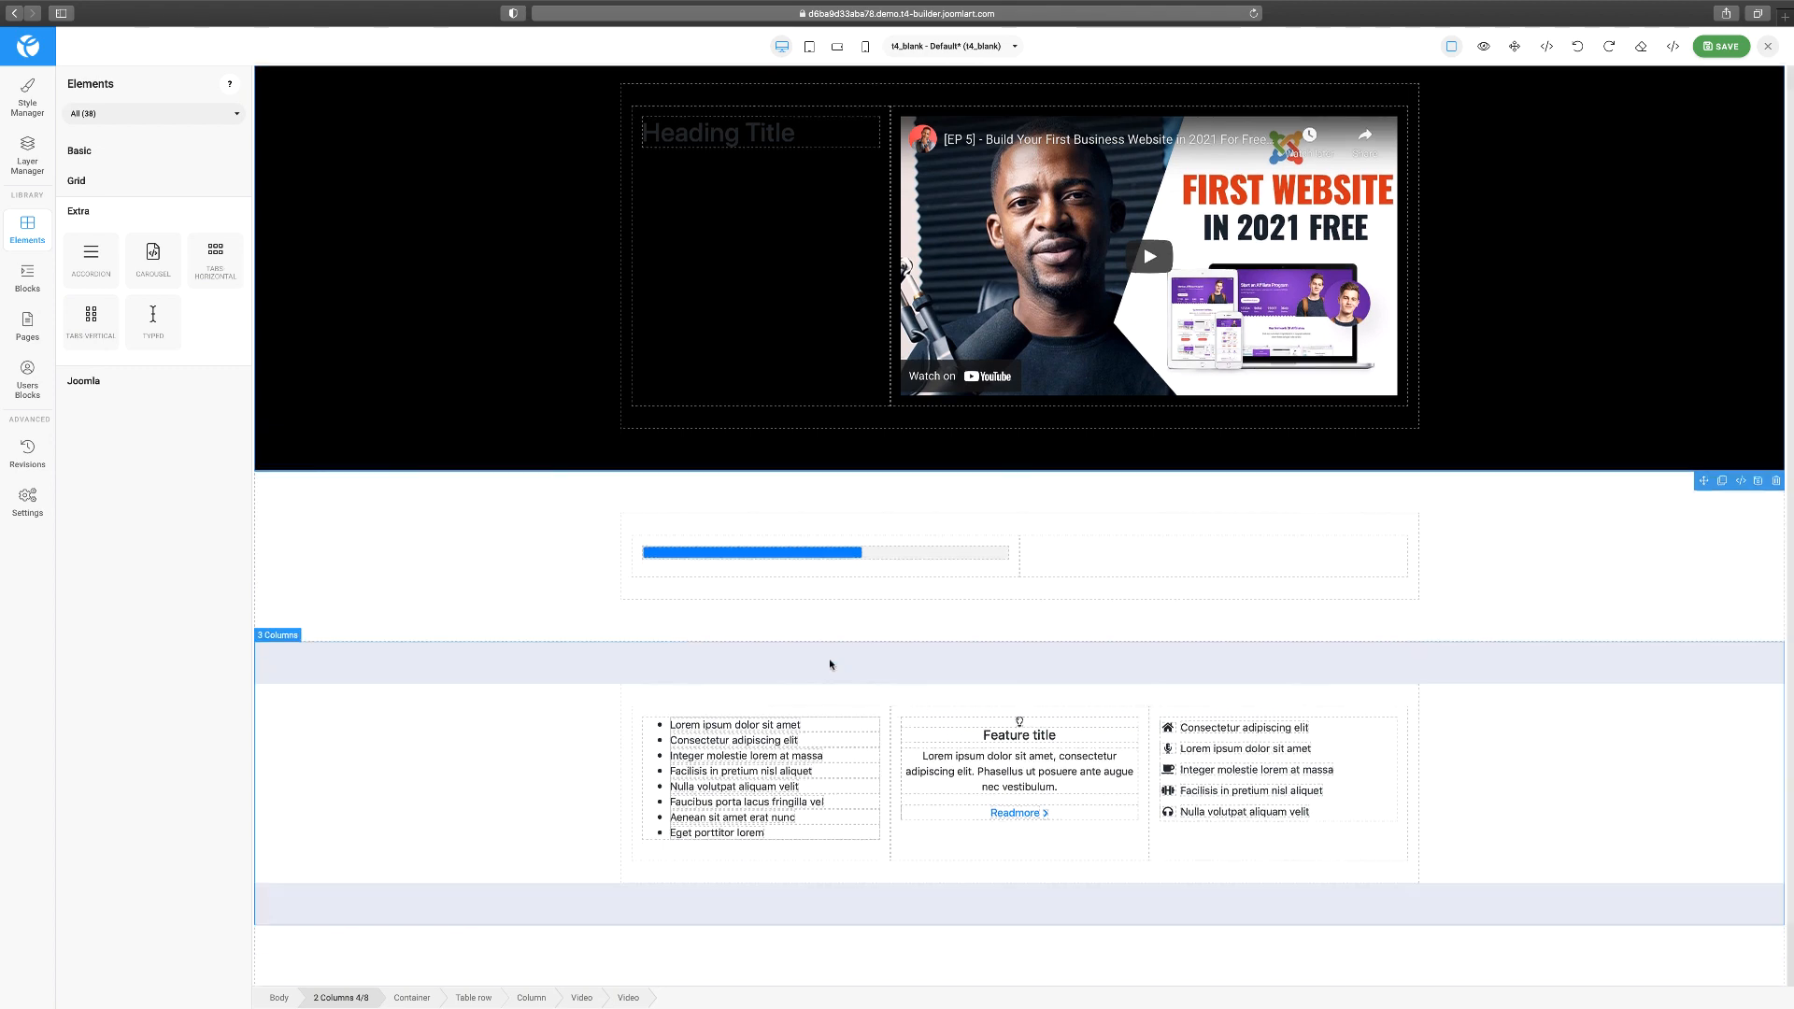
scroll(830, 664, down, 3)
scroll(1025, 701, up, 4)
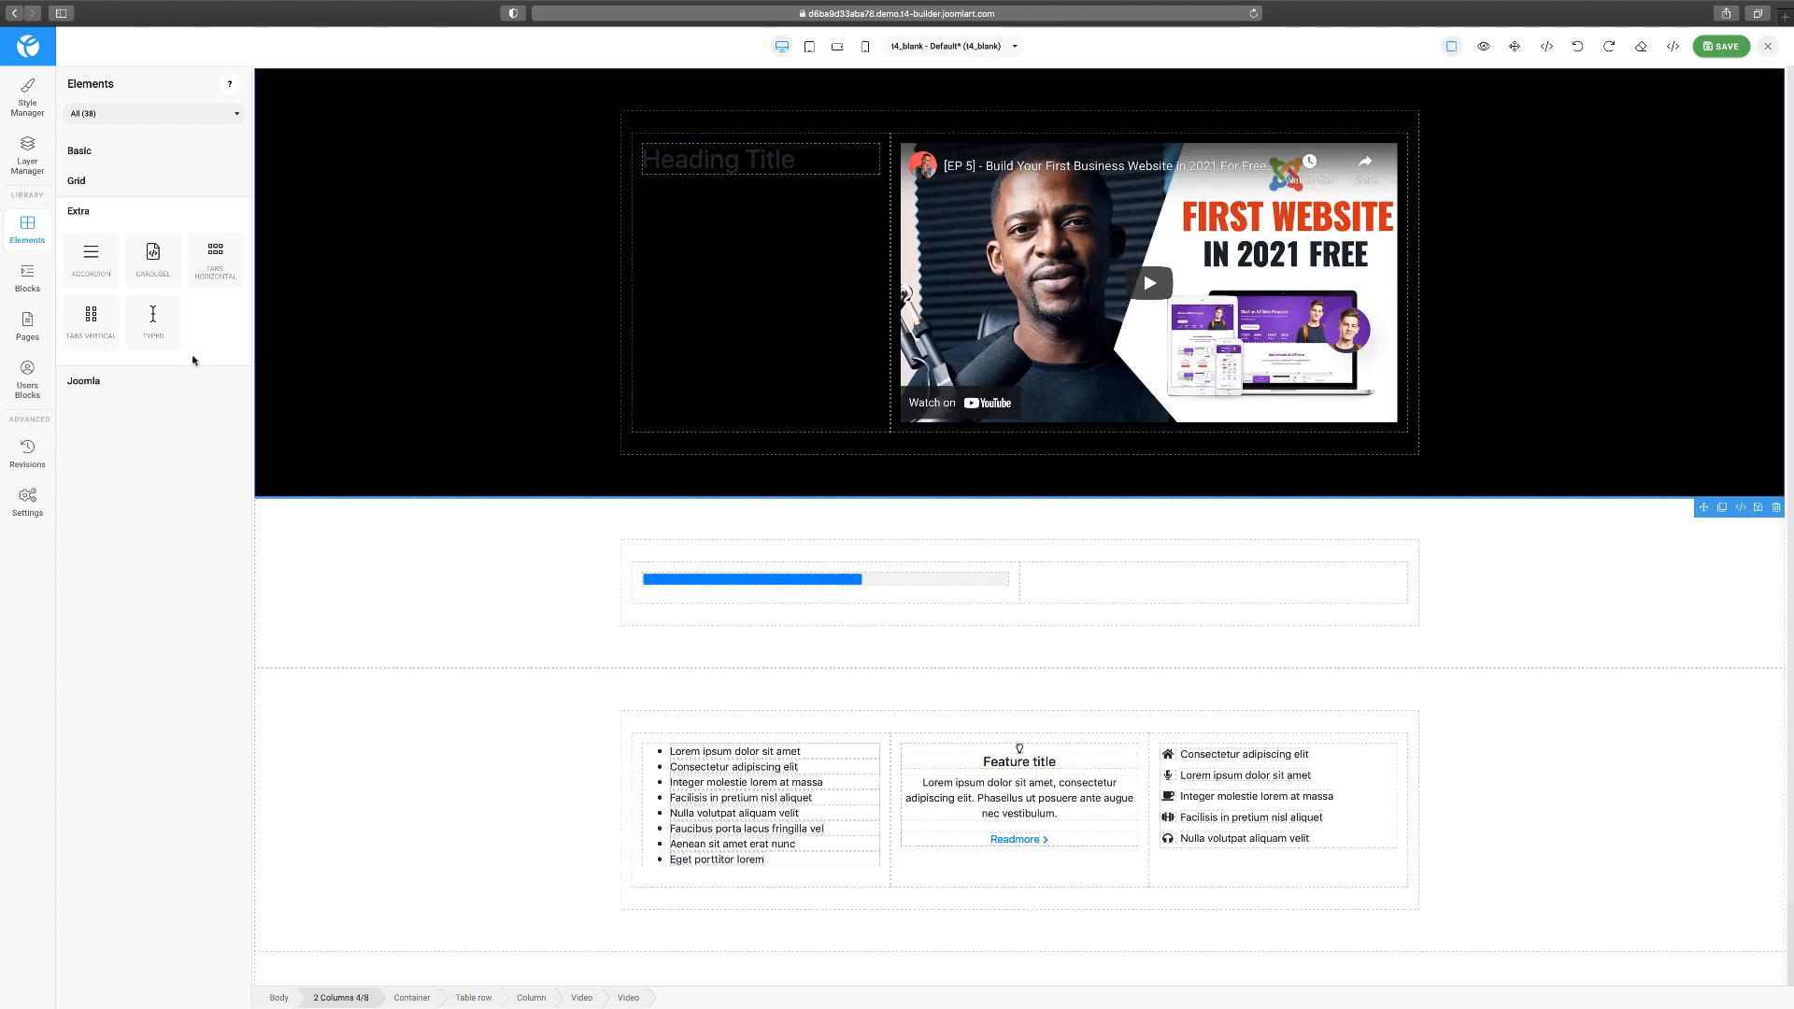
drag(175, 349, 1106, 585)
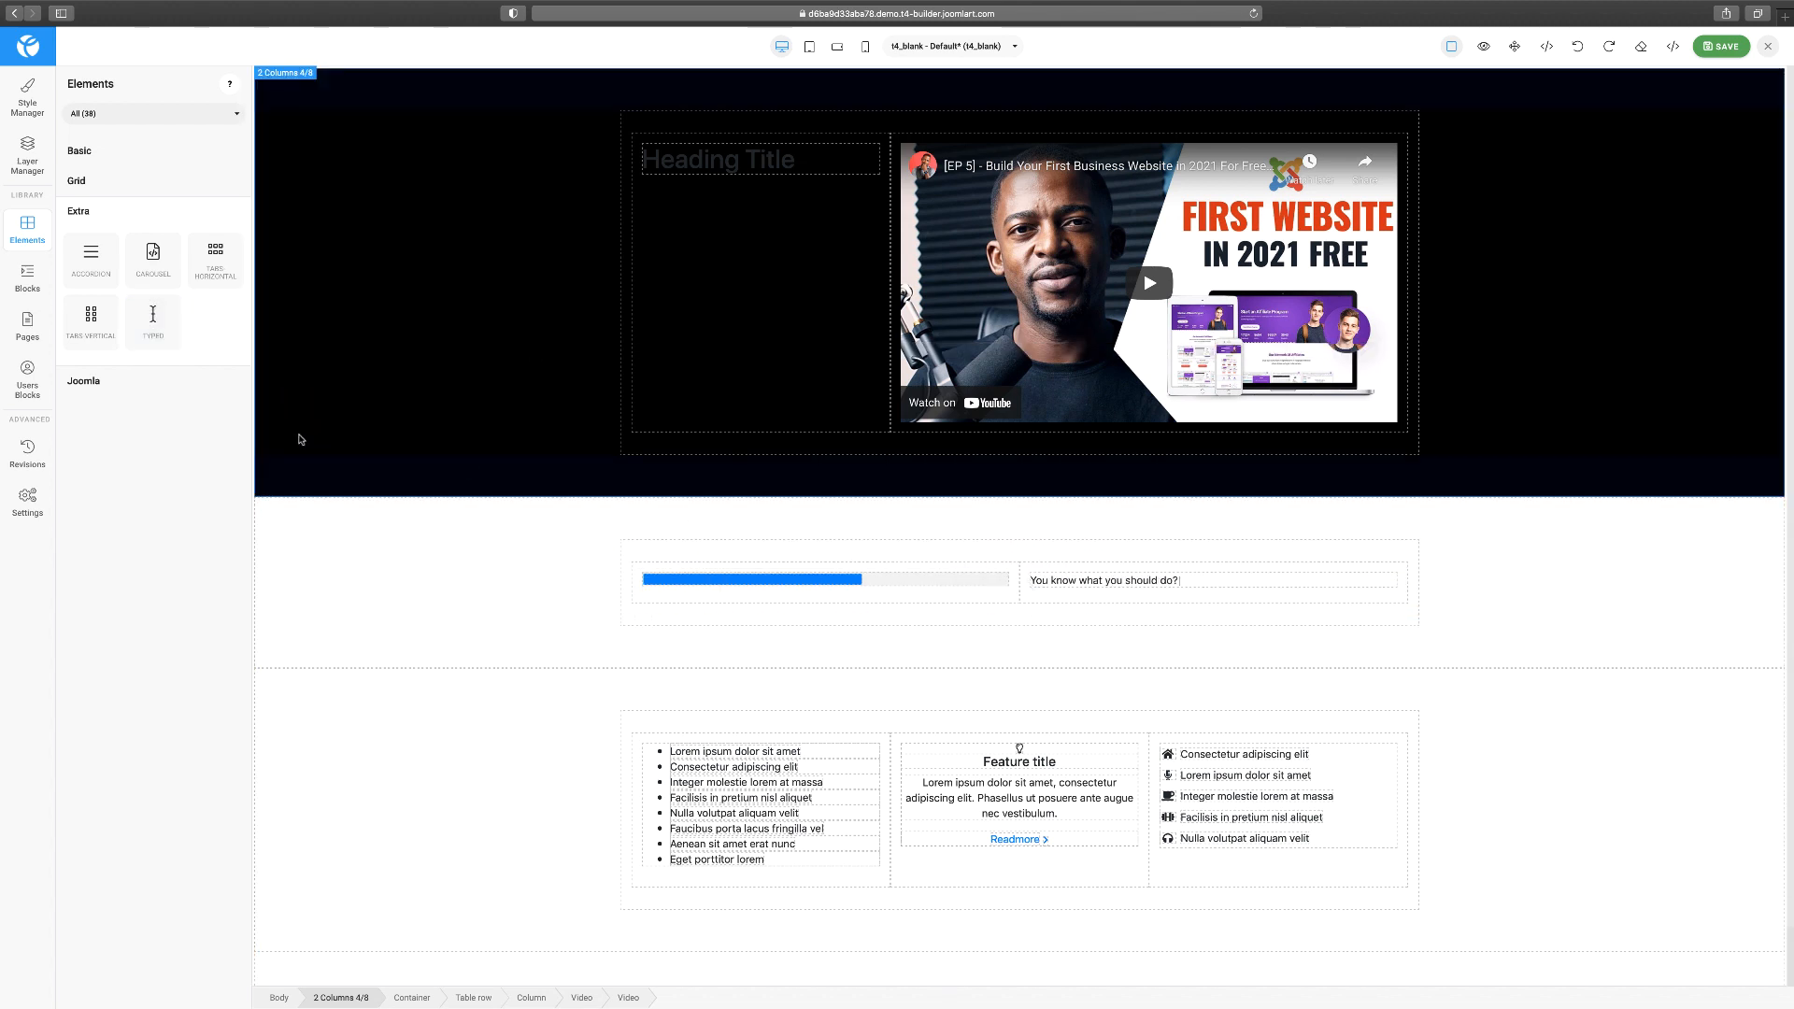
drag(215, 257, 734, 607)
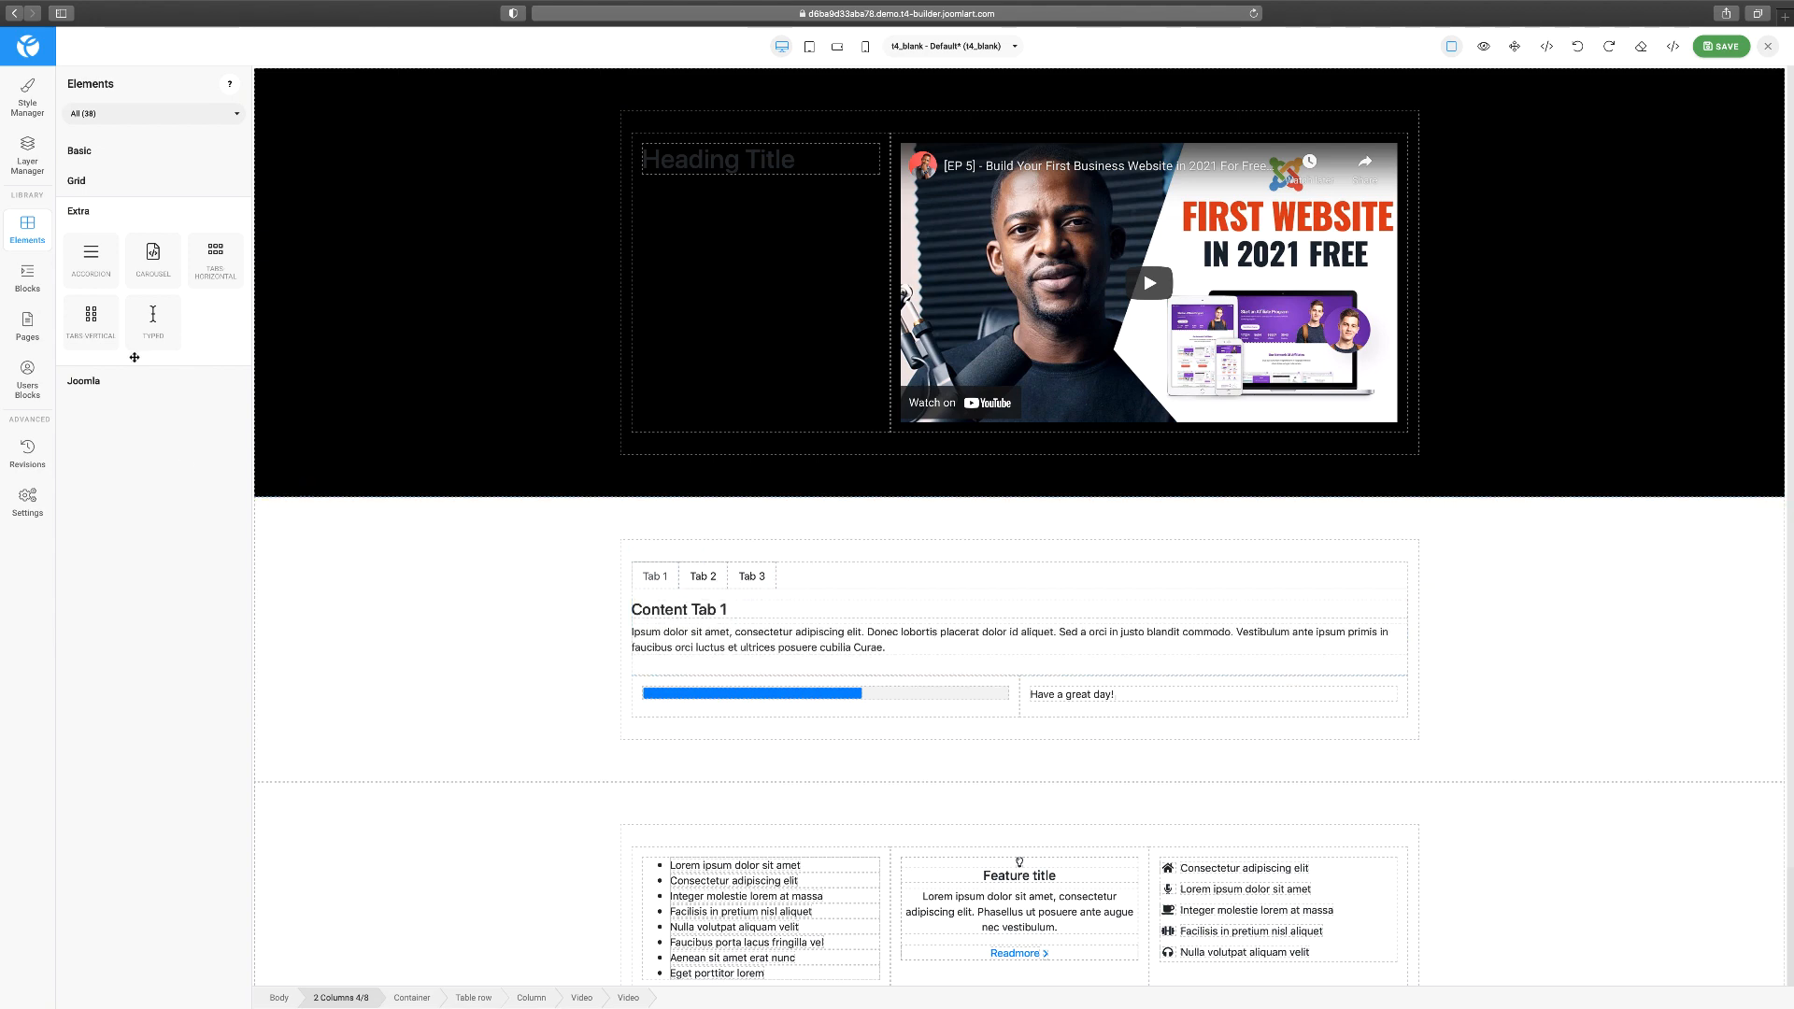
Clear all content from the page canvas and show the library of ready-made blocks.
click(1640, 49)
click(1026, 527)
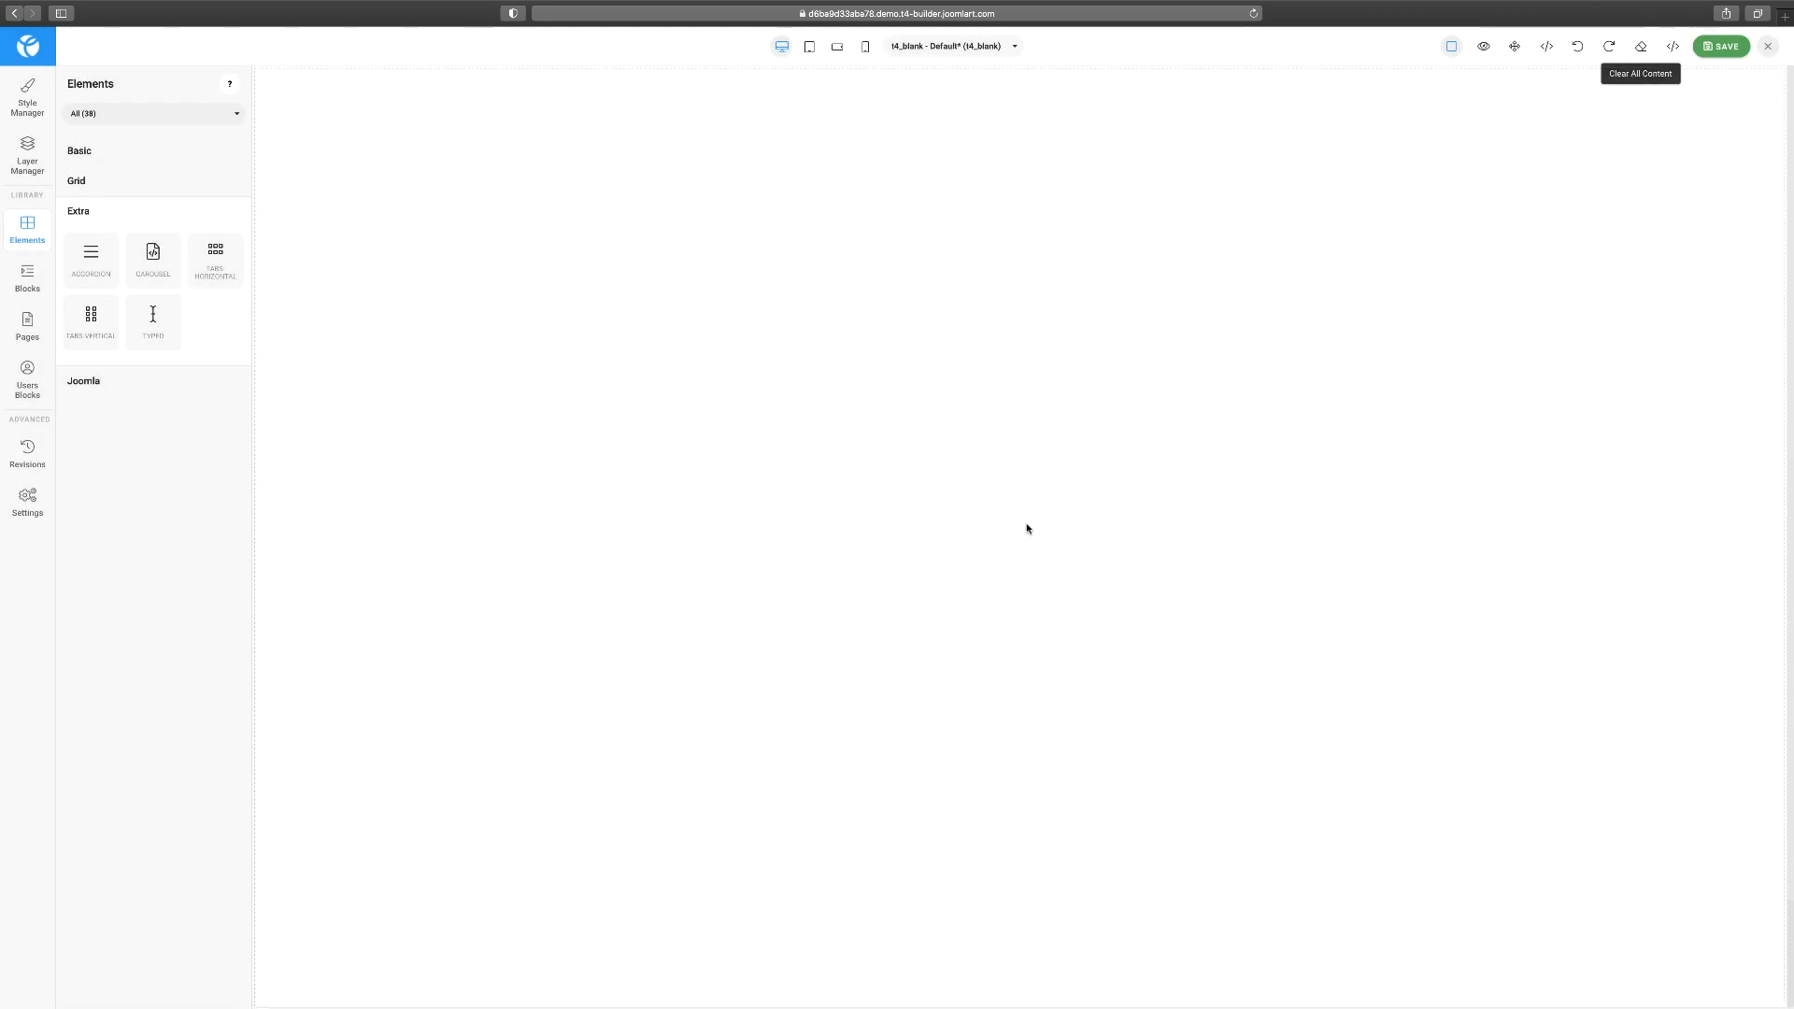
click(29, 286)
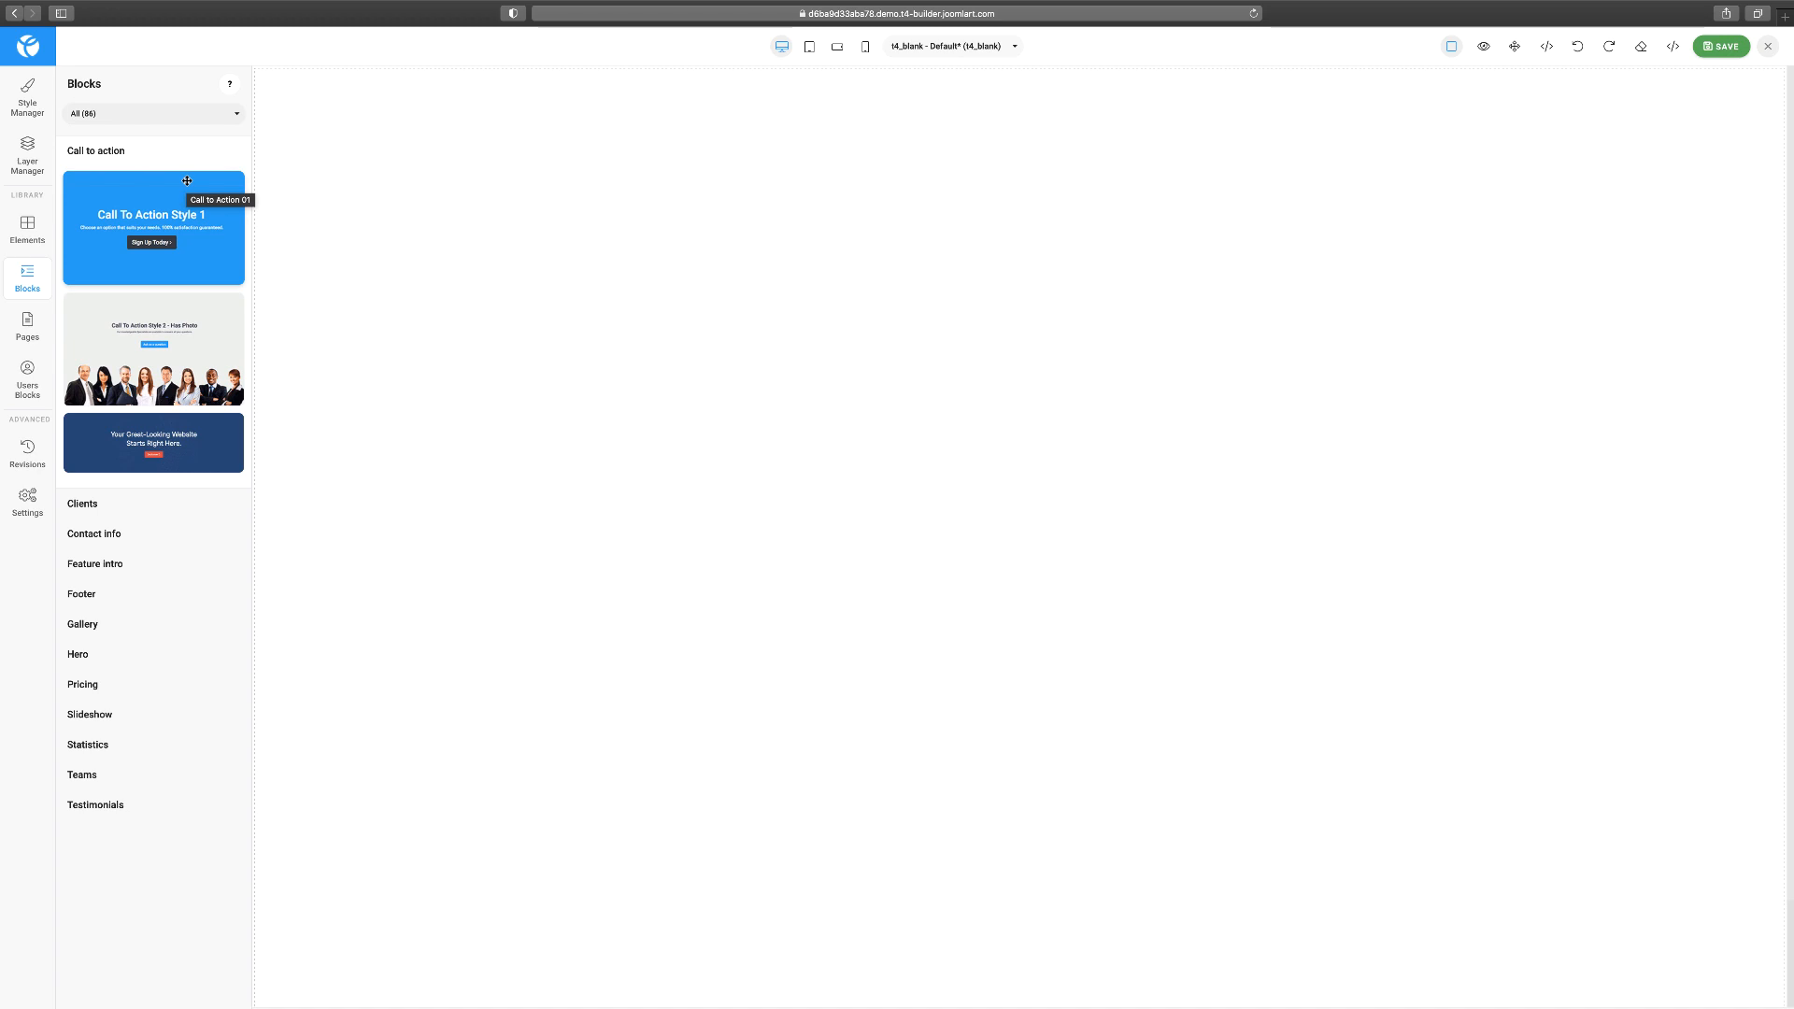
Browse the ready-made blocks by category, filtering for Call to action, Clients and Contact info.
click(218, 115)
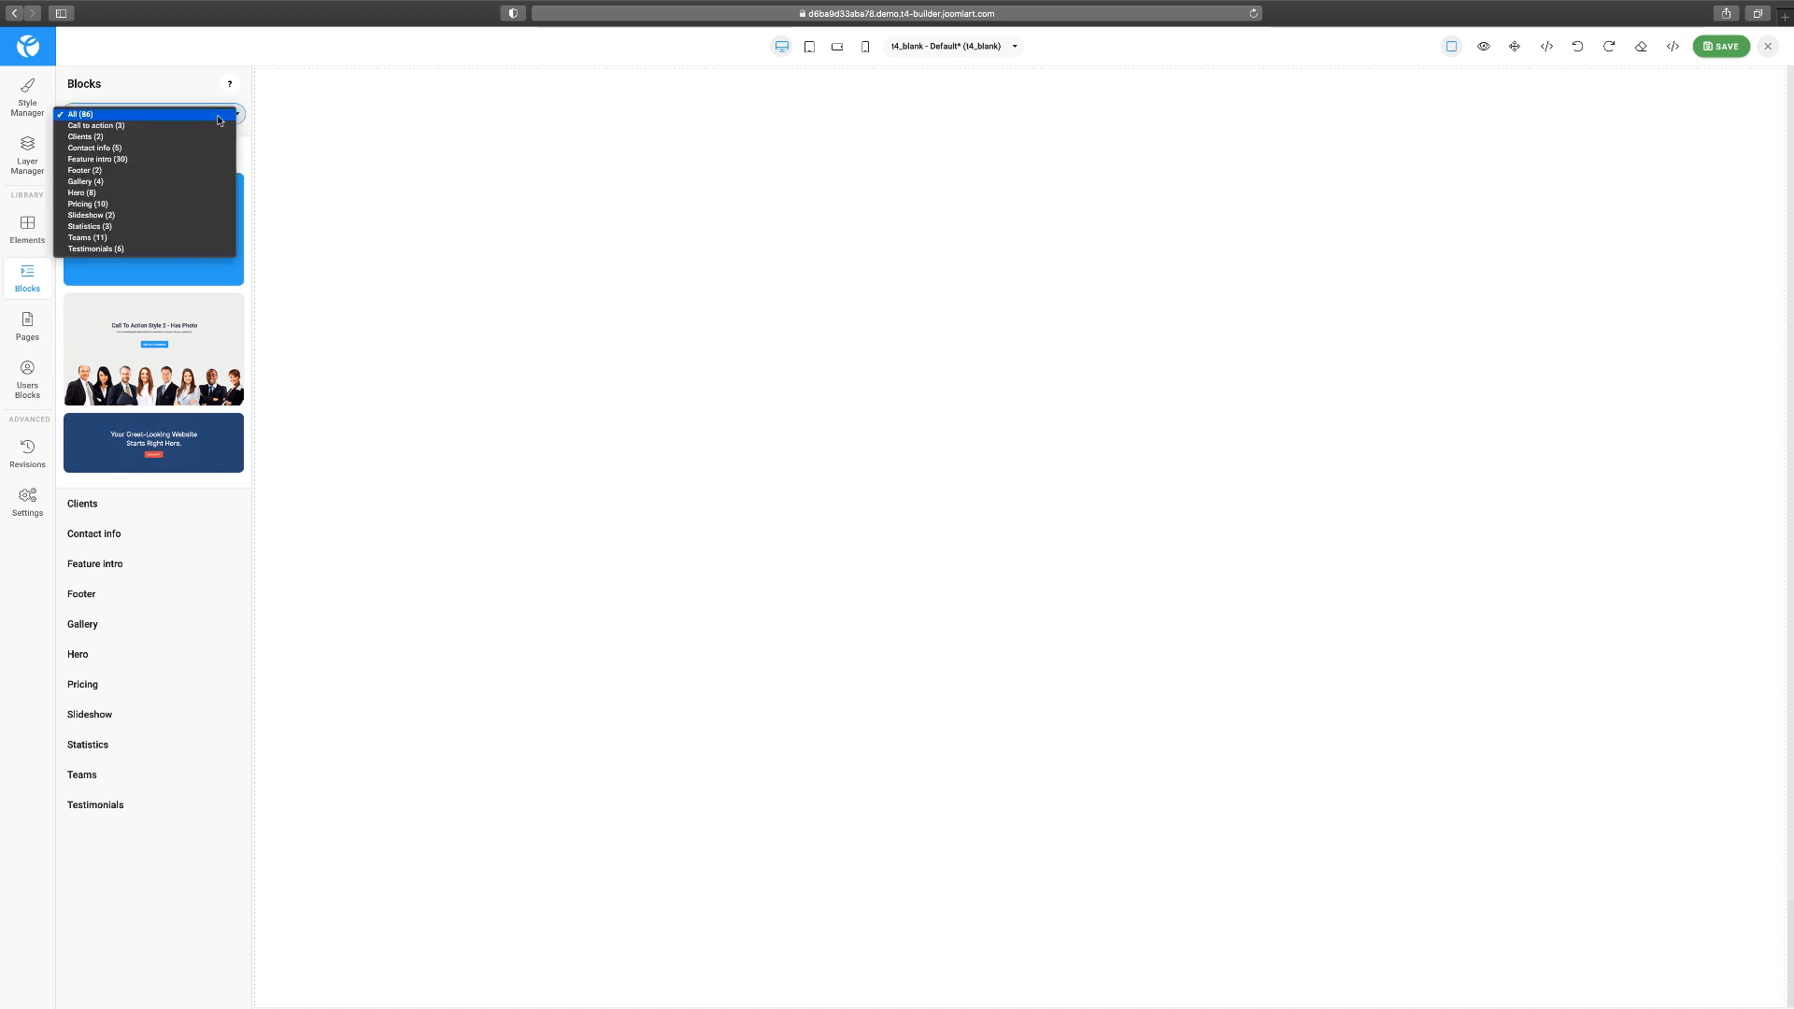
click(181, 125)
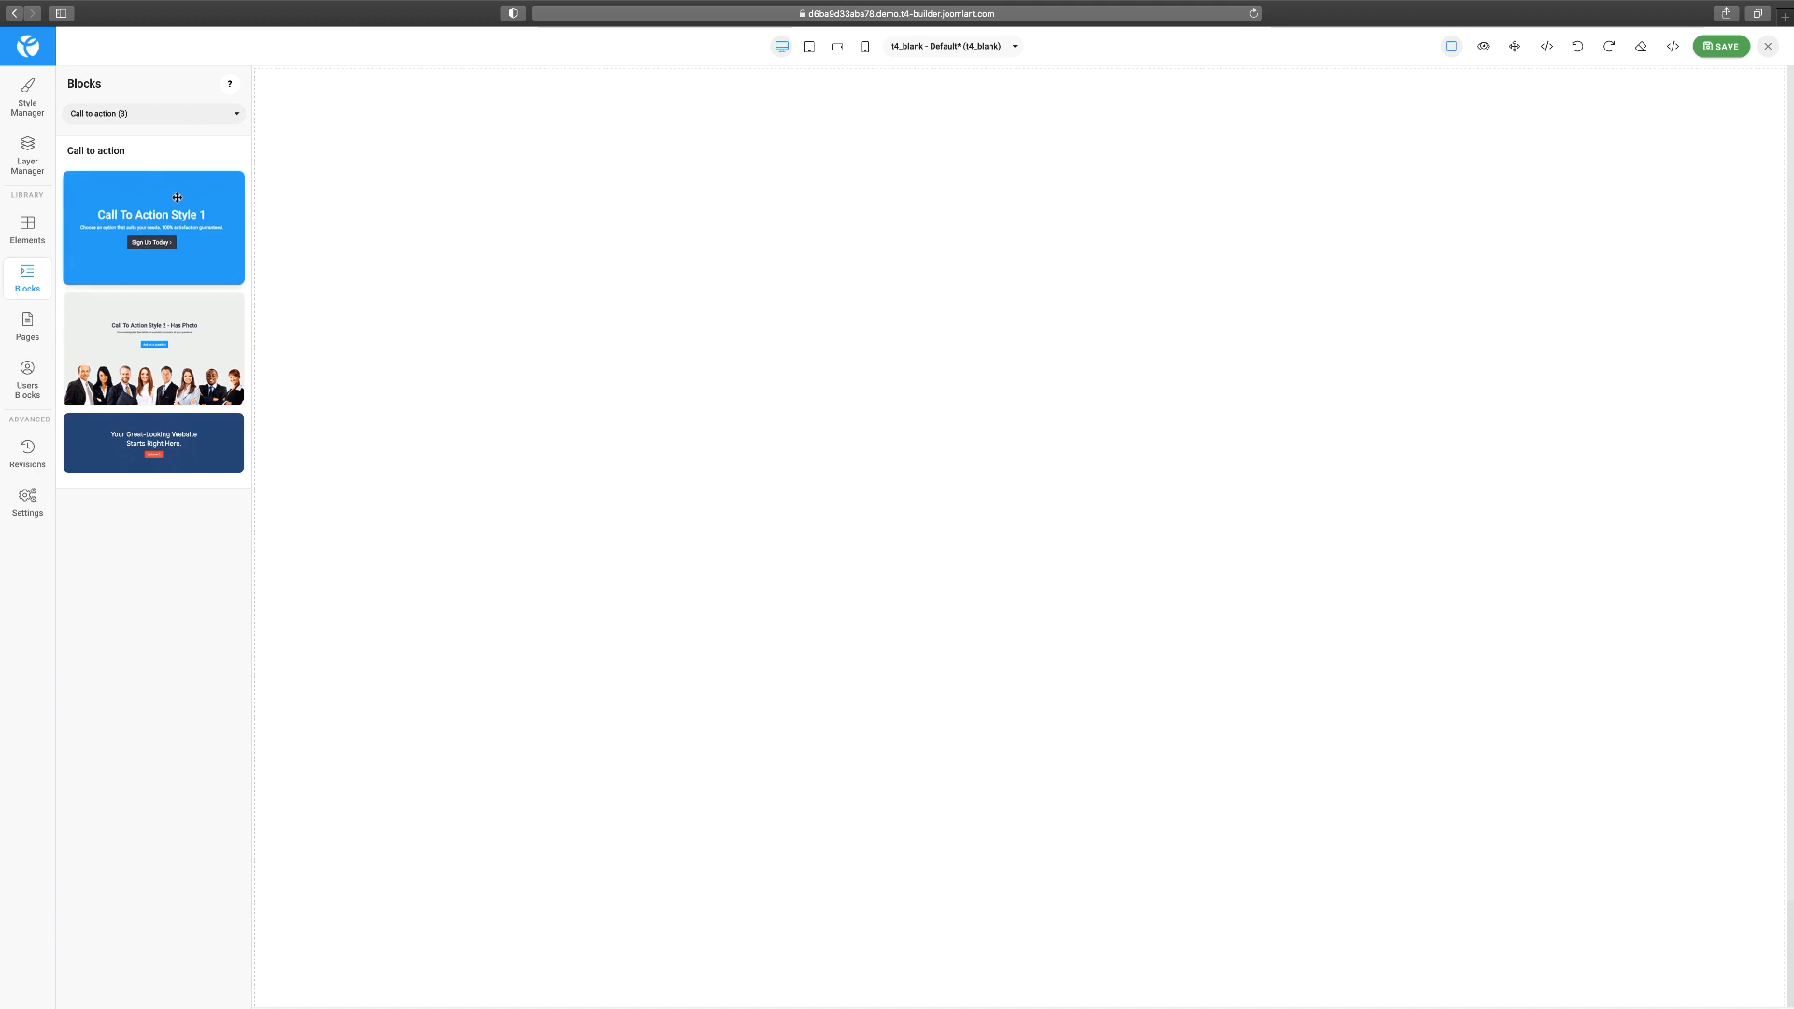
click(167, 114)
click(149, 128)
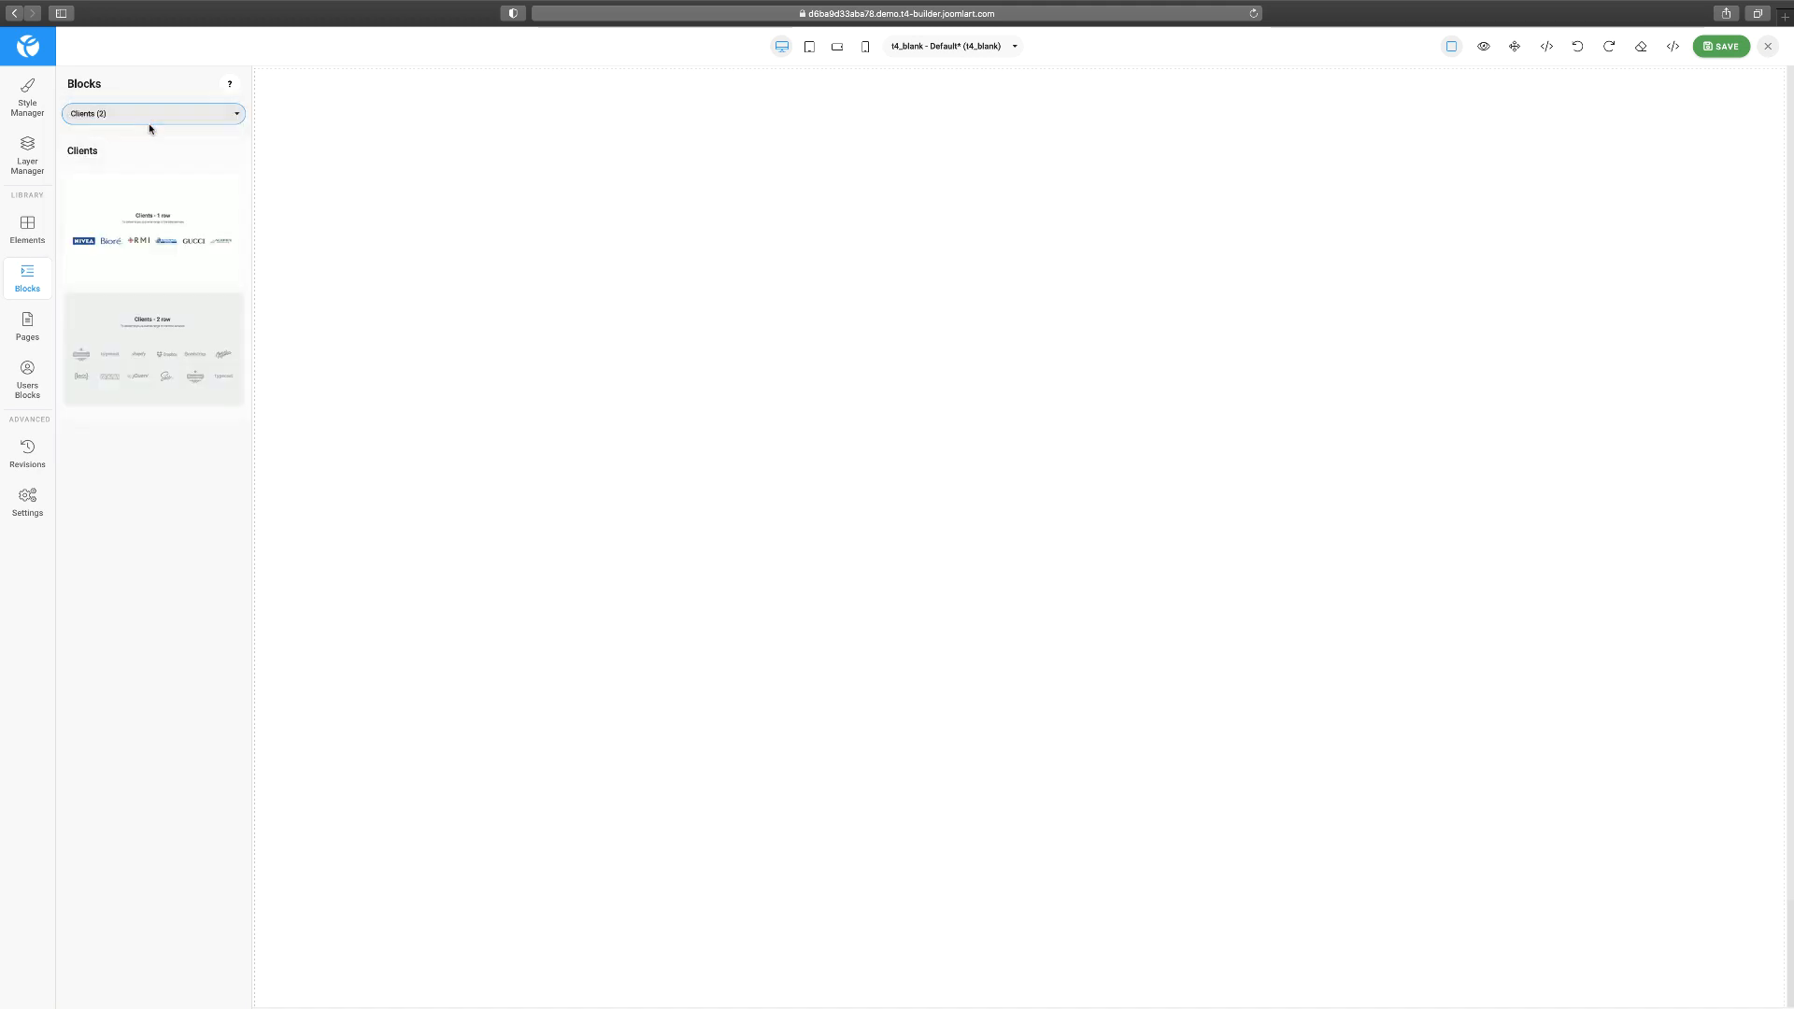
click(155, 113)
click(141, 130)
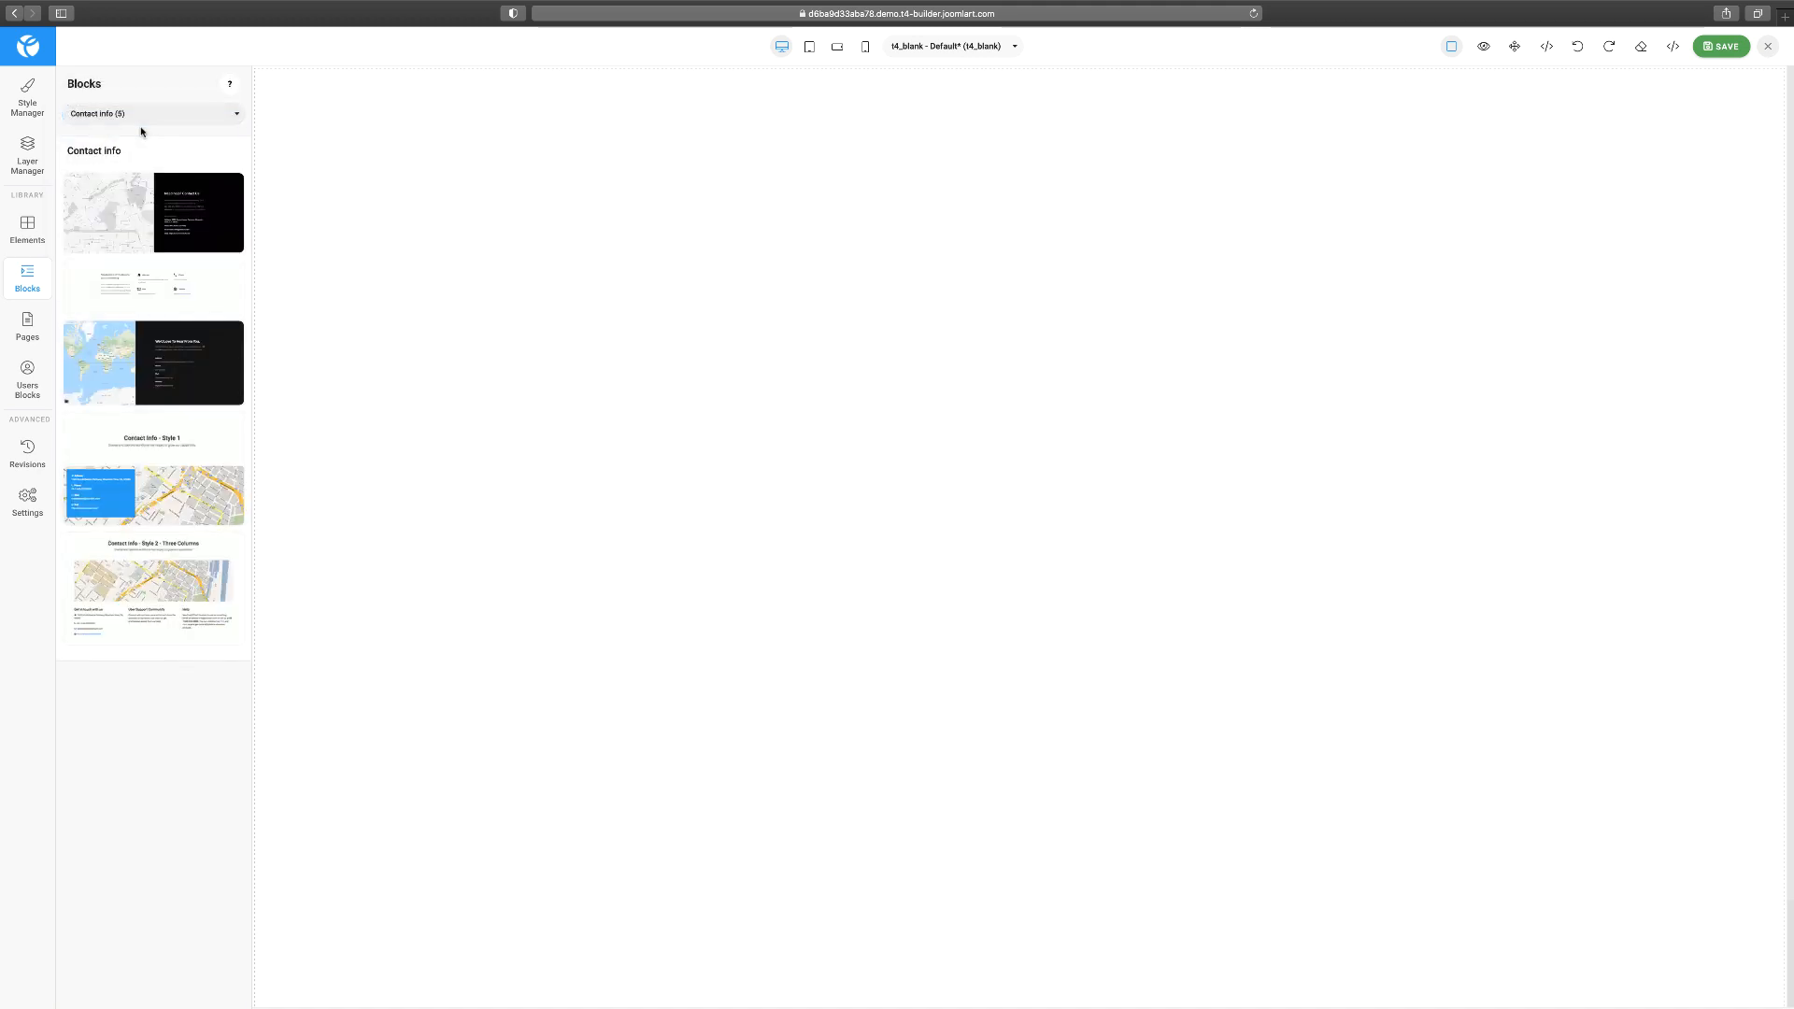
Filter the blocks to Gallery and place the block with the four-column grid of page previews on the empty page.
click(147, 113)
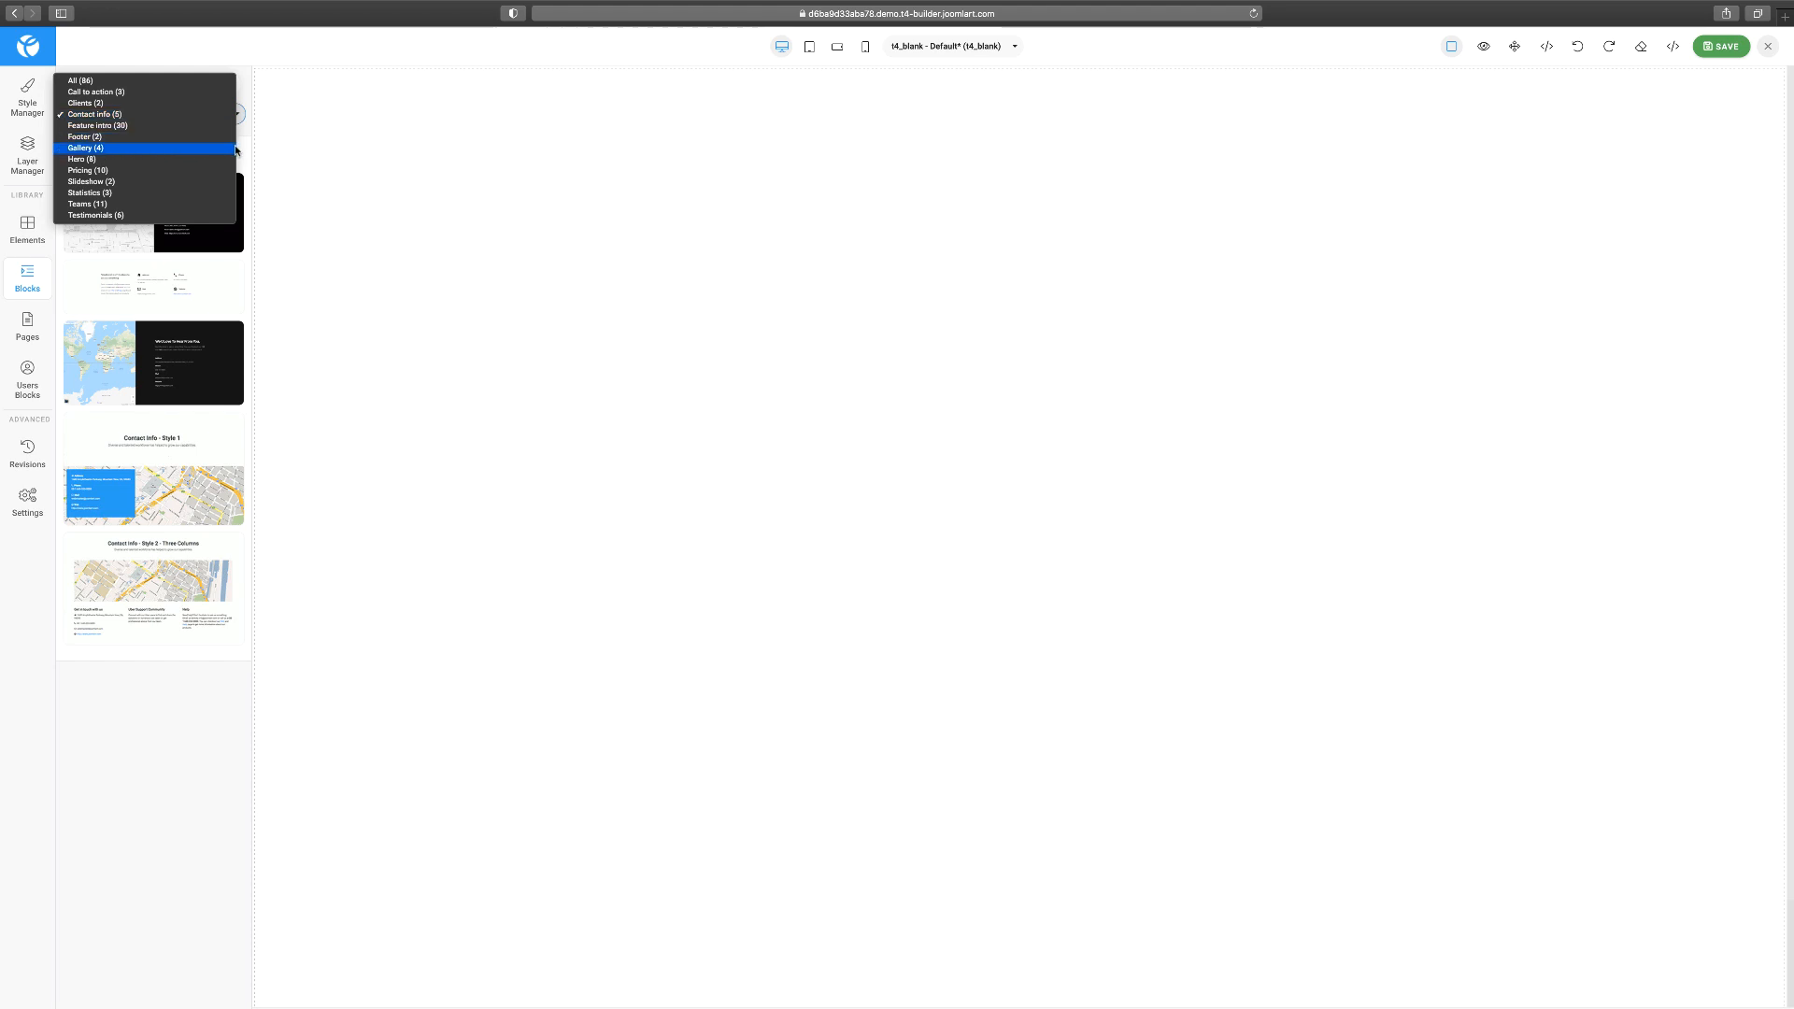
click(198, 152)
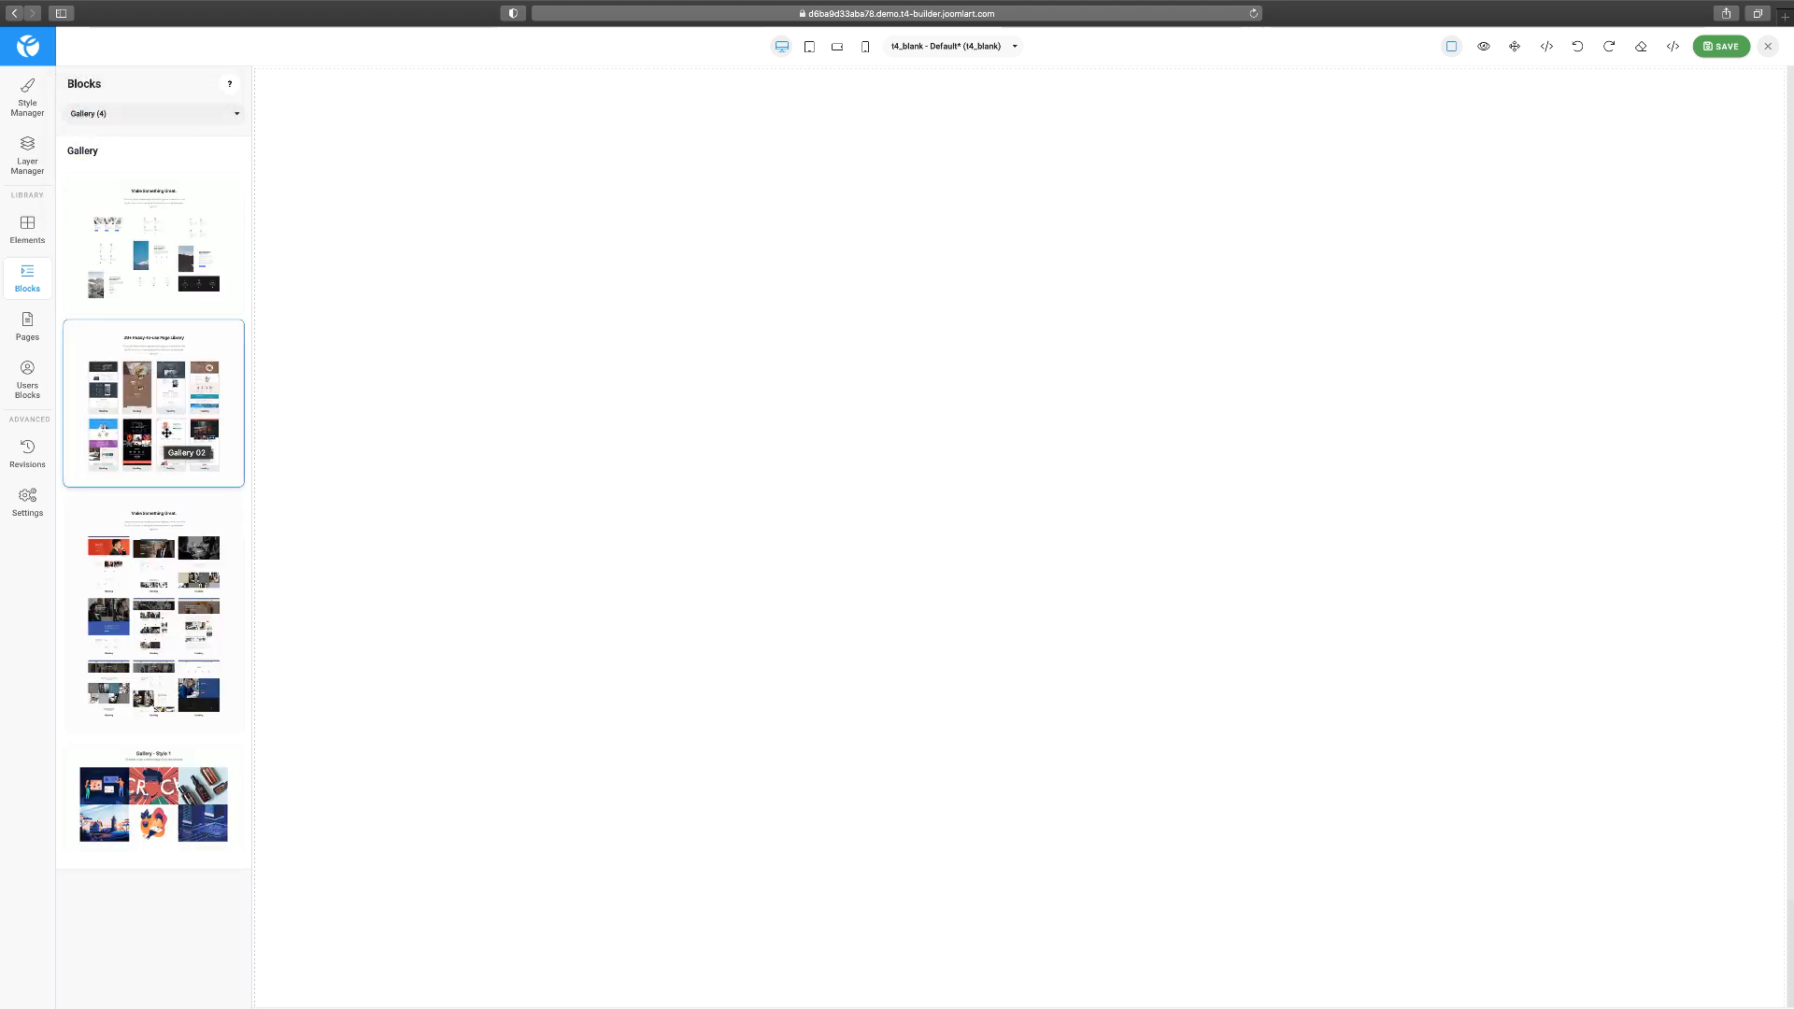
drag(166, 432, 784, 288)
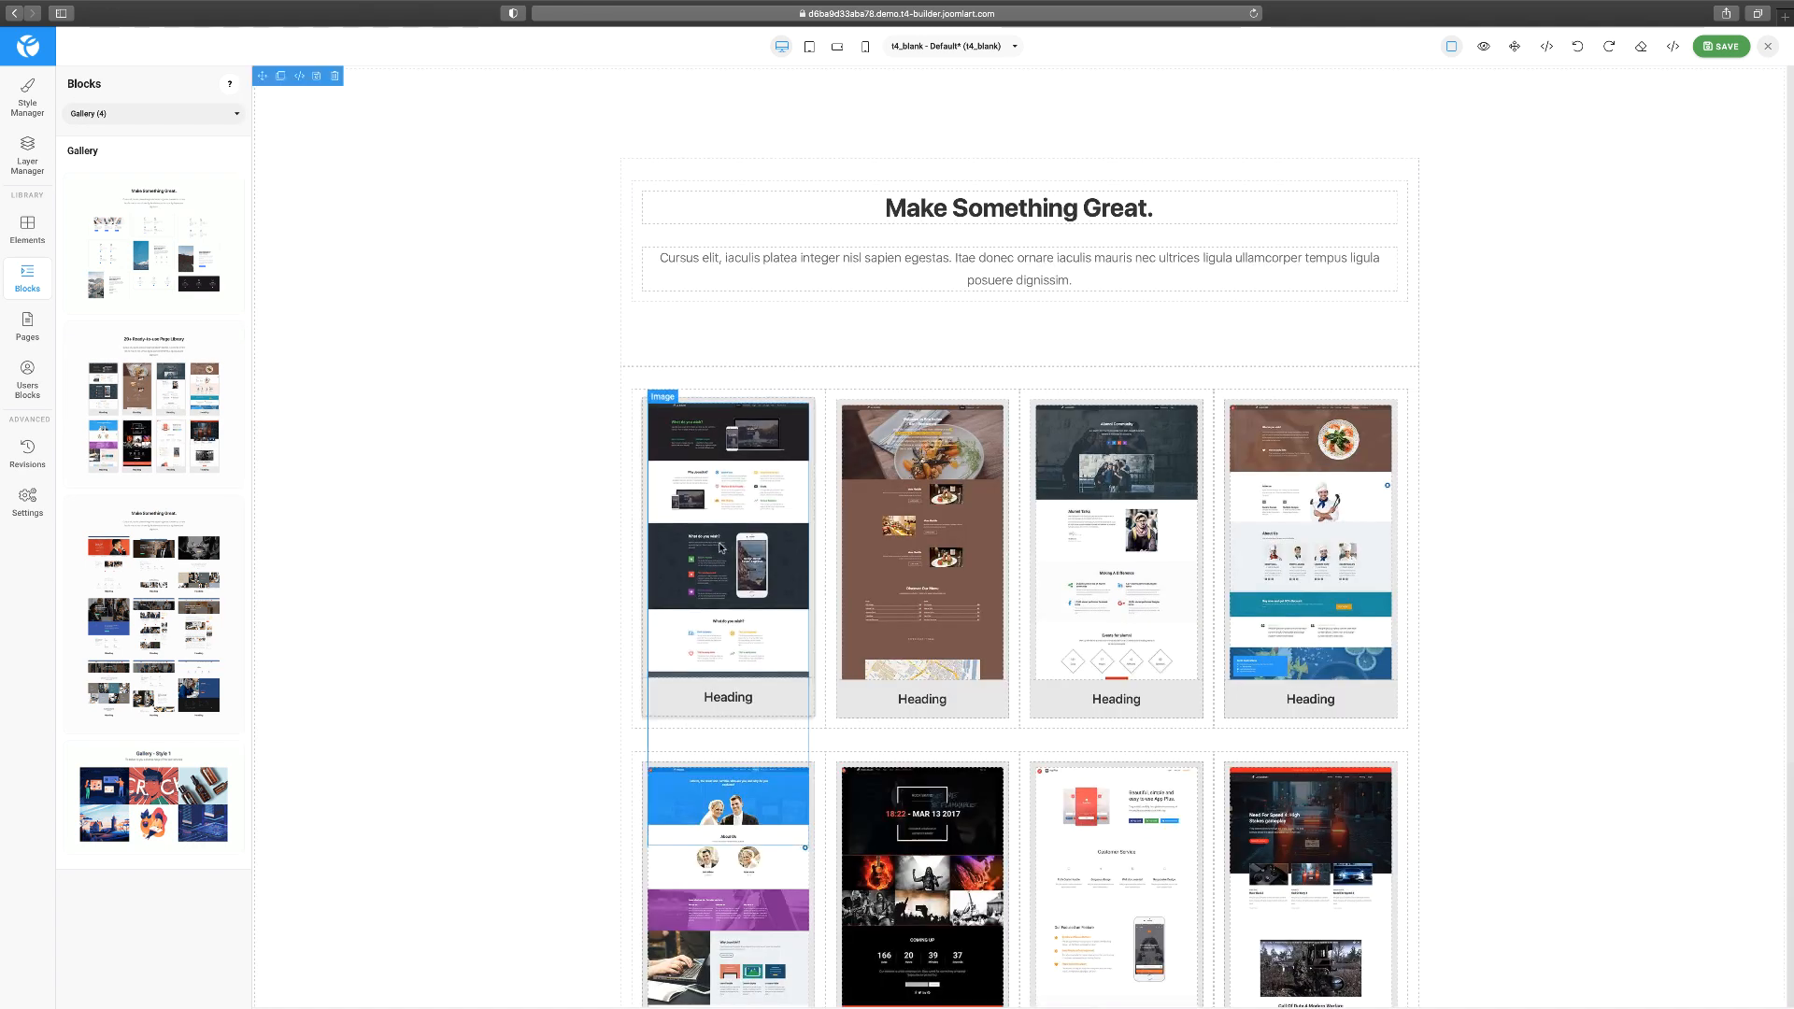
scroll(822, 549, down, 5)
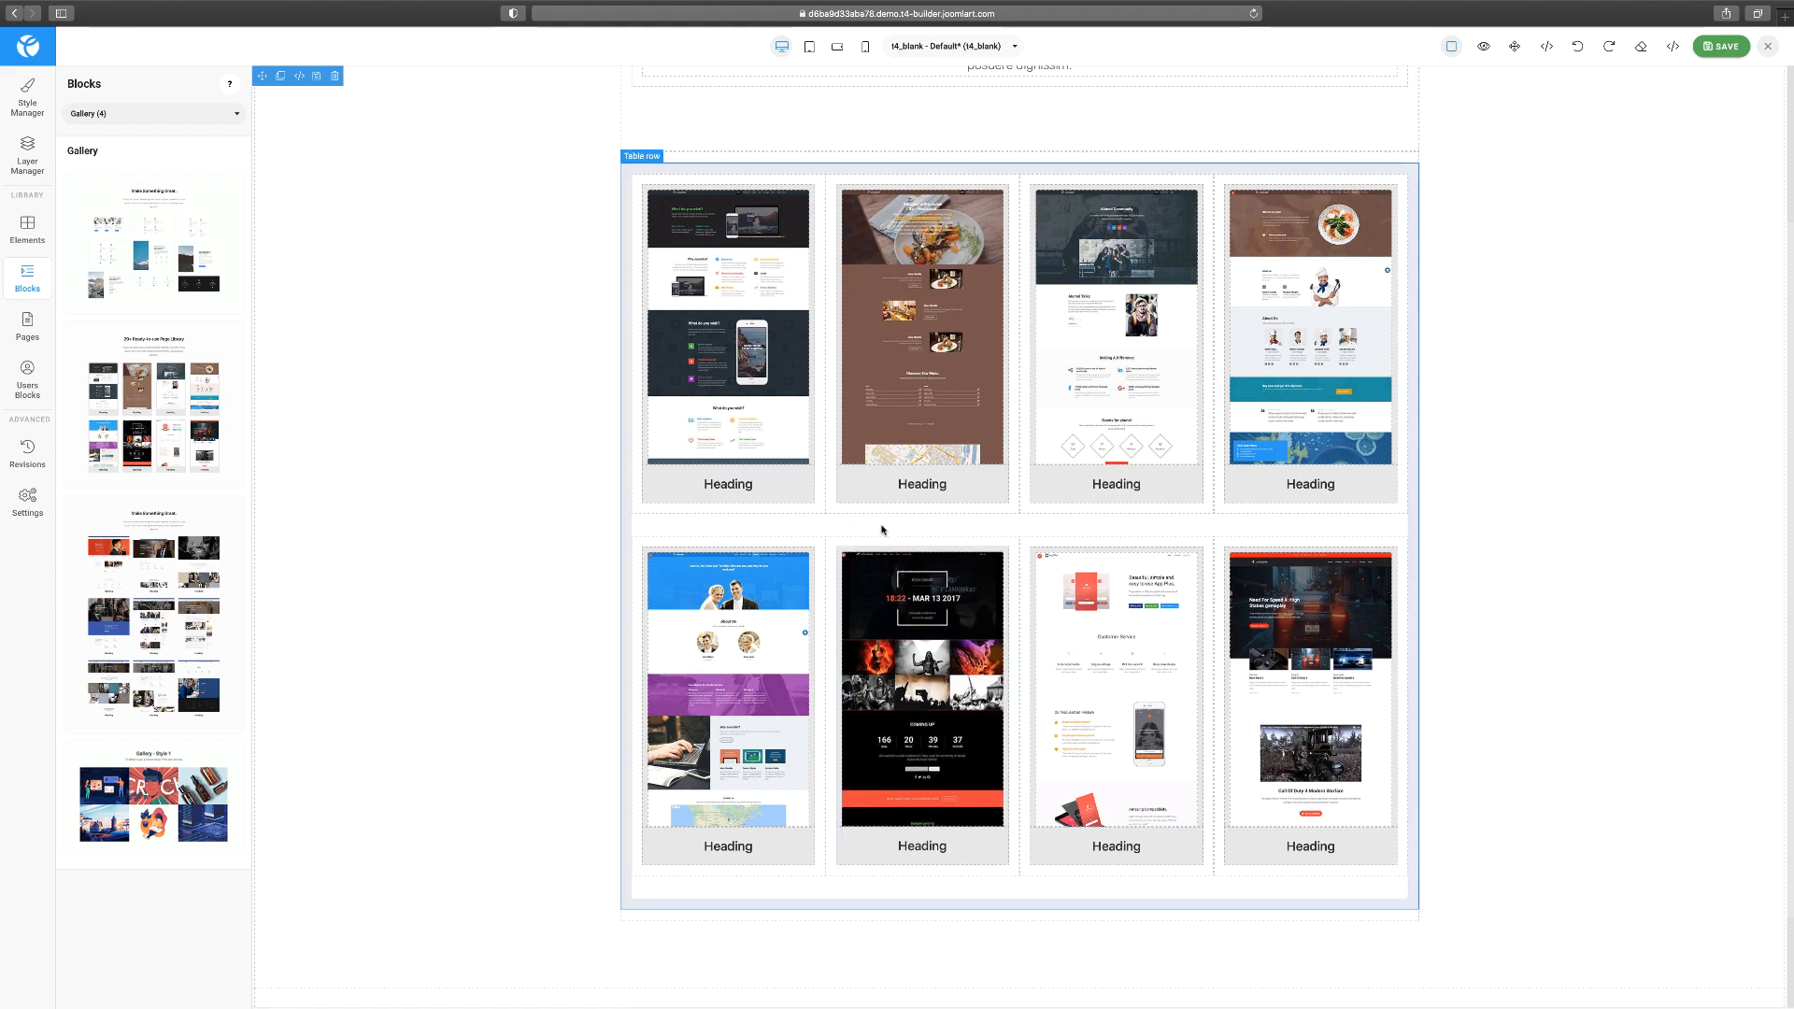
scroll(888, 537, up, 5)
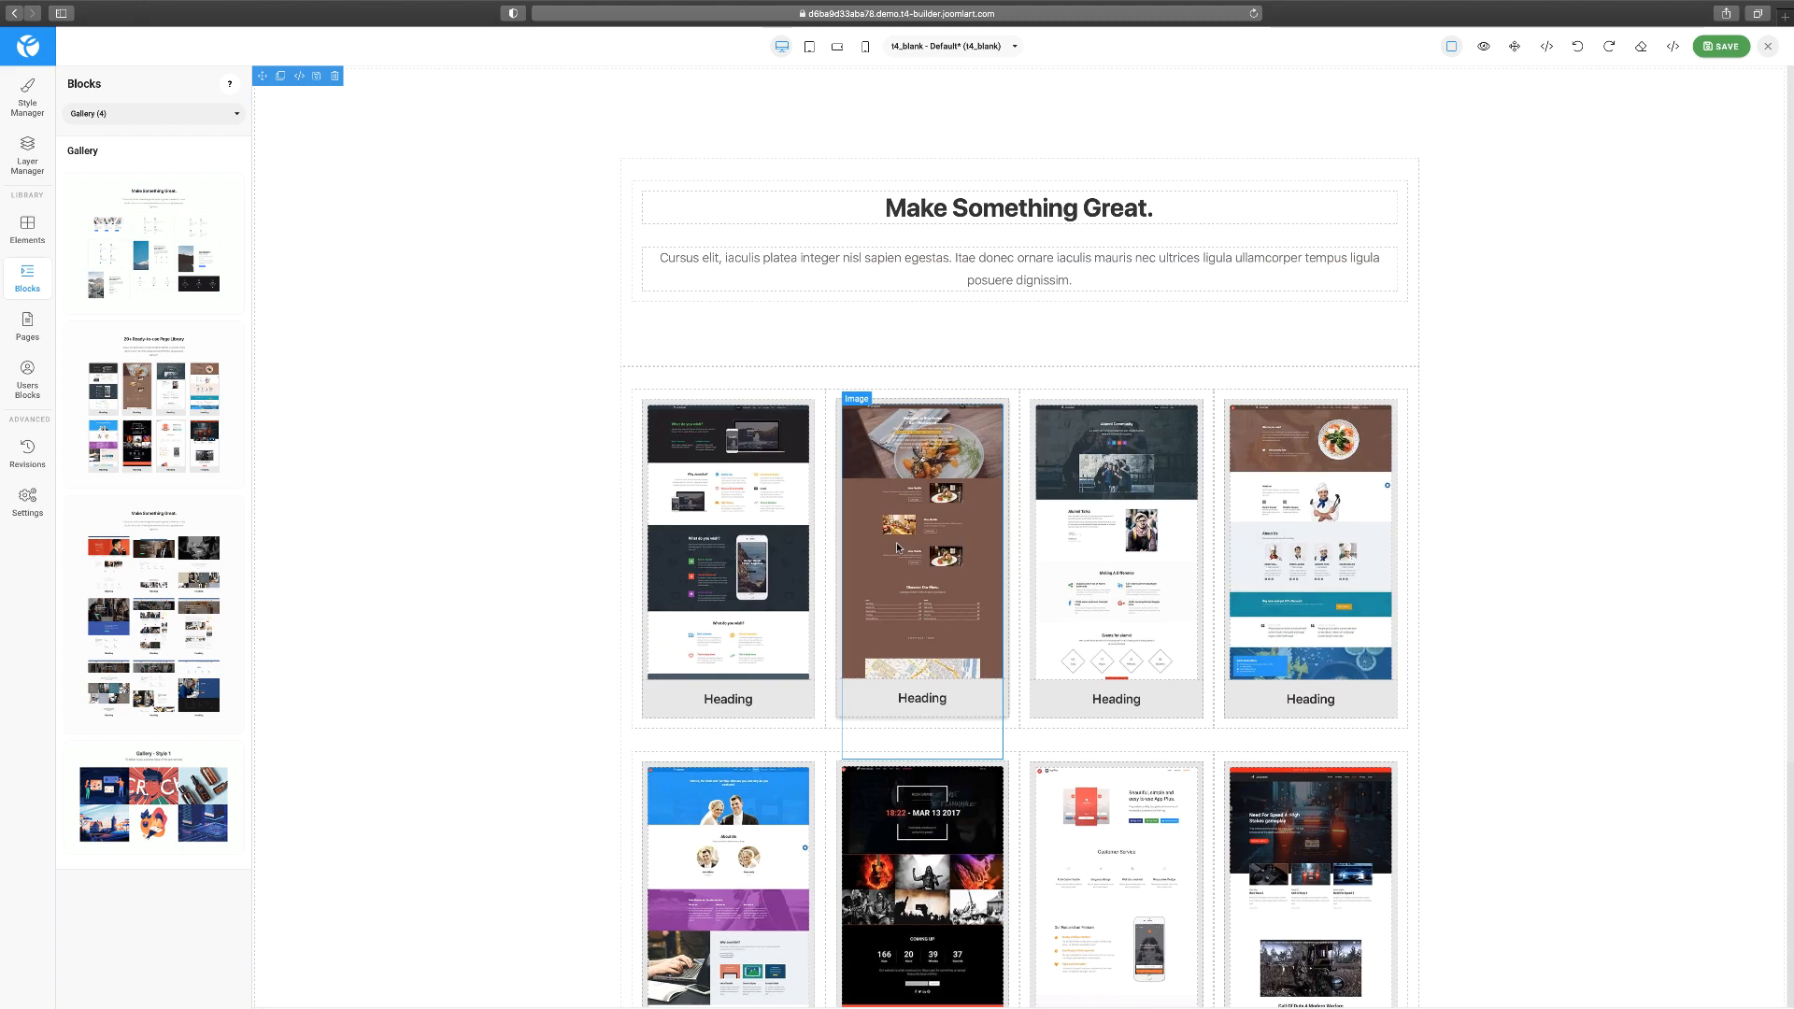
Look at the image selection for the first gallery picture, close it without choosing an image, and return to the block library.
double_click(782, 509)
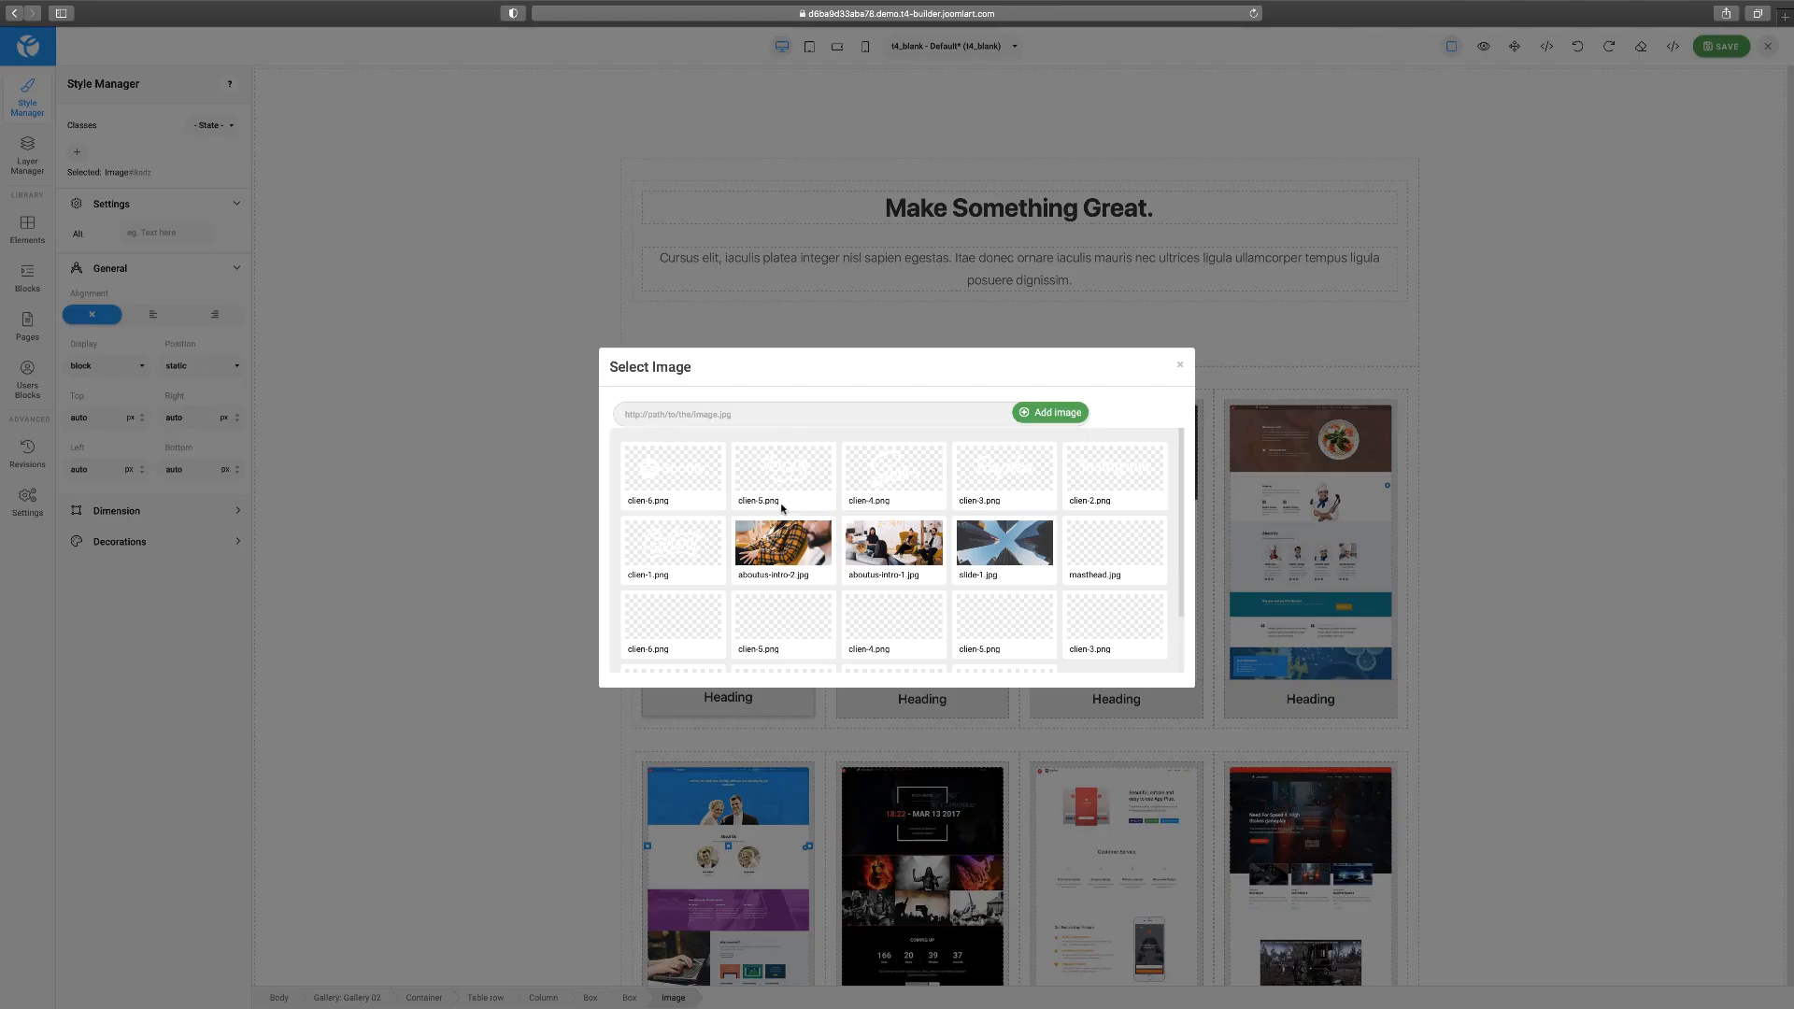
click(1180, 368)
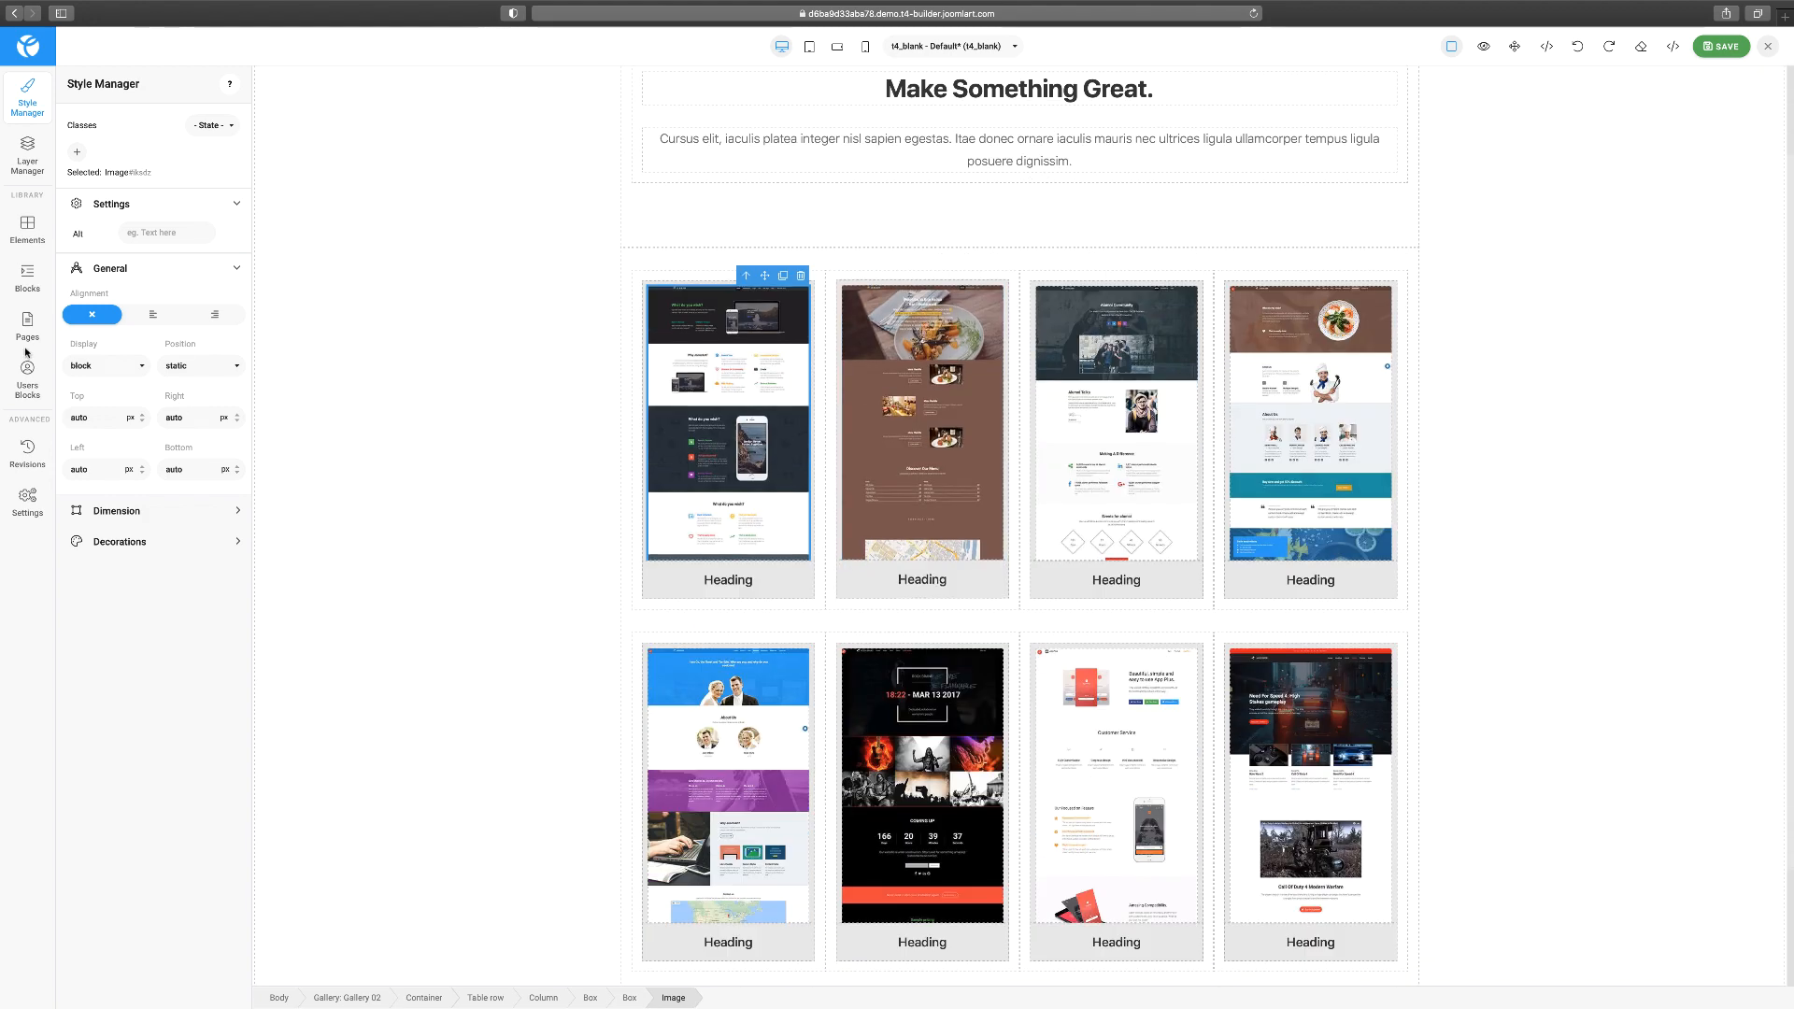
scroll(1003, 377, up, 2)
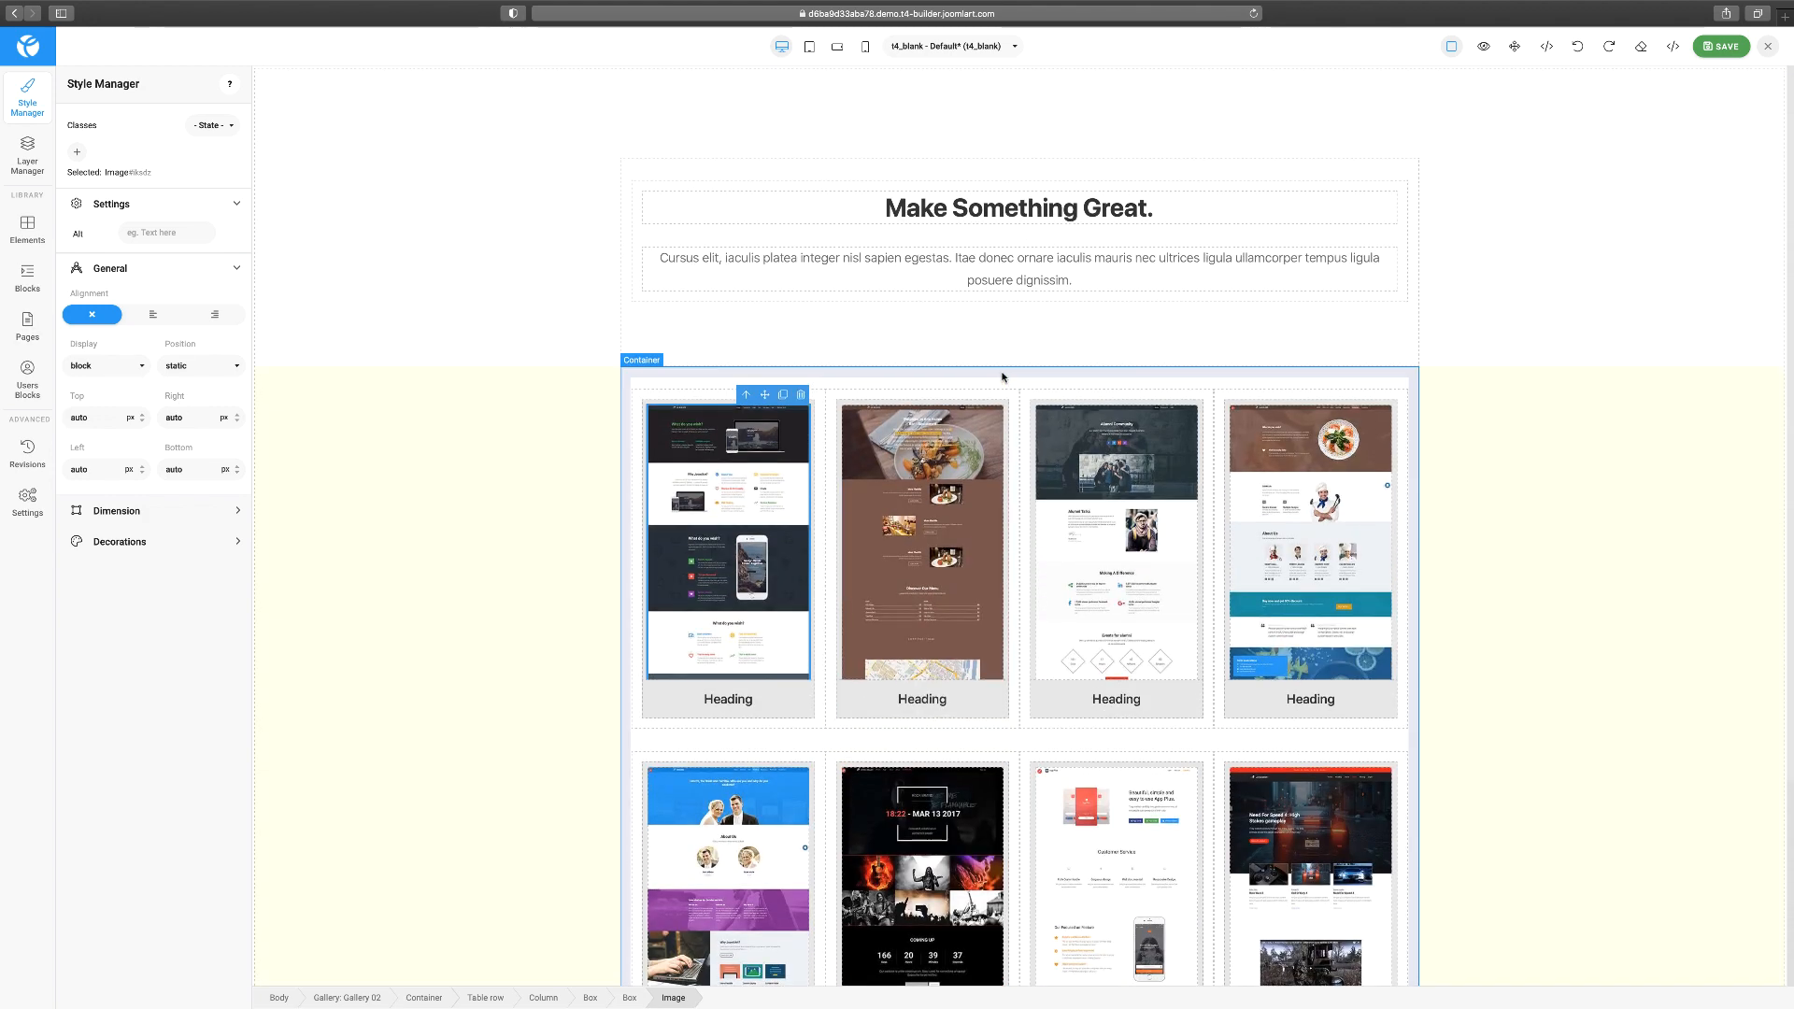
click(28, 285)
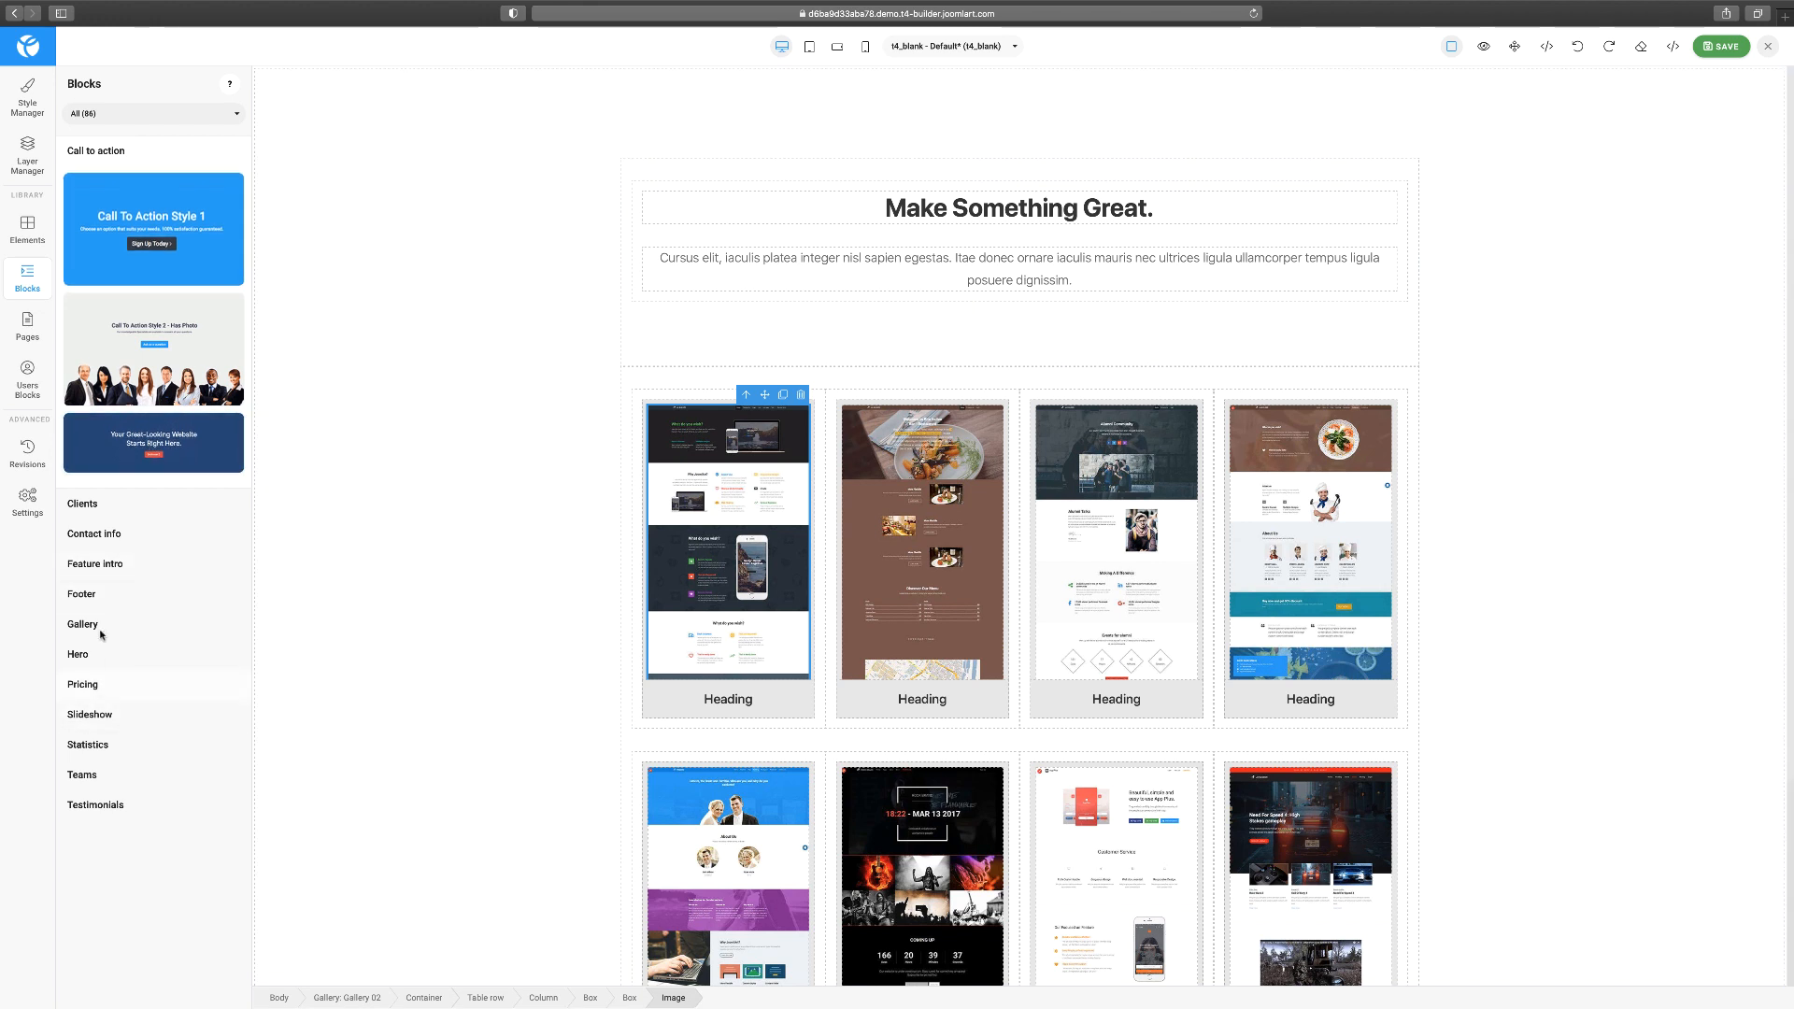
Filter the blocks to Hero and place the canyon photo block with the white text box above the gallery section.
click(111, 572)
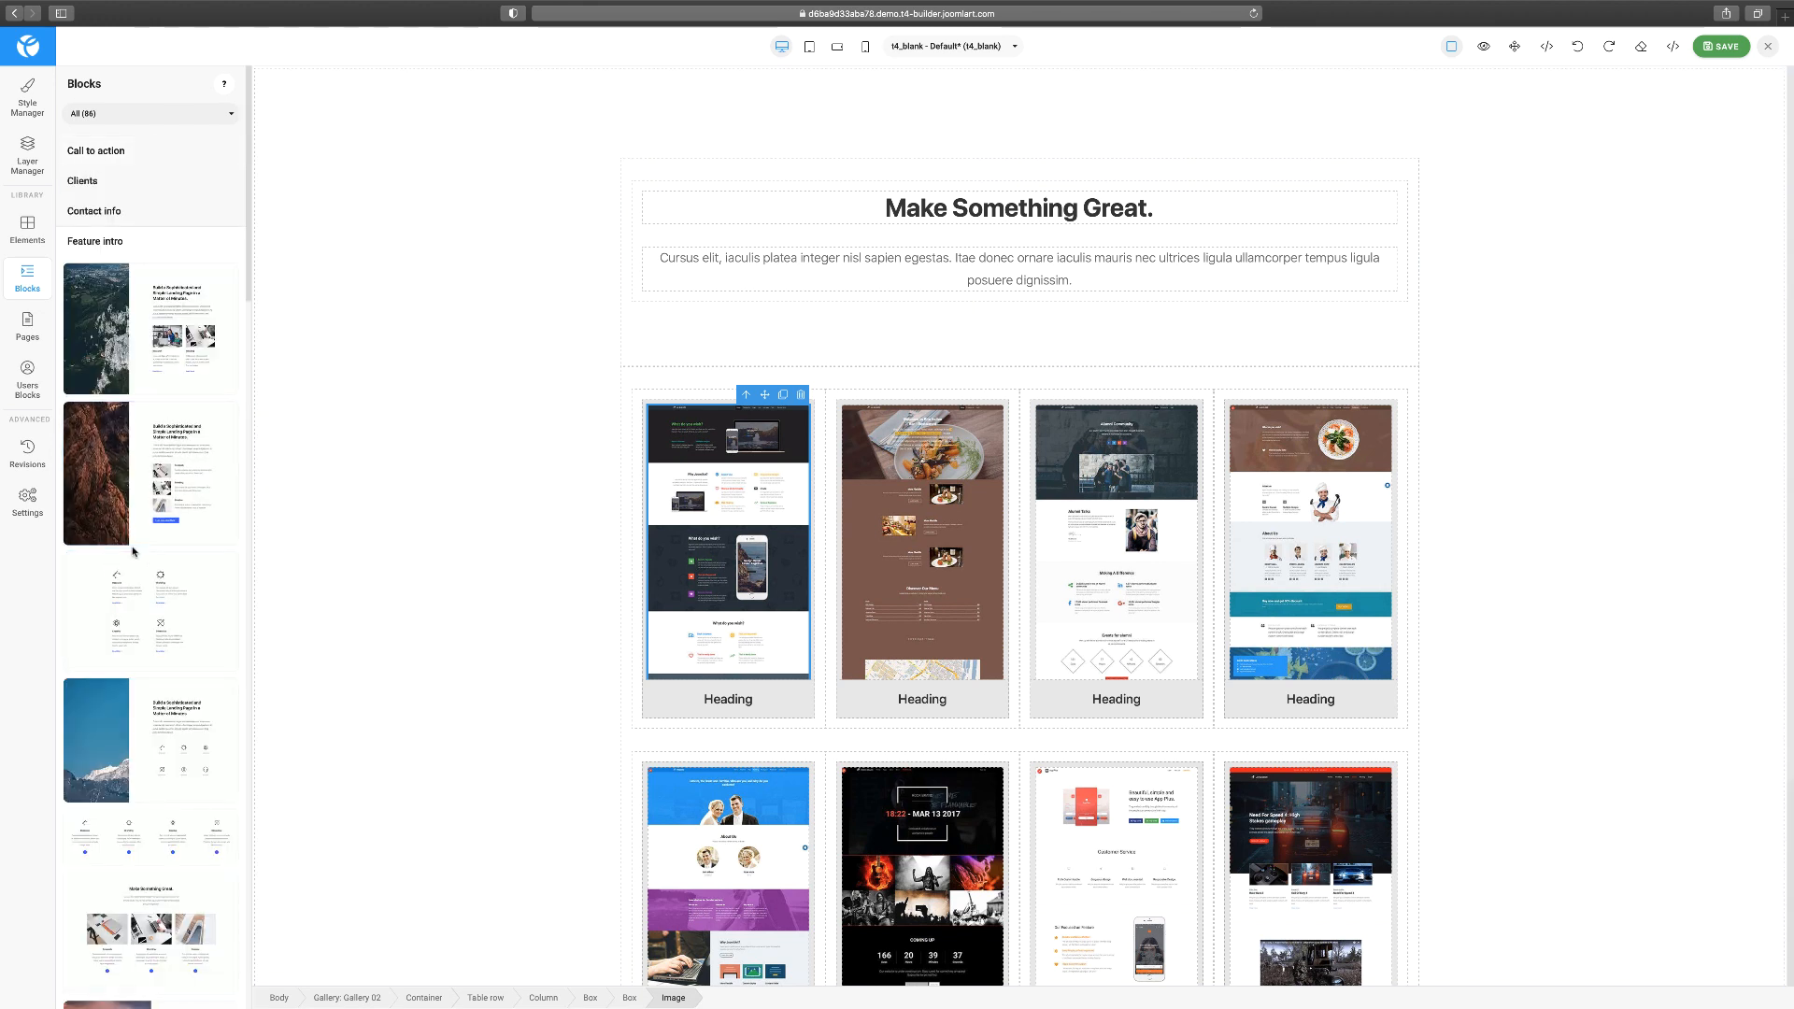
click(130, 113)
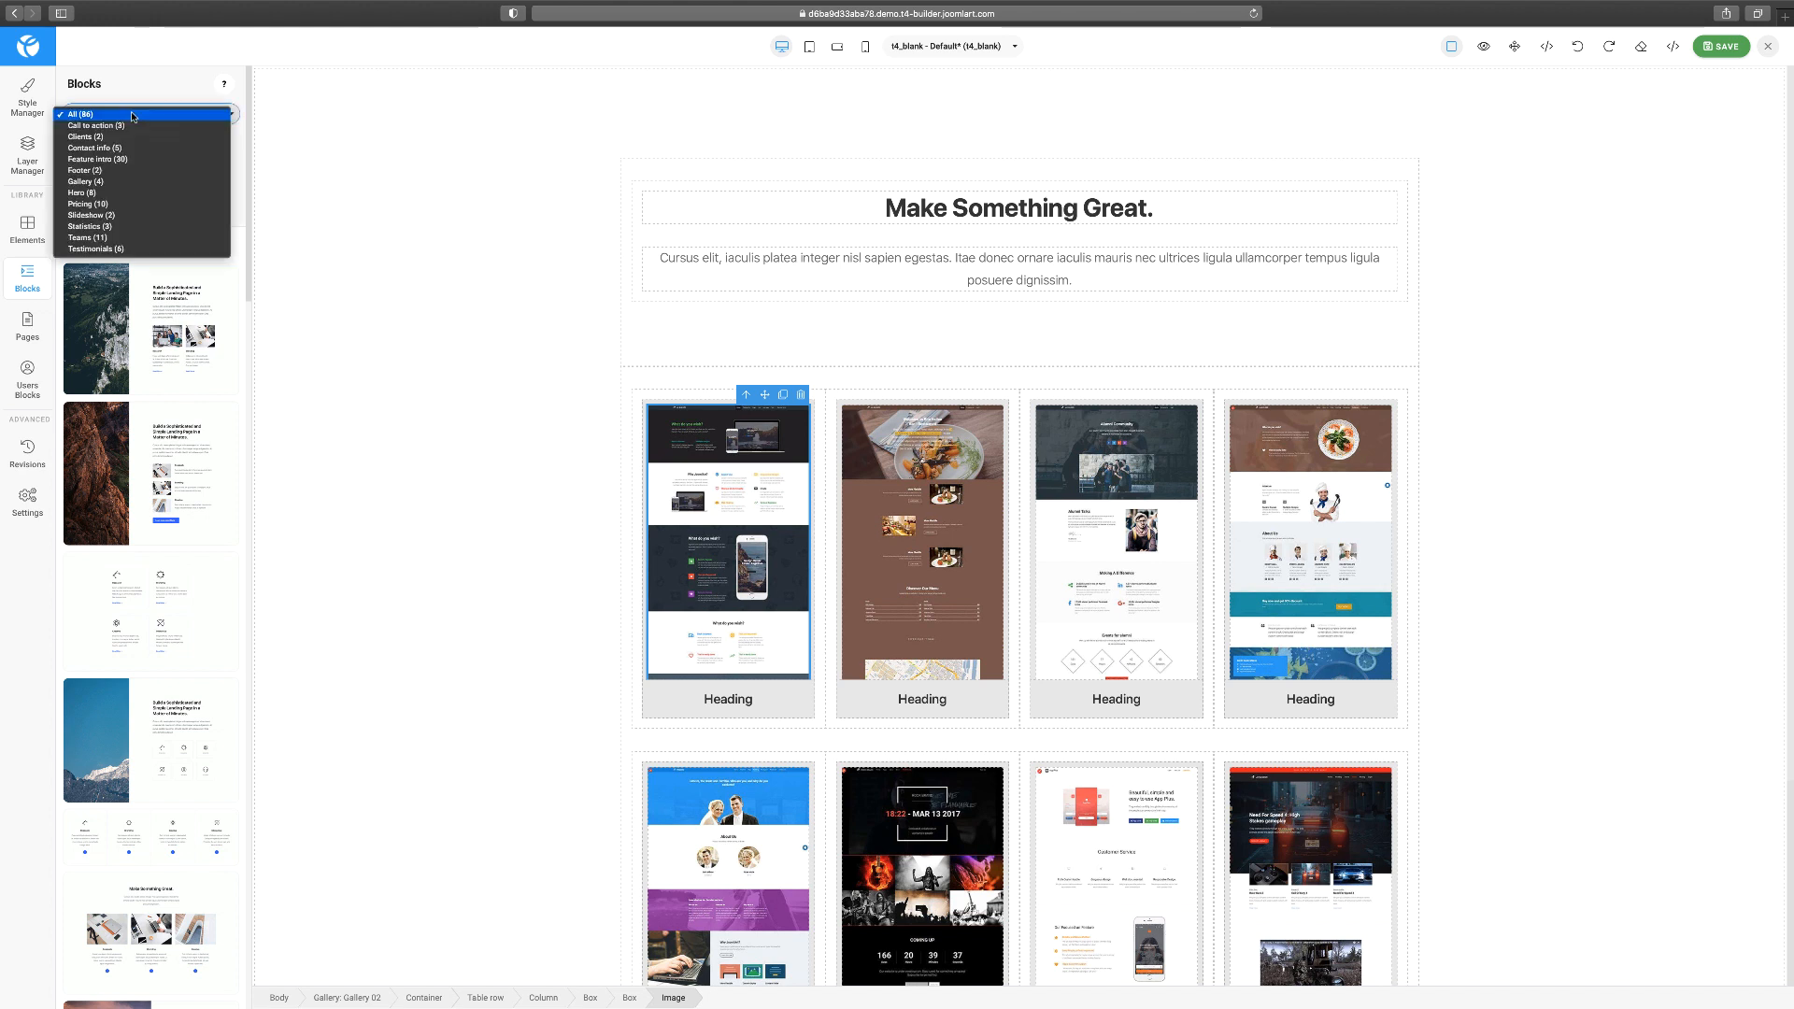
click(112, 193)
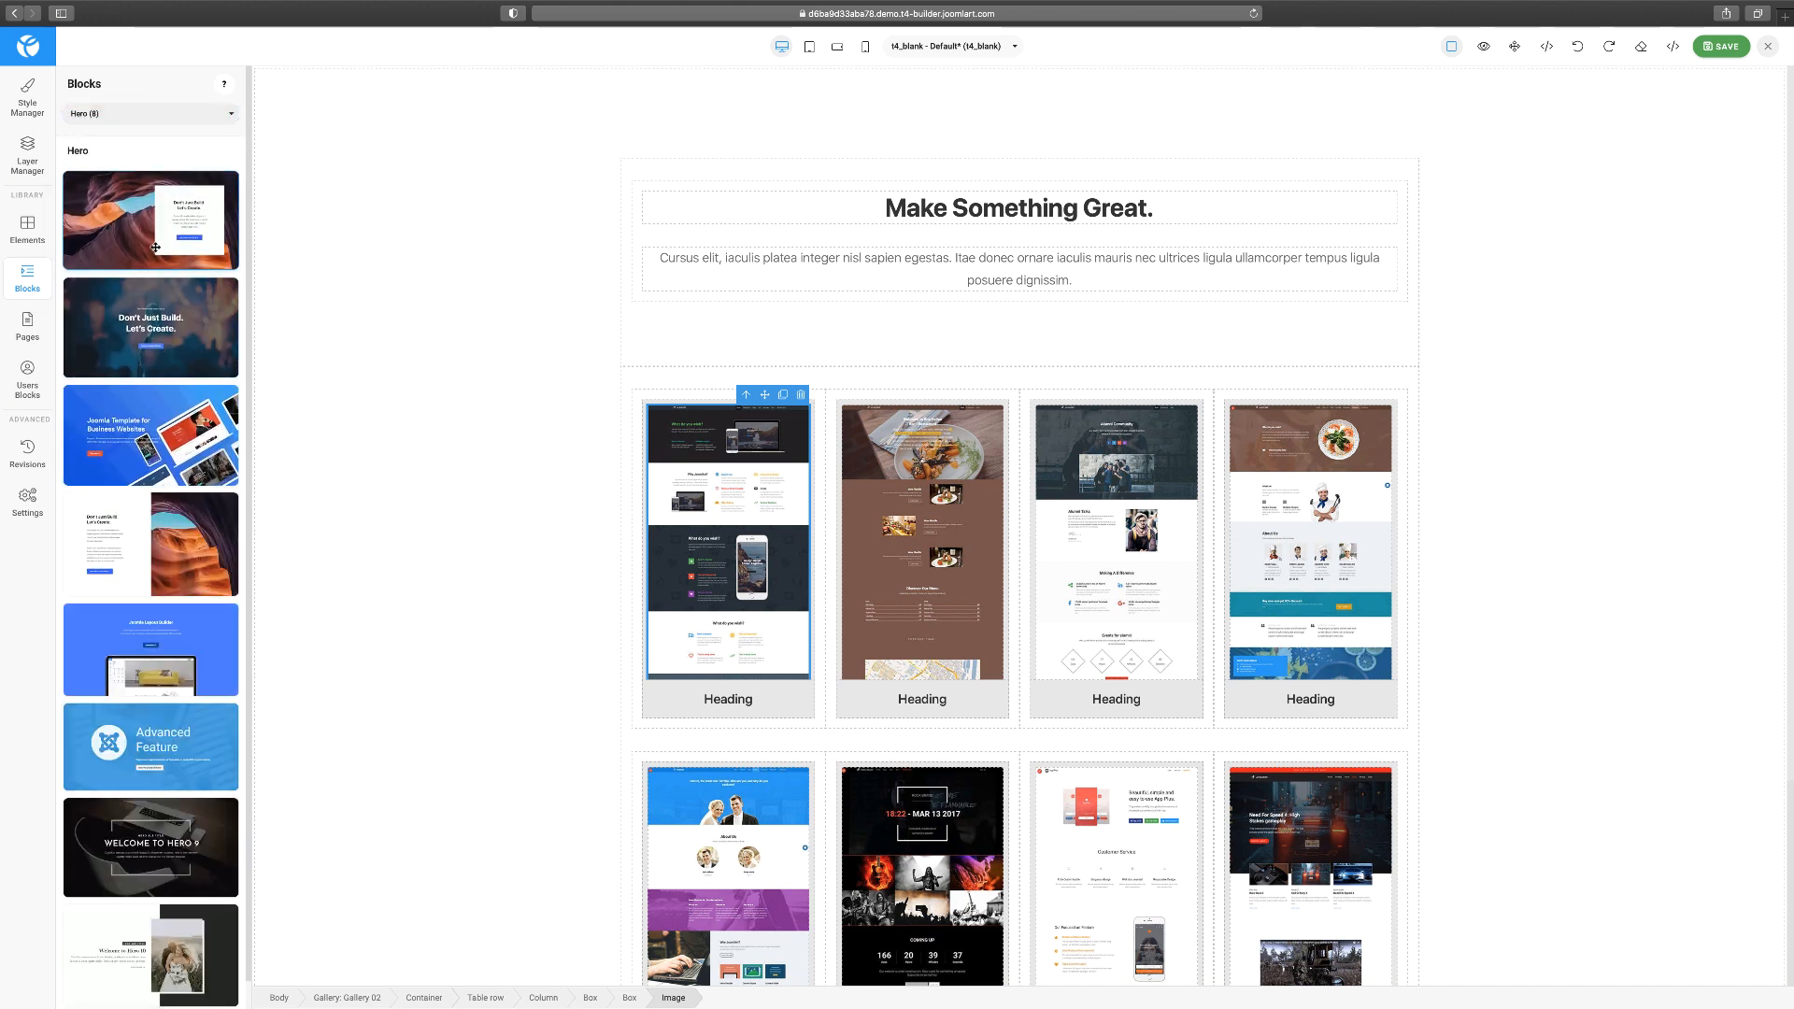
drag(159, 224, 785, 112)
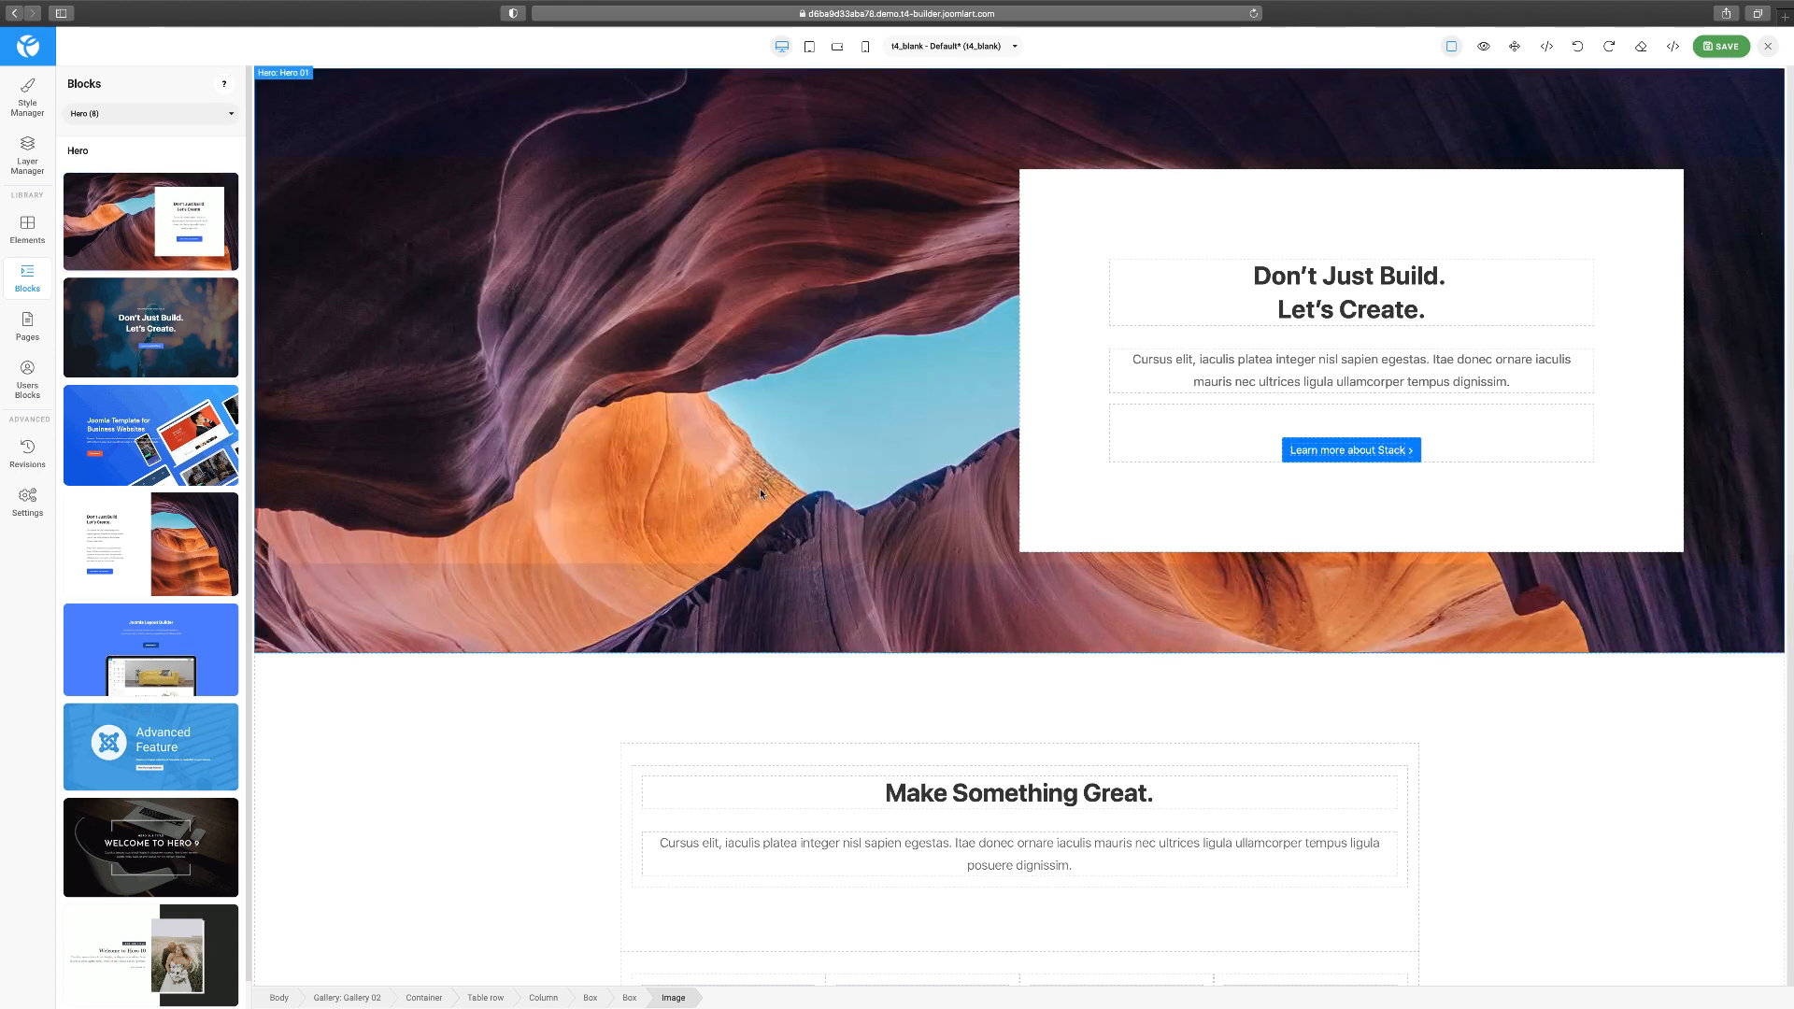
Filter the blocks to Teams and place the first block, with four team members in a row, below the gallery.
scroll(793, 502, down, 7)
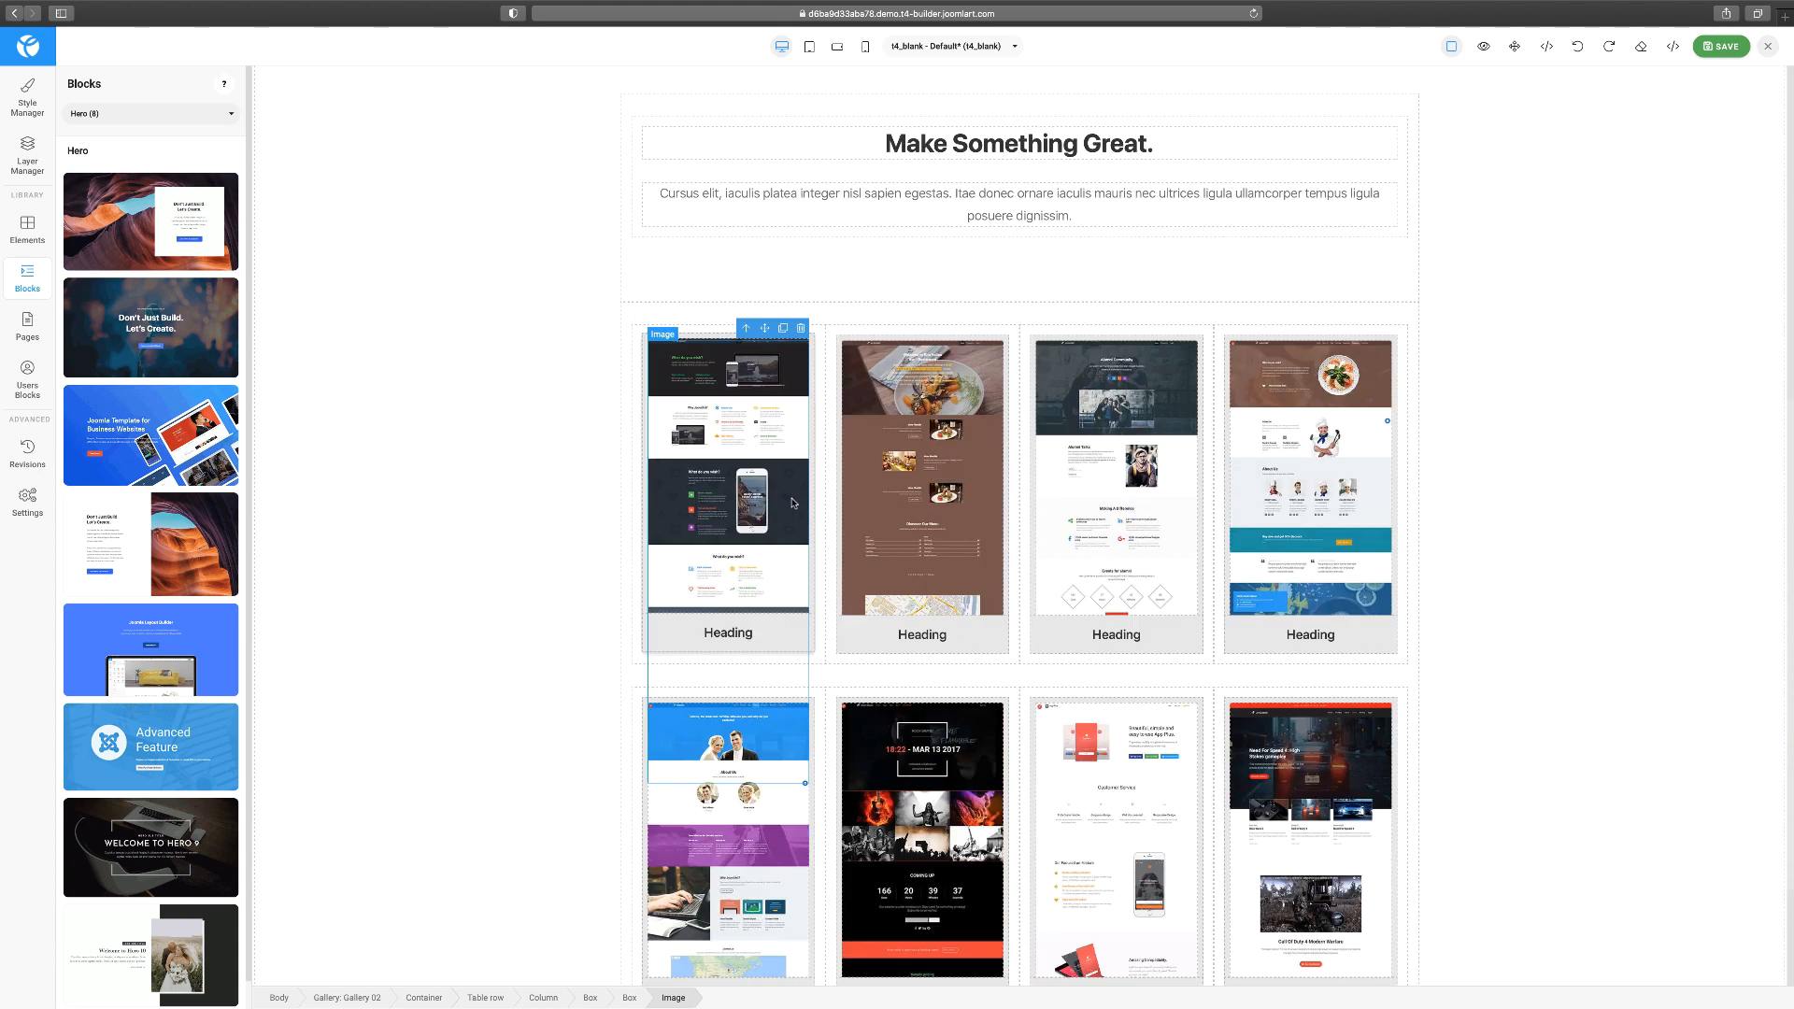
click(134, 113)
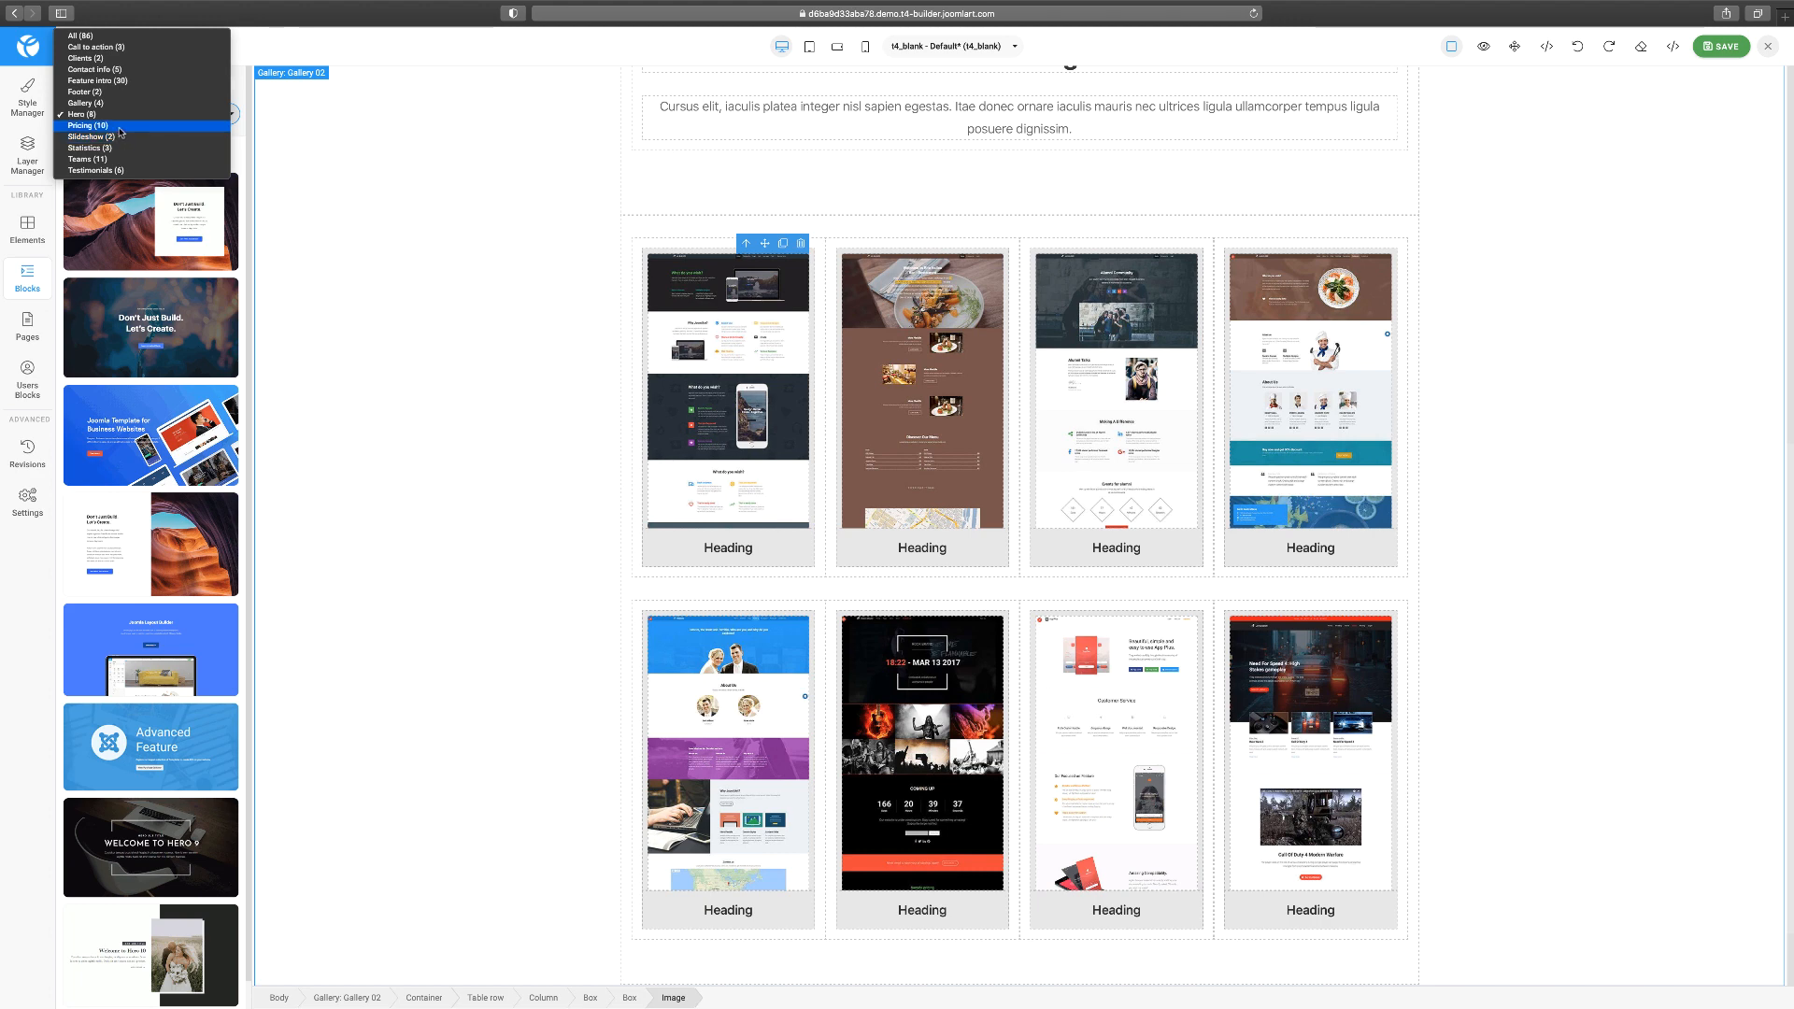
click(120, 159)
scroll(746, 458, down, 3)
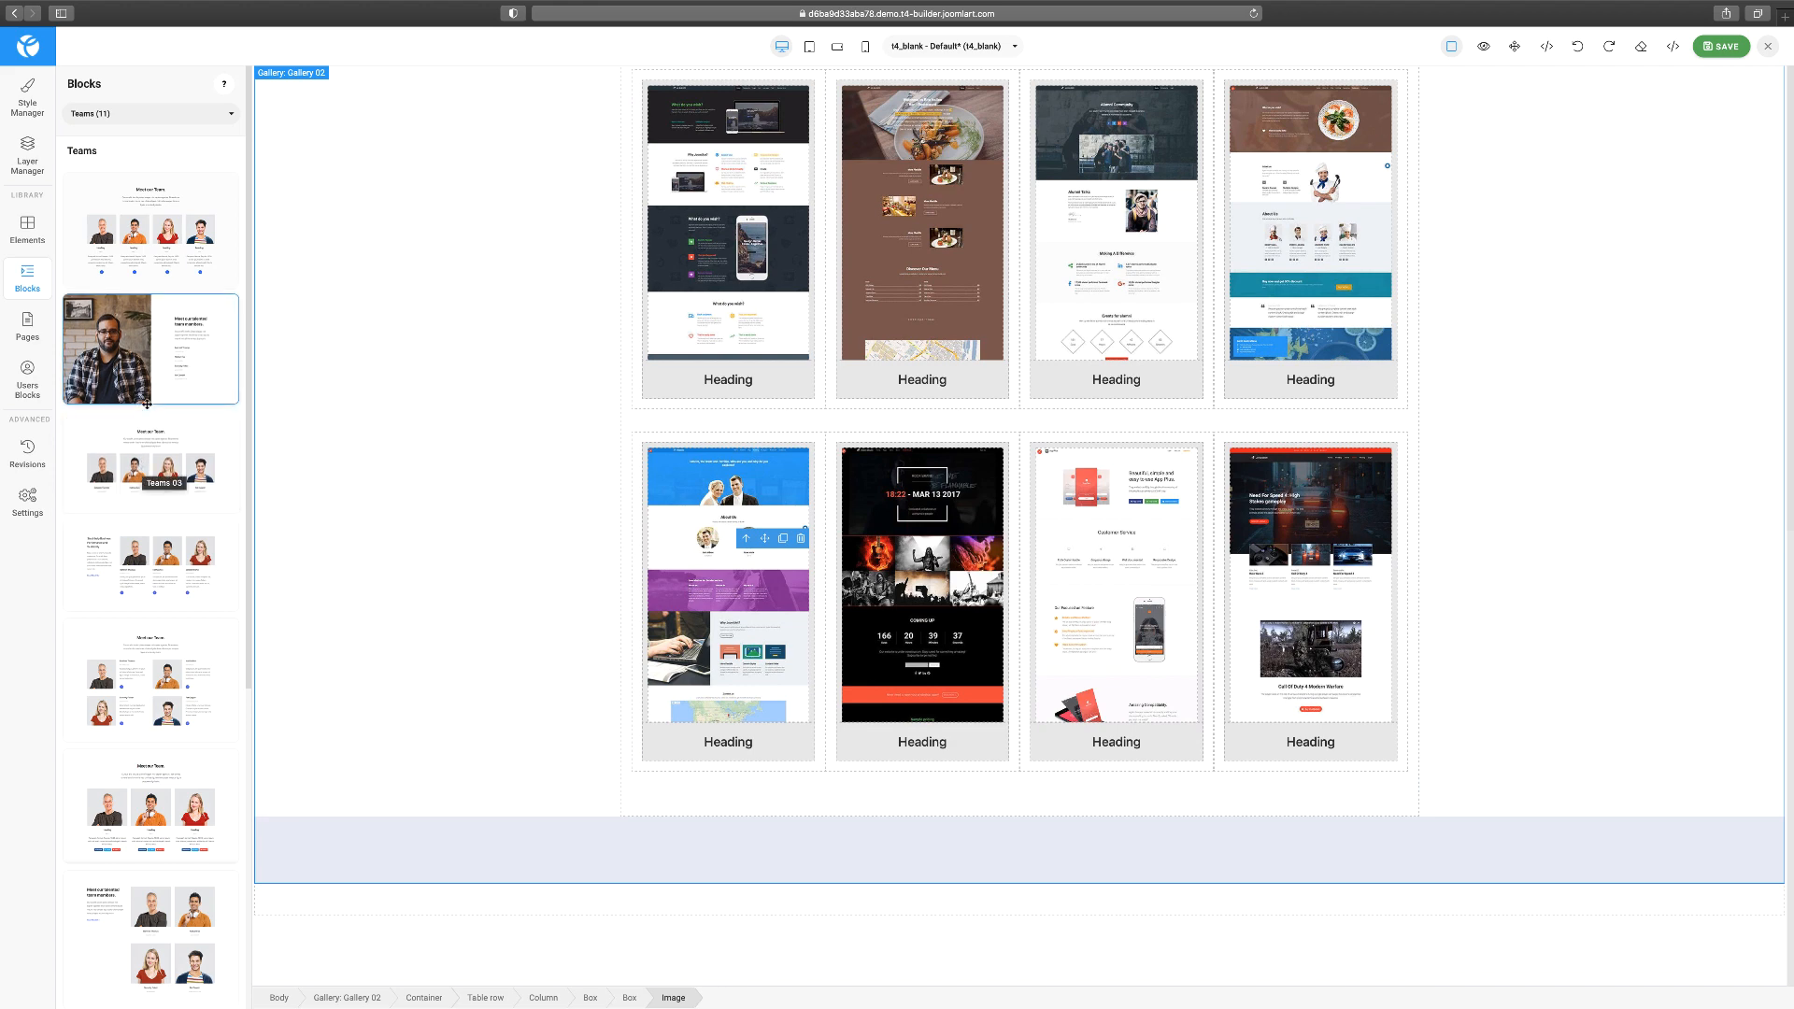
drag(154, 234, 871, 712)
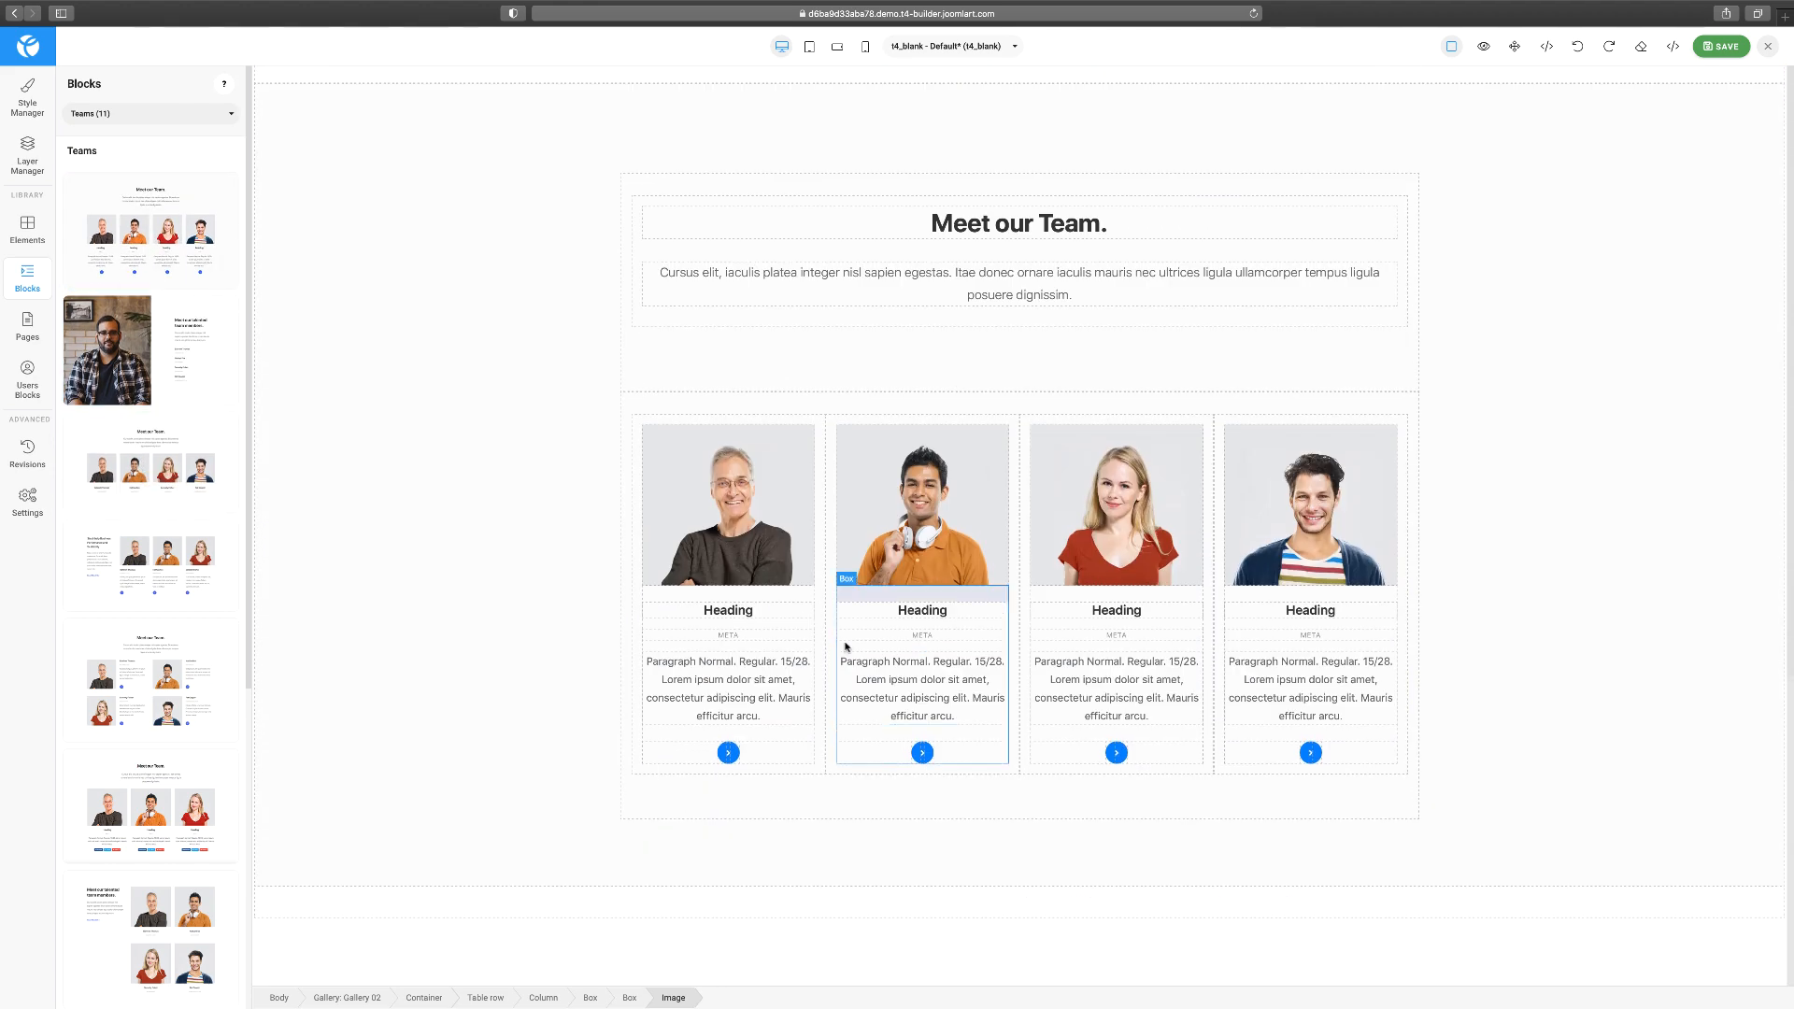
Filter the blocks to Testimonials and place the block with four quote cards below the team section.
click(114, 113)
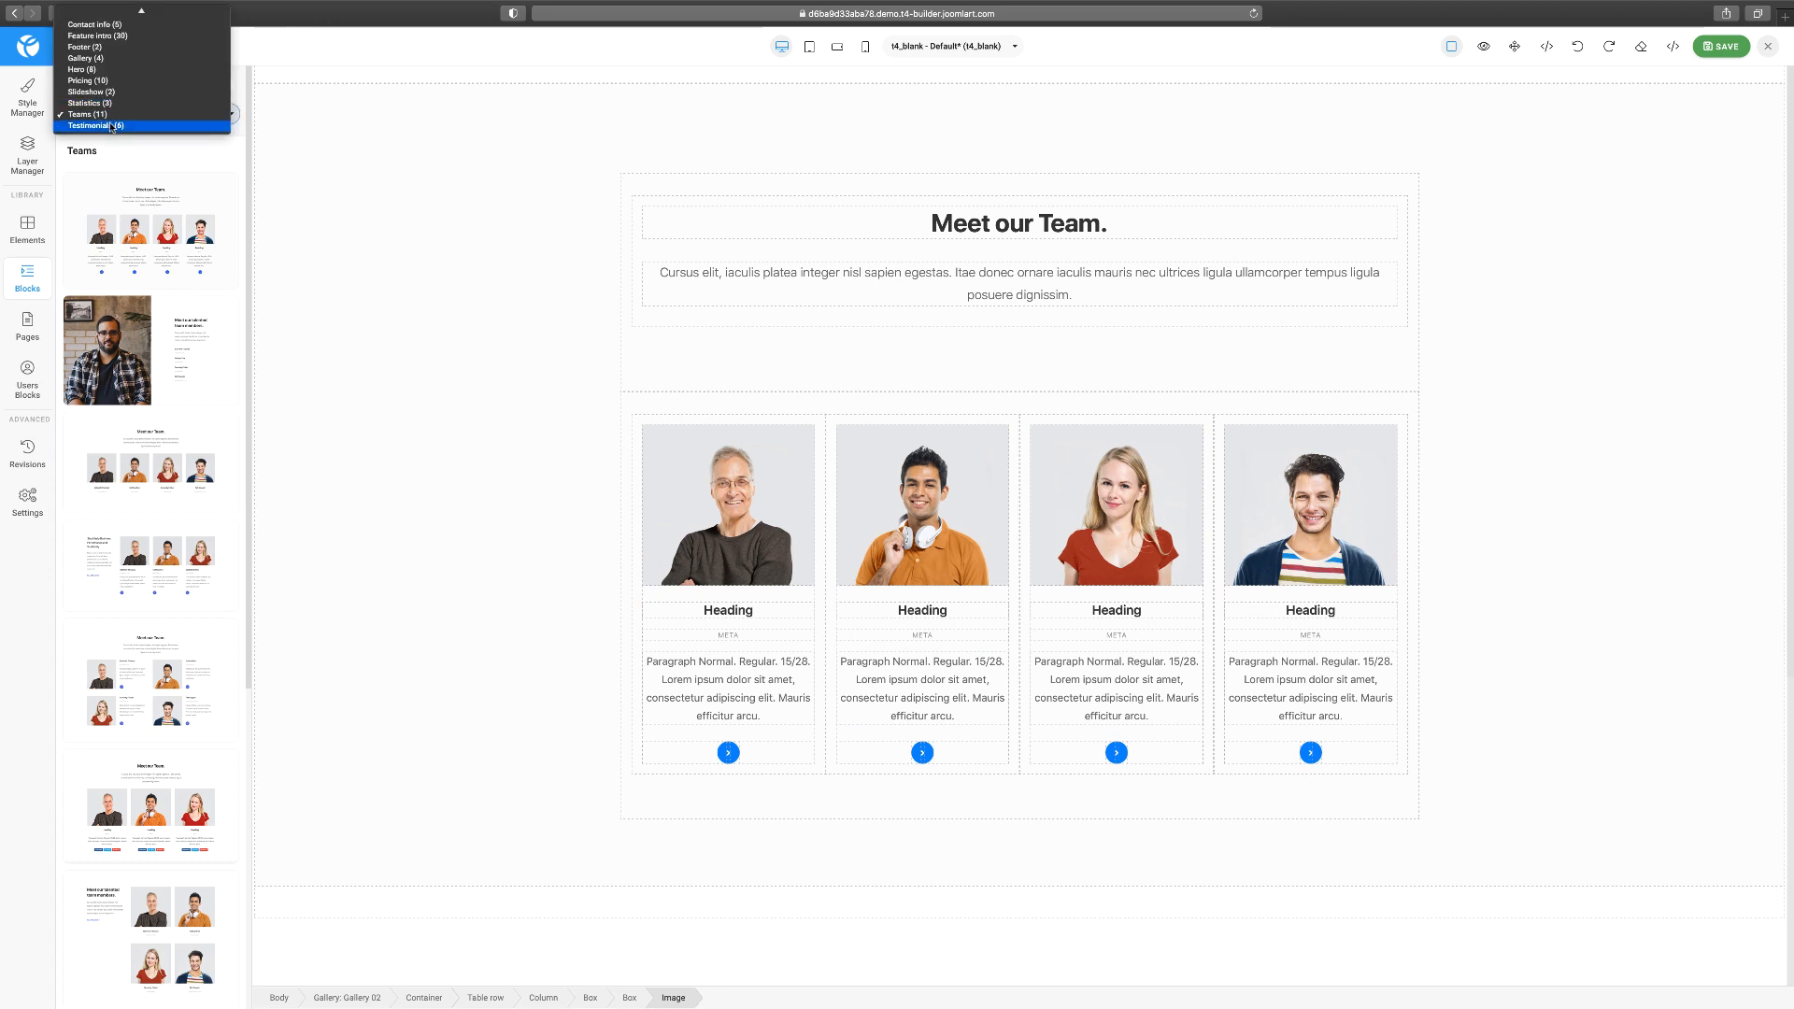
click(111, 127)
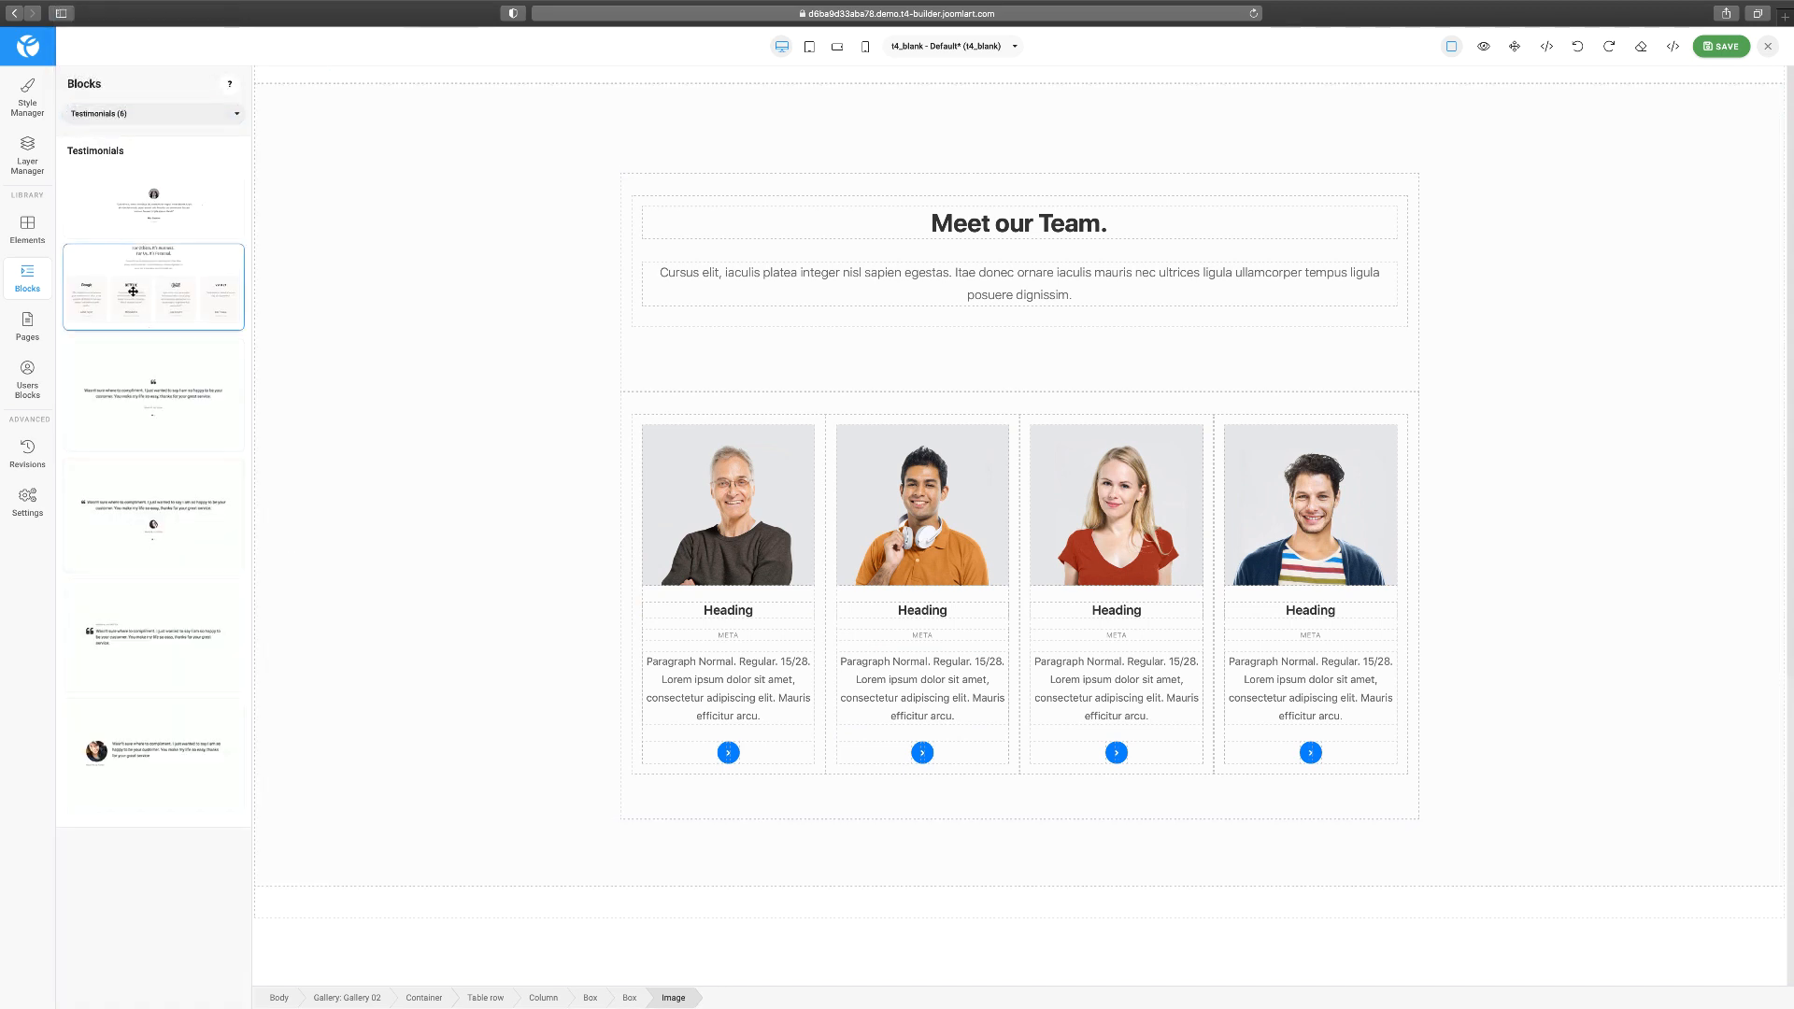
drag(135, 299, 673, 787)
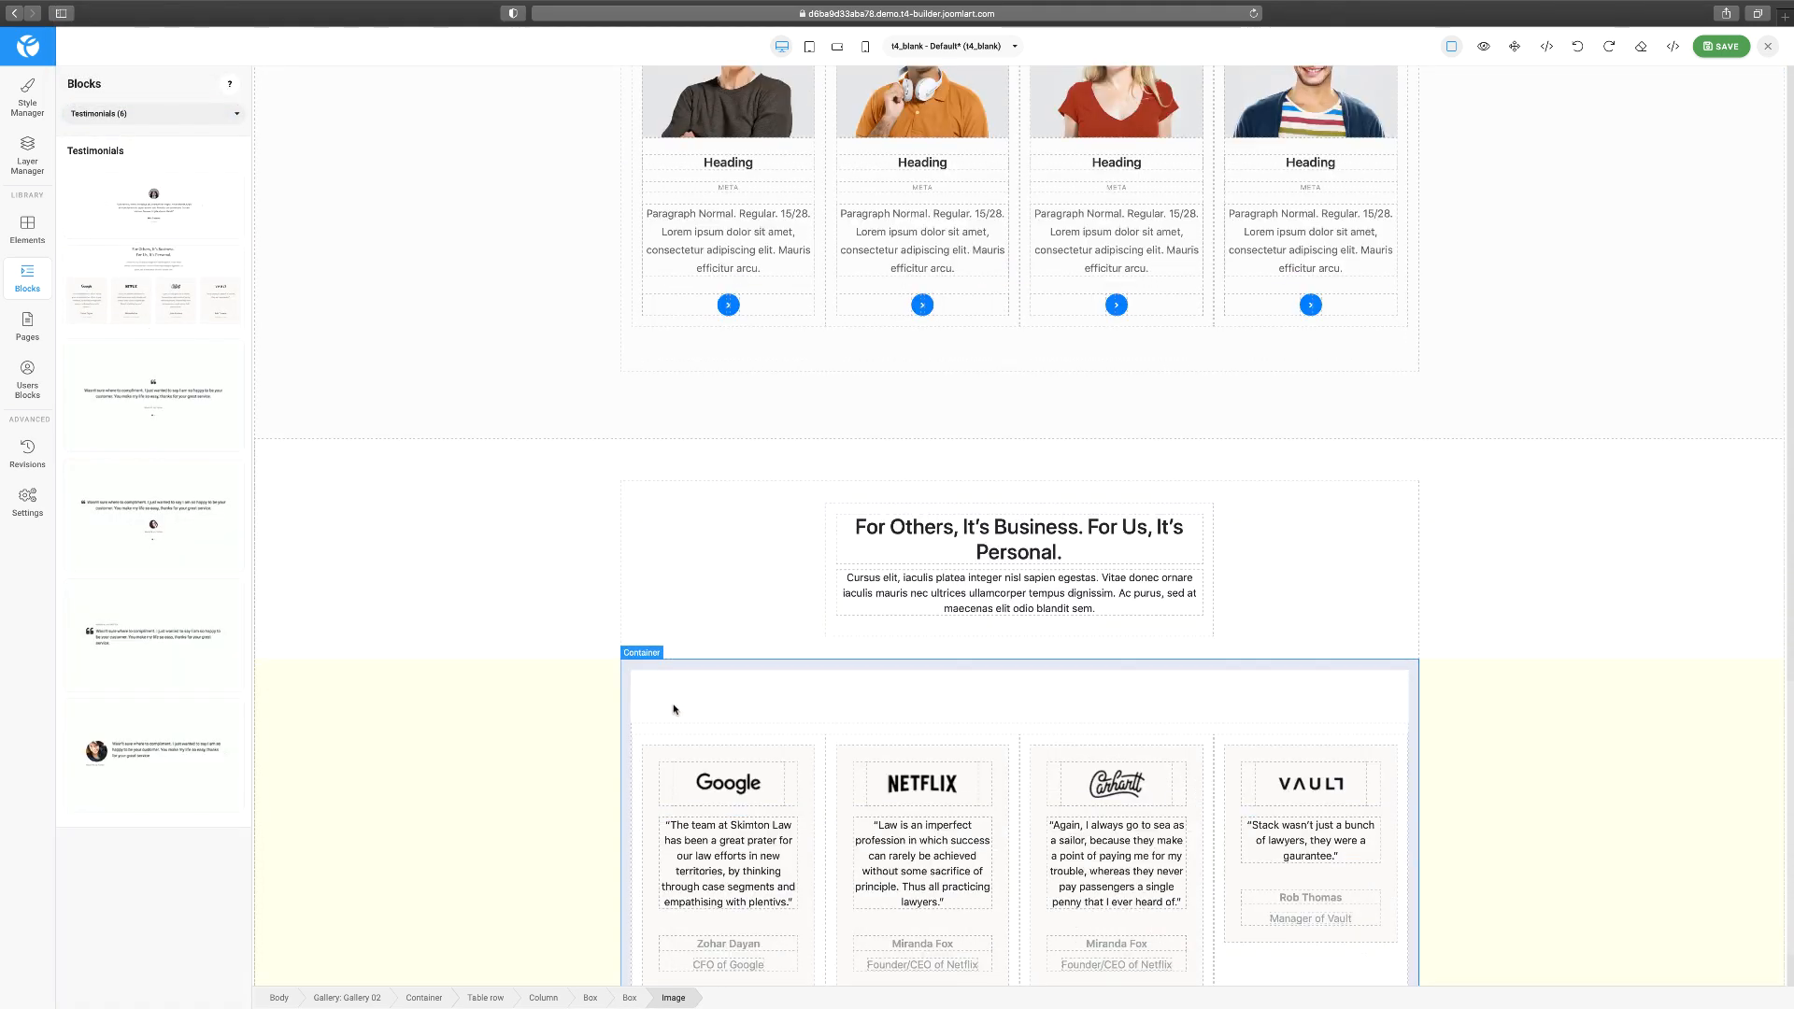
Filter the blocks to Pricing and place the blue Pricing - Style 1 block below the testimonials.
click(119, 113)
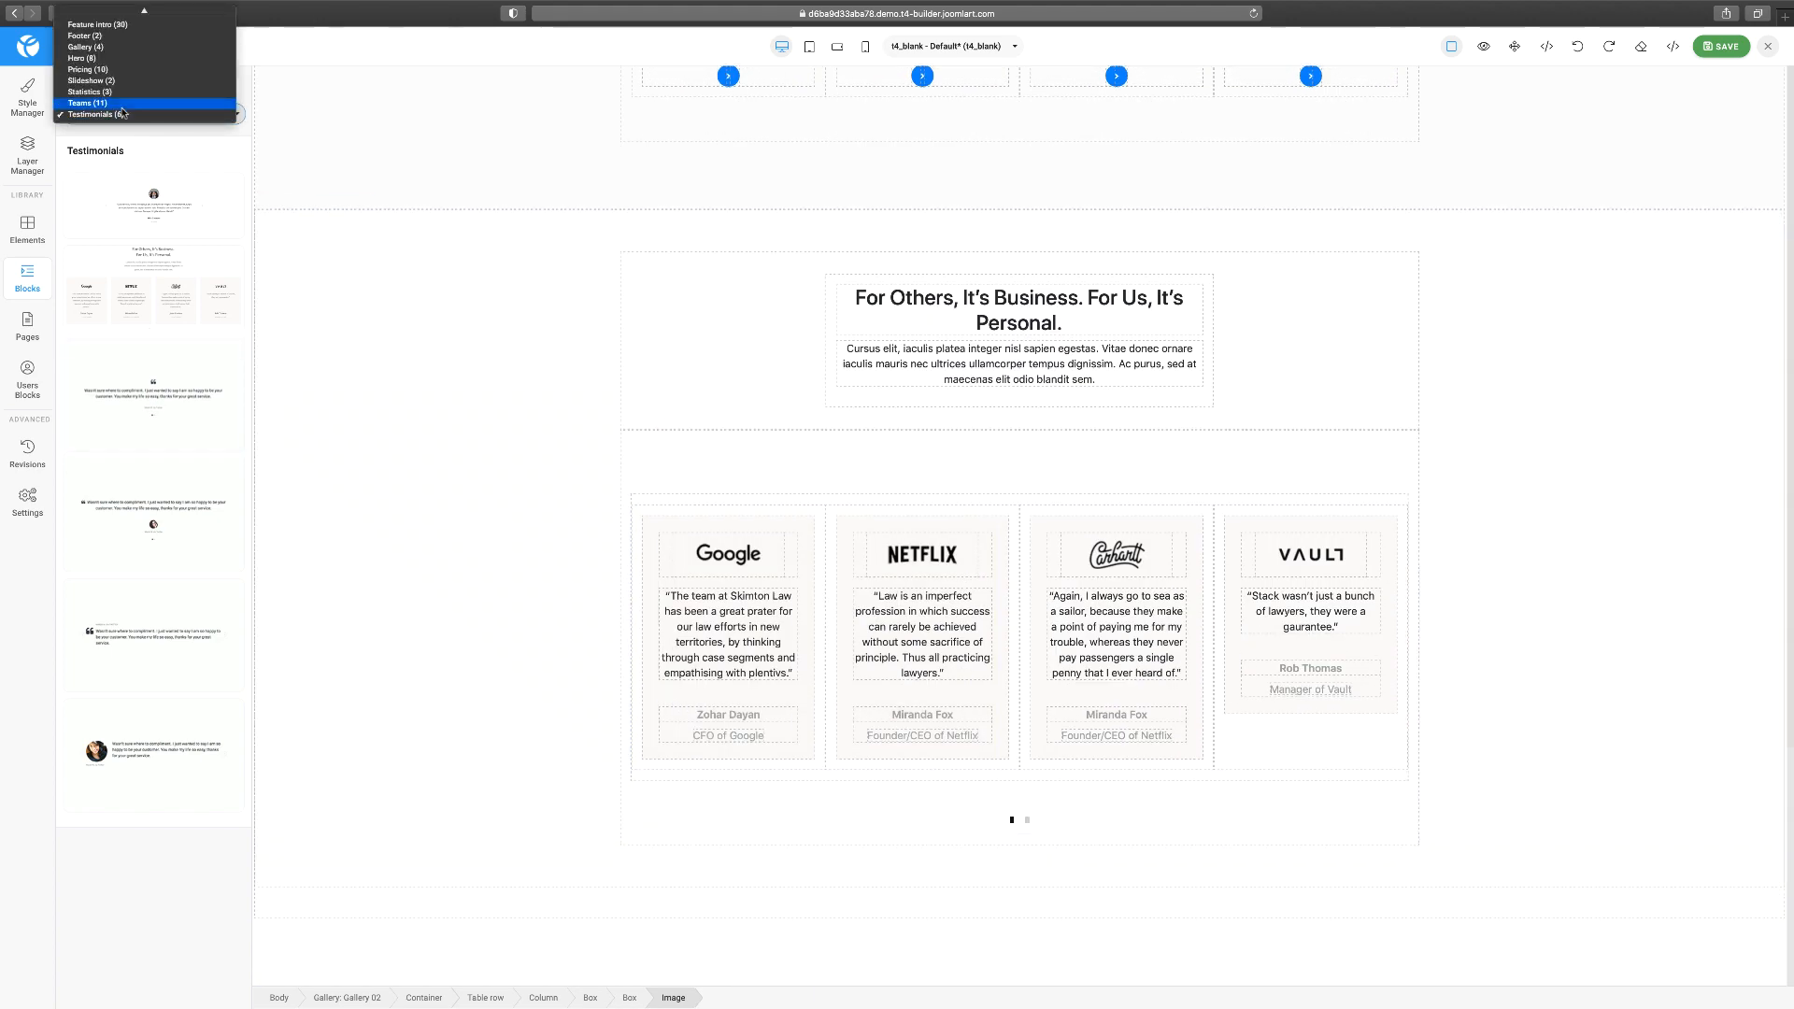
click(120, 69)
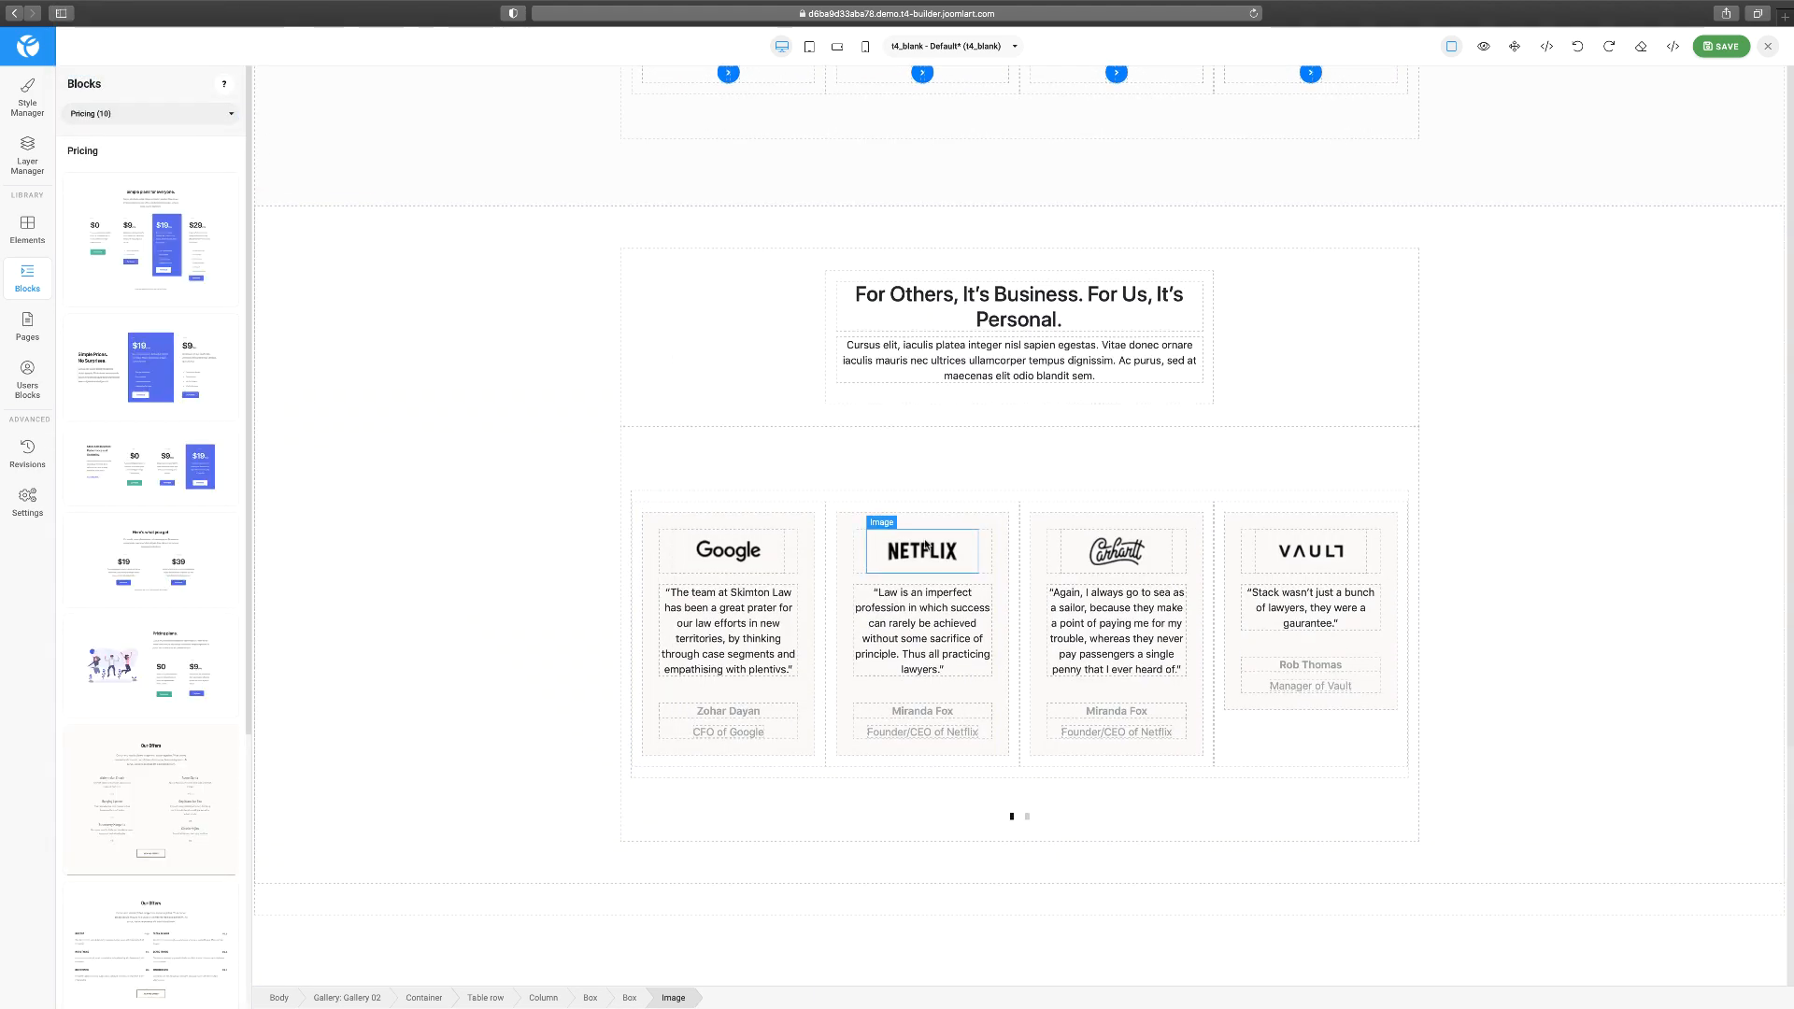
scroll(184, 697, down, 5)
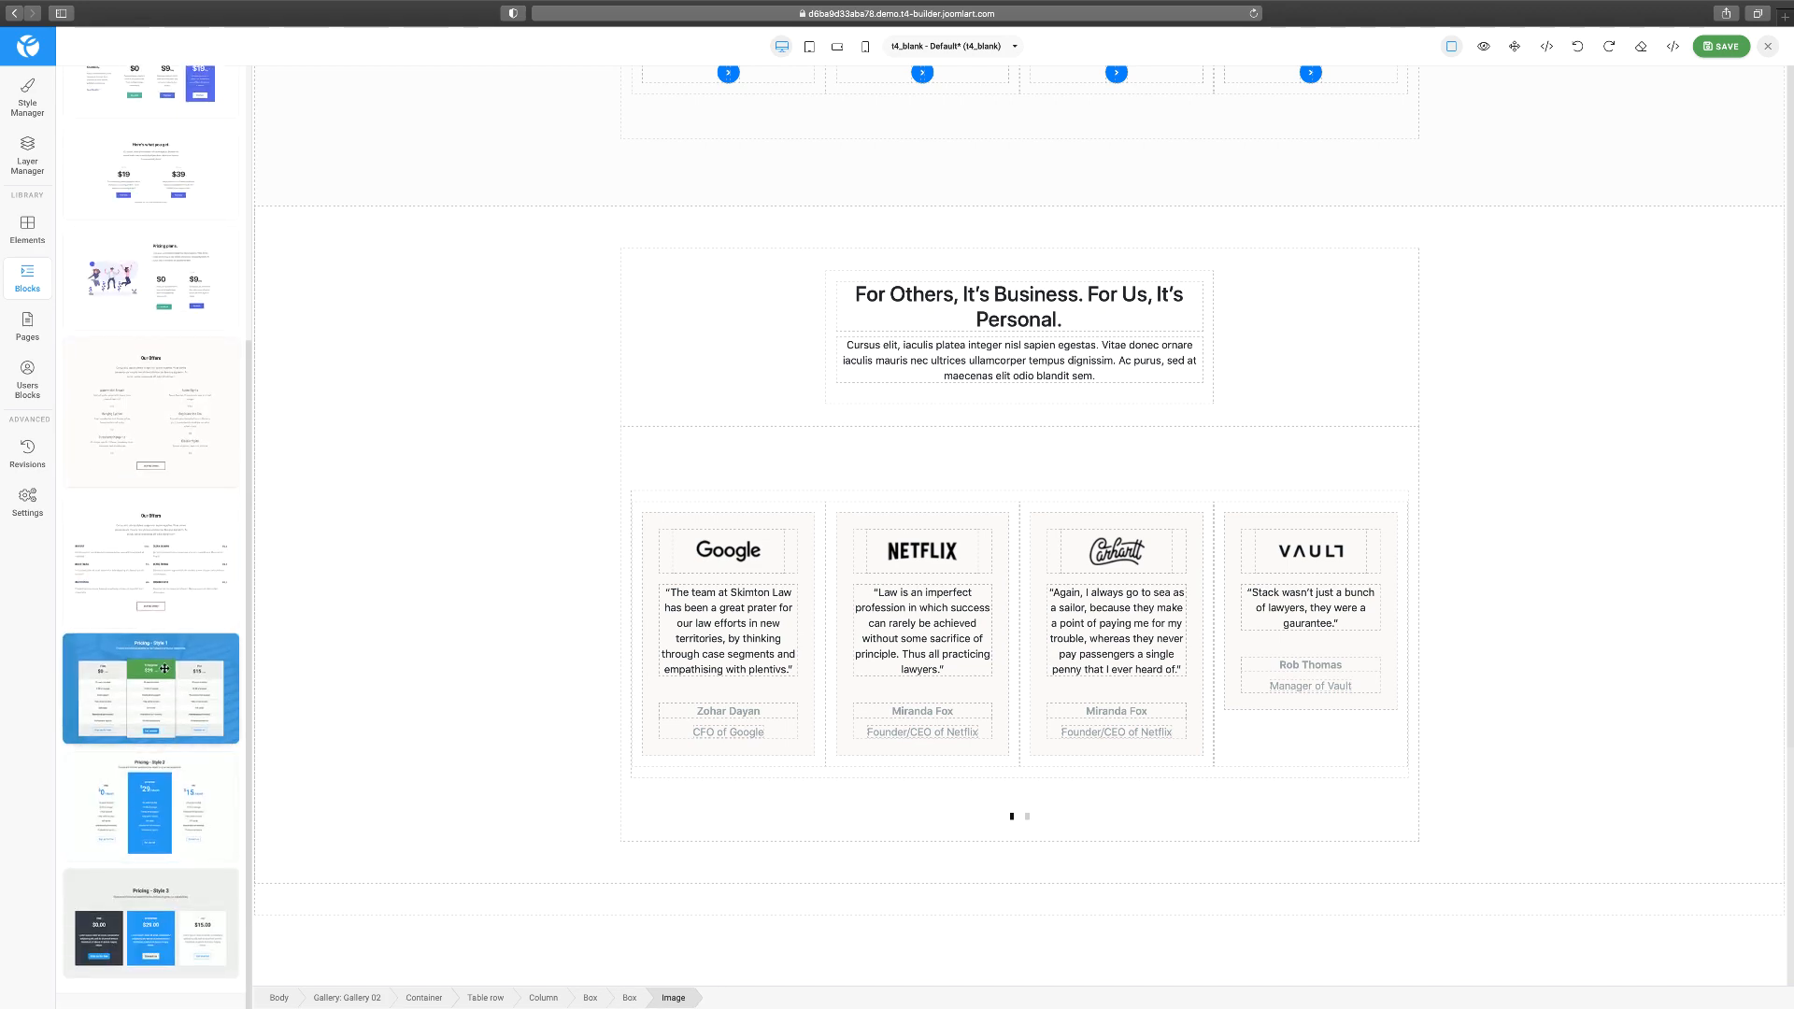
drag(164, 668, 829, 695)
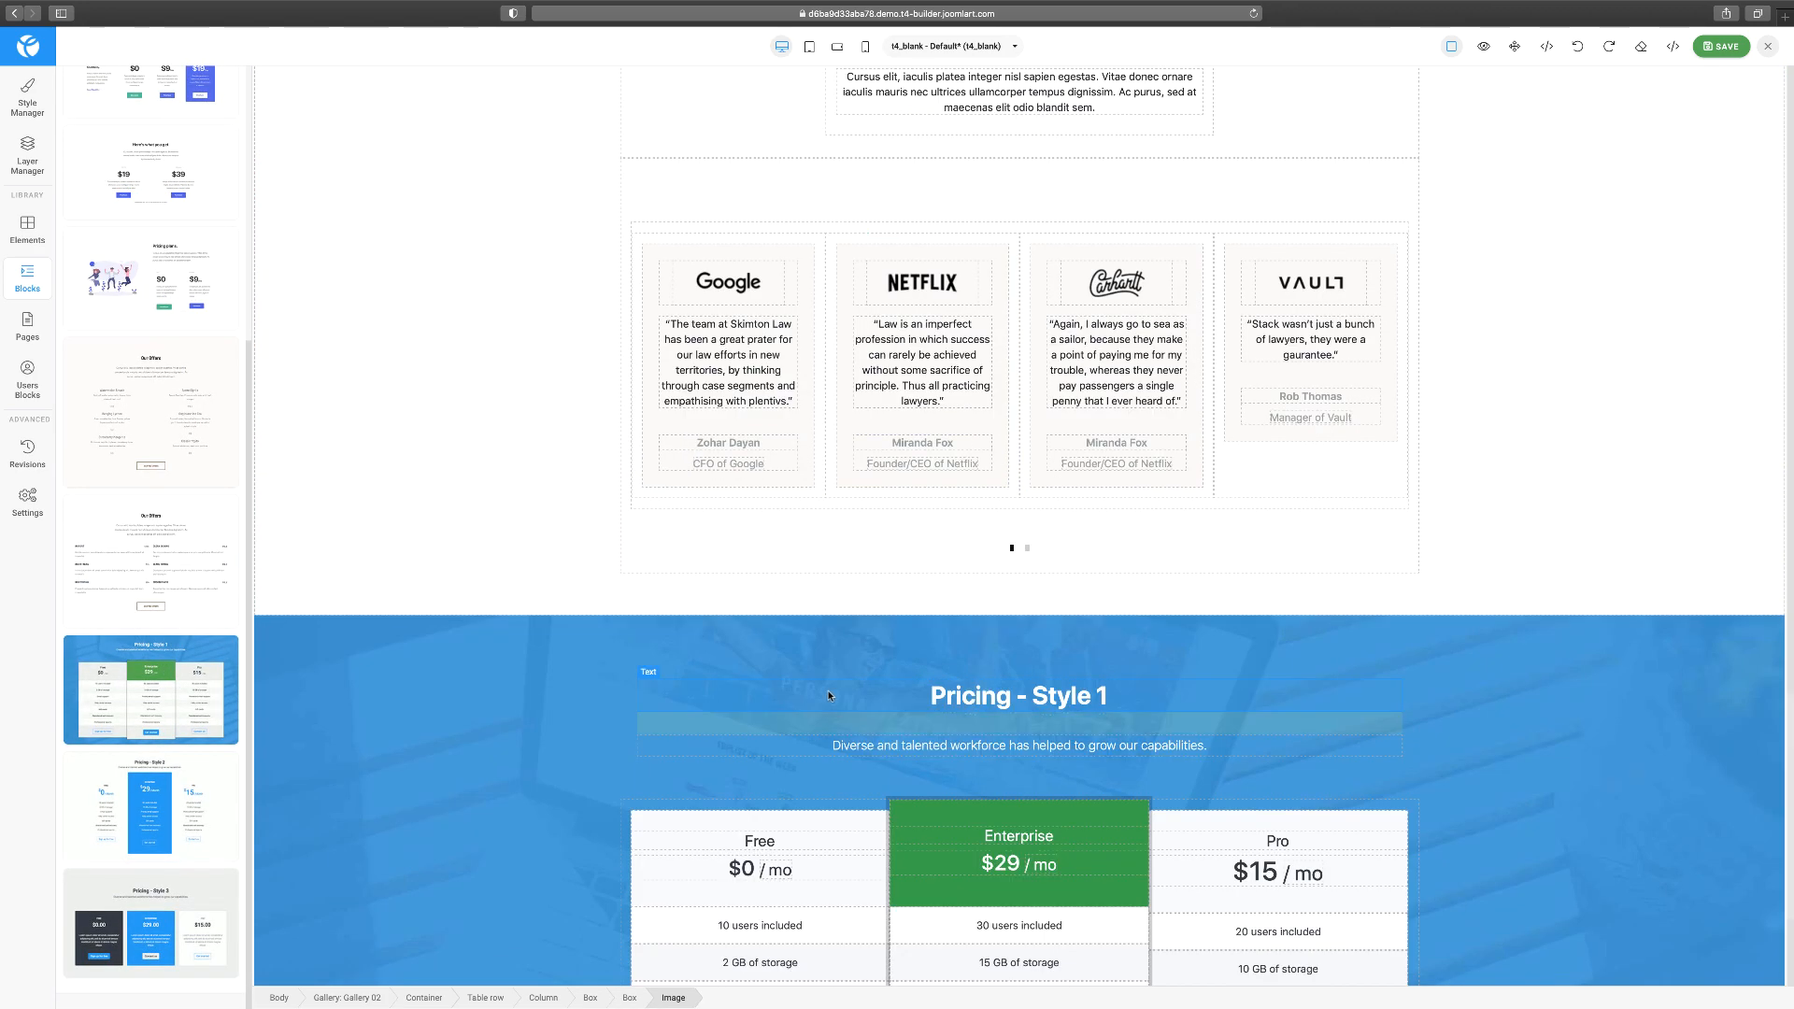
Review the assembled page from pricing back to hero, and select several gallery pictures to inspect their style settings.
scroll(829, 695, down, 5)
scroll(829, 695, up, 20)
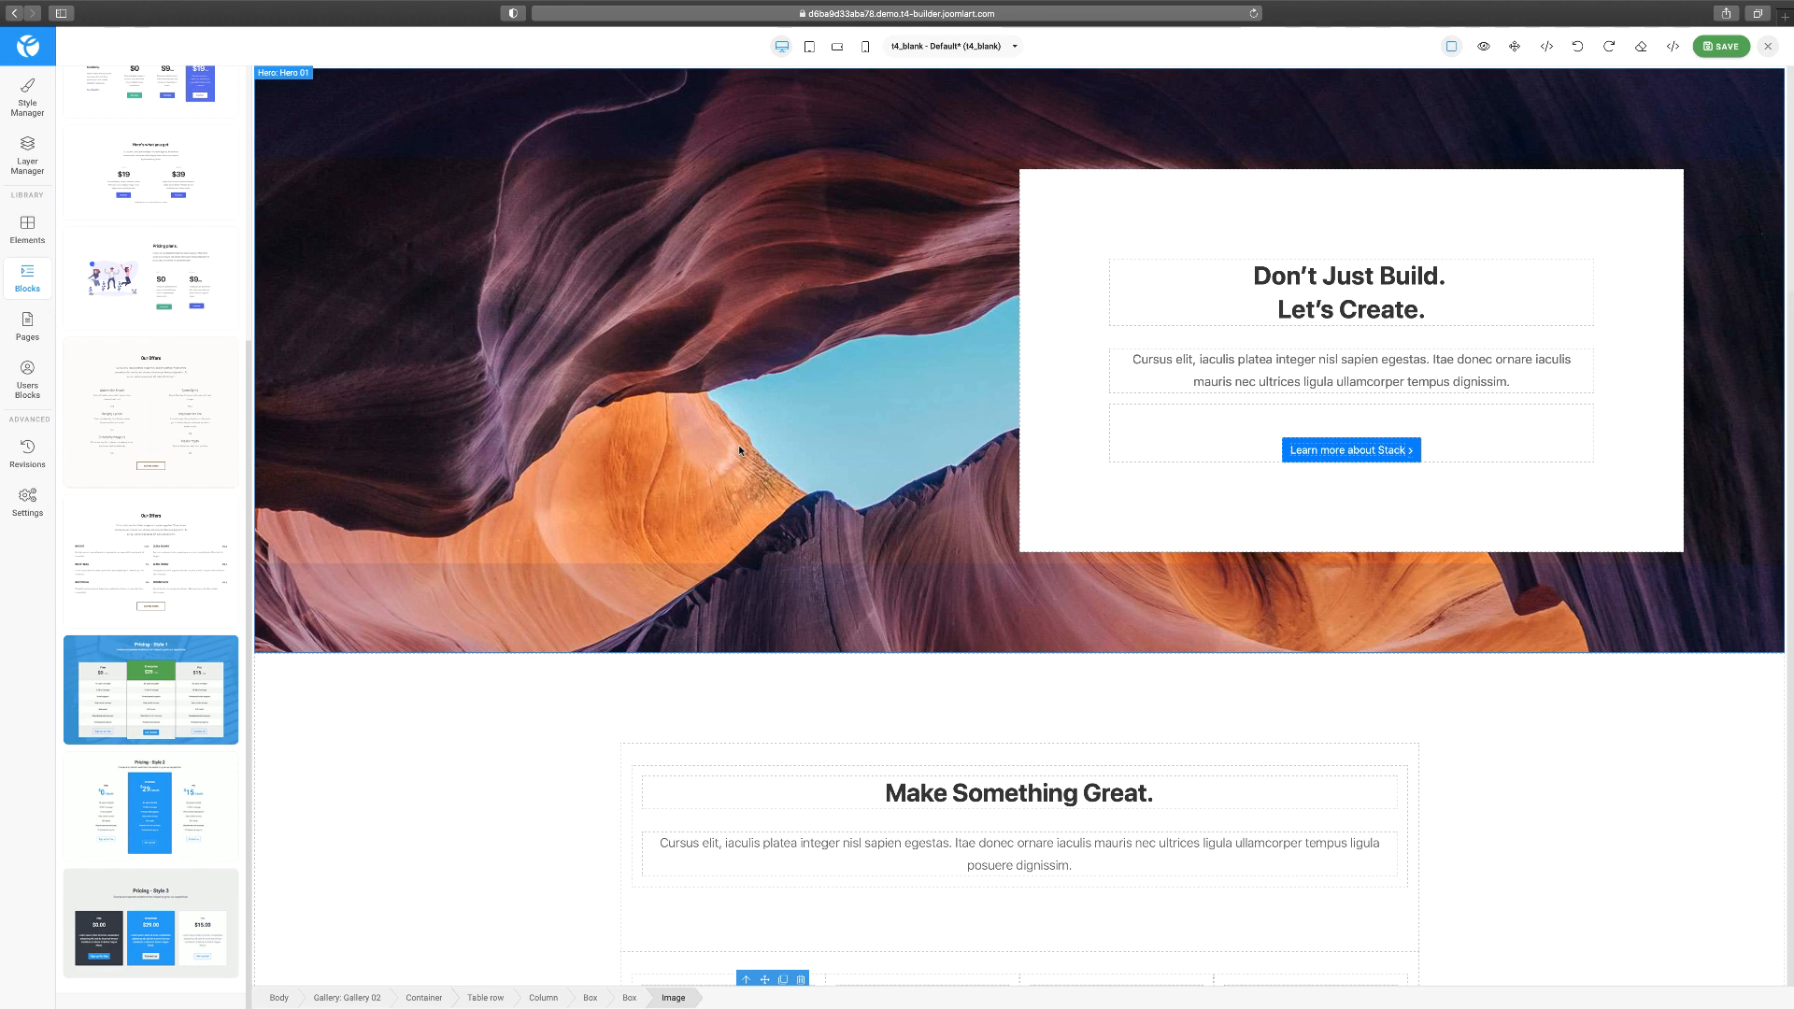
scroll(879, 430, down, 8)
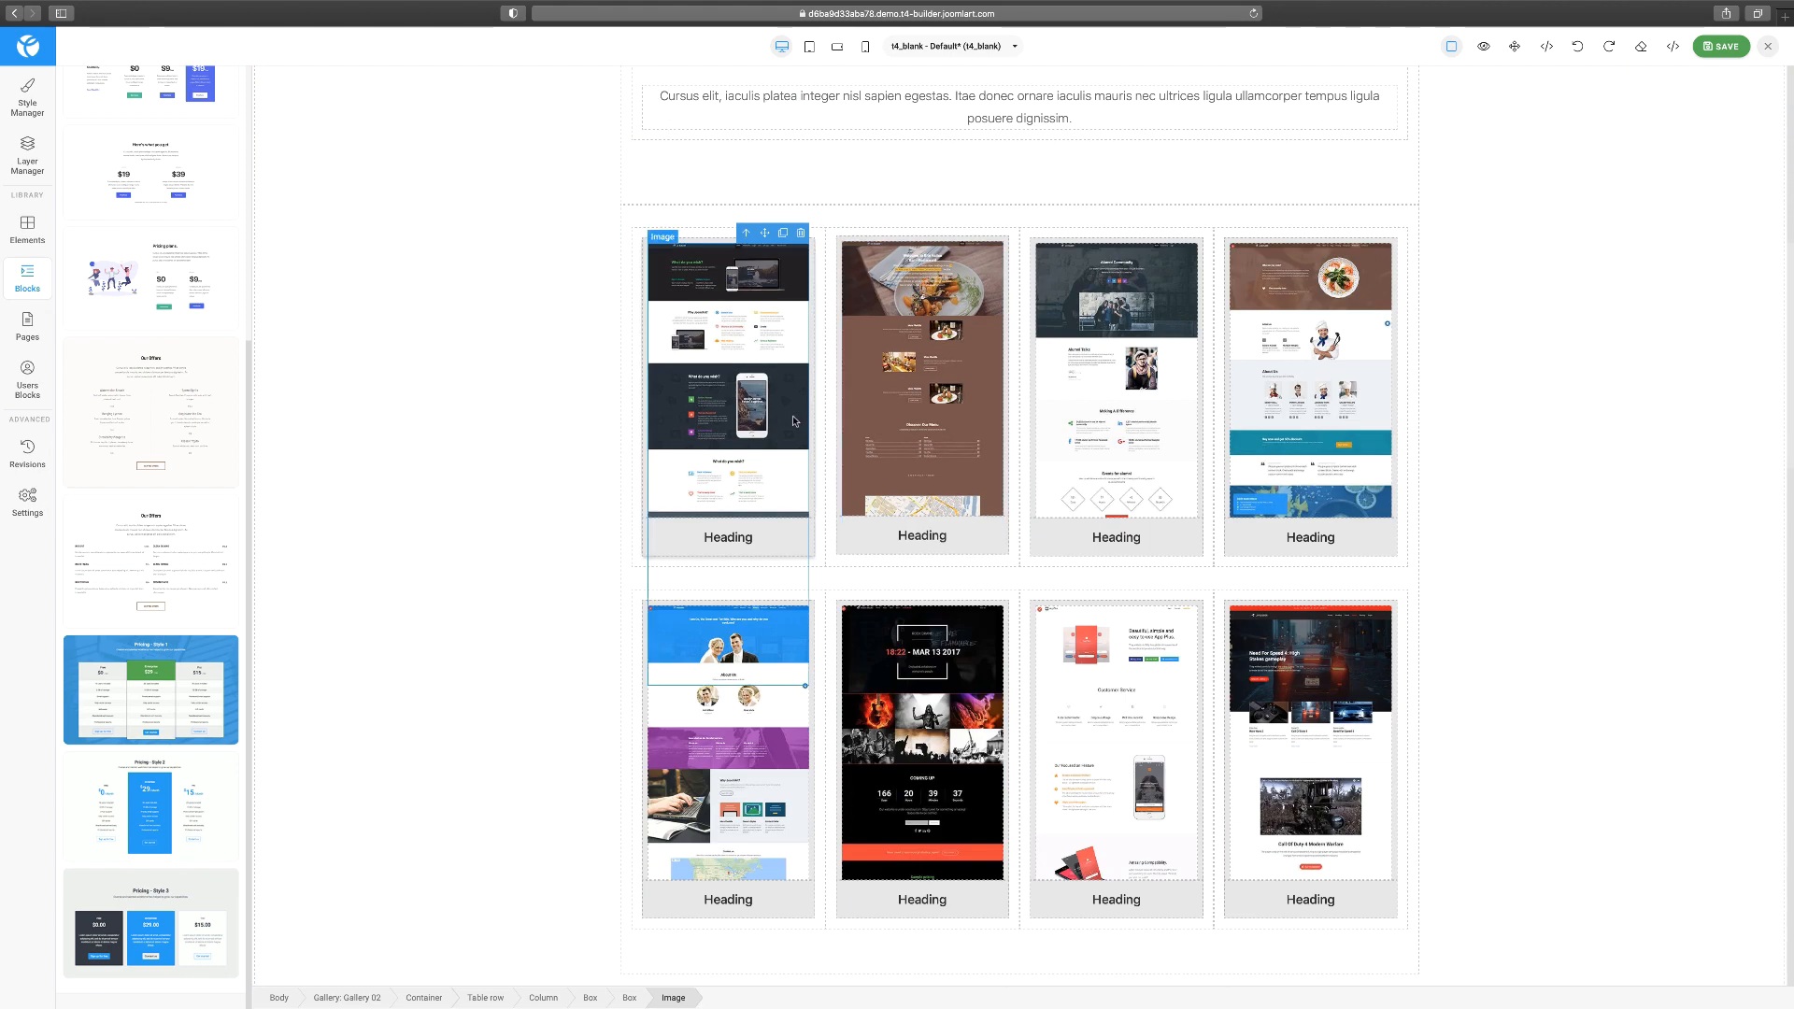
click(1114, 402)
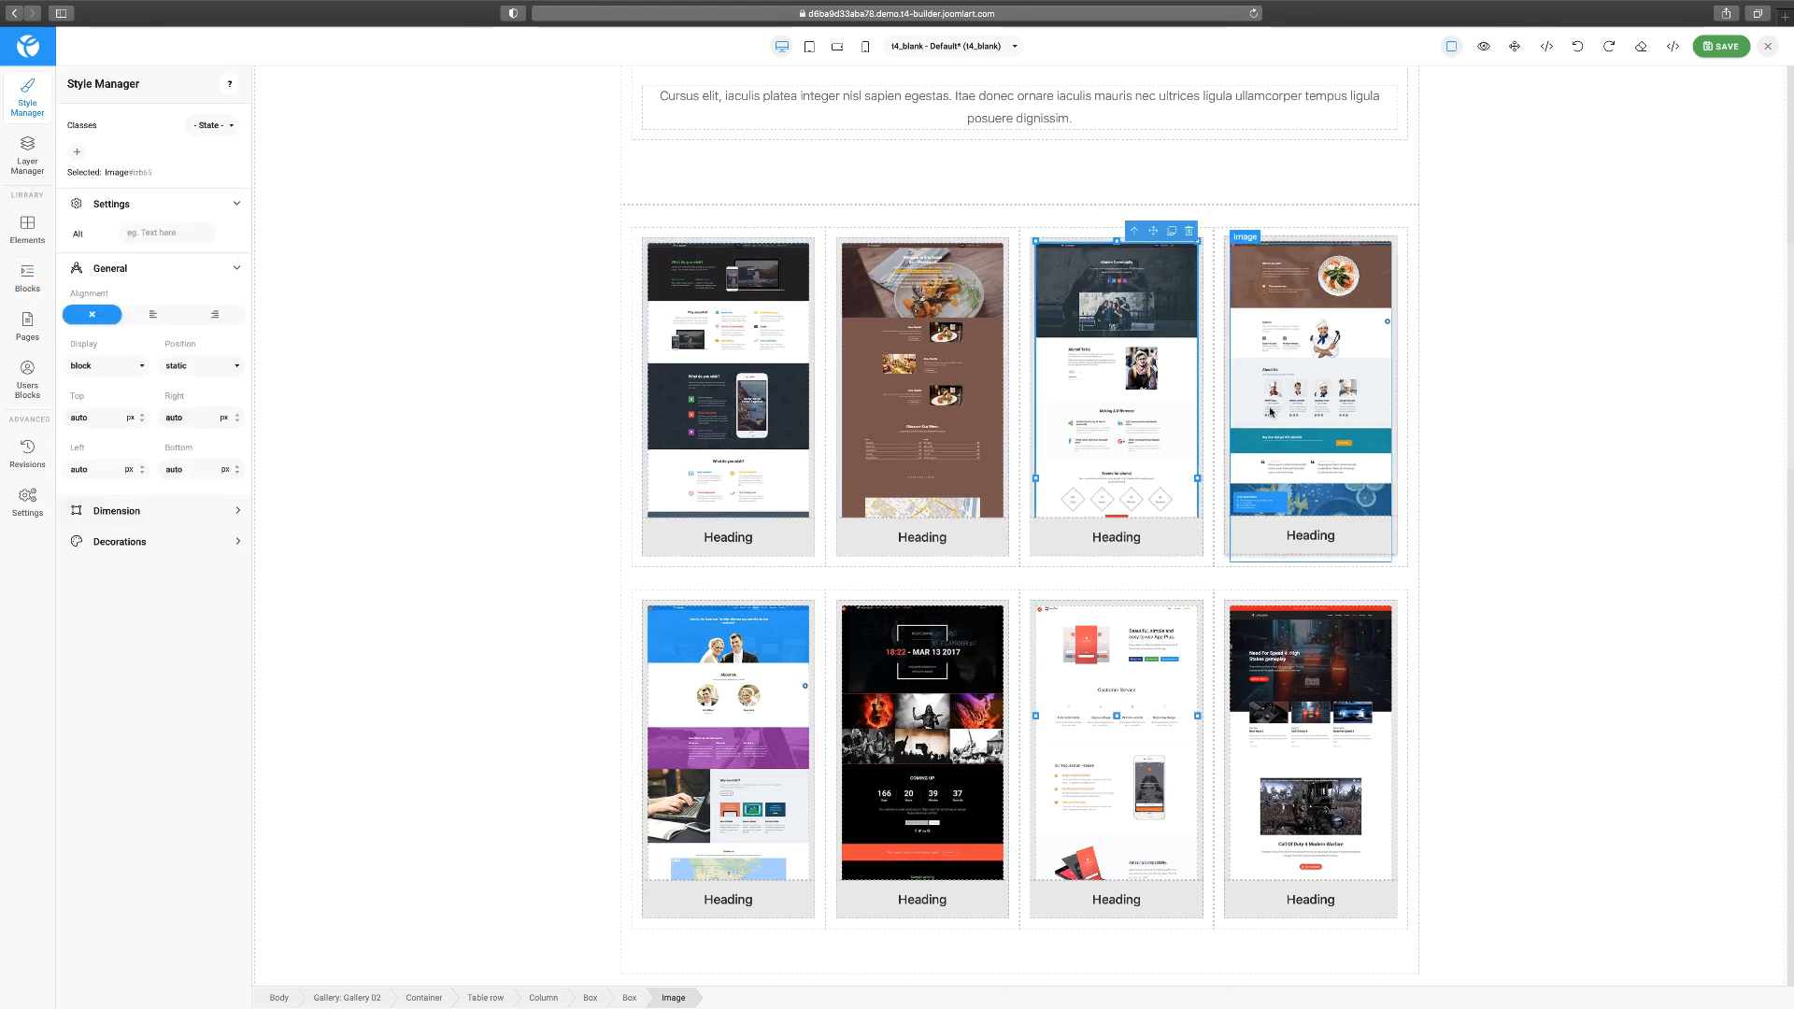
click(1304, 411)
click(1280, 663)
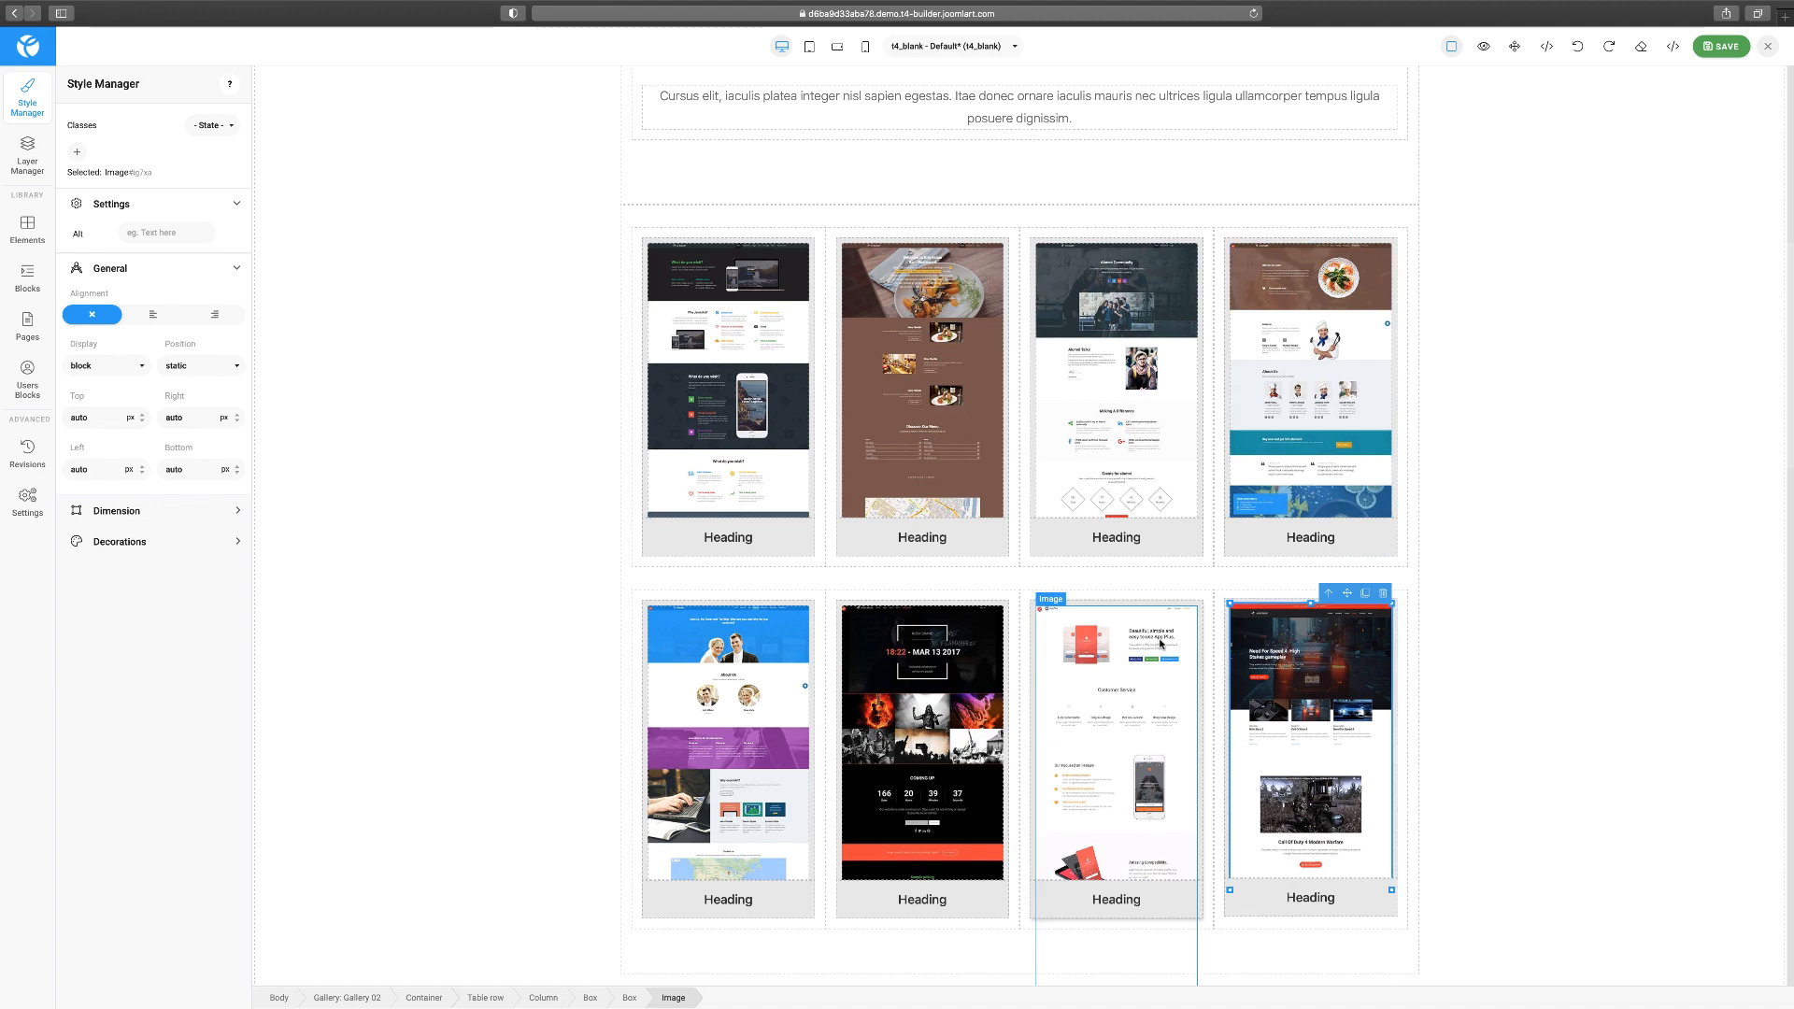
Look at the member login for the Pages library and the Google Fonts and Icon Fonts settings, closing both without changes.
click(26, 326)
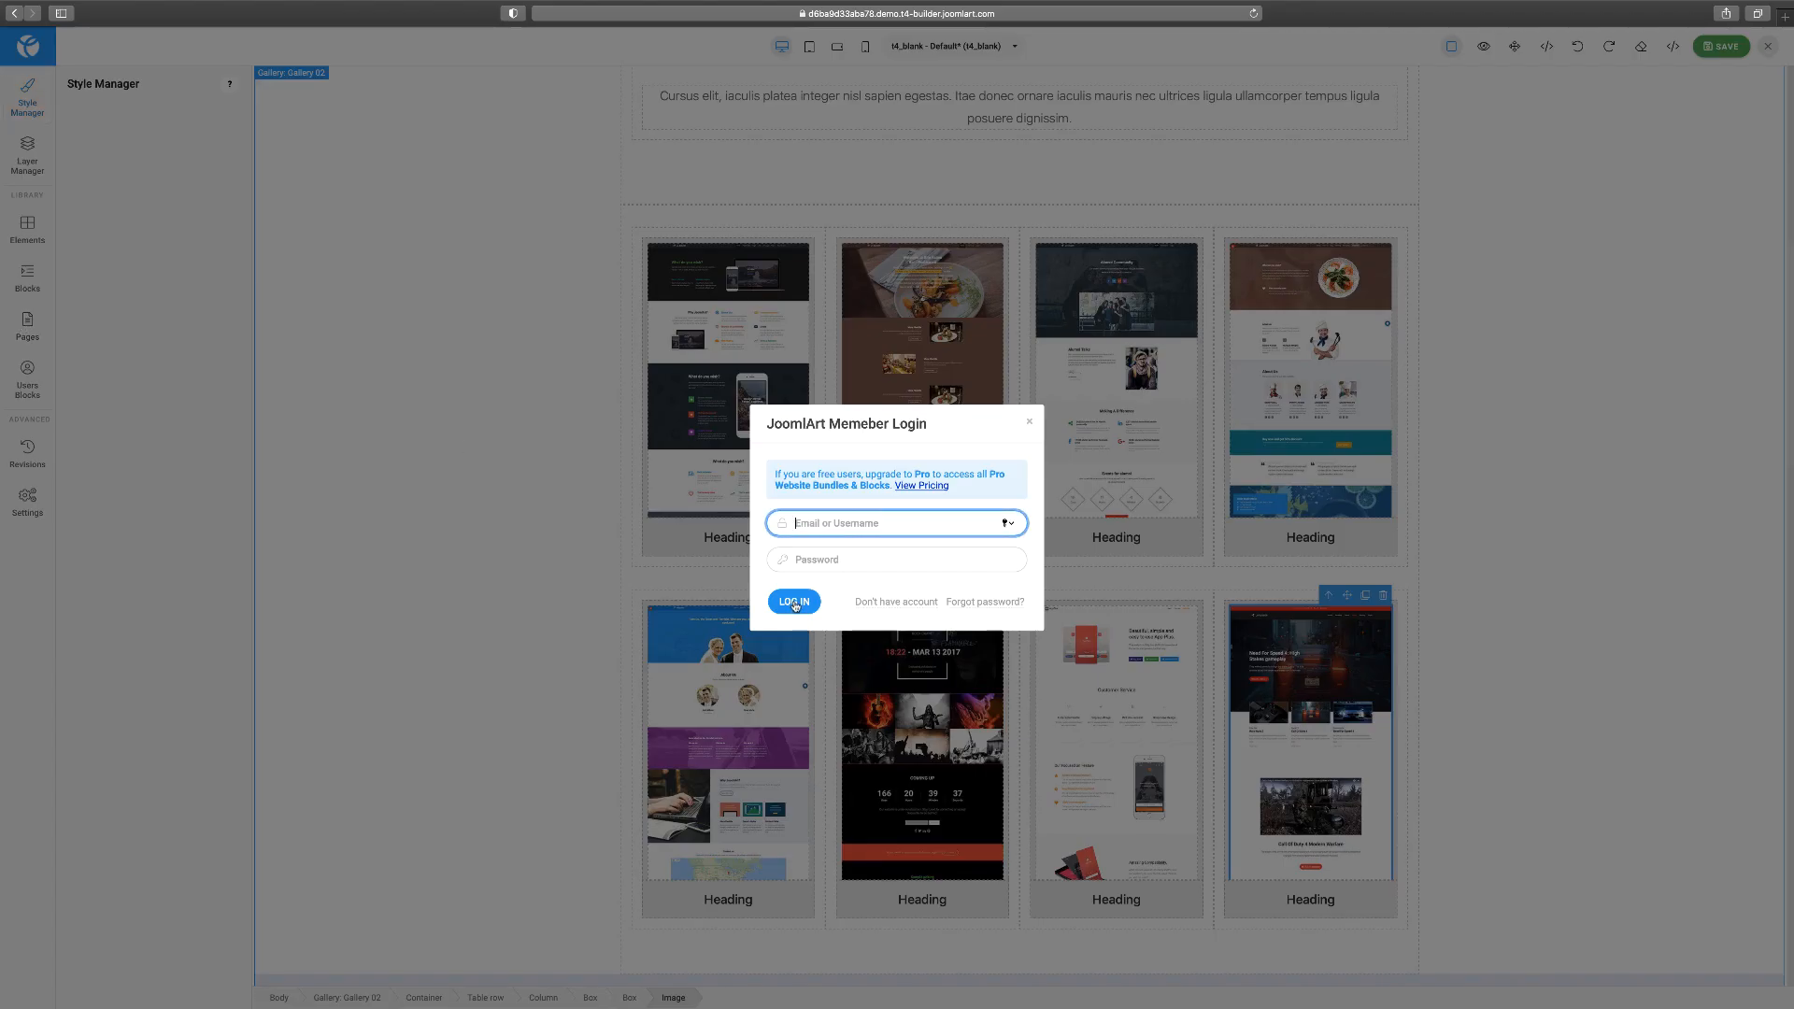
click(1030, 425)
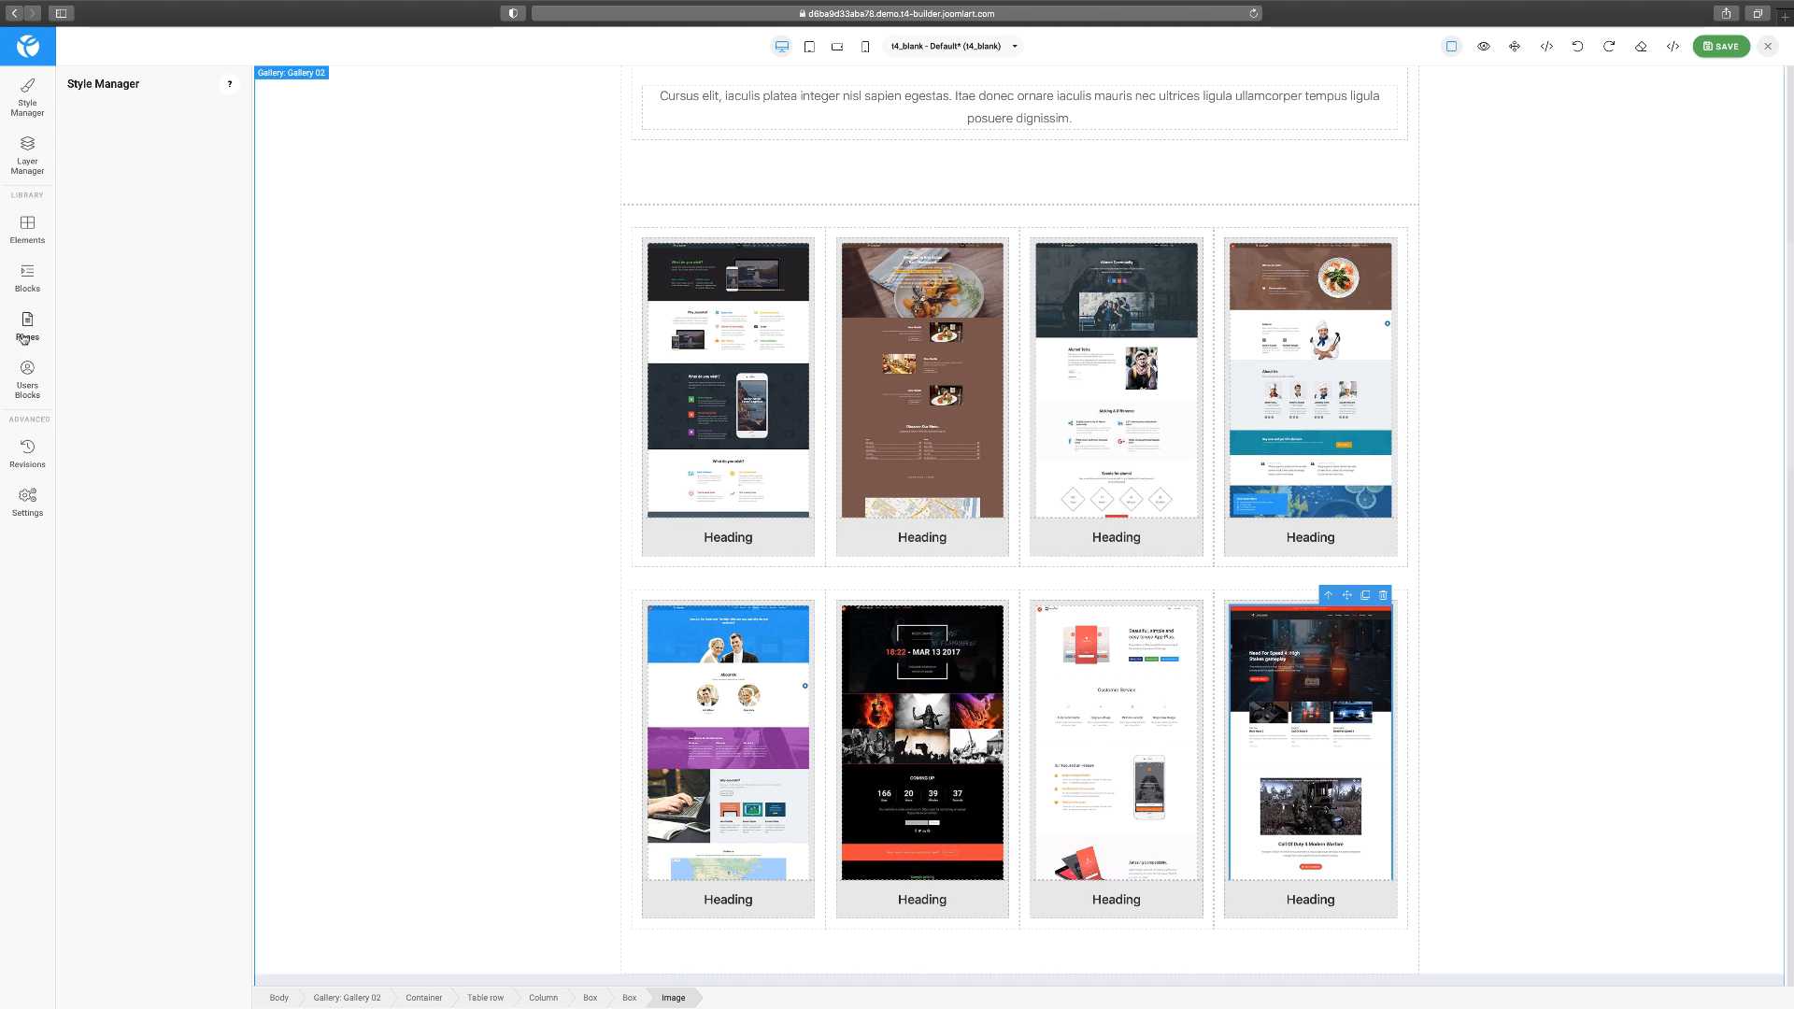
click(28, 503)
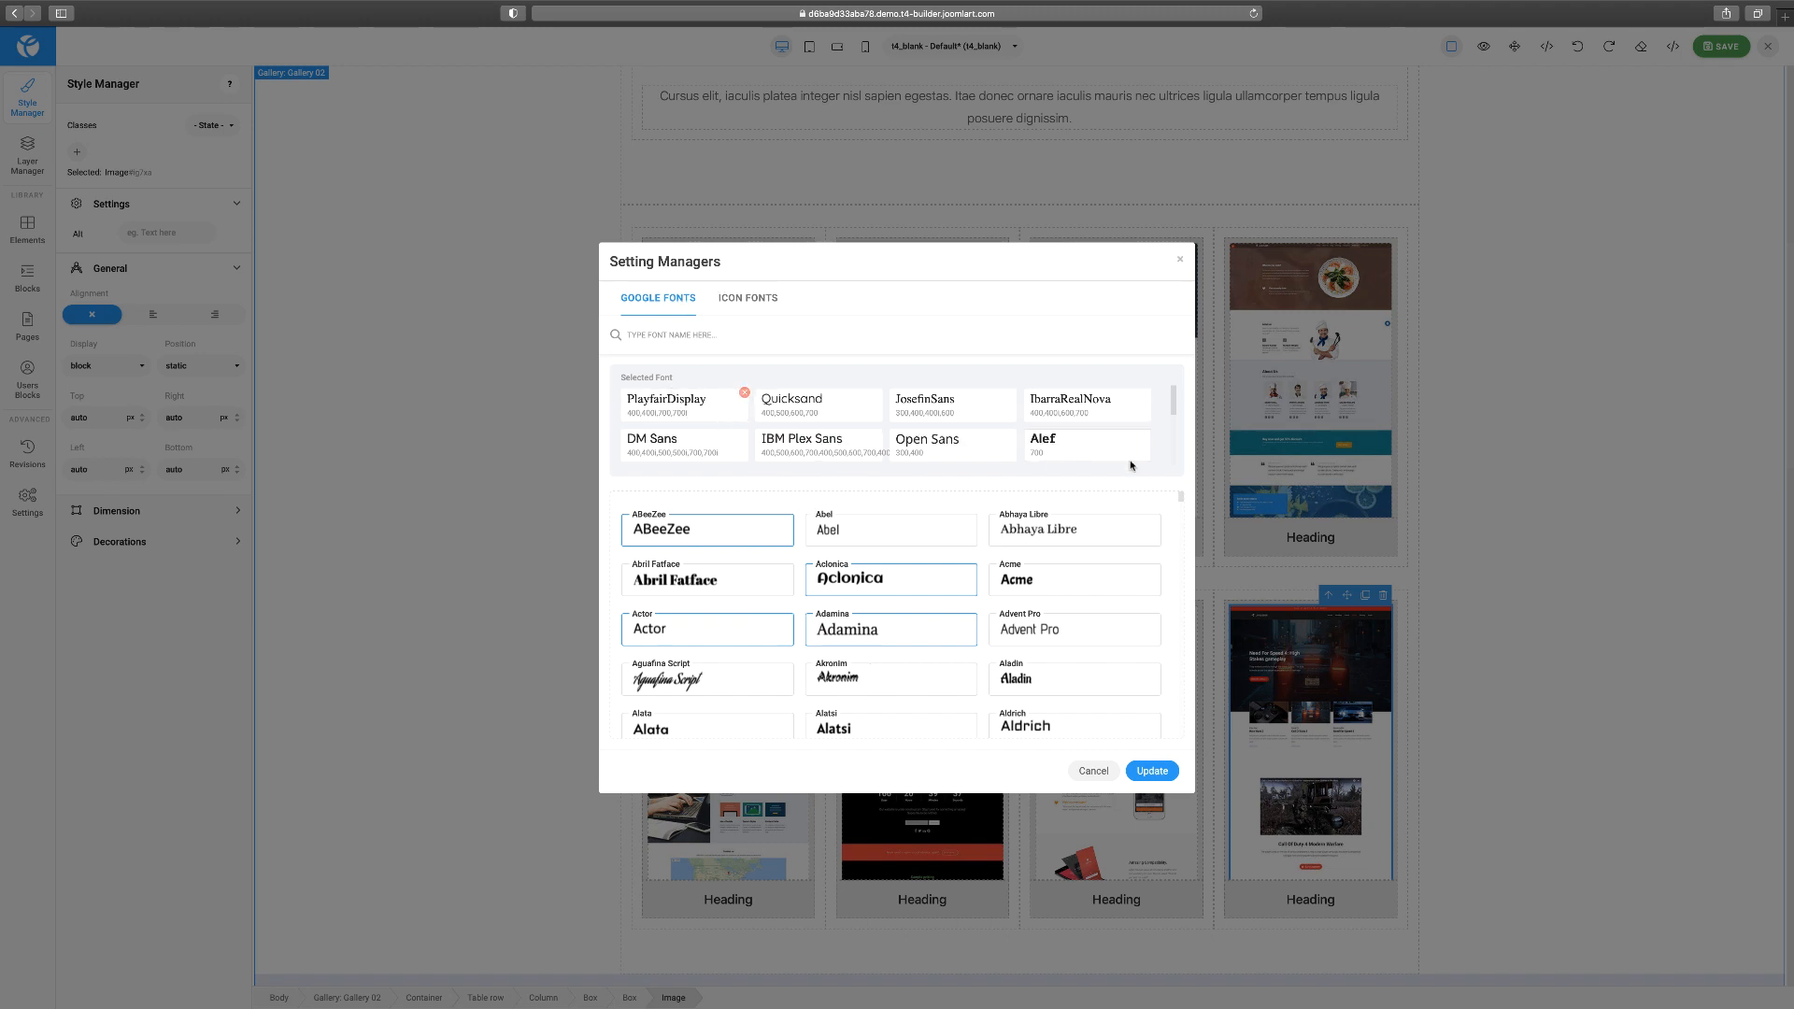
drag(1174, 409, 1134, 492)
click(751, 297)
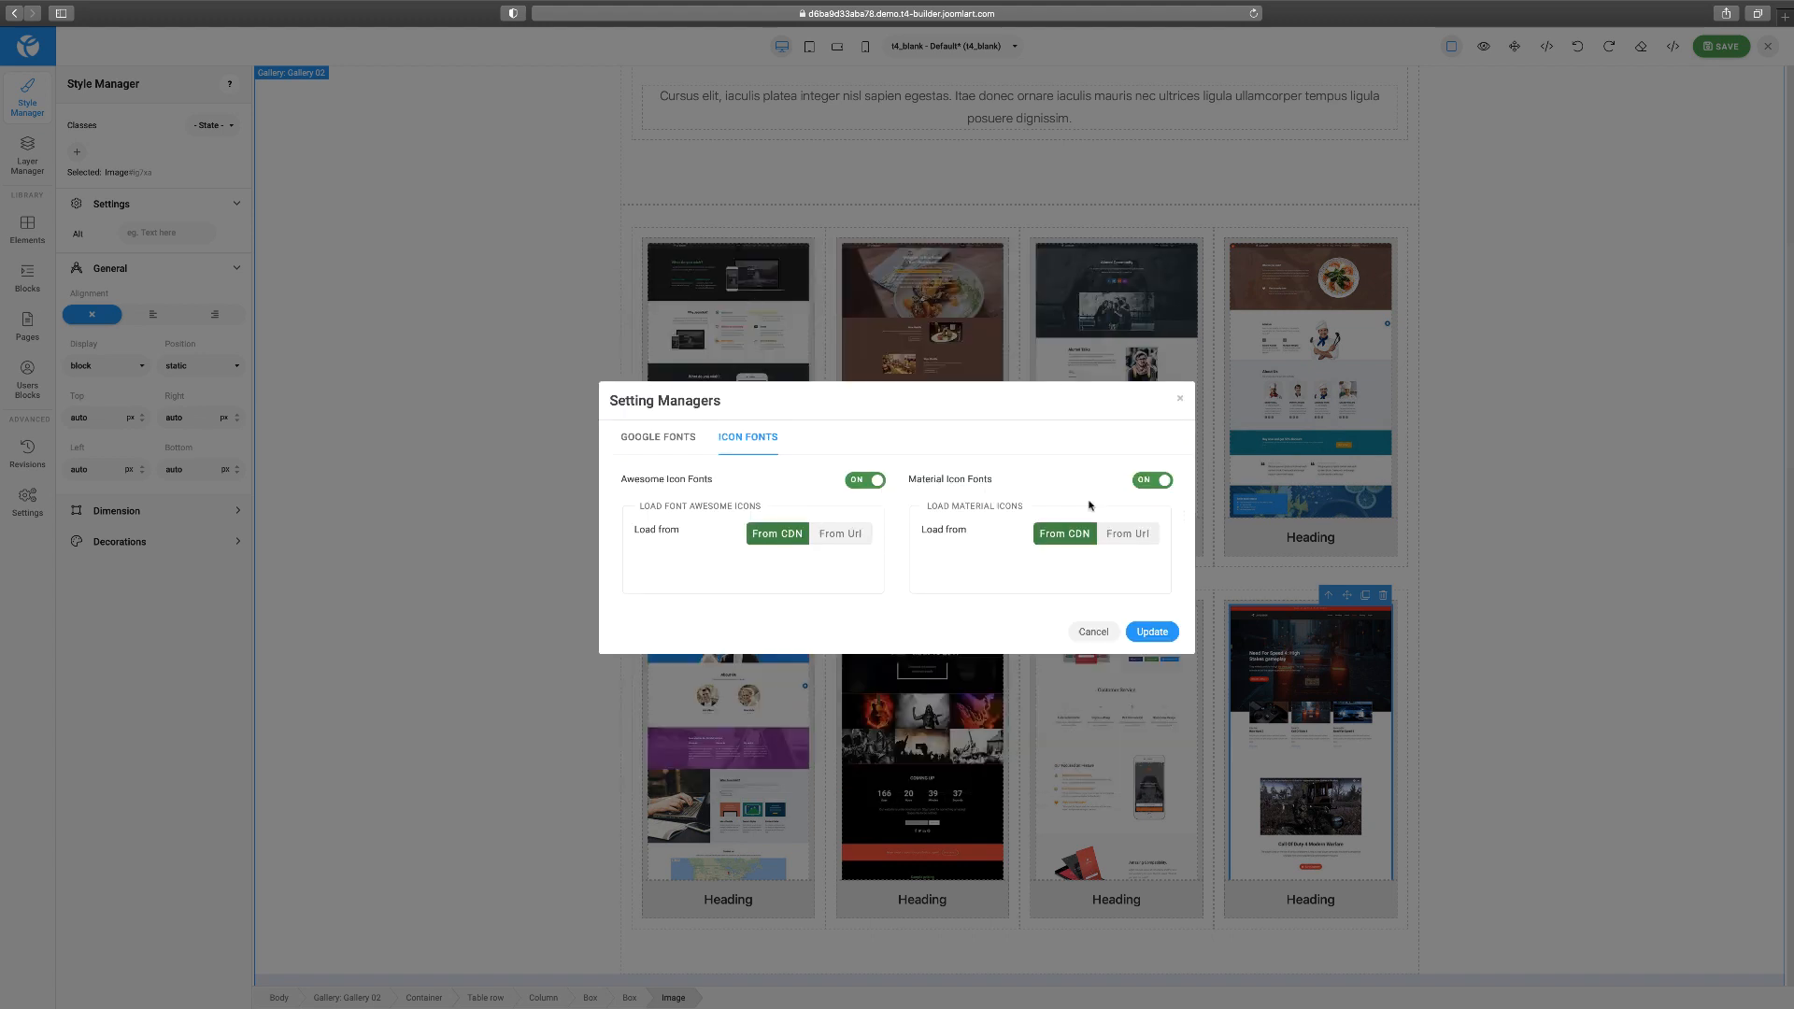
click(1180, 393)
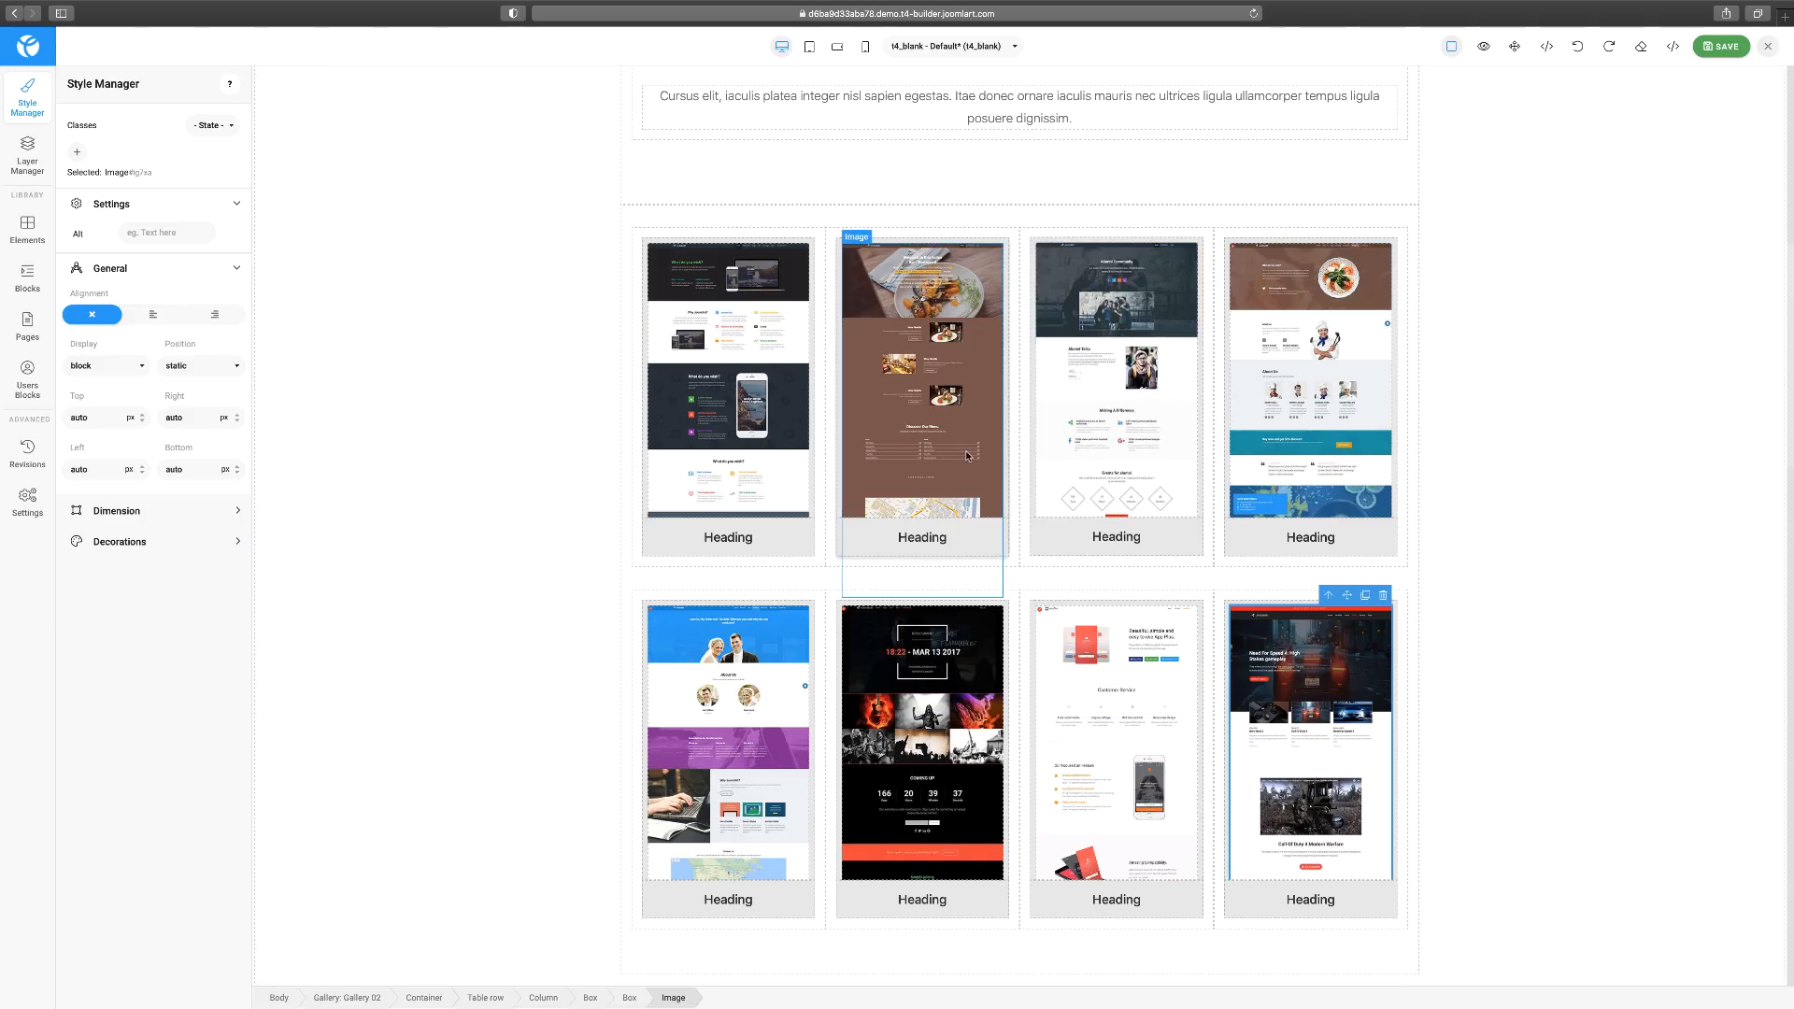
Look at the page's revisions in the Revision Manager and return to the editor.
click(32, 455)
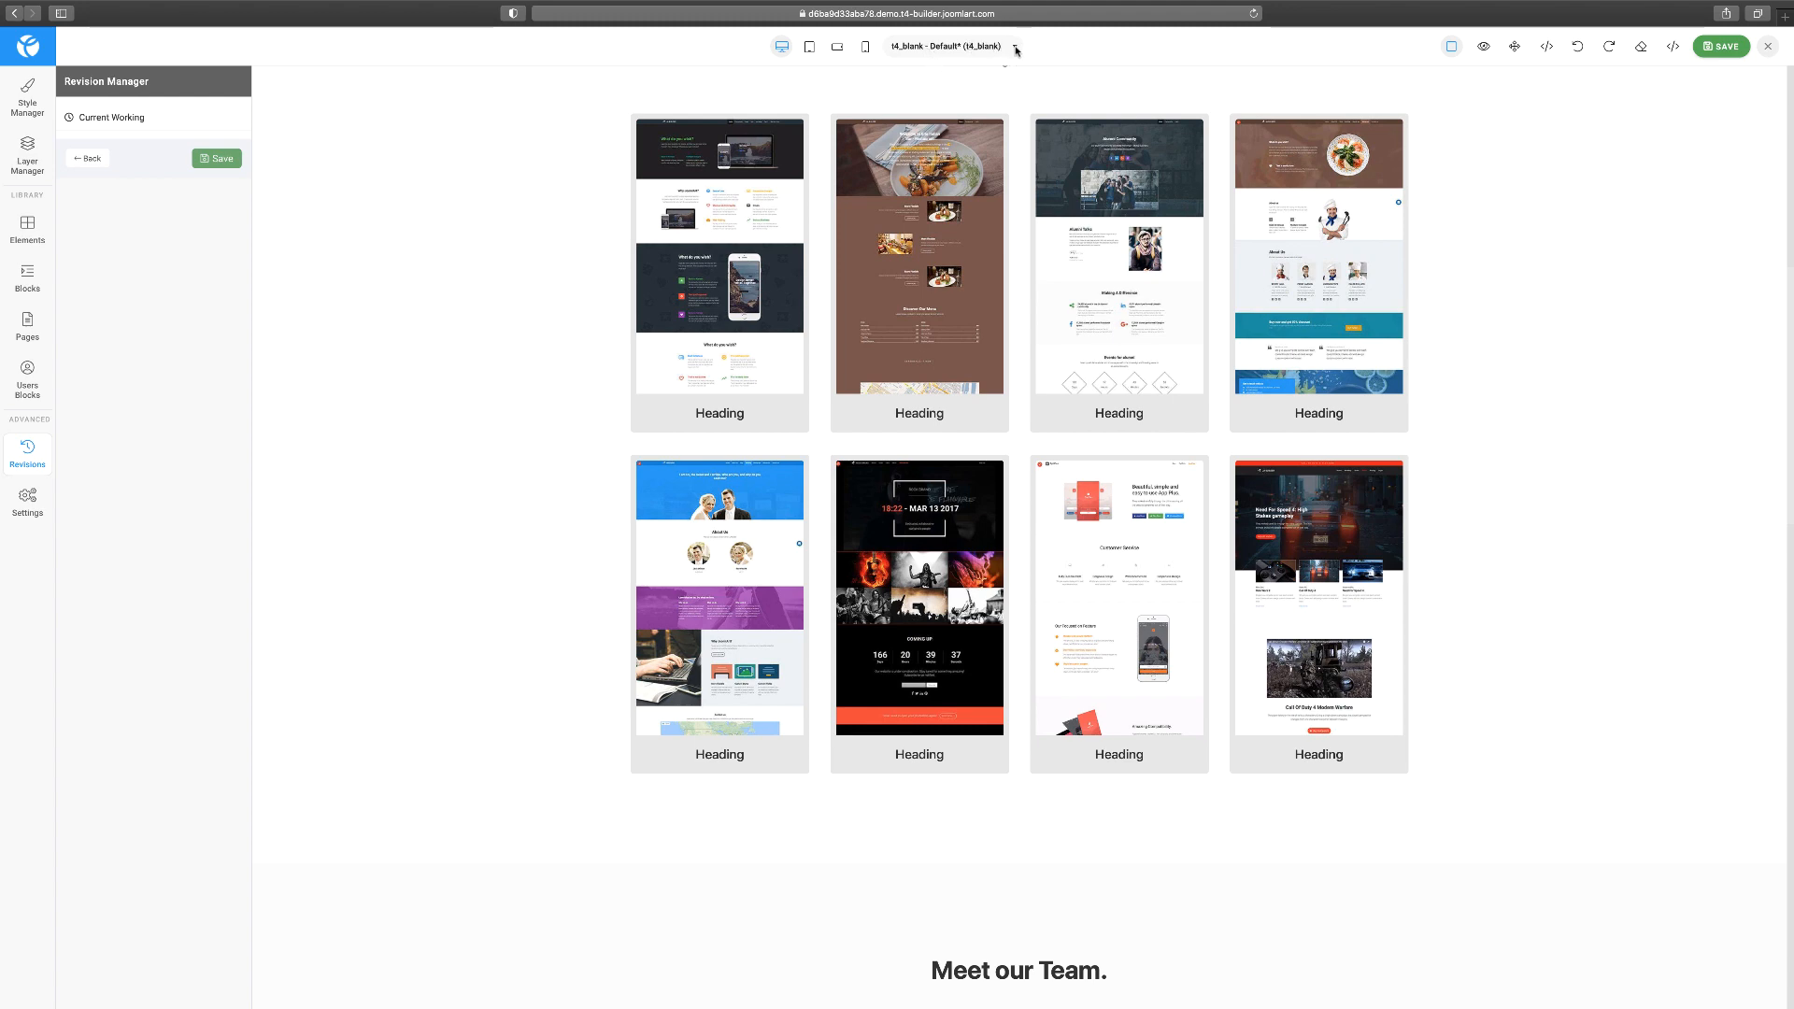
scroll(1243, 285, up, 8)
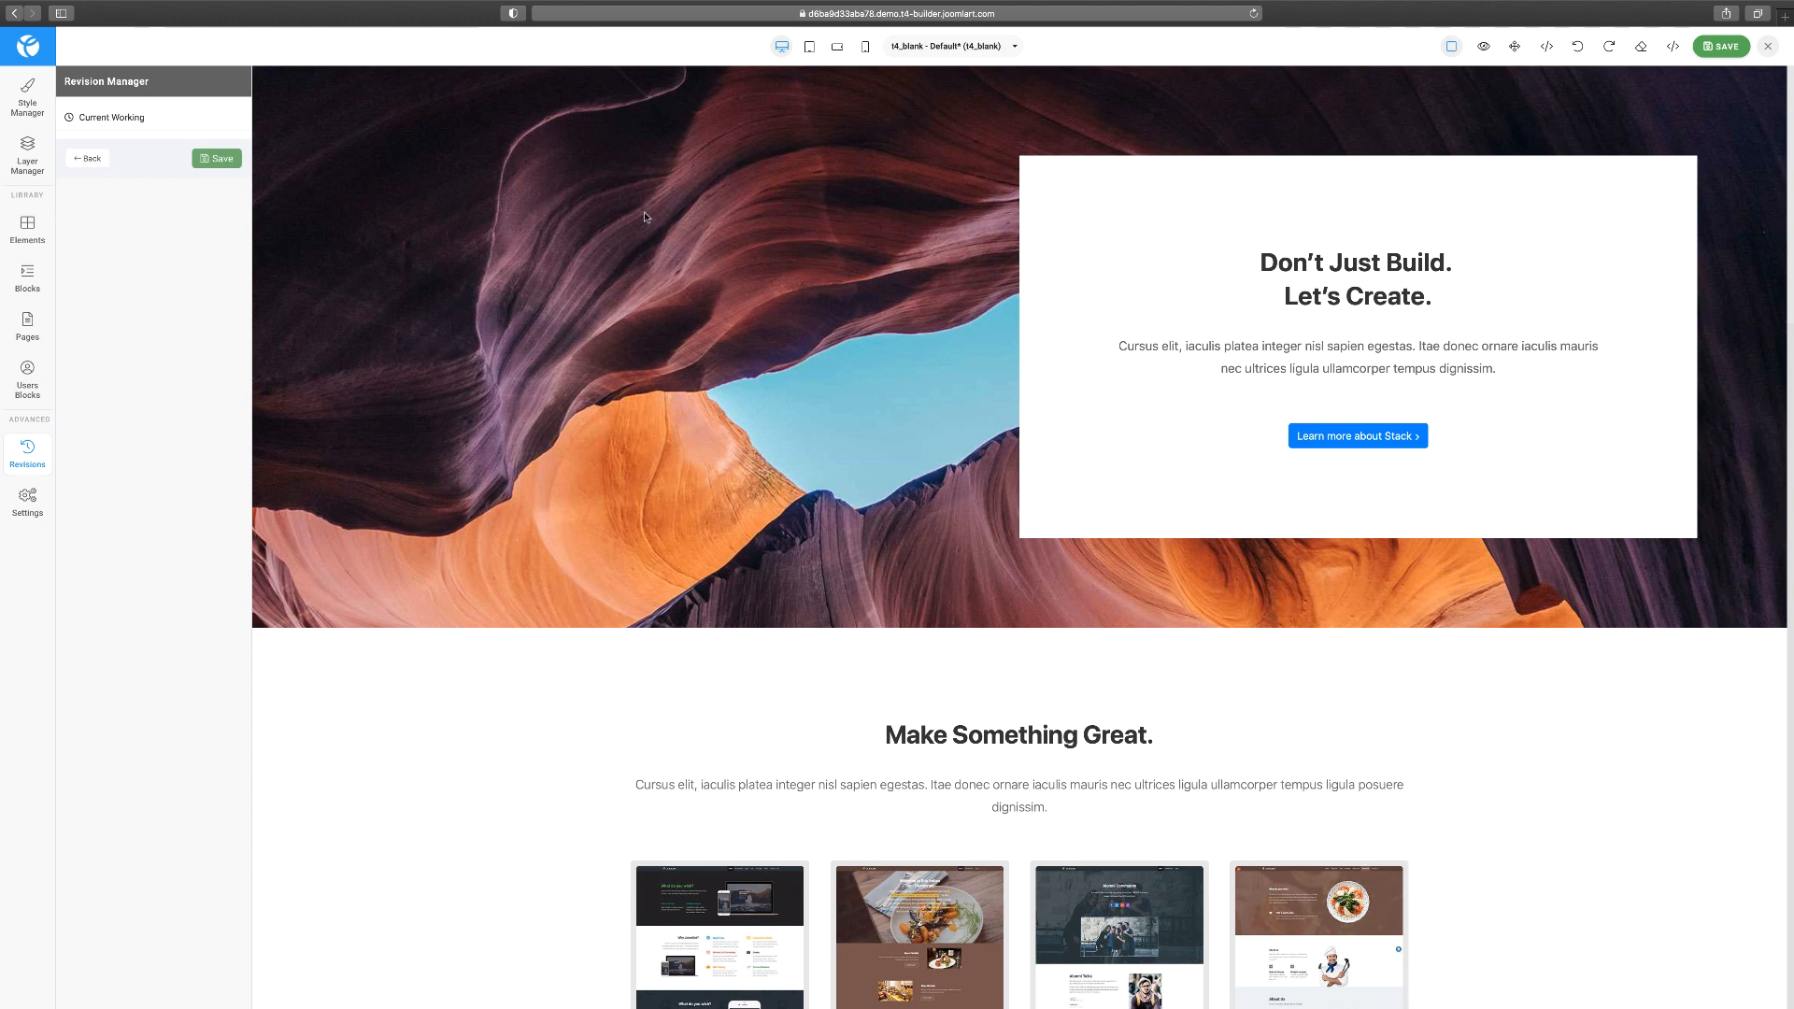
click(89, 159)
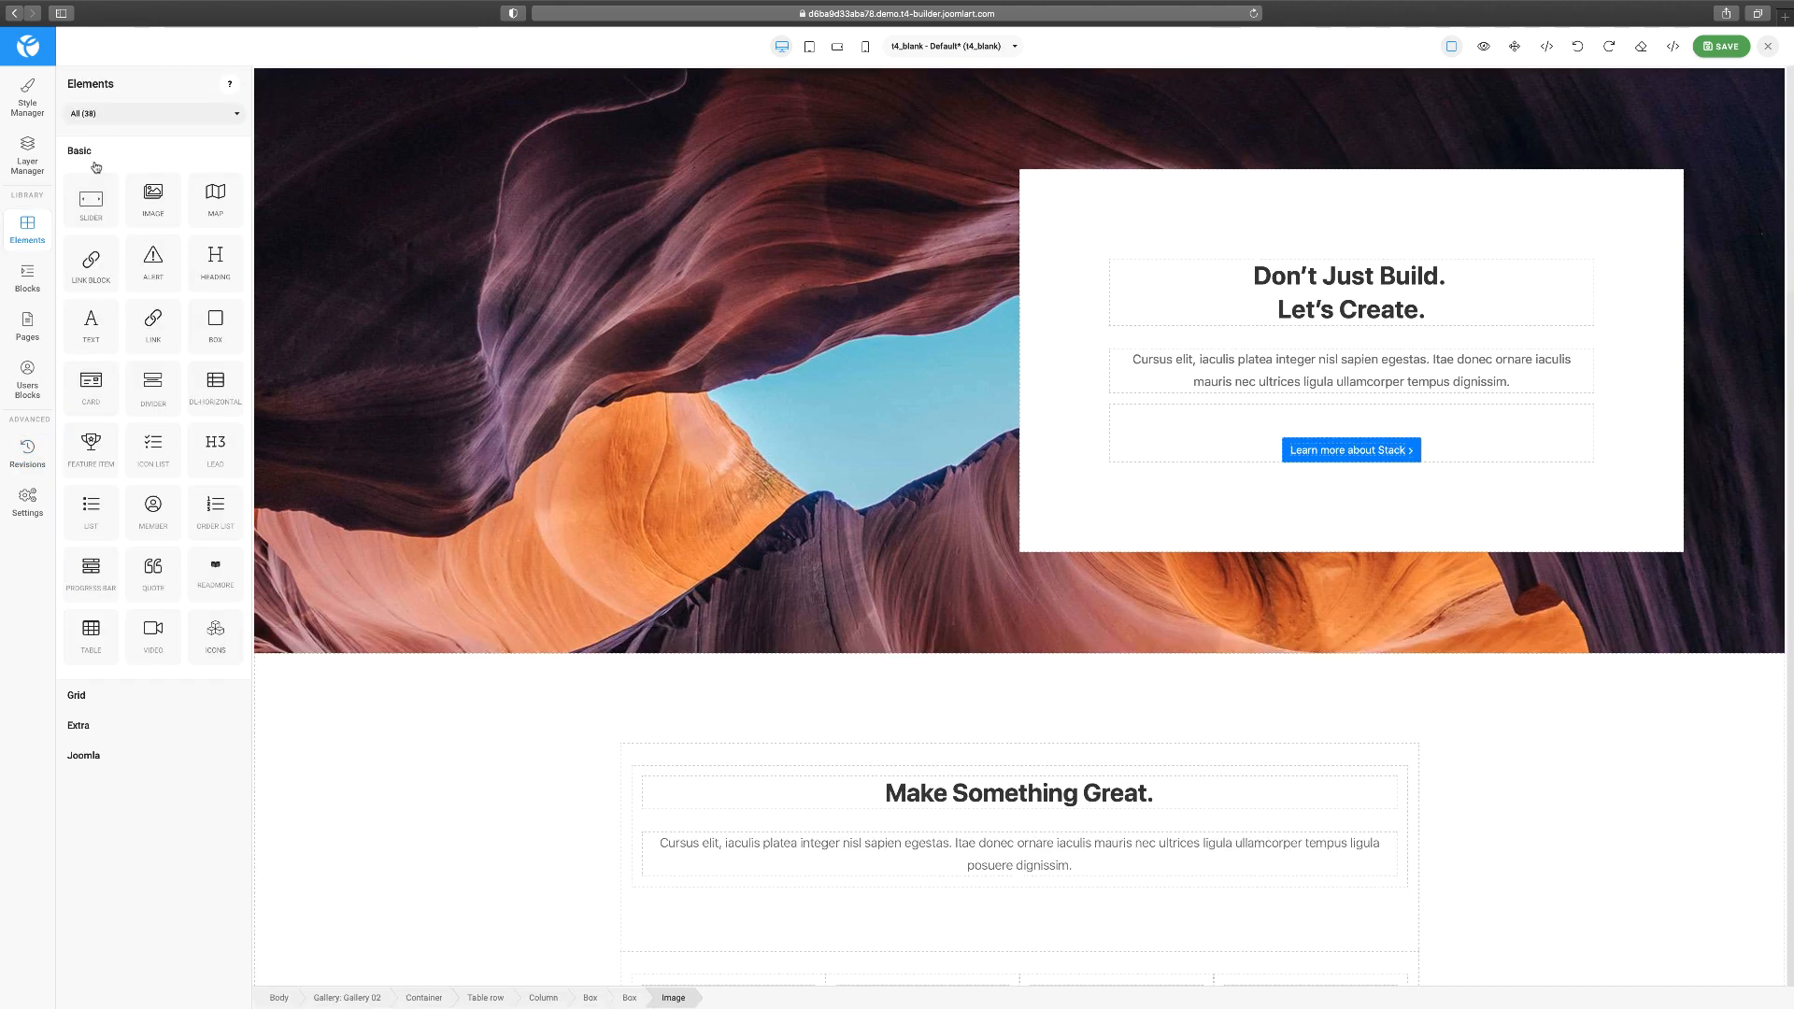
Switch the page's template style to t4_blank - Morgan Landing and check the page with it.
click(908, 50)
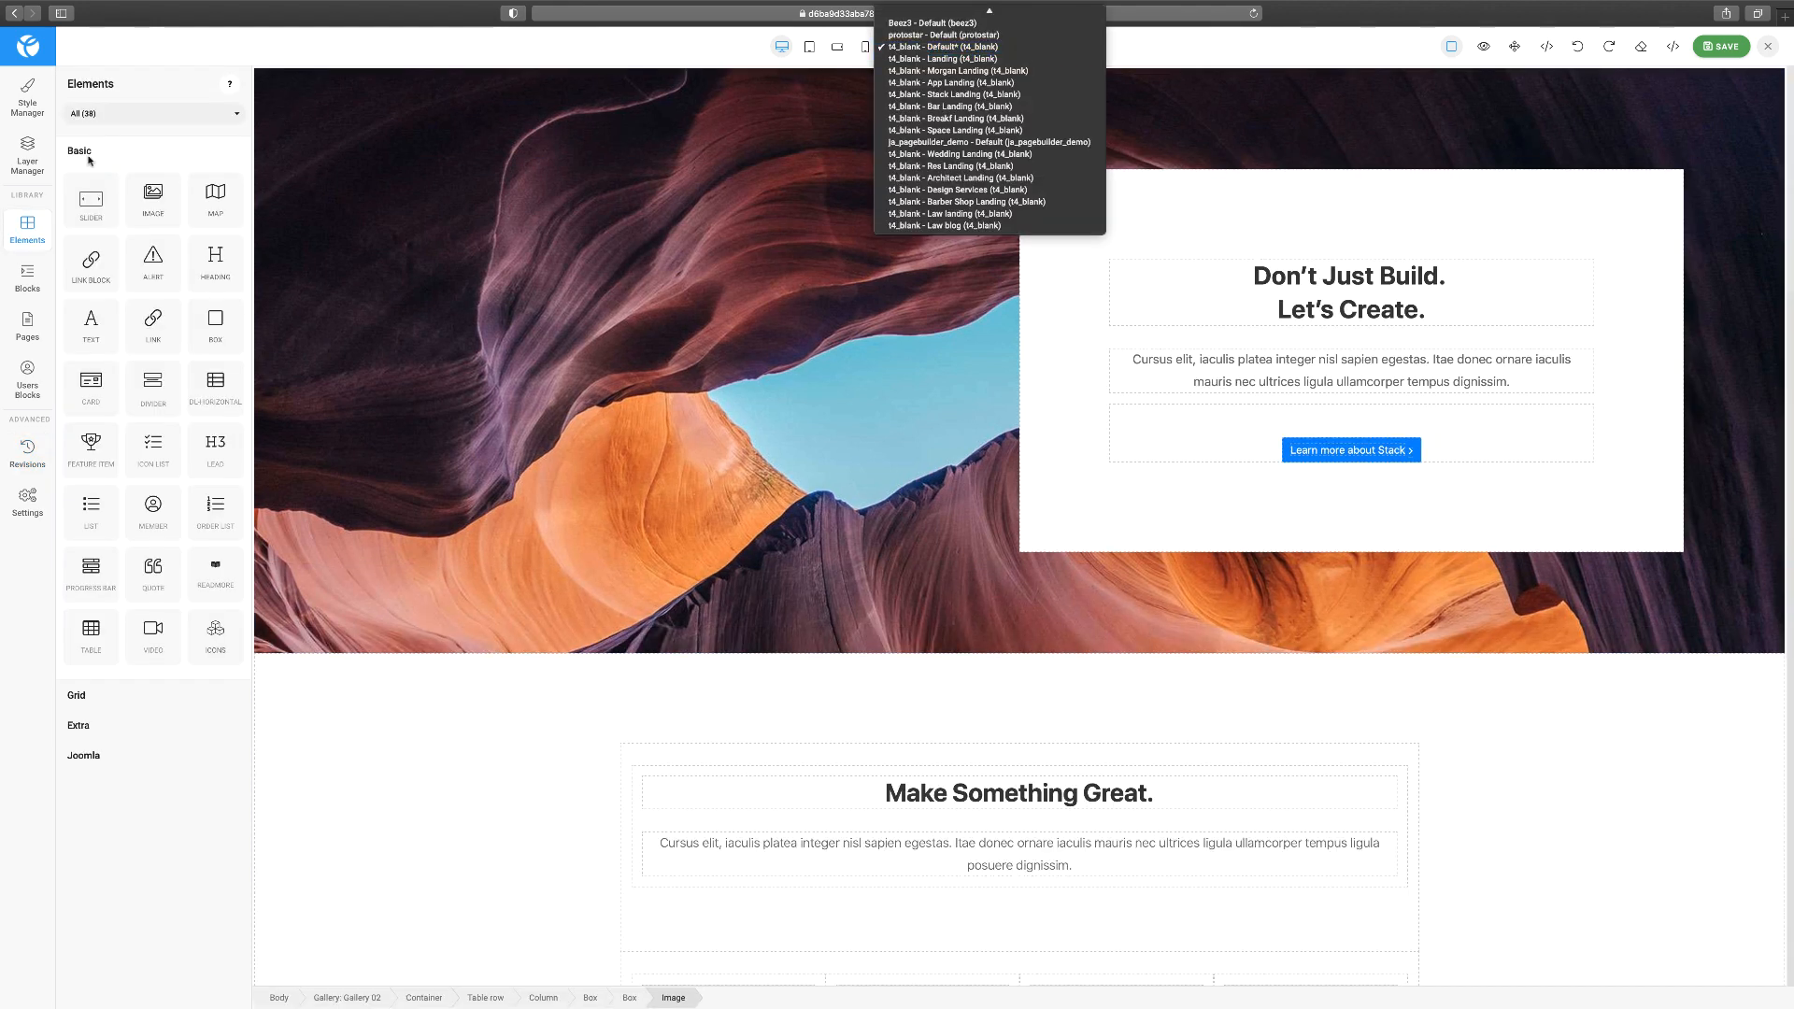
click(963, 71)
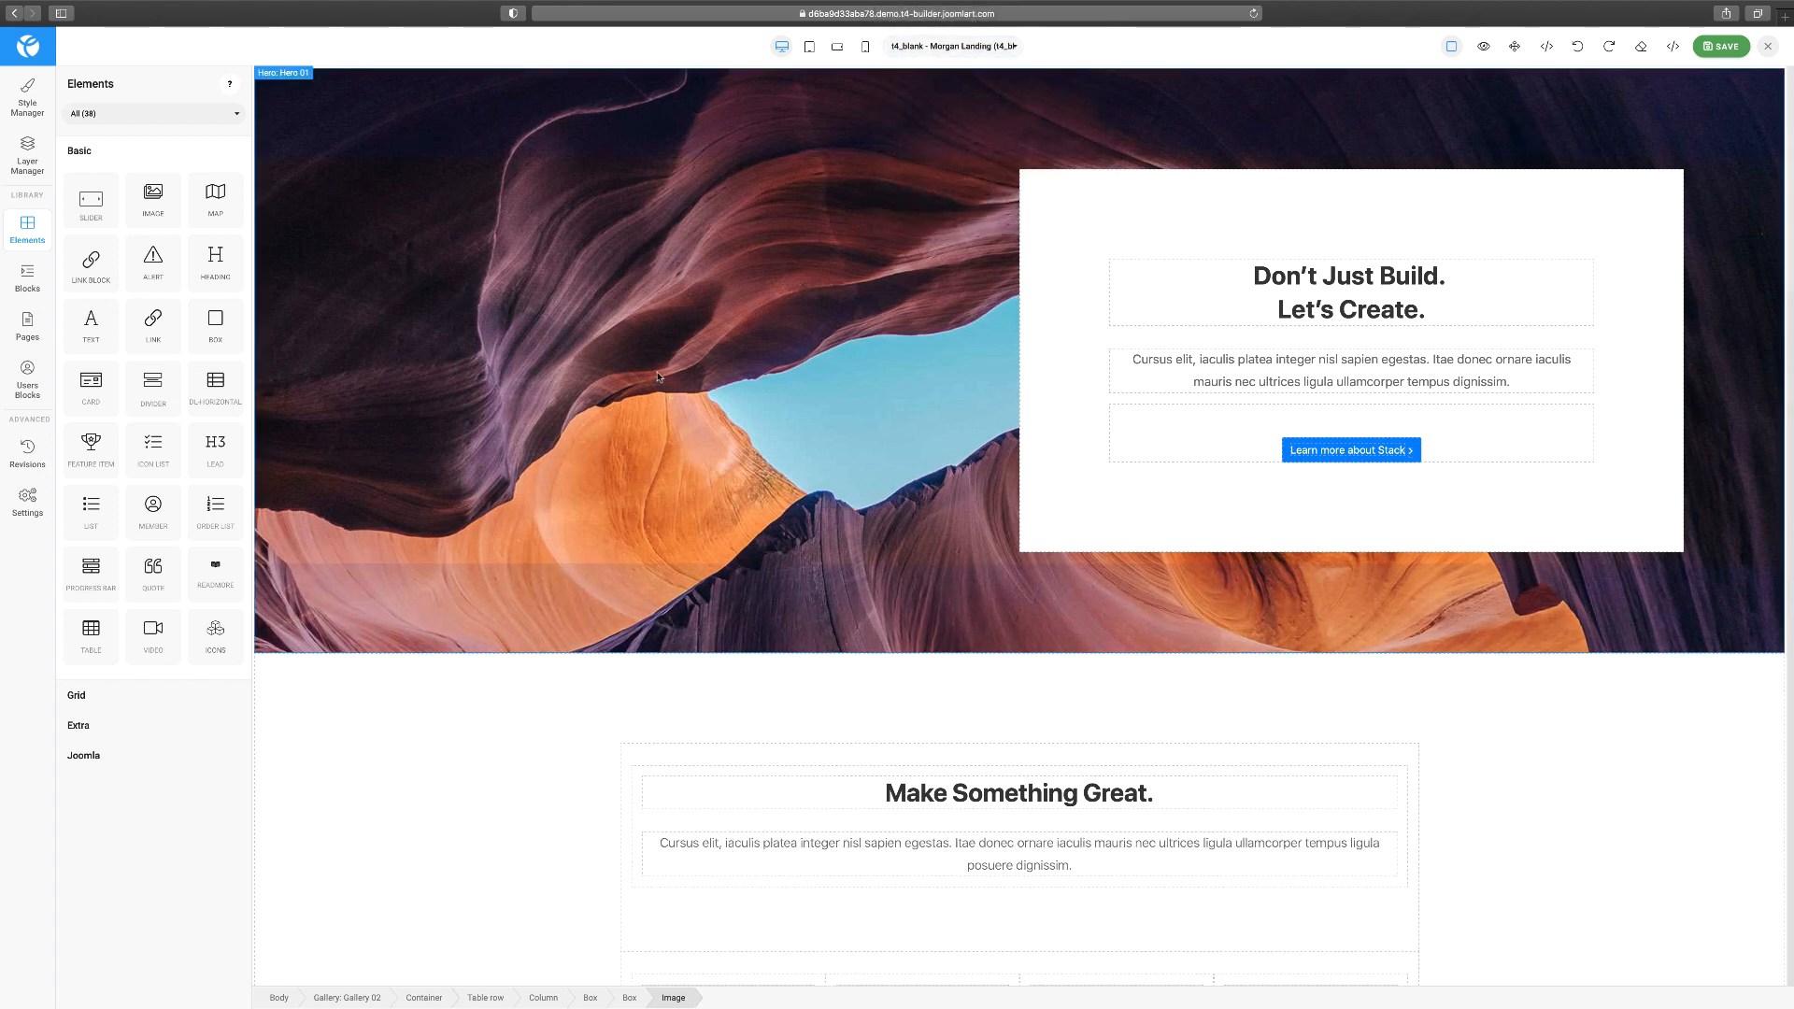
scroll(592, 378, down, 10)
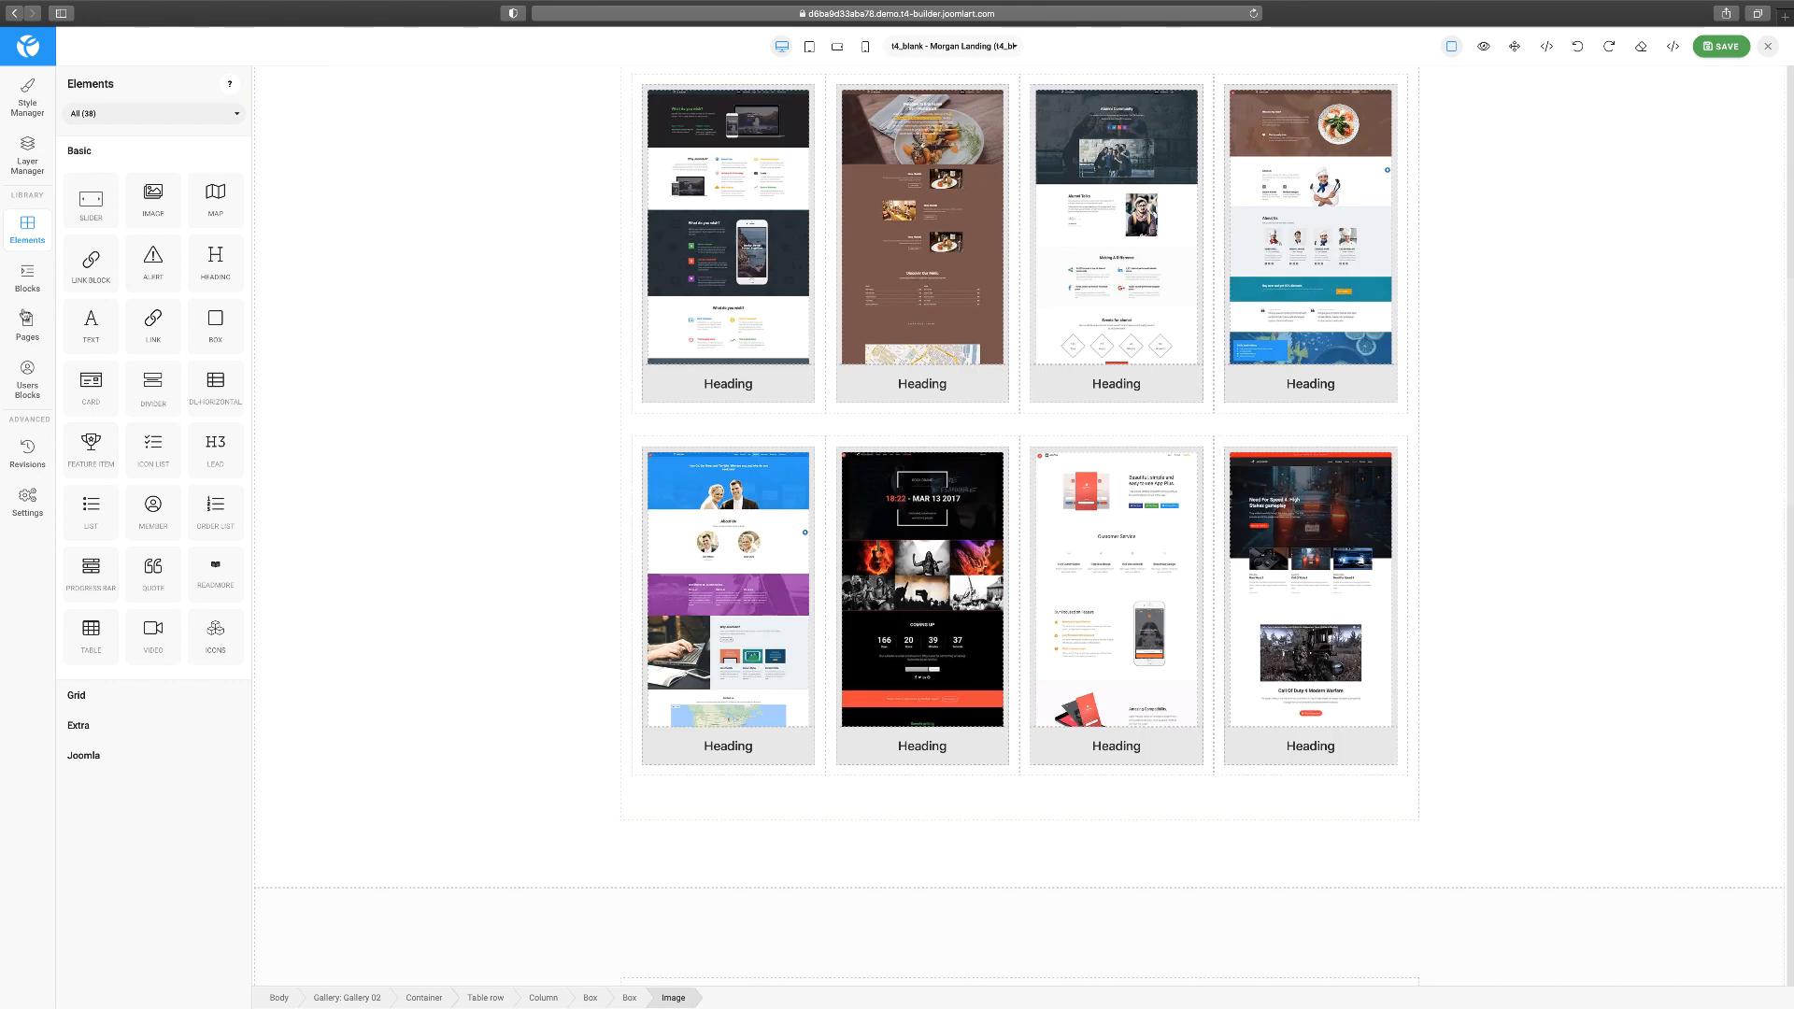
Show the Clients blocks in the block library and place the Clients - 1 row block between the gallery and team sections.
click(29, 276)
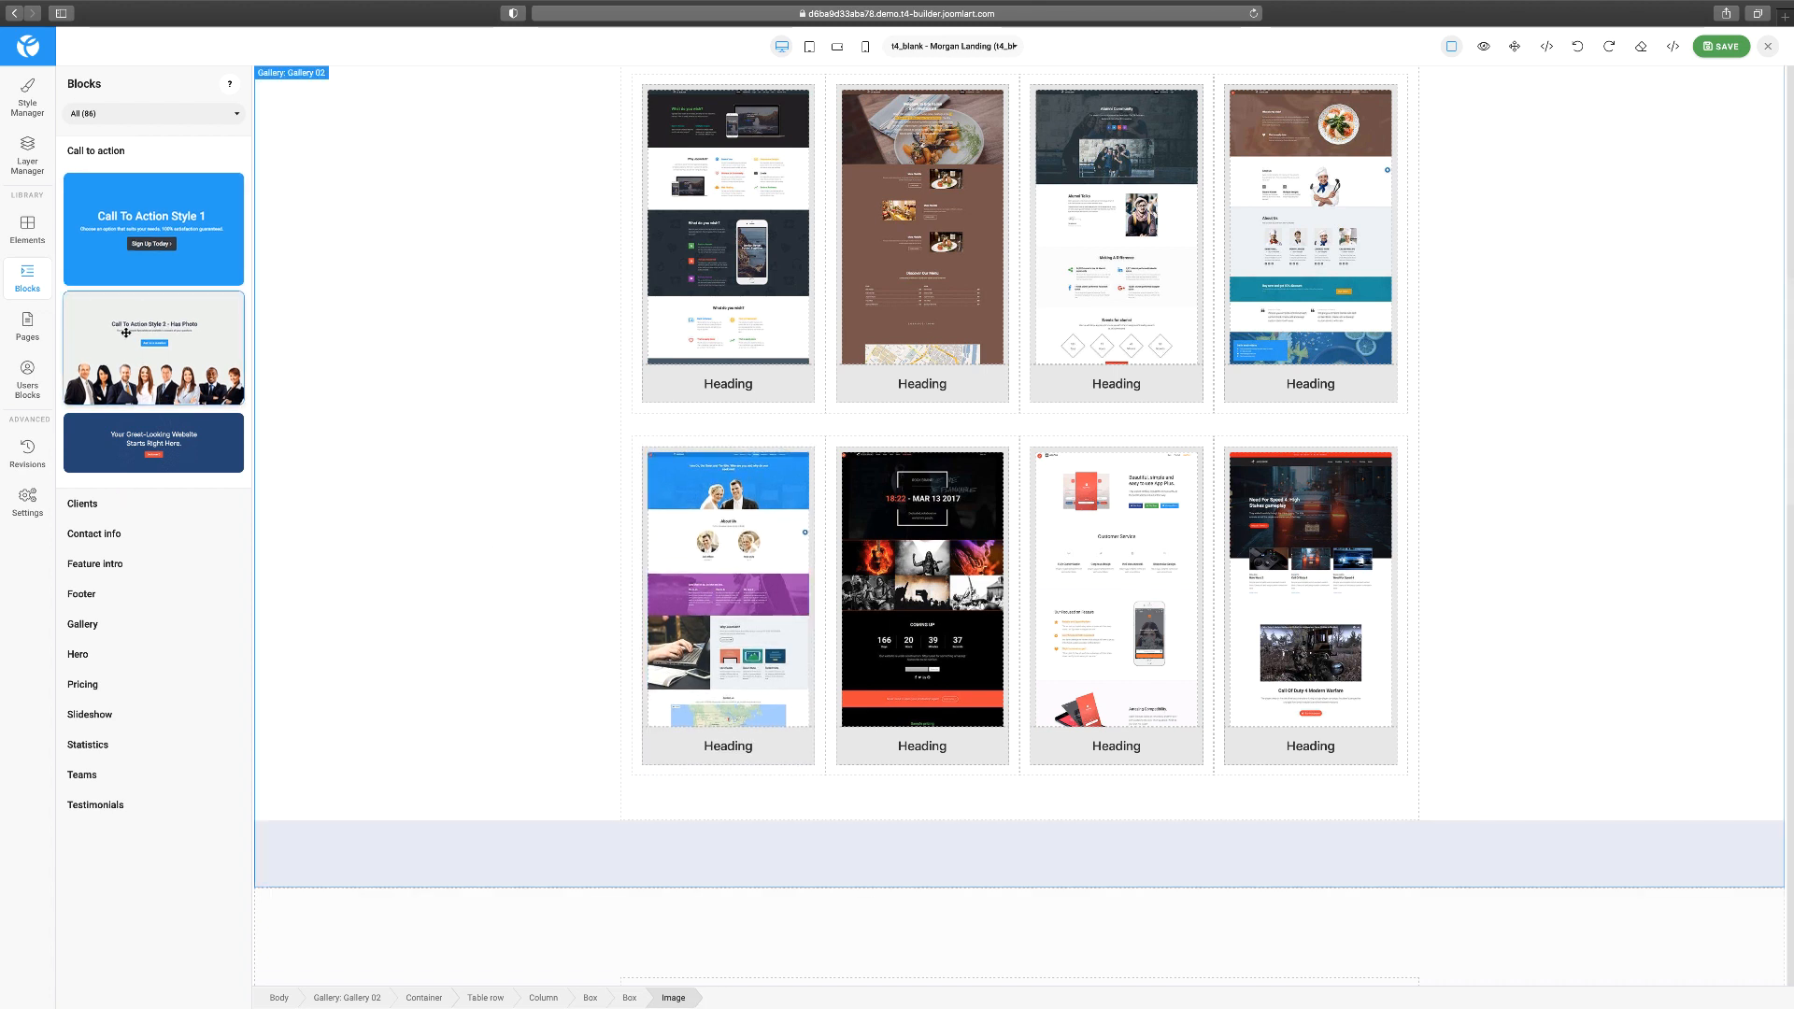
click(32, 239)
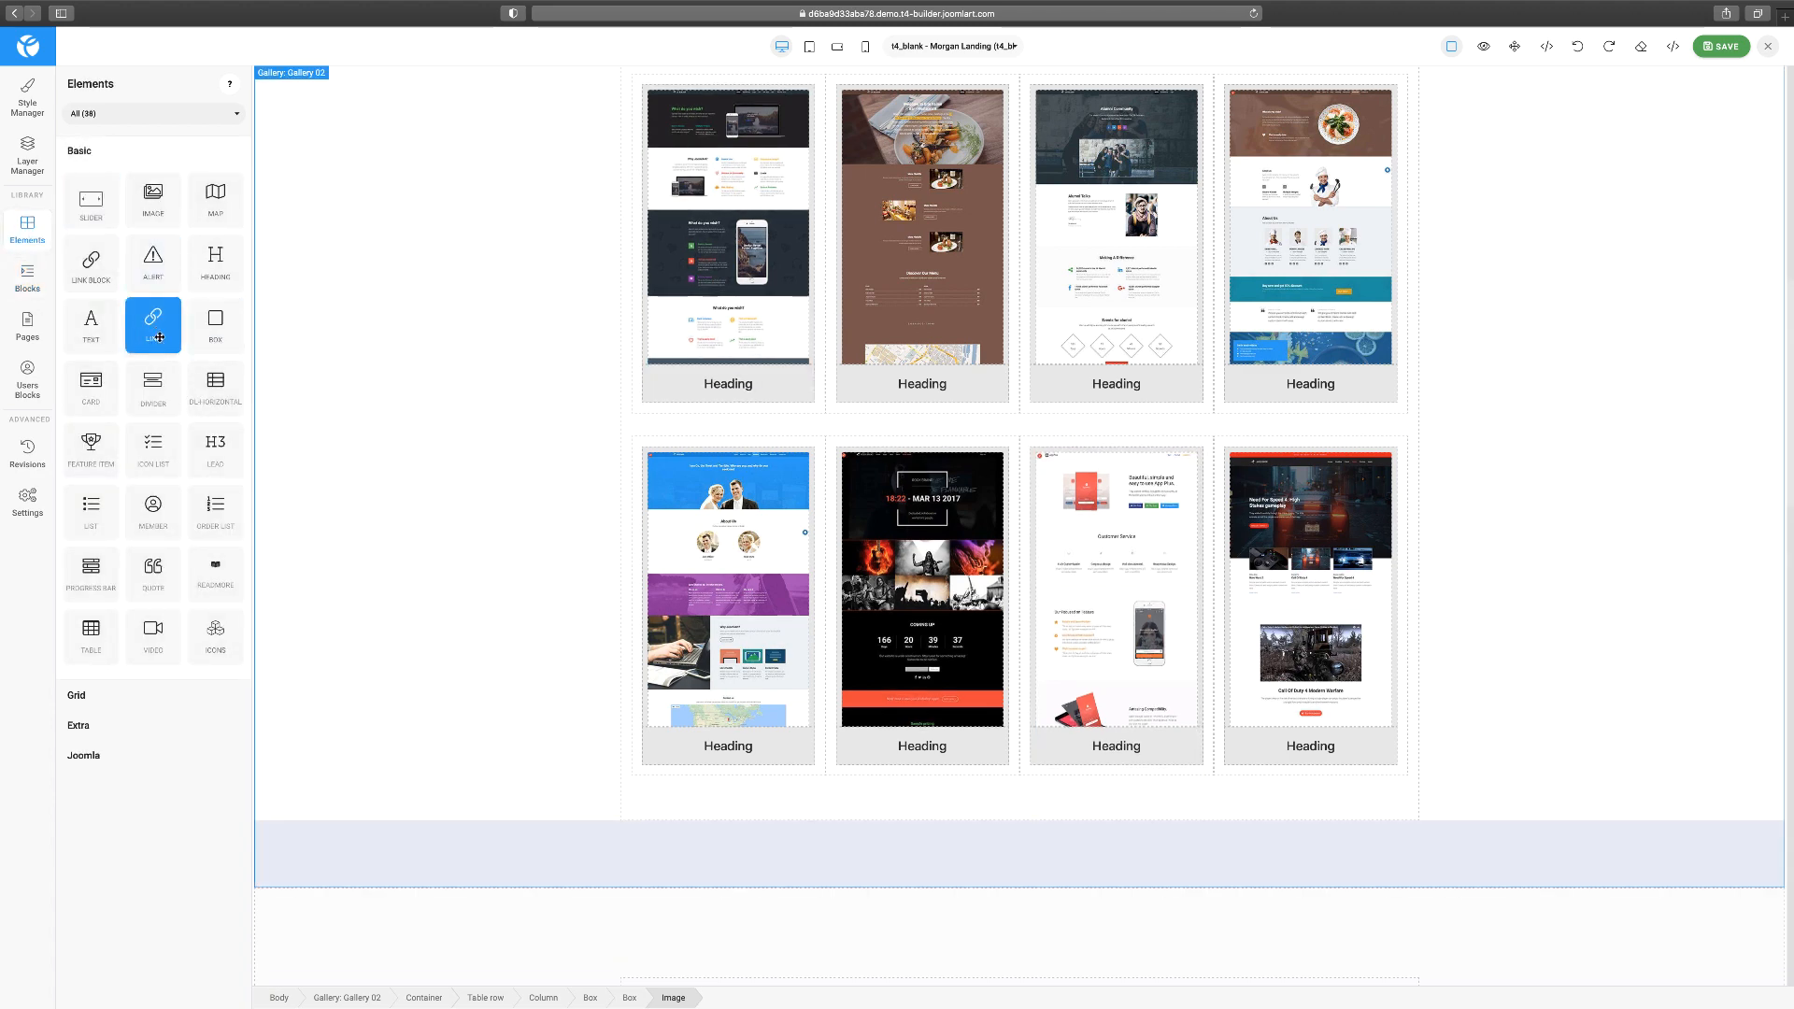
click(27, 278)
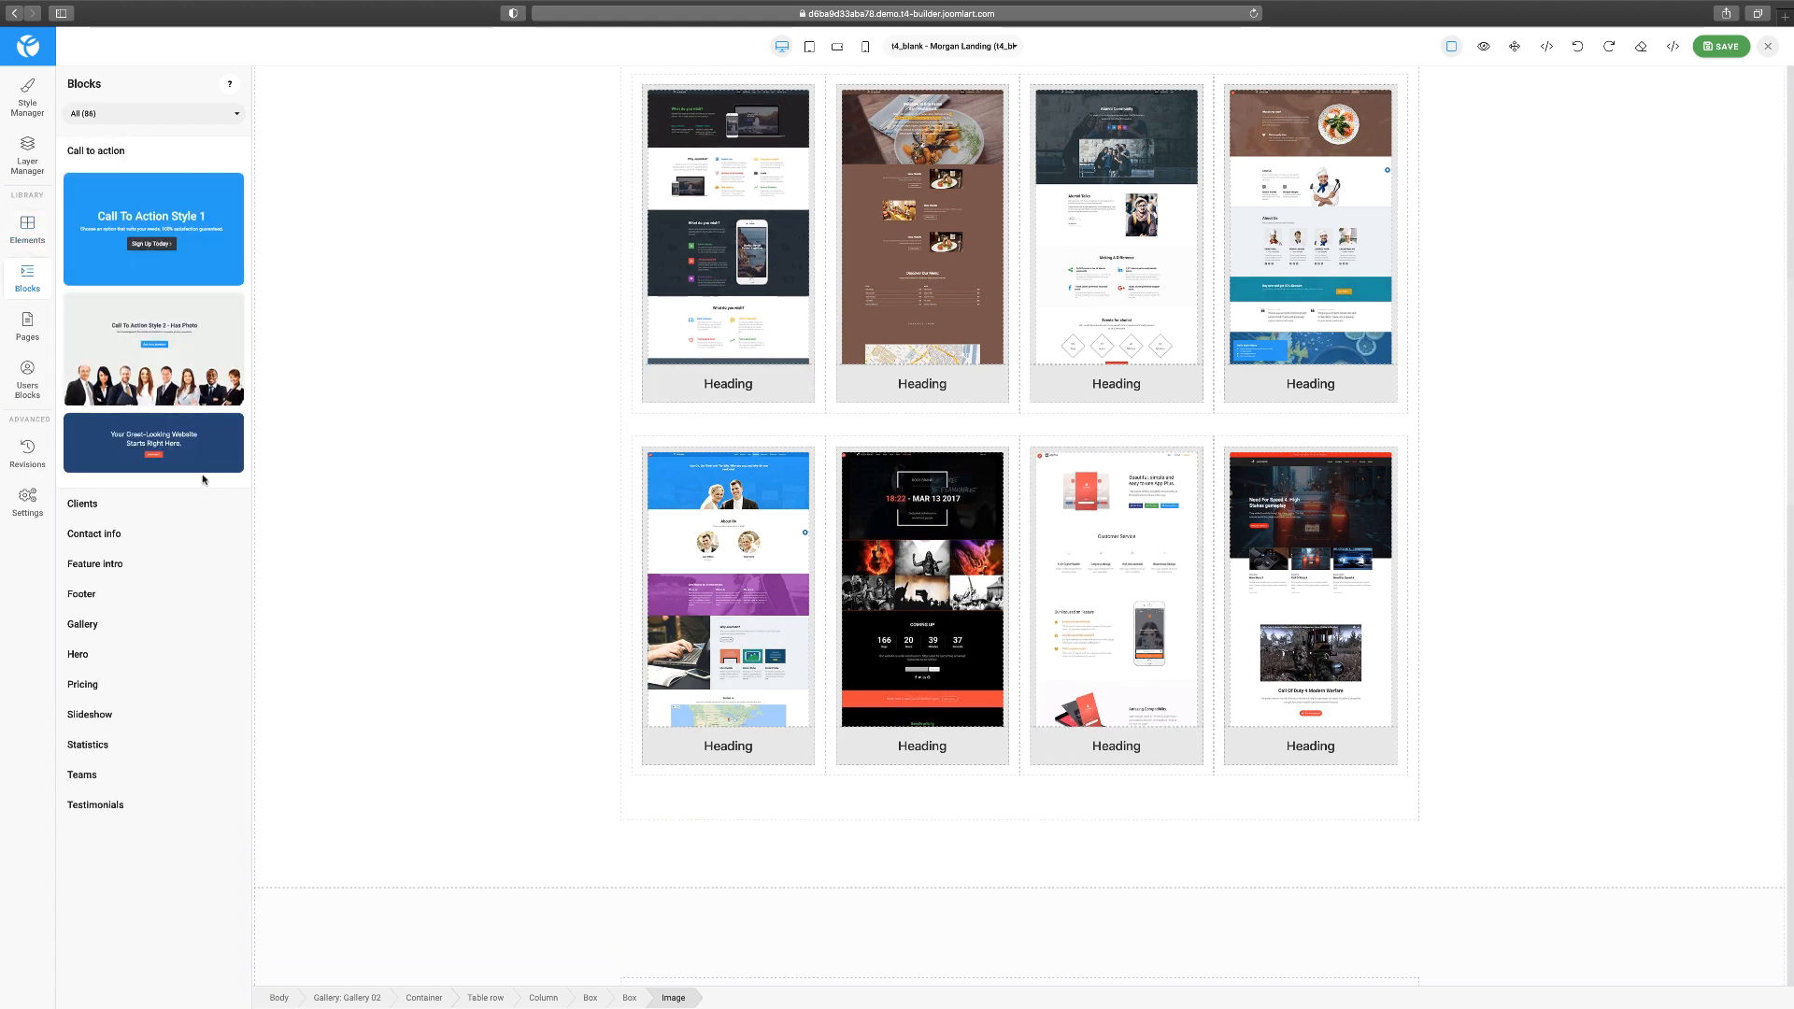
click(123, 509)
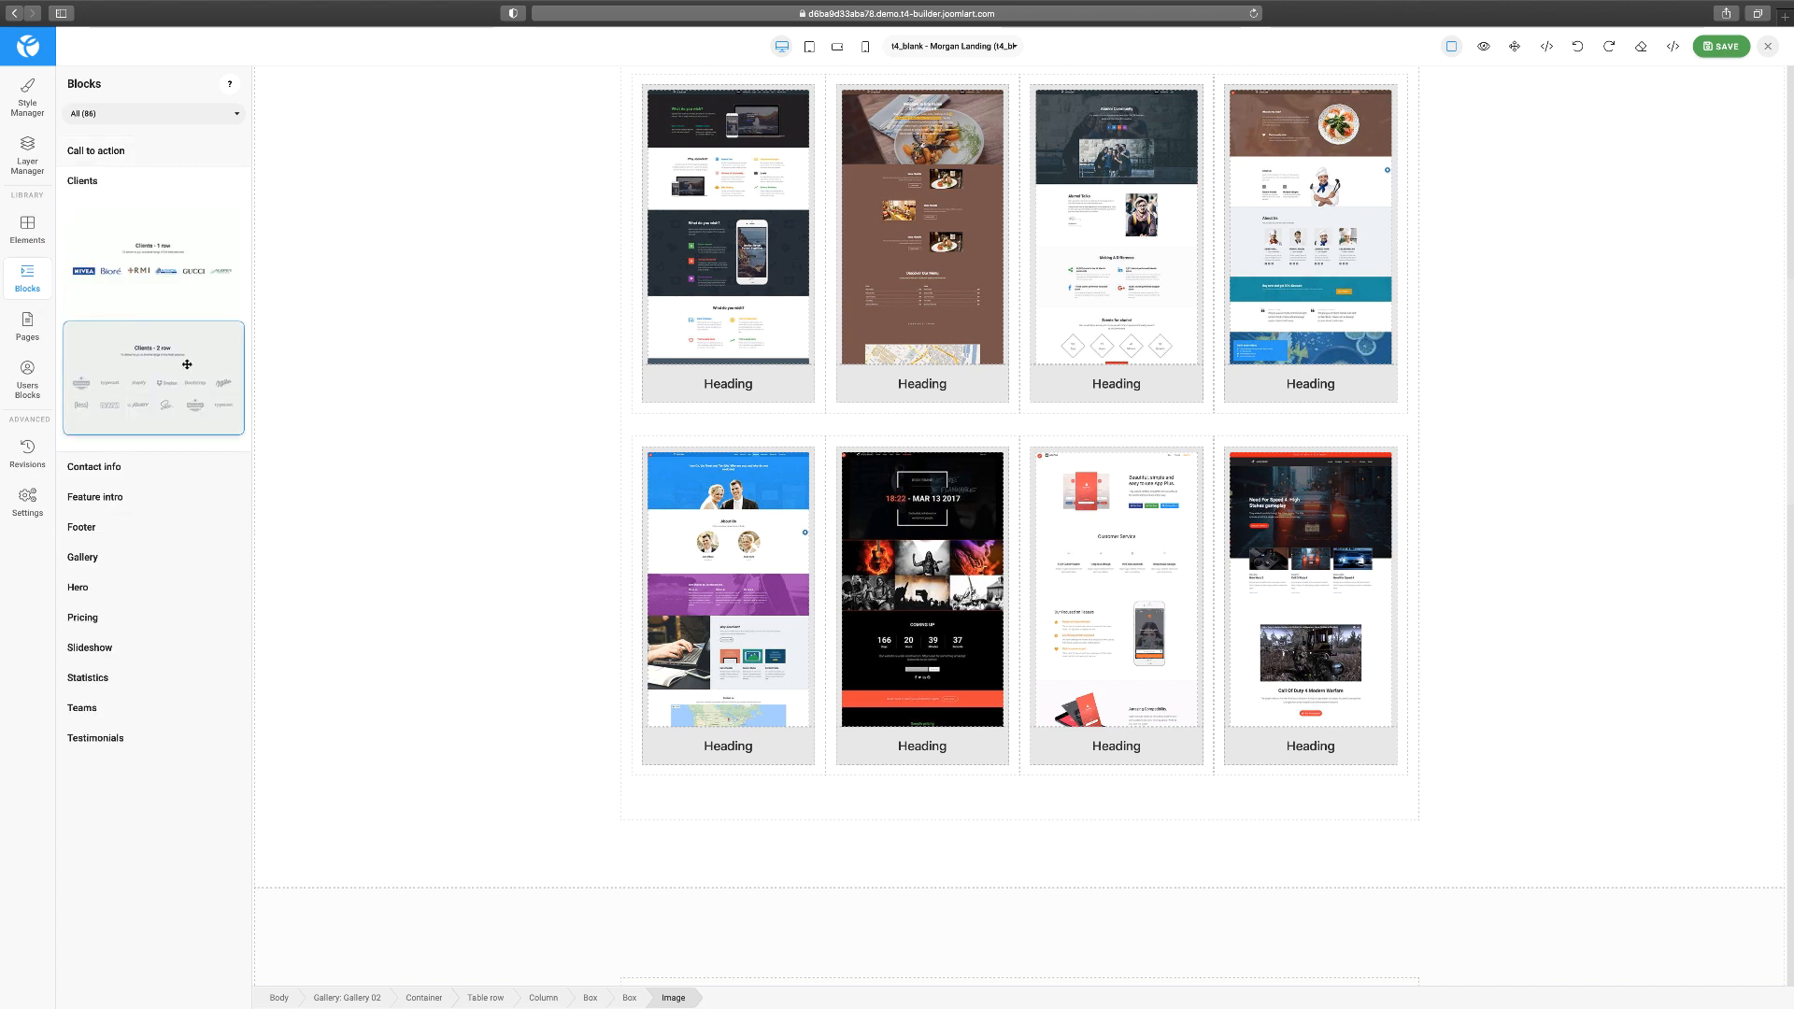
drag(153, 257, 993, 660)
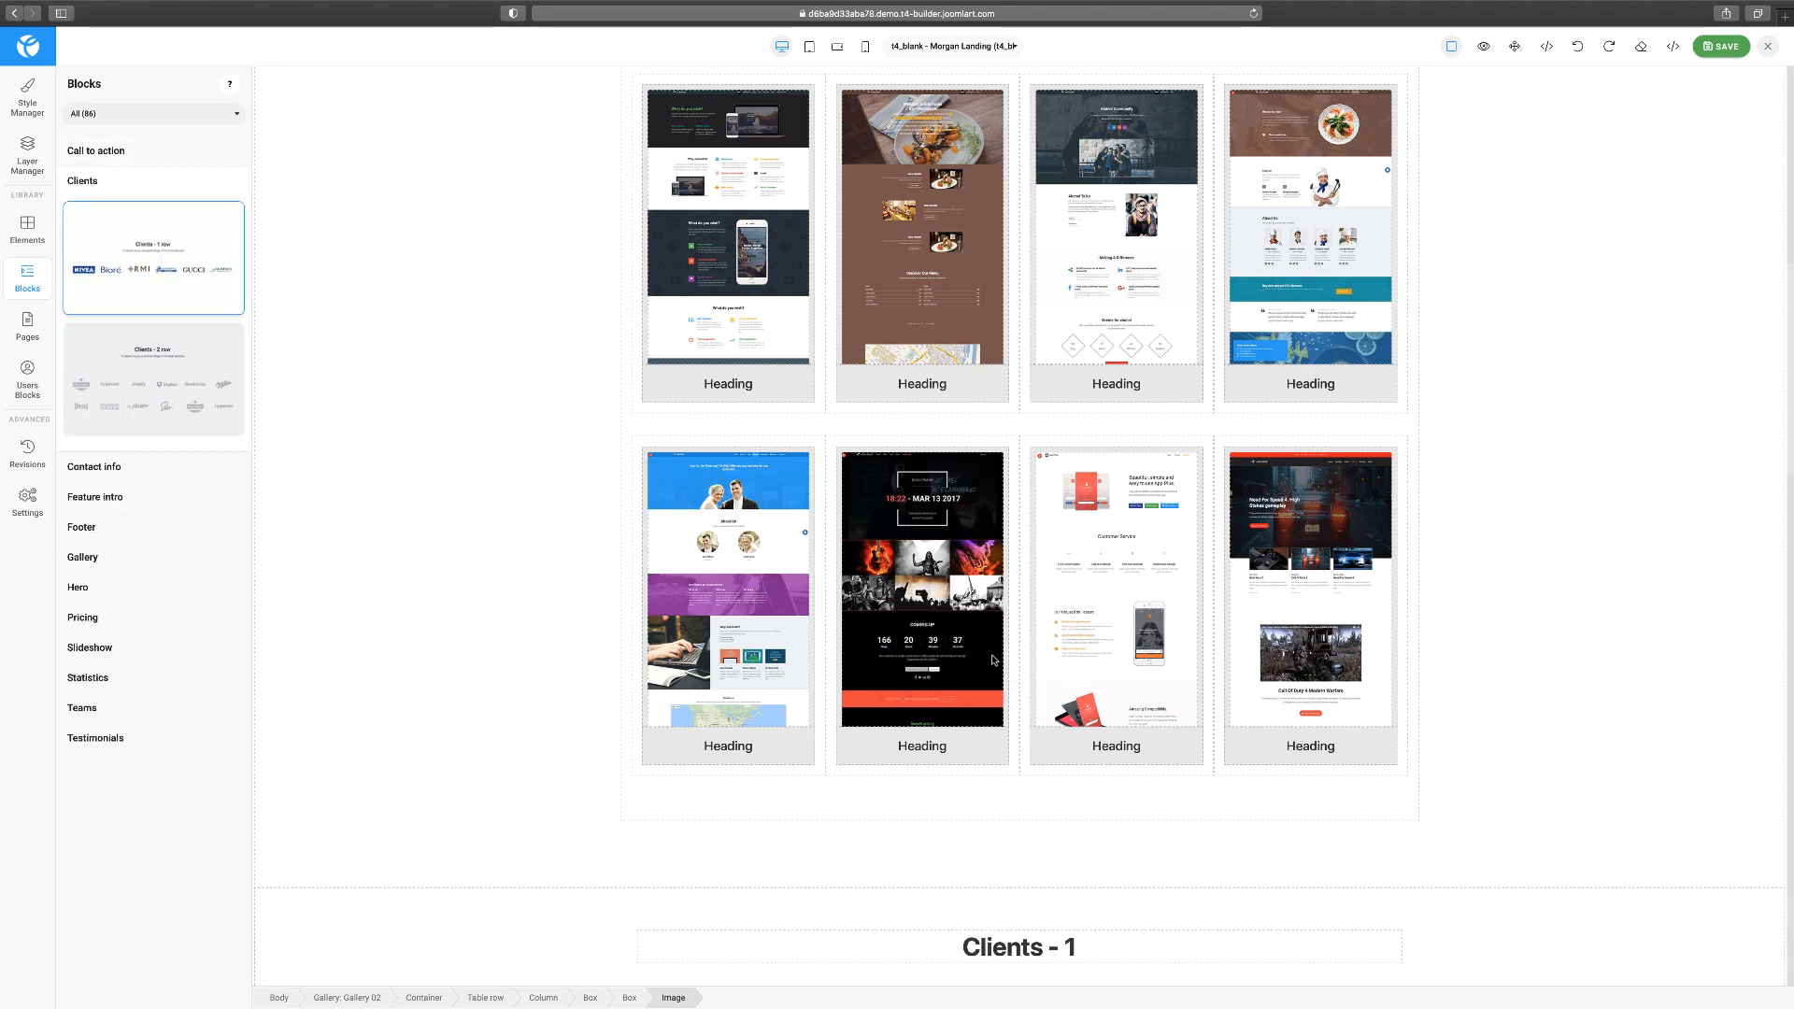
Open the Clients - 1 heading for editing, view the replacement images for the Forbes logo without choosing one, and review the sections below.
scroll(993, 660, down, 7)
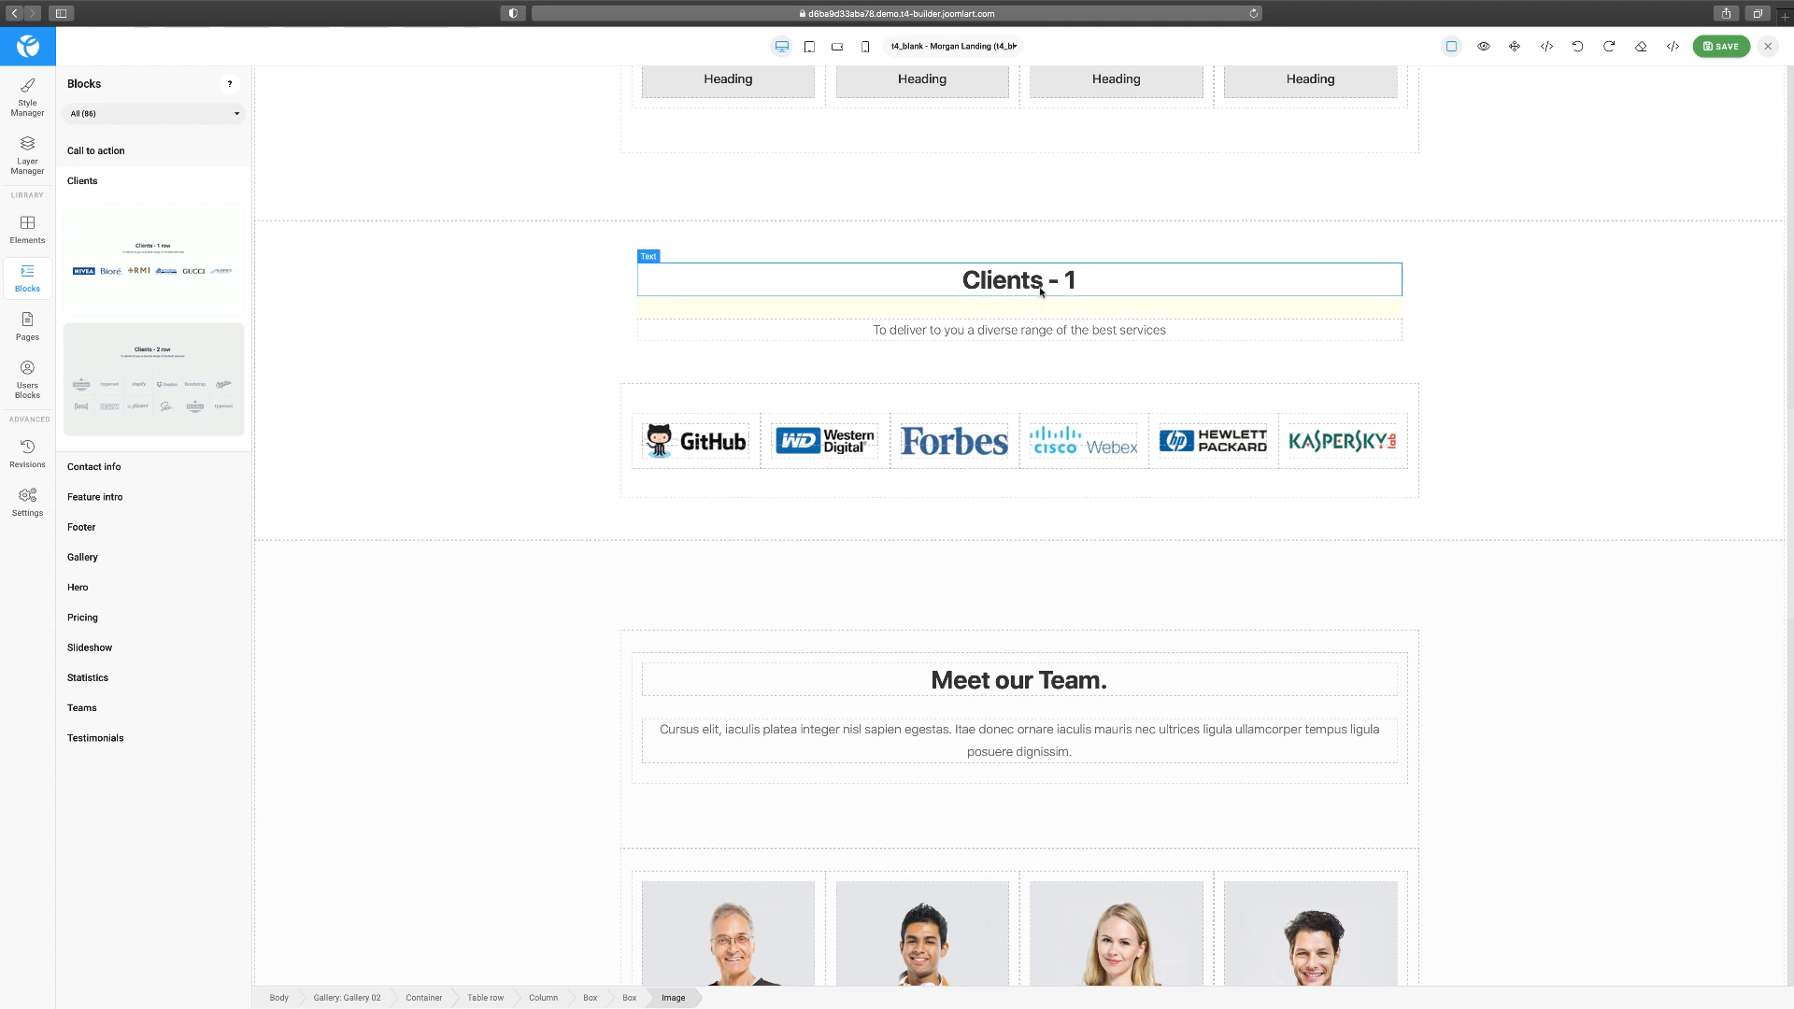
double_click(1040, 291)
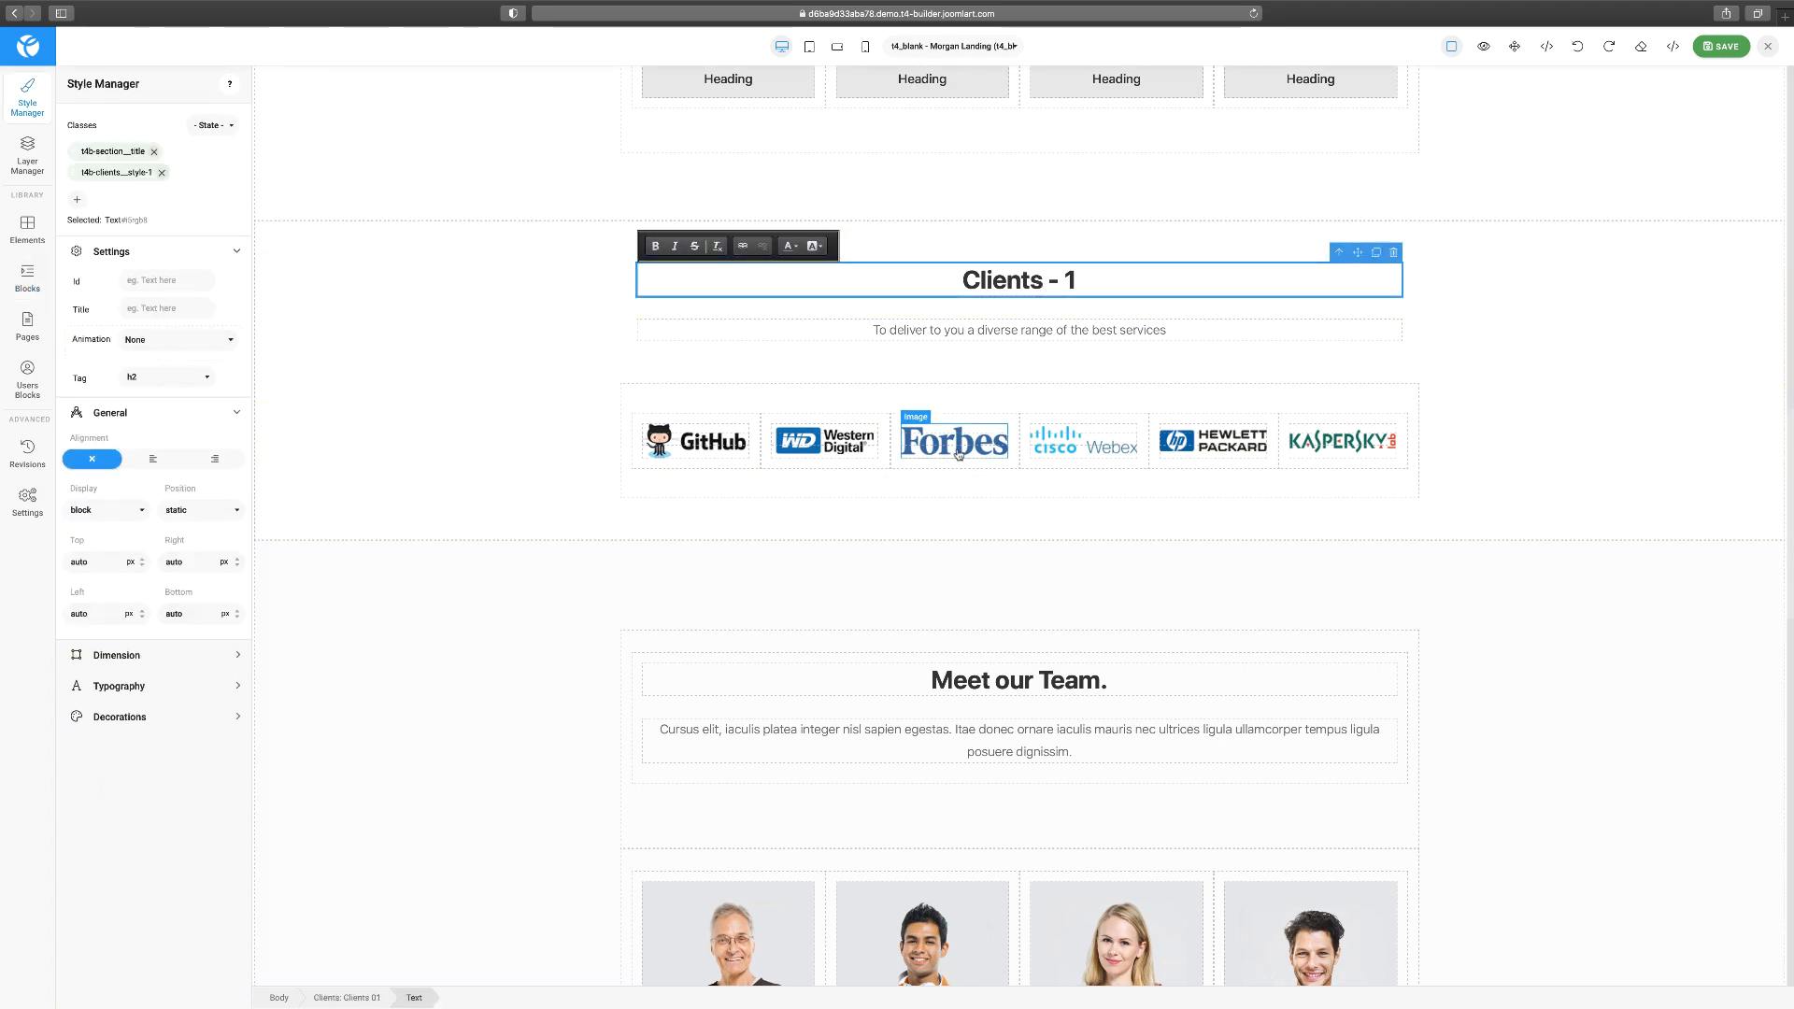
double_click(957, 455)
scroll(1154, 411, down, 2)
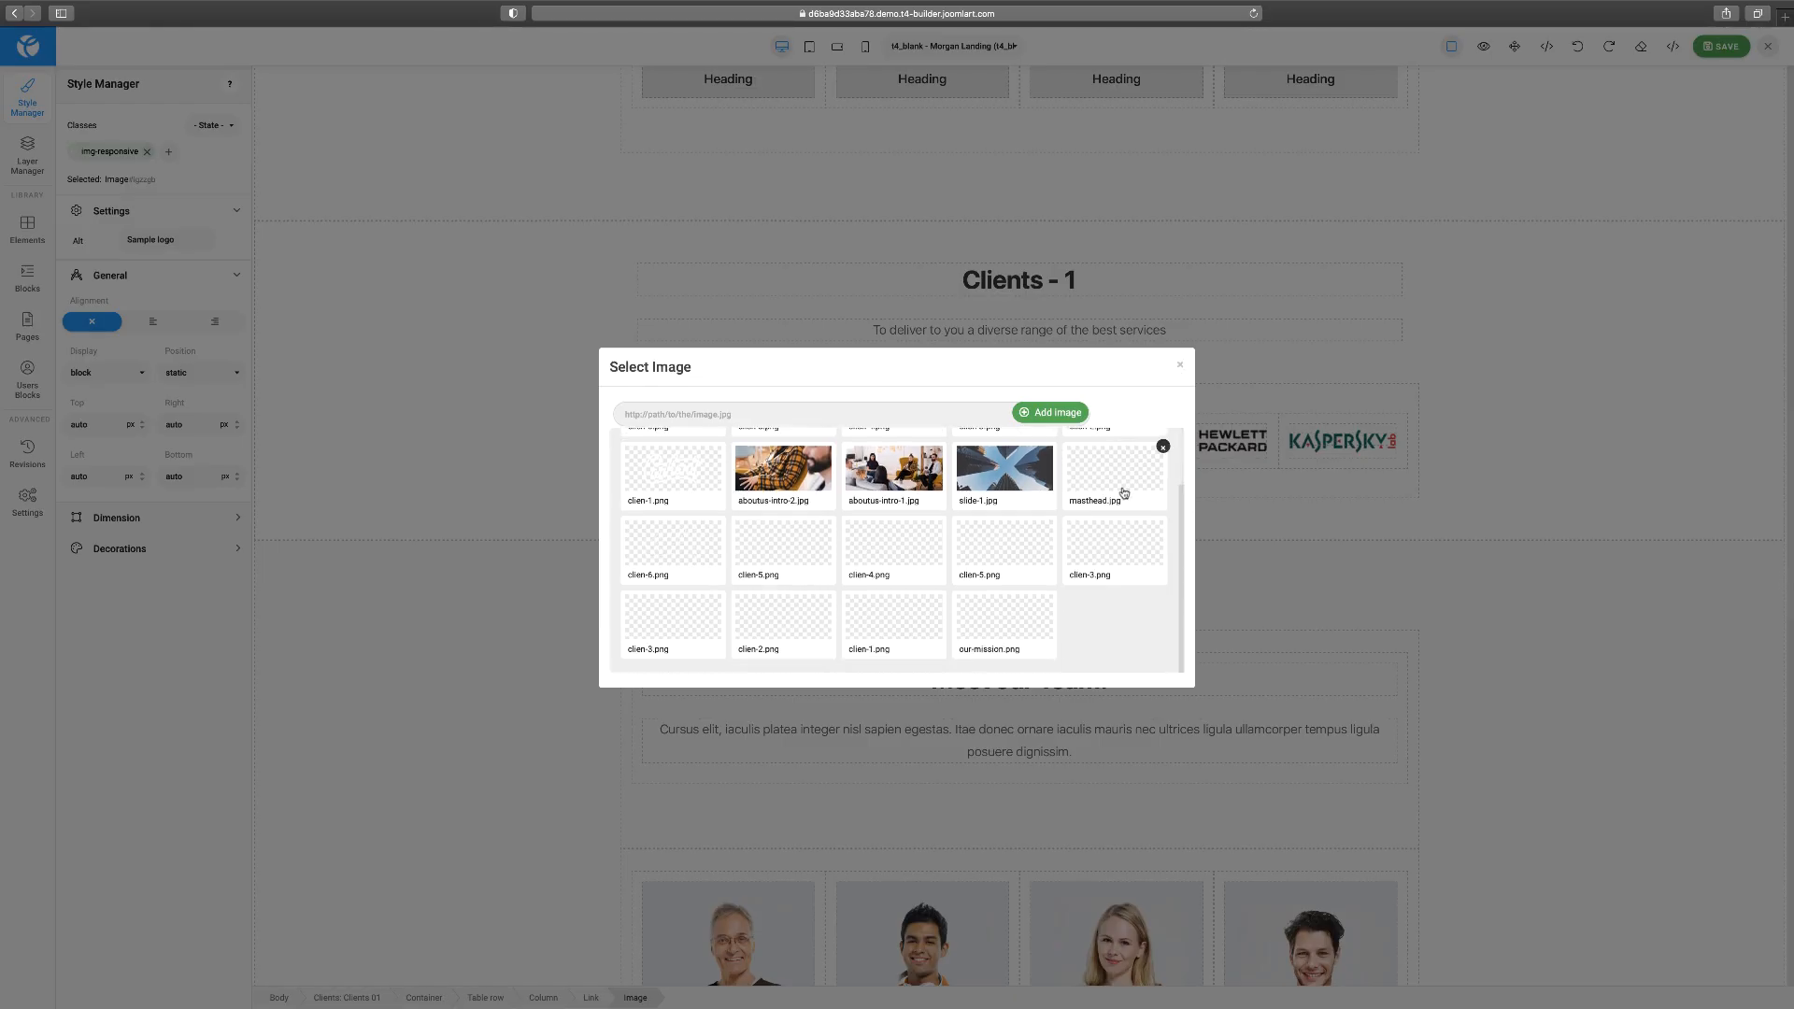
click(1180, 366)
scroll(1048, 732, down, 7)
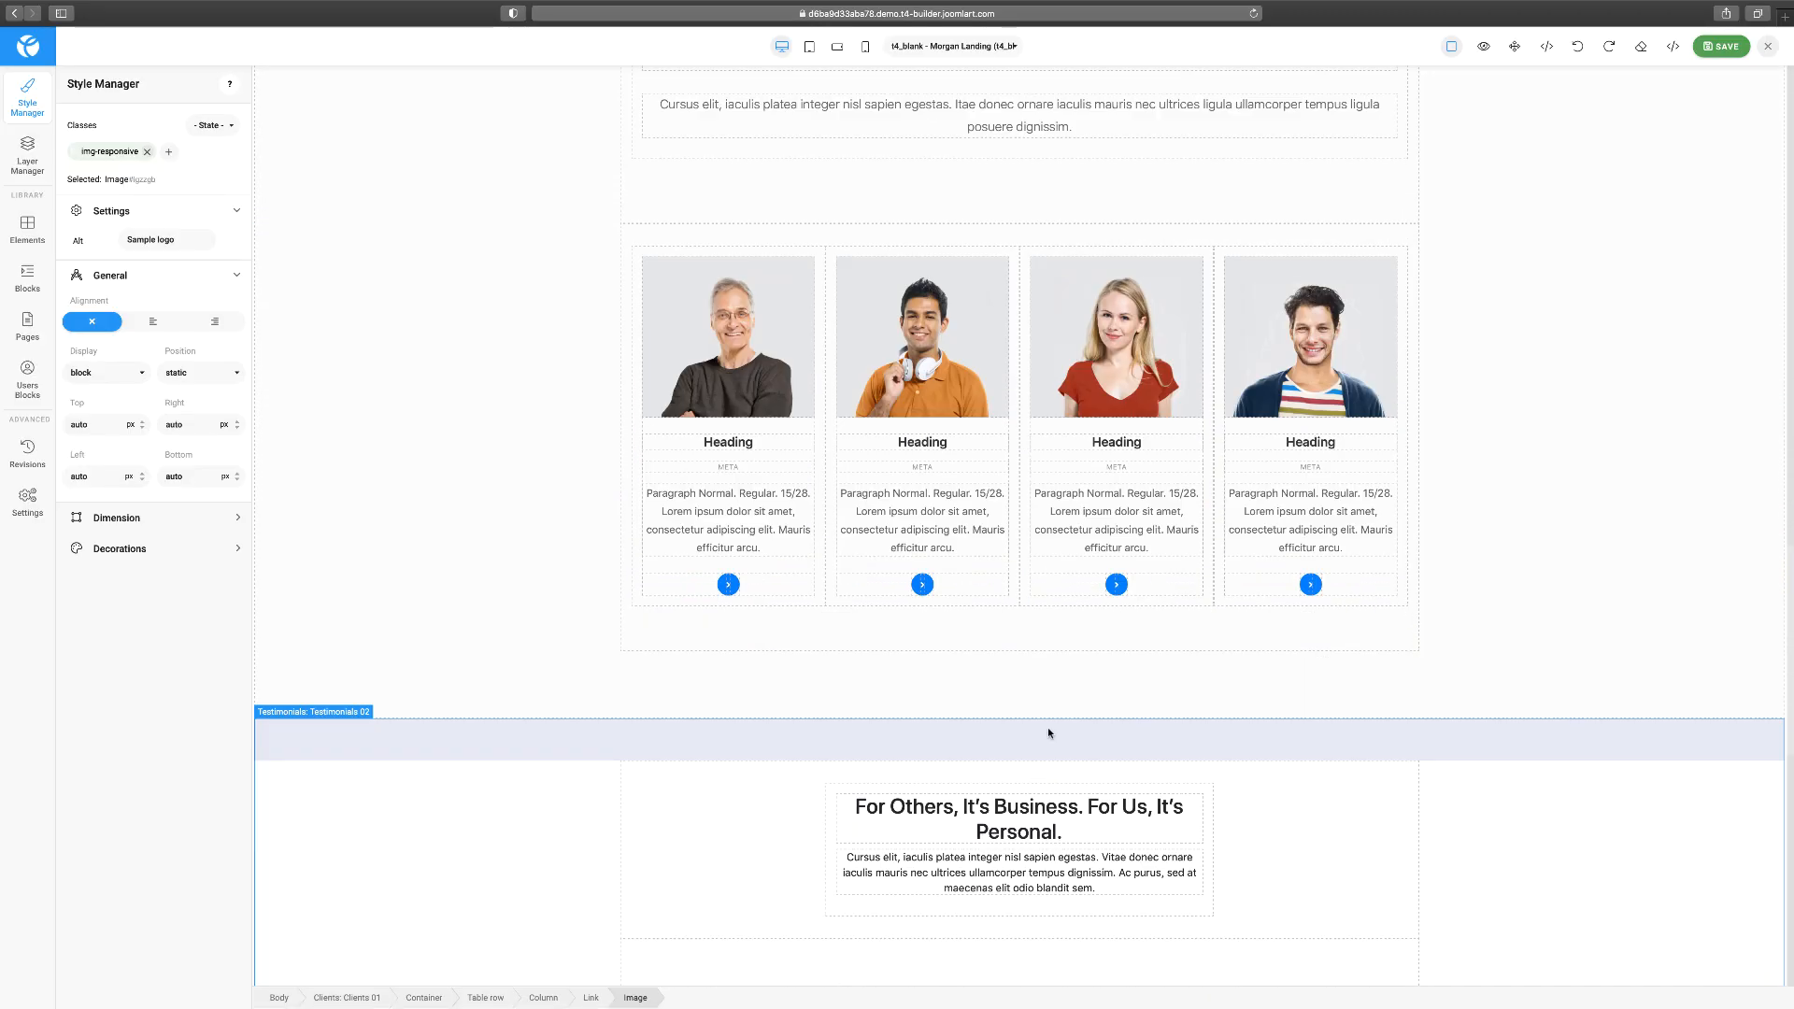
scroll(1048, 732, down, 12)
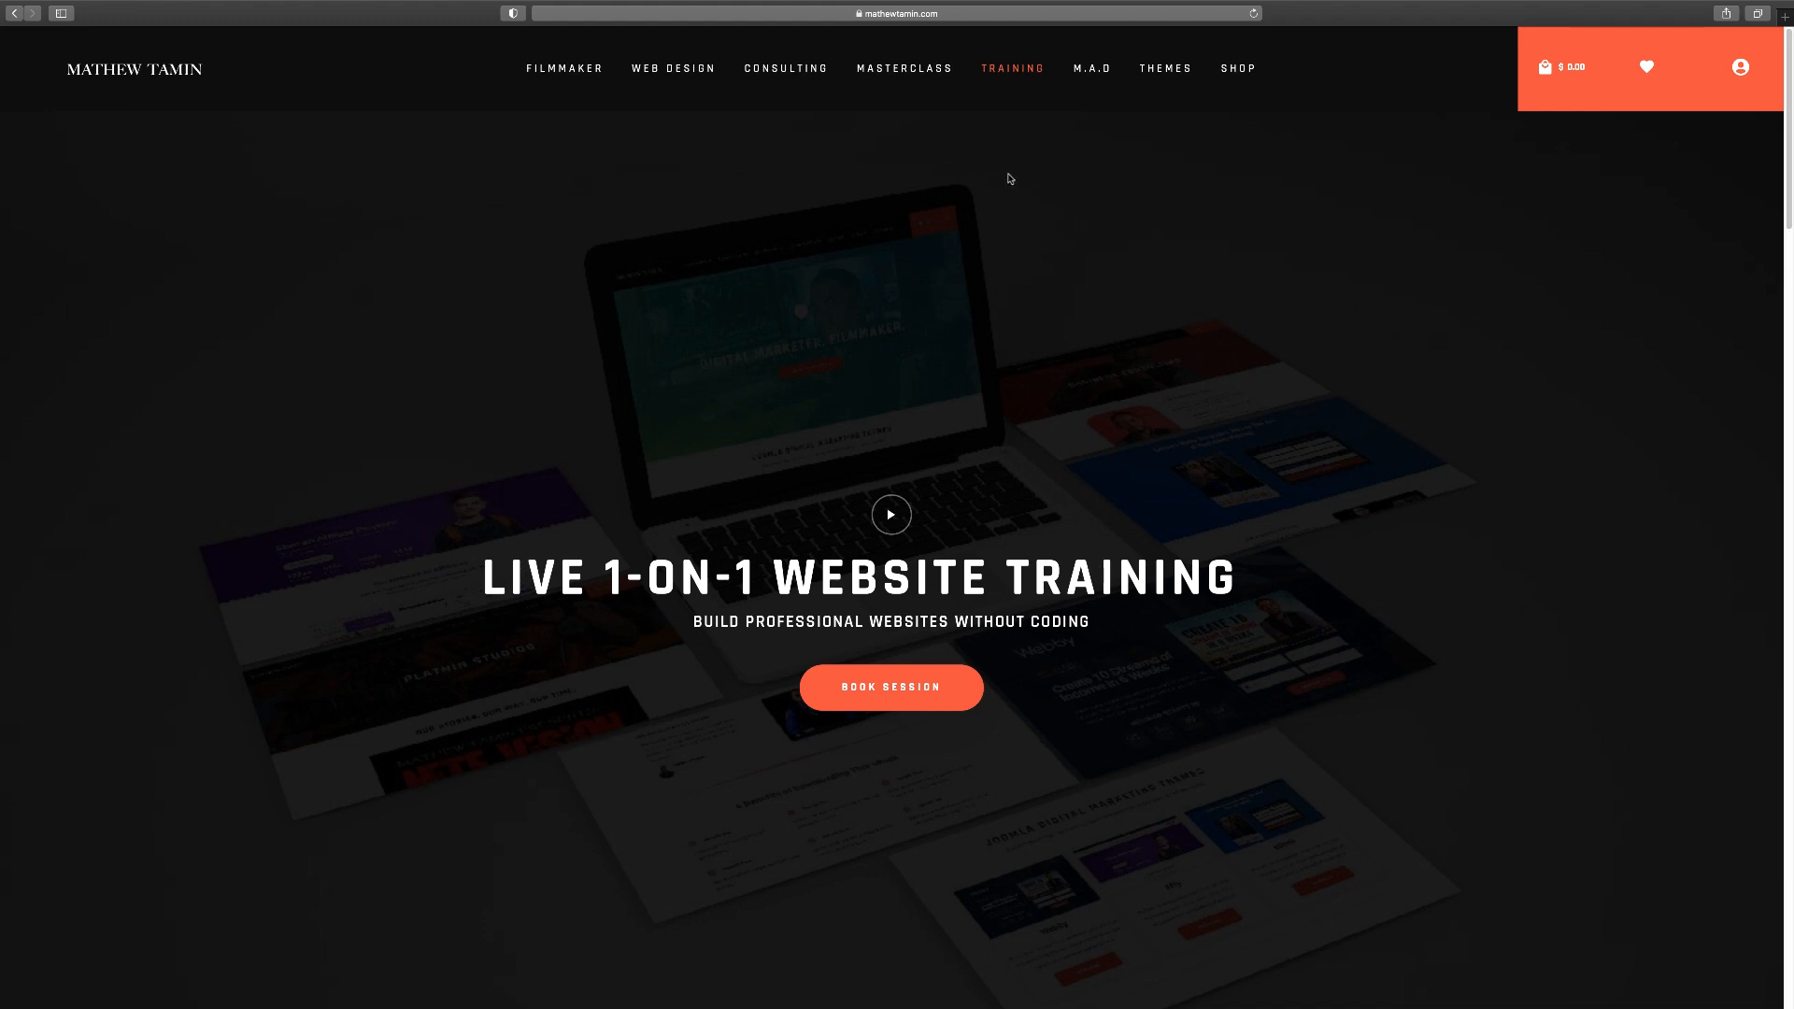
Look through the live 1-on-1 website training page, from its banner down to the session types, and return to its beginning.
scroll(1072, 558, down, 2)
scroll(1072, 559, down, 15)
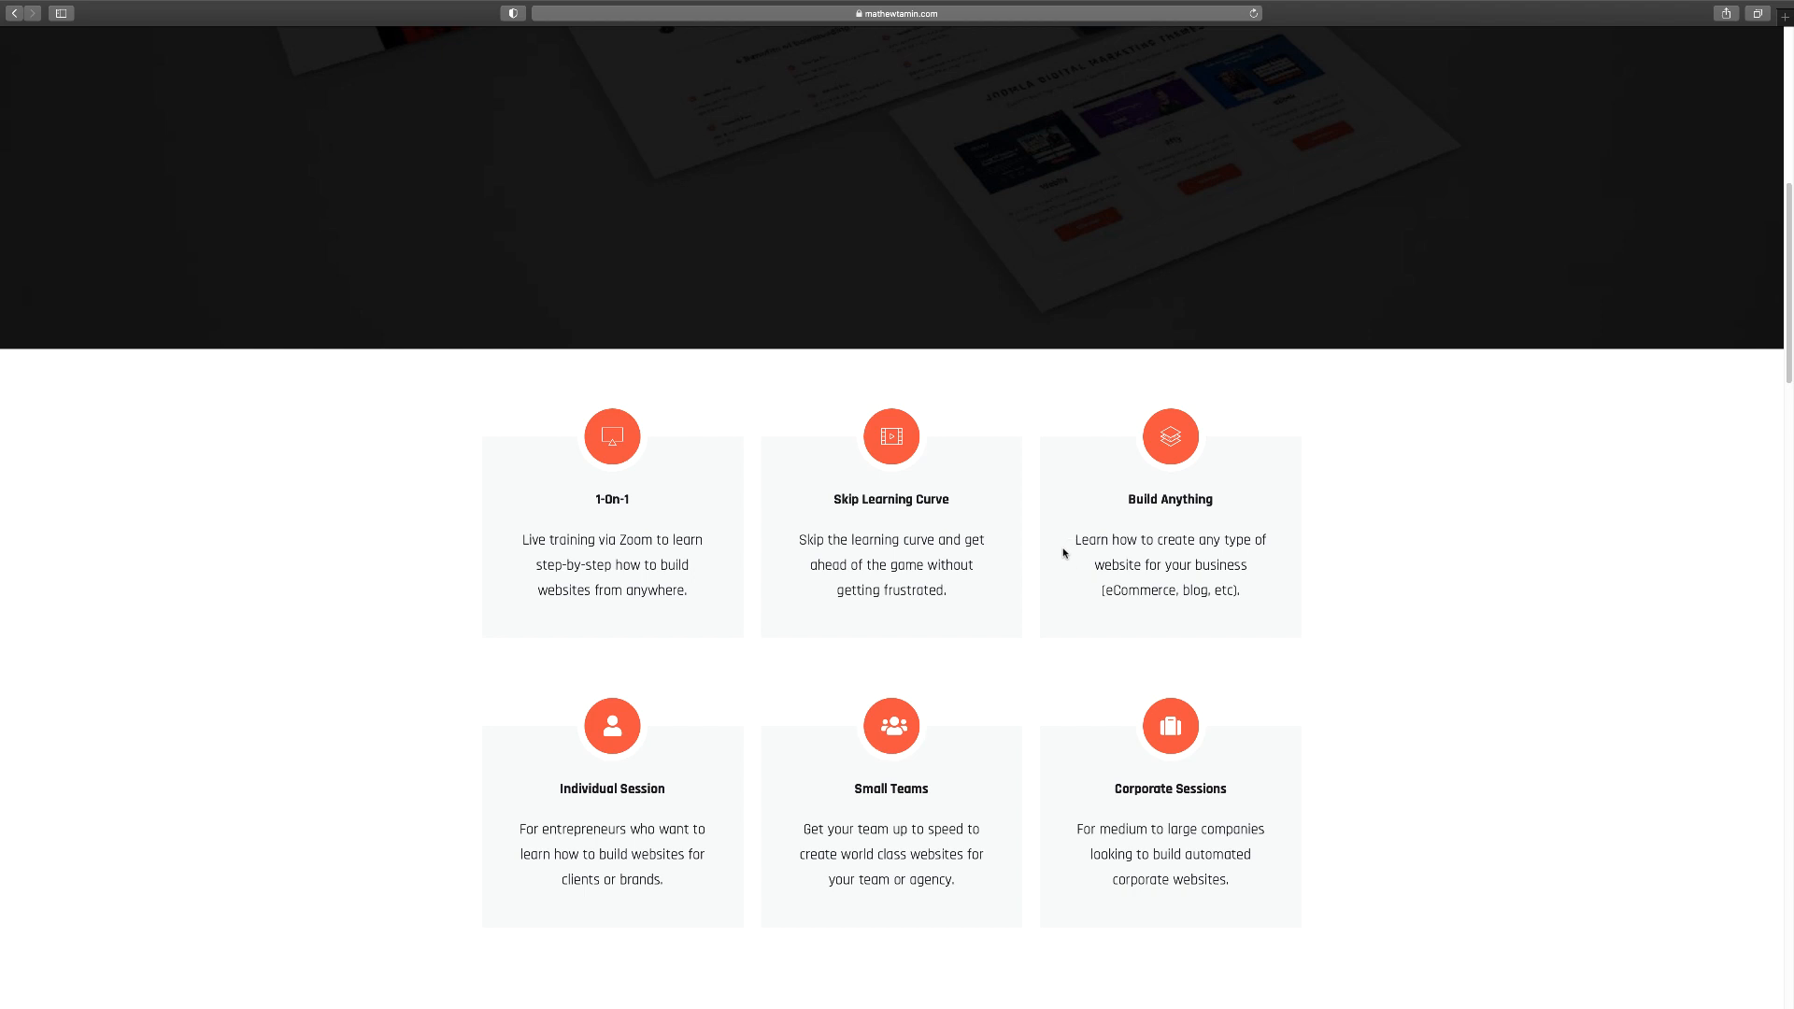
scroll(1063, 553, down, 4)
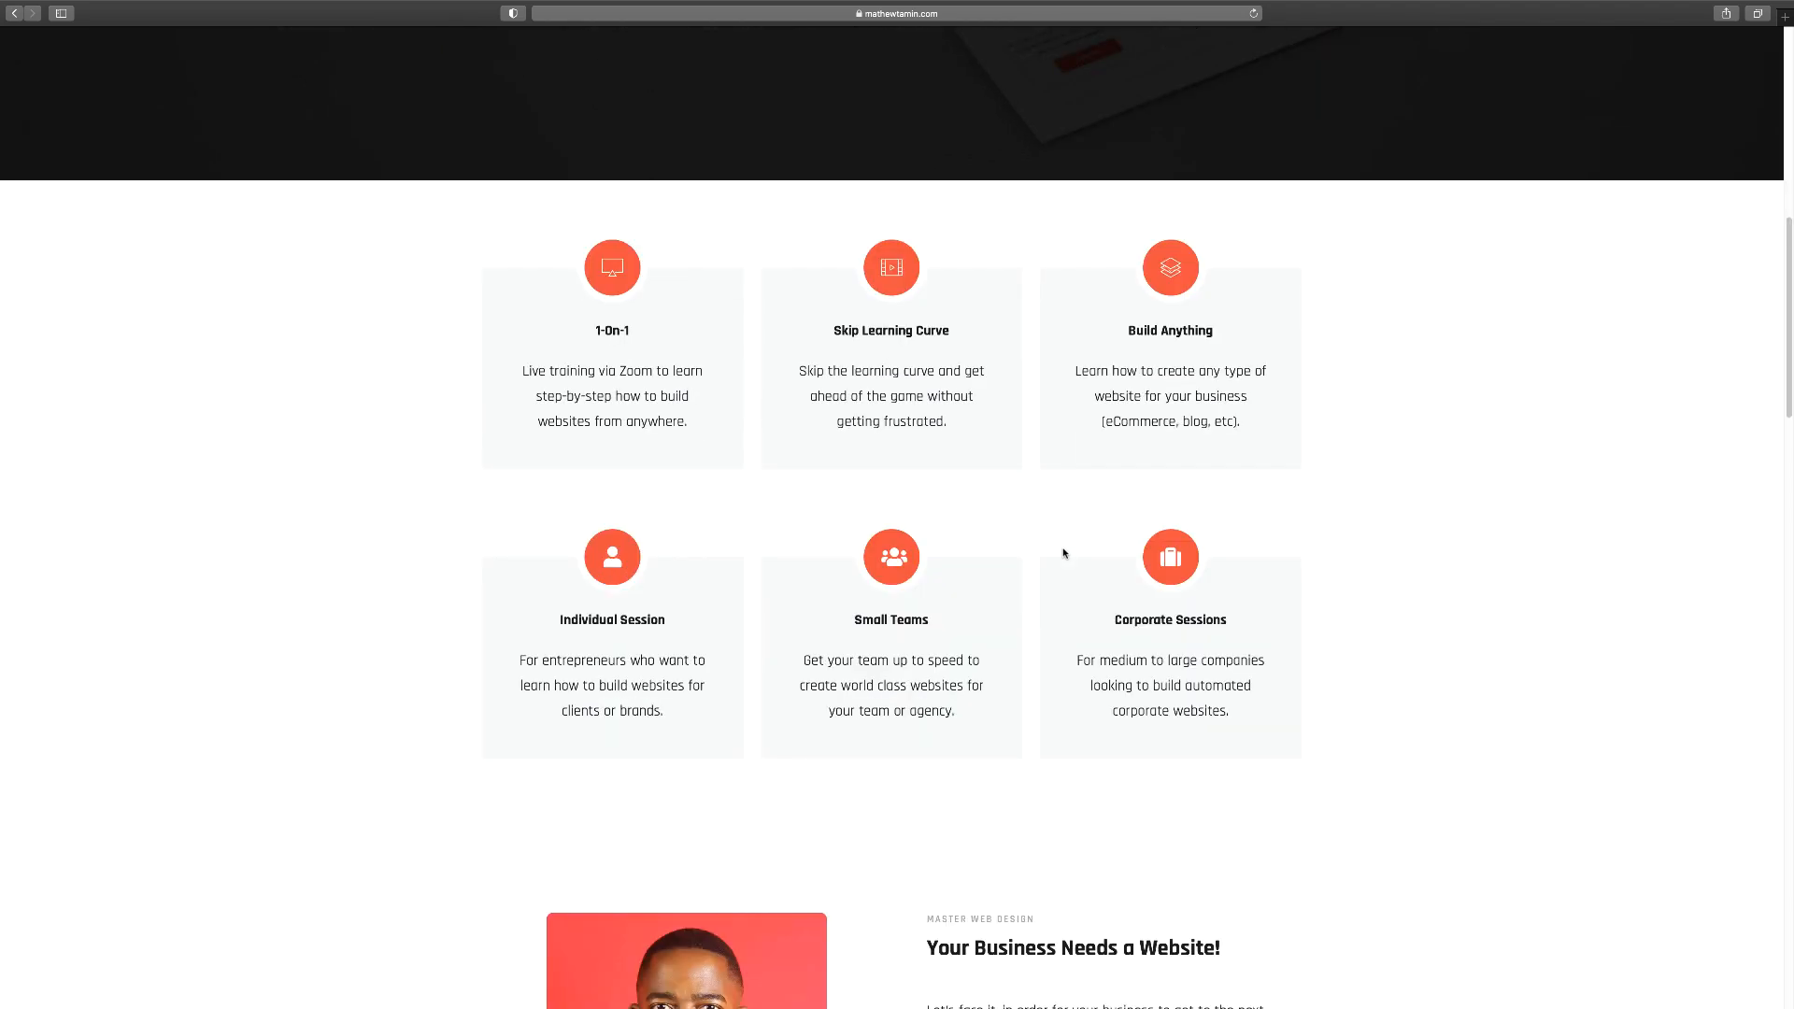
scroll(1063, 553, up, 15)
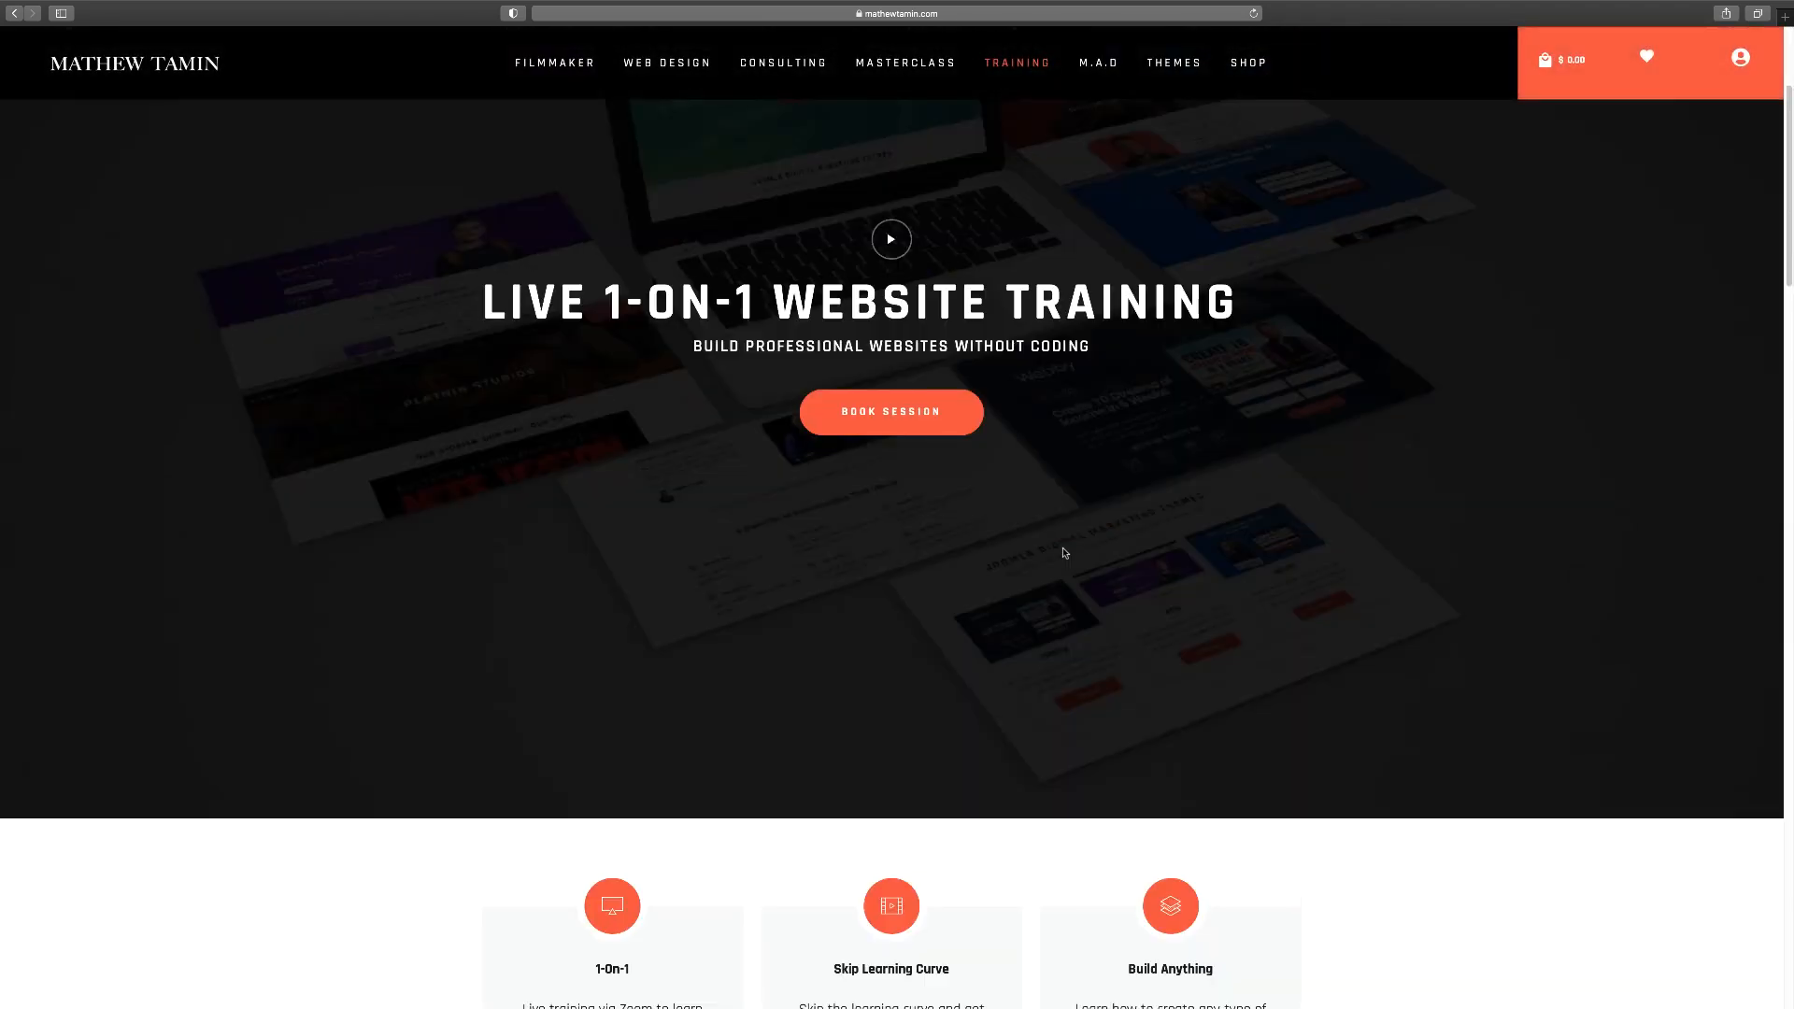
scroll(1063, 553, up, 6)
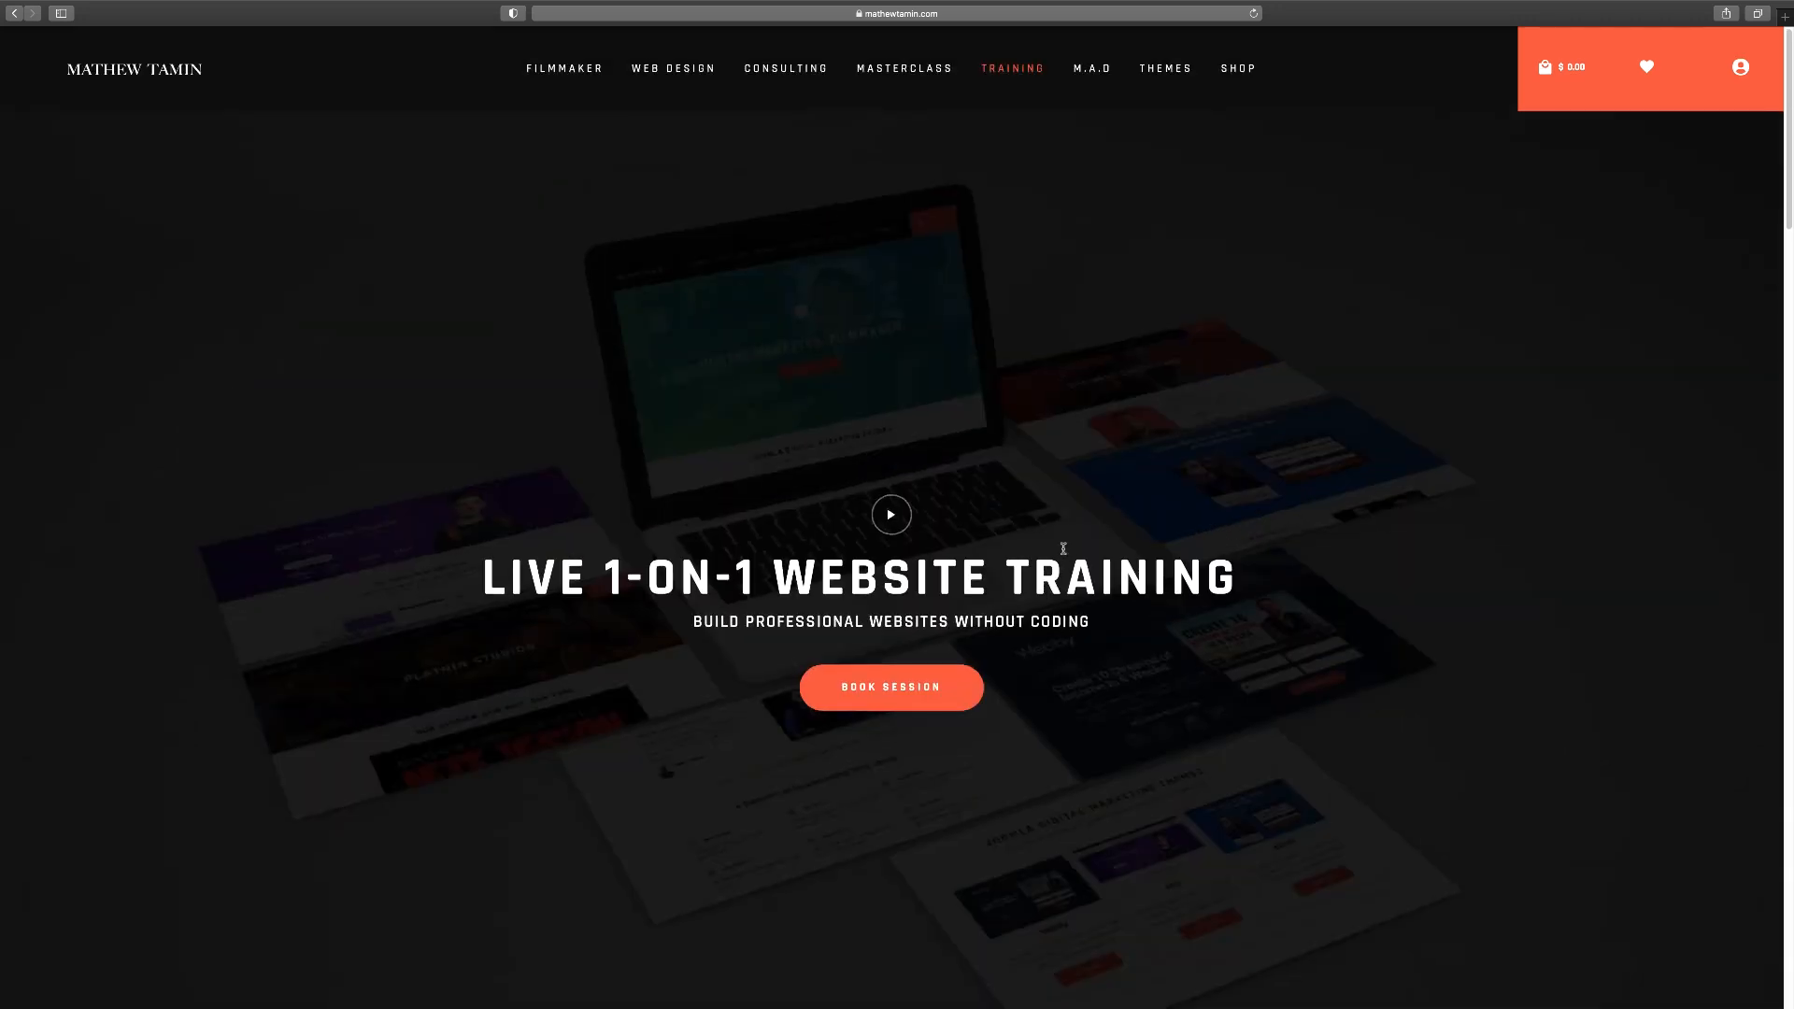